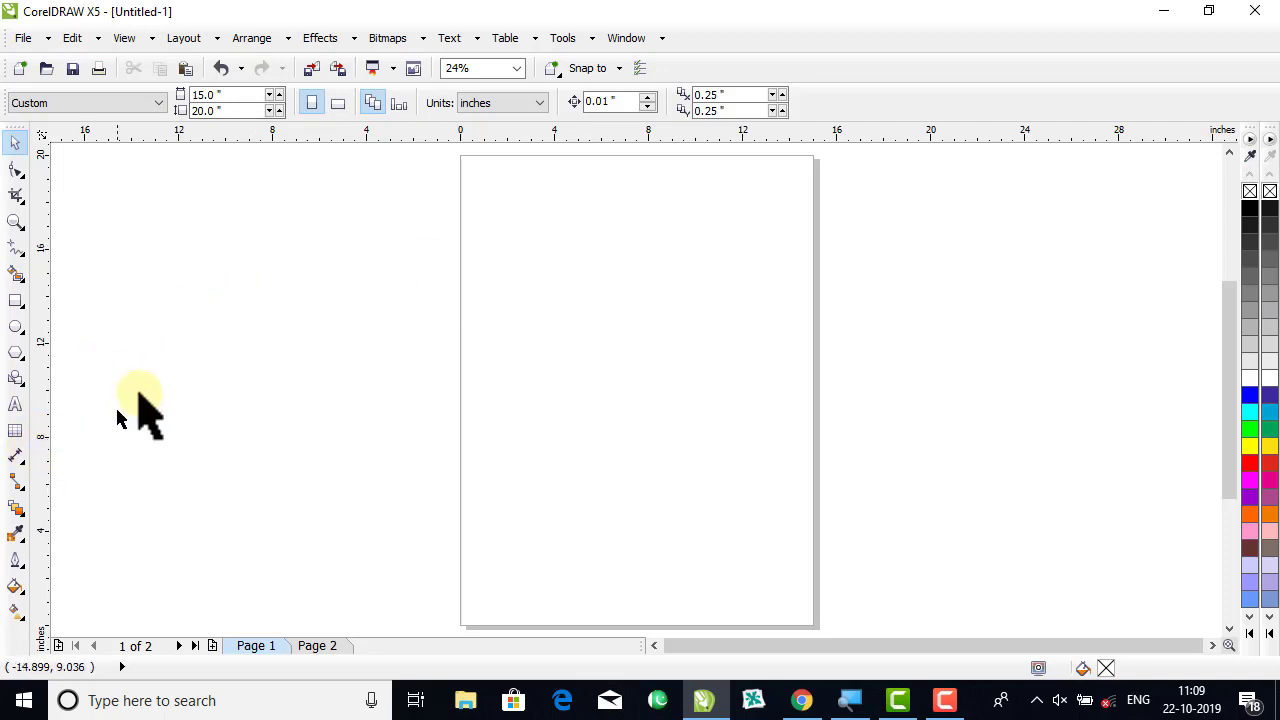
Draw a rectangle covering the whole 15 × 20 inch page and apply an inside contour to it.
double_click(15, 300)
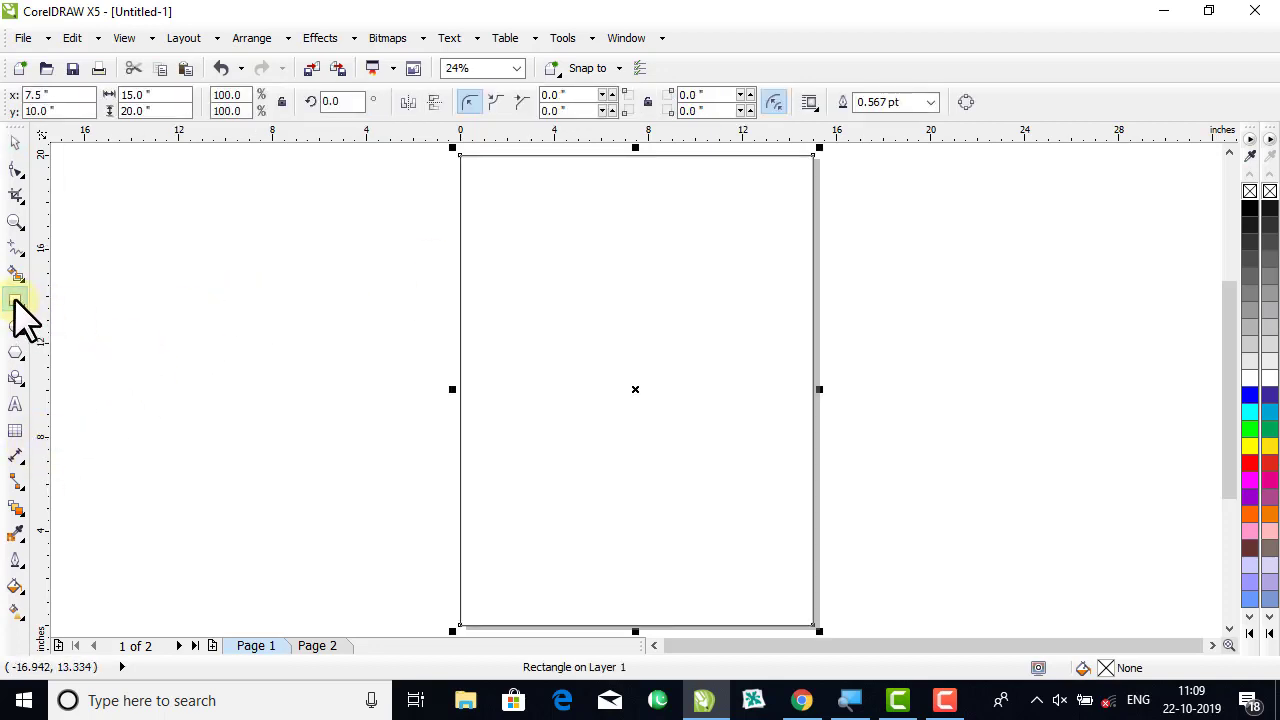
click(15, 143)
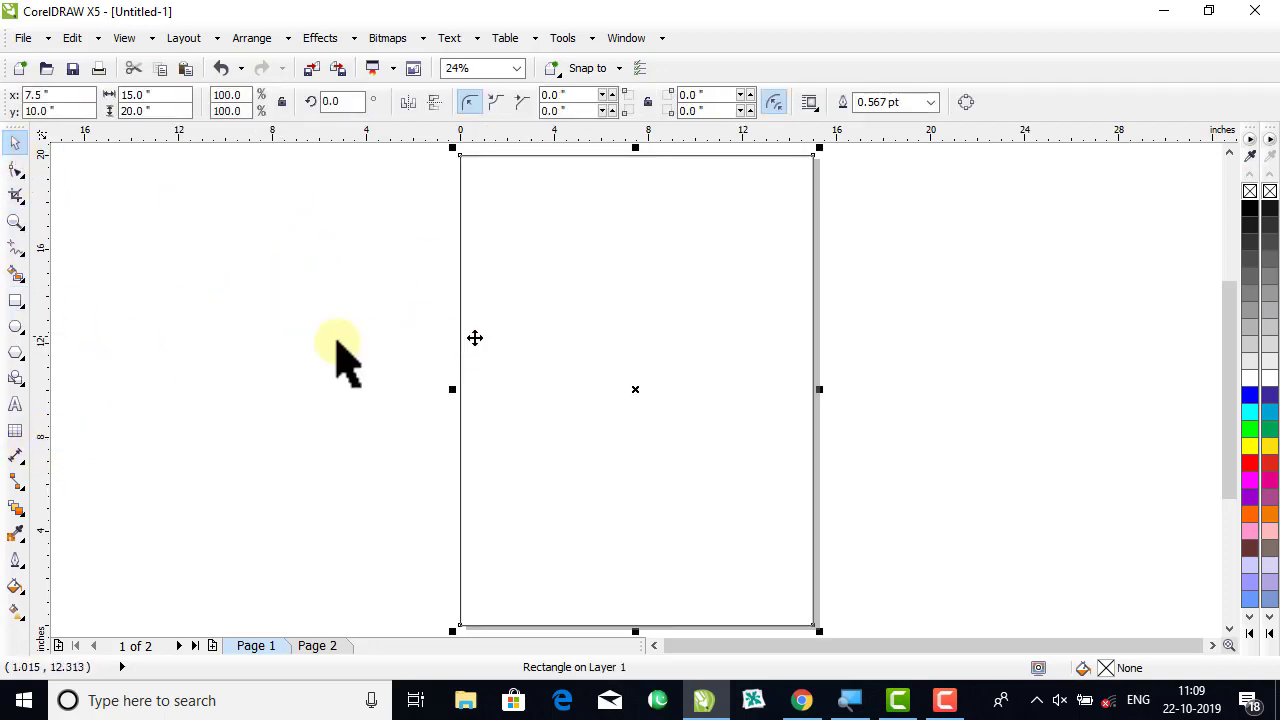
click(14, 507)
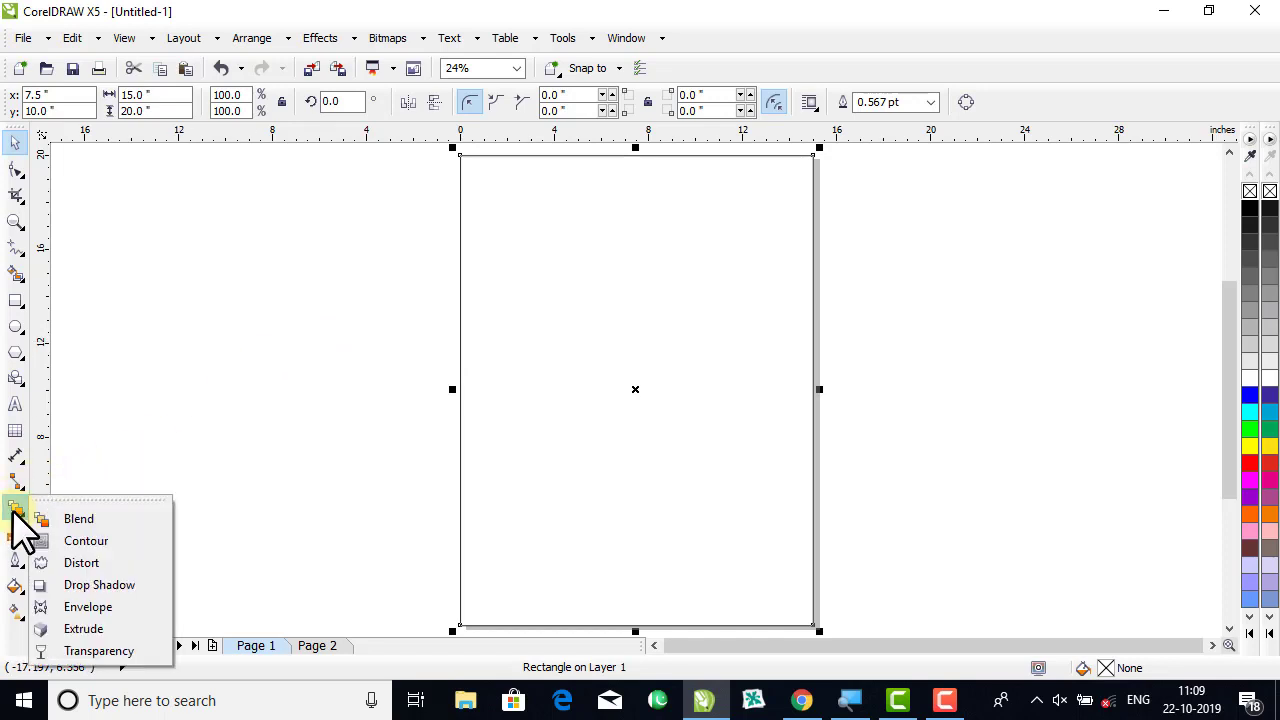
click(70, 545)
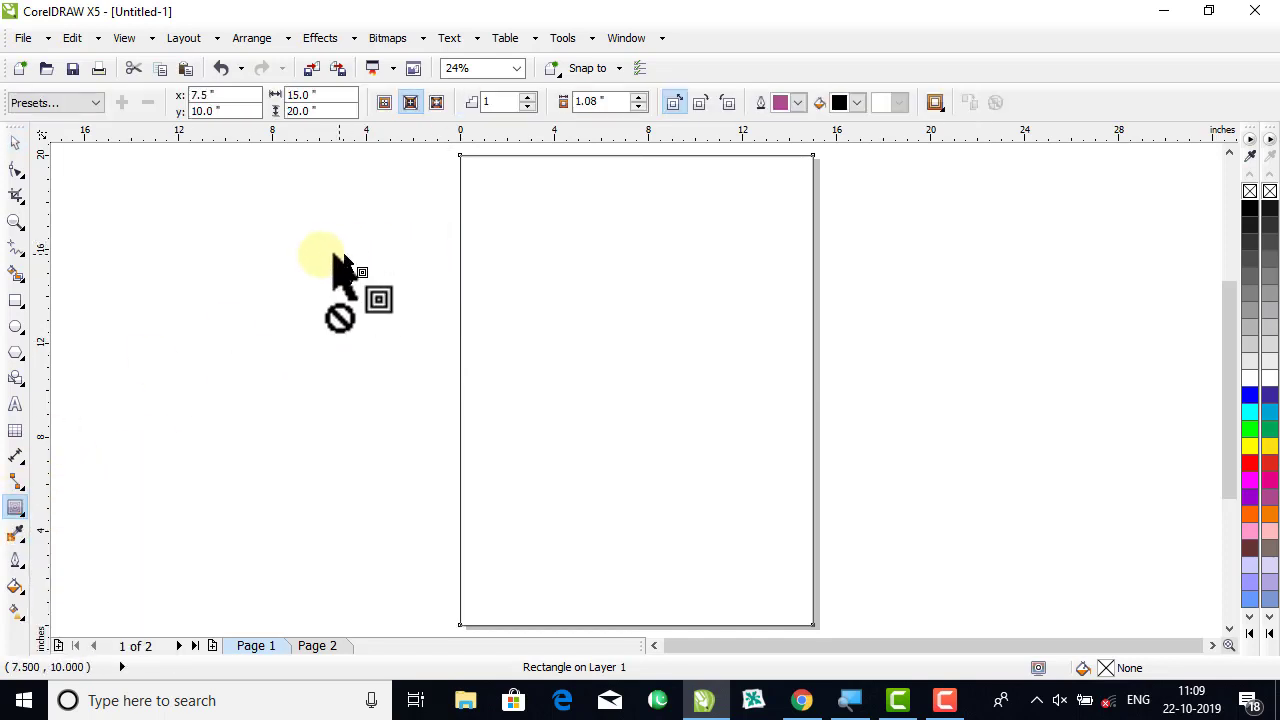
click(413, 104)
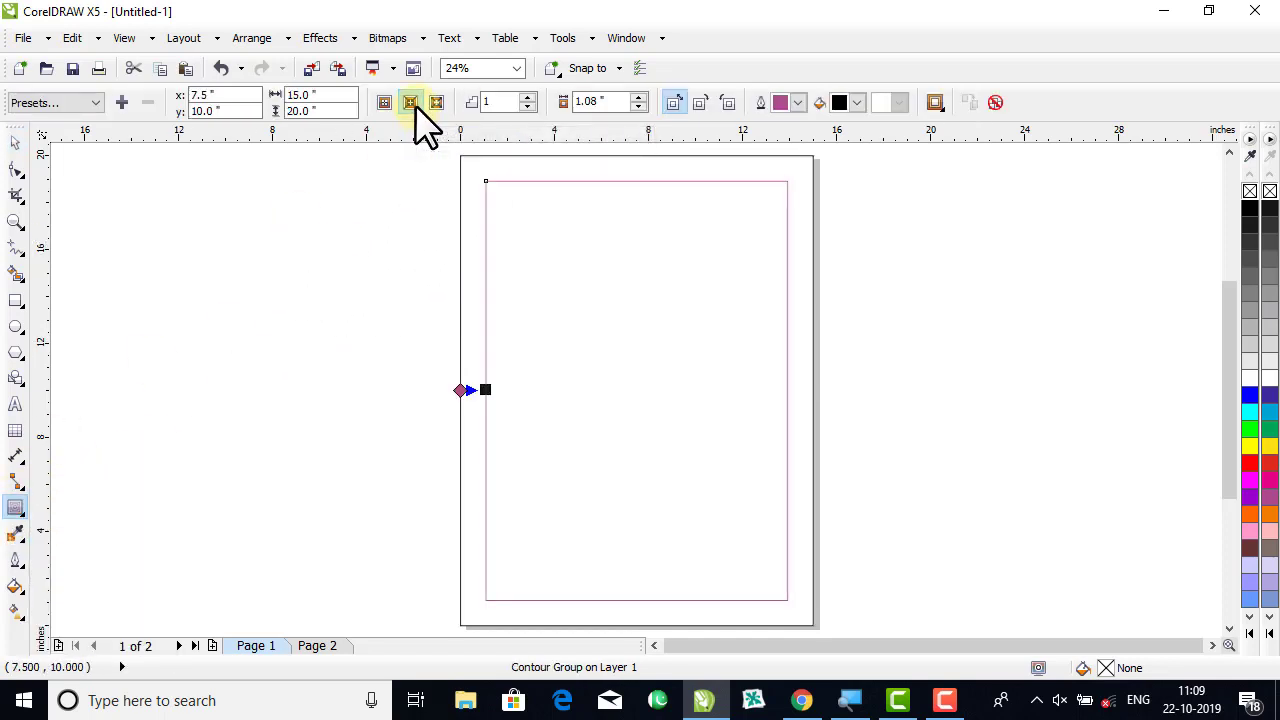
Set the rectangle's contour to 2 steps with a 0.4 inch offset.
click(528, 96)
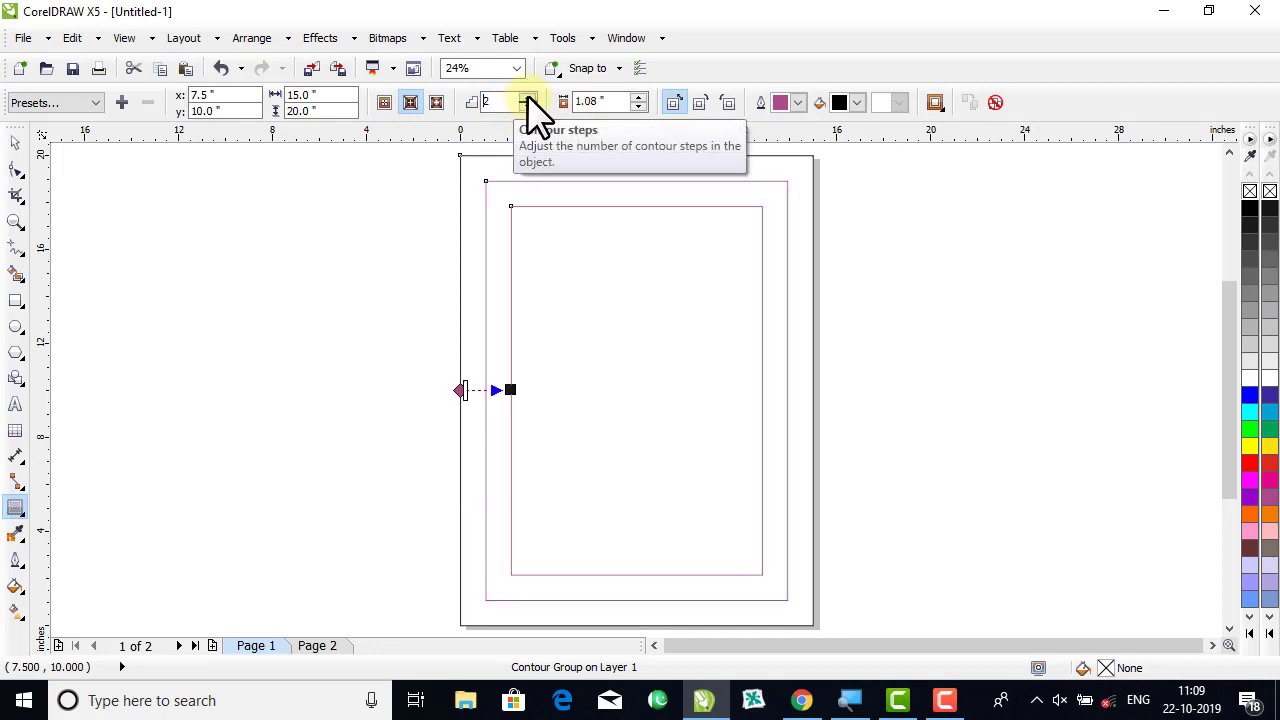
click(632, 99)
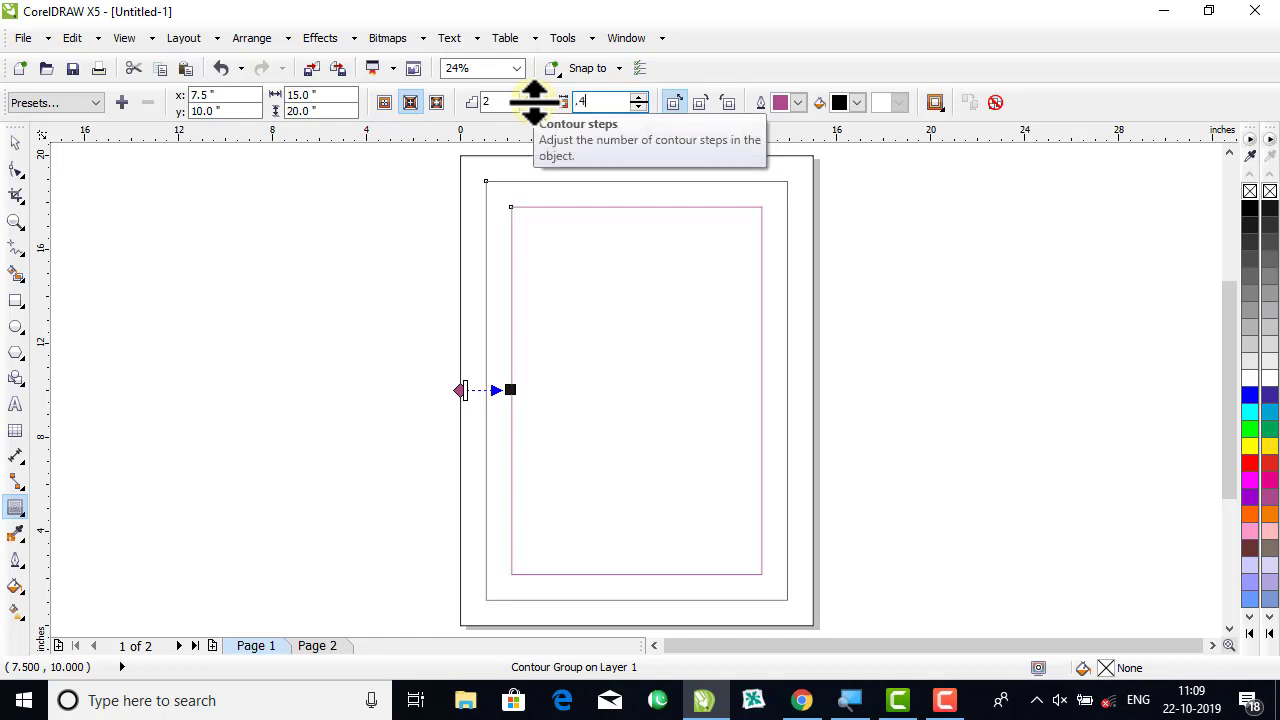
key(Return)
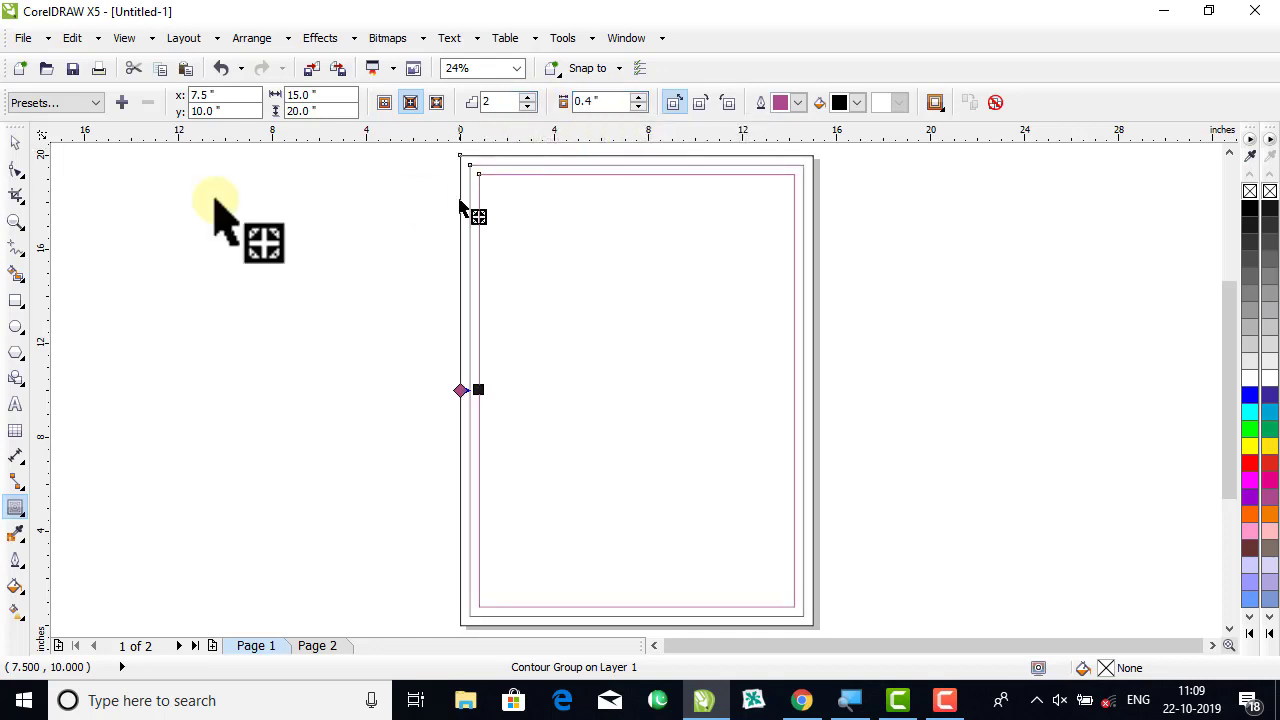
Break the contour group apart from the page-sized rectangle.
click(15, 222)
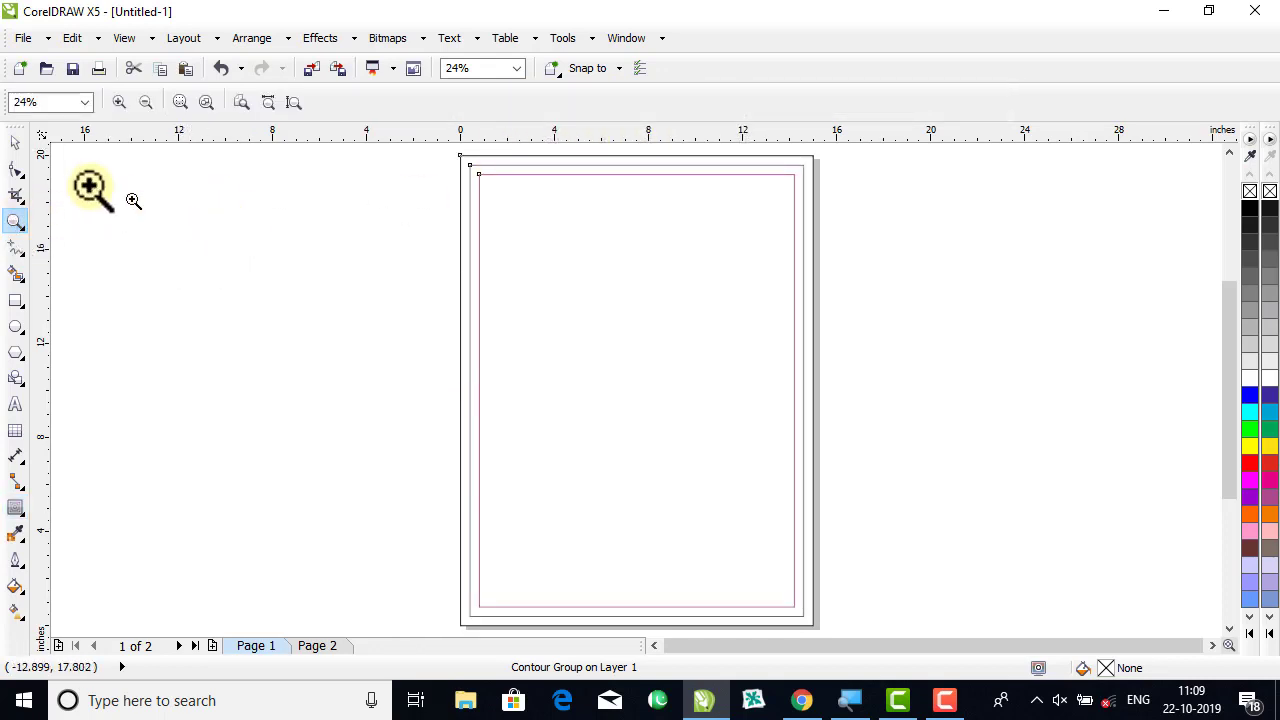
click(15, 142)
click(586, 296)
click(595, 295)
right_click(598, 297)
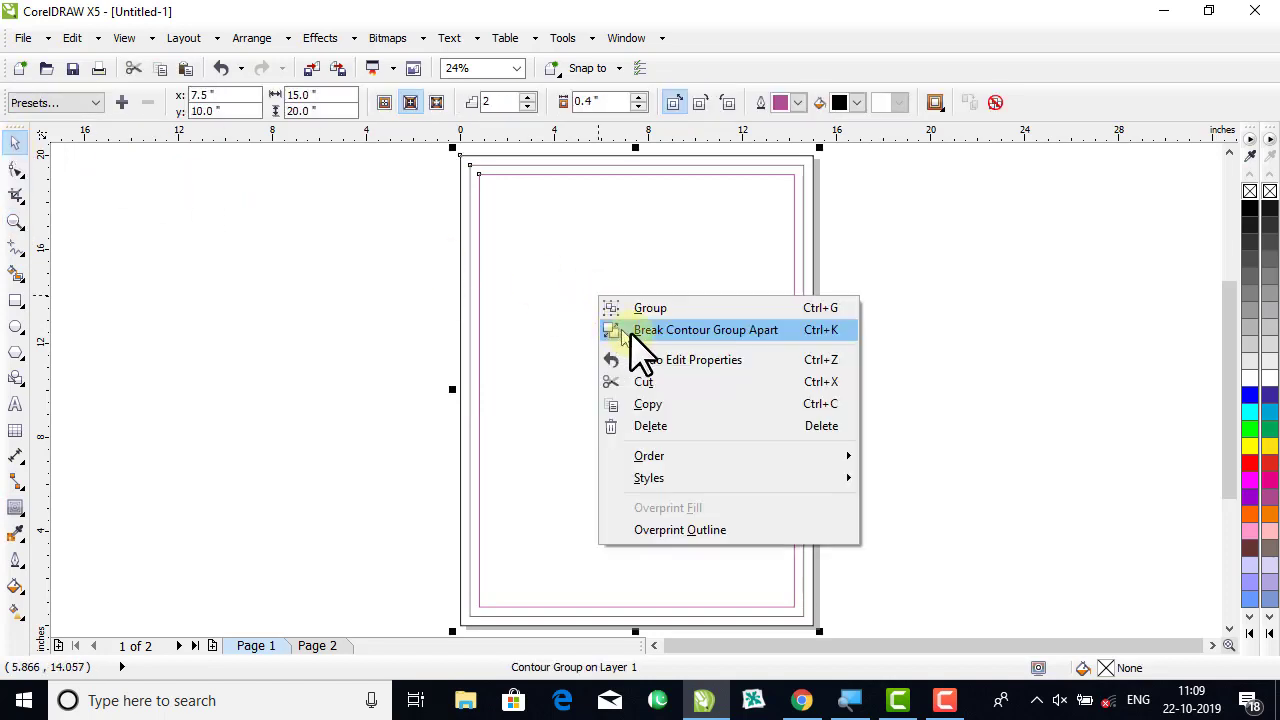
click(700, 330)
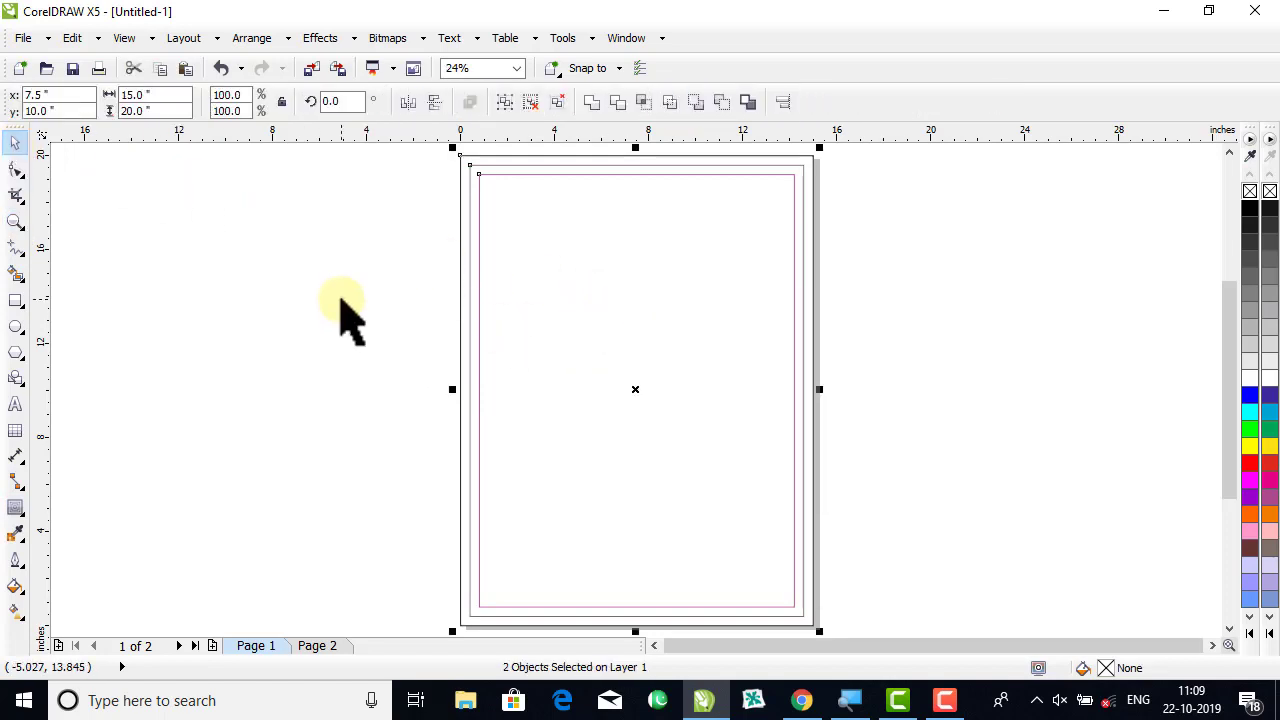
Move the outermost page-sized rectangle aside and delete it.
click(343, 314)
drag(470, 160, 234, 202)
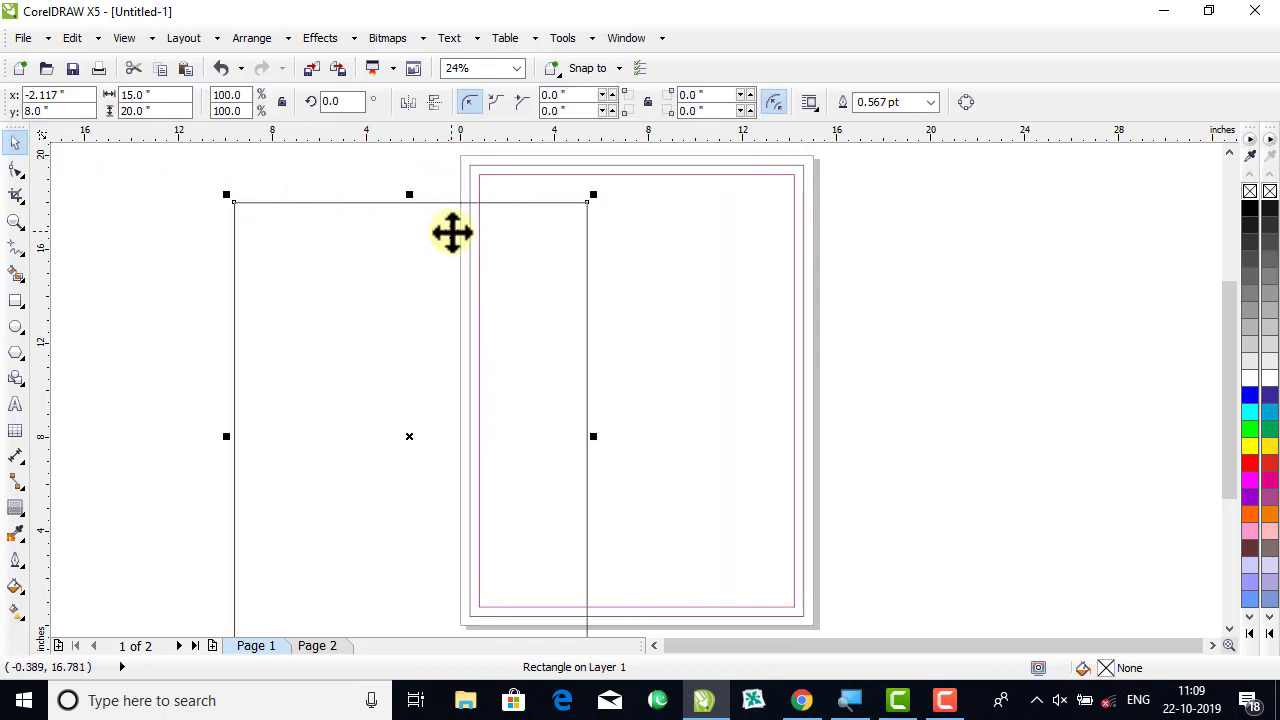
key(Delete)
Ungroup the two remaining contour rectangles on the page.
drag(631, 278, 657, 302)
key(p)
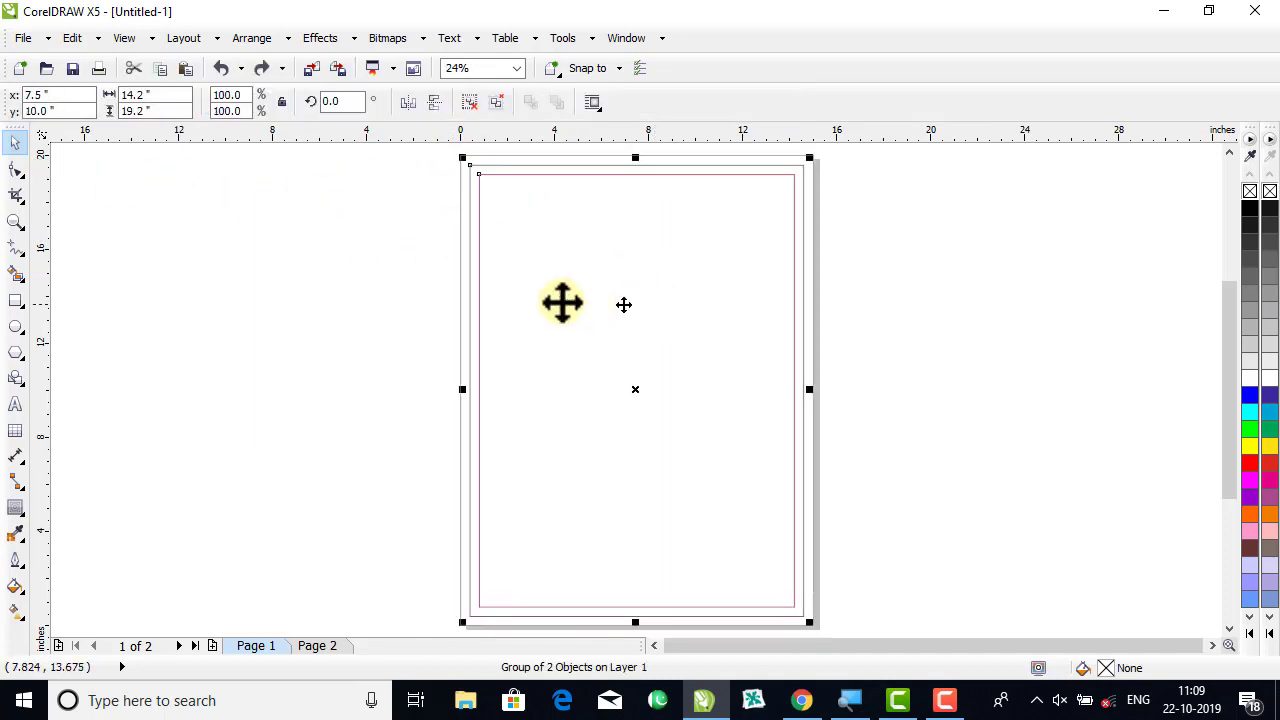
click(468, 103)
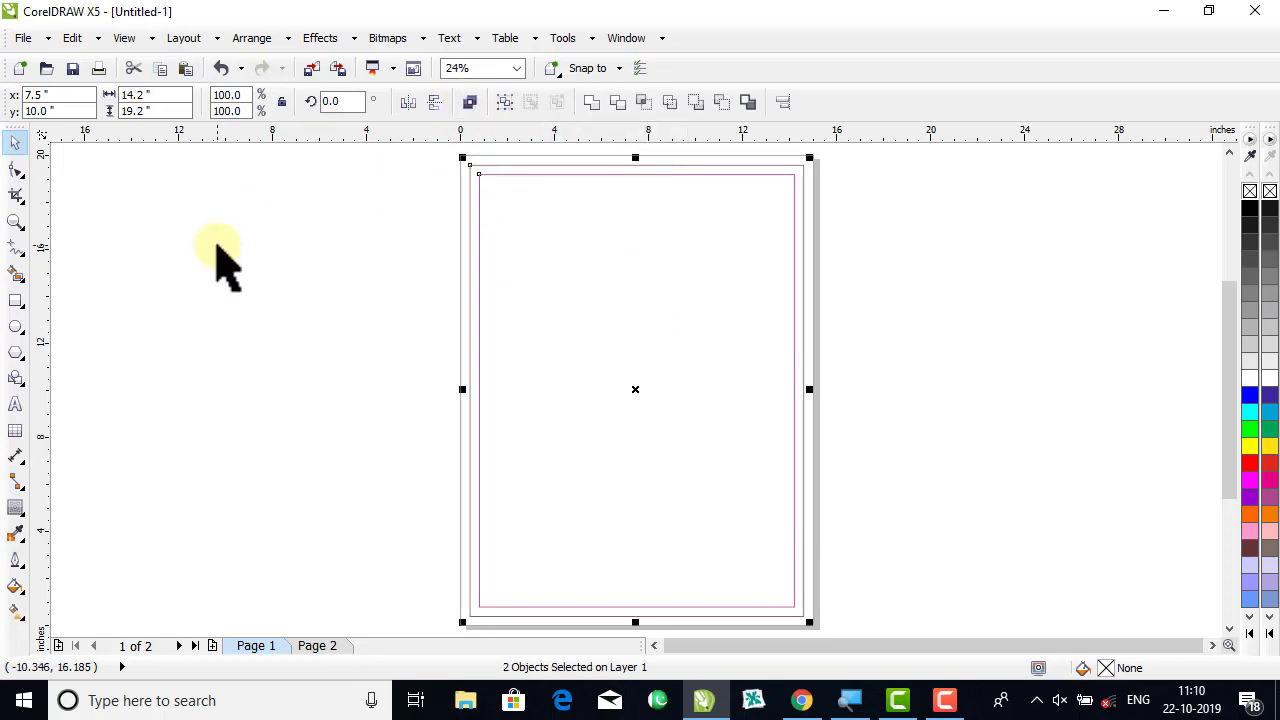
click(285, 332)
Try moving the inner rectangle away from the outer one, and undo the move.
drag(530, 325, 690, 332)
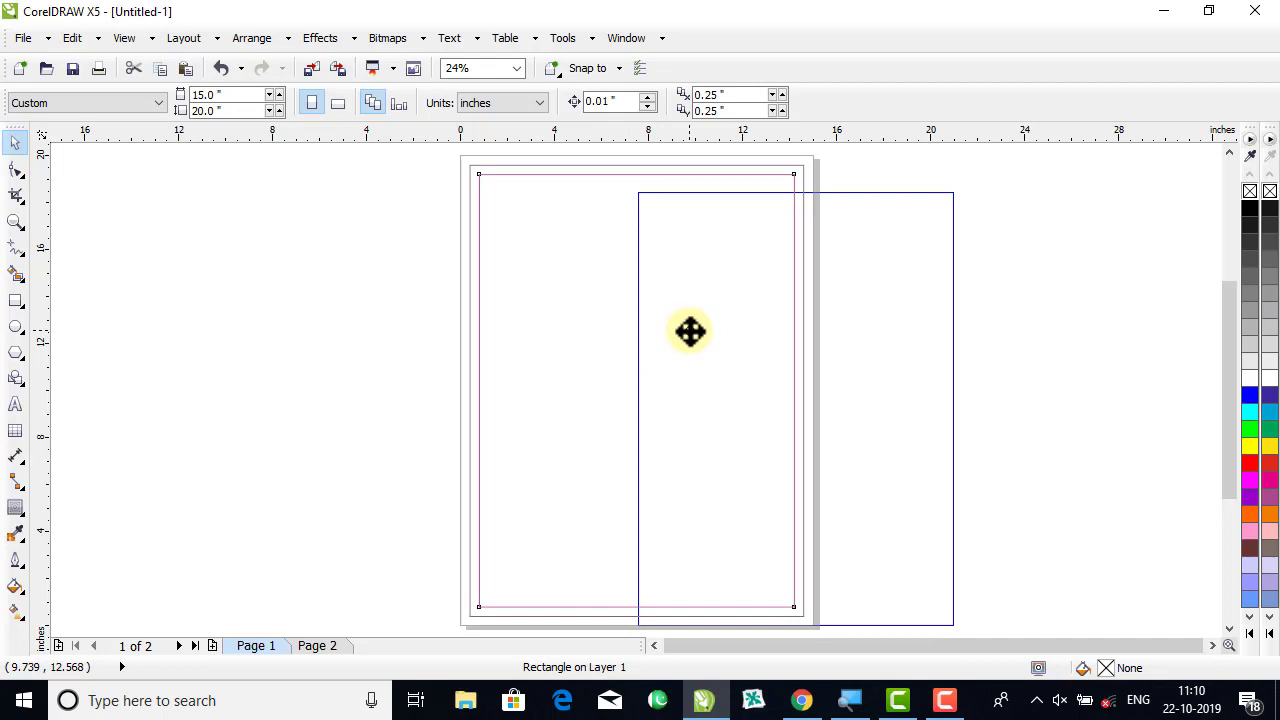
drag(690, 332, 688, 332)
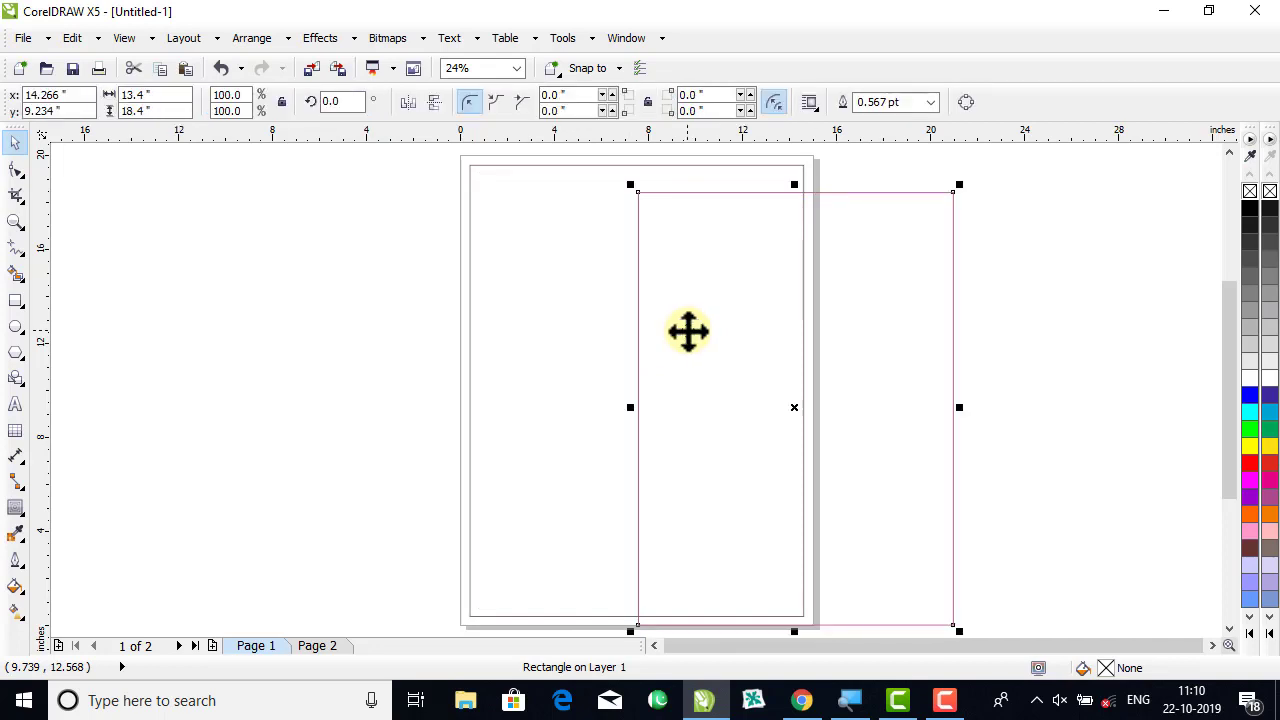
key(ctrl+z)
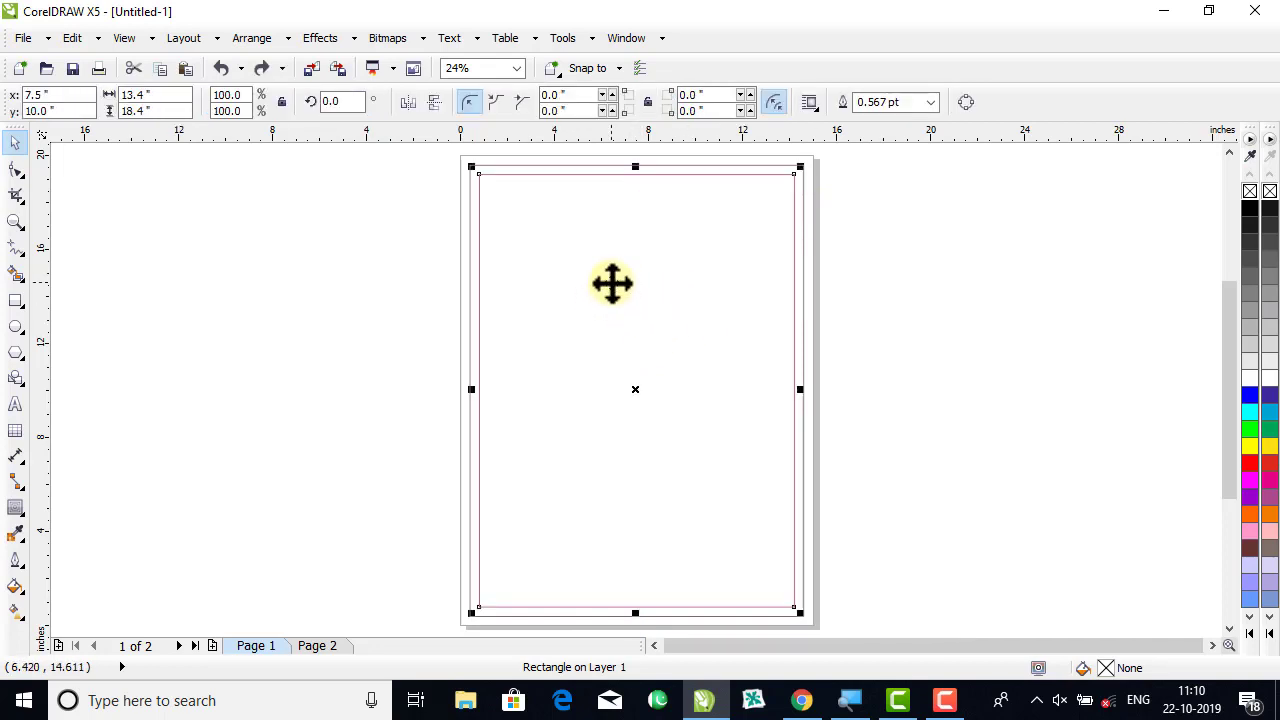
click(430, 286)
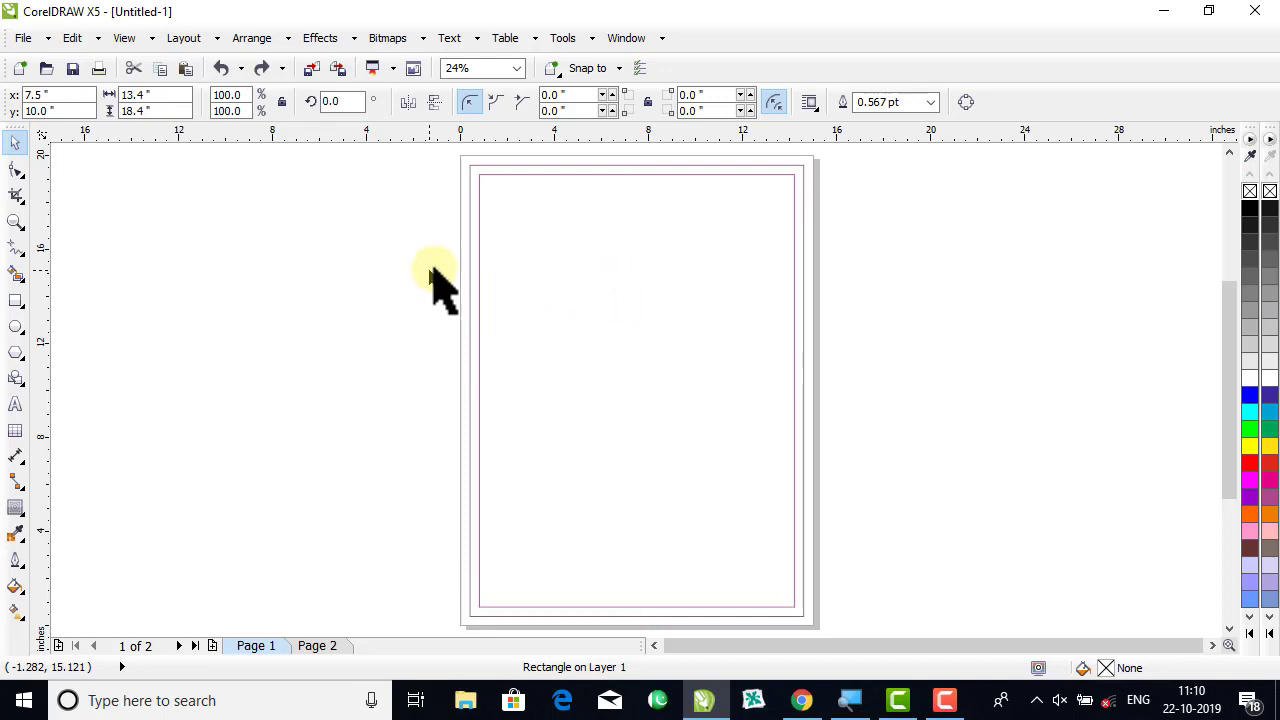
Fill the outer of the two rectangles with lime green from the expanded colour palette.
click(562, 166)
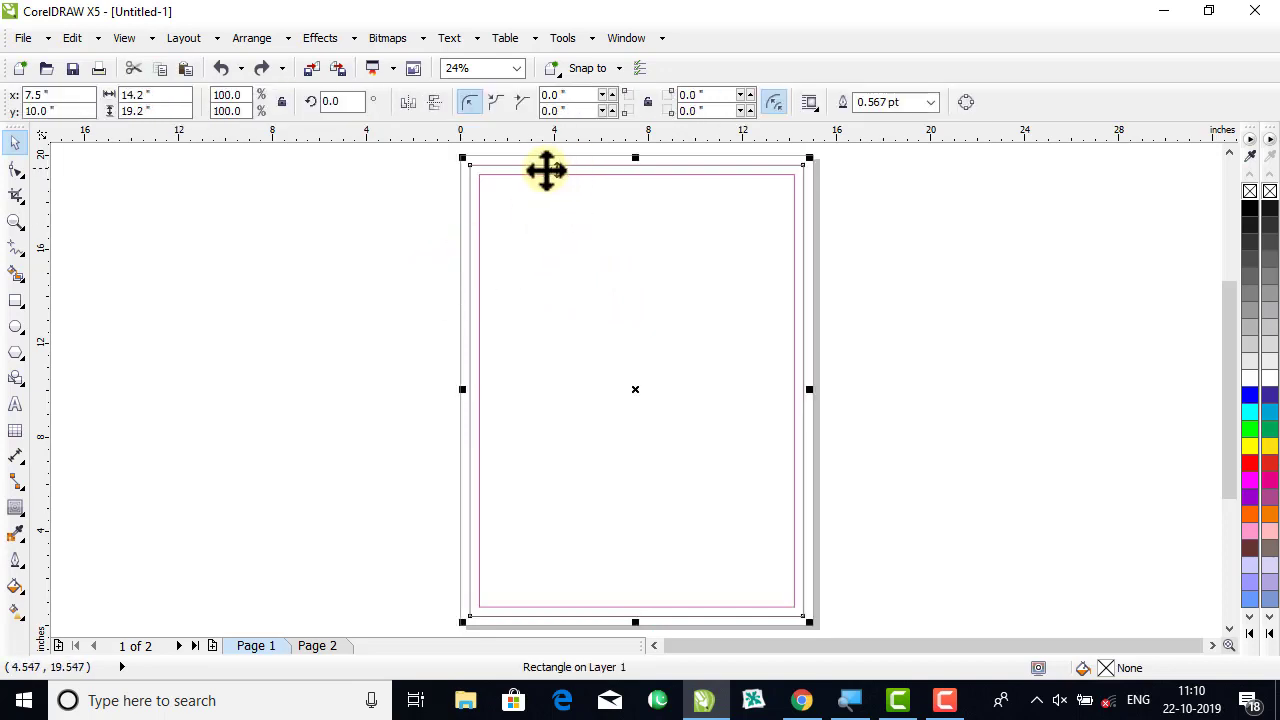
click(1250, 633)
click(1221, 494)
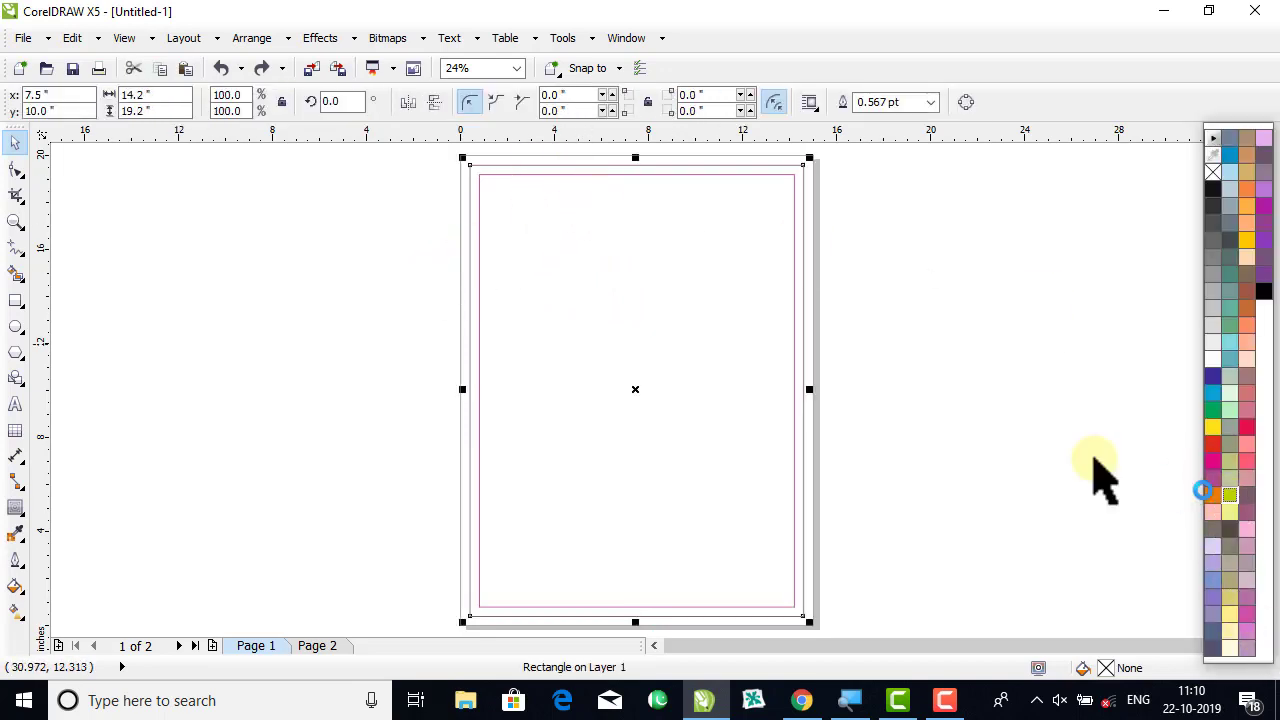
click(958, 386)
Fill the inner rectangle with white so the lime green forms a border frame.
click(651, 400)
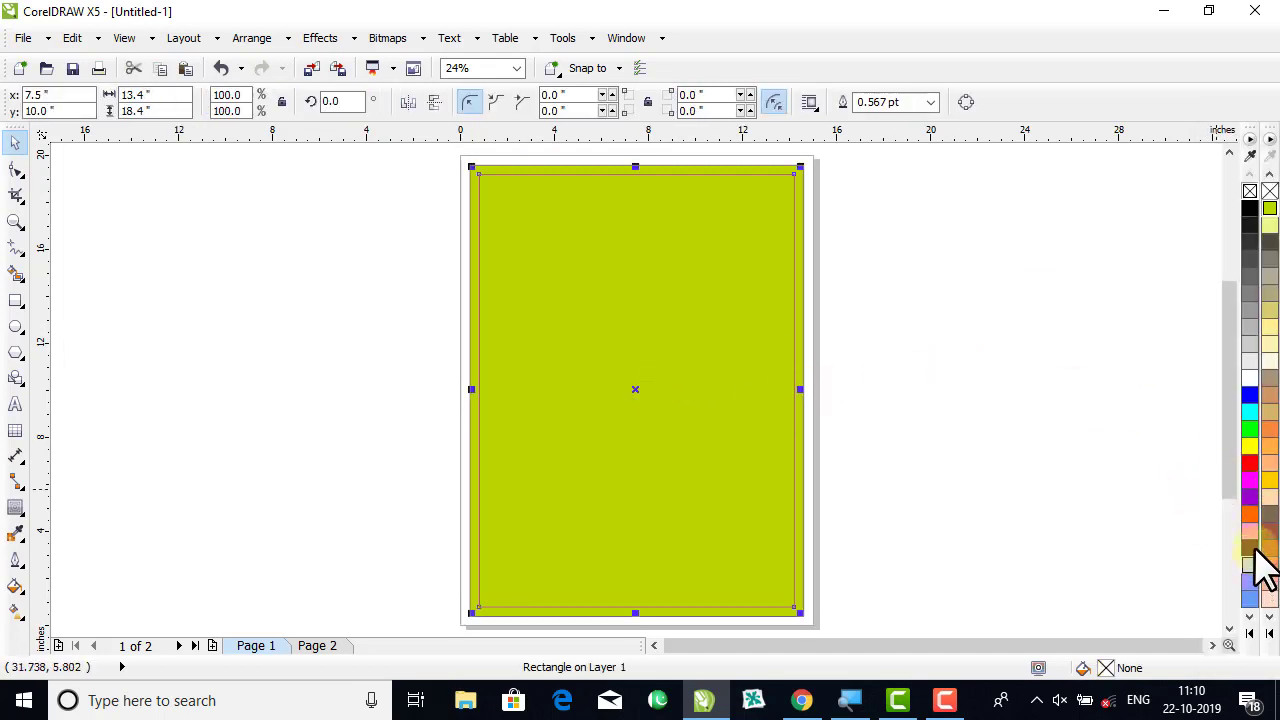
click(1268, 634)
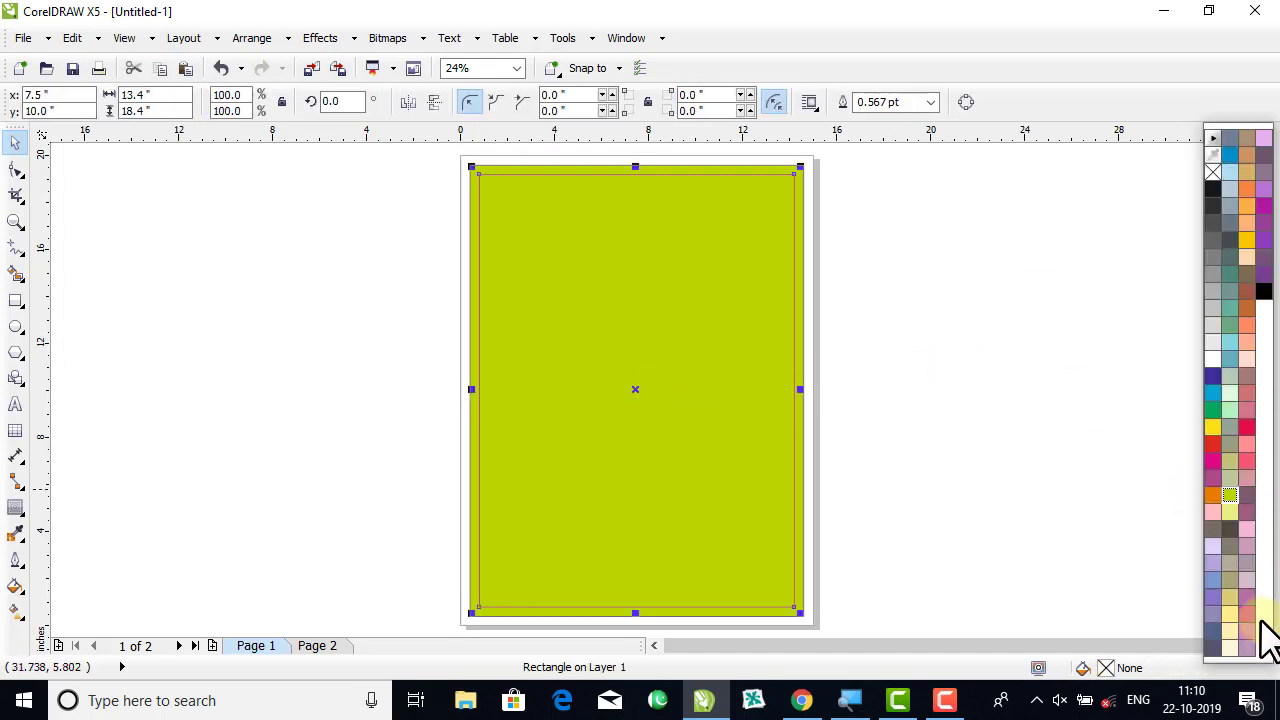
click(1213, 359)
click(1034, 343)
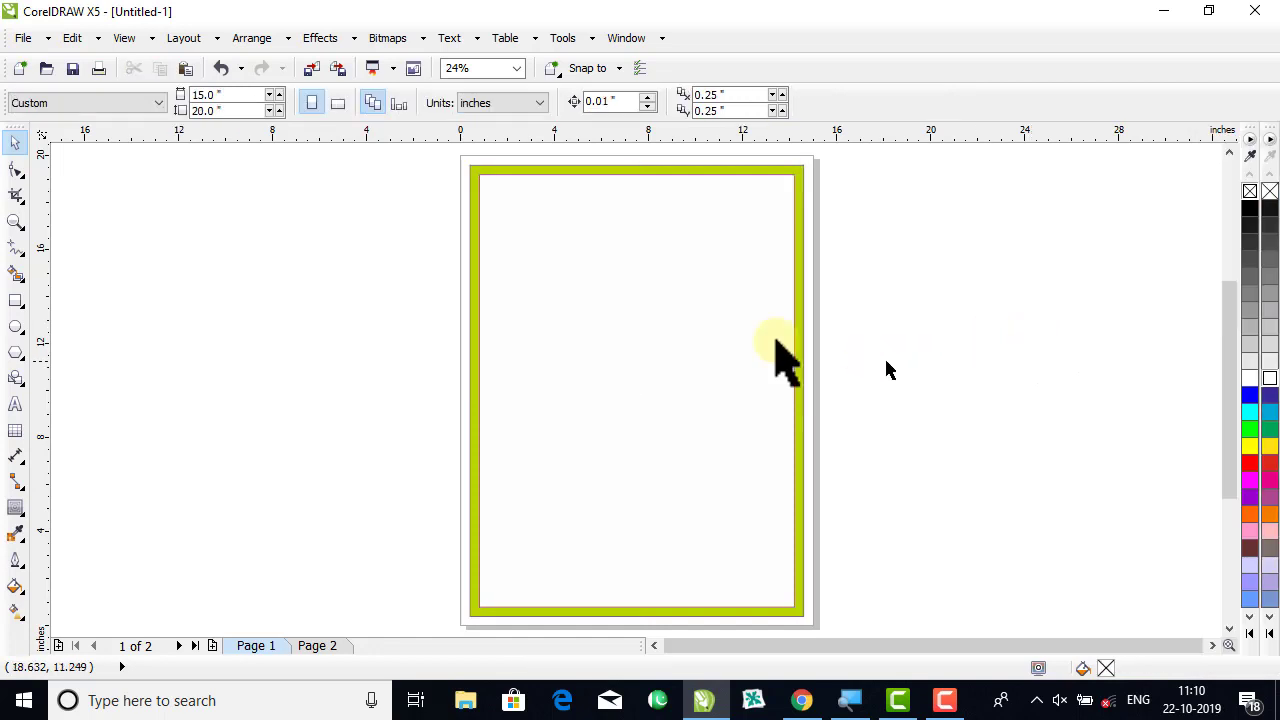
Give the white inner rectangle a green outline 3.0 pt wide.
click(776, 340)
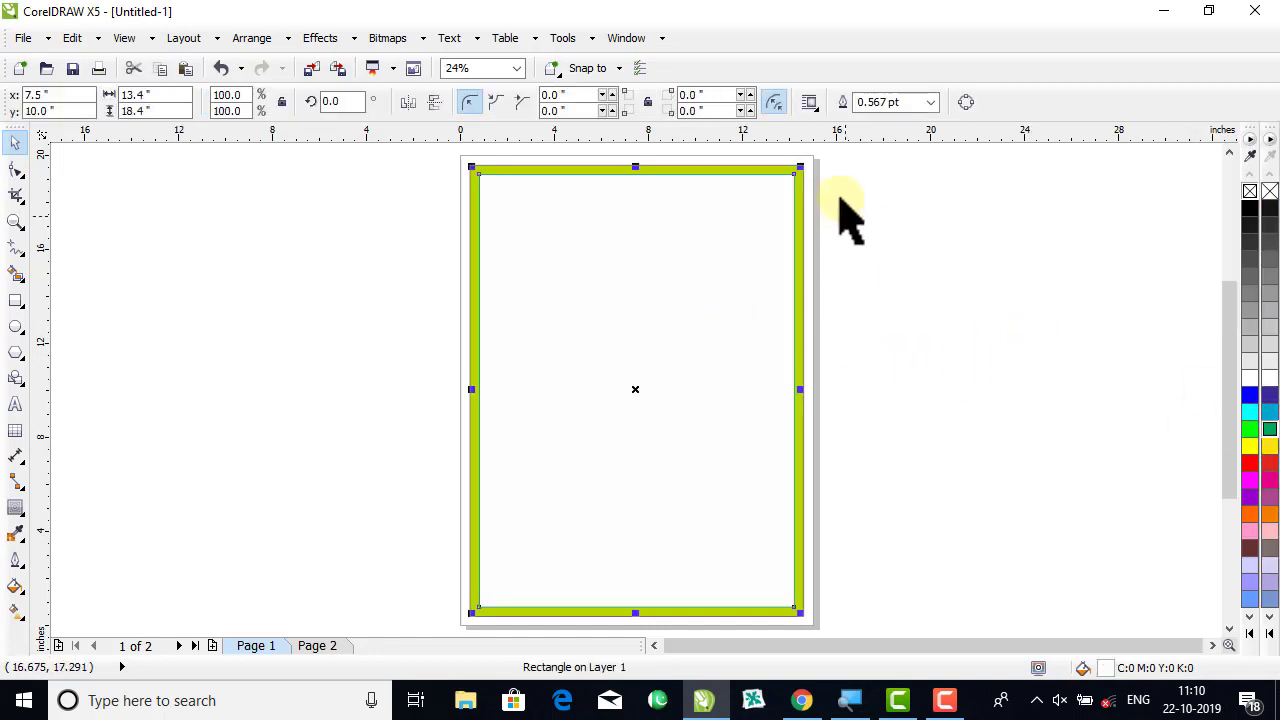
click(930, 102)
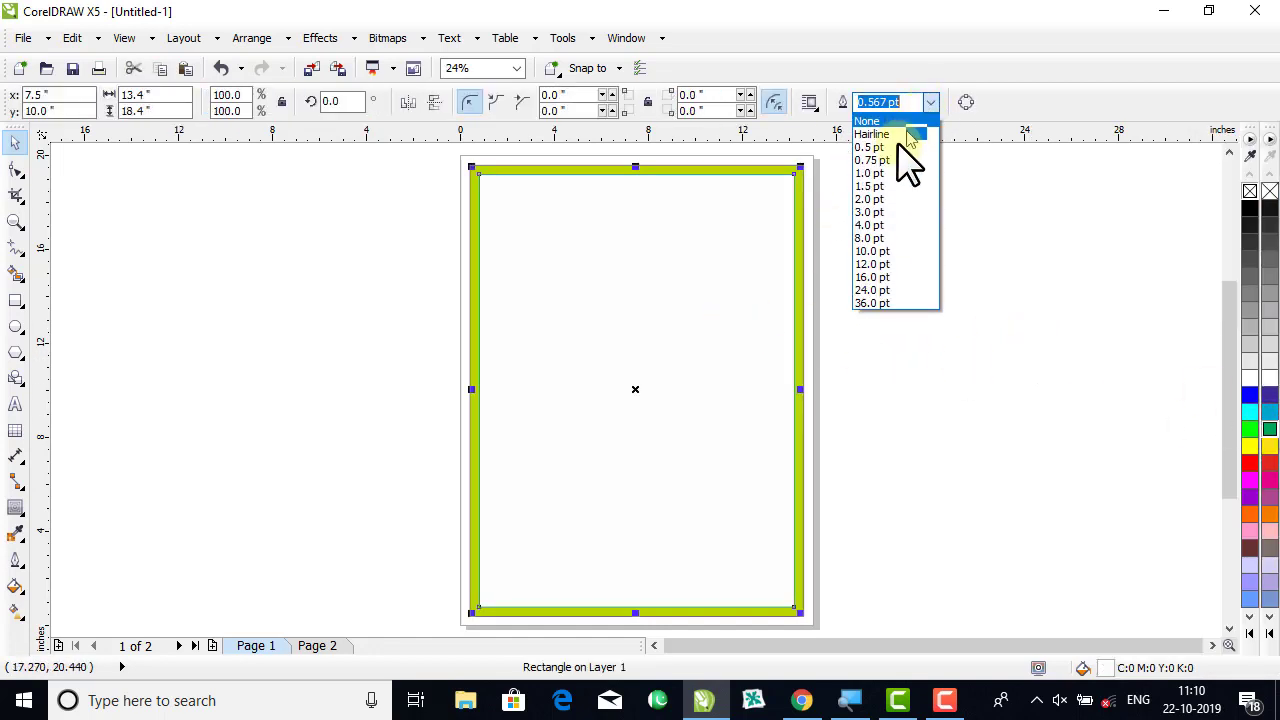
click(892, 210)
click(125, 268)
Duplicate the white inner rectangle as a full-width strip about 5.3 inches tall along the frame's upper edge.
click(15, 222)
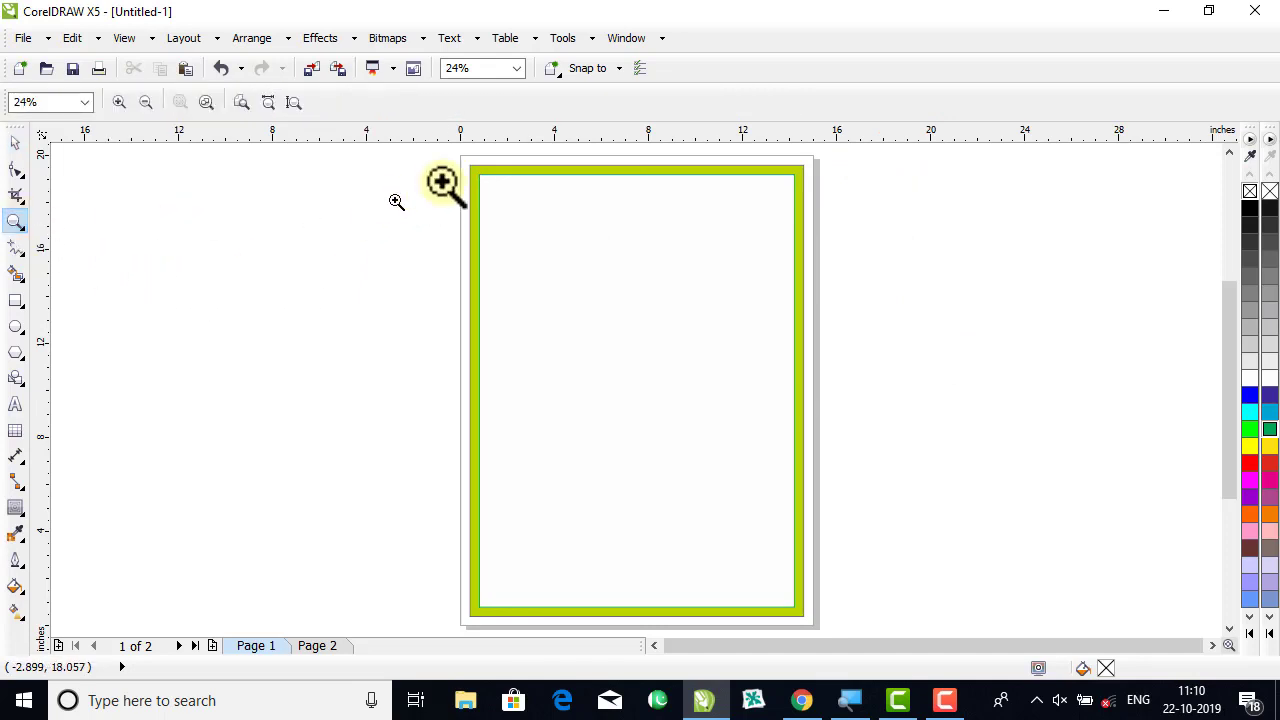
drag(417, 154, 861, 374)
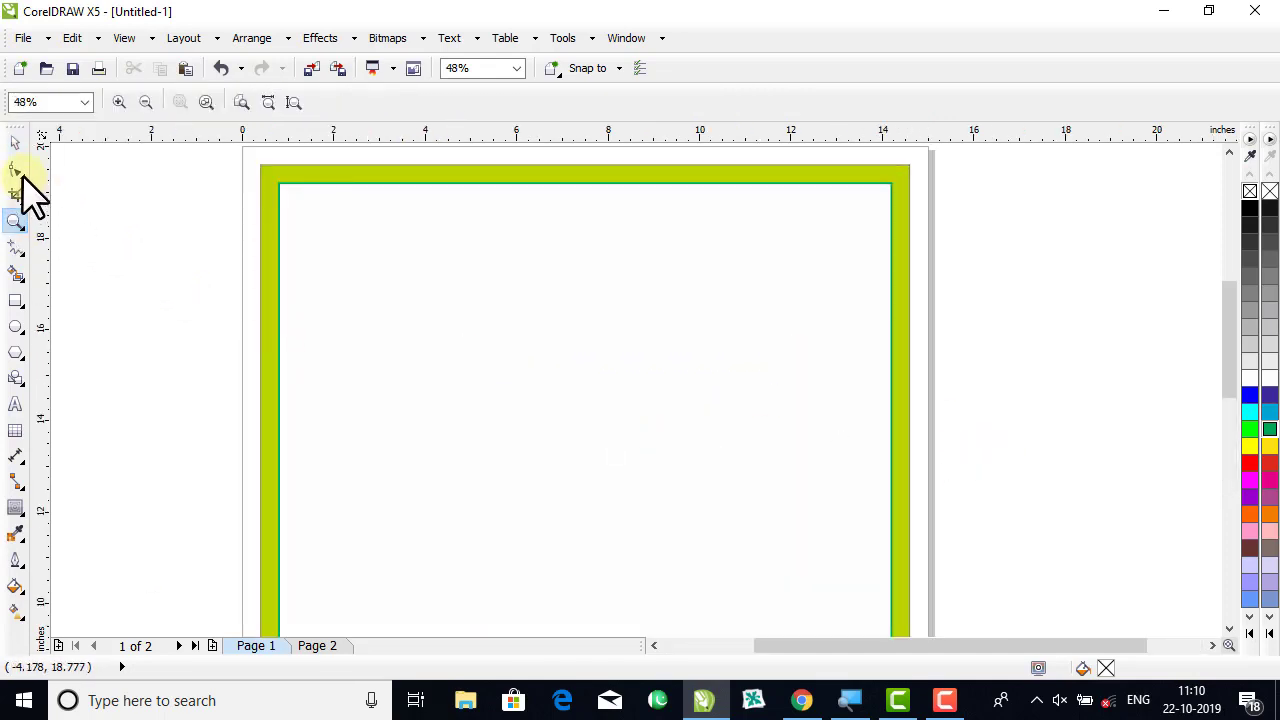
click(15, 145)
click(417, 299)
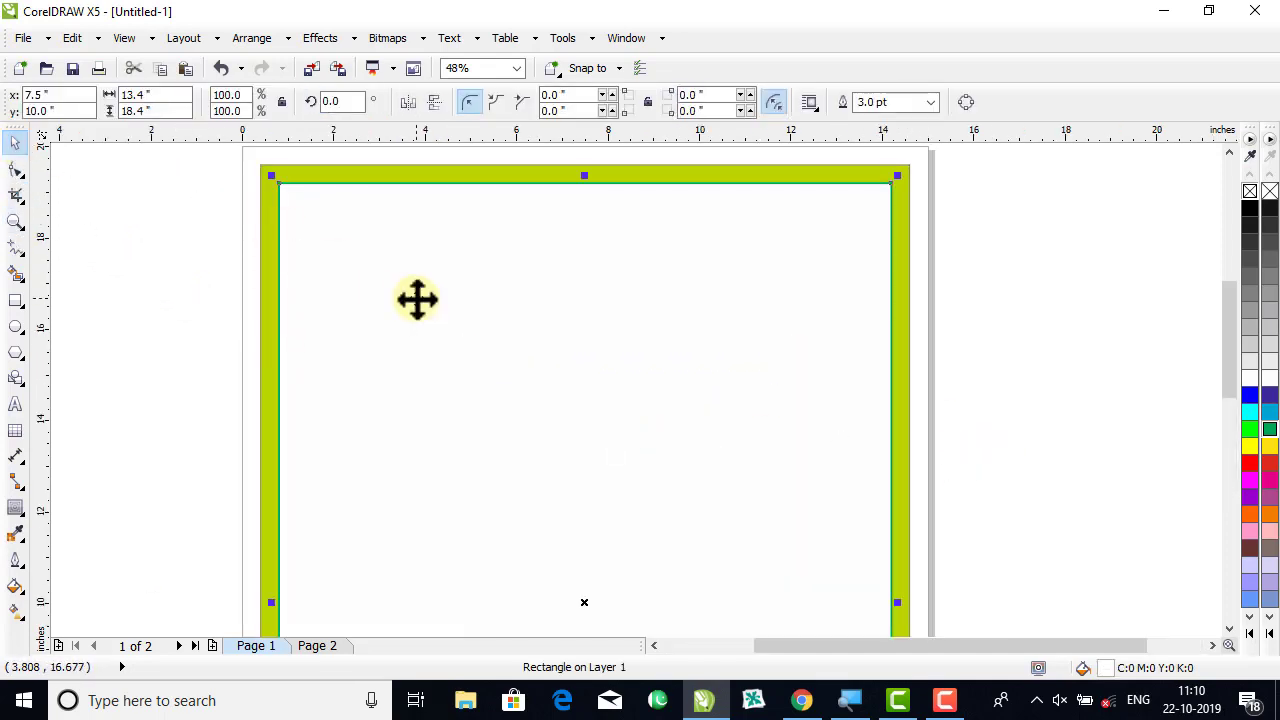
key(shift+F4)
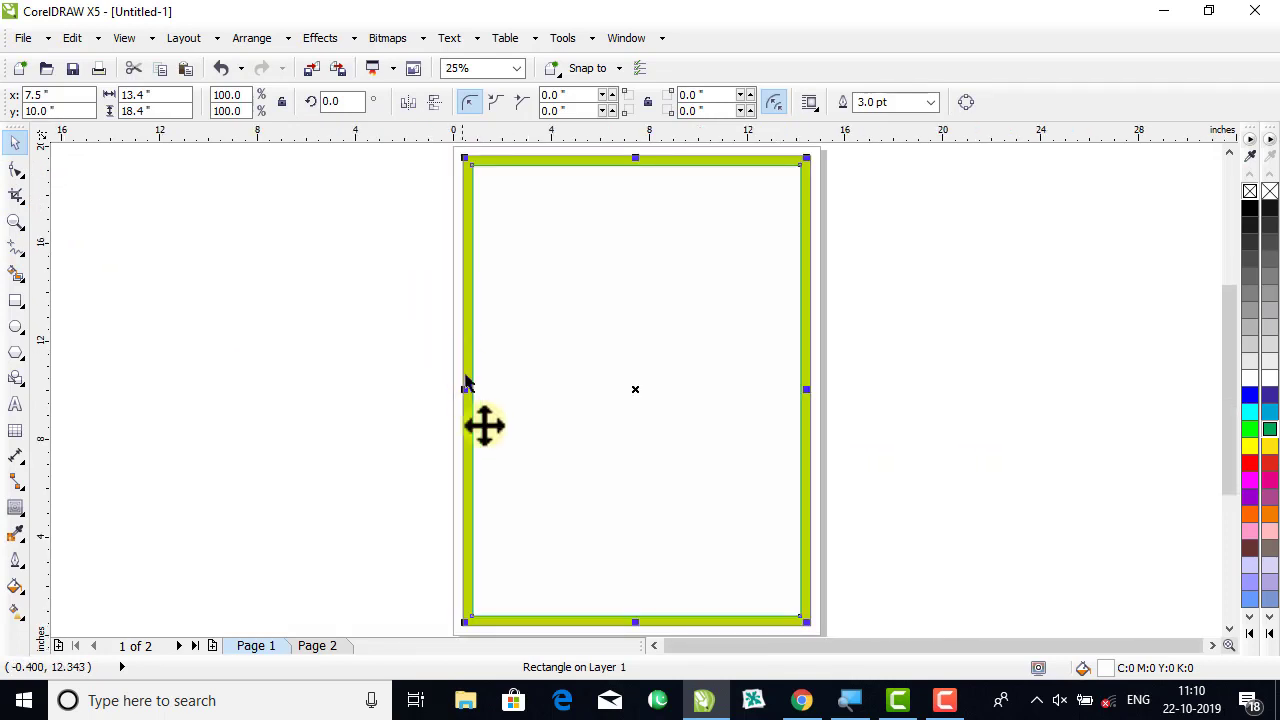
drag(634, 621, 586, 300)
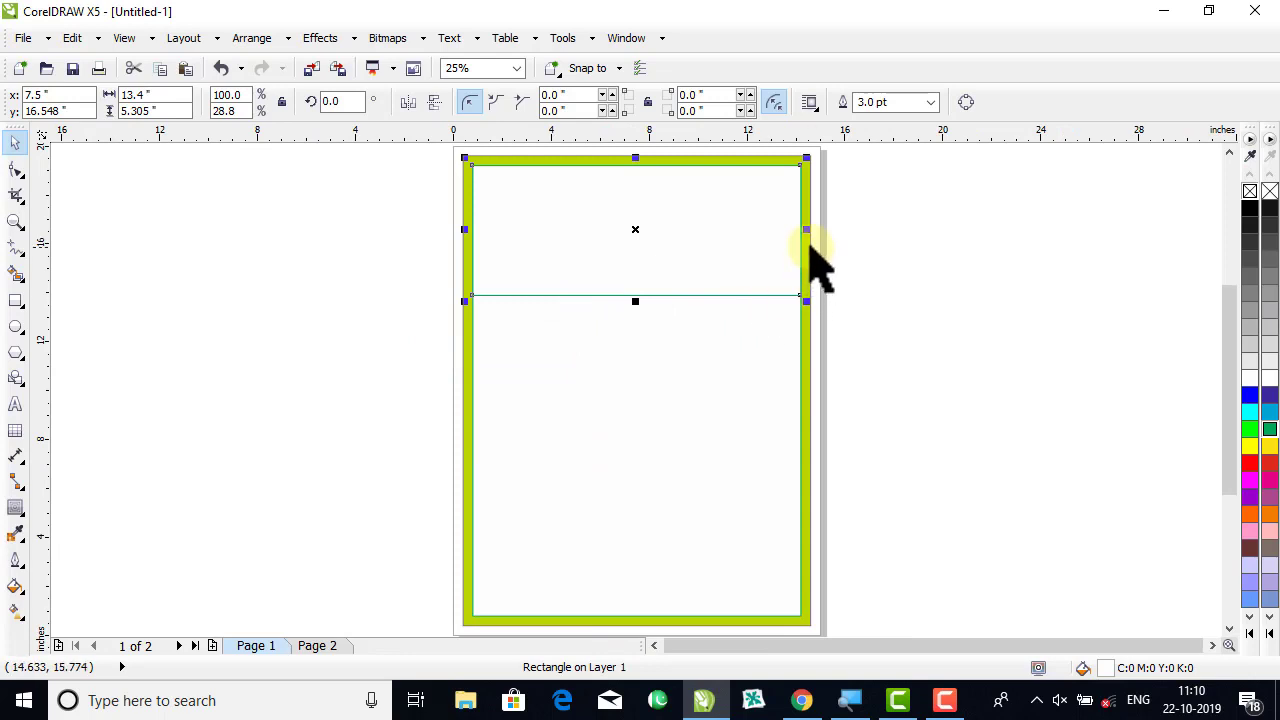
Shrink the duplicated rectangle to about 5.2 × 4.8 inches in the frame's upper-left corner.
drag(801, 231, 622, 230)
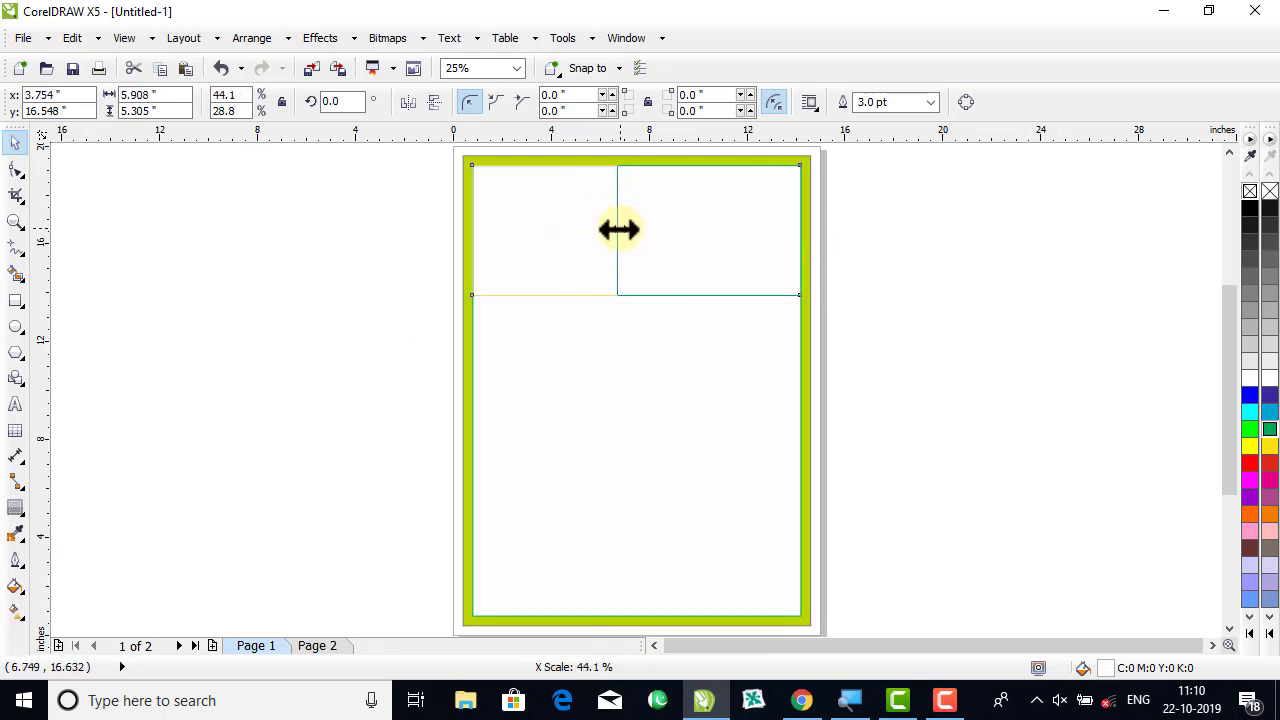
drag(603, 233, 603, 232)
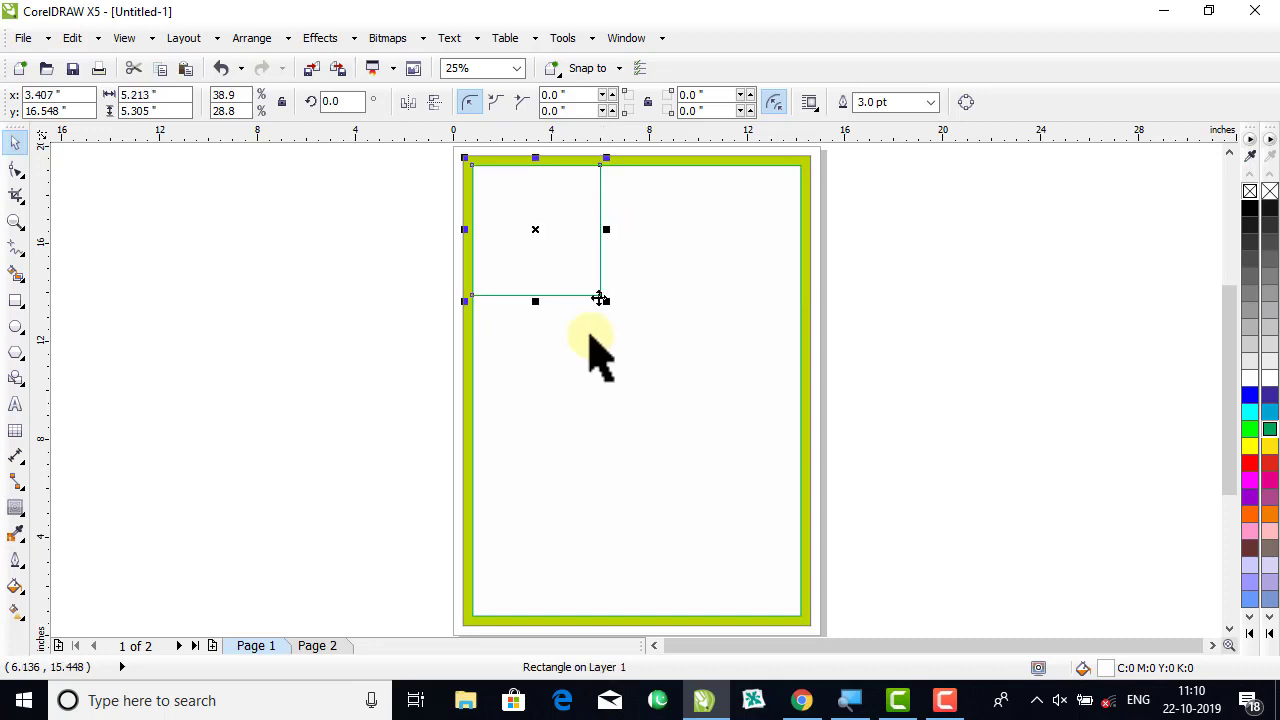
drag(536, 302, 537, 283)
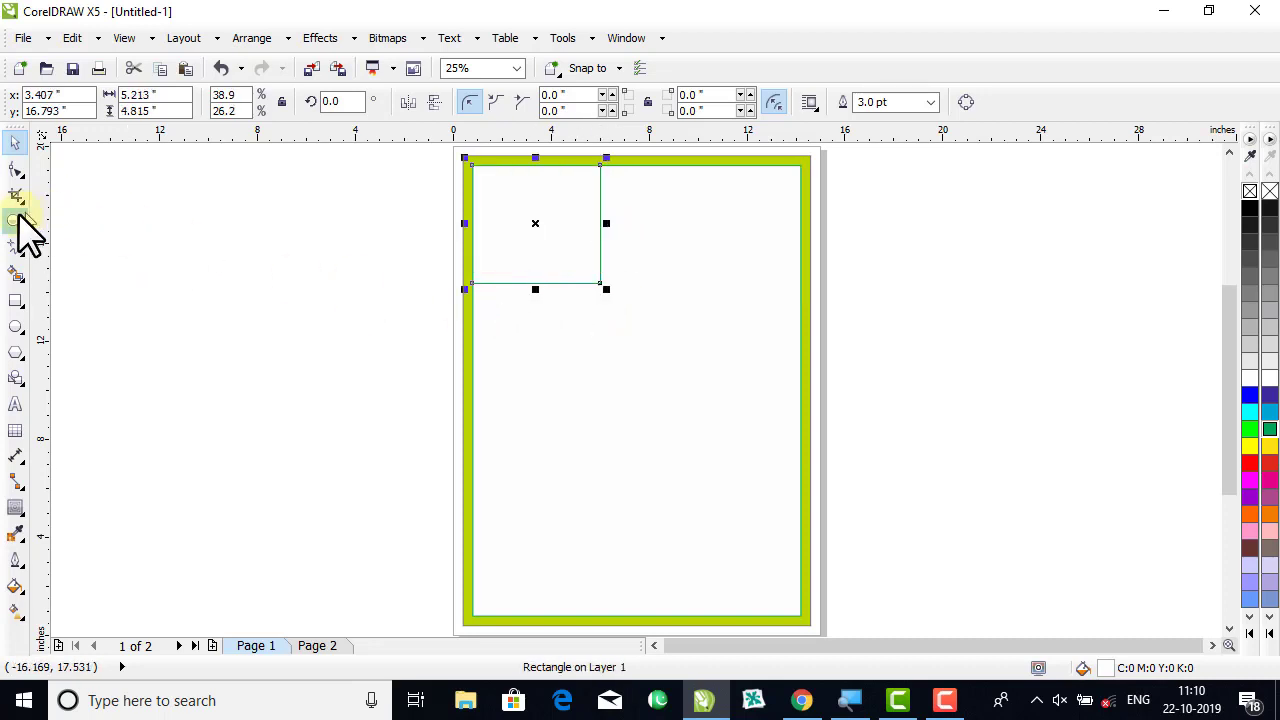
Convert the small rectangle in the frame's upper-left corner to curves.
click(15, 221)
drag(398, 150, 886, 386)
click(15, 143)
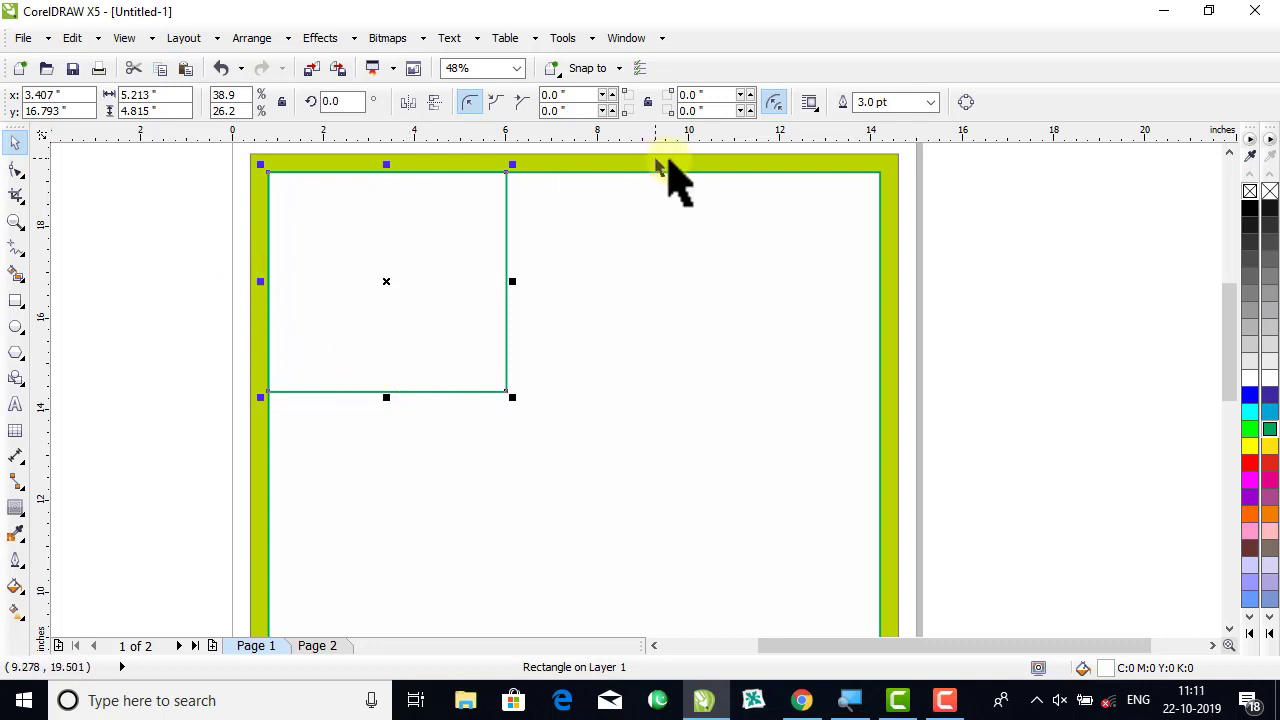
click(252, 38)
click(318, 400)
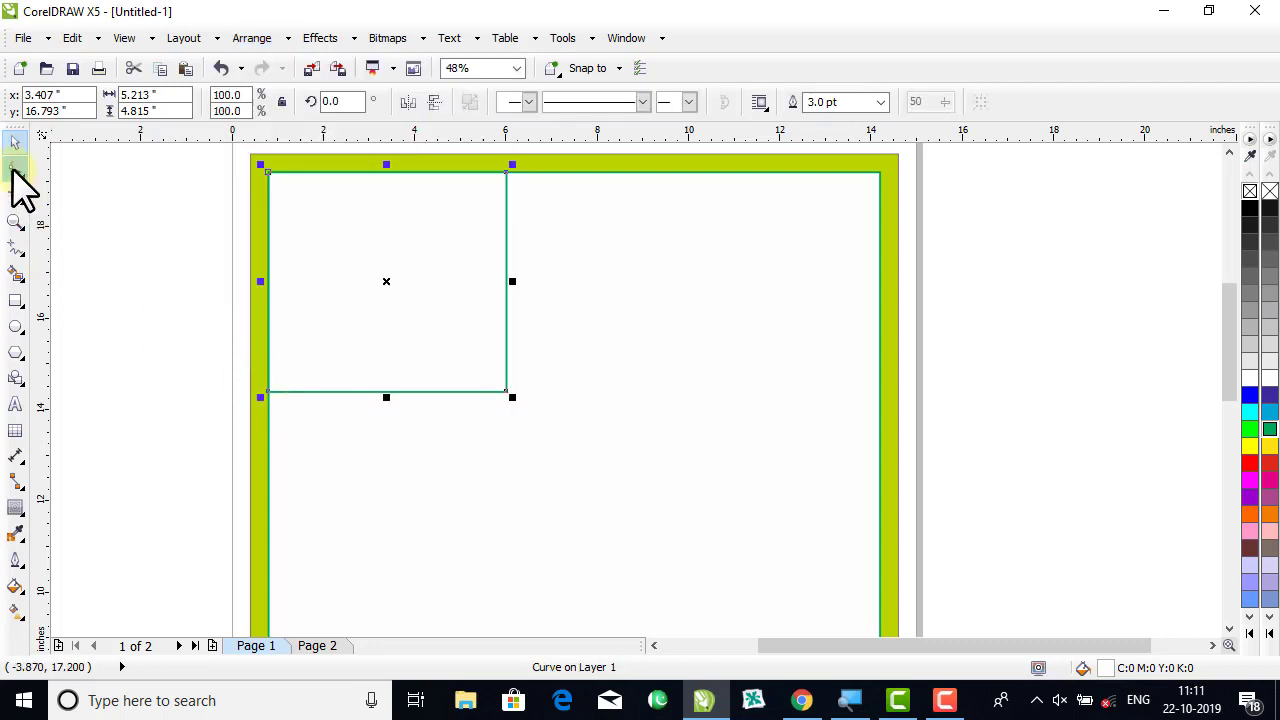
Delete the small rectangle's lower-right node and bend the resulting diagonal edge into an arc bowing toward the frame's upper-left corner.
click(15, 170)
double_click(506, 390)
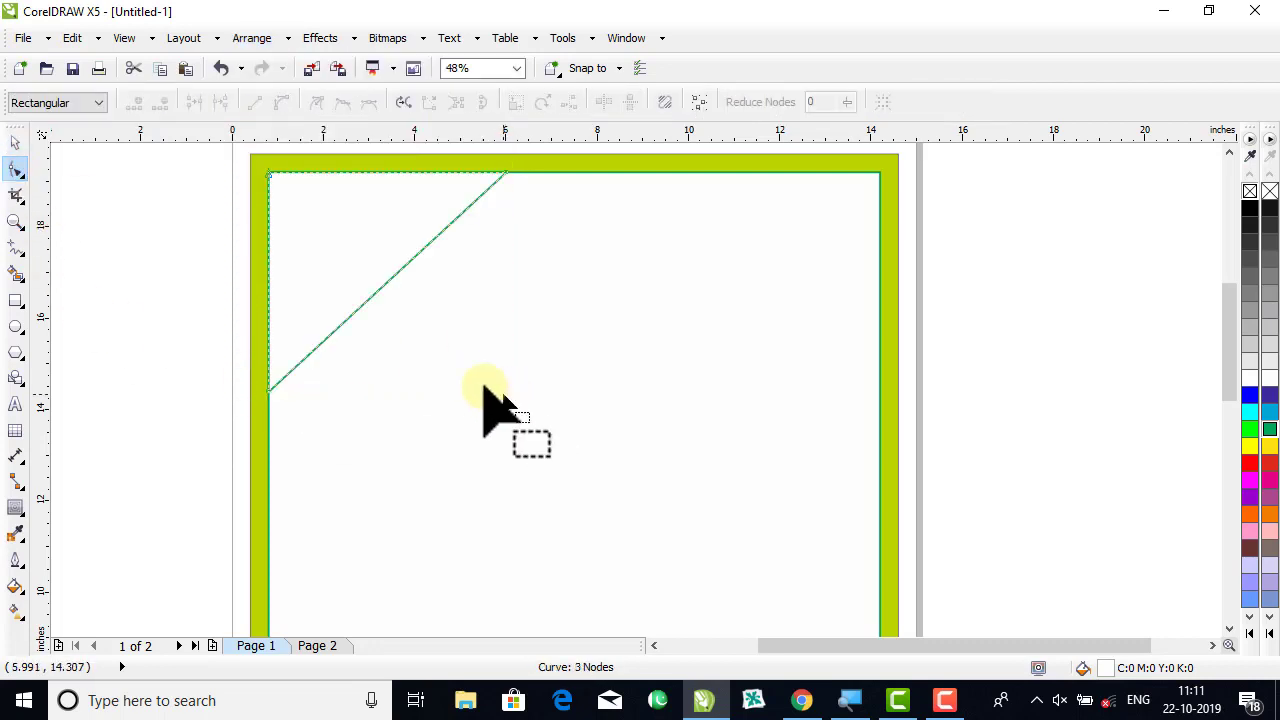
right_click(372, 294)
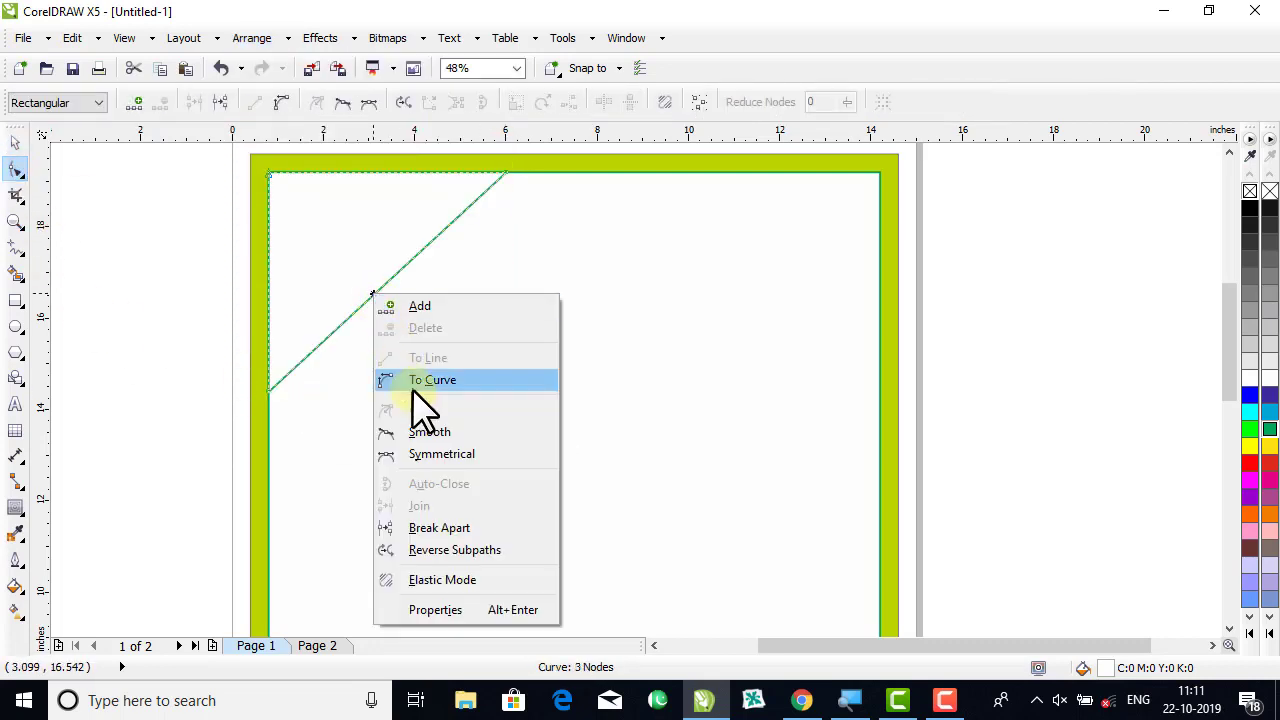
click(432, 380)
drag(383, 290, 343, 260)
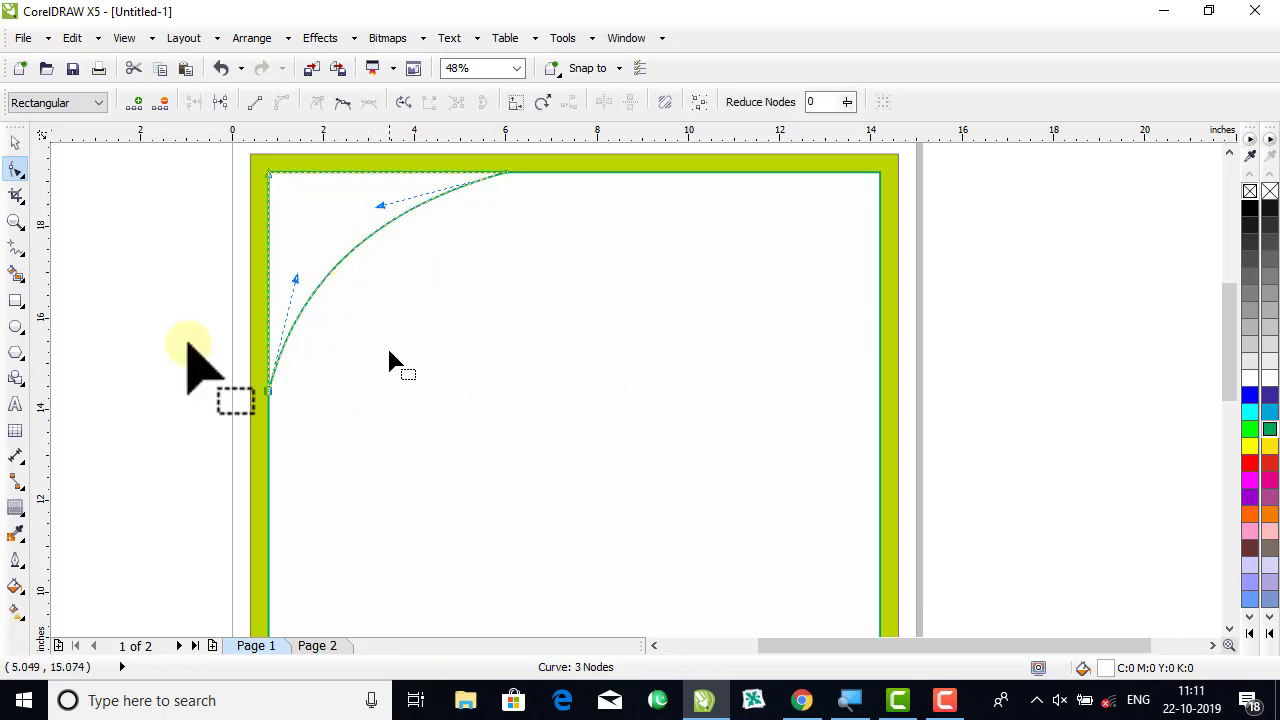
Fill the curved corner shape with the lime green sampled from the border frame.
click(17, 142)
click(290, 290)
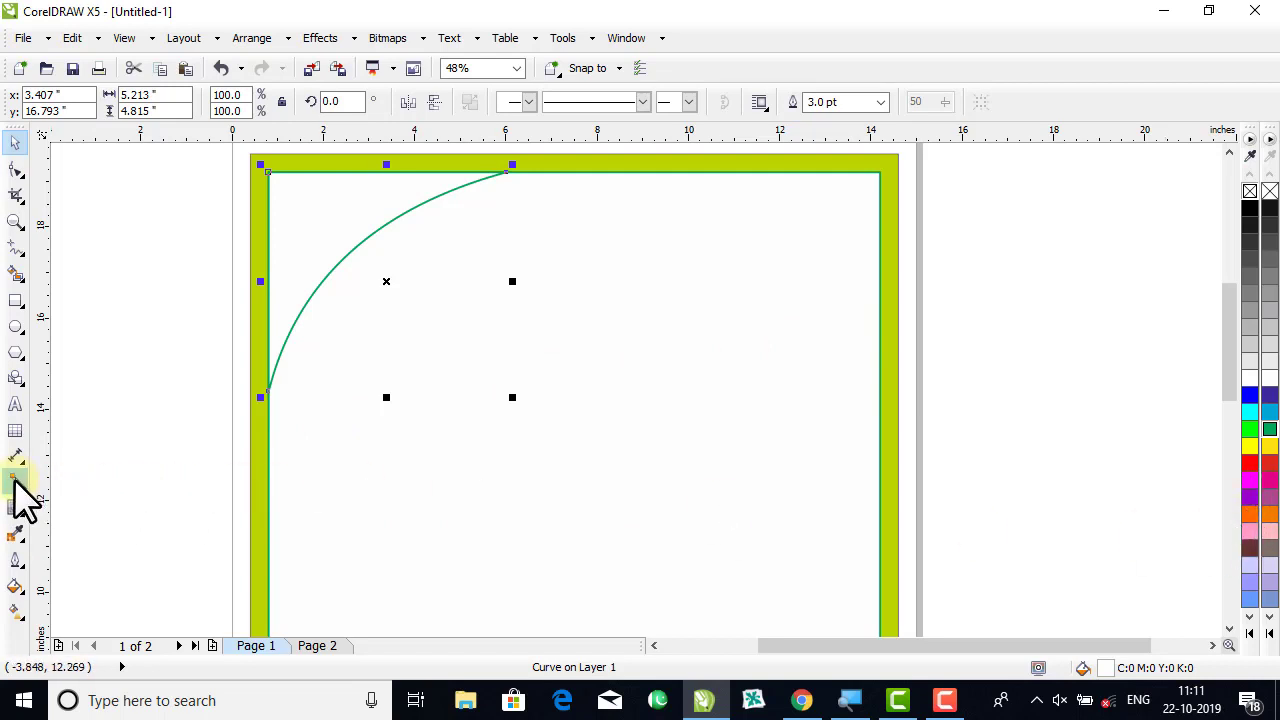
click(16, 534)
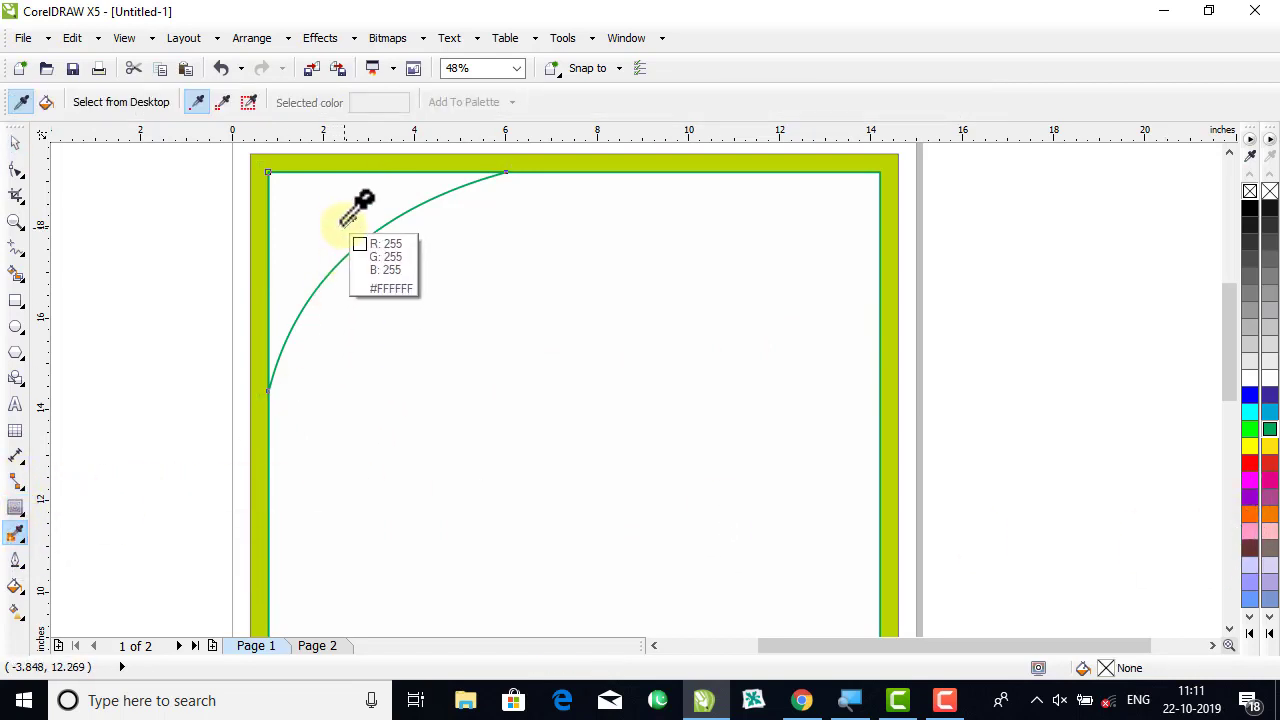
click(282, 158)
click(295, 215)
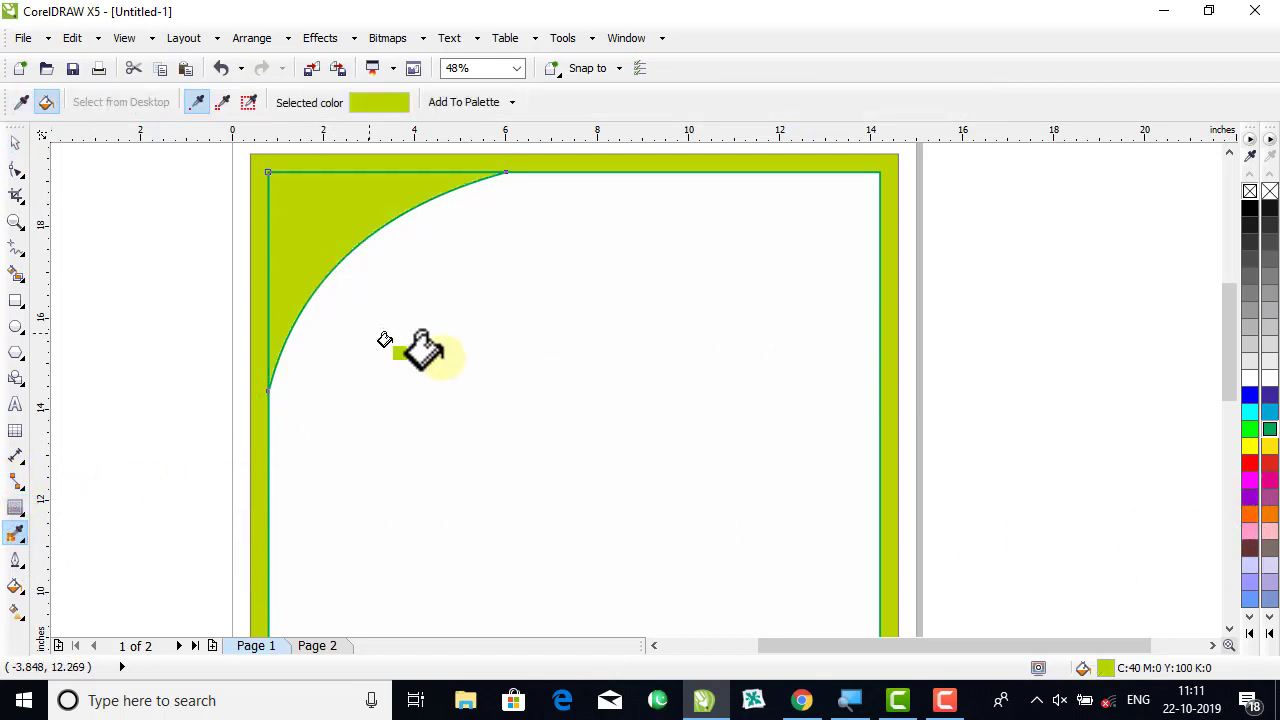
Remove the outline from the lime green corner shape.
click(15, 145)
click(314, 228)
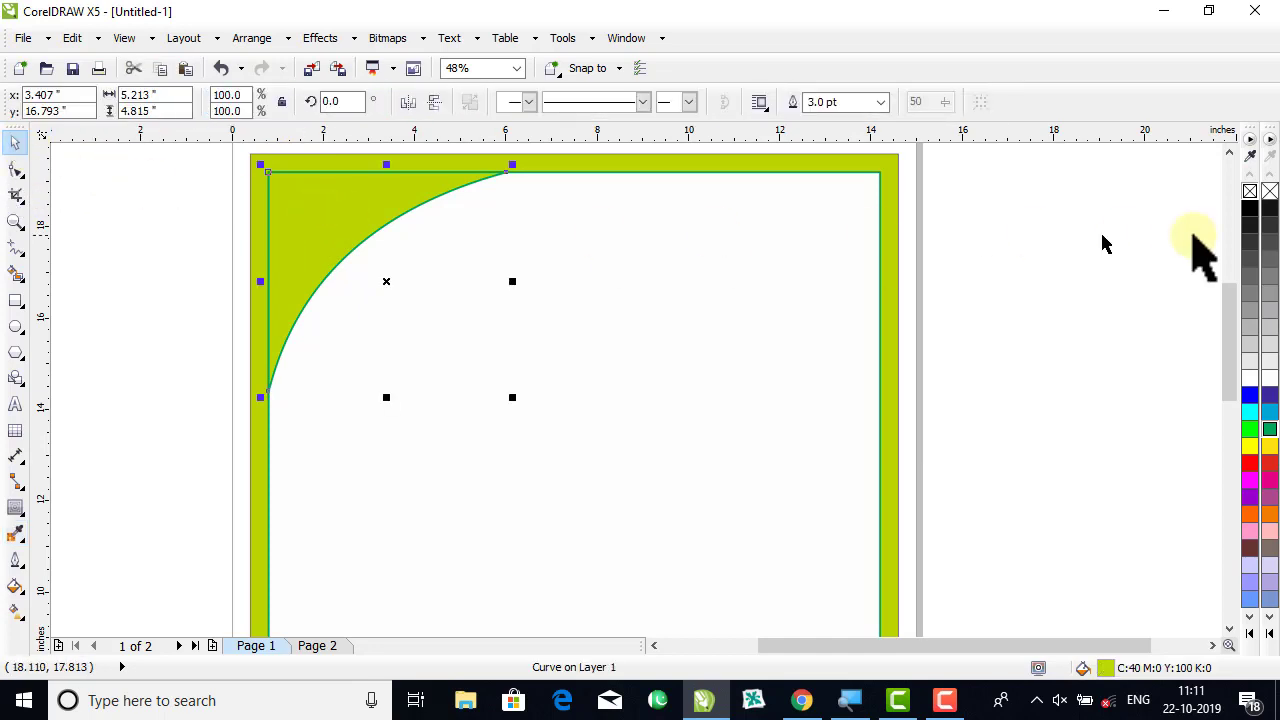
right_click(1268, 190)
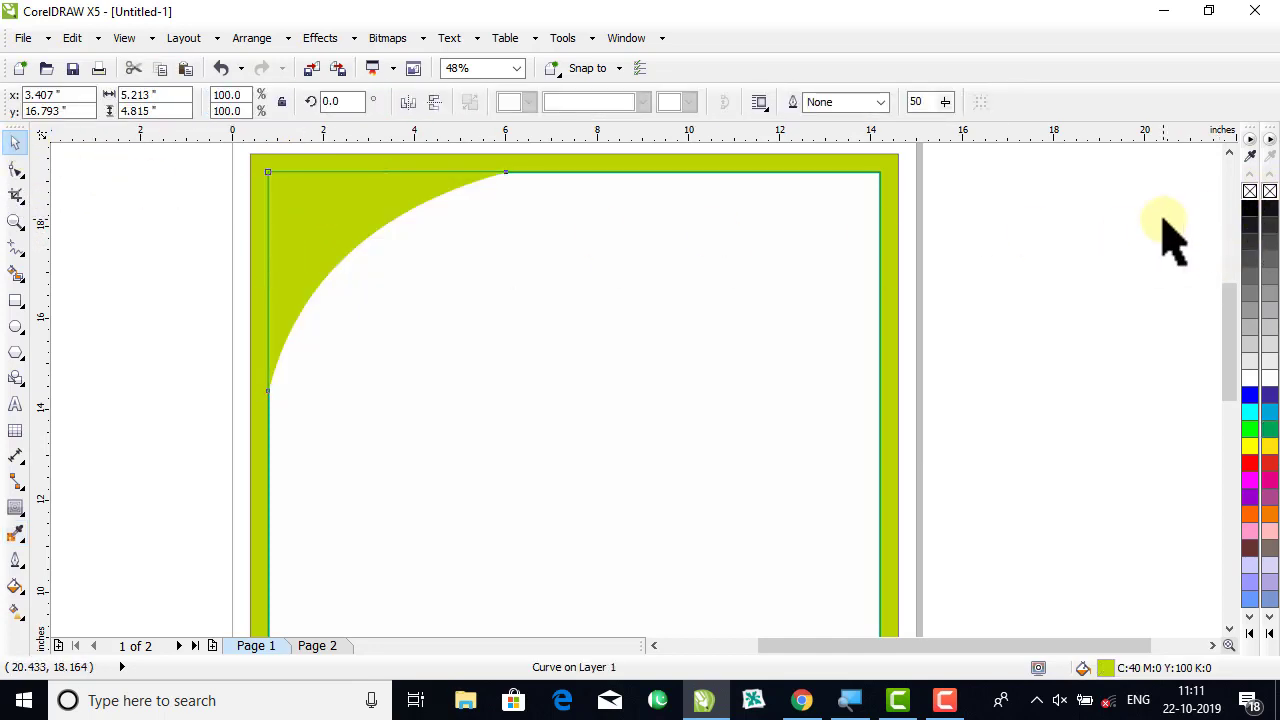
click(1170, 242)
Duplicate the lime corner shape and shift the copy's two curve end nodes to the right, making it about 5.6 inches wide.
click(349, 238)
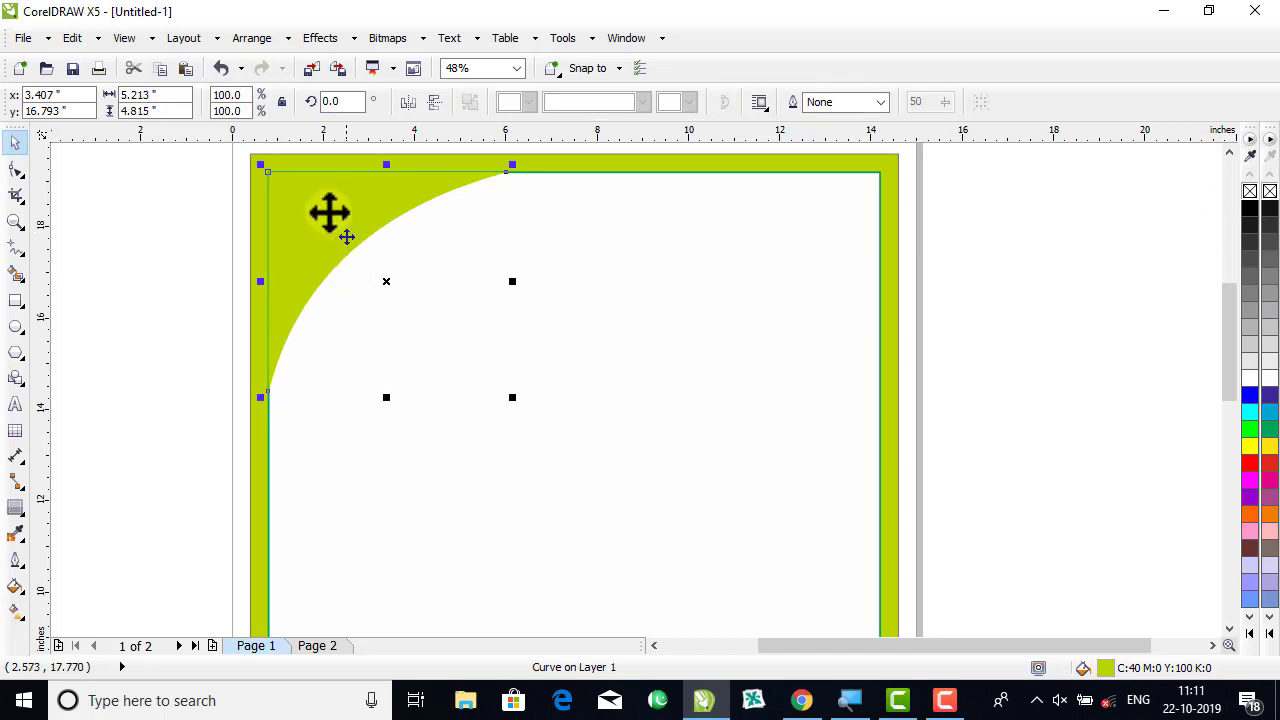
click(15, 170)
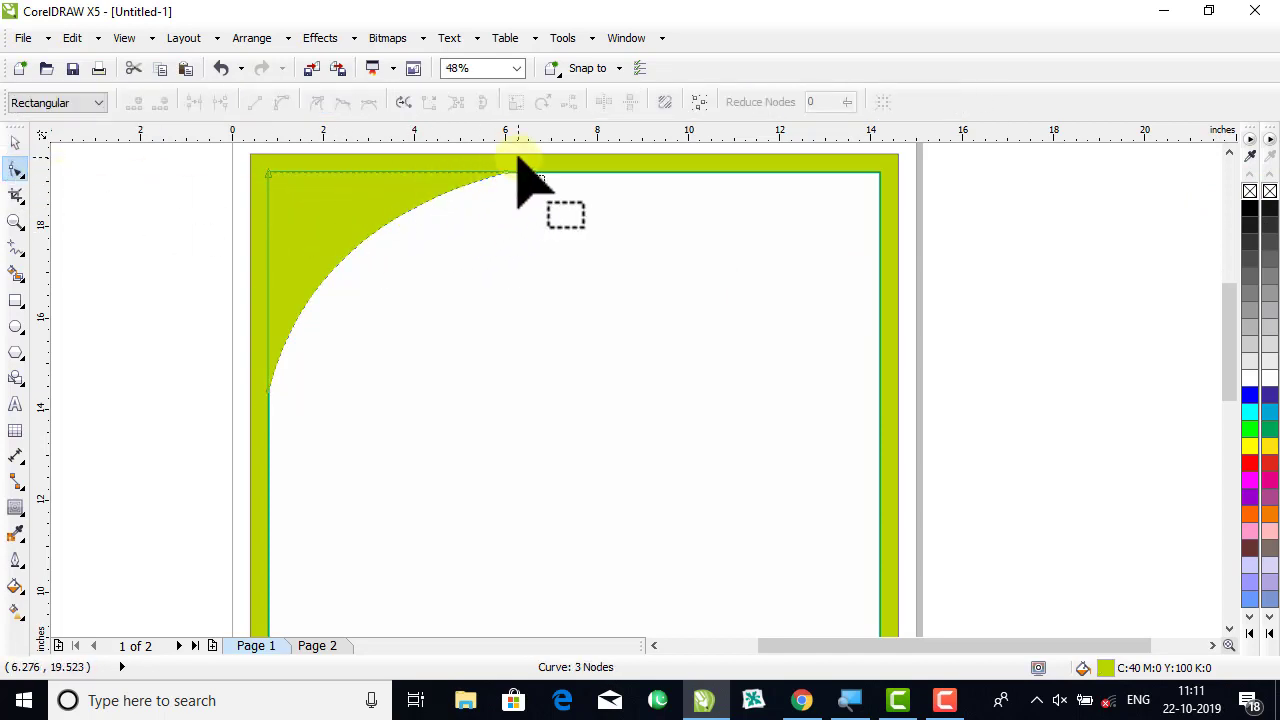
drag(541, 160, 447, 216)
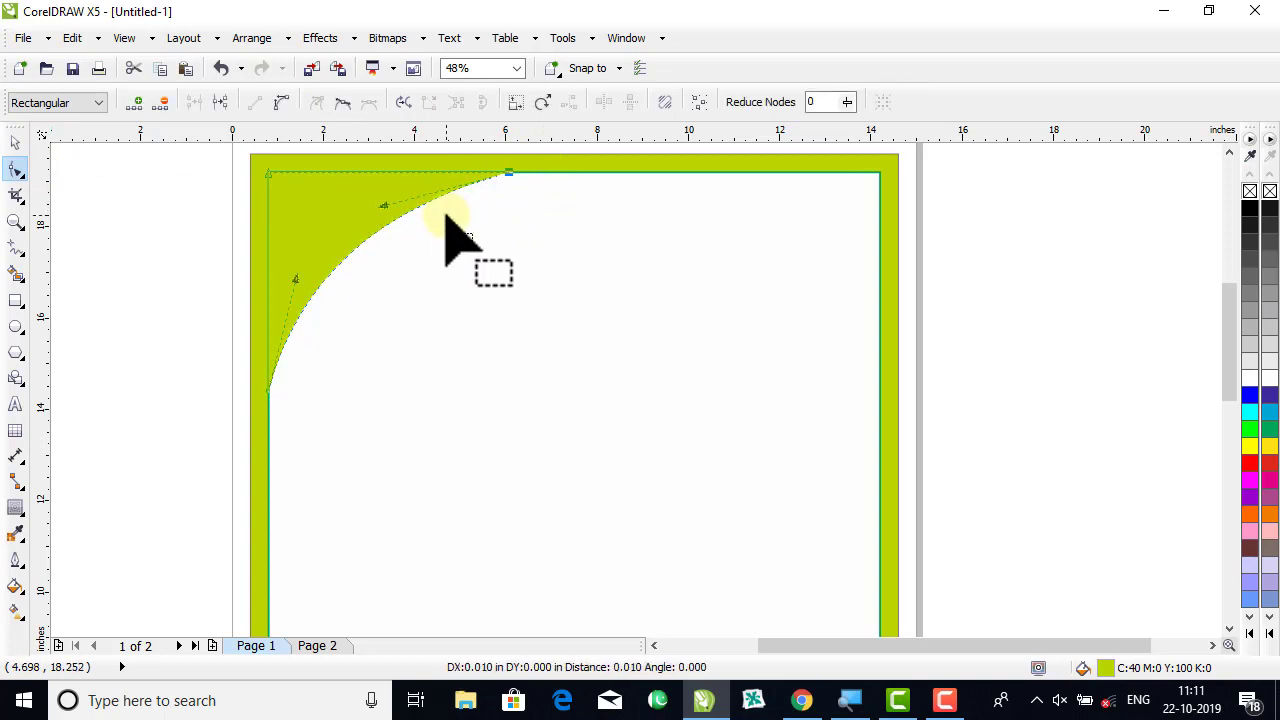
key(Right)
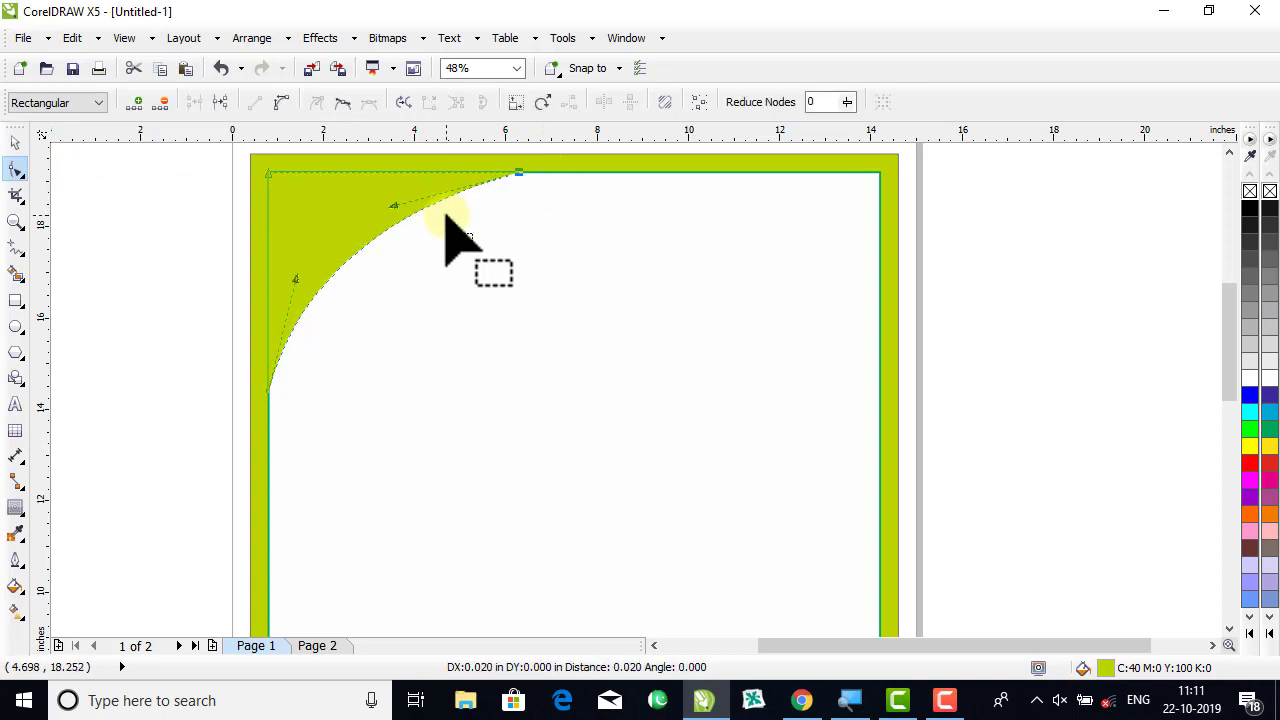
key(Right)
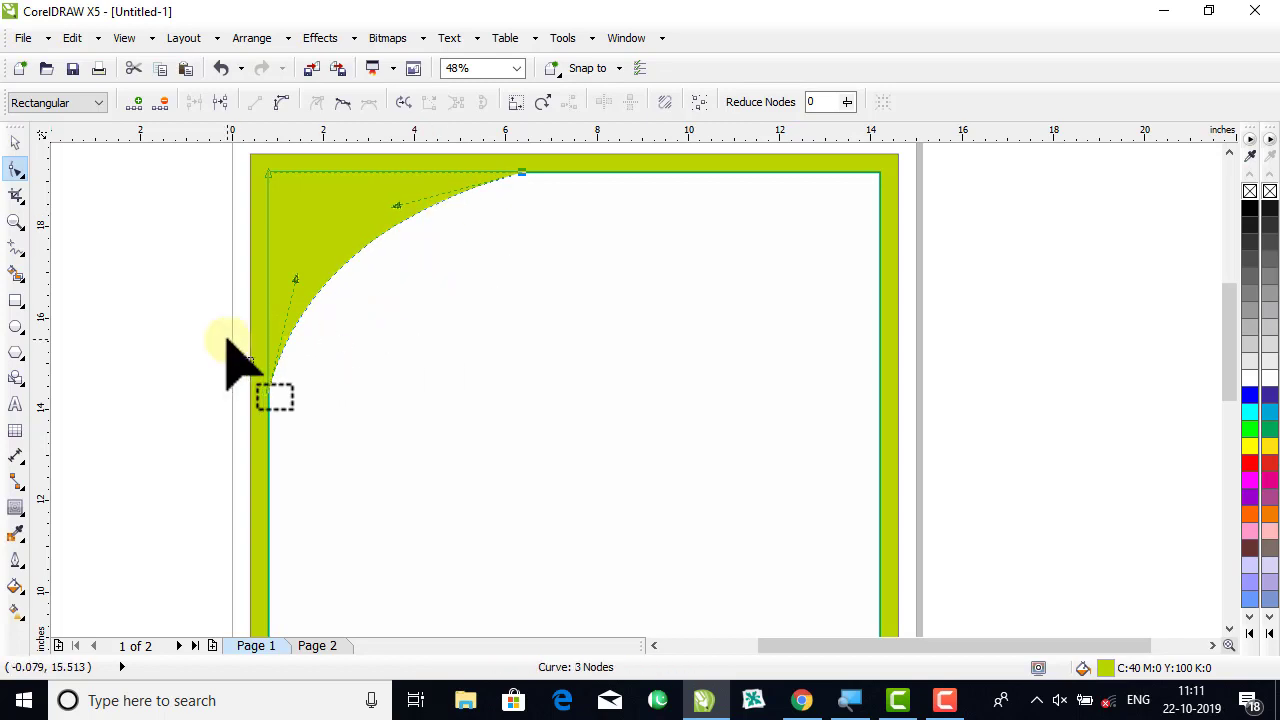
drag(229, 357, 297, 418)
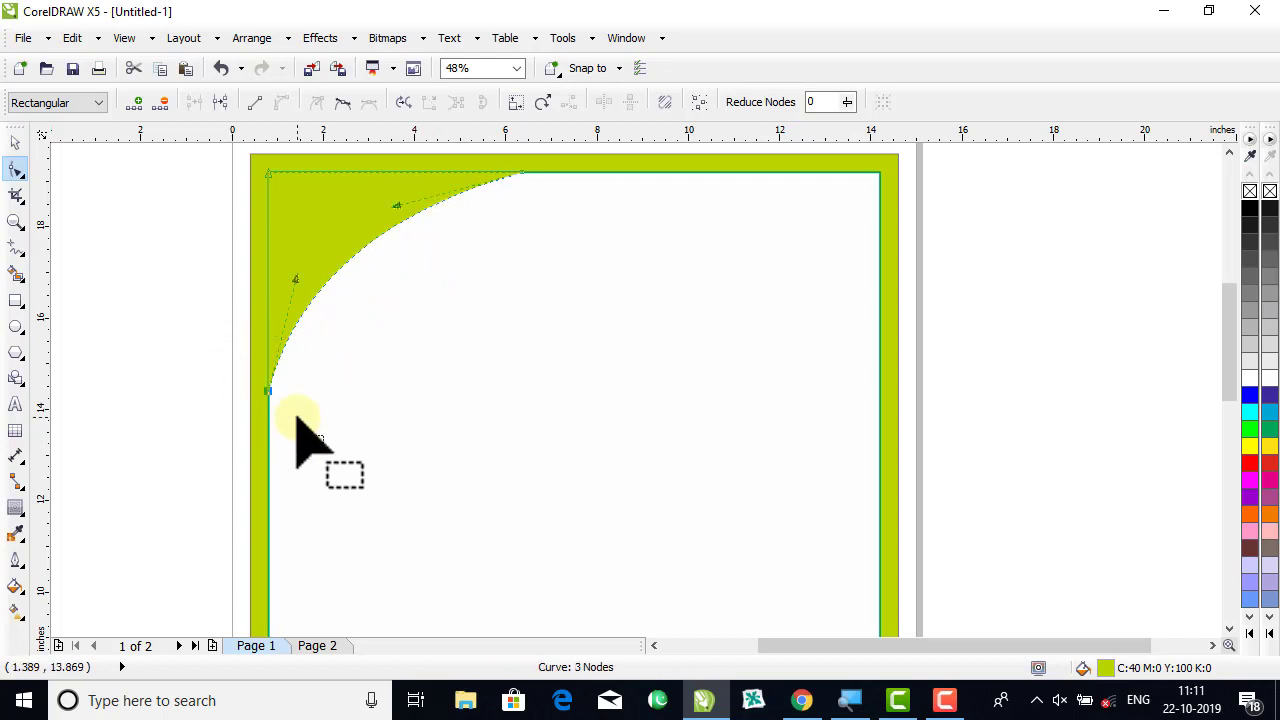
key(Right)
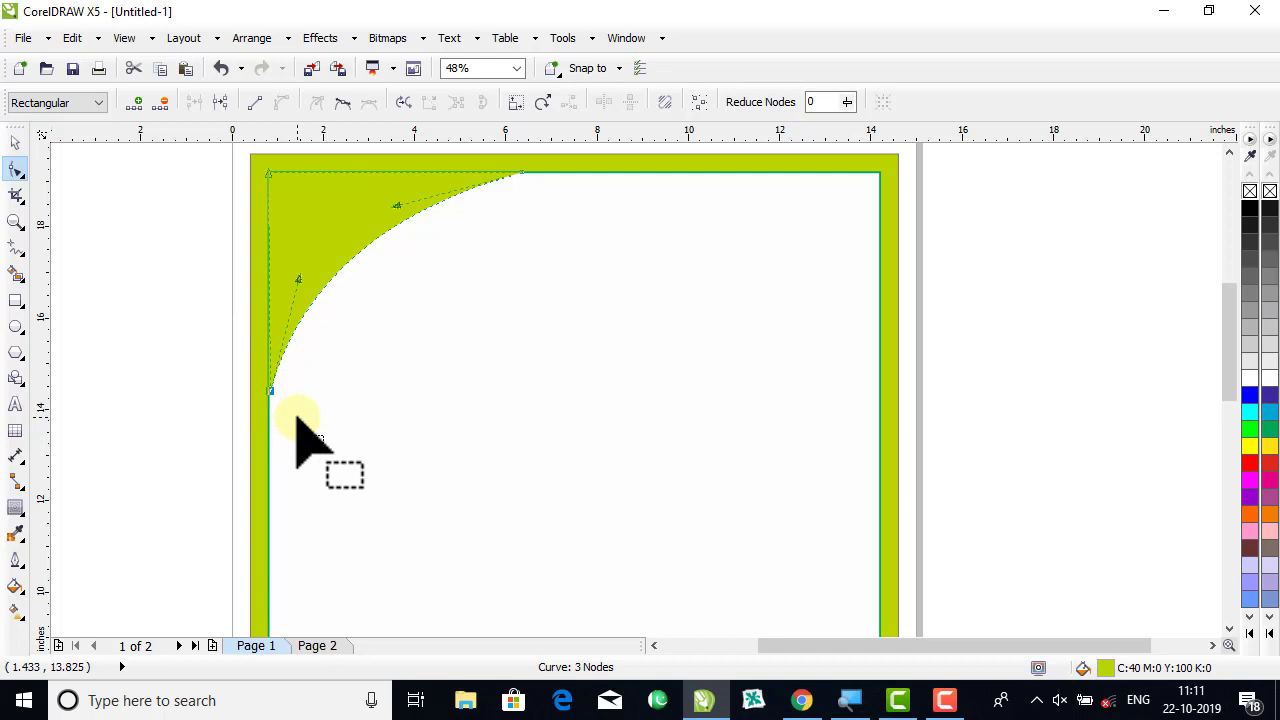
Fill the duplicated corner shape with green (C:100 M:0 Y:100 K:0) and place it behind the lime one.
click(15, 142)
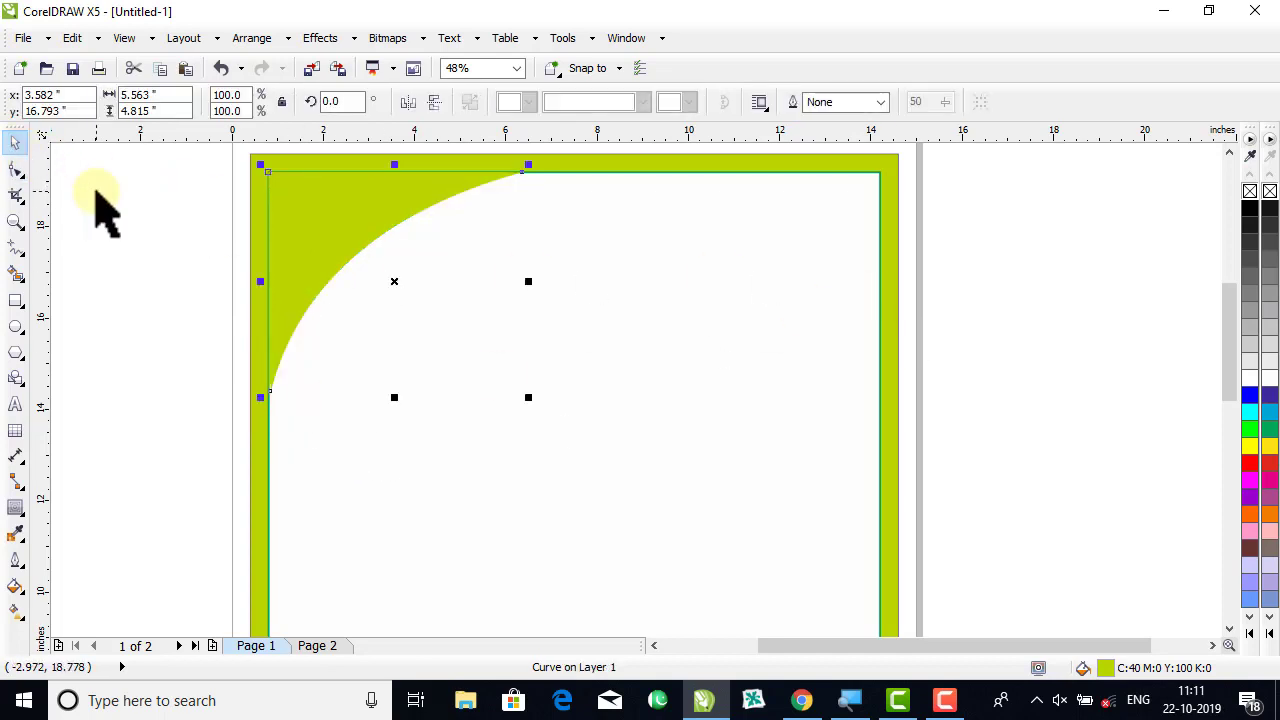
click(1269, 429)
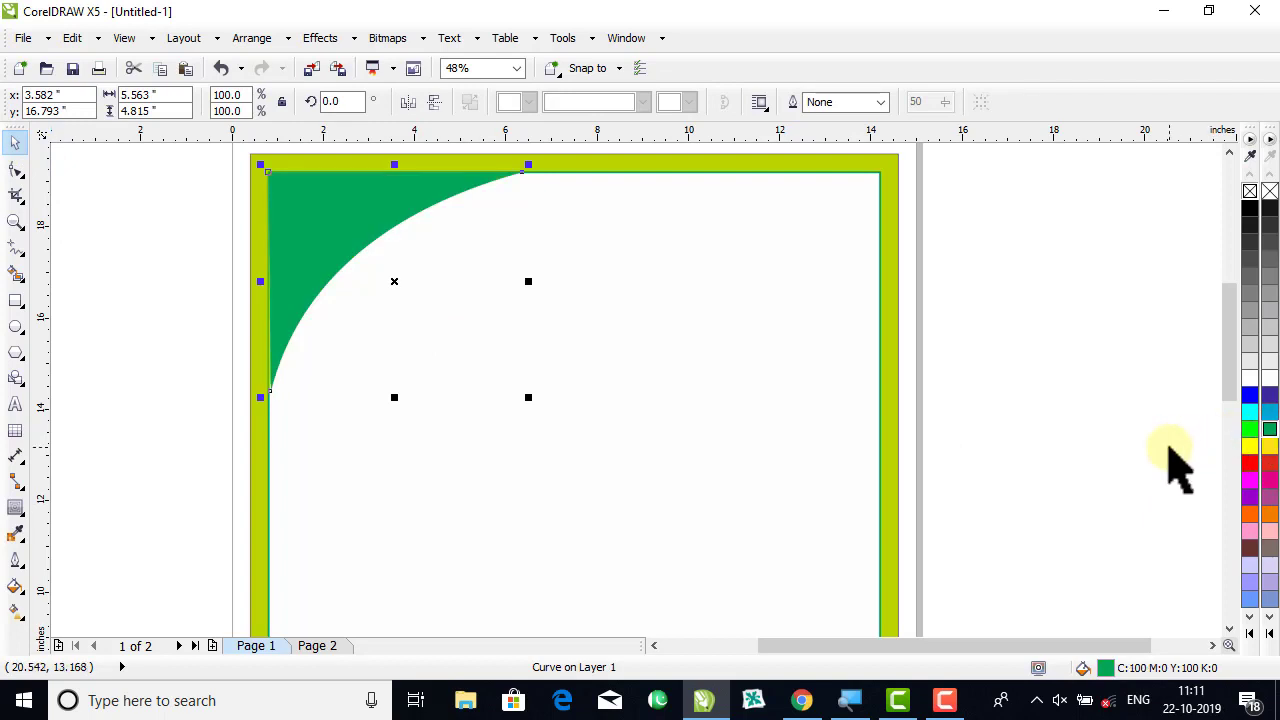
key(ctrl+Page_Down)
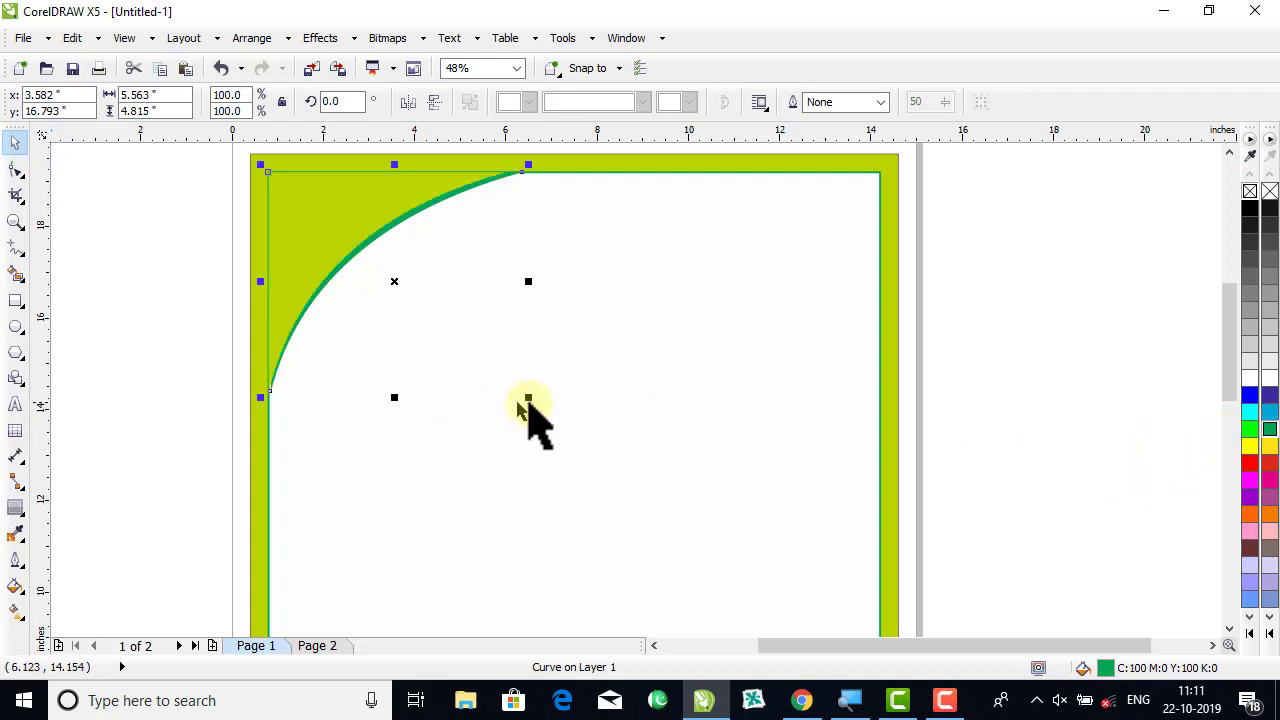
Adjust the green corner shape's lower curve handle so its visible band along the arc gets thicker.
click(15, 170)
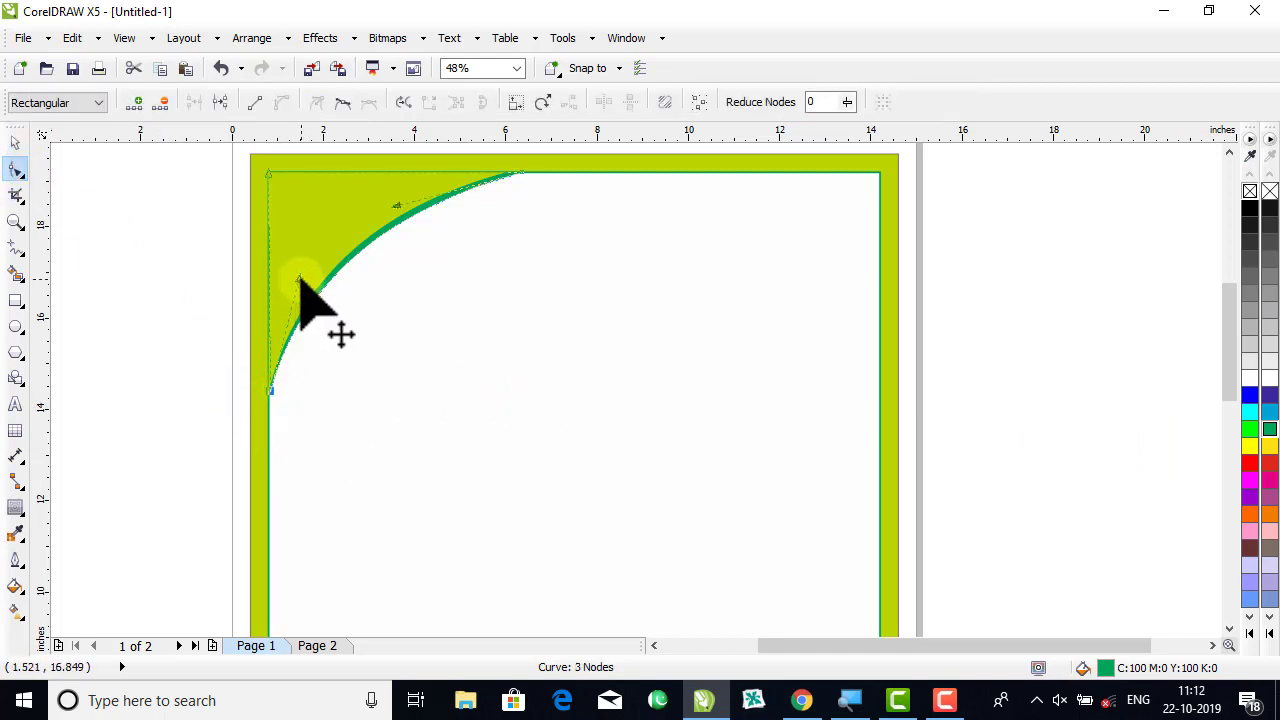
drag(298, 283, 306, 293)
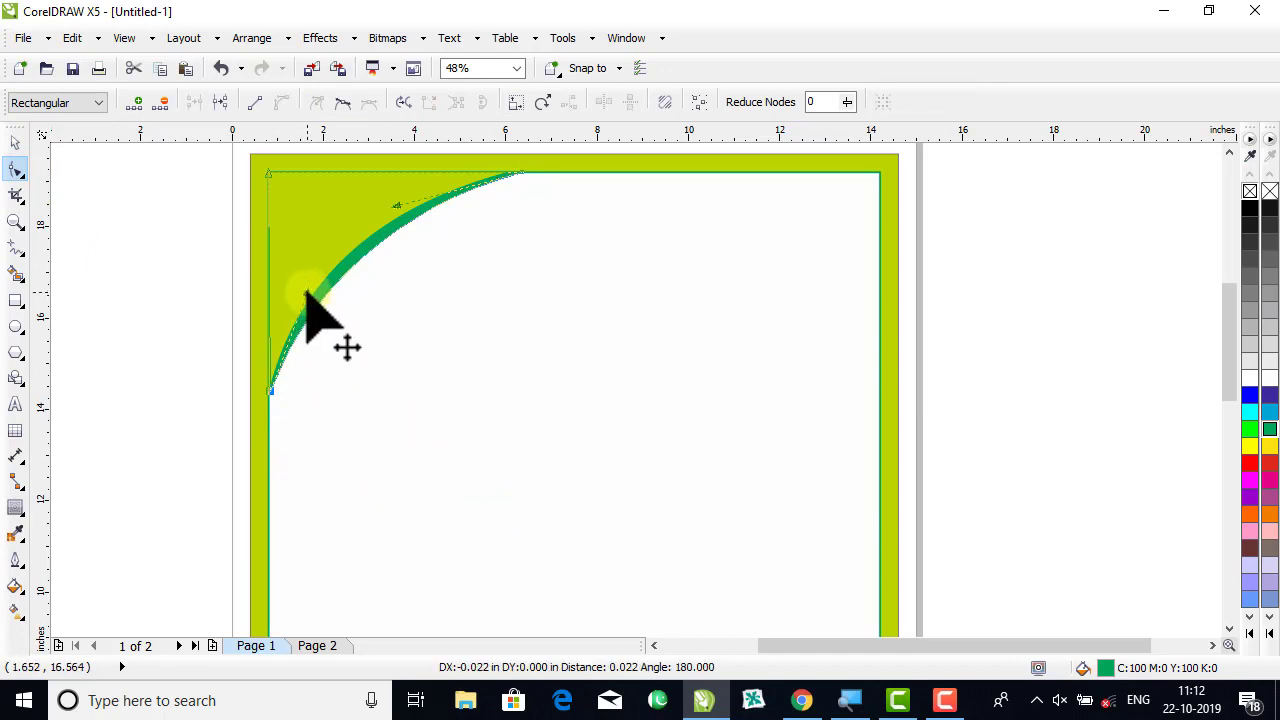
click(15, 142)
Enlarge the lime corner shape slightly outward to about 5.3 × 4.9 inches so it overlaps the frame.
click(305, 274)
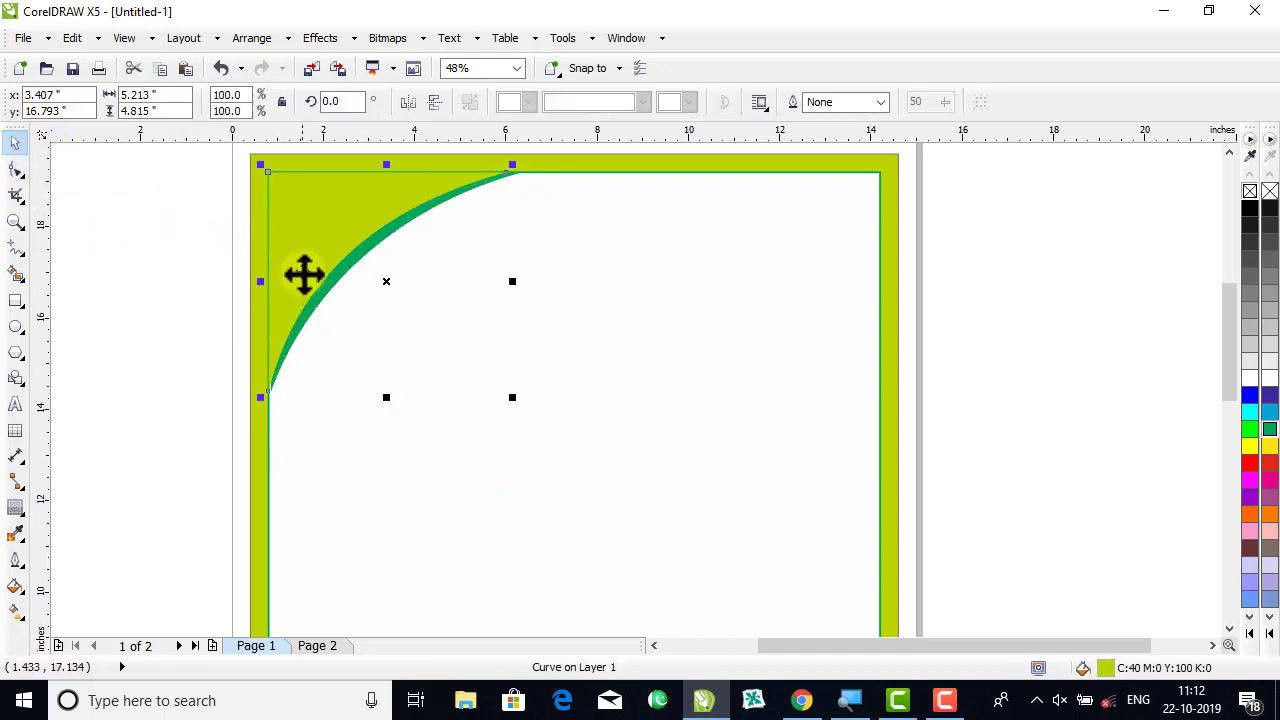
drag(262, 286, 257, 286)
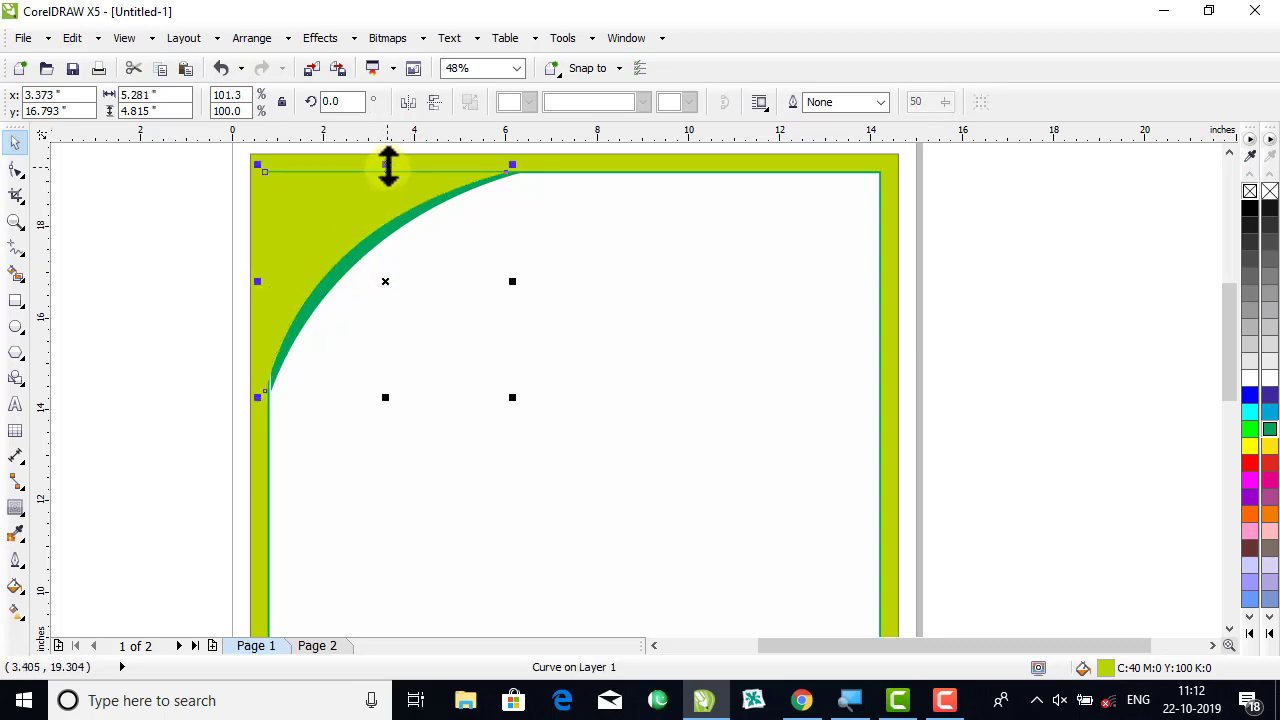
drag(388, 164, 388, 161)
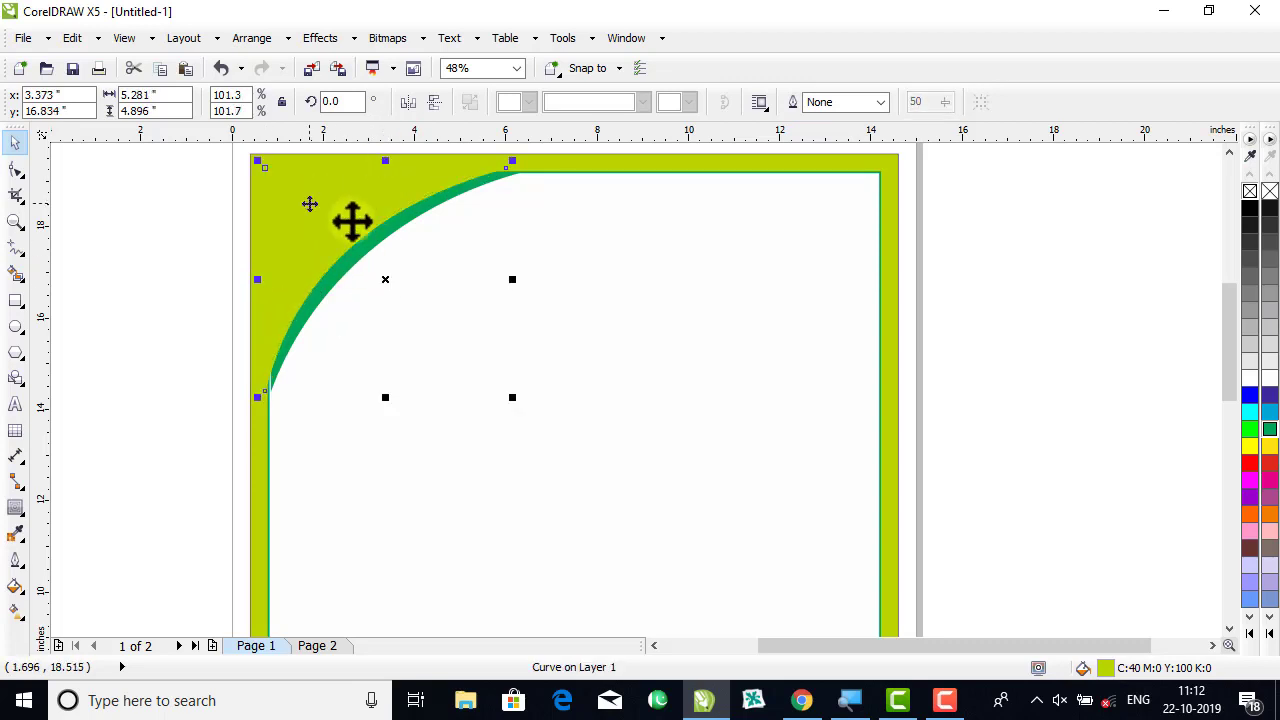
click(154, 224)
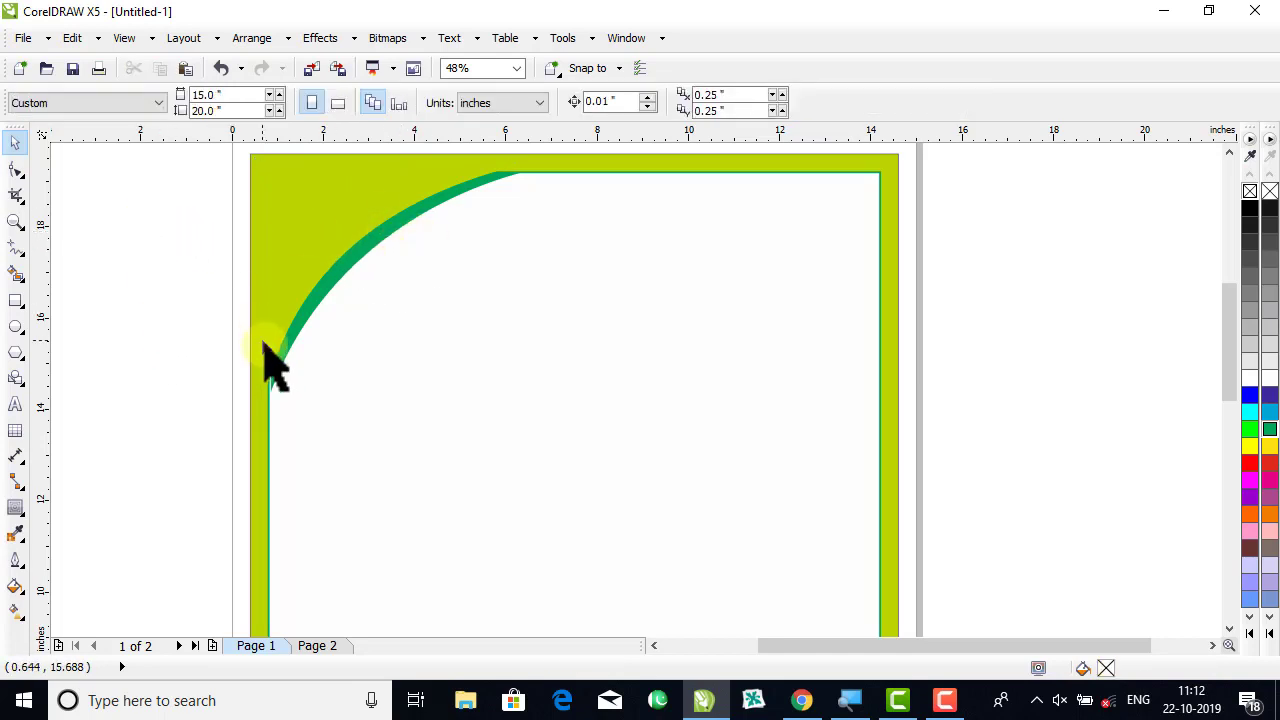
click(388, 478)
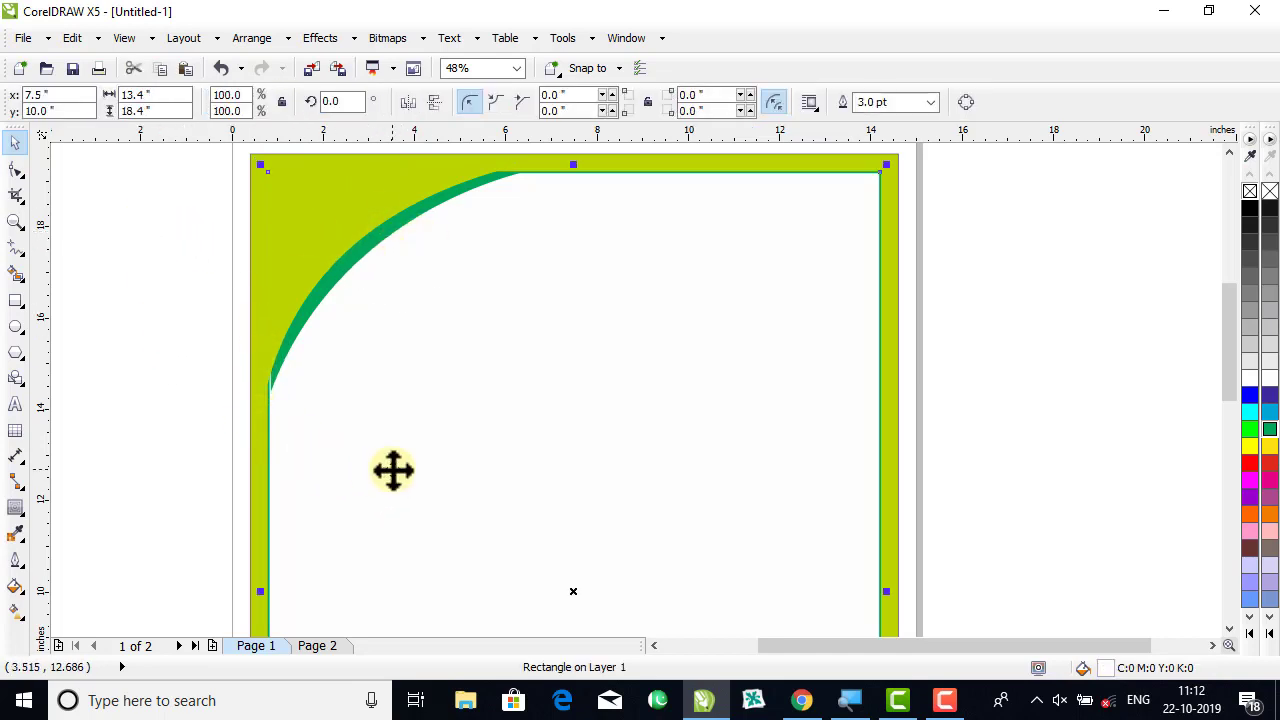
drag(393, 471, 411, 471)
key(ctrl+z)
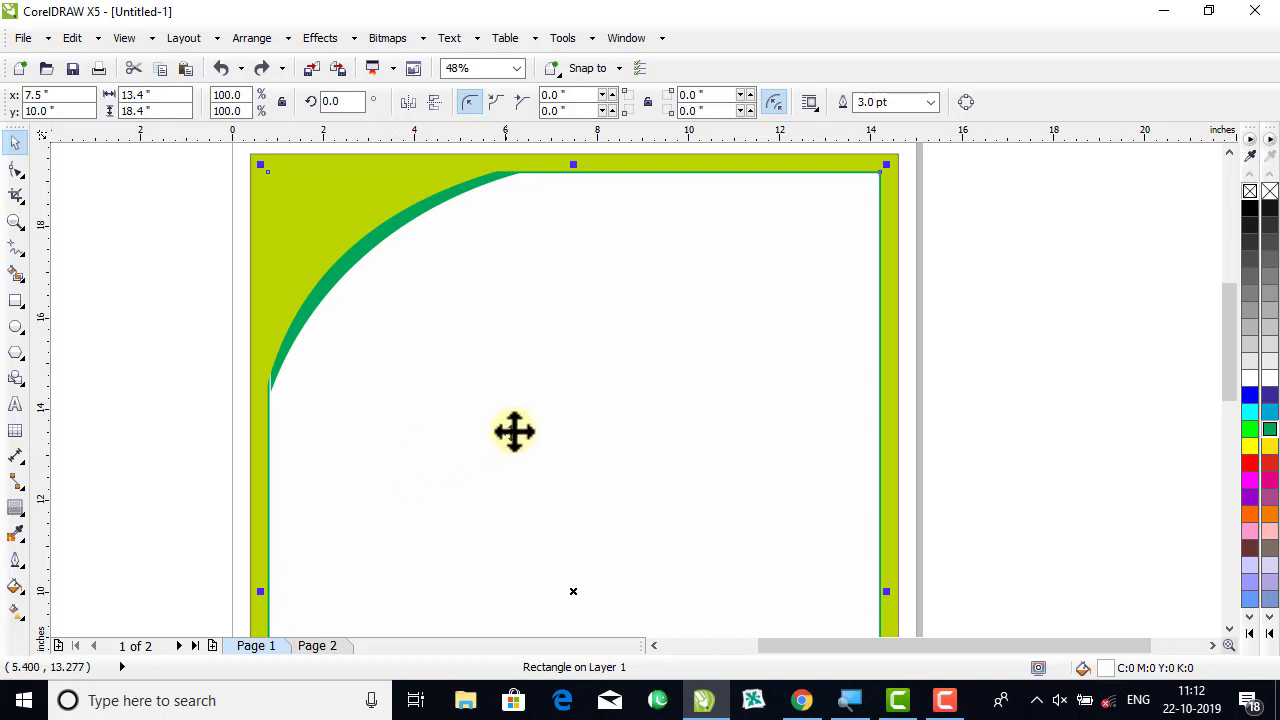
Shift the green corner shape slightly left so its lower tip lines up with the frame's inner edge.
click(222, 340)
click(279, 380)
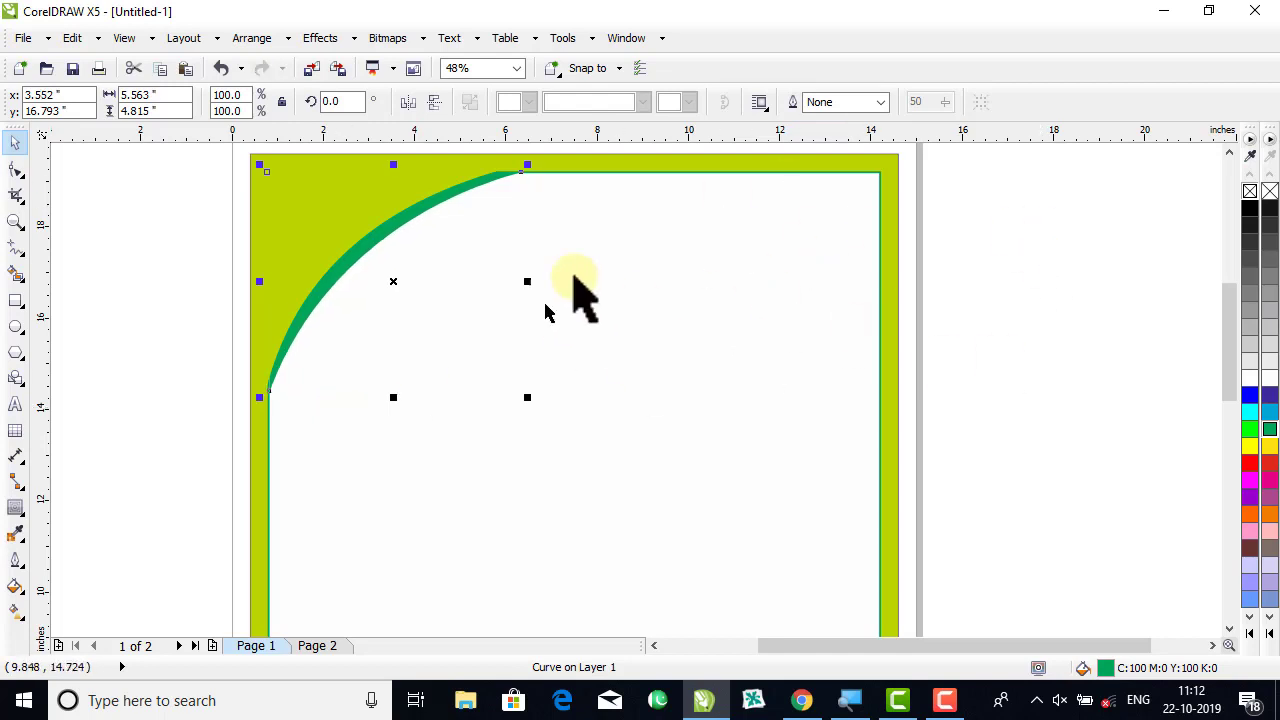
click(211, 206)
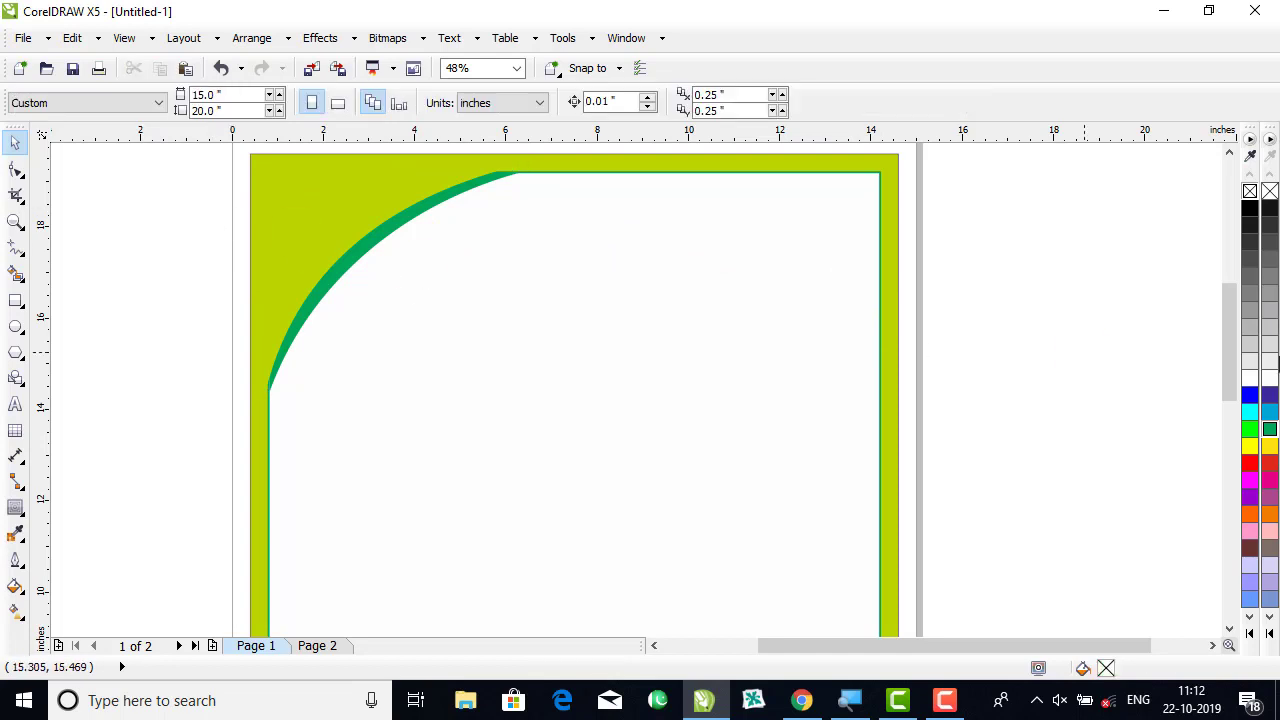
Create a white shape from the area enclosed by the corner arc and the inner frame with Smart Fill.
click(15, 278)
click(495, 349)
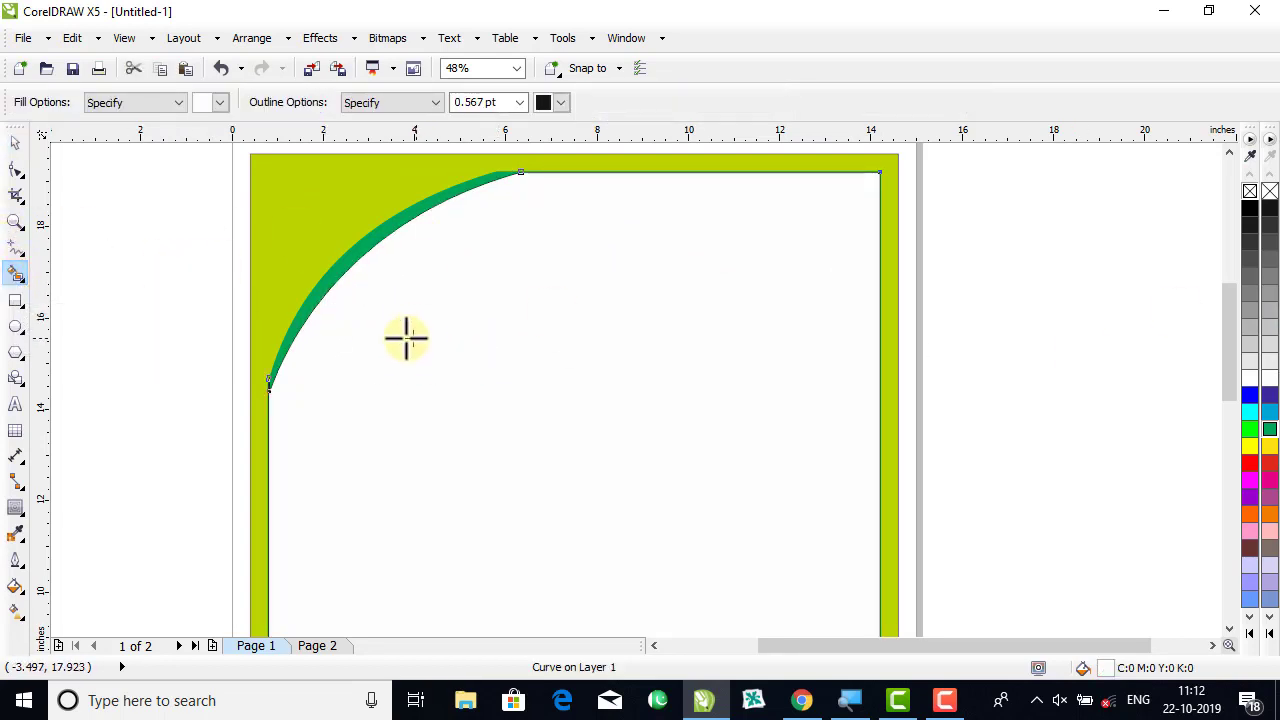
click(15, 143)
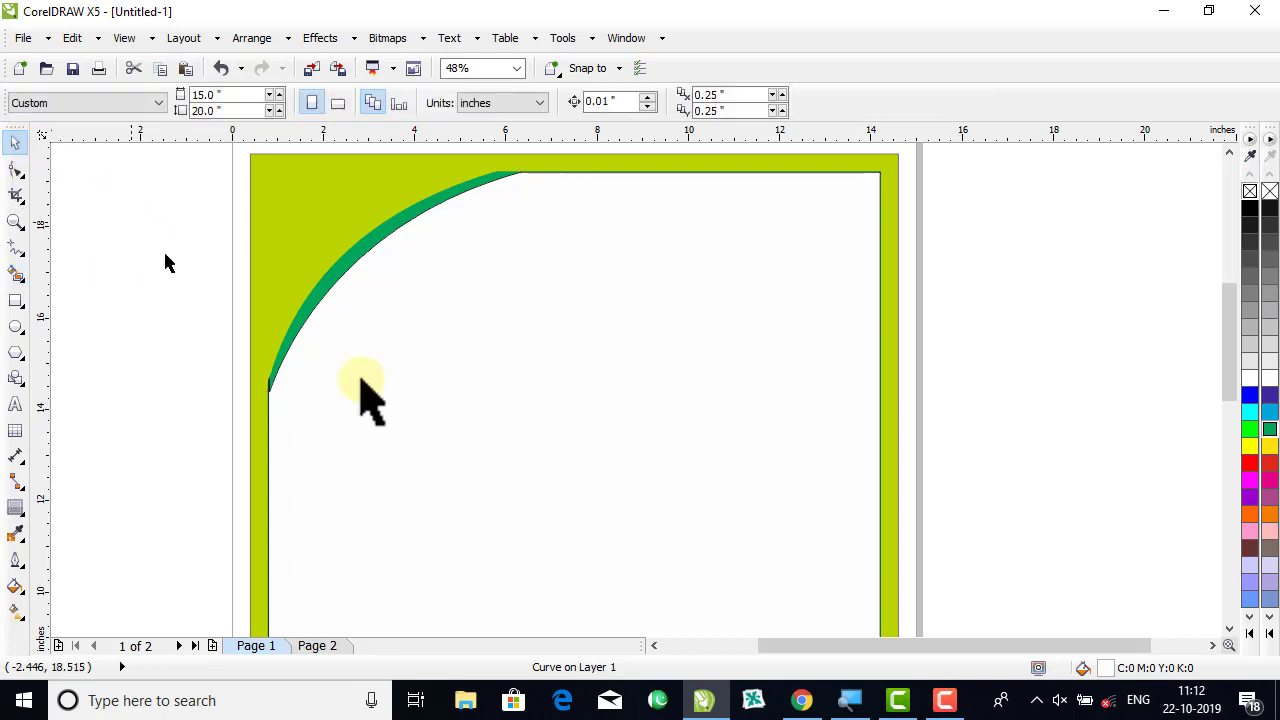
drag(360, 400, 610, 480)
key(ctrl+z)
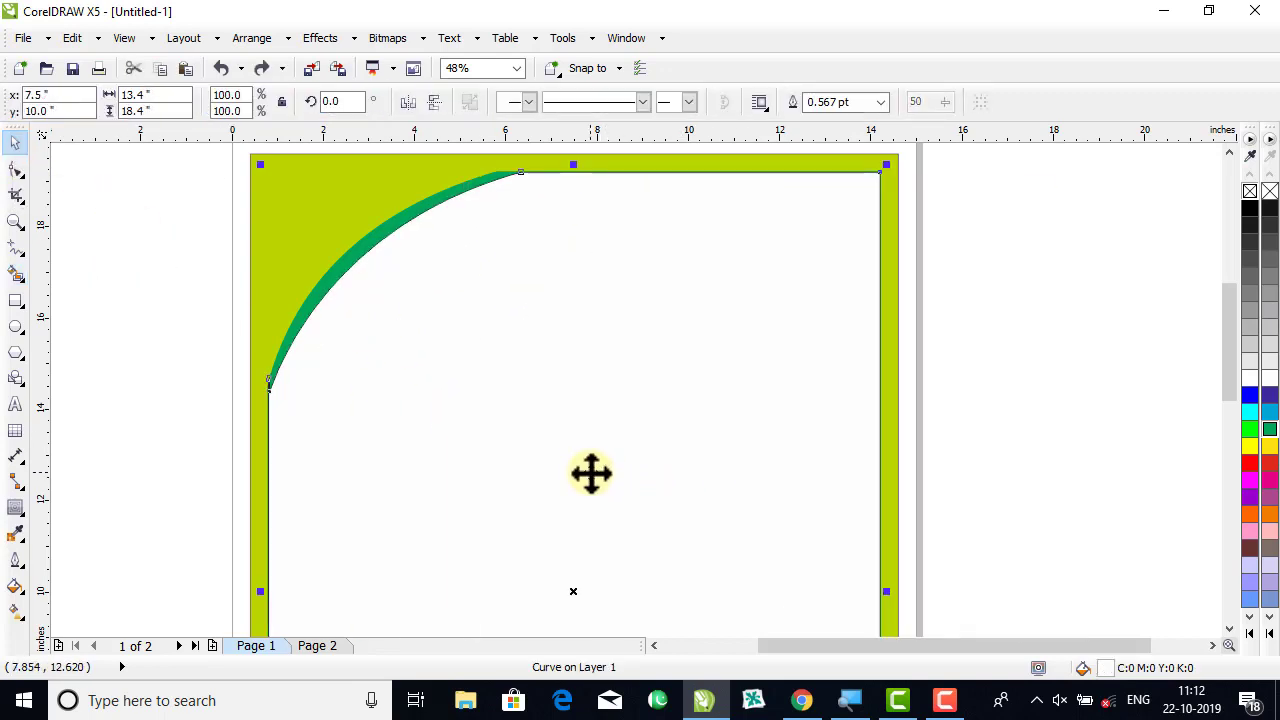
Give the new white curved-corner shape a green outline 3.0 pt wide.
key(shift+F4)
click(918, 375)
click(703, 410)
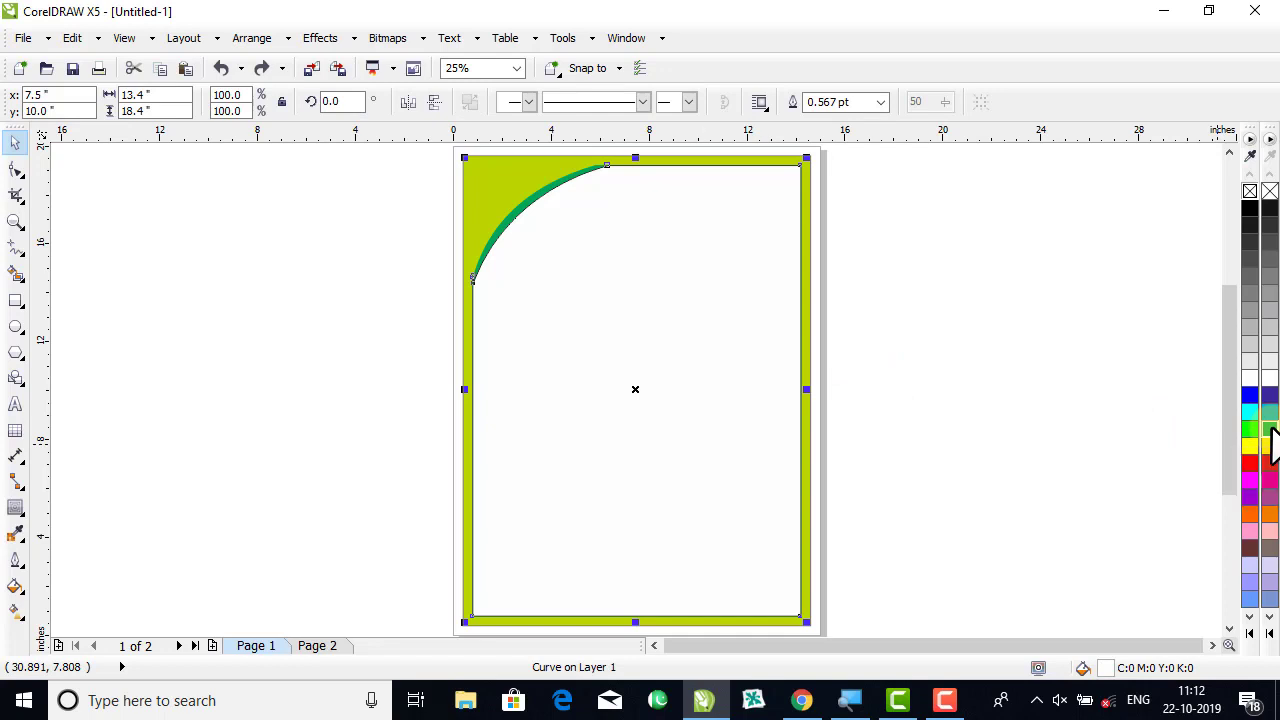
right_click(1270, 429)
click(880, 101)
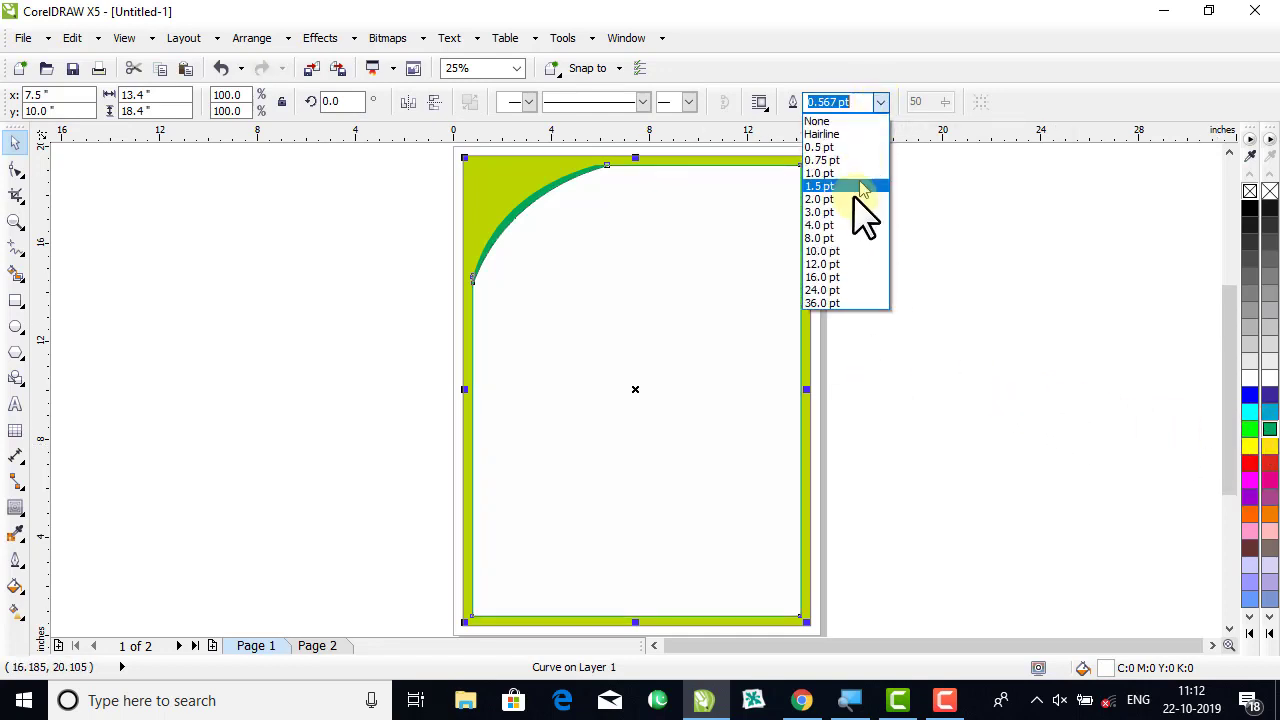
click(855, 212)
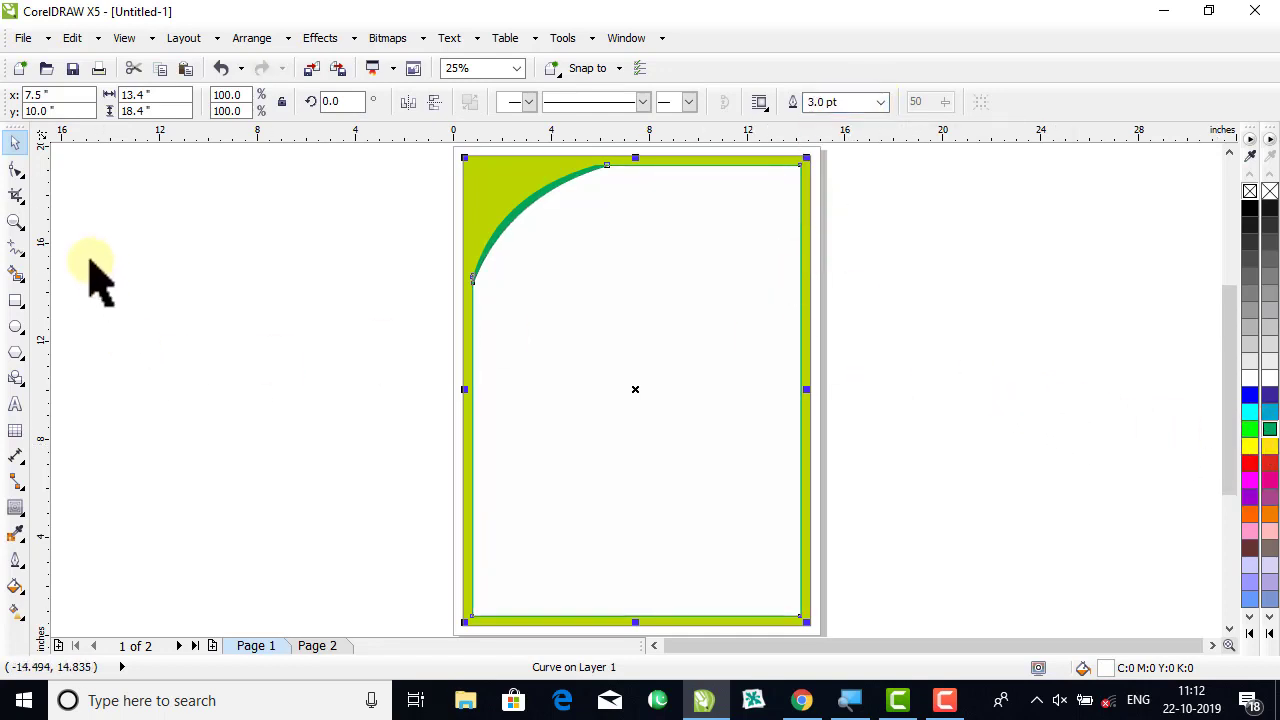
click(15, 221)
drag(604, 241, 885, 400)
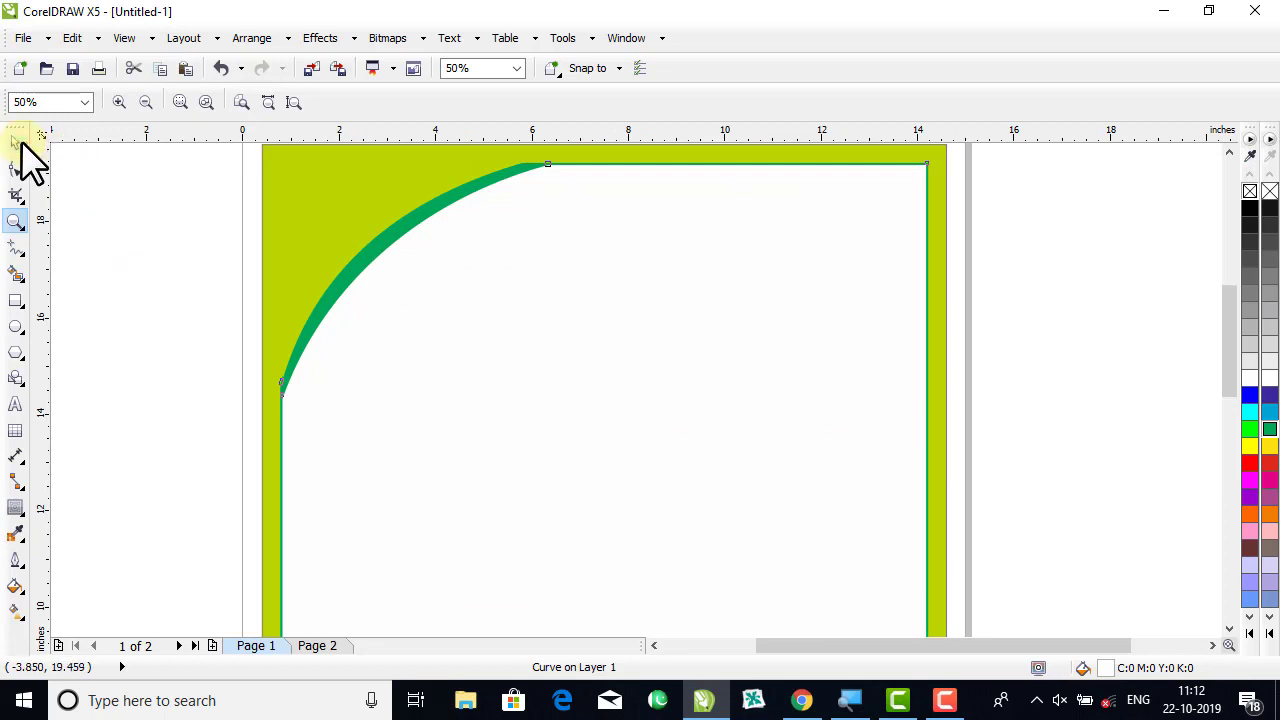
On page 2, move the black ornamental banner shape off the page onto the pasteboard.
click(15, 142)
click(222, 260)
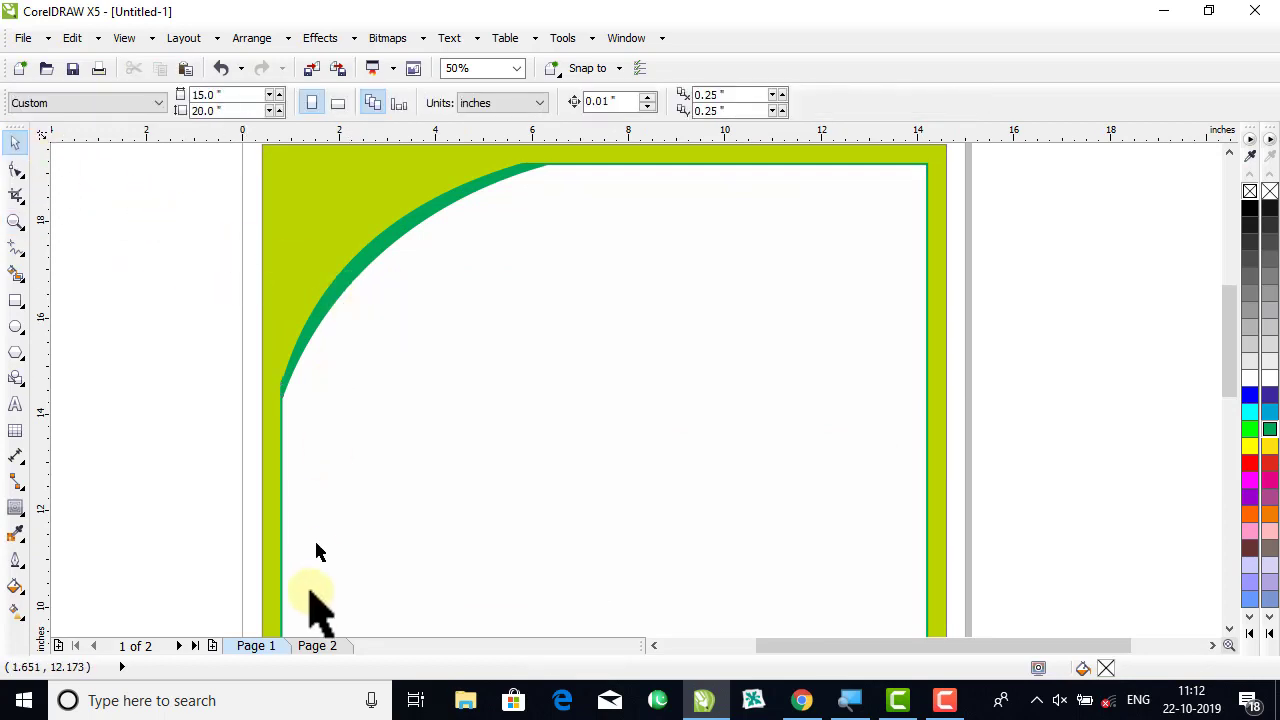
click(316, 646)
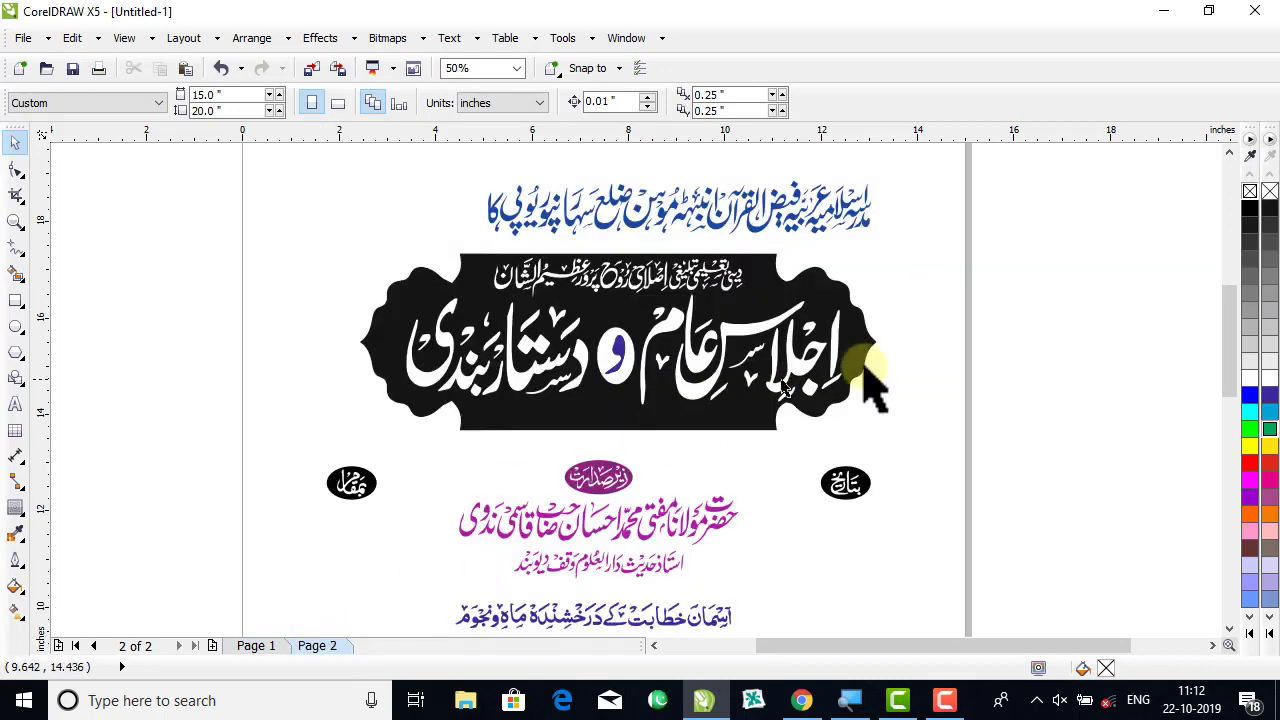
drag(873, 365, 193, 335)
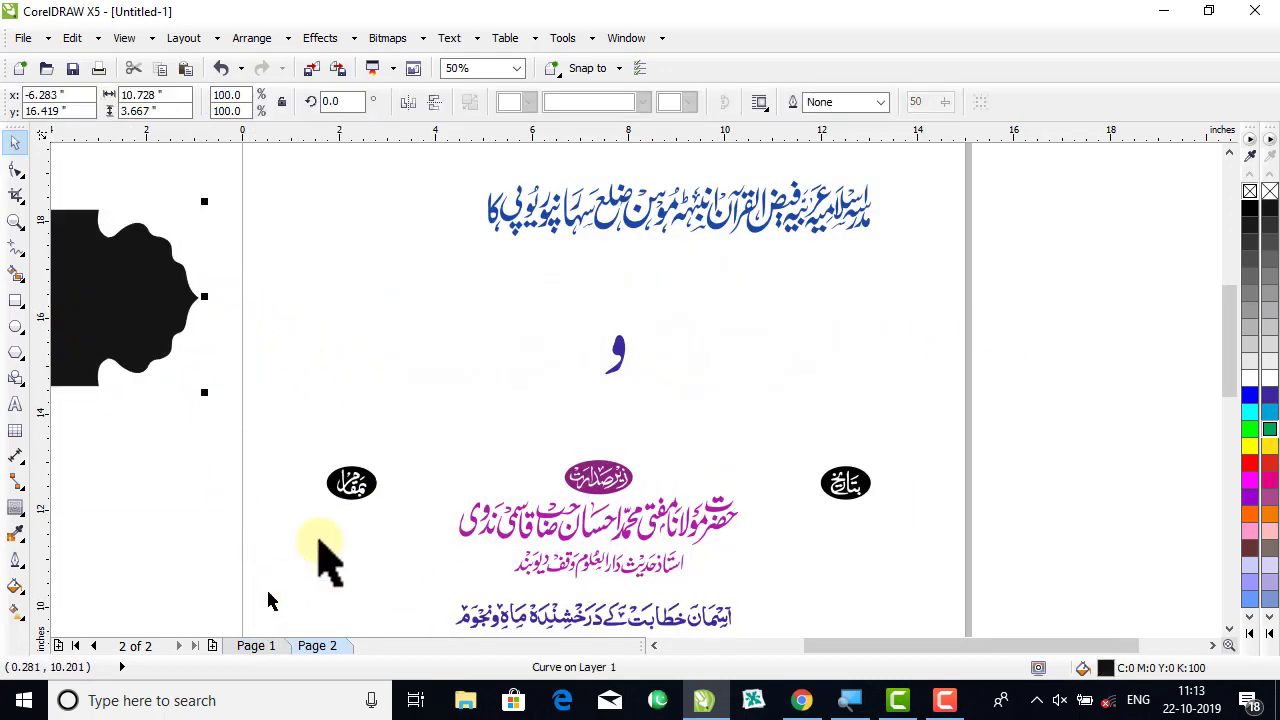
Move the title lettering left behind on page 2 out to the pasteboard beneath the black banner shape.
click(628, 338)
drag(626, 349, 148, 444)
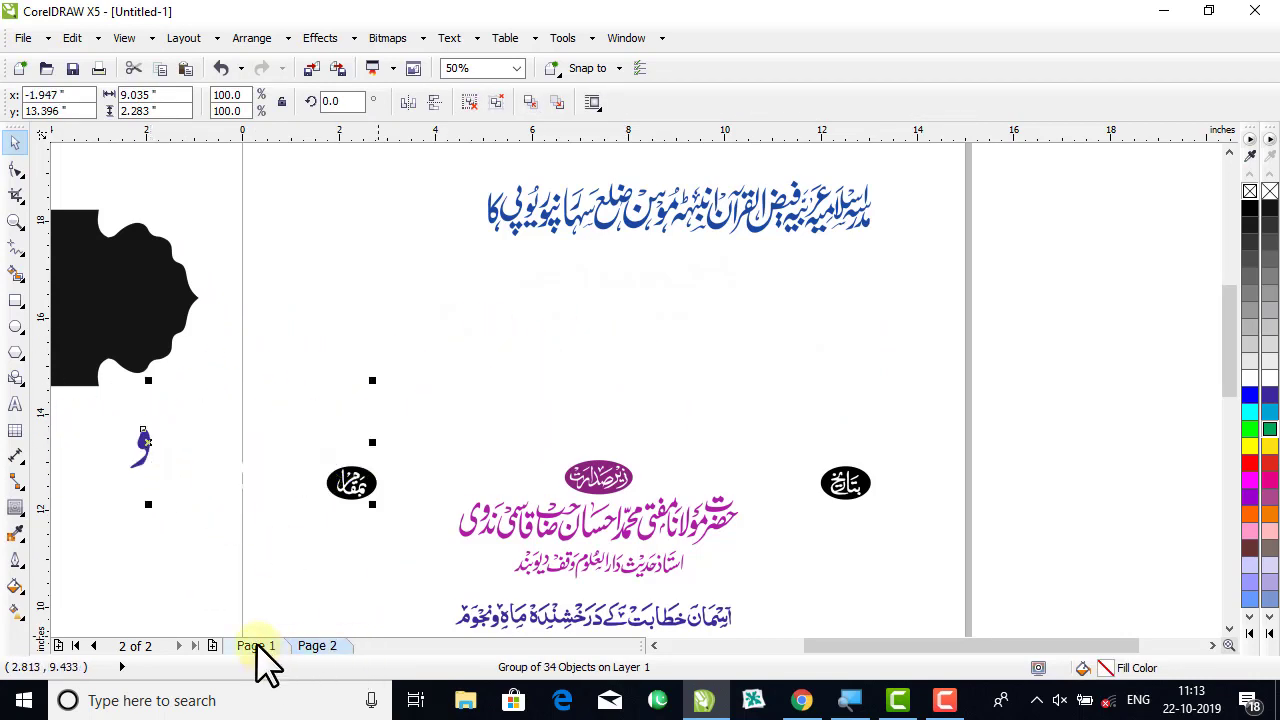
drag(329, 423, 137, 460)
Place the black banner shape from the pasteboard onto the upper white area of page 1, centred at about 8.06, 15.36 inches.
click(129, 294)
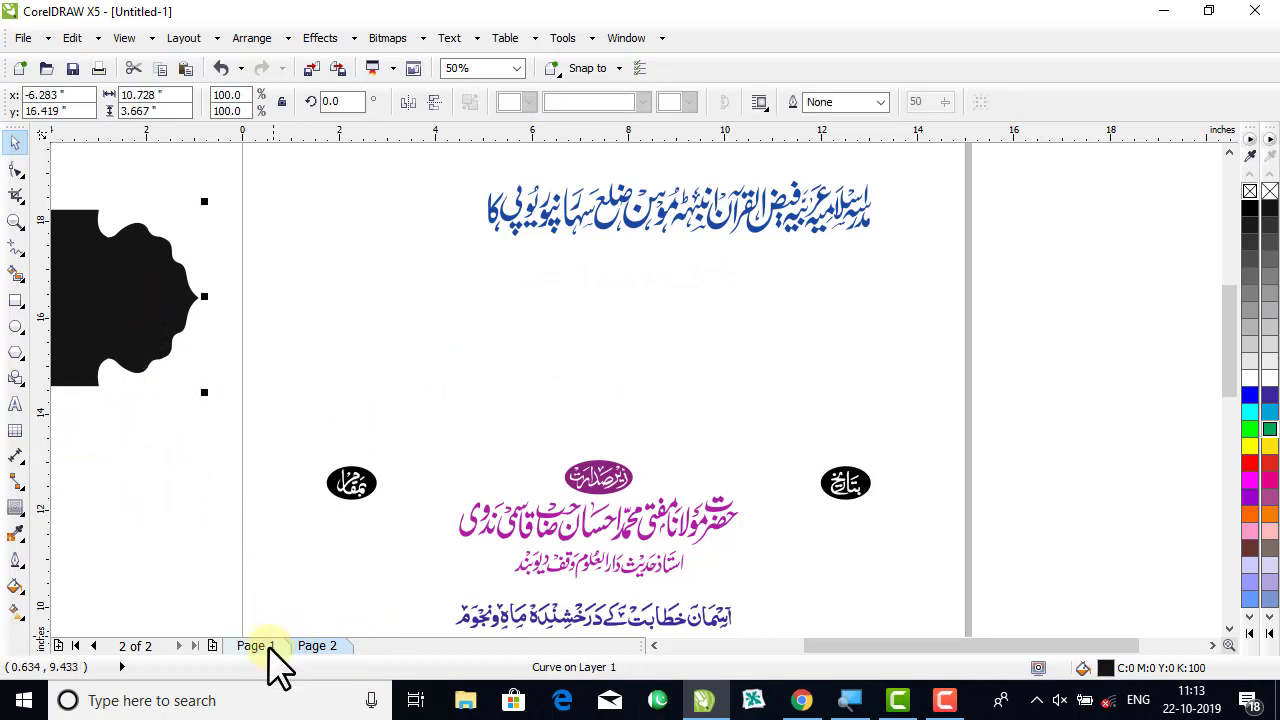
click(275, 660)
drag(157, 329, 844, 368)
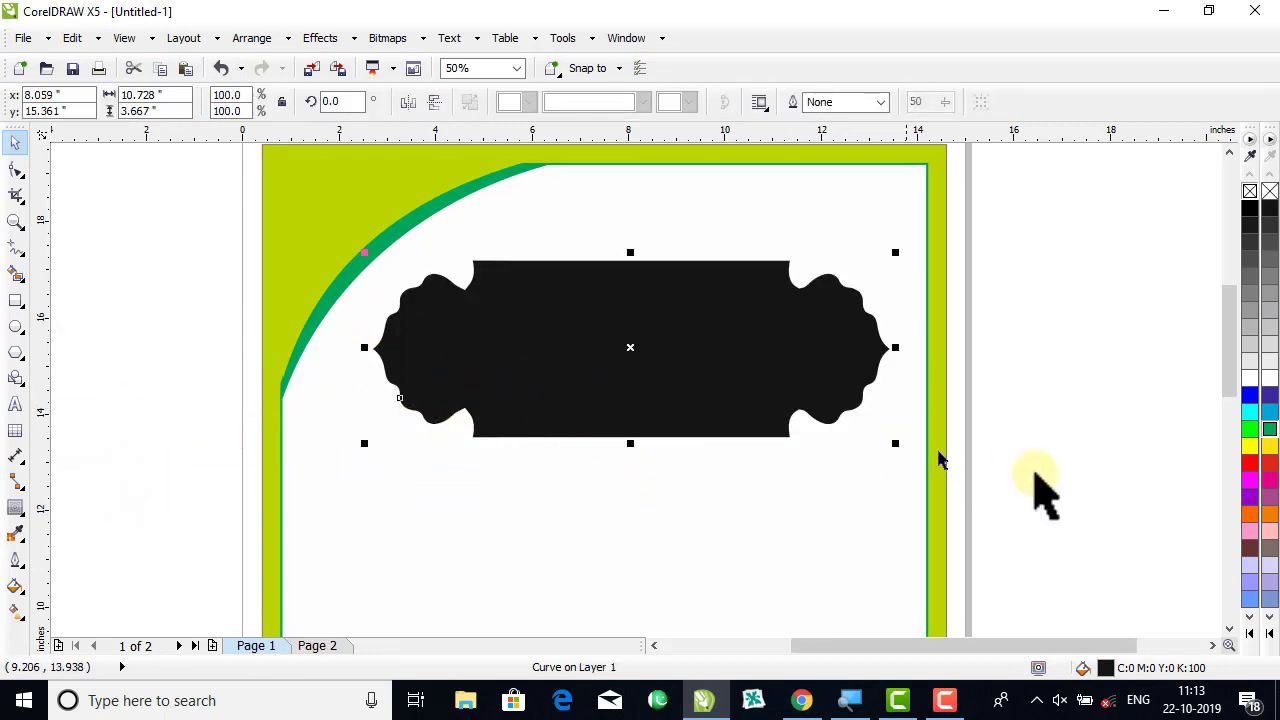
Remove the banner shape's fill and give it a thin black outline.
click(1257, 190)
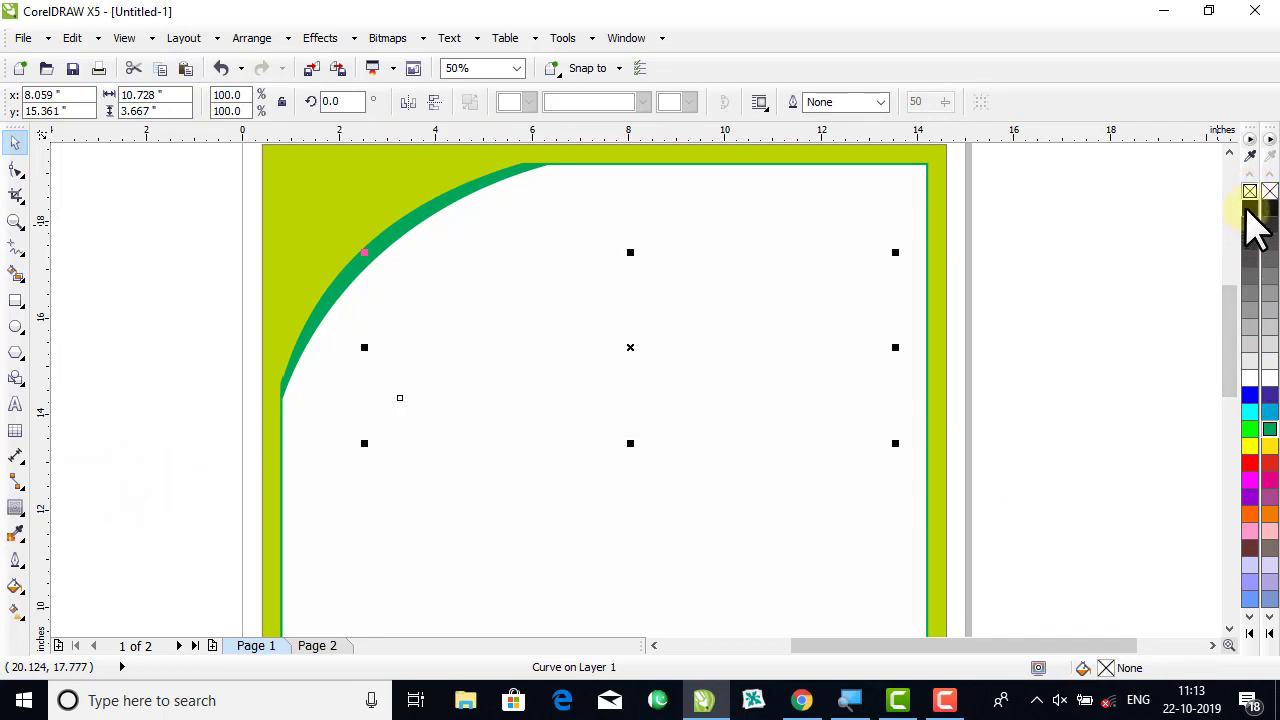
right_click(1262, 206)
click(1050, 282)
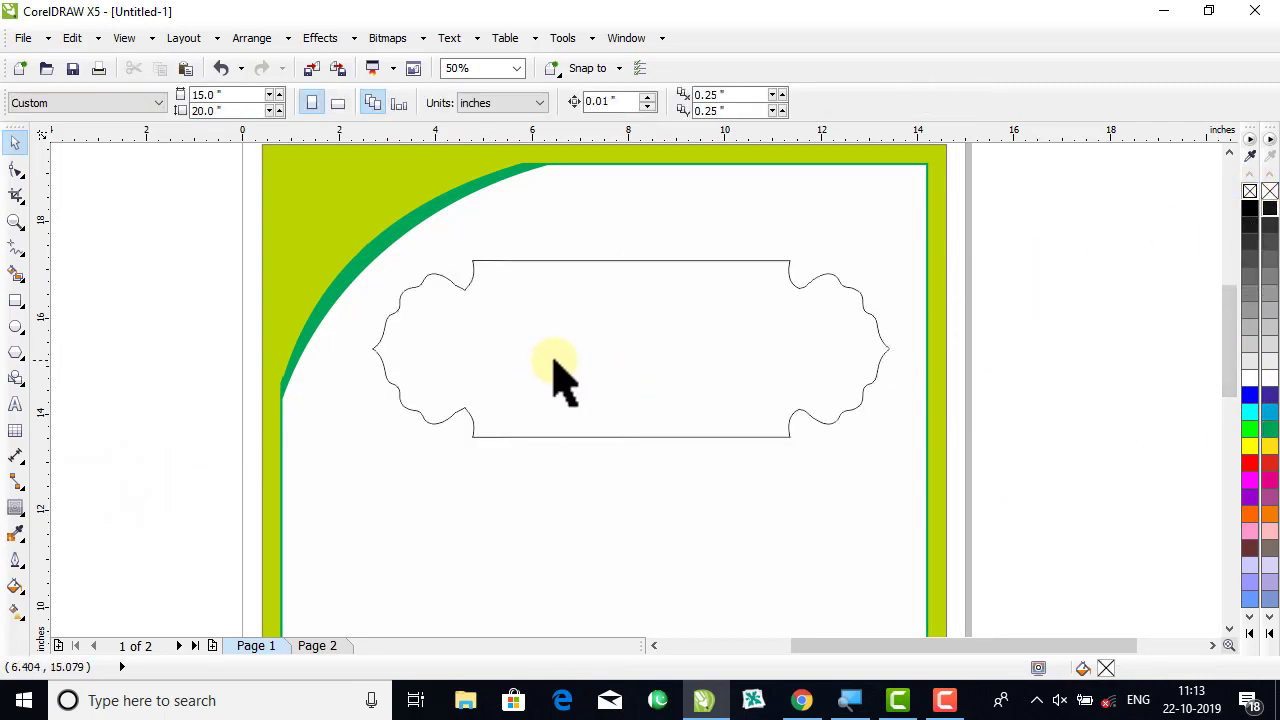
Apply an inside contour with 2 steps to the banner outline.
click(16, 507)
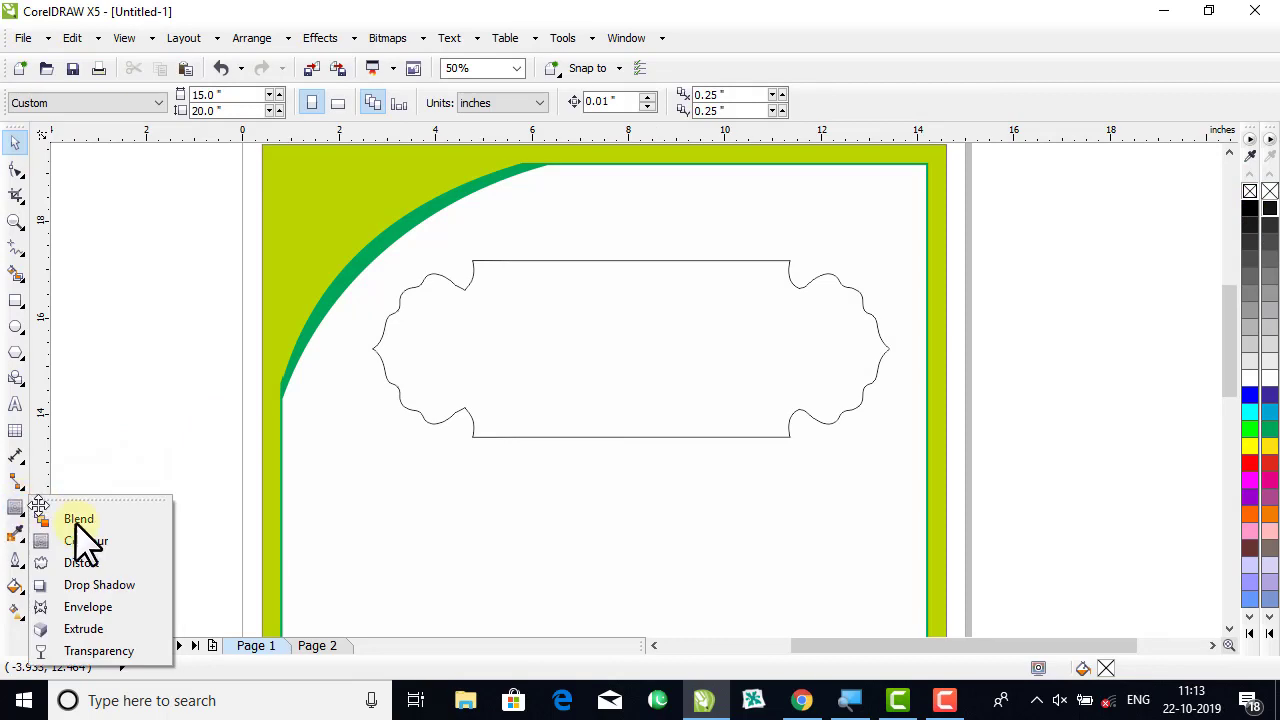
click(86, 540)
click(470, 385)
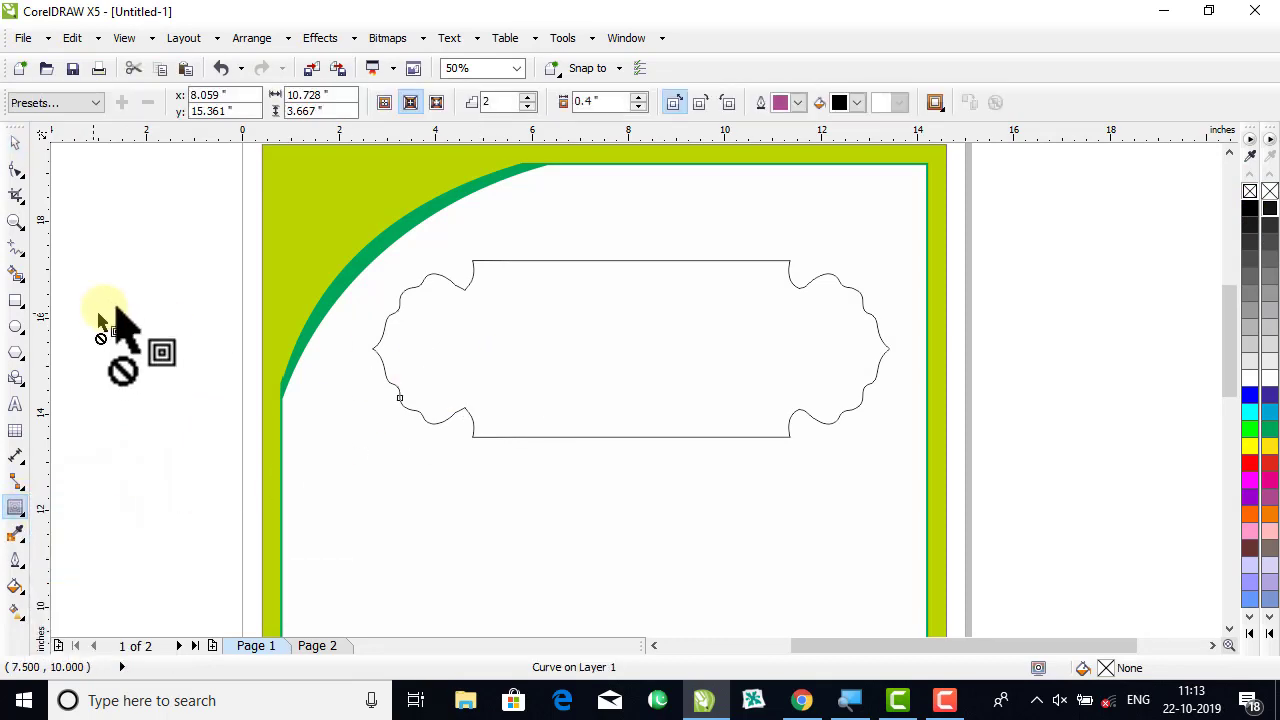
click(407, 102)
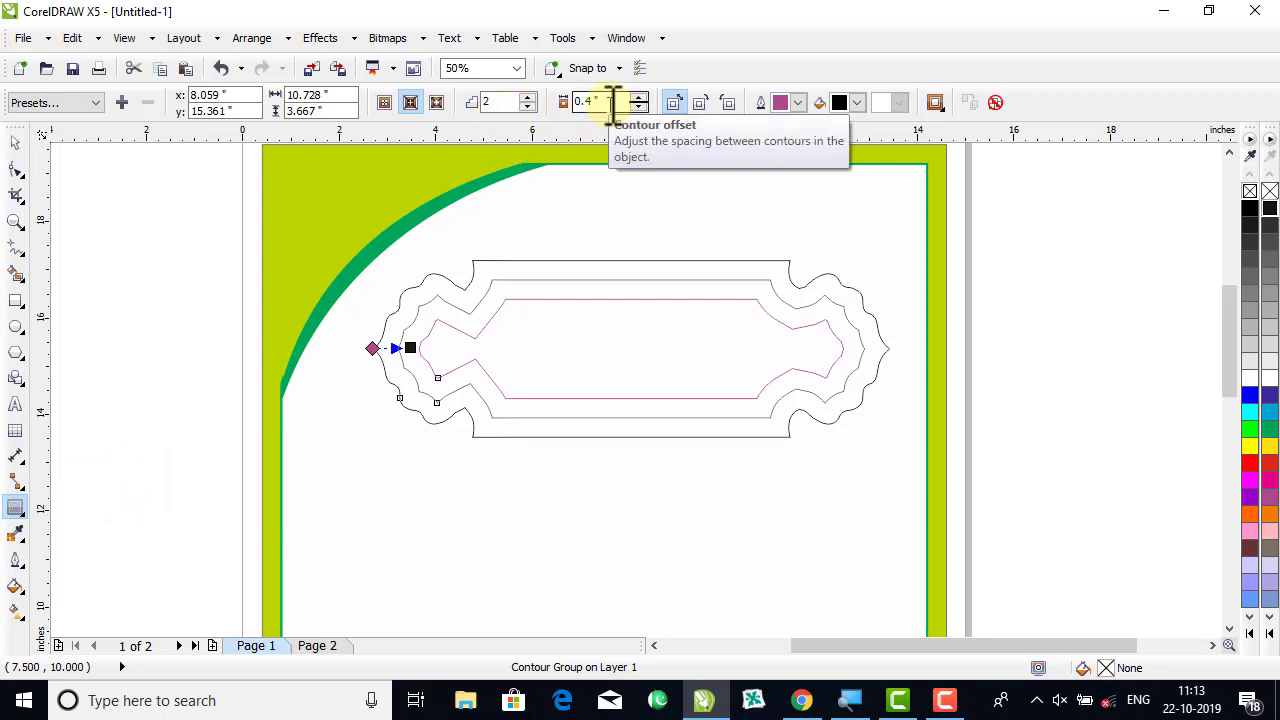
Try a contour offset of 0.07 inches on the banner, and settle on 0.09 inches.
drag(612, 103, 547, 103)
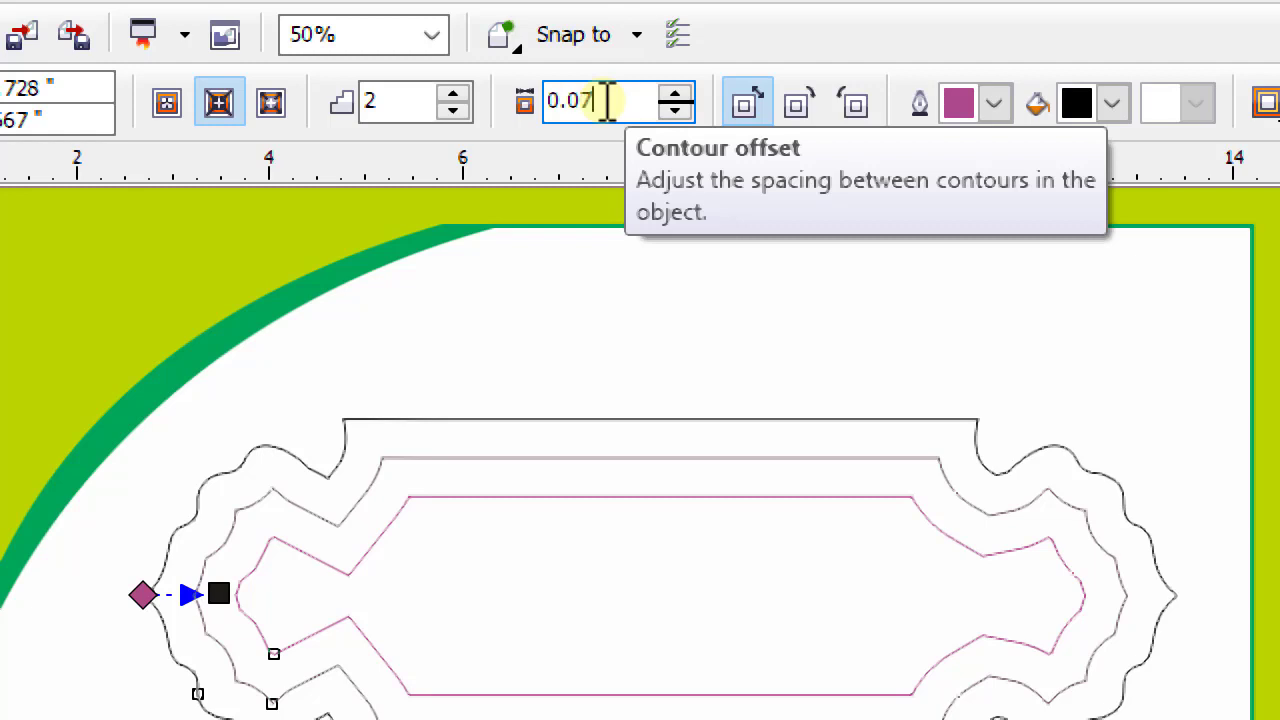
key(Return)
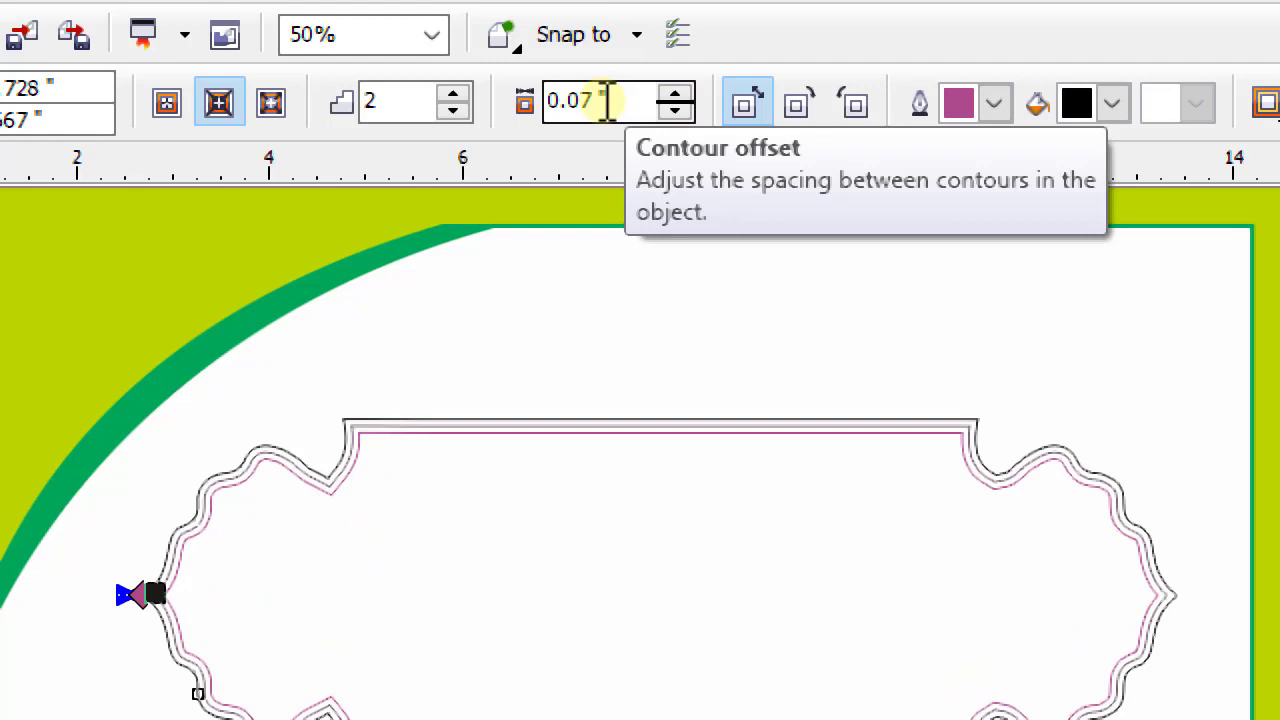
drag(623, 100, 525, 100)
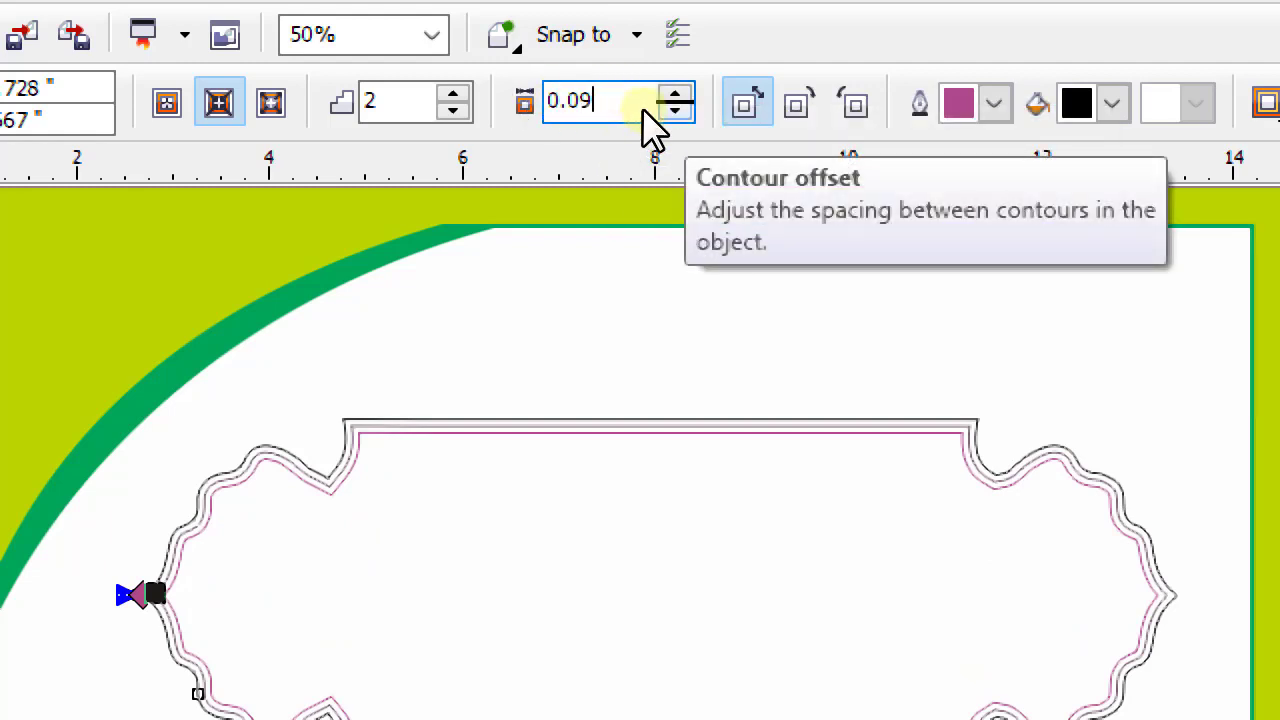
key(Return)
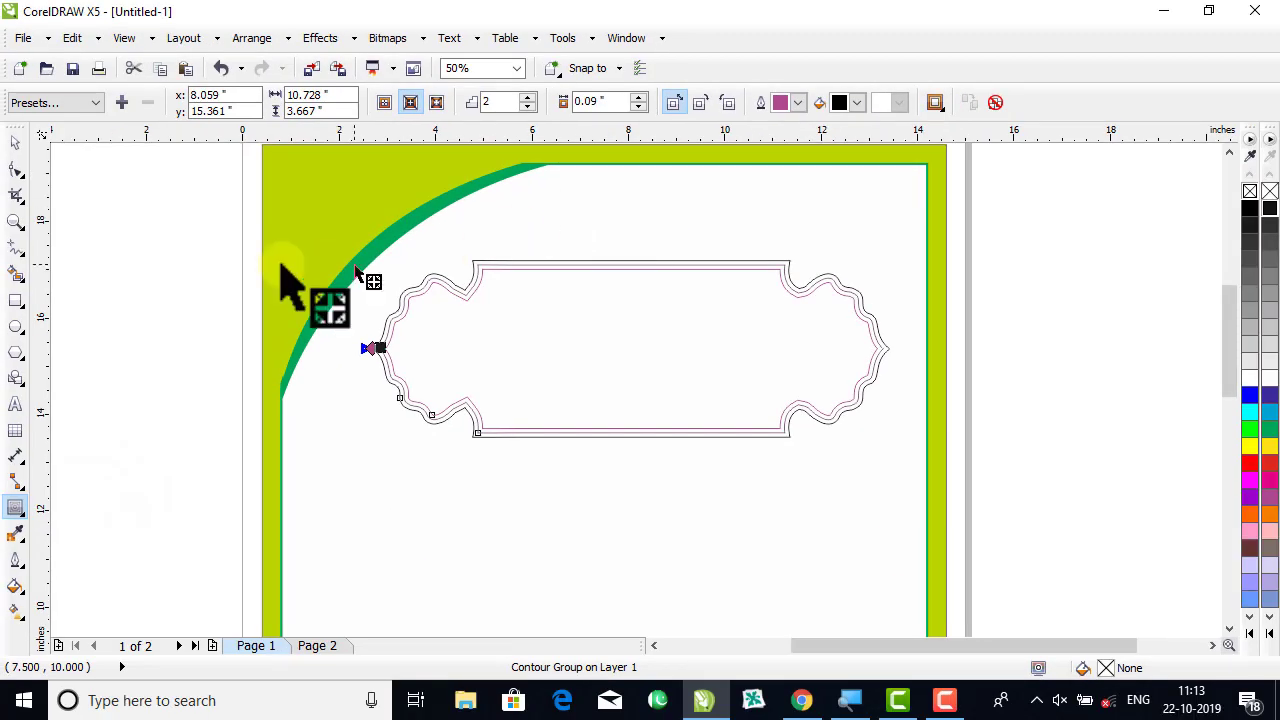
Break the banner's contour group apart so the outer outline is separate from the inner contours.
click(14, 221)
click(190, 288)
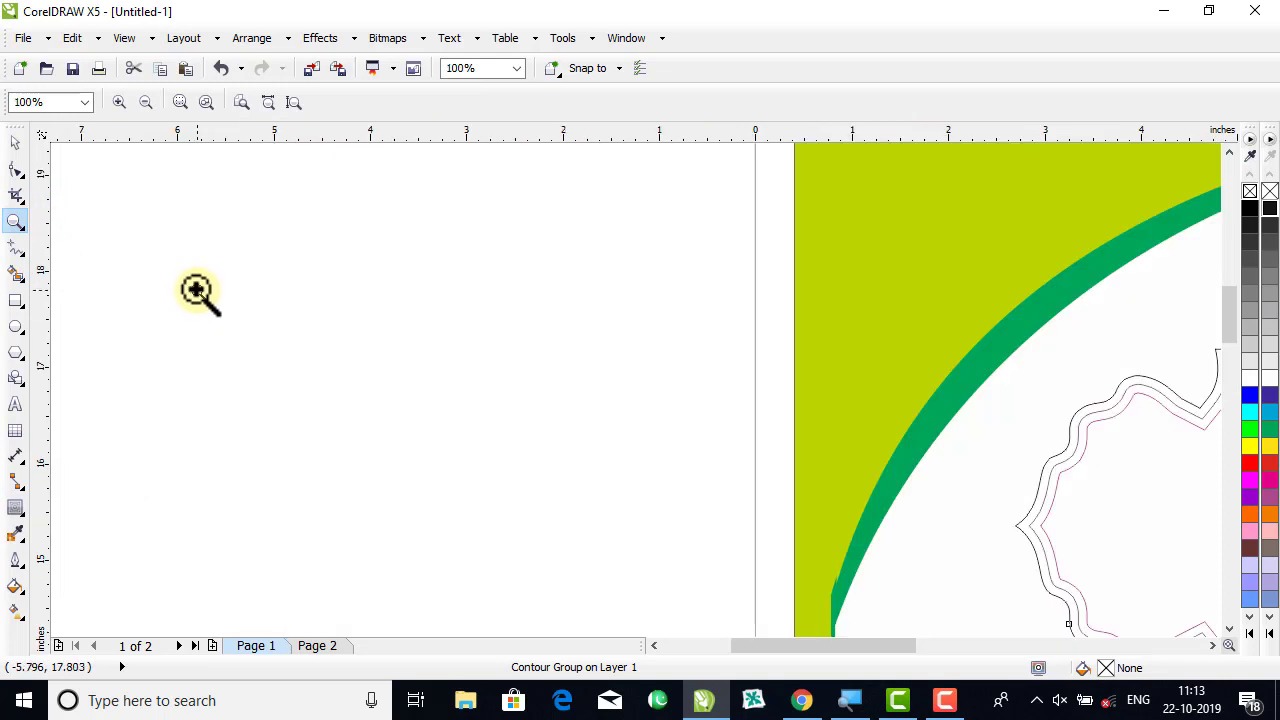
right_click(644, 385)
drag(691, 394, 1157, 567)
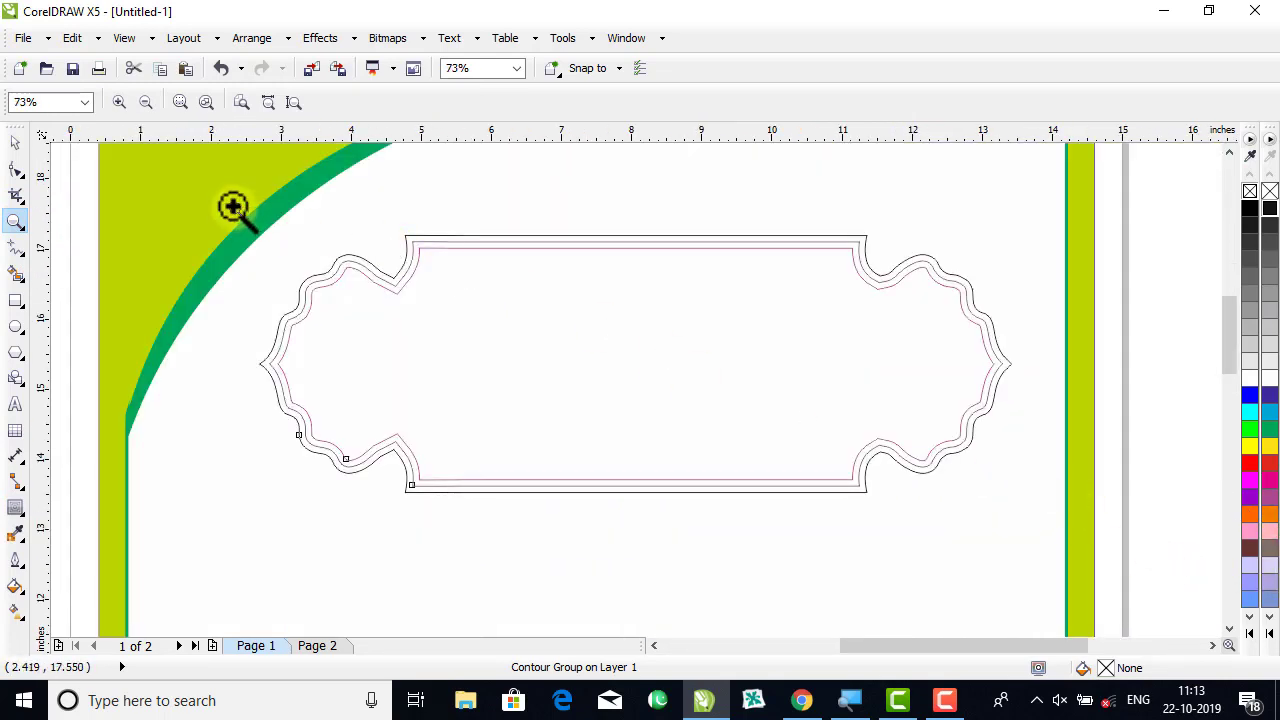
click(17, 144)
drag(642, 348, 617, 355)
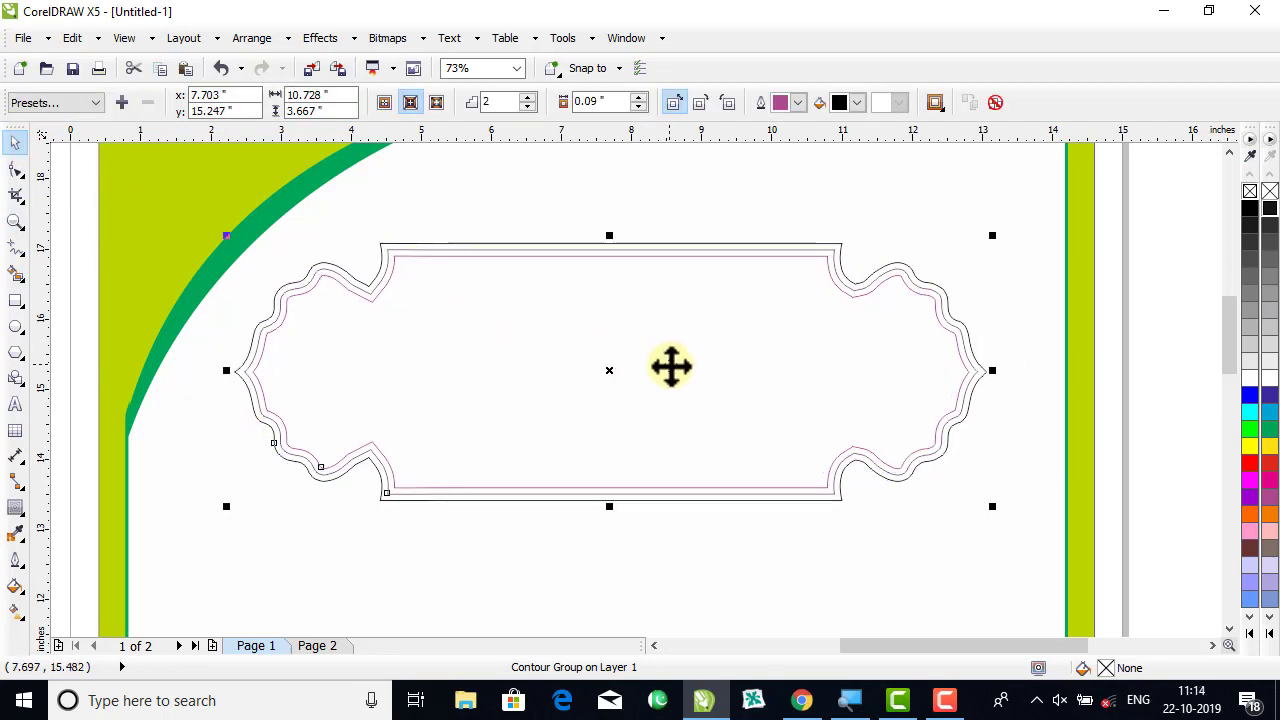
key(ctrl+z)
right_click(667, 367)
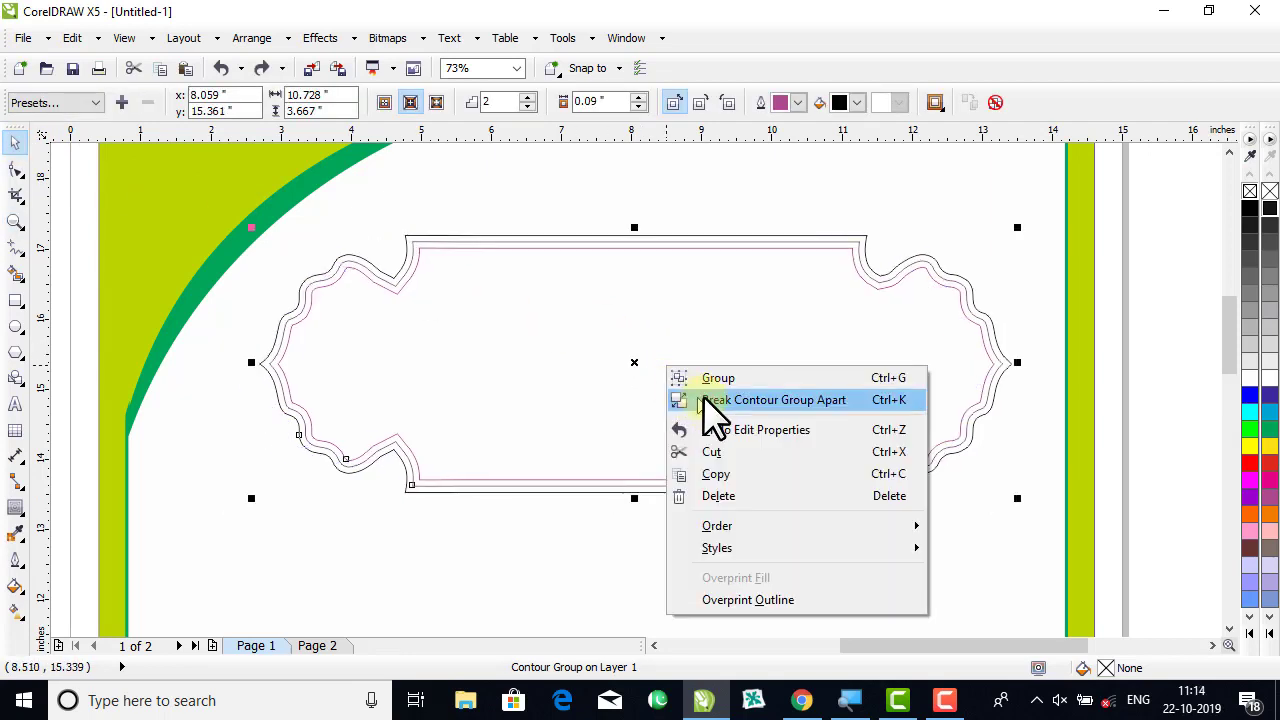
click(711, 400)
click(1114, 398)
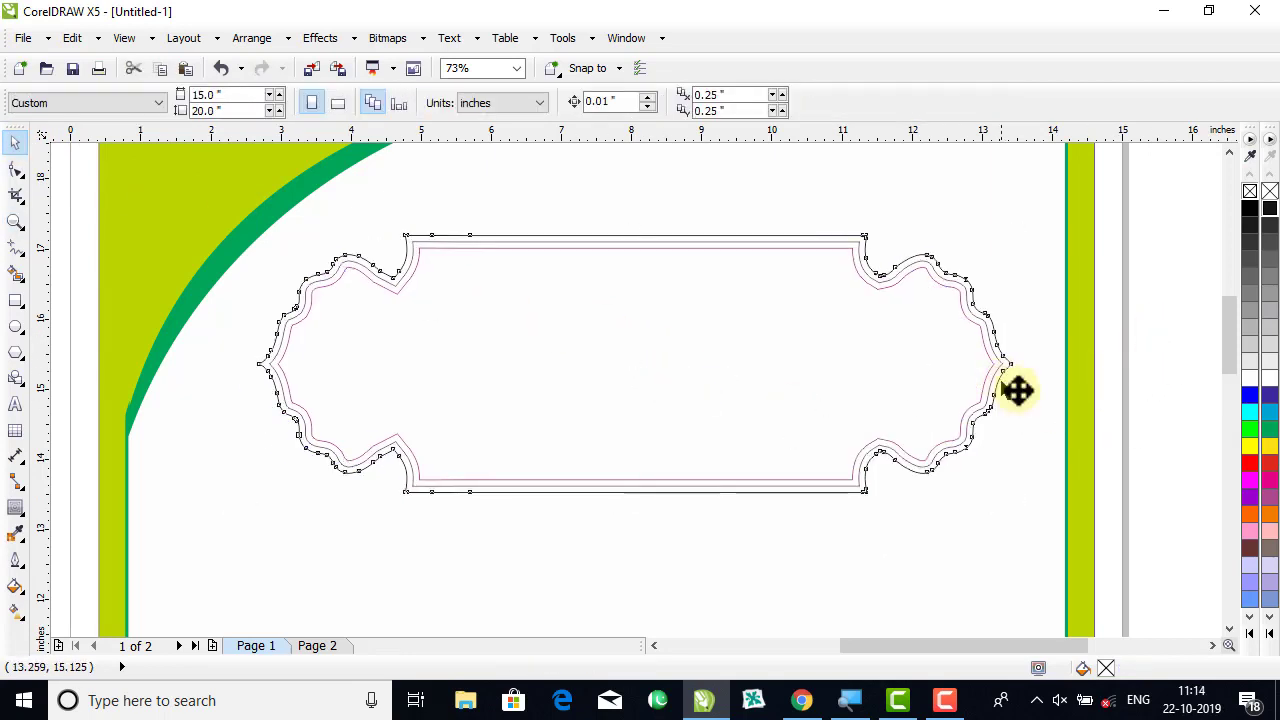
Ungroup the two inner contour curves of the banner.
drag(1003, 389, 1020, 399)
key(ctrl+z)
click(855, 362)
drag(767, 362, 723, 394)
key(ctrl+z)
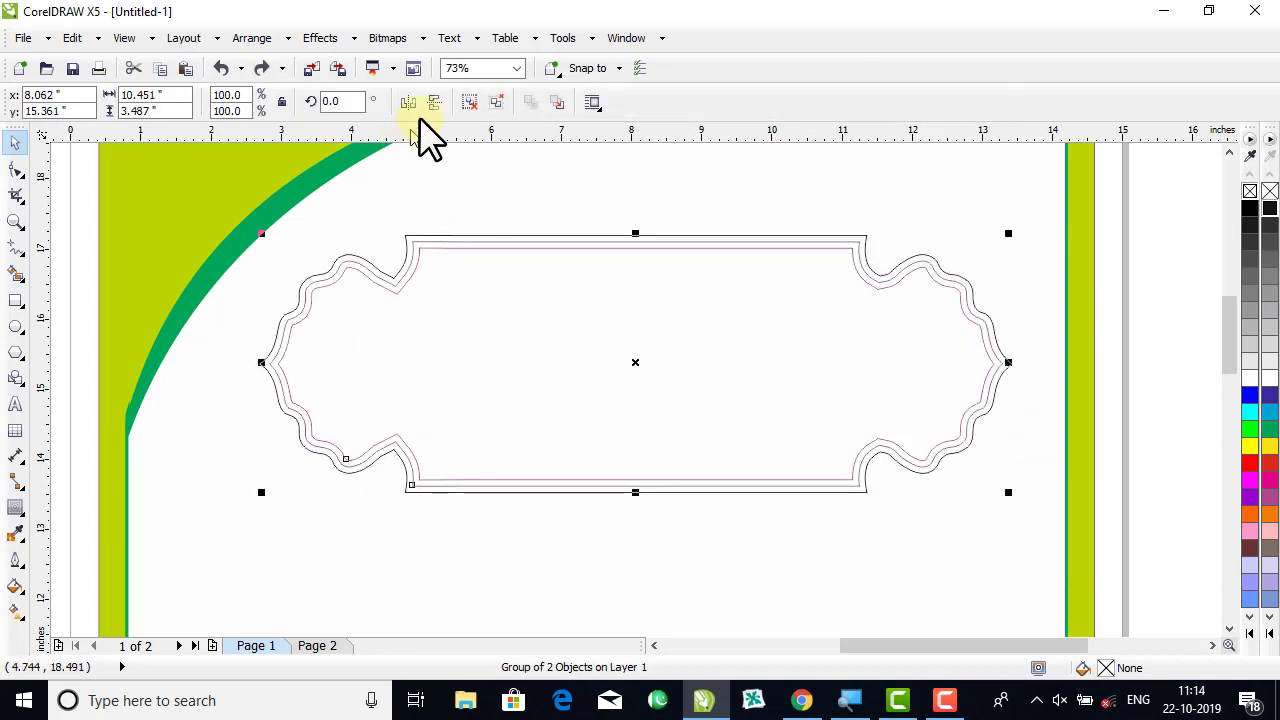
click(266, 40)
click(309, 211)
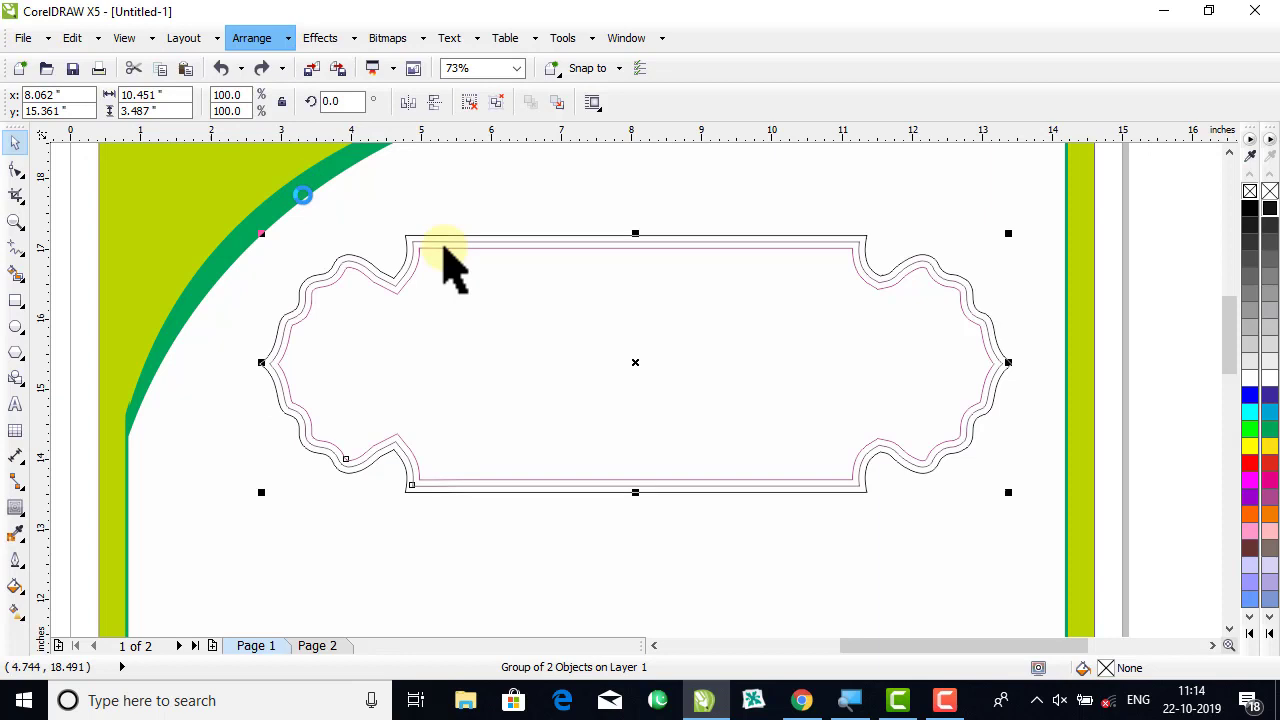
click(1150, 360)
Fill the outermost banner curve with green (C100 M0 Y100 K0).
click(997, 390)
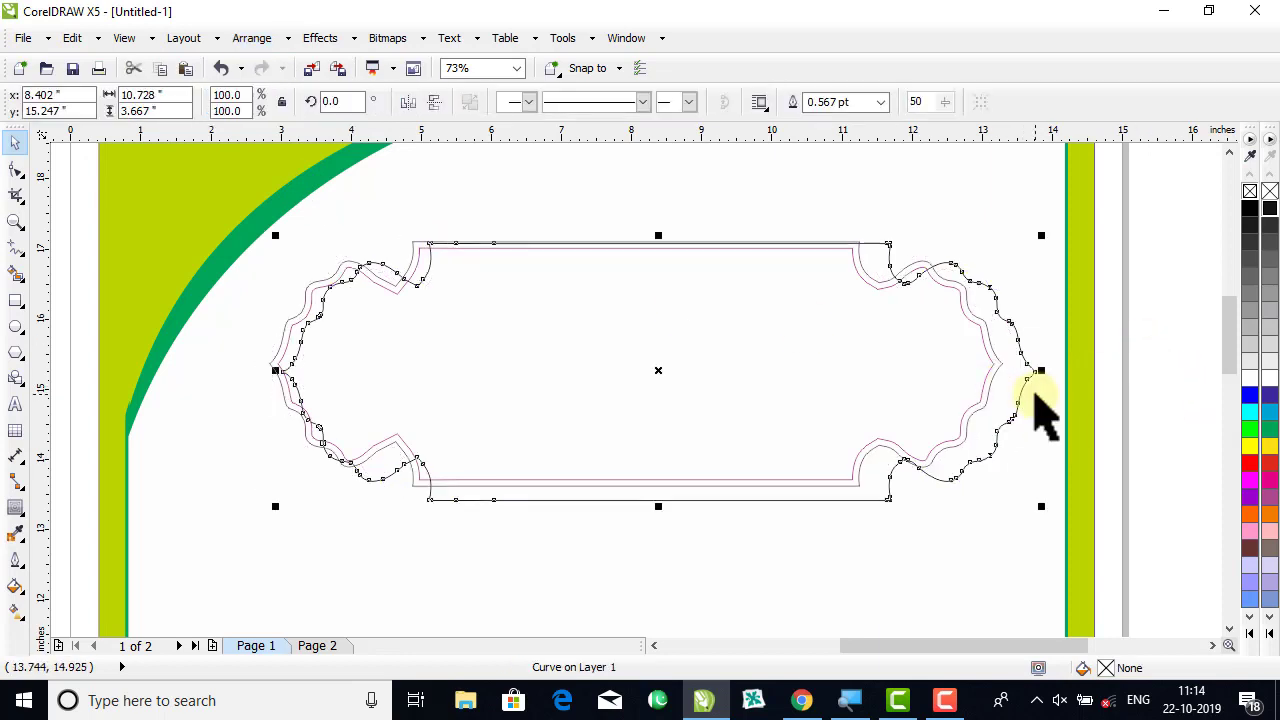
click(1269, 430)
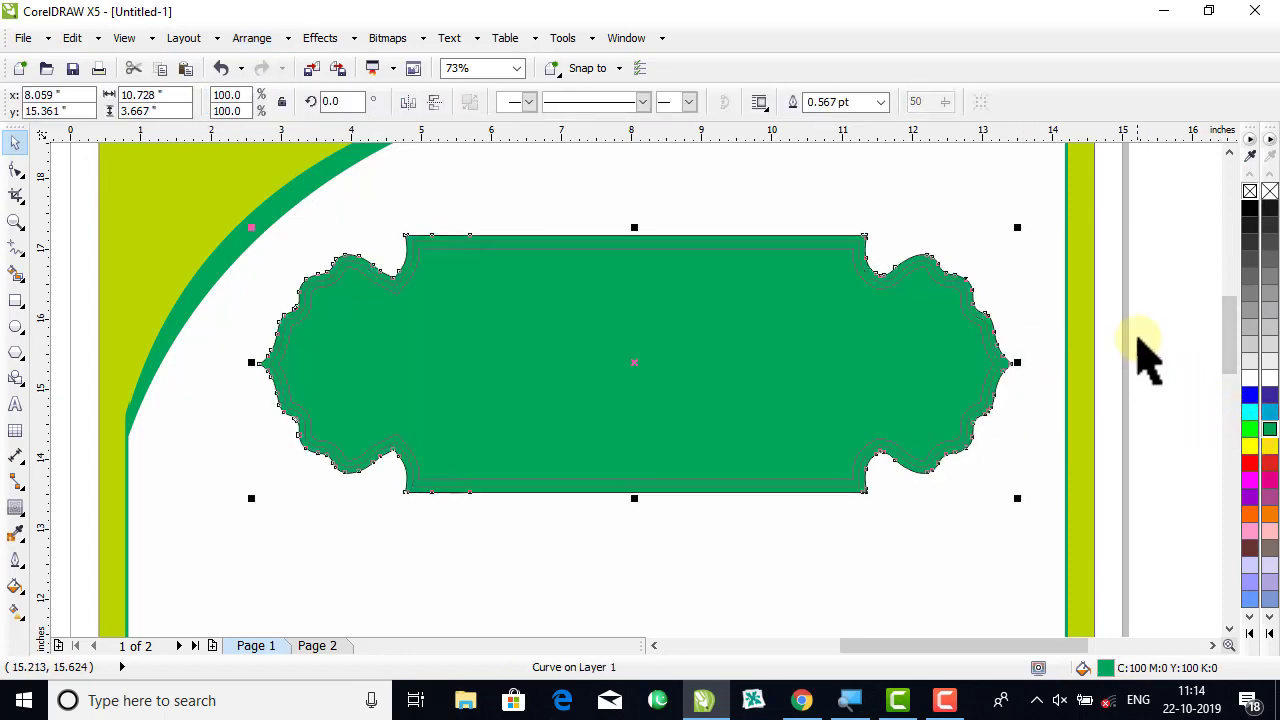
click(1110, 375)
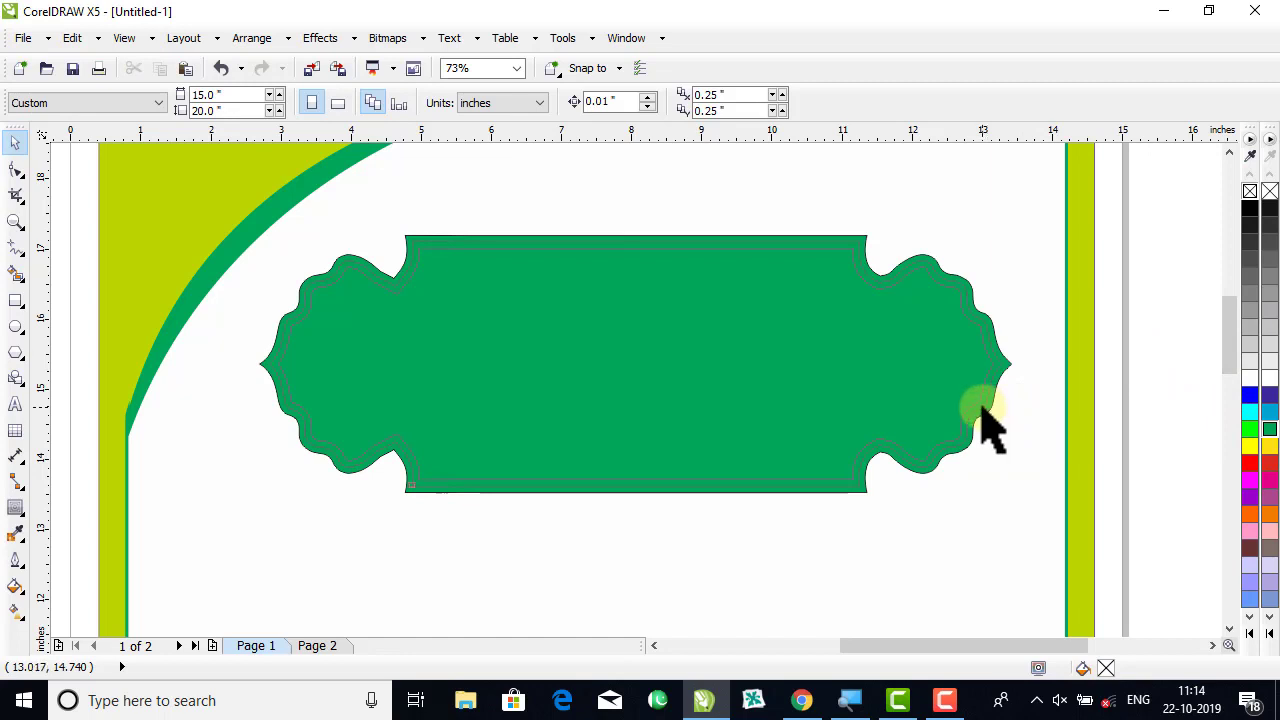
Fill the middle banner curve with white.
drag(985, 422, 1022, 446)
key(ctrl+z)
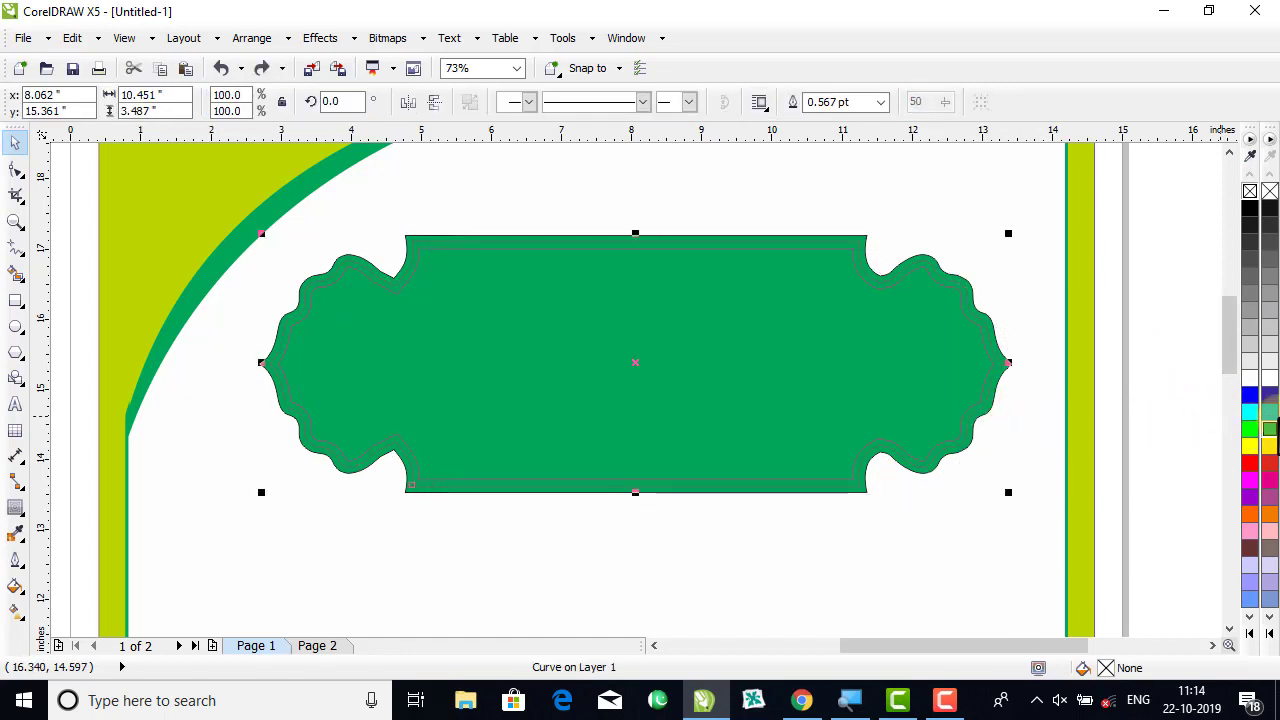
click(1269, 379)
click(1141, 355)
Fill the innermost banner curve with red and give it a vertical linear gradient running from top to bottom.
click(875, 375)
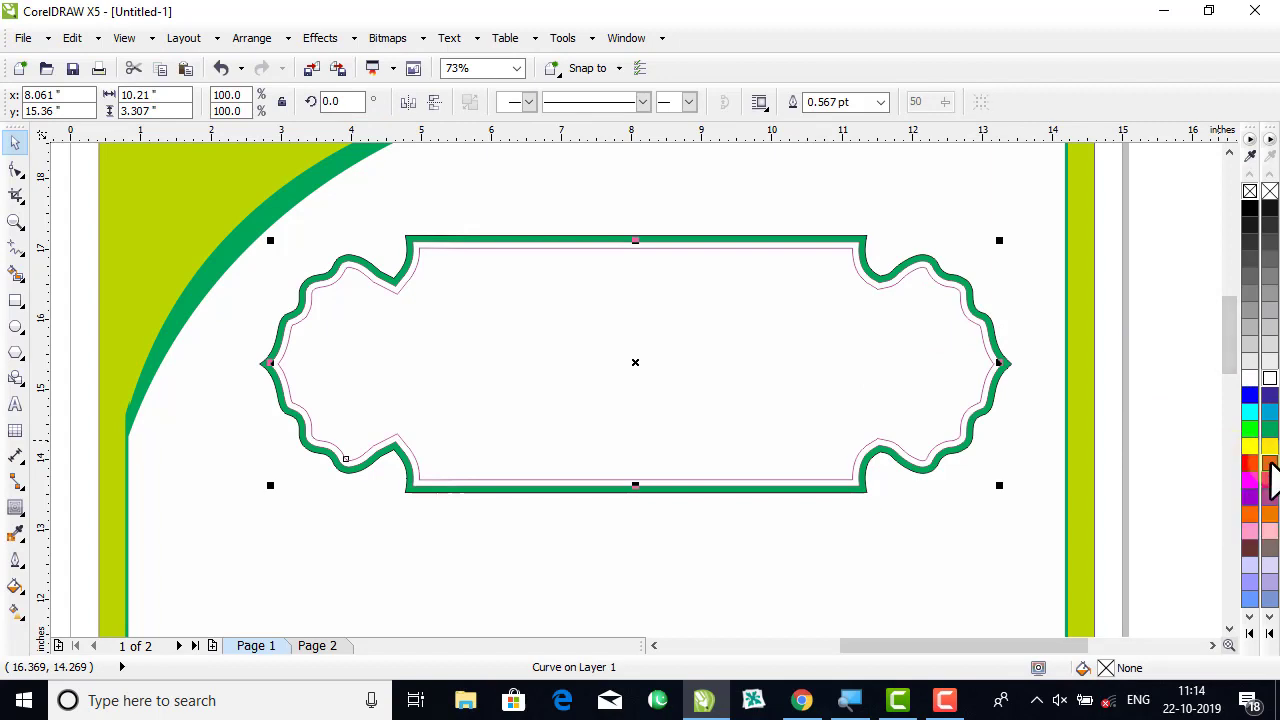
click(1270, 466)
click(15, 610)
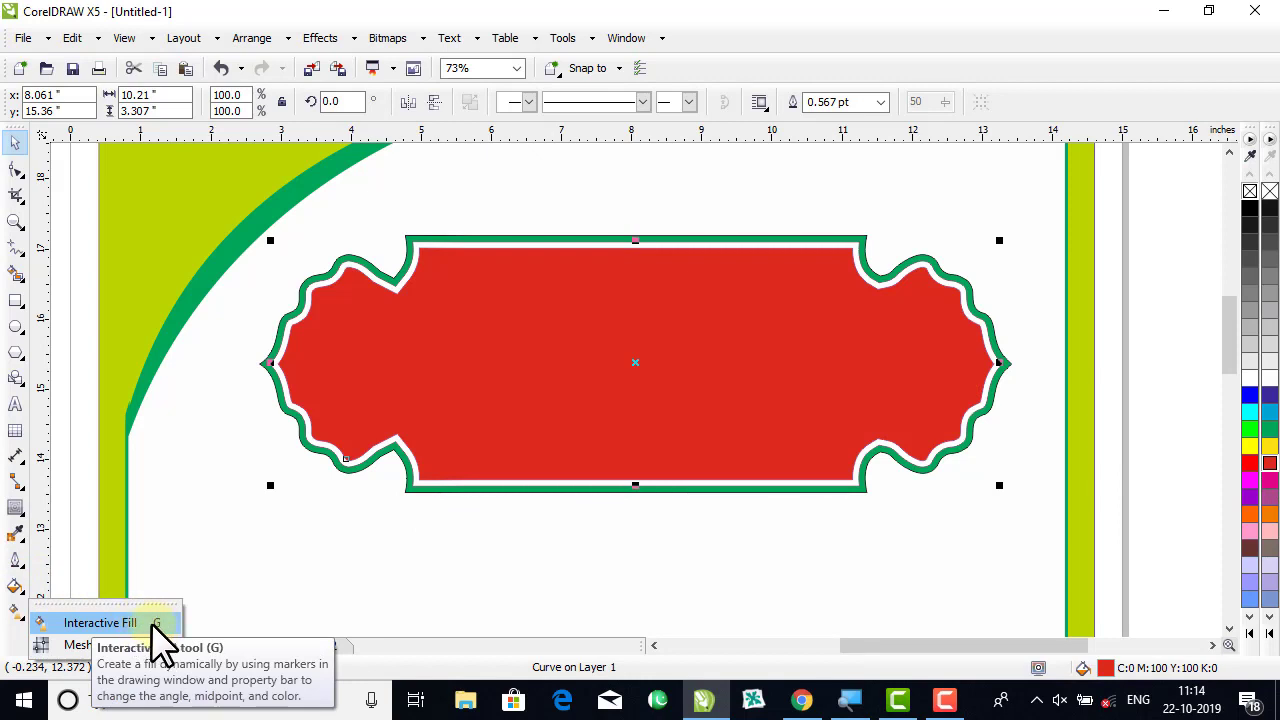
click(152, 624)
click(598, 356)
drag(637, 263, 637, 468)
click(512, 342)
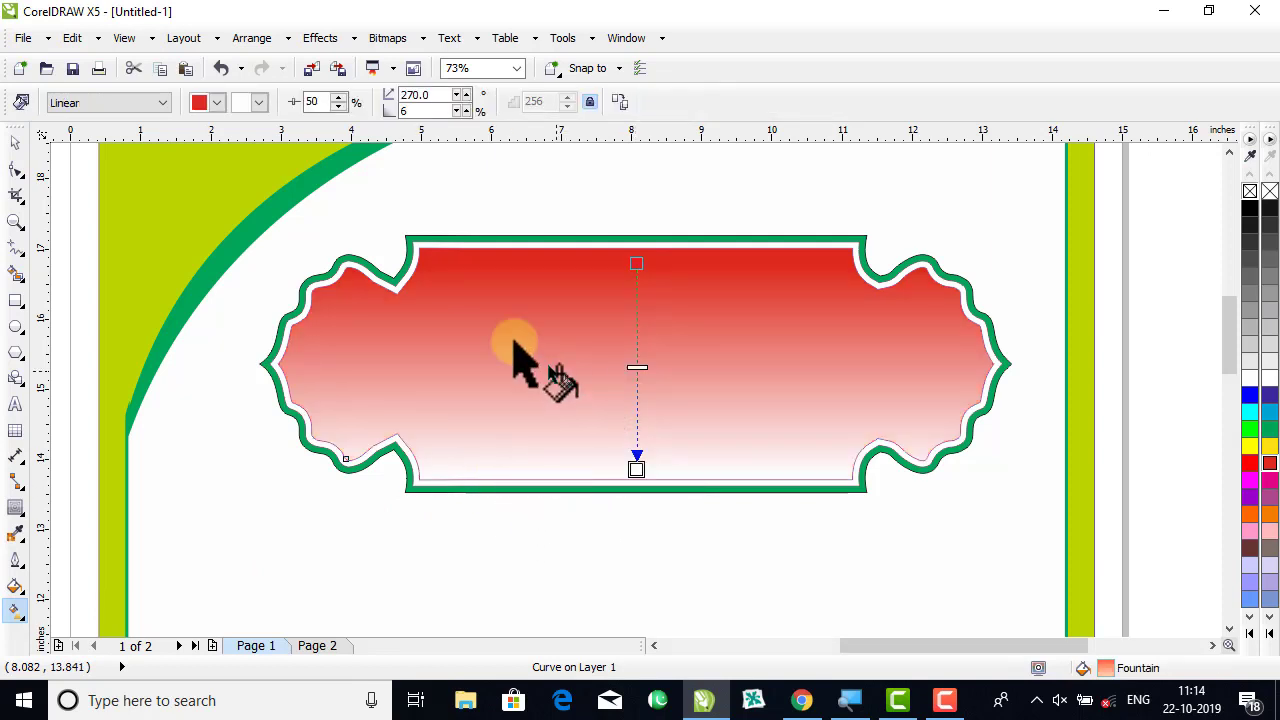
Set the end color of the inner banner's gradient to a dark red of C0 M100 Y100 K50.
click(259, 102)
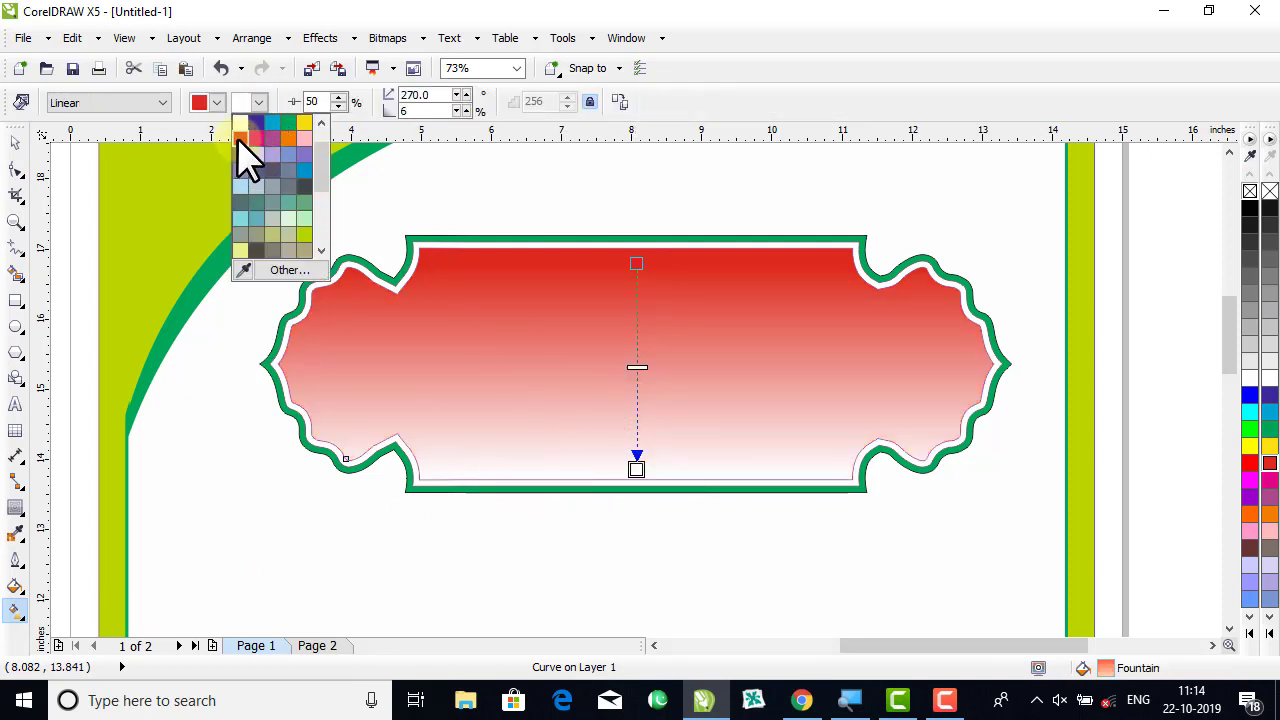
click(240, 140)
click(259, 102)
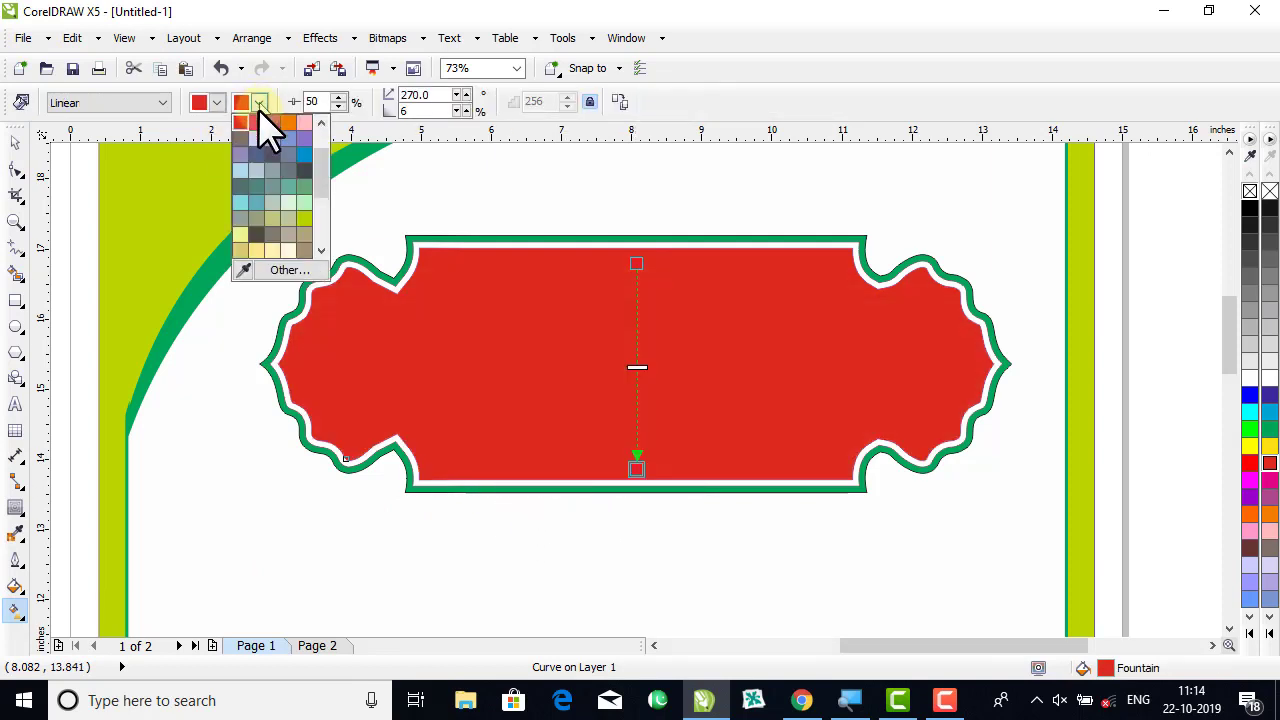
click(280, 266)
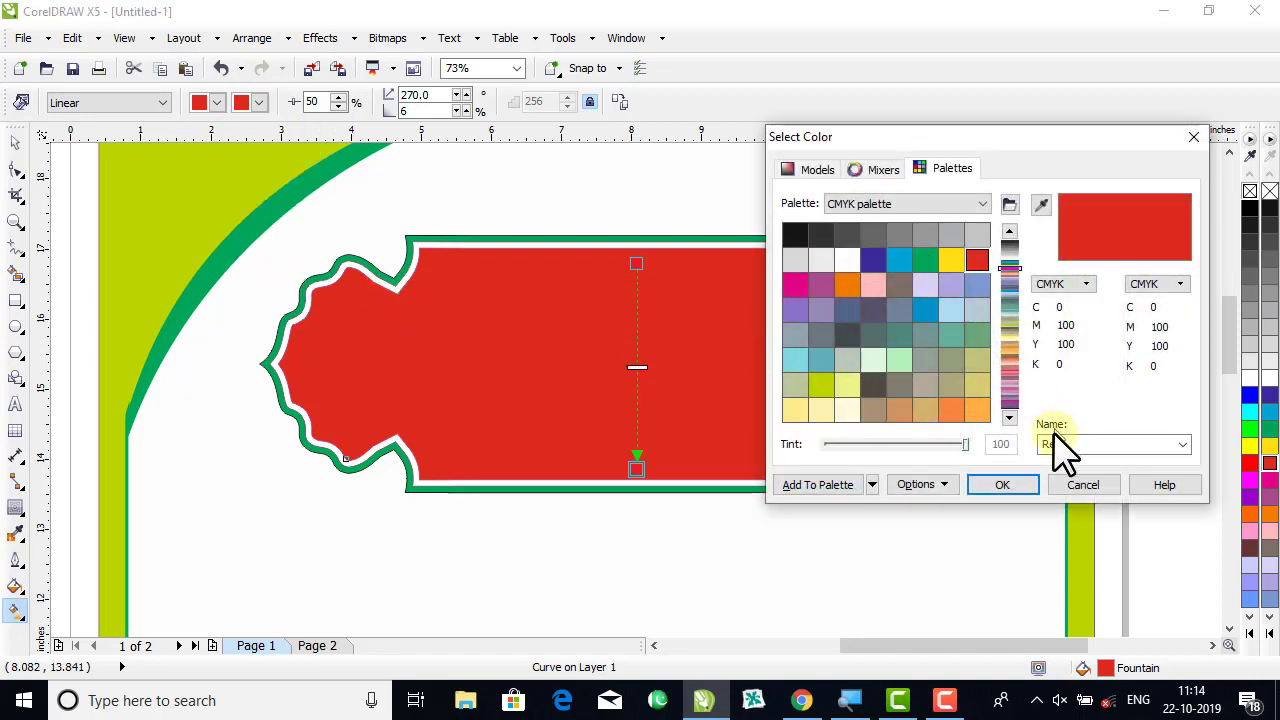
double_click(1068, 365)
click(826, 170)
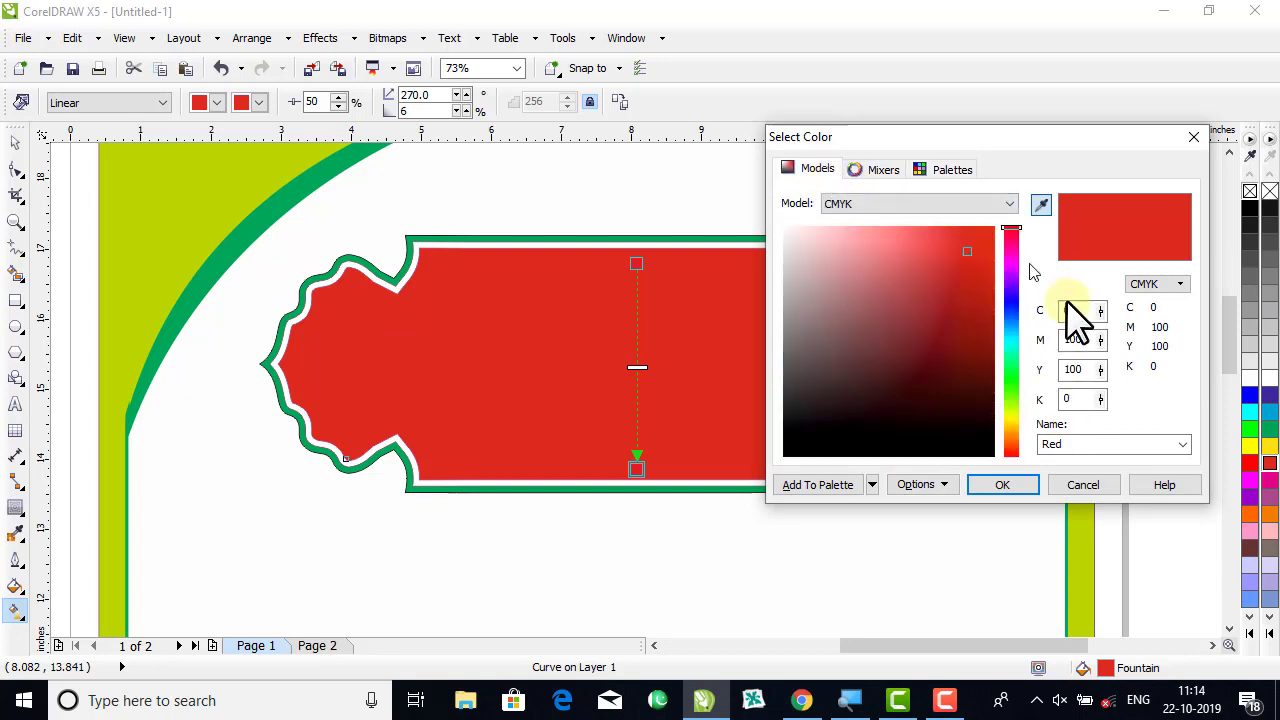
double_click(1086, 398)
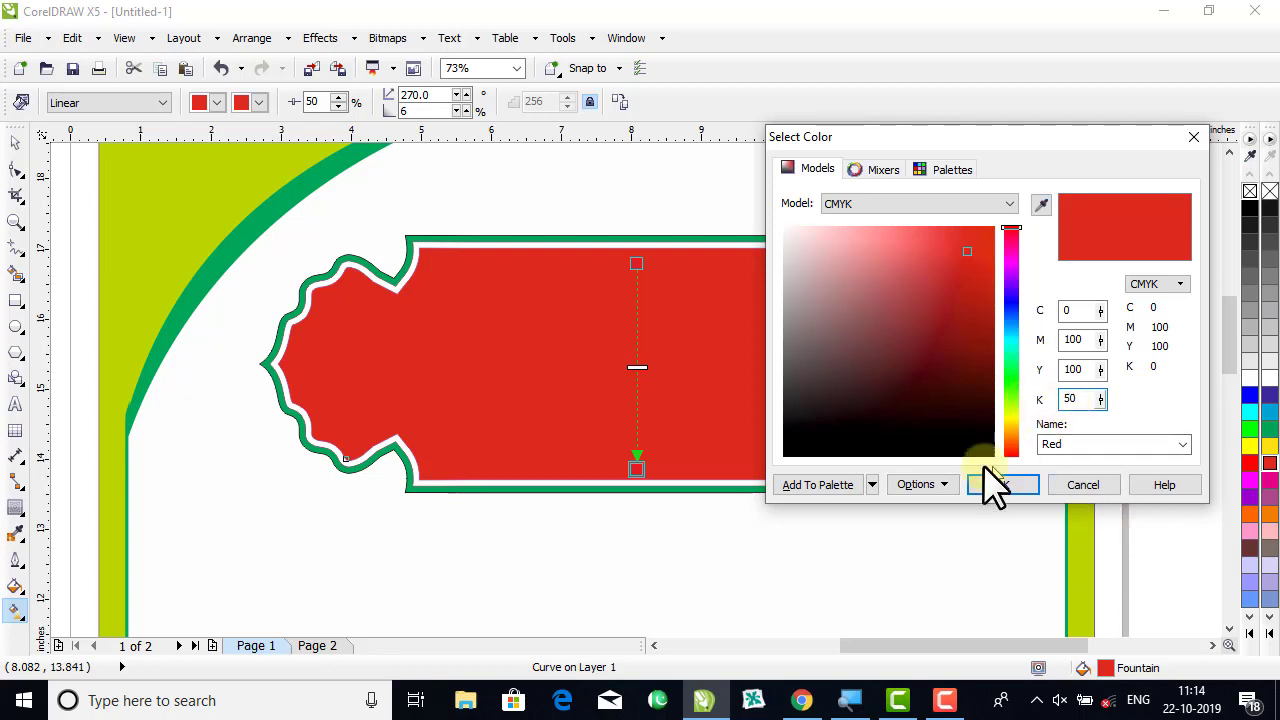
click(1000, 485)
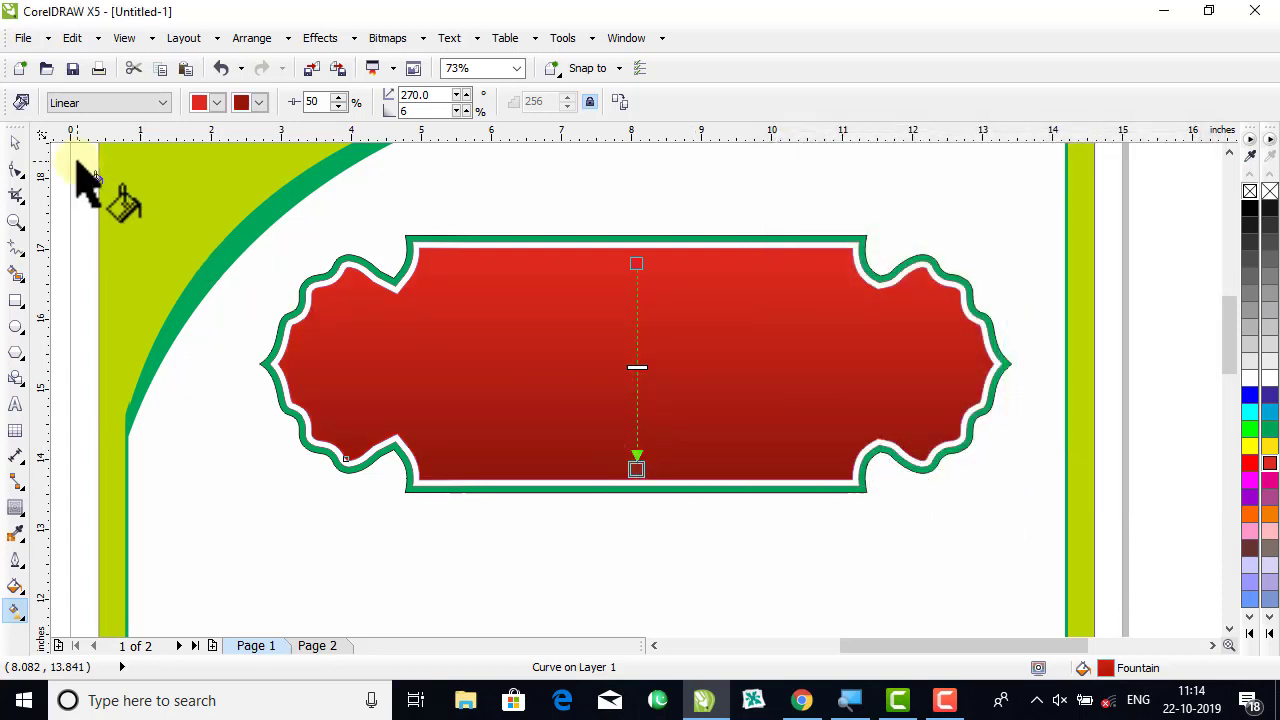
Select all three nested banner curves and remove their outlines.
click(15, 142)
click(1150, 265)
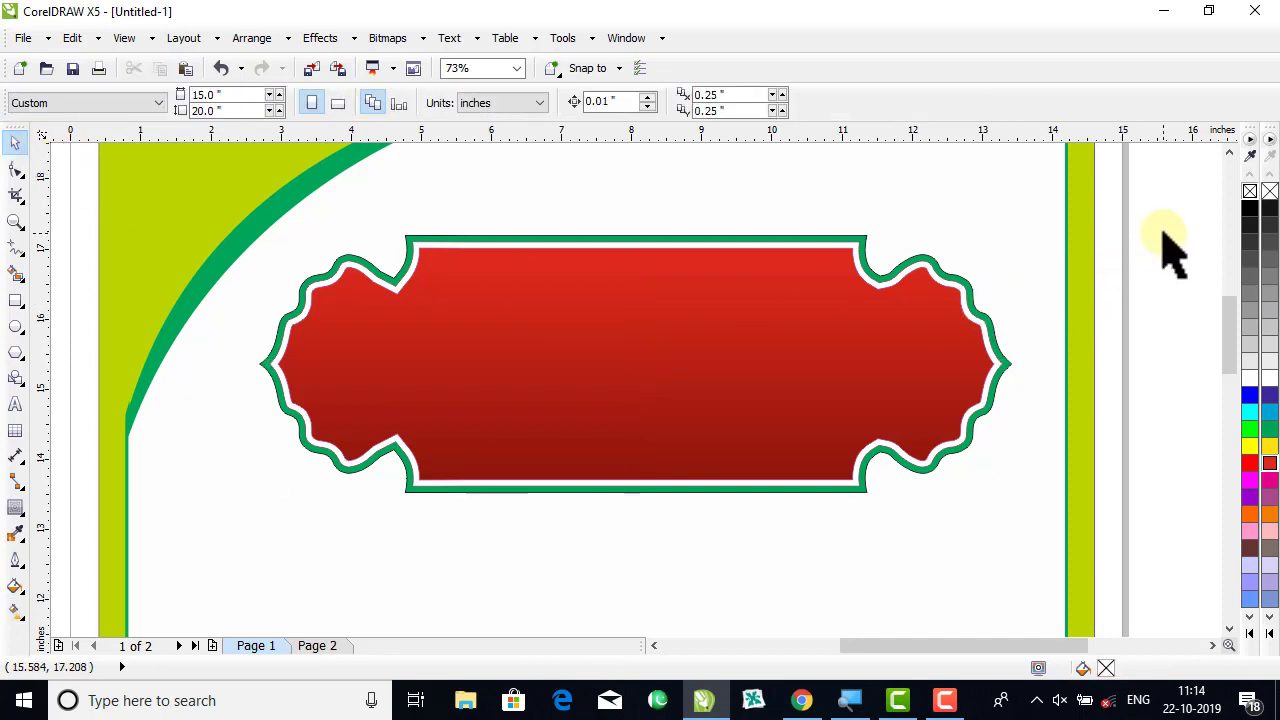
drag(1176, 190, 195, 540)
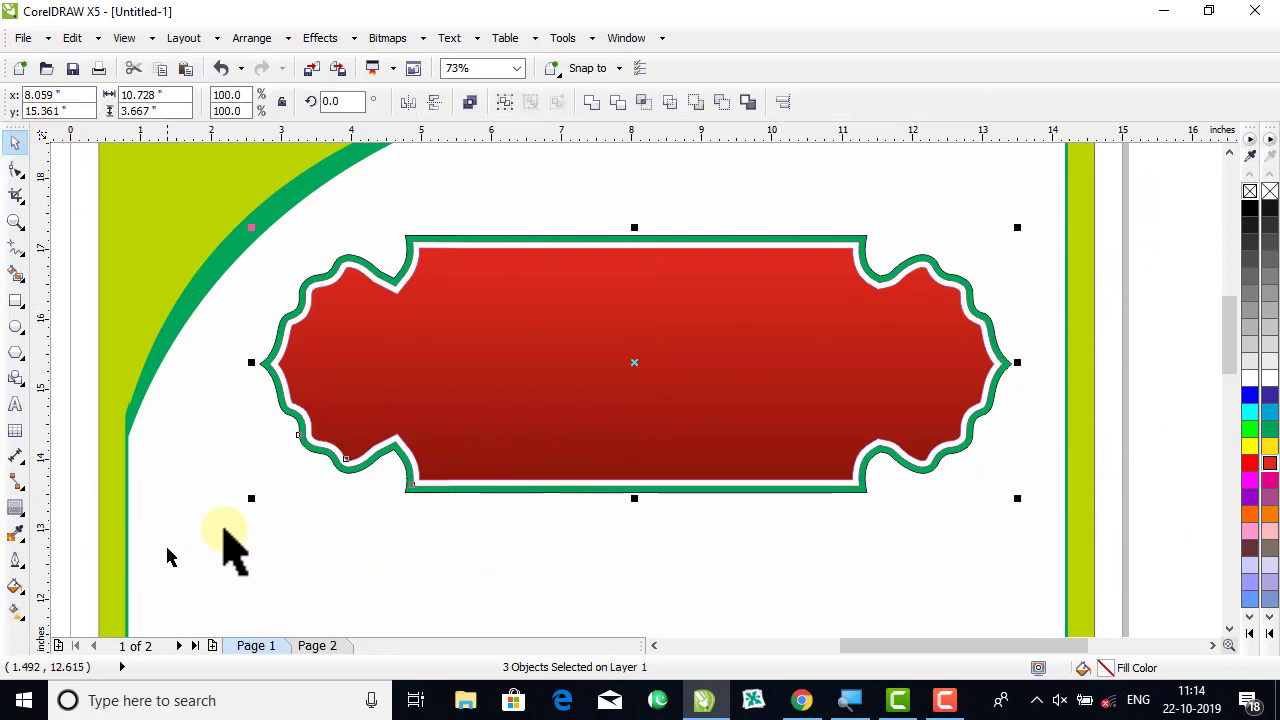
right_click(1268, 195)
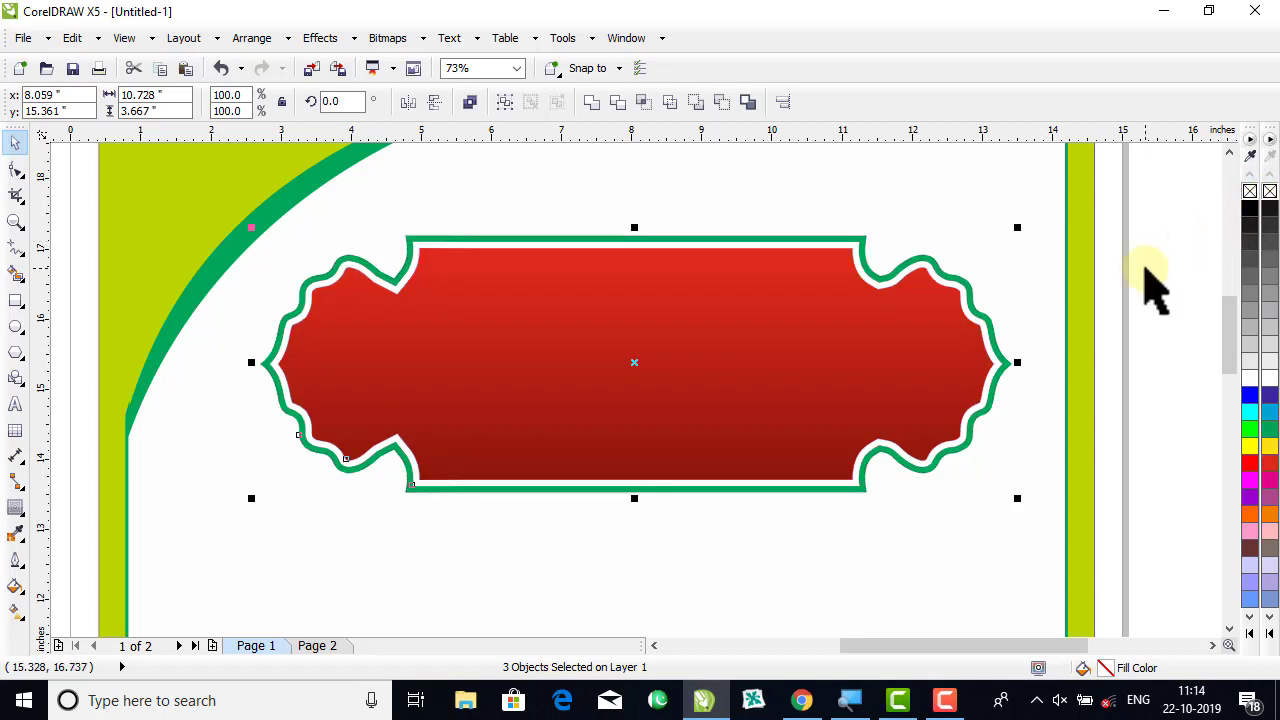
click(1143, 266)
Move the white Urdu title lettering with the violet و from beside the page onto the middle of the red banner.
key(F4)
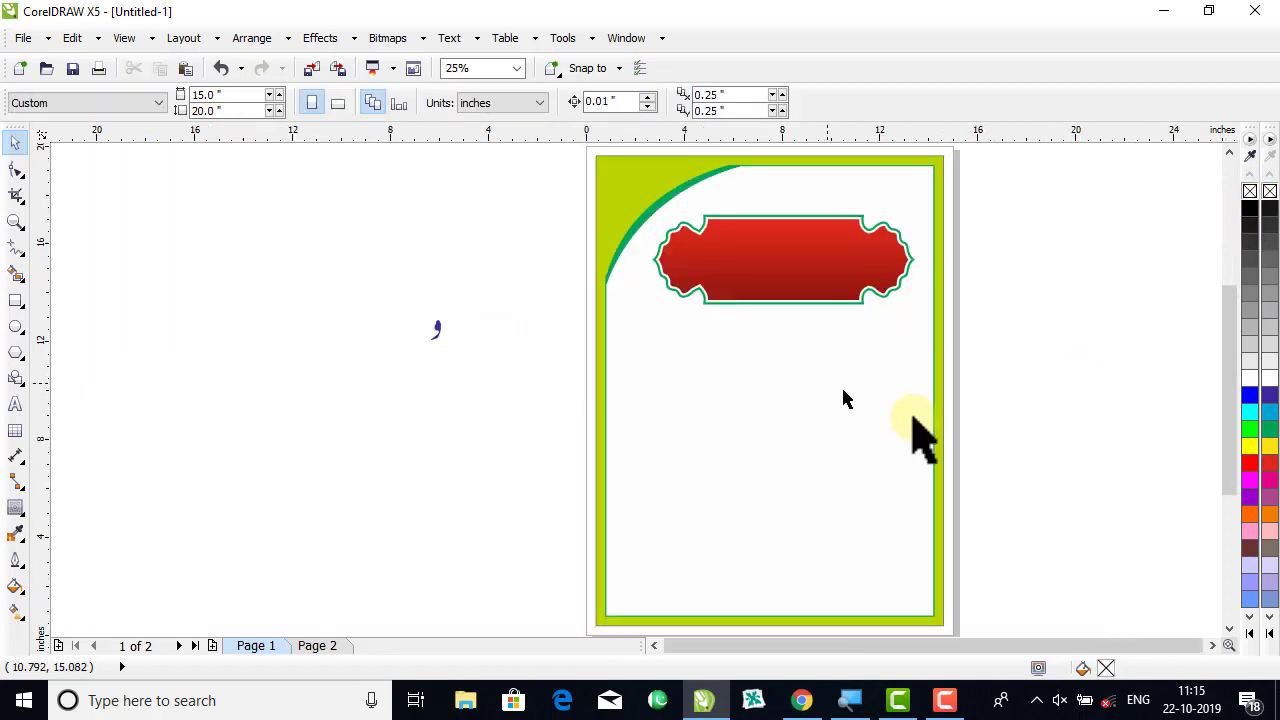
click(450, 350)
drag(438, 335, 788, 254)
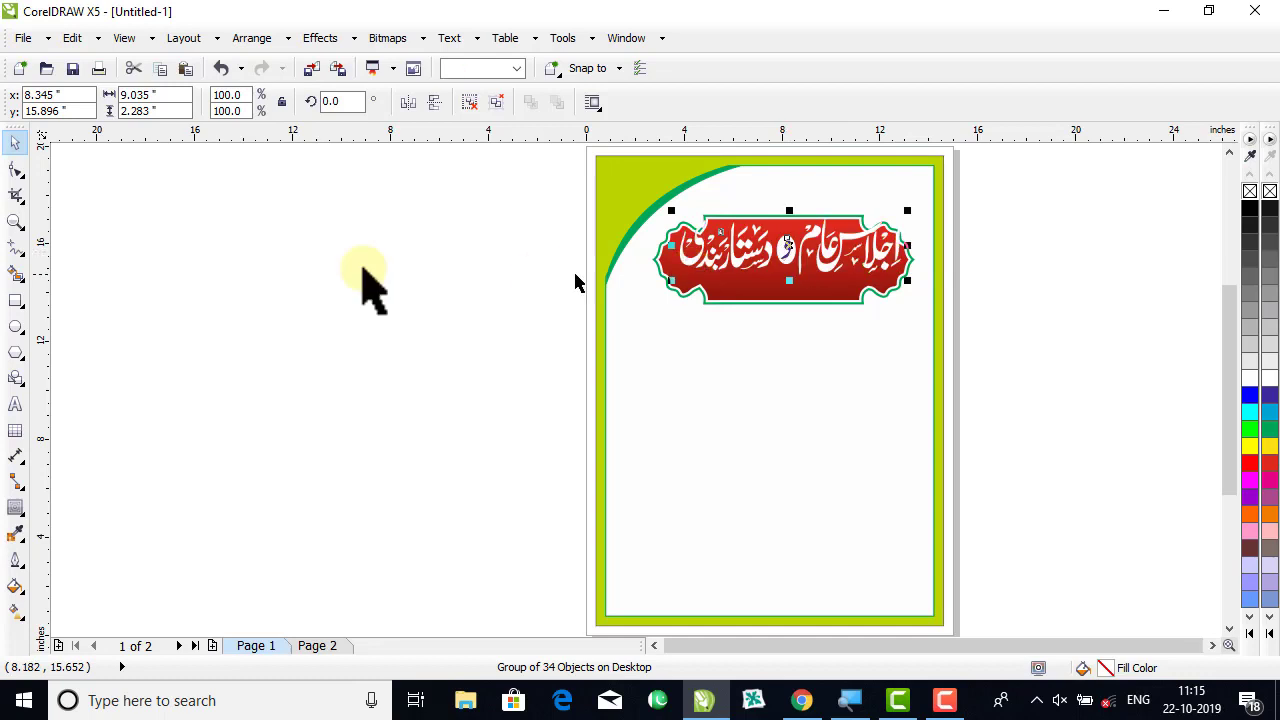
click(15, 221)
drag(514, 186, 1004, 312)
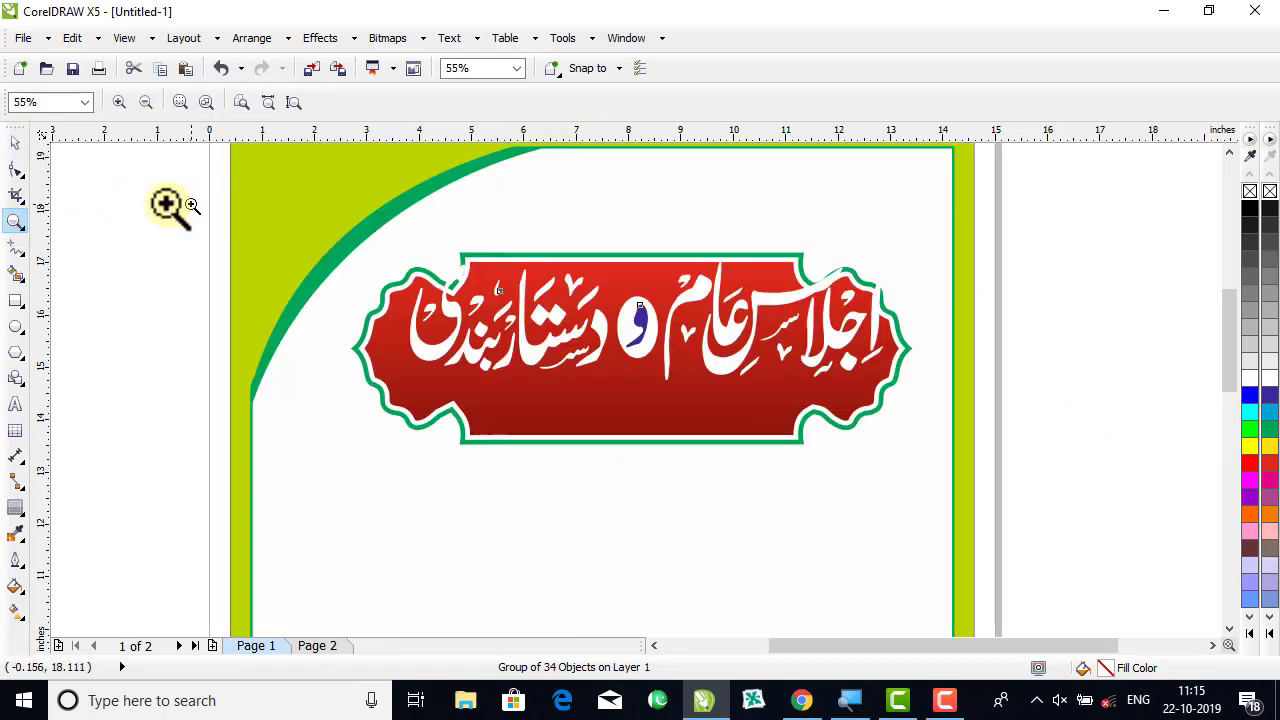
click(15, 143)
drag(640, 320, 640, 363)
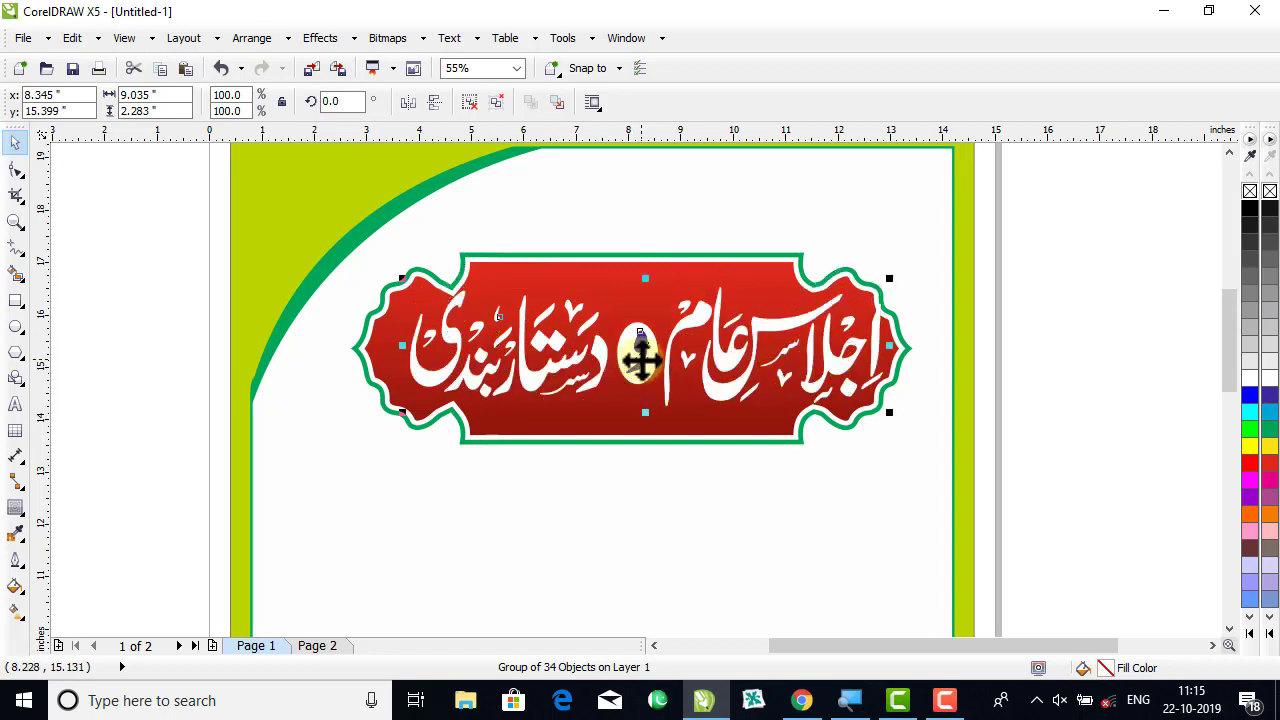
Center the title lettering horizontally on the red banner shape.
click(640, 355)
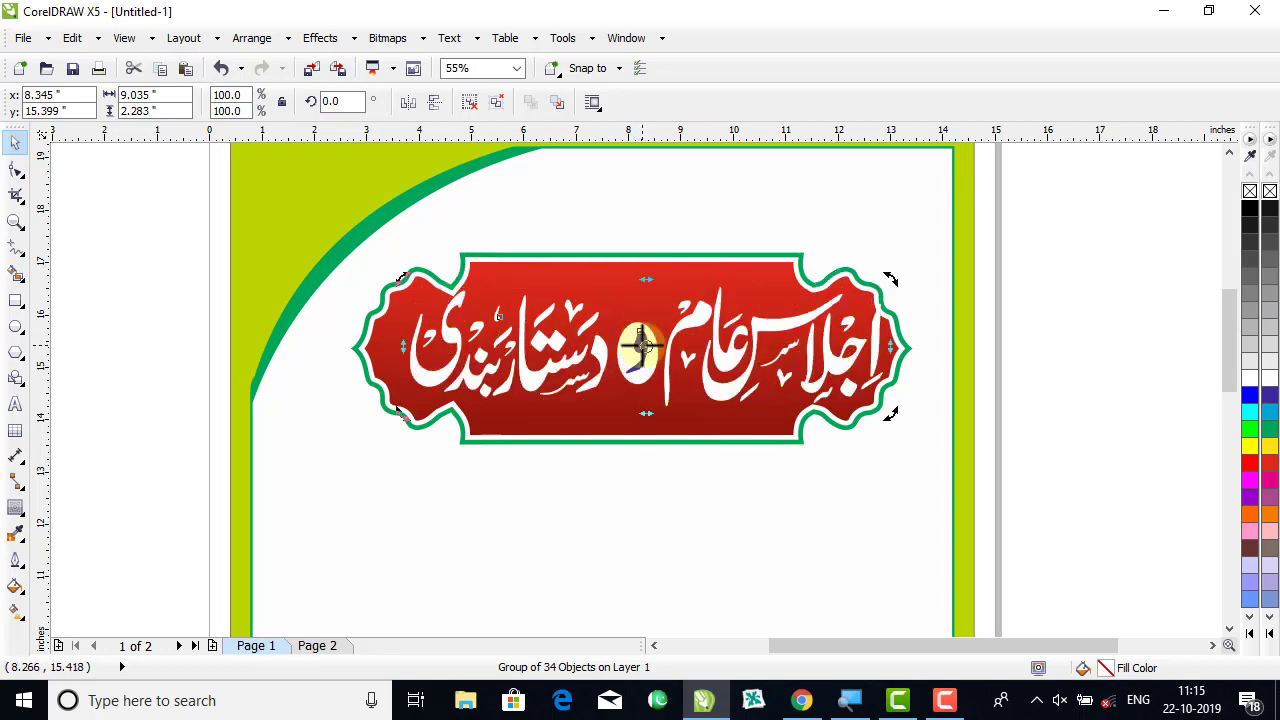
shift+click(603, 288)
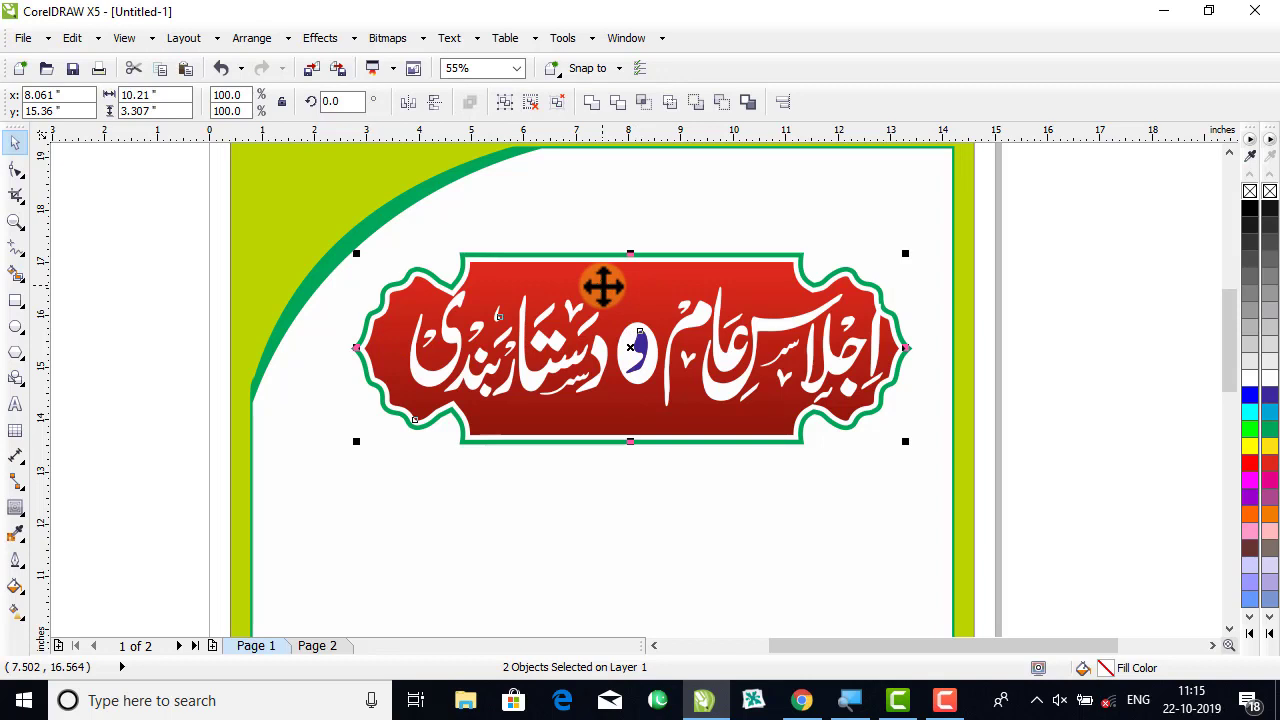
key(c)
click(1062, 328)
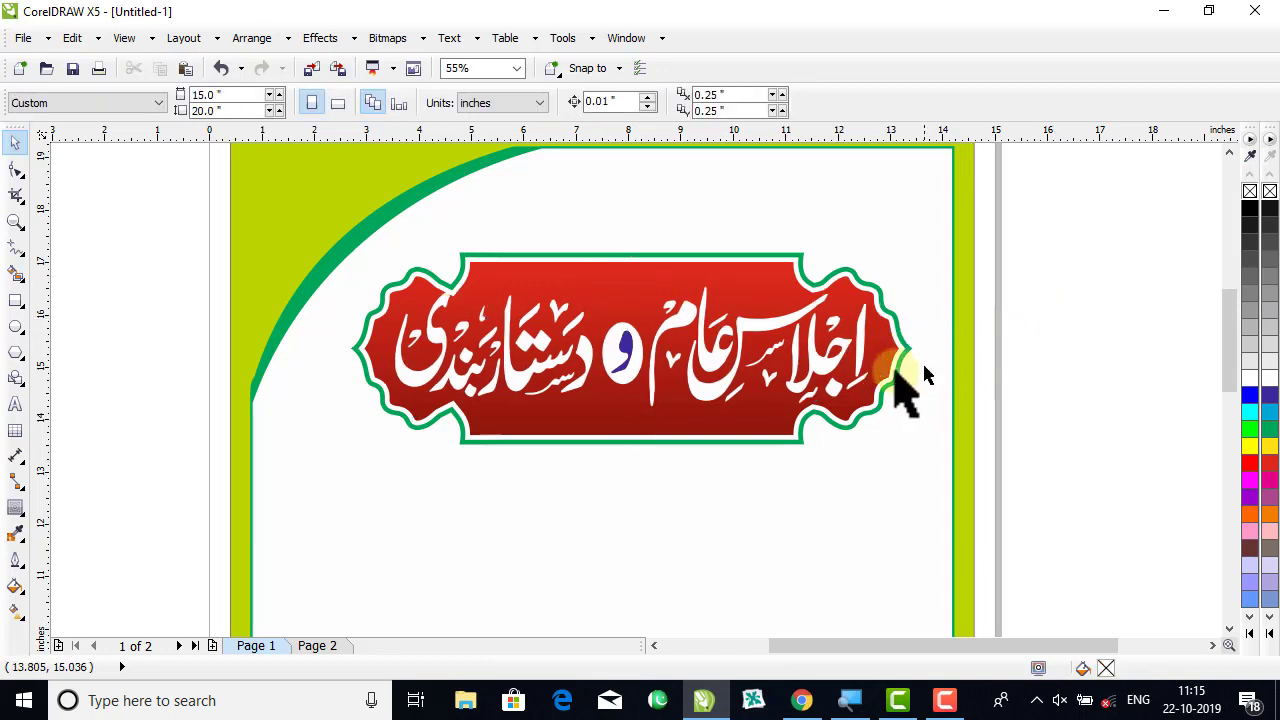
Shrink the title lettering to about 8.9 inches wide around its center and nudge it slightly down inside the banner.
click(857, 376)
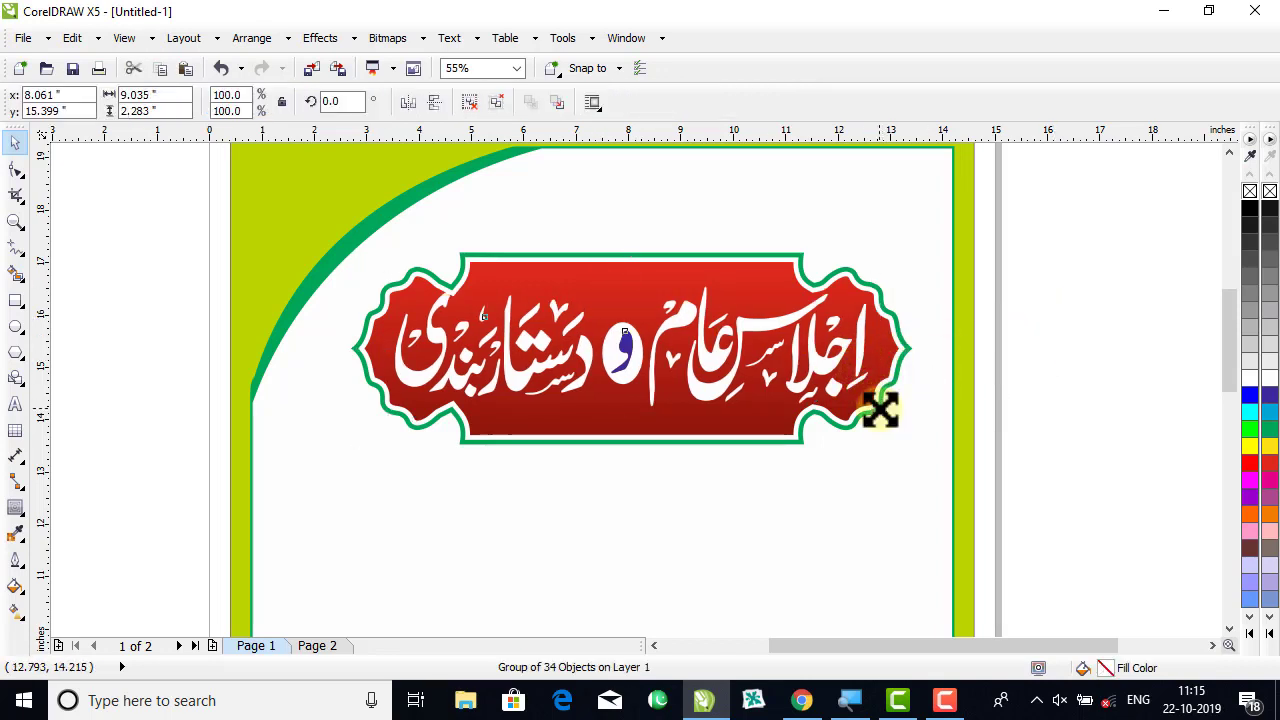
drag(877, 407, 874, 409)
click(1080, 349)
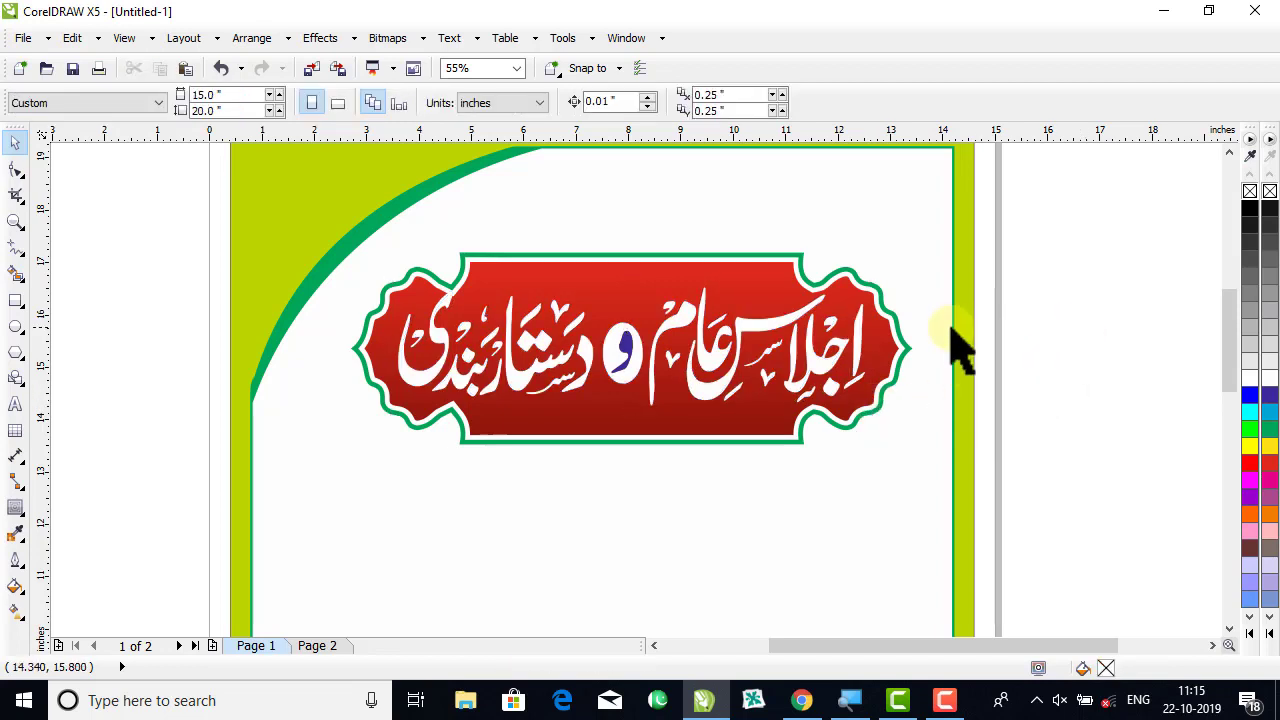
click(720, 400)
key(Down)
key(Down)
key(Down)
key(Down)
key(Down)
key(Down)
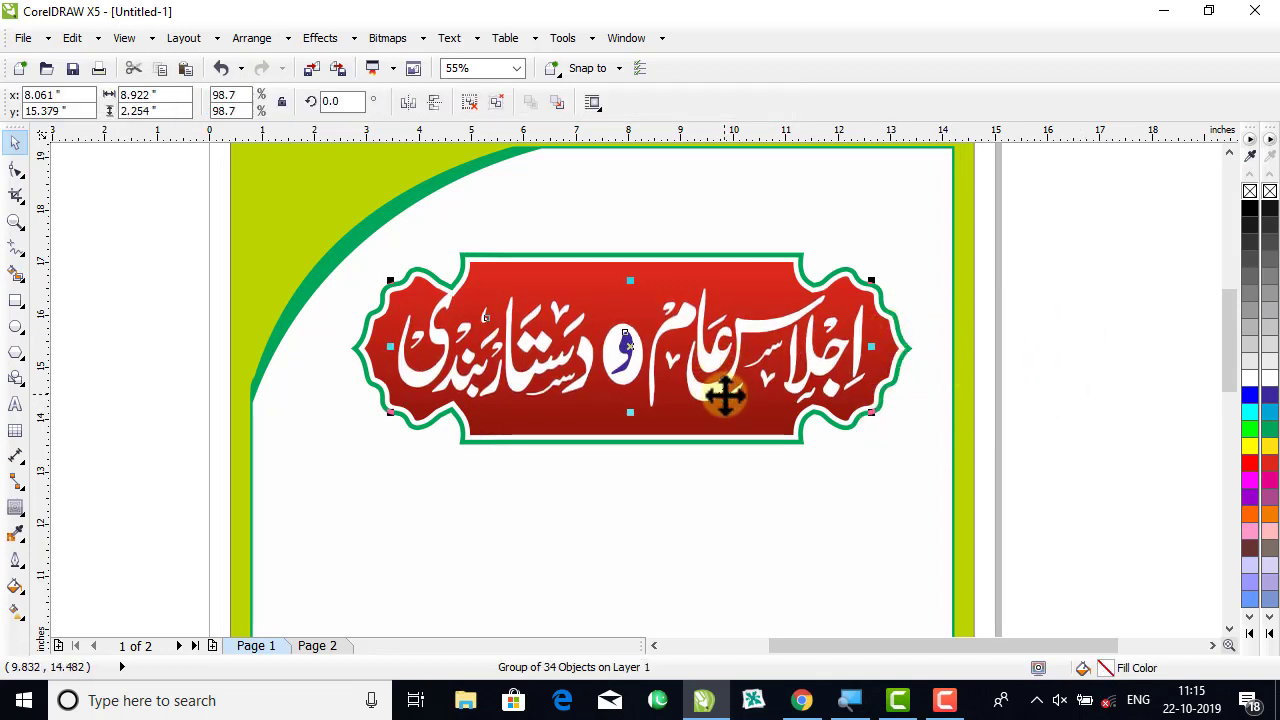
On page 2, fill the white subtitle line beneath the blue heading with red (R255 G0 B0).
click(317, 645)
drag(623, 300, 551, 331)
key(ctrl+z)
drag(1090, 218, 218, 372)
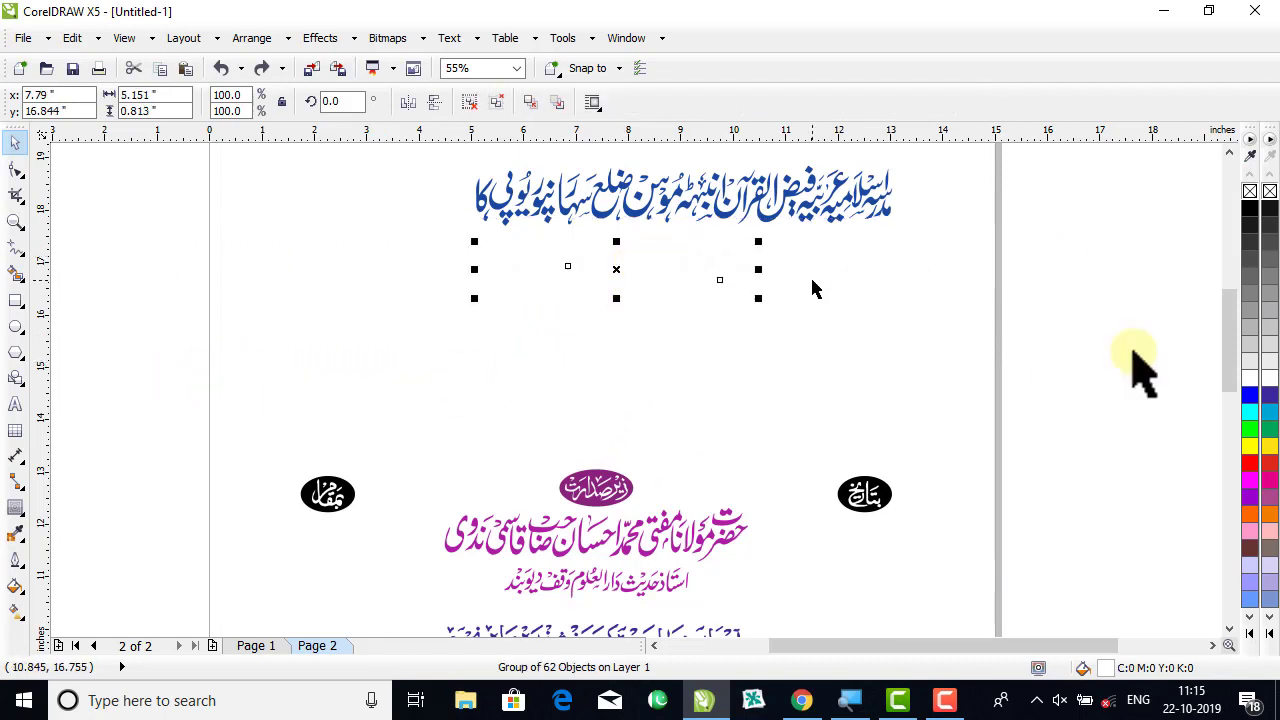
click(1249, 462)
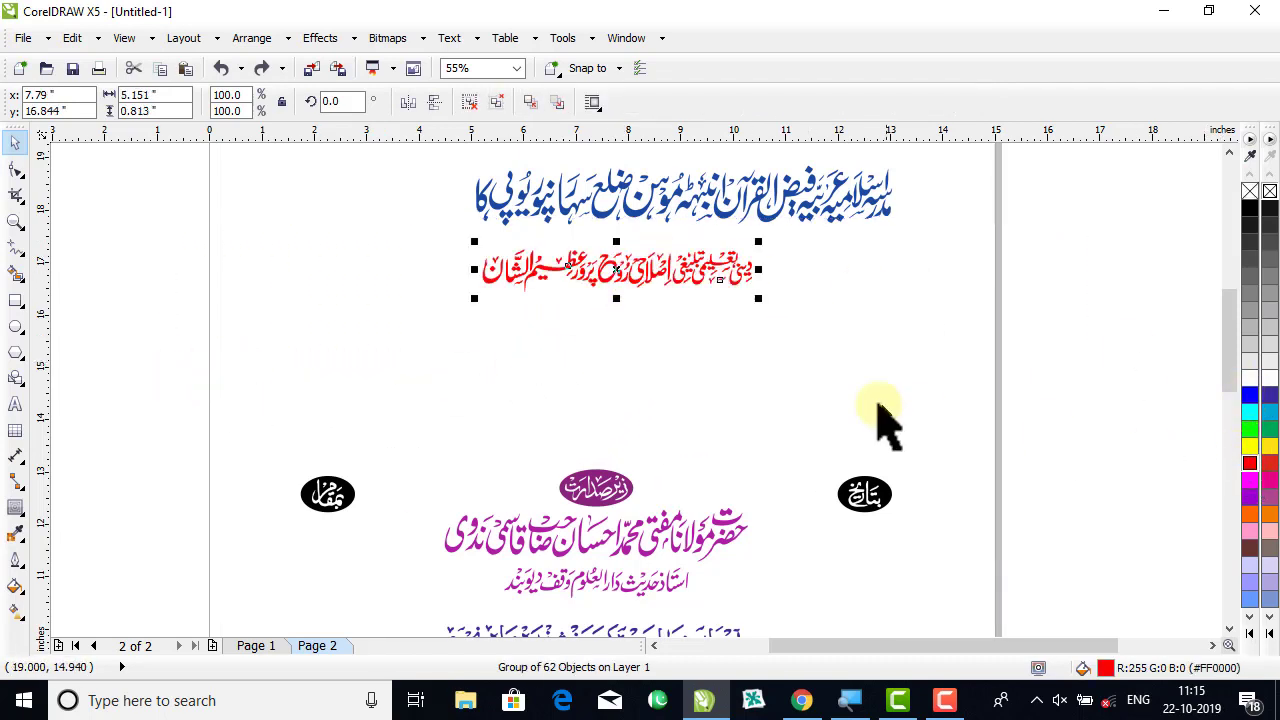
Transfer the blue heading and red subtitle from page 2 to page 1, placing the heading above the banner and the subtitle across its upper part.
shift+click(789, 200)
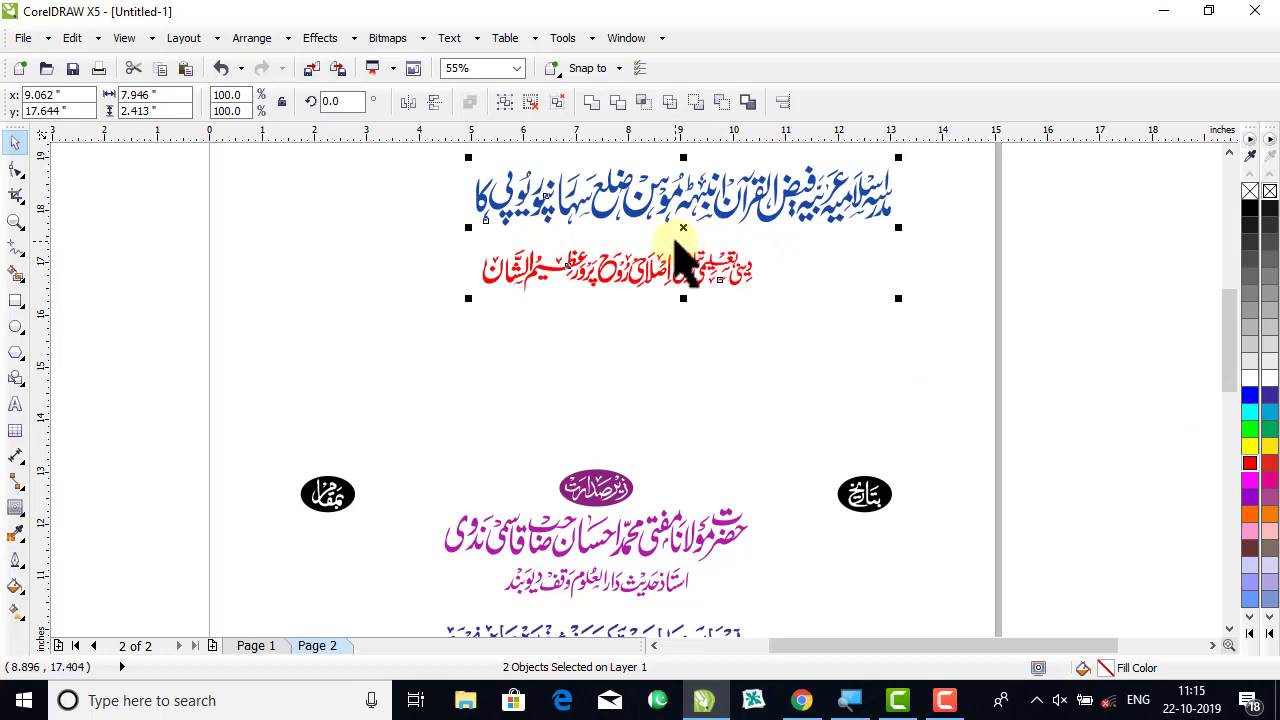
scroll(684, 245, down, 2)
drag(679, 236, 726, 220)
click(255, 646)
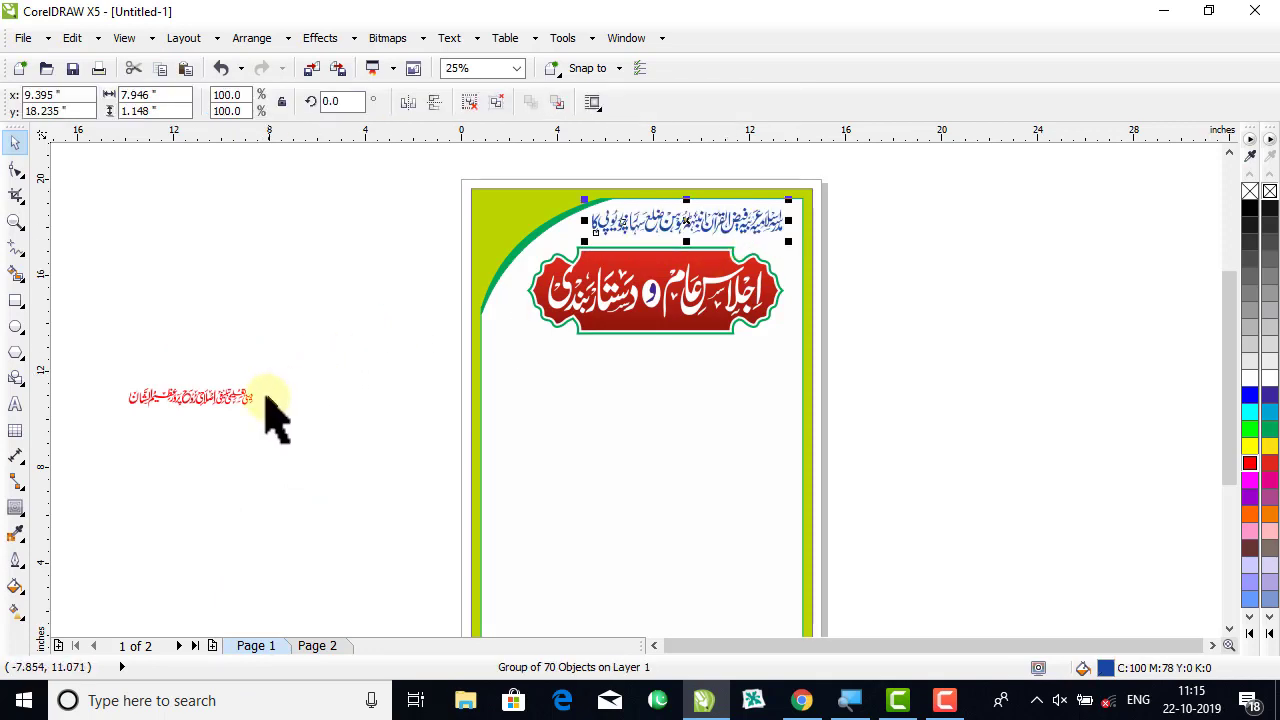
drag(249, 400, 704, 271)
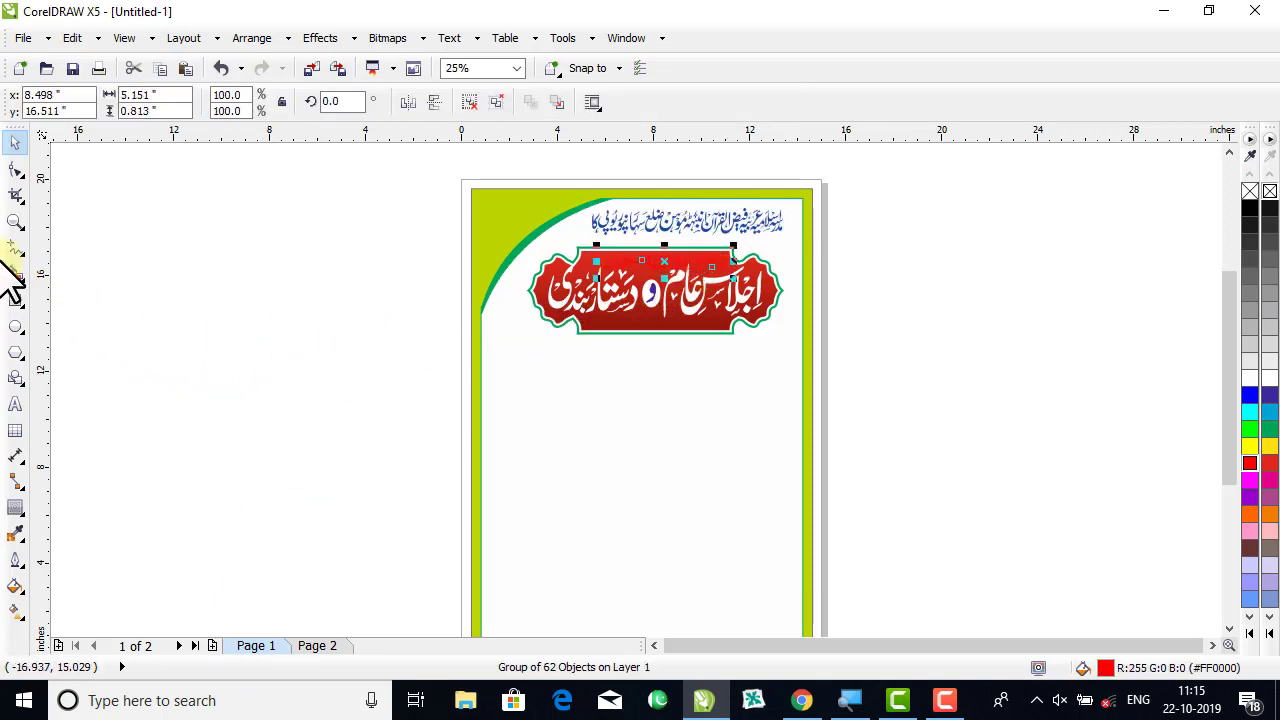
Center the red subtitle line horizontally on the red banner shape.
click(15, 221)
drag(320, 206, 816, 382)
drag(334, 237, 1151, 523)
click(15, 142)
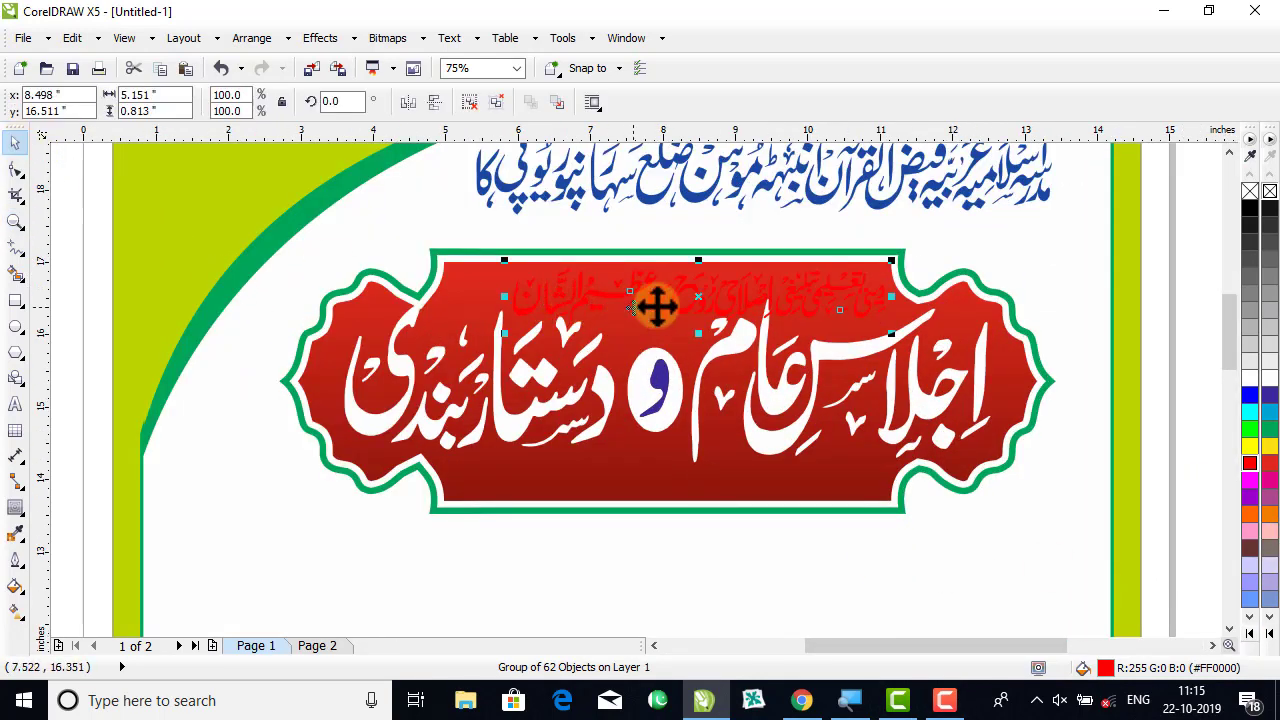
drag(704, 298, 688, 299)
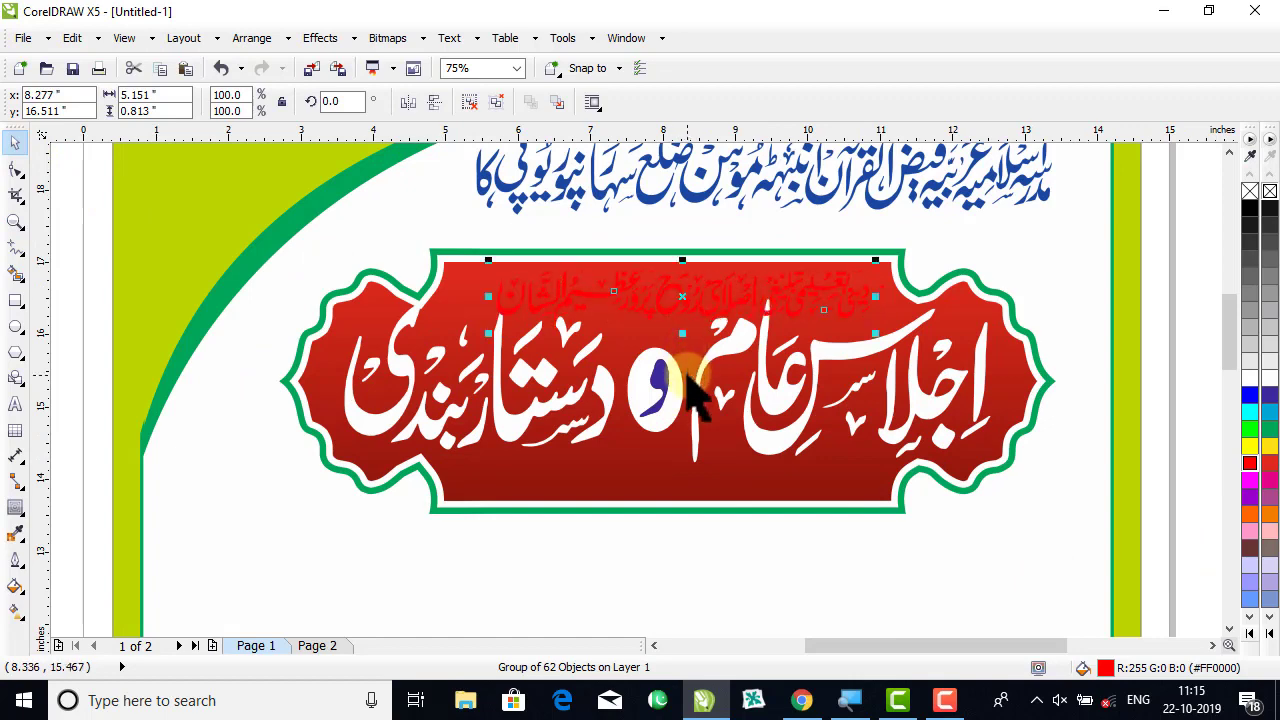
shift+click(648, 455)
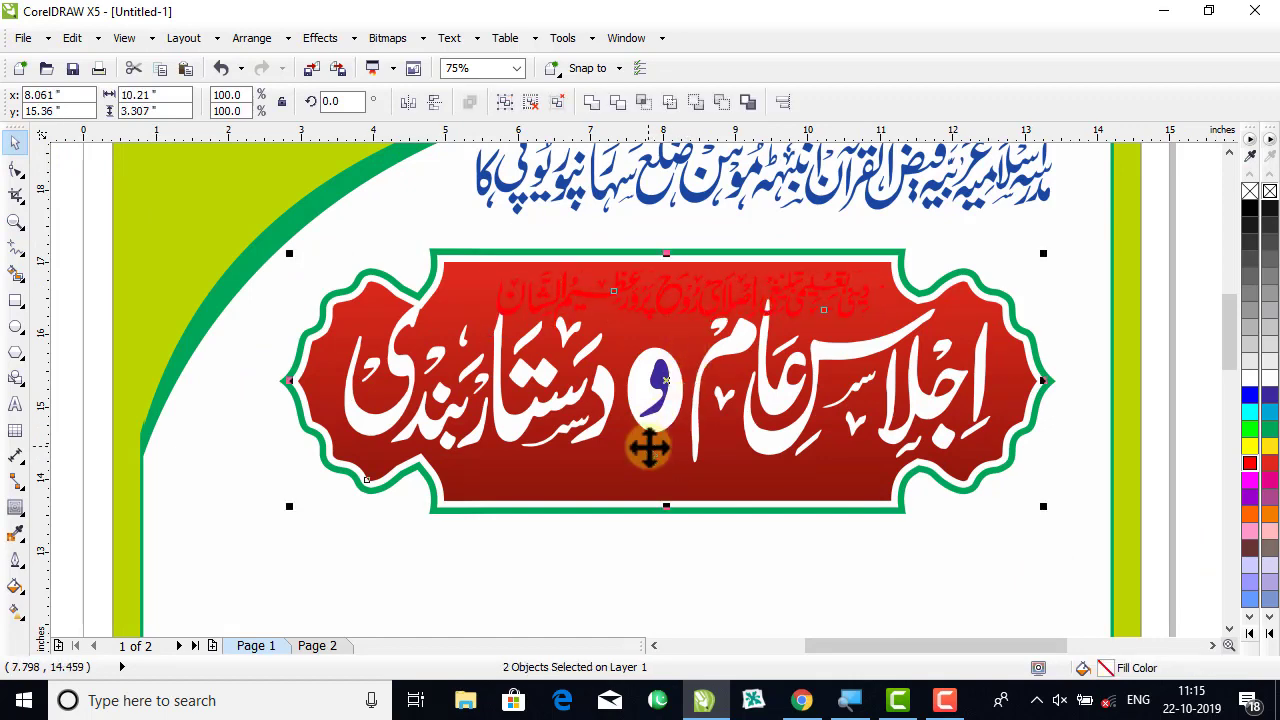
key(c)
click(1190, 305)
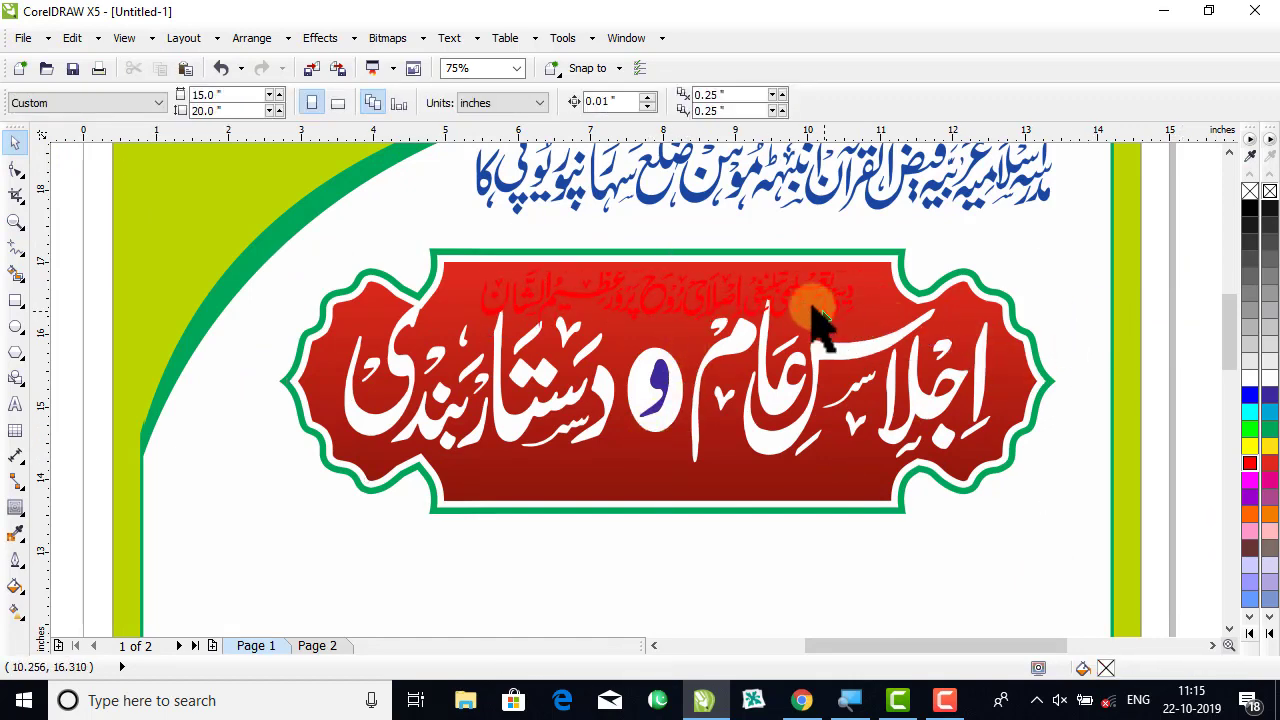
Shrink the red subtitle line to about 4 inches wide around its center and move it slightly up in the banner.
click(778, 403)
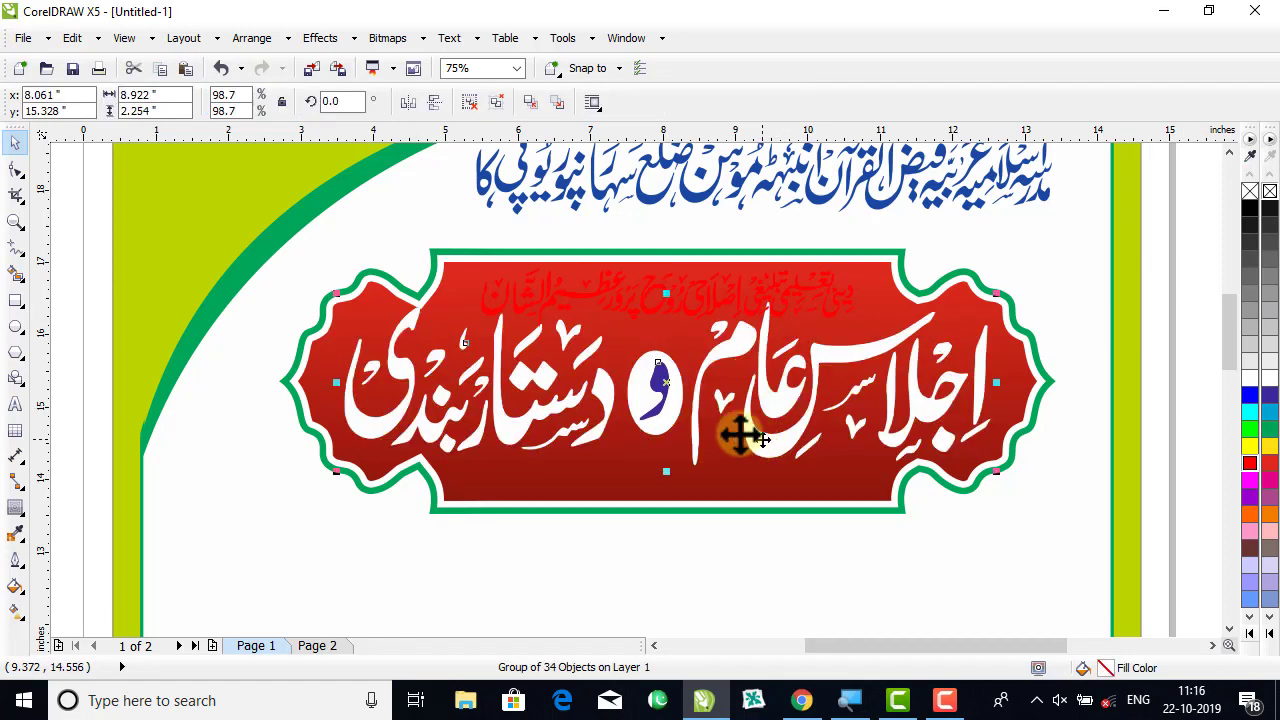
click(830, 308)
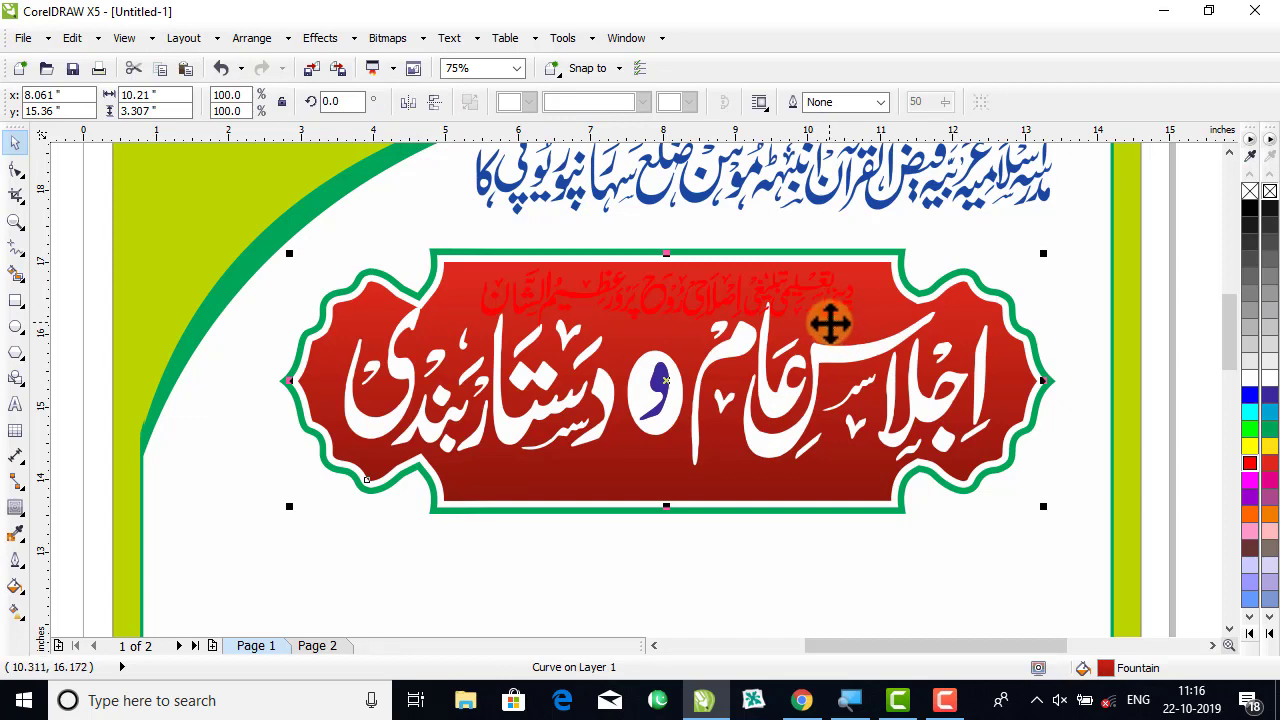
drag(1165, 200, 380, 365)
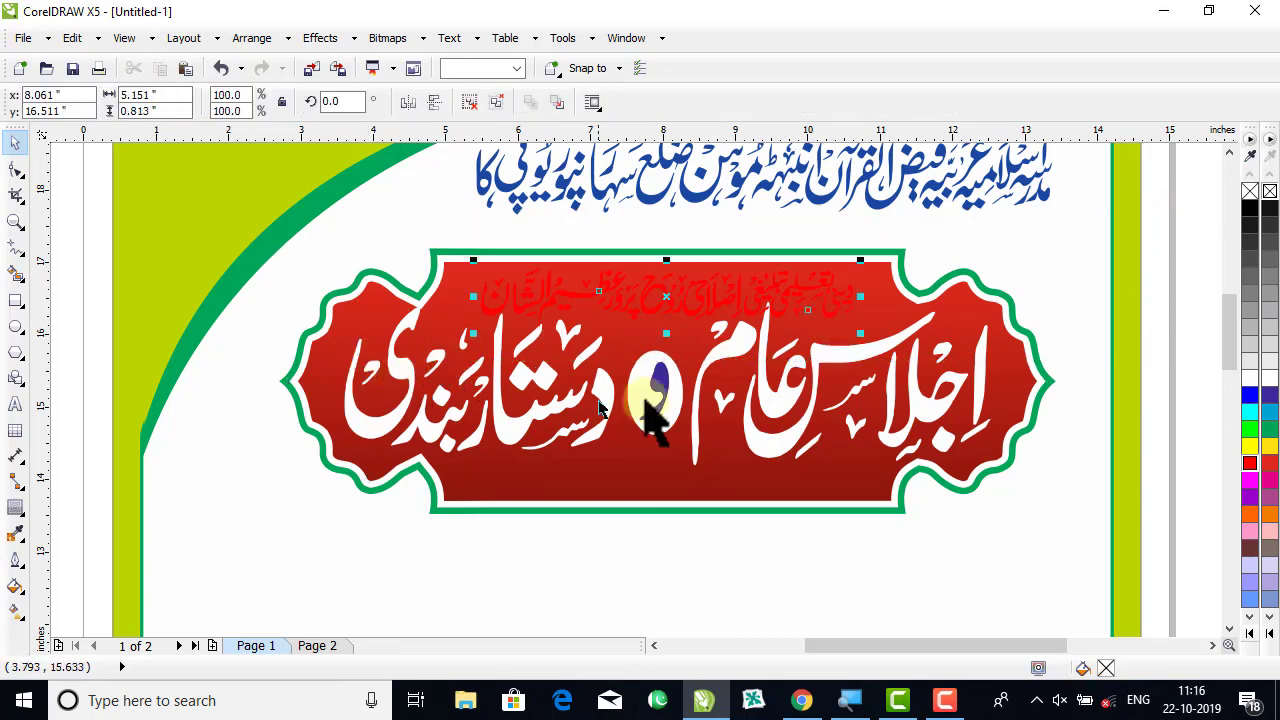
drag(856, 336, 818, 326)
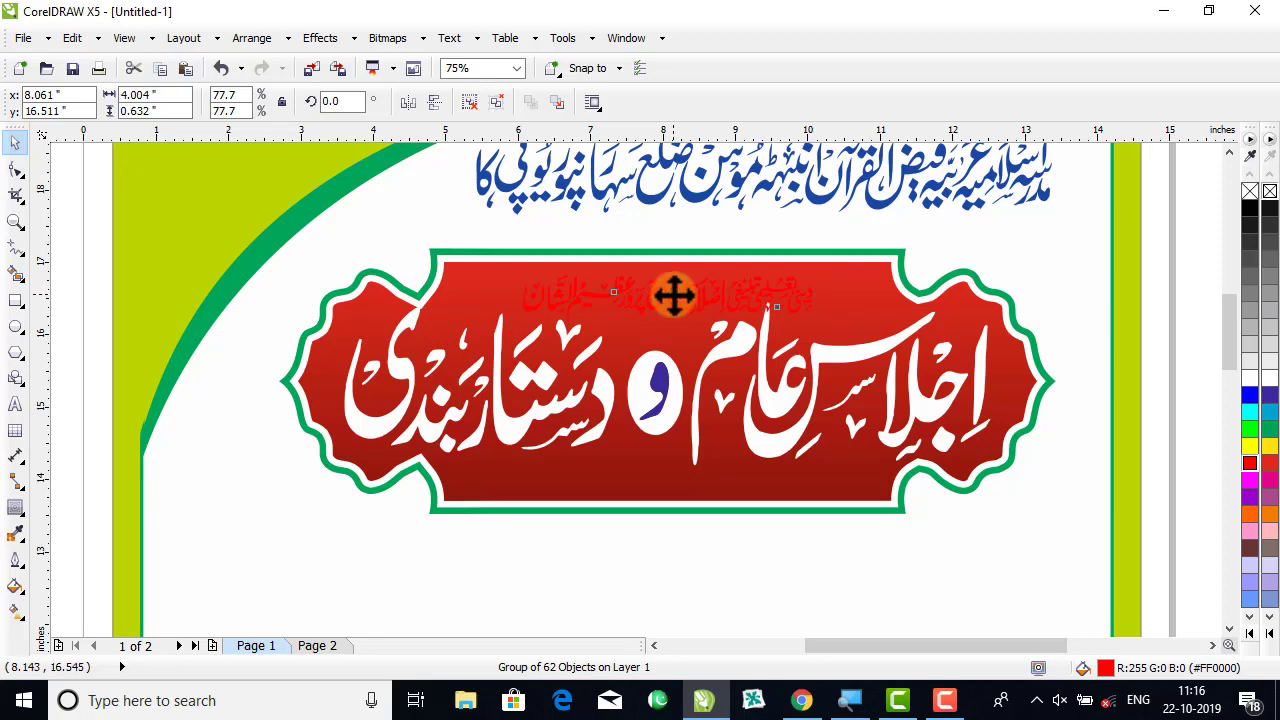
drag(674, 296, 674, 300)
Fill the subtitle line inside the banner with white.
click(1247, 379)
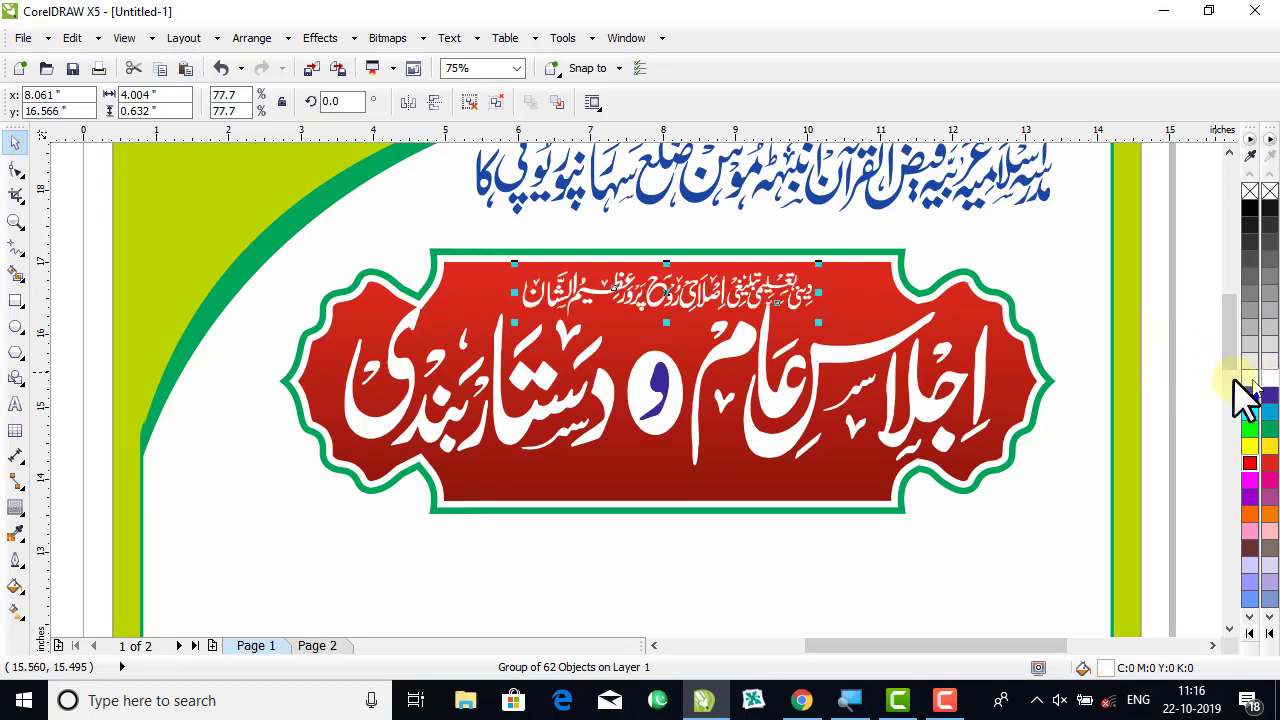
click(1177, 318)
click(752, 292)
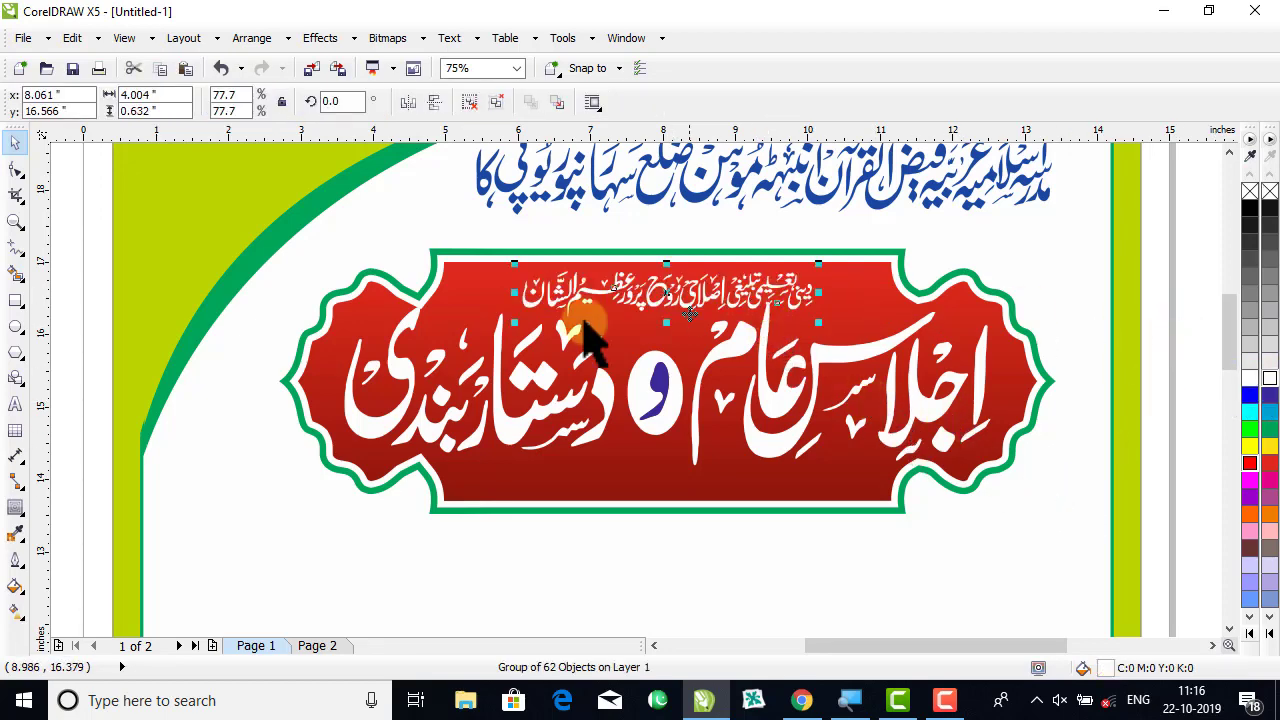
Shrink the white subtitle line to about 3.75 inches wide and raise it closer to the banner's upper edge.
click(15, 222)
drag(275, 196, 1058, 497)
click(15, 142)
click(863, 352)
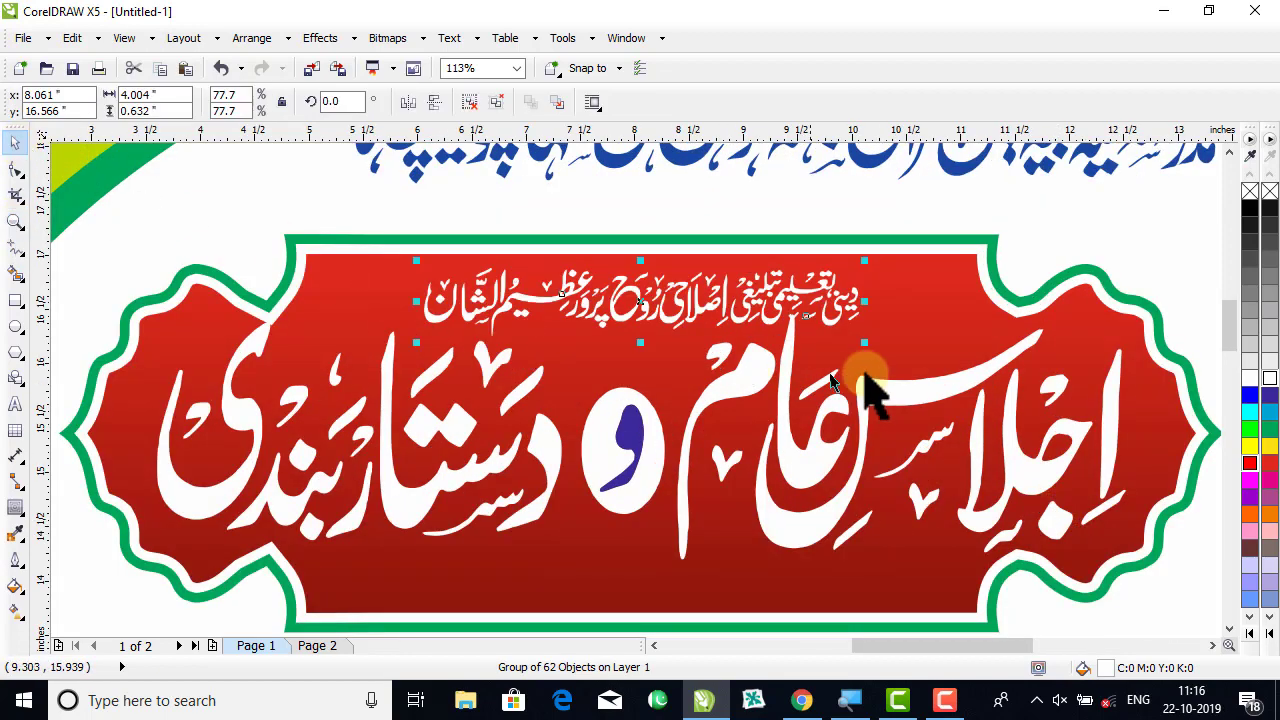
drag(863, 346, 849, 343)
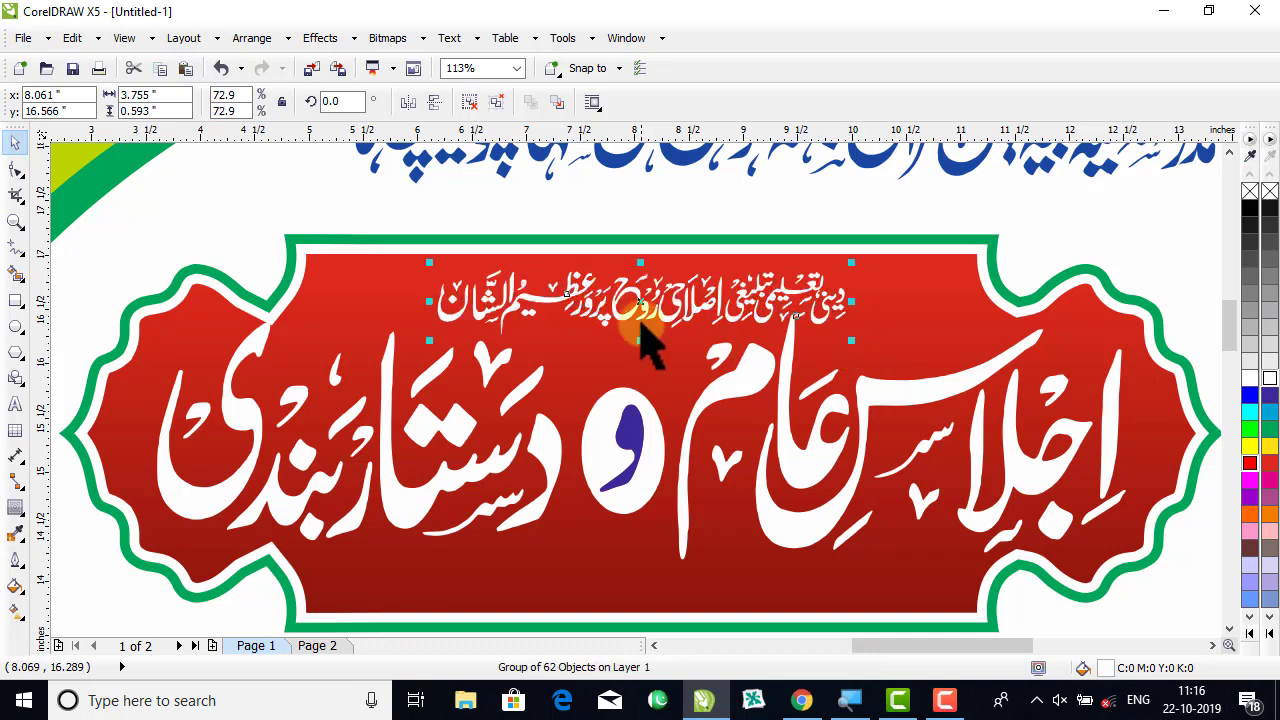
drag(645, 307, 645, 300)
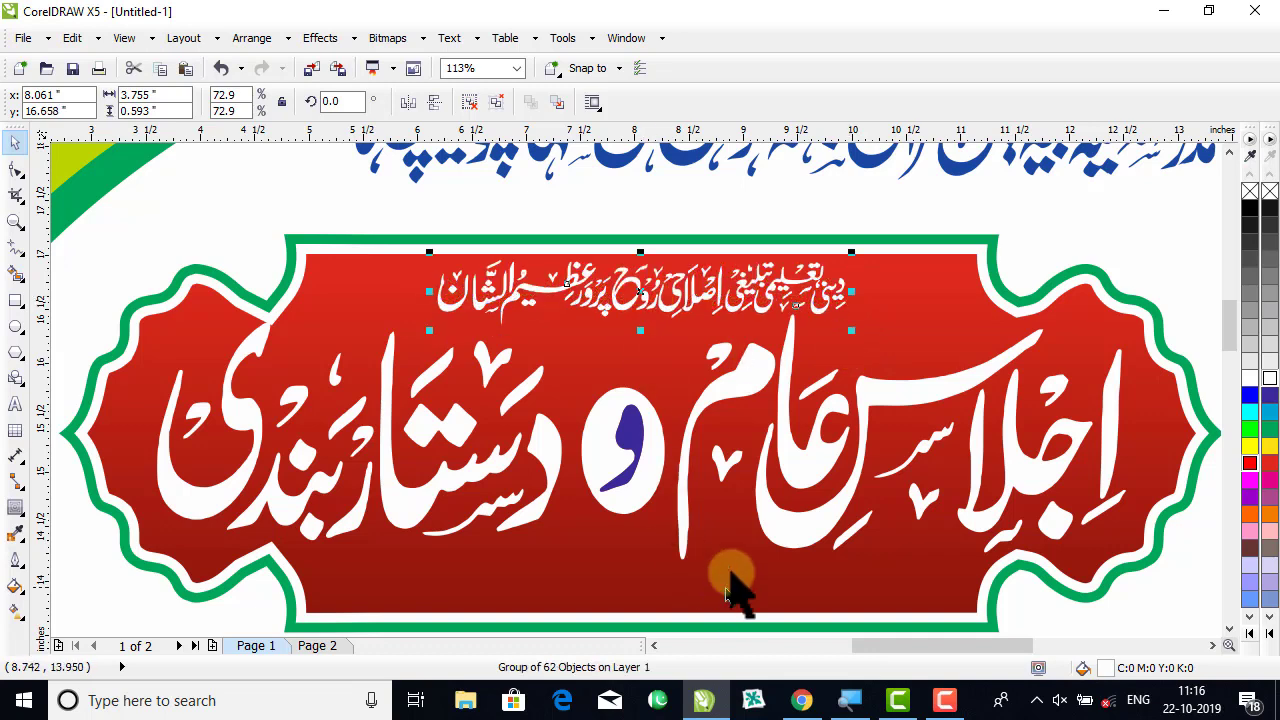
Shrink the title lettering to about 8.5 inches wide and fine-tune the vertical positions of title and subtitle inside the banner.
click(845, 545)
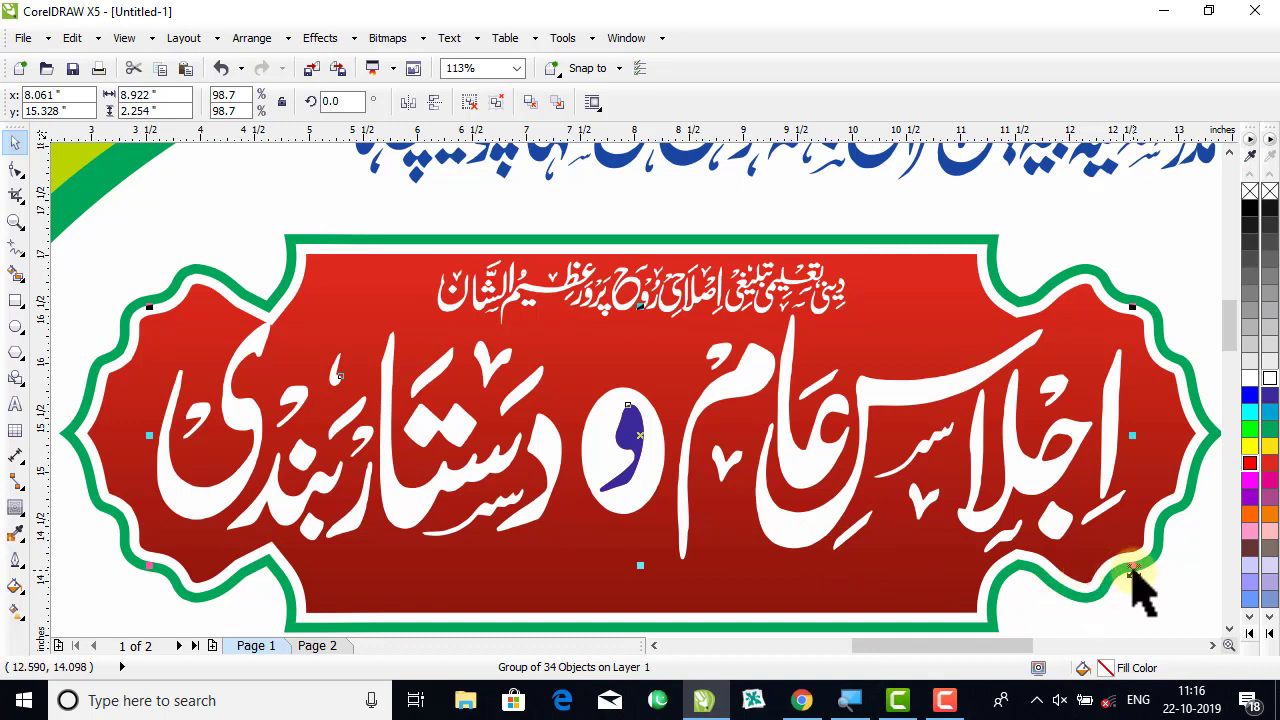
drag(1133, 572, 1094, 569)
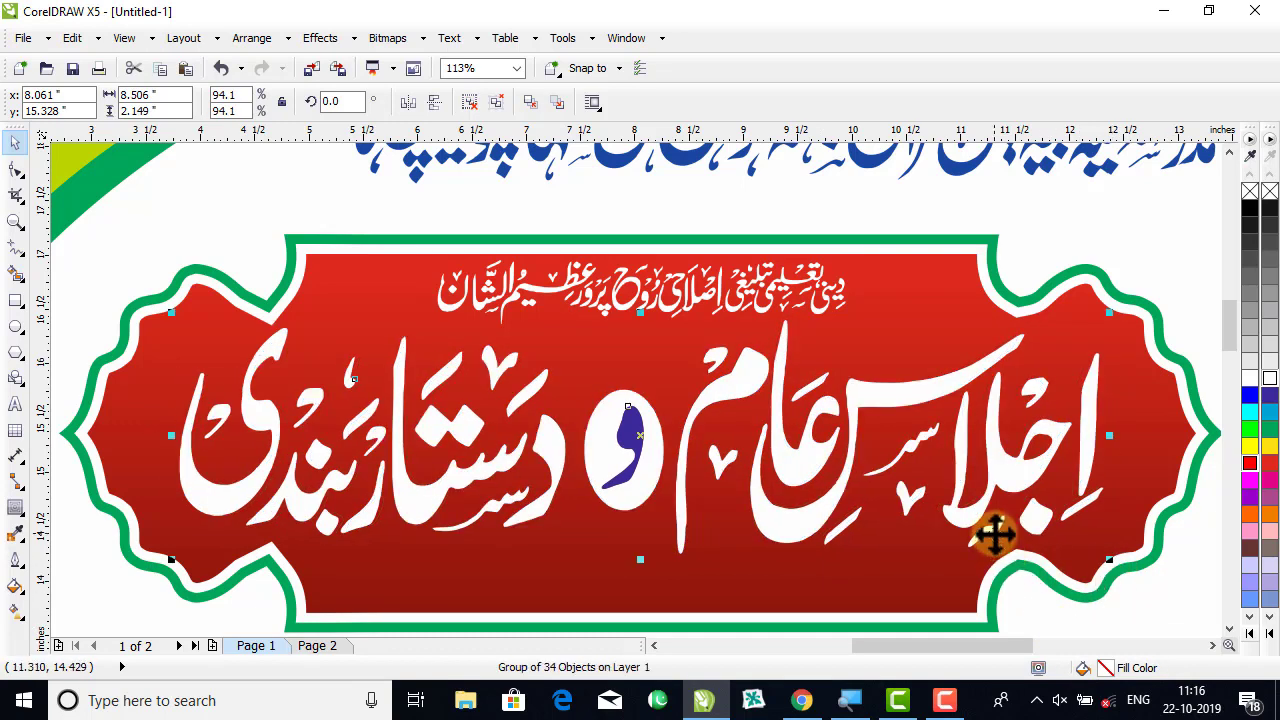
drag(995, 543, 990, 505)
mouse_move(846, 323)
mouse_down()
mouse_move(818, 318)
mouse_move(846, 319)
mouse_up()
key(shift+F4)
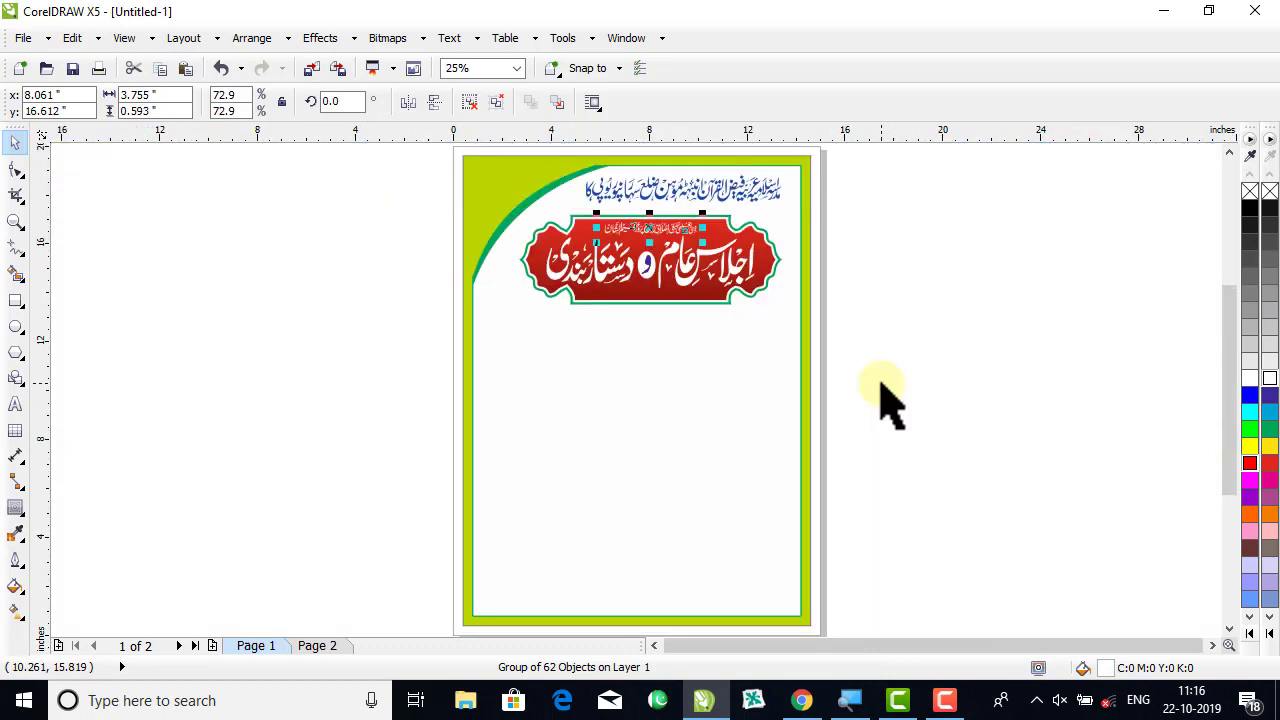
click(952, 310)
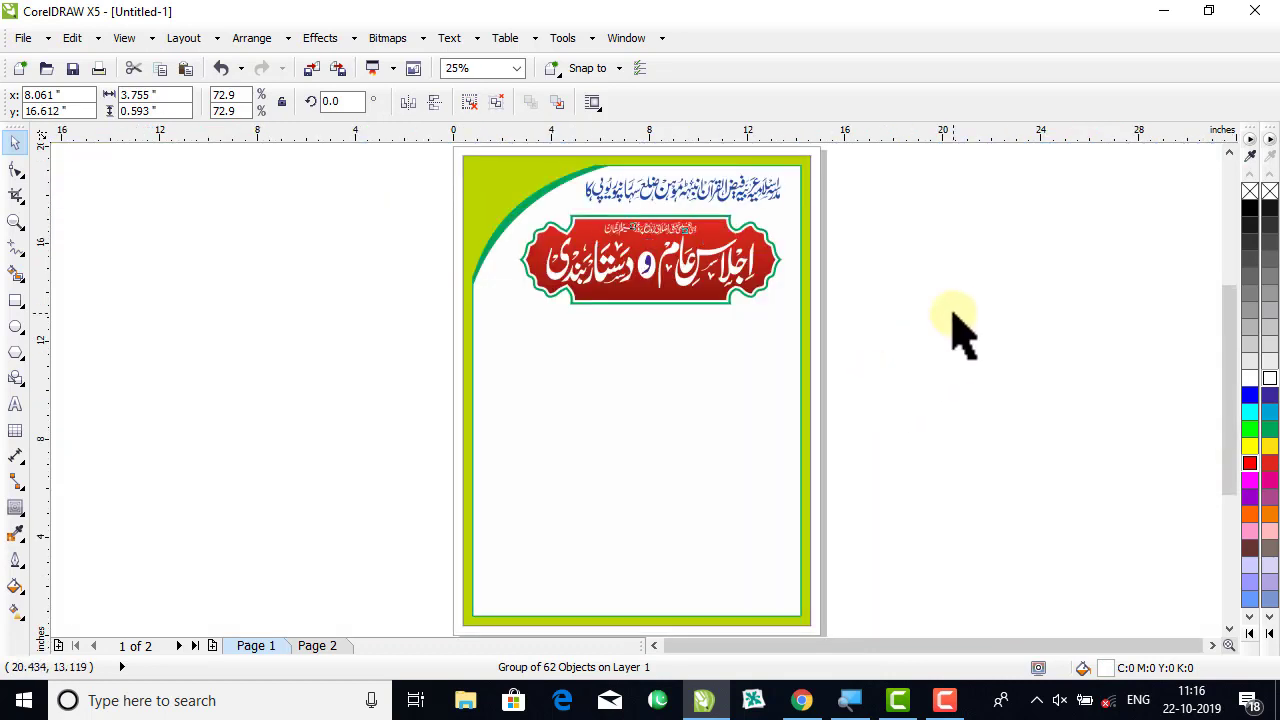
Place a copy of the banner's green outline shape directly below the red banner.
click(15, 221)
drag(379, 164, 914, 401)
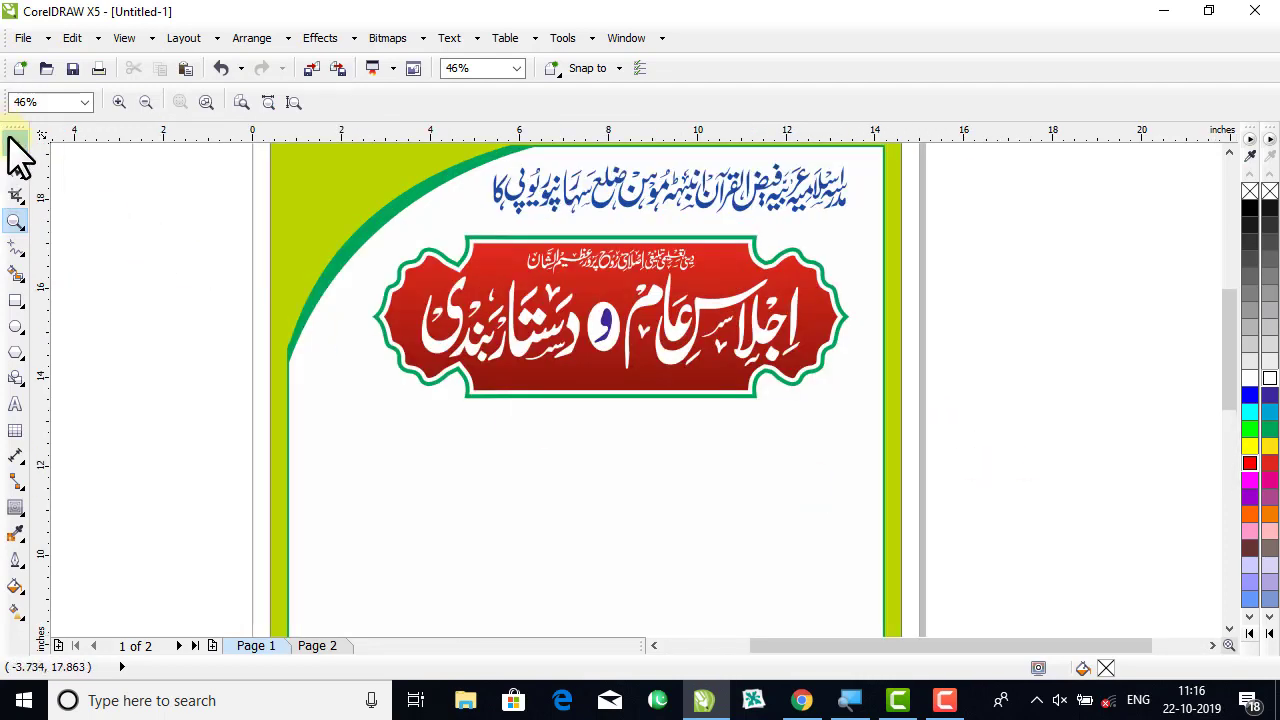
click(15, 145)
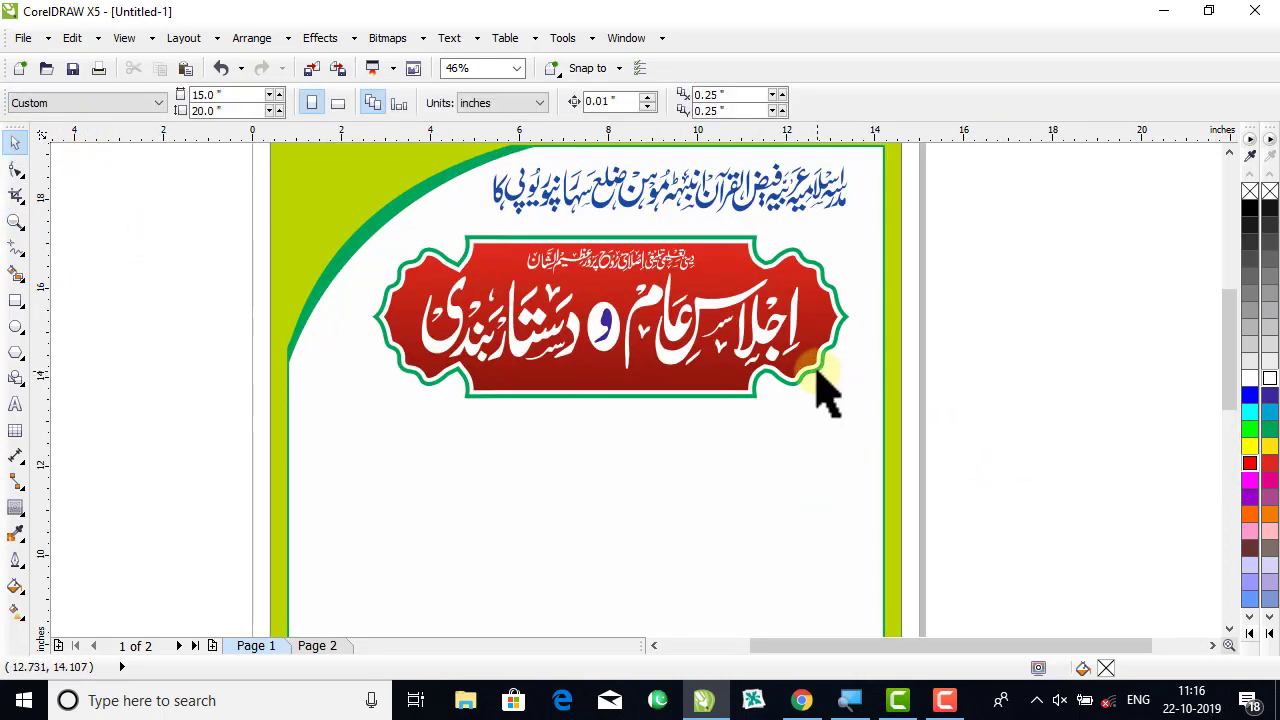
drag(818, 380, 810, 548)
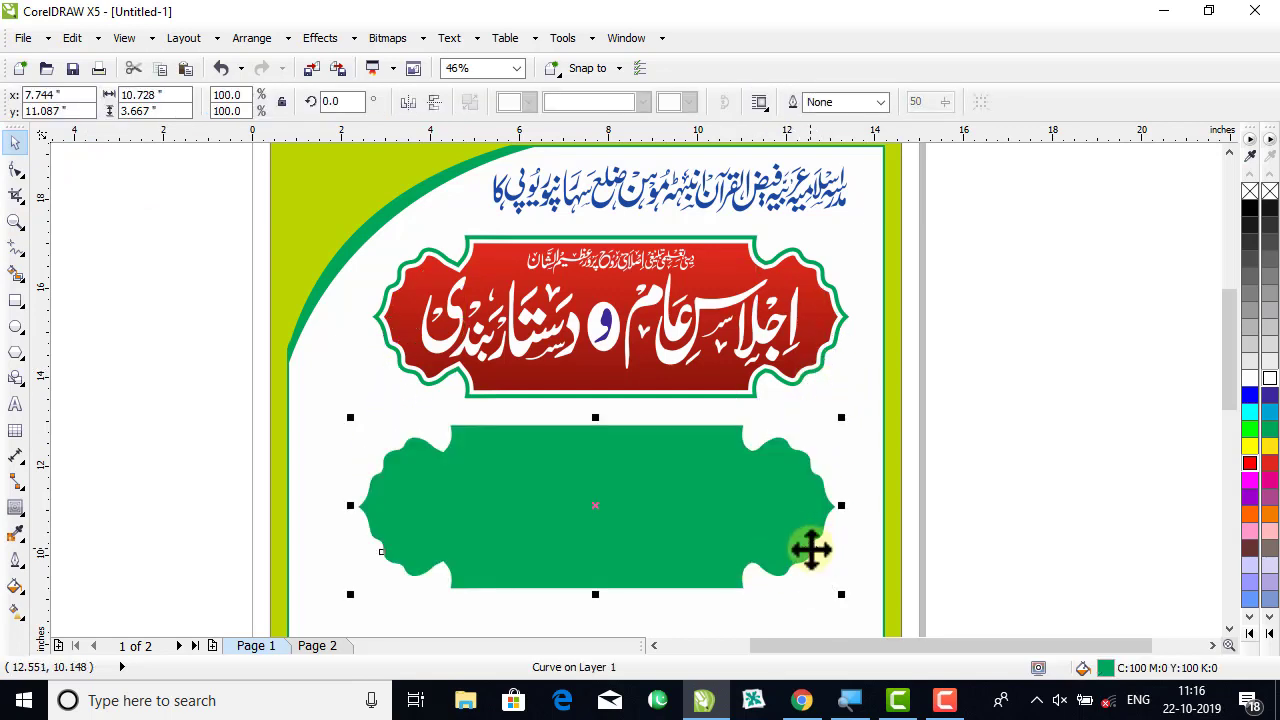
Shrink the green copy to about 6.3 inches wide and place a duplicate of it outside the page.
drag(843, 598, 746, 583)
drag(660, 533, 1054, 492)
drag(560, 491, 557, 503)
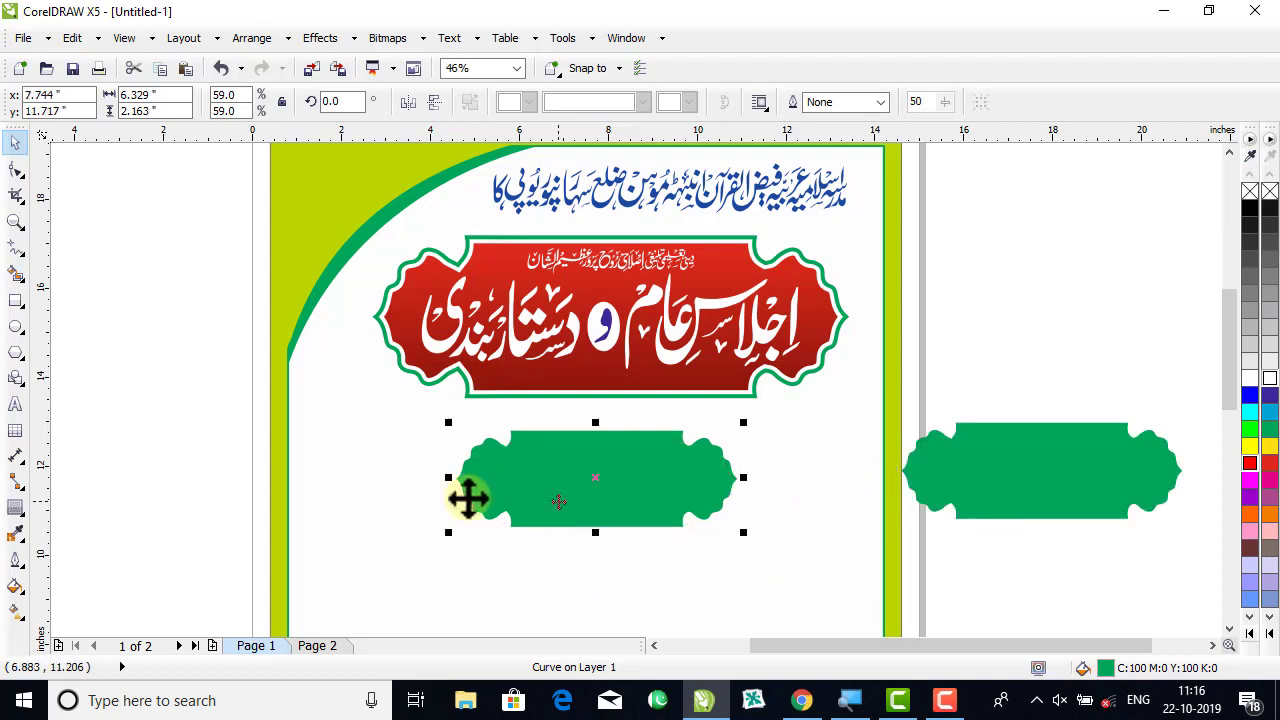
click(73, 356)
Draw a rectangle of about 7 by 2.74 inches around the green shape below the banner.
click(15, 300)
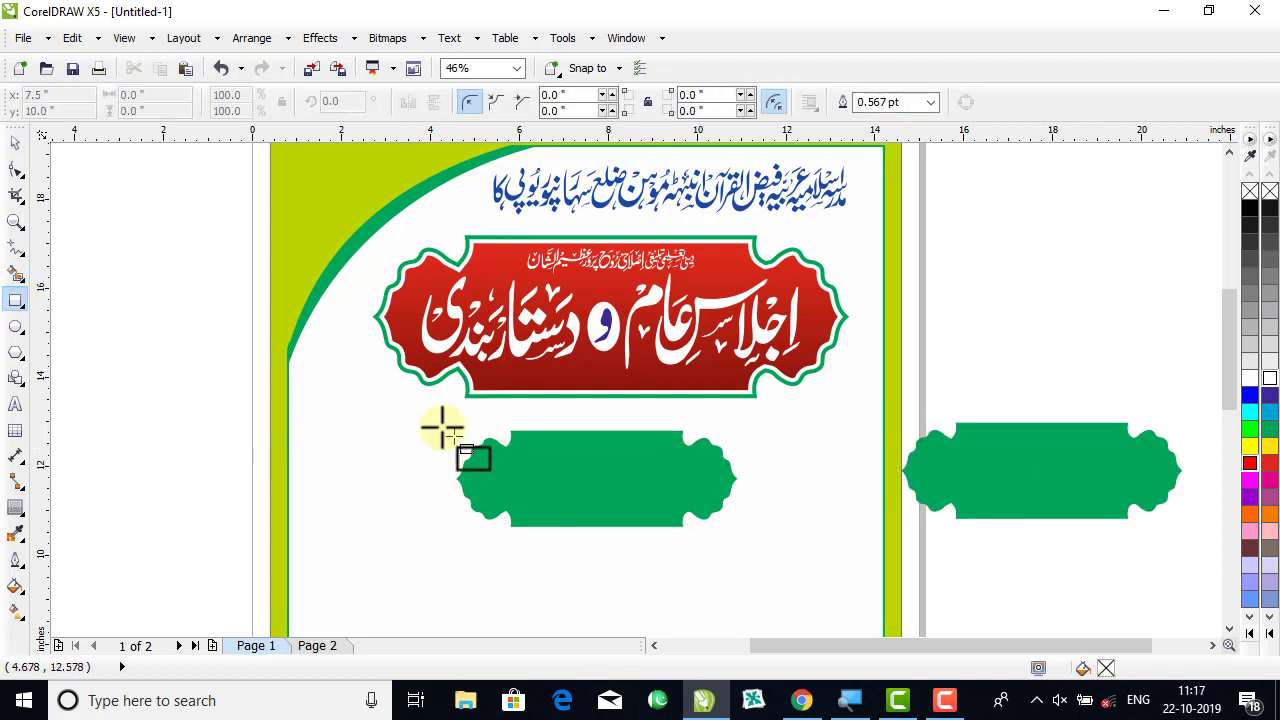
drag(438, 424, 751, 545)
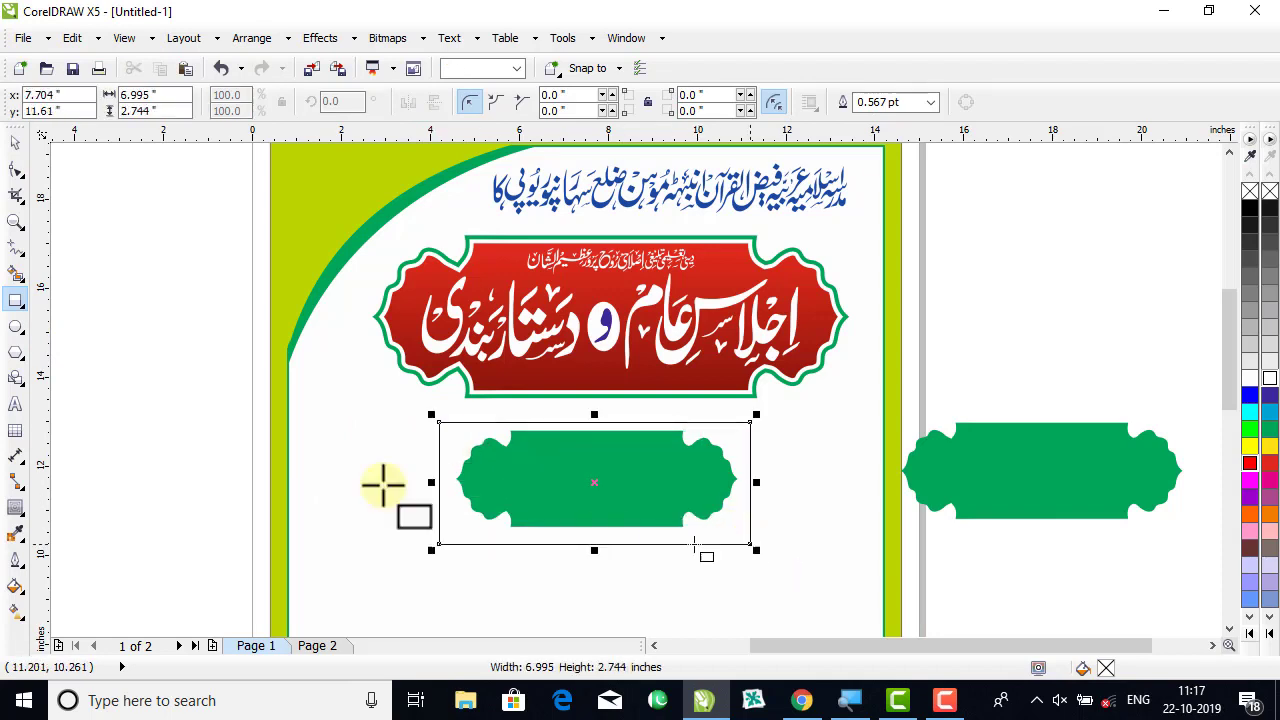
click(18, 145)
click(114, 253)
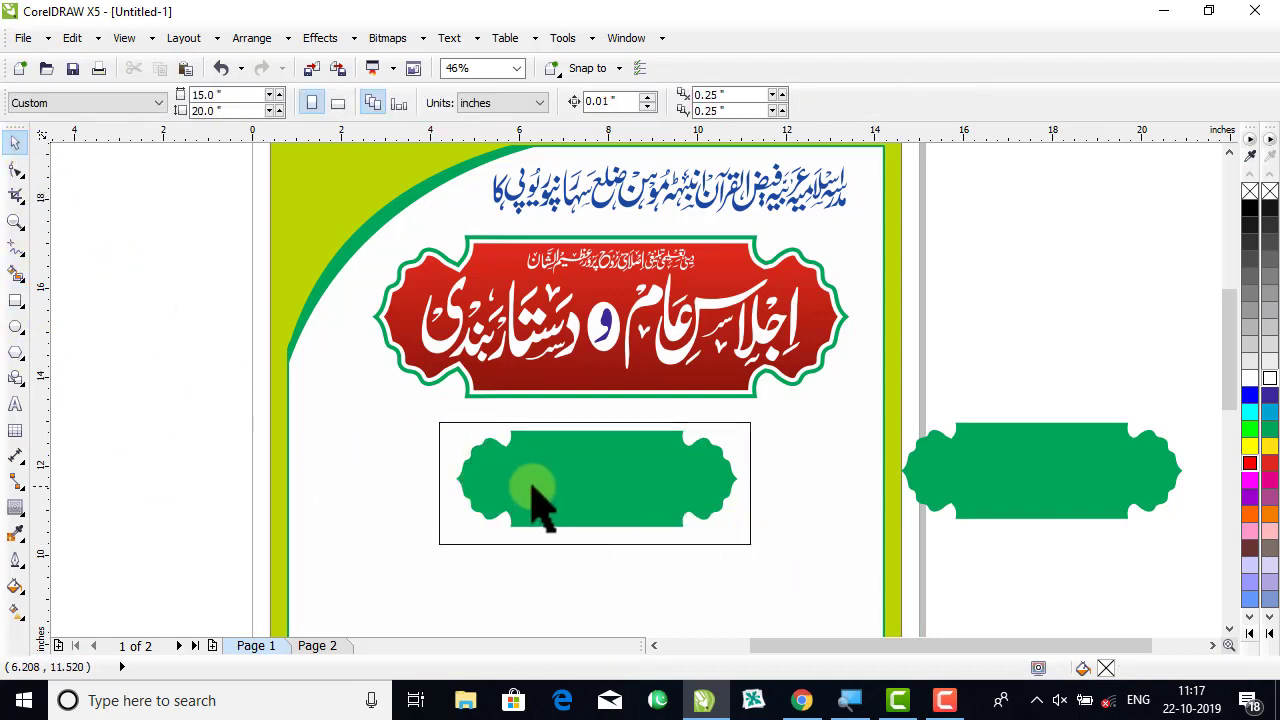
Widen the rectangle around the green shape to about 7.94 inches, keeping its center.
click(735, 535)
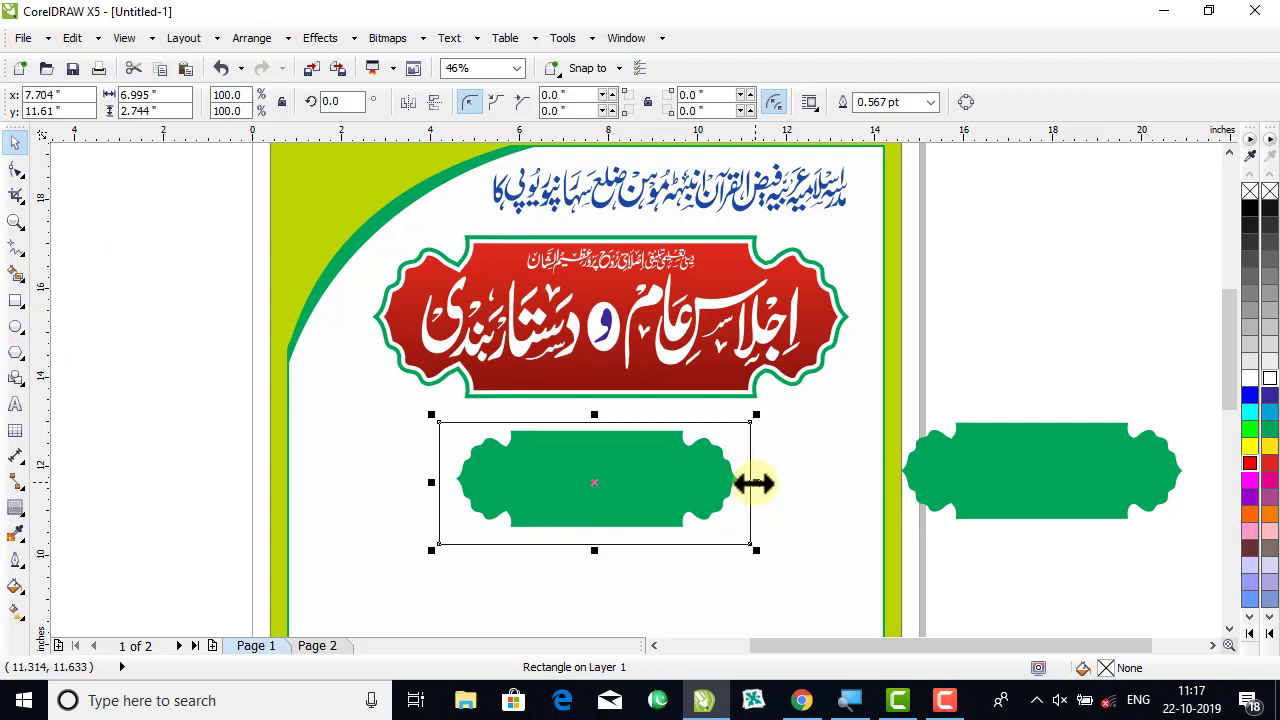
drag(755, 483, 777, 483)
click(1015, 560)
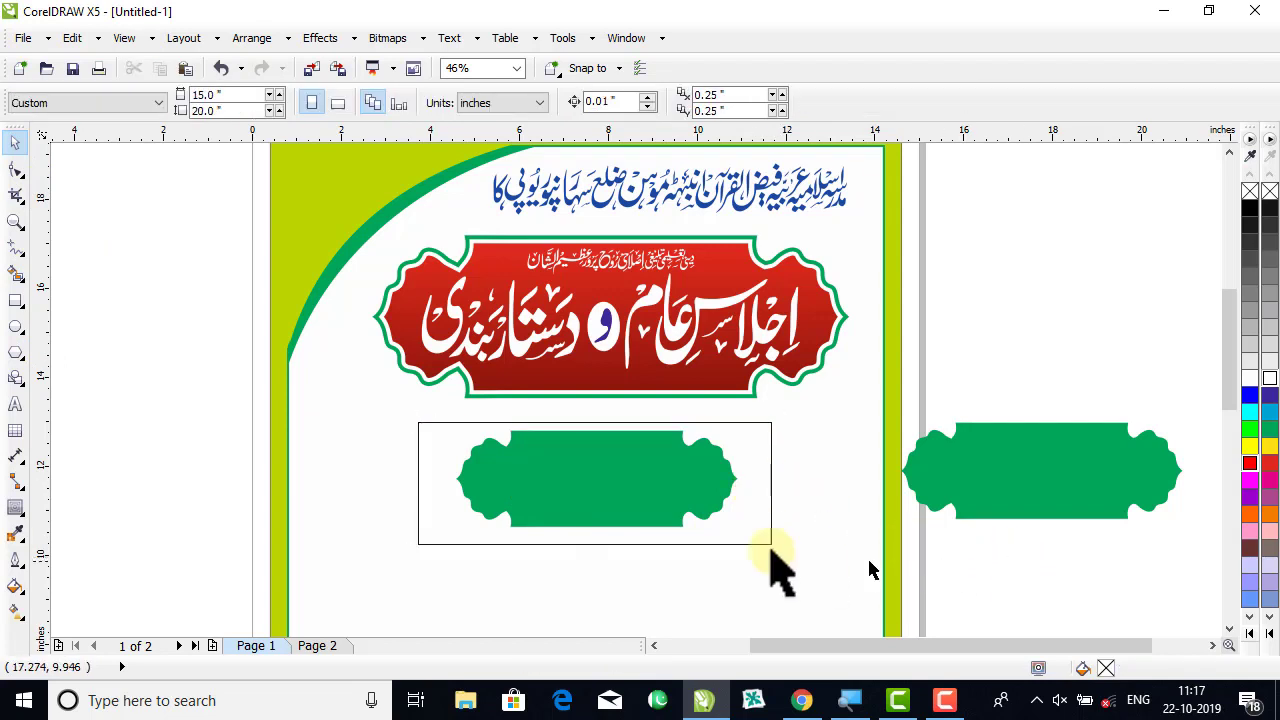
click(638, 491)
click(1071, 591)
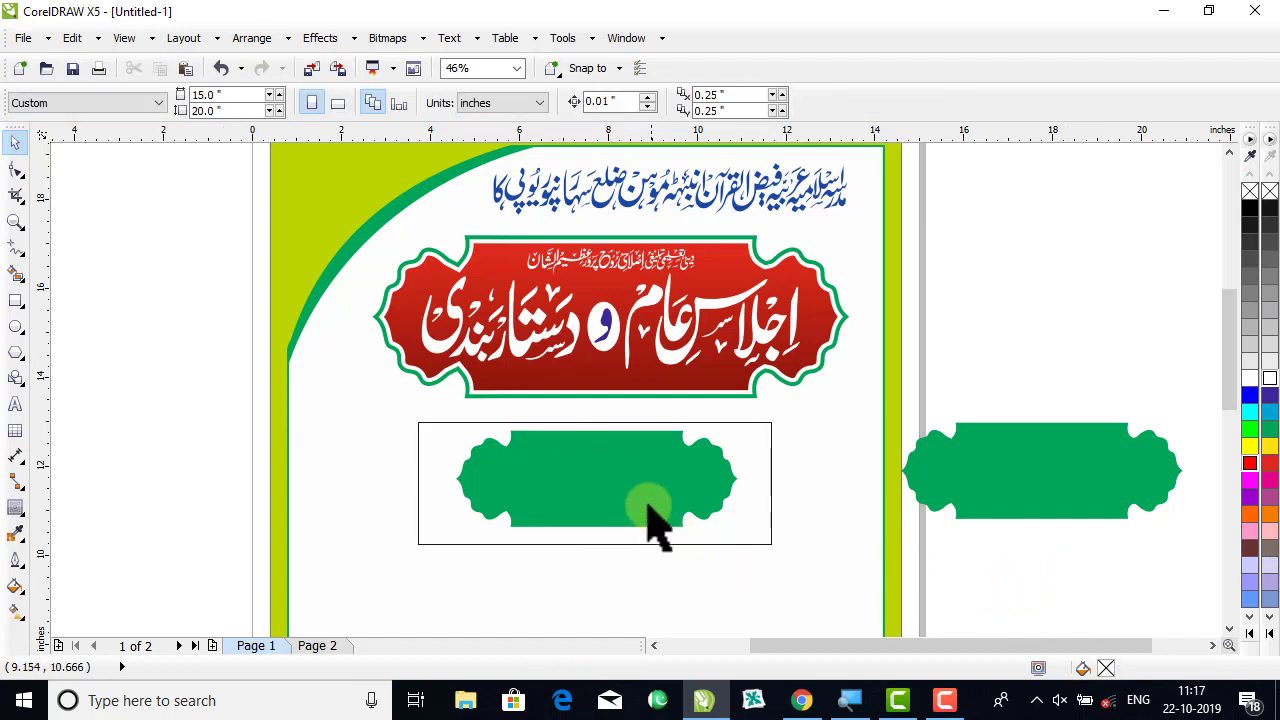
click(657, 523)
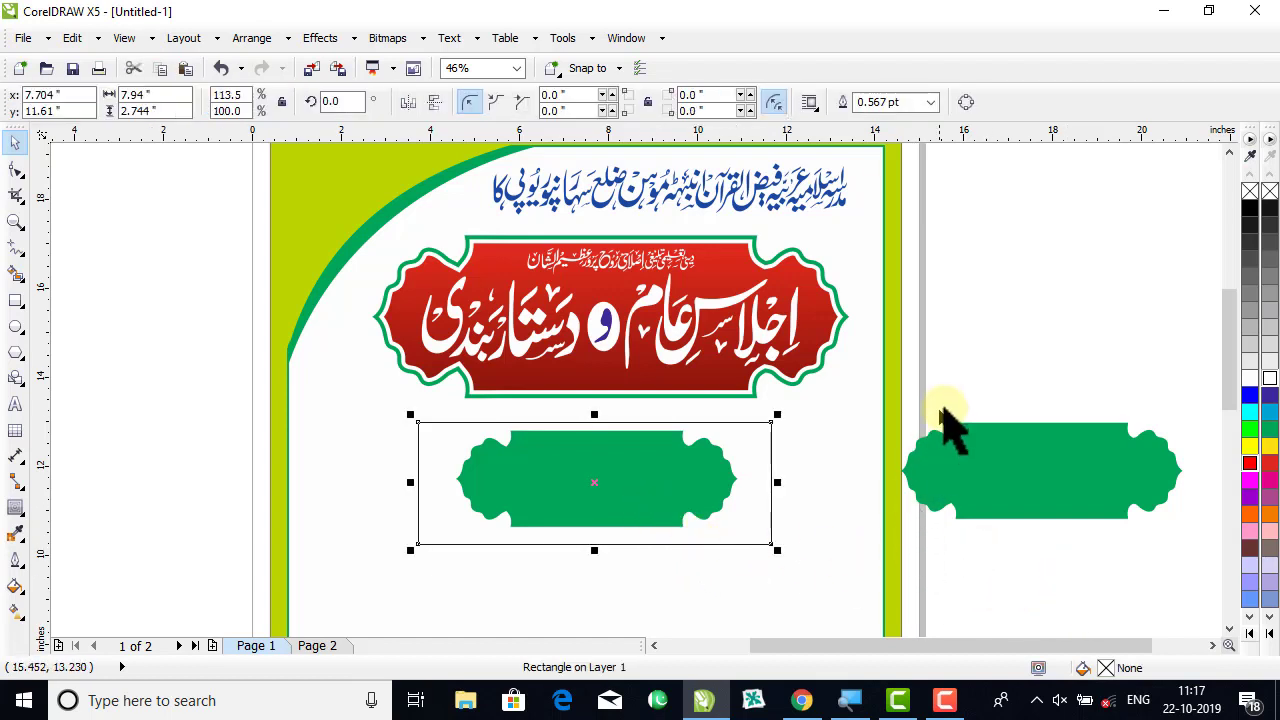
Enlarge the green shape to about 7.36 inches wide and center it on the surrounding rectangle.
drag(935, 366, 428, 542)
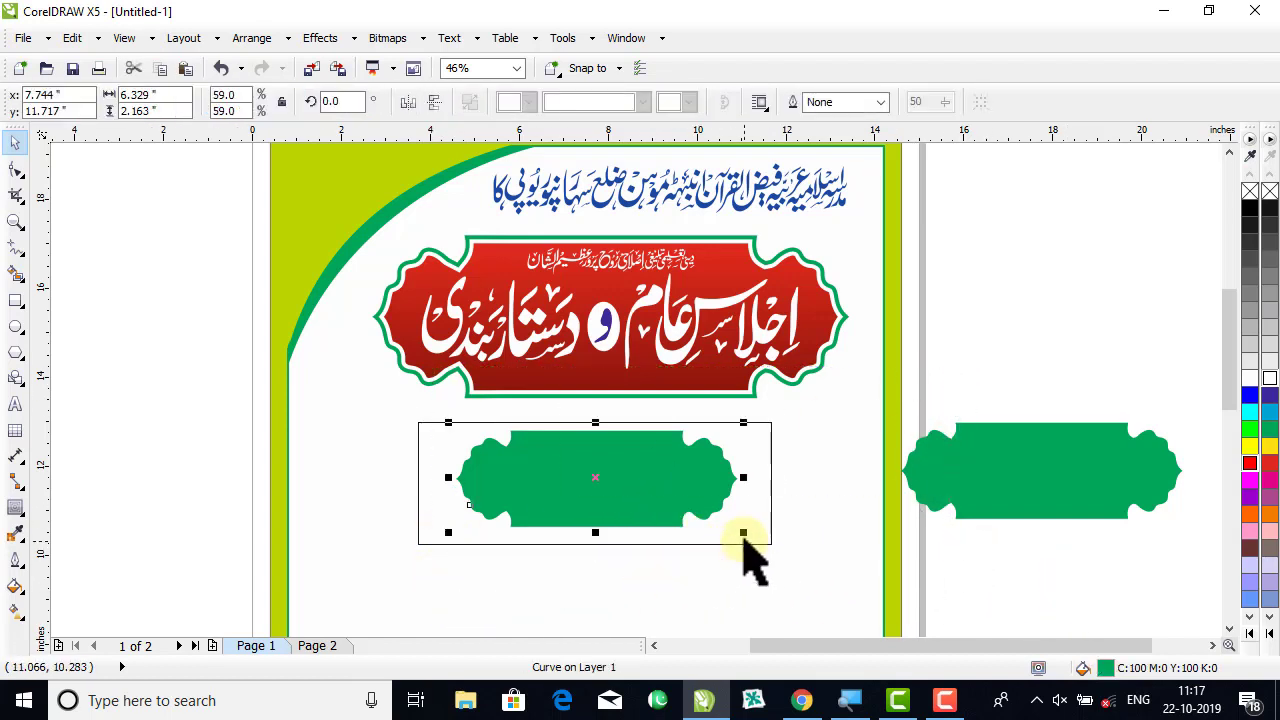
drag(745, 537, 771, 562)
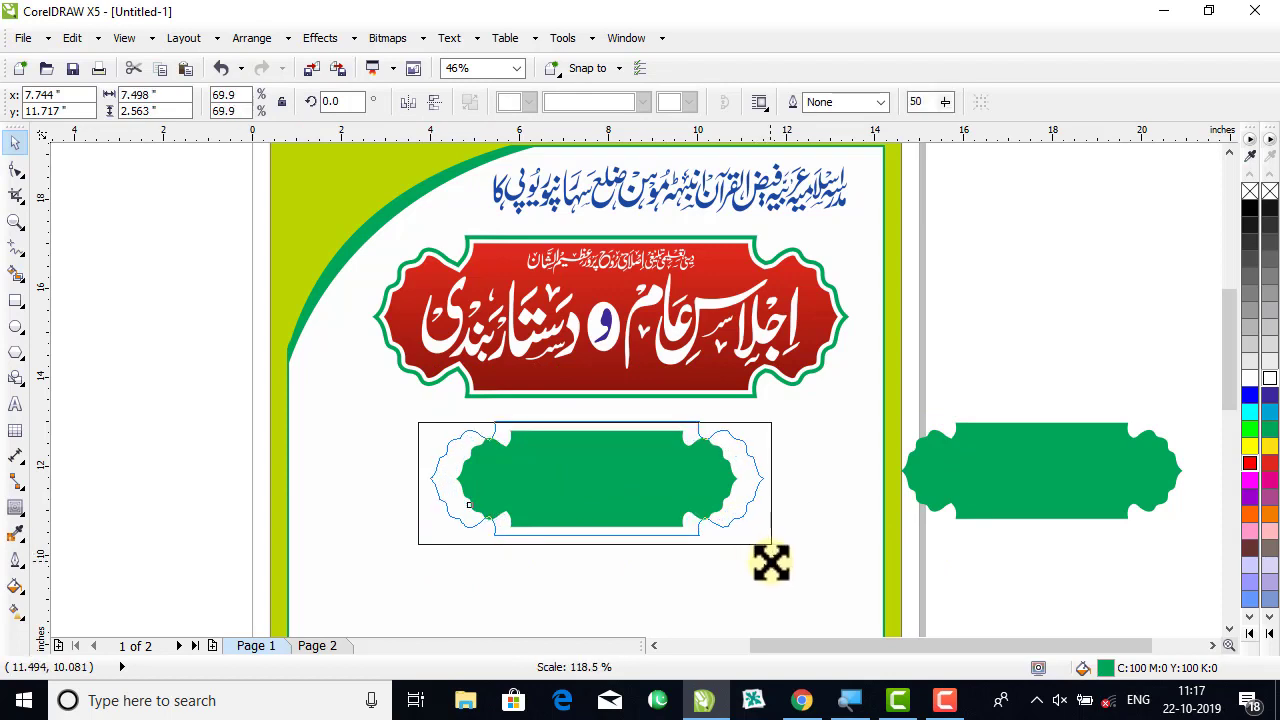
drag(771, 562, 764, 562)
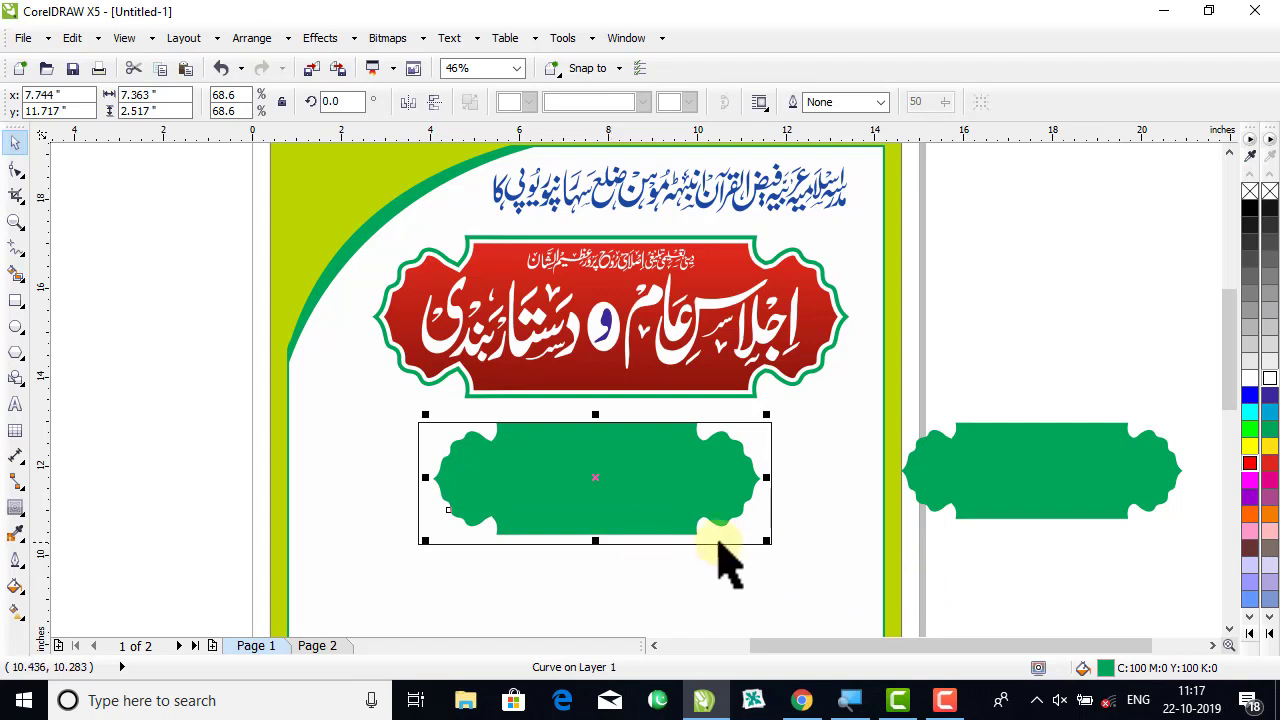
shift+click(722, 543)
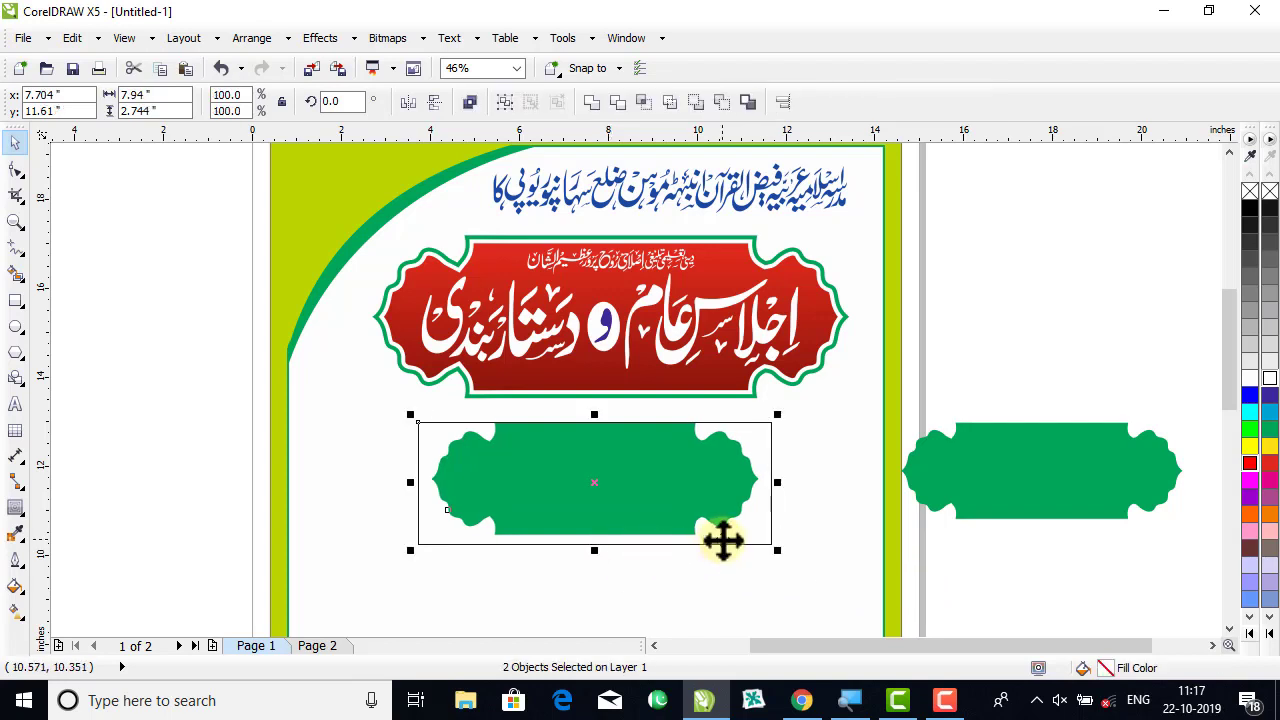
click(985, 585)
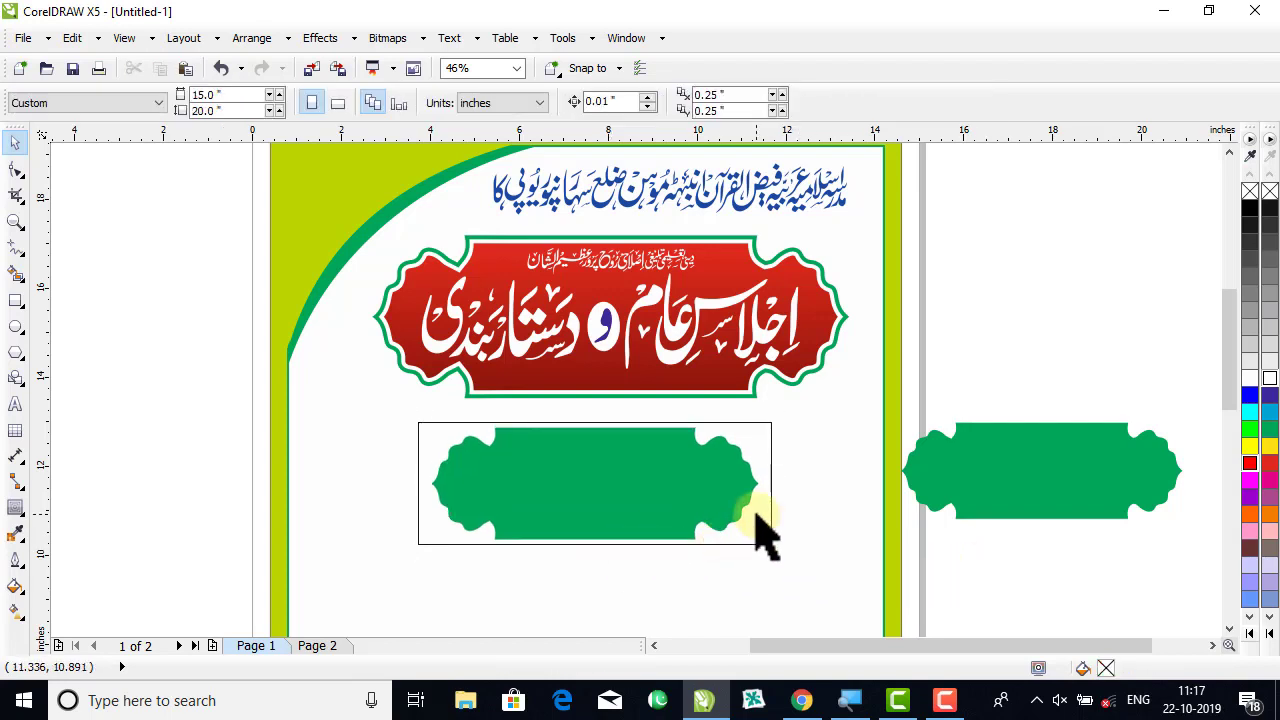
Resize the rectangle around its center to about 7.67 inches wide and 2.96 inches high.
click(770, 515)
drag(777, 483, 766, 487)
click(945, 570)
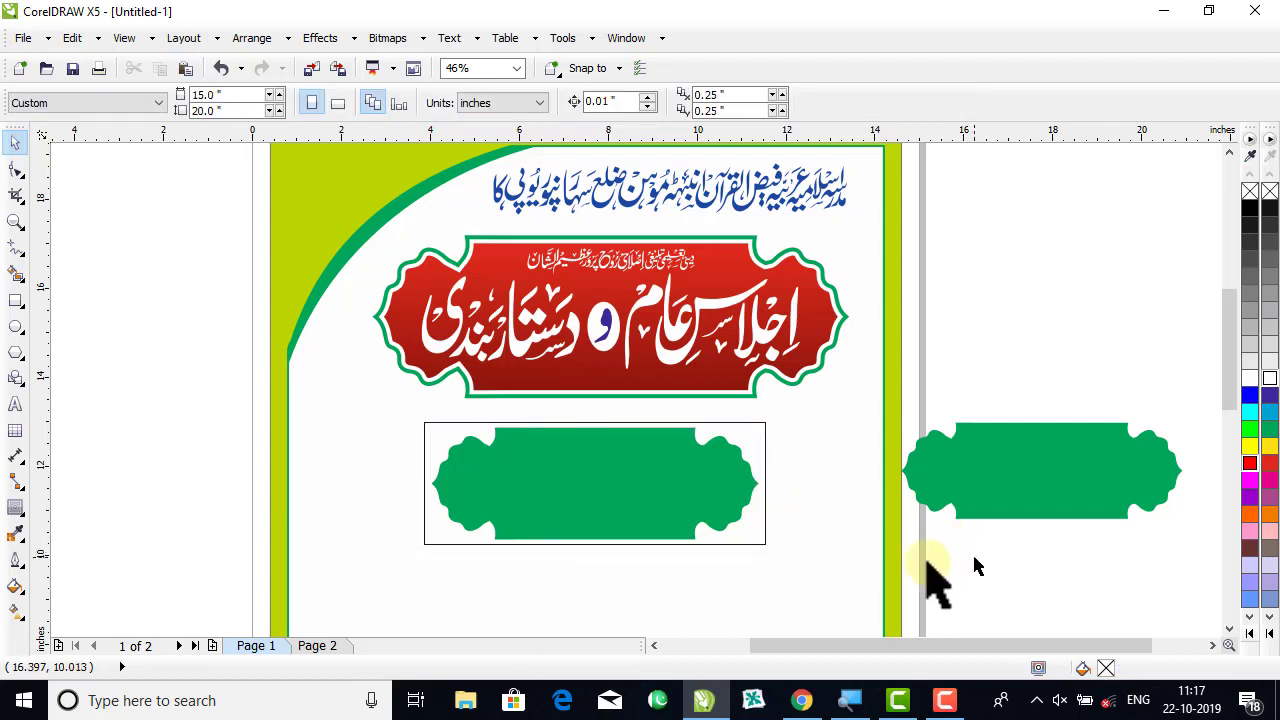
click(15, 222)
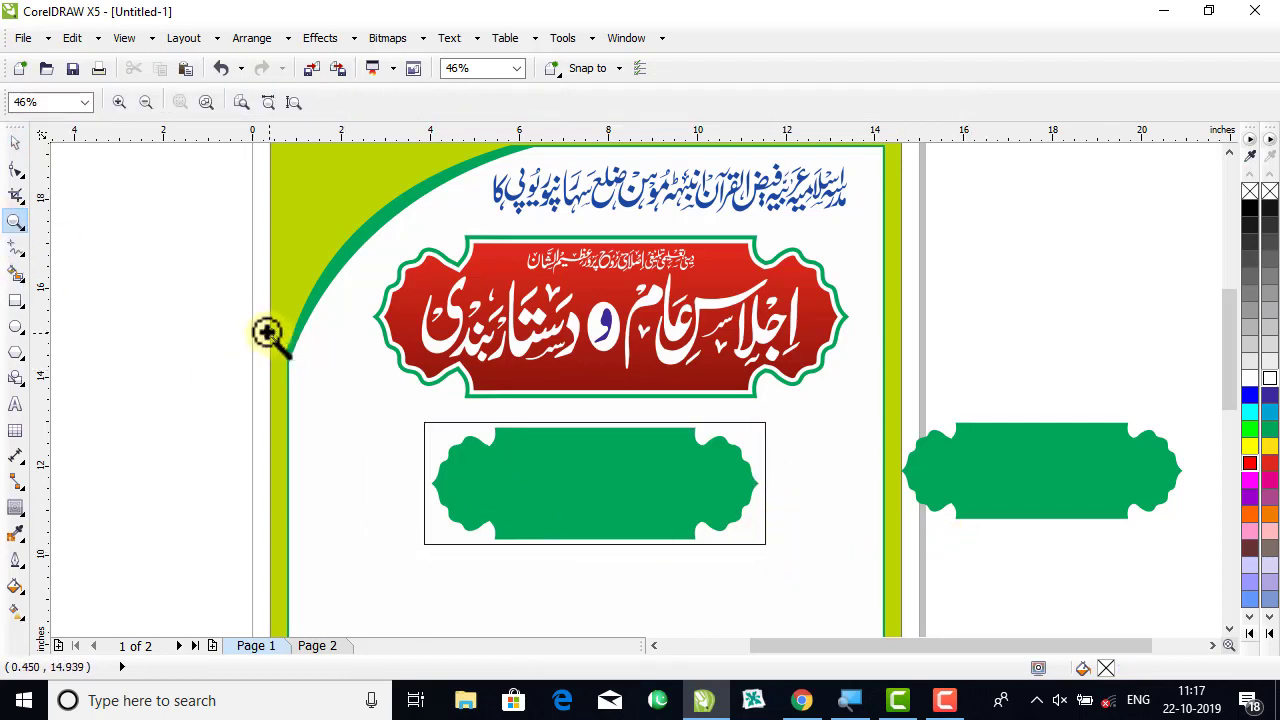
drag(189, 320, 1102, 602)
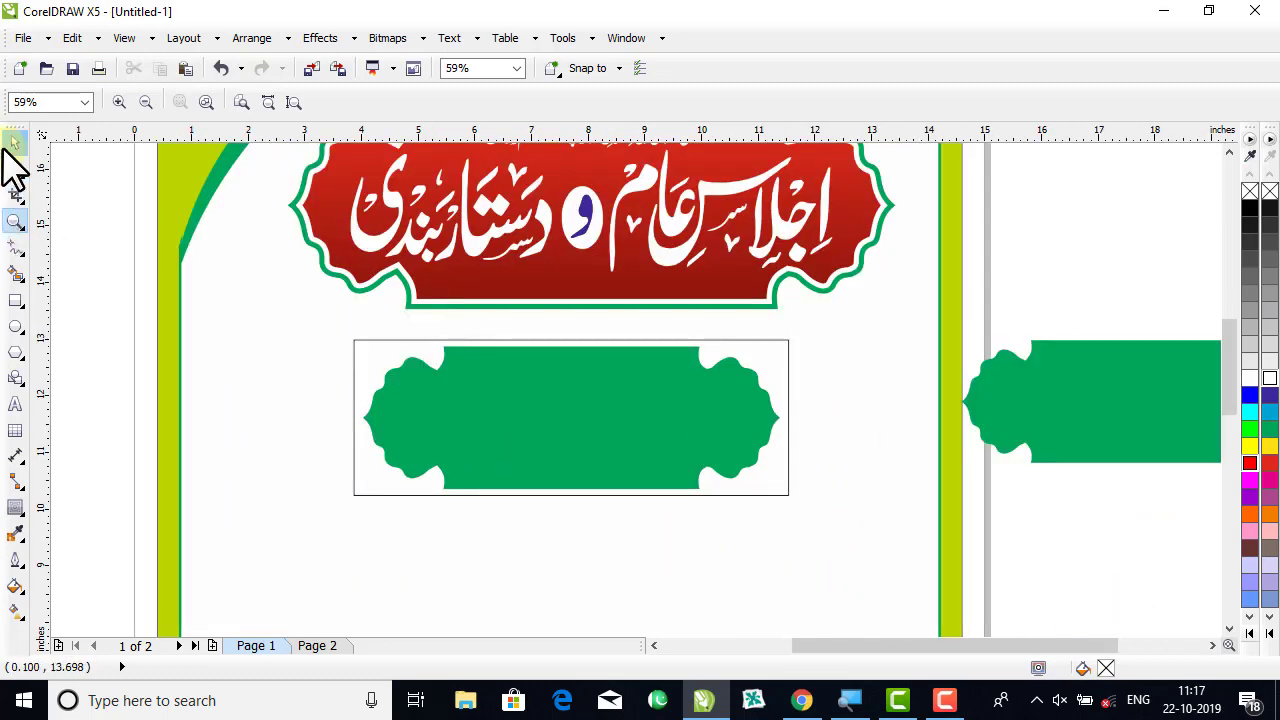
click(14, 144)
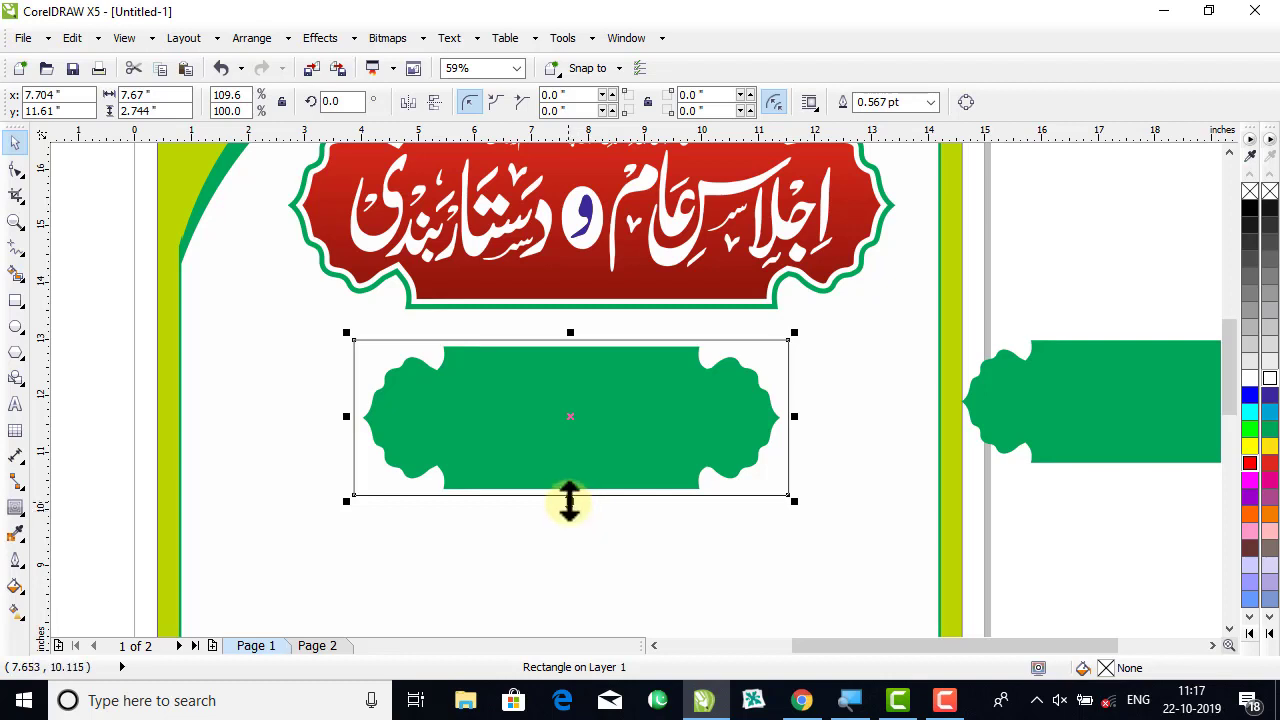
drag(569, 503, 569, 511)
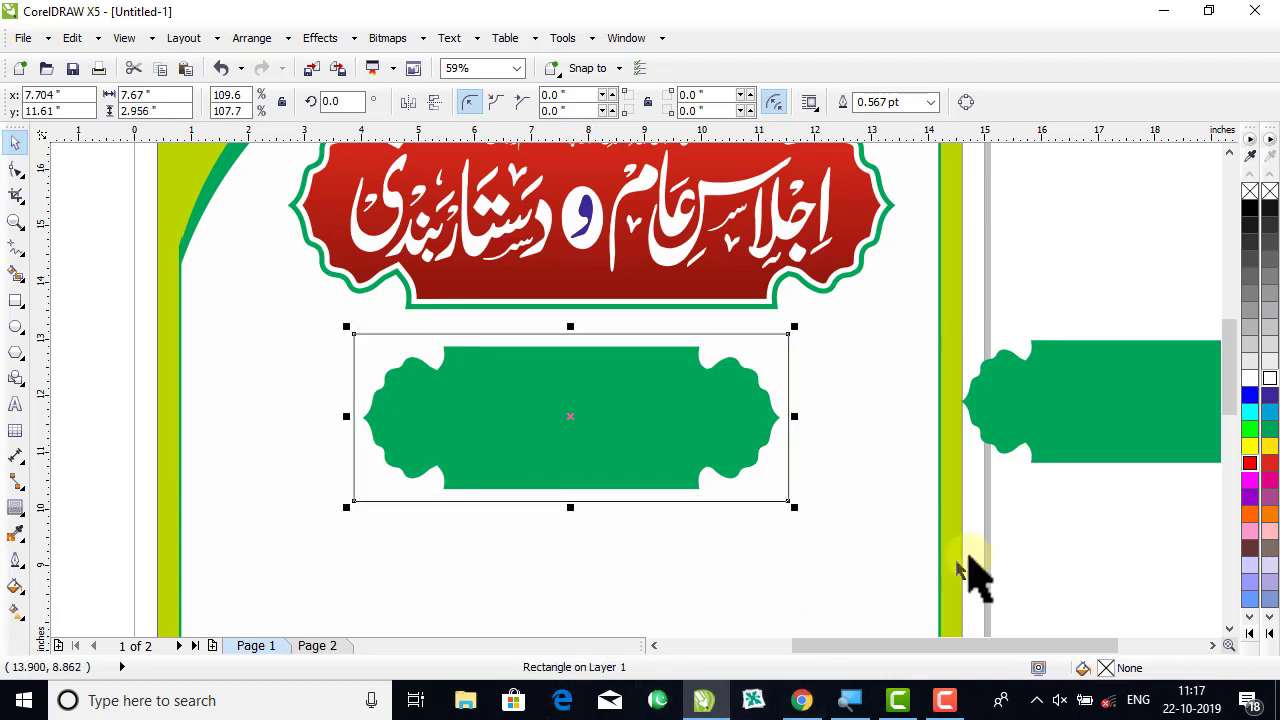
click(1054, 555)
click(788, 486)
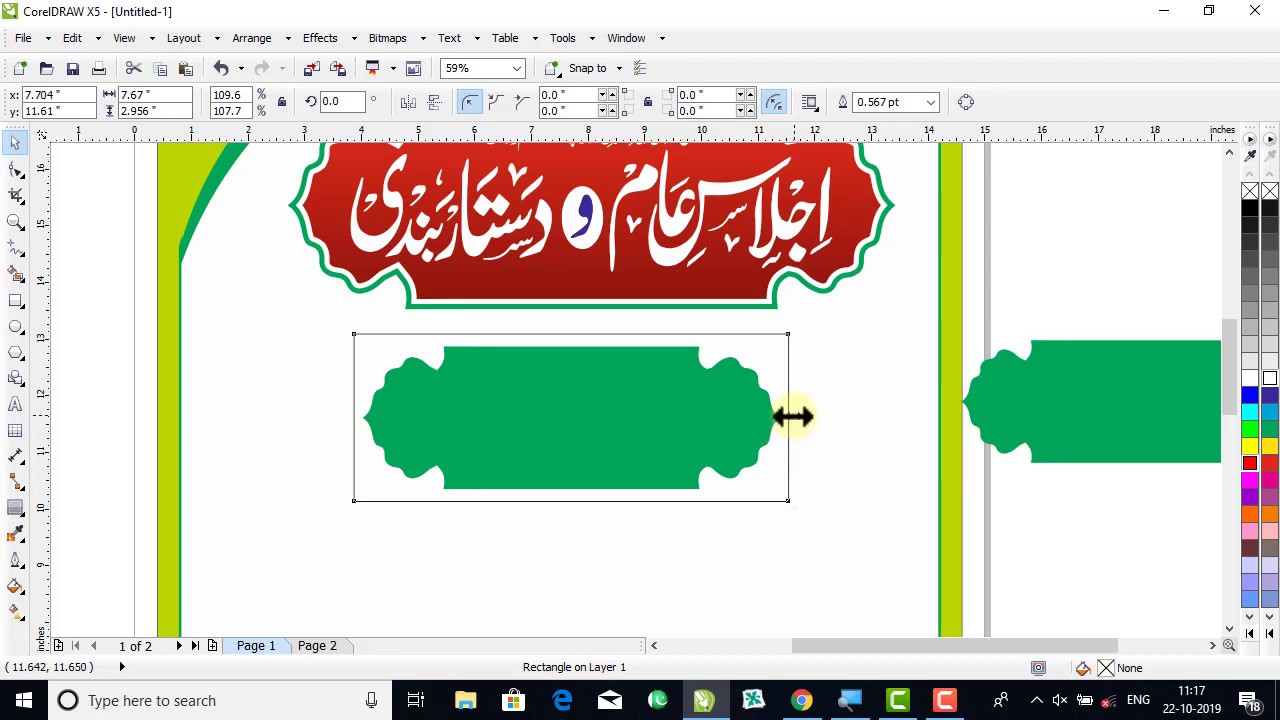
click(857, 514)
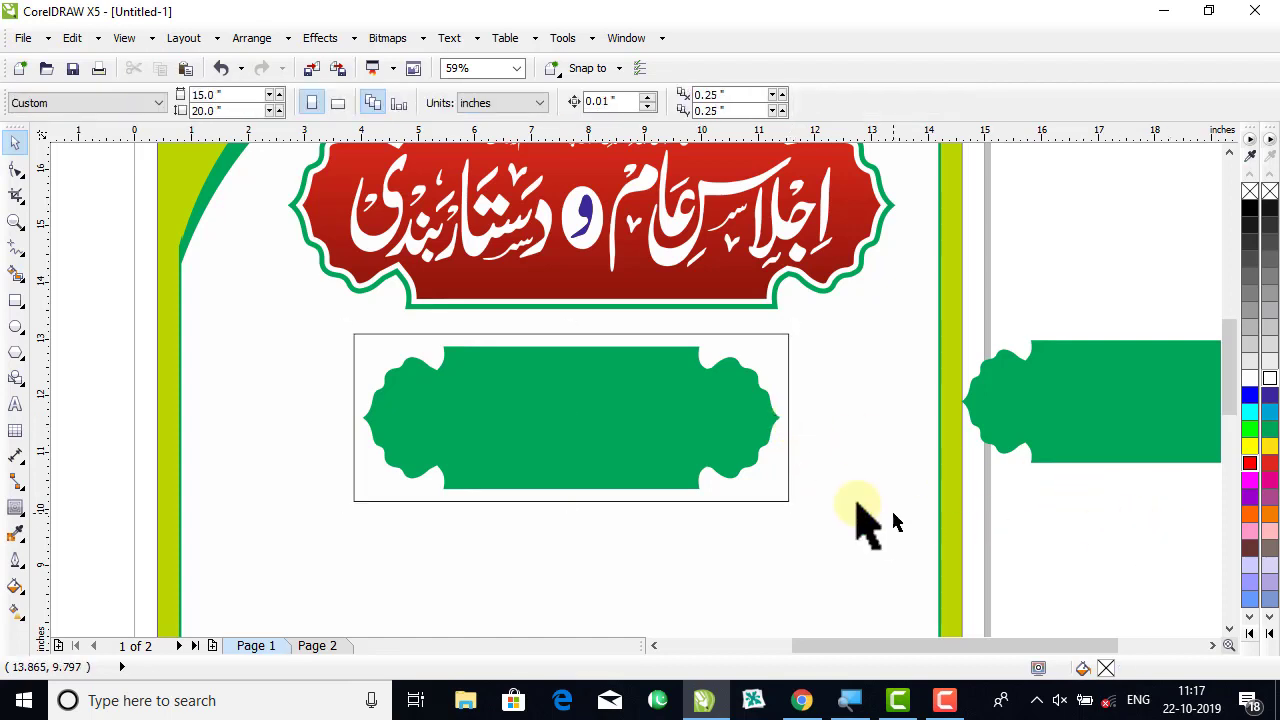
Fill the rectangle below the banner with blue (C:100 M:20 Y:0 K:0).
click(784, 491)
click(1265, 631)
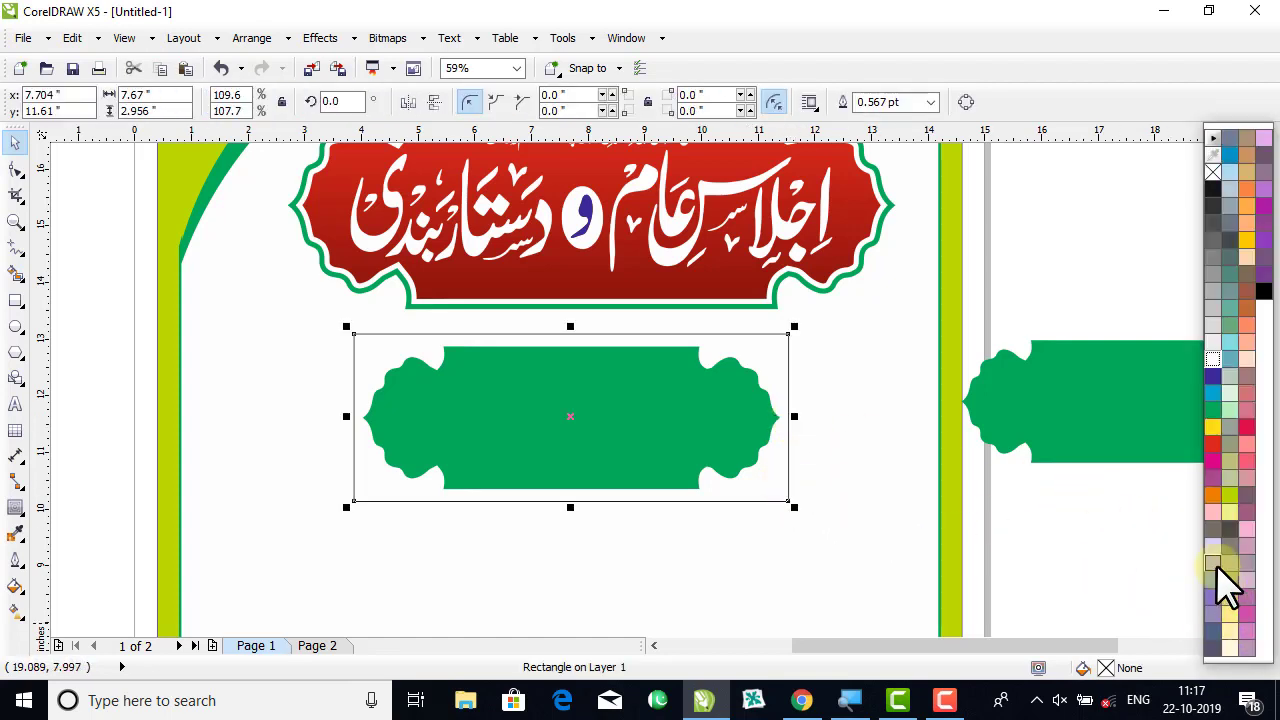
click(1232, 170)
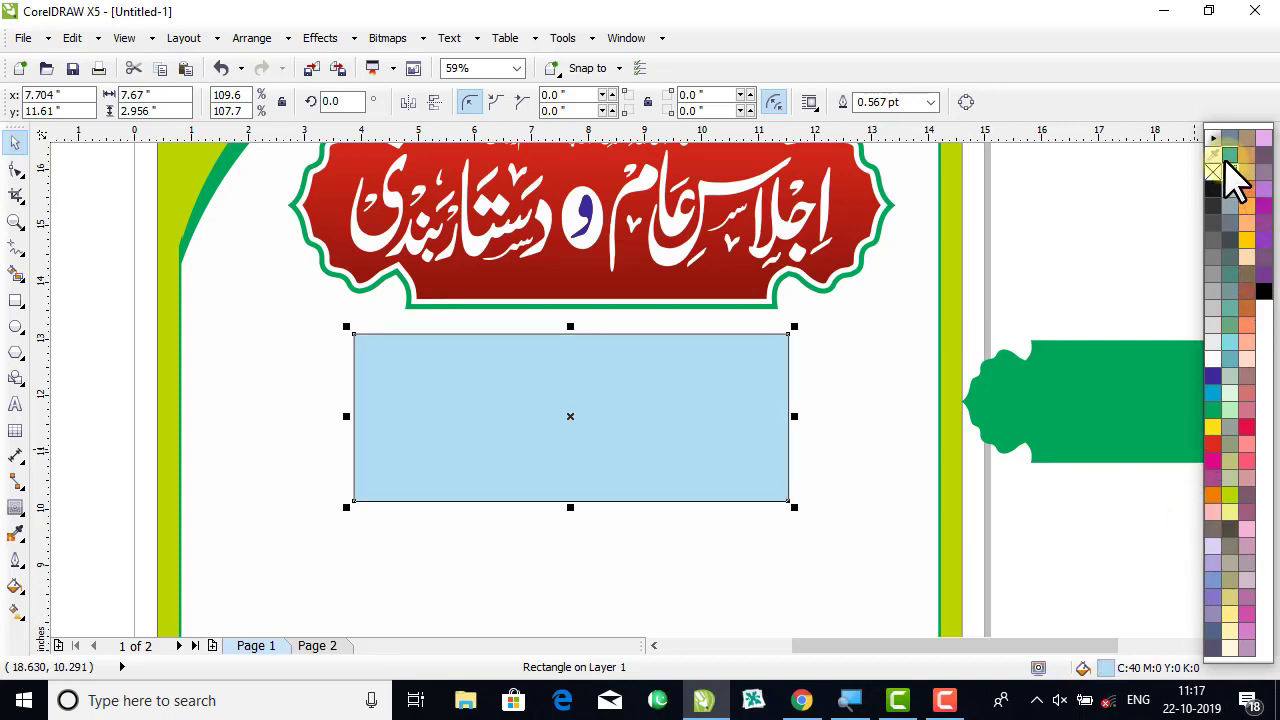
click(1229, 164)
click(1012, 328)
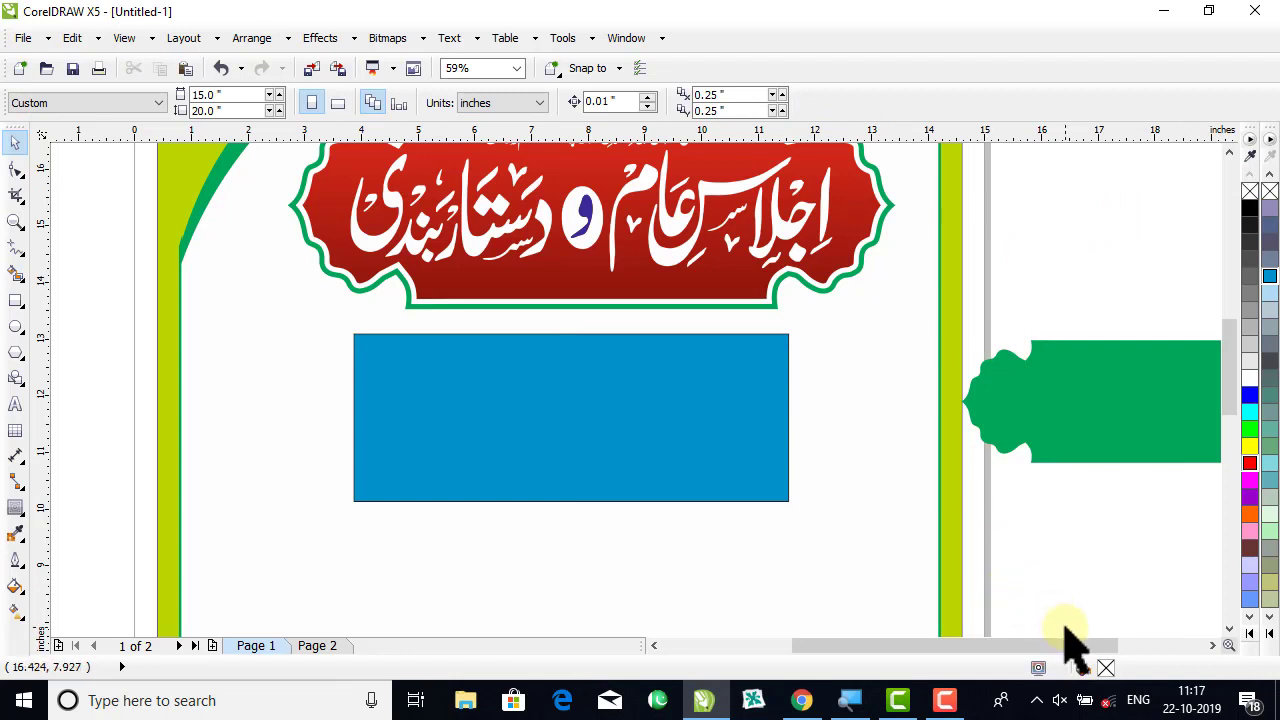
Bring the green ornamental shape in front of the blue rectangle.
drag(1081, 553, 367, 303)
click(720, 385)
click(1066, 290)
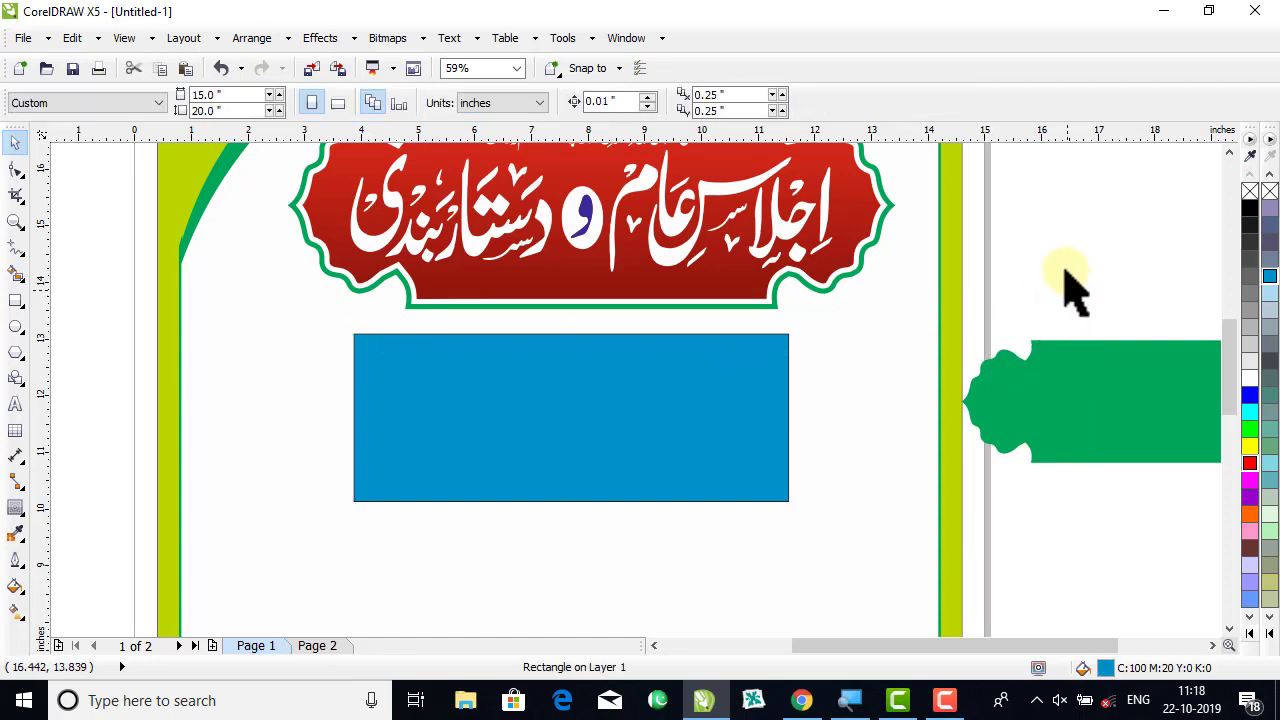
drag(1064, 270, 360, 512)
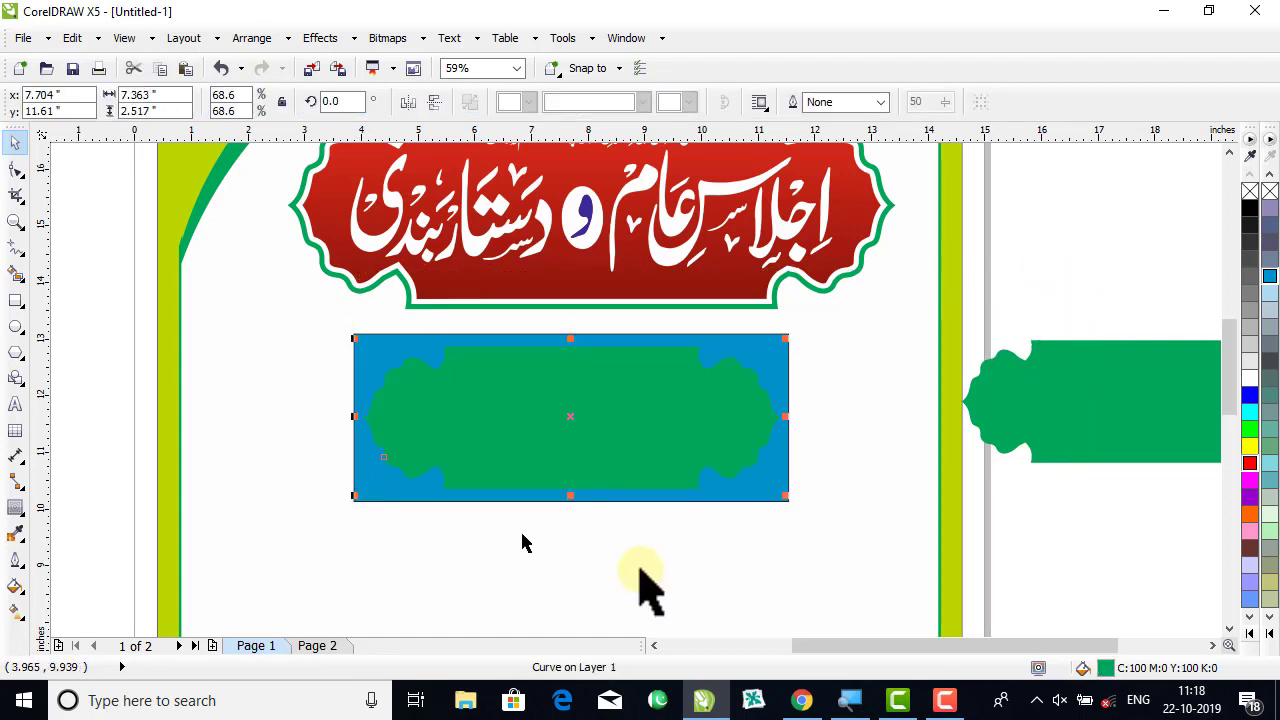
click(1057, 545)
Fill the ornamental shape on the blue rectangle with white.
click(680, 437)
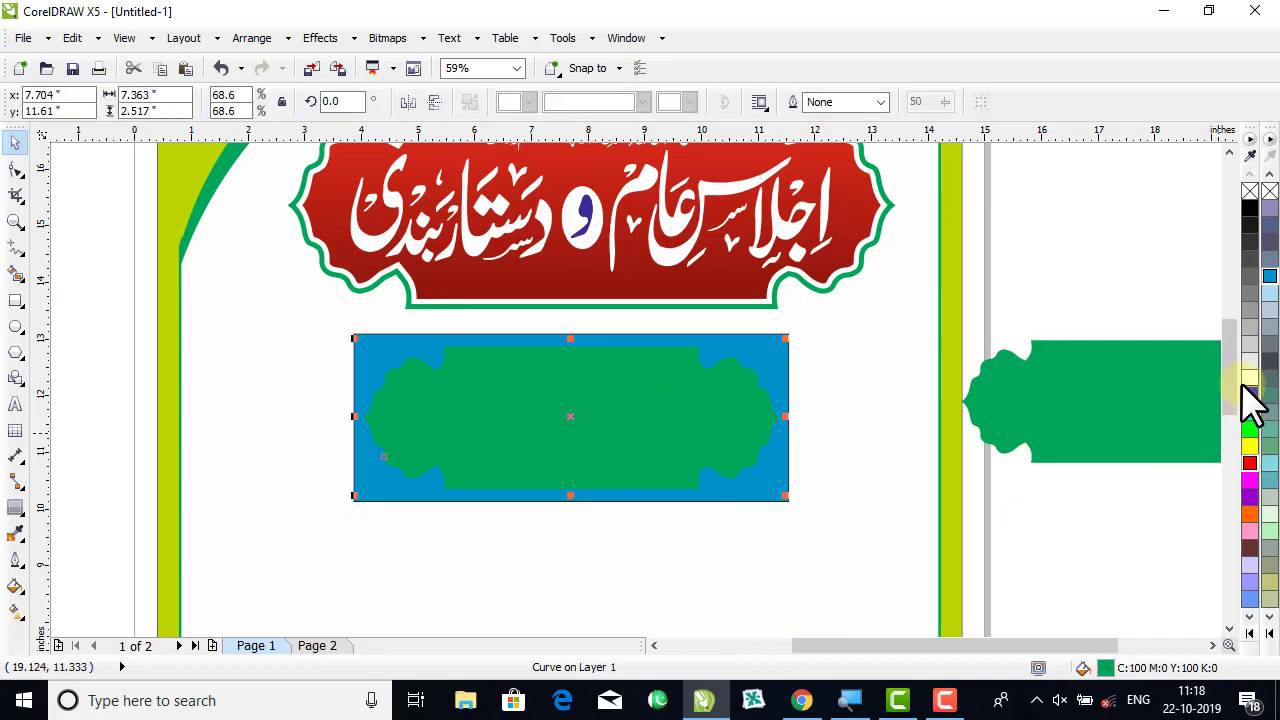
click(1269, 632)
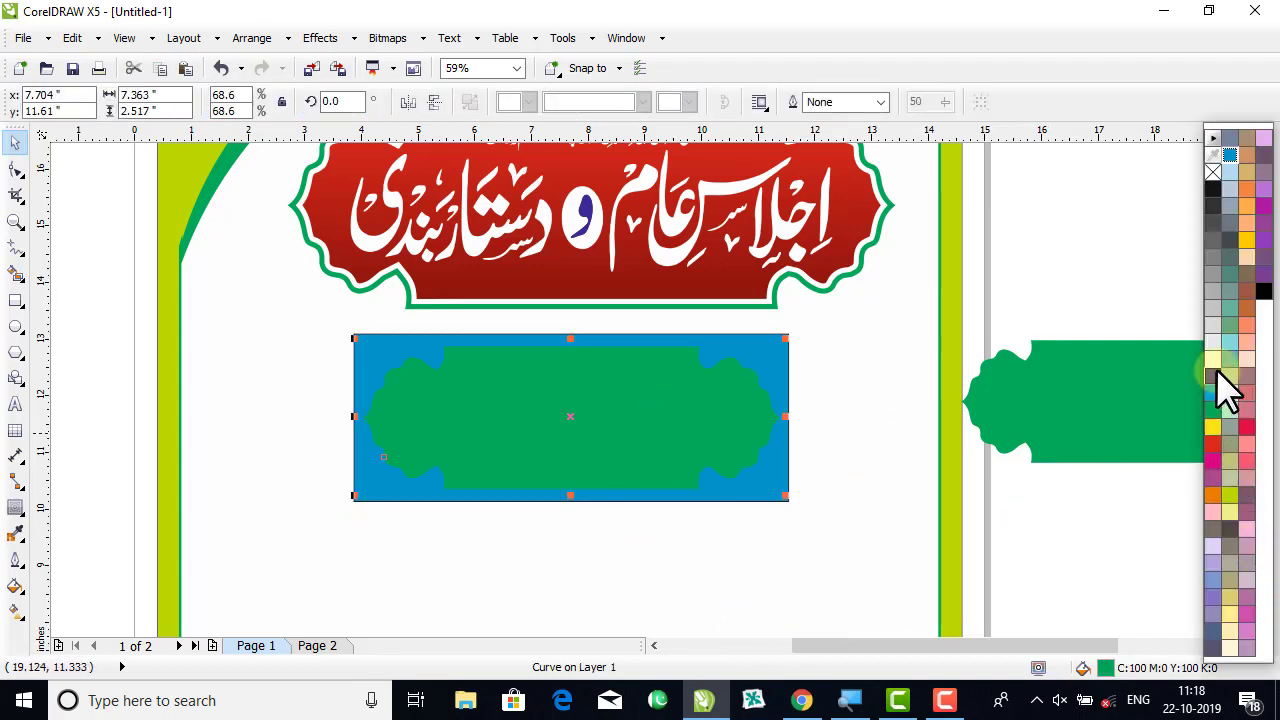
click(1217, 371)
click(1065, 280)
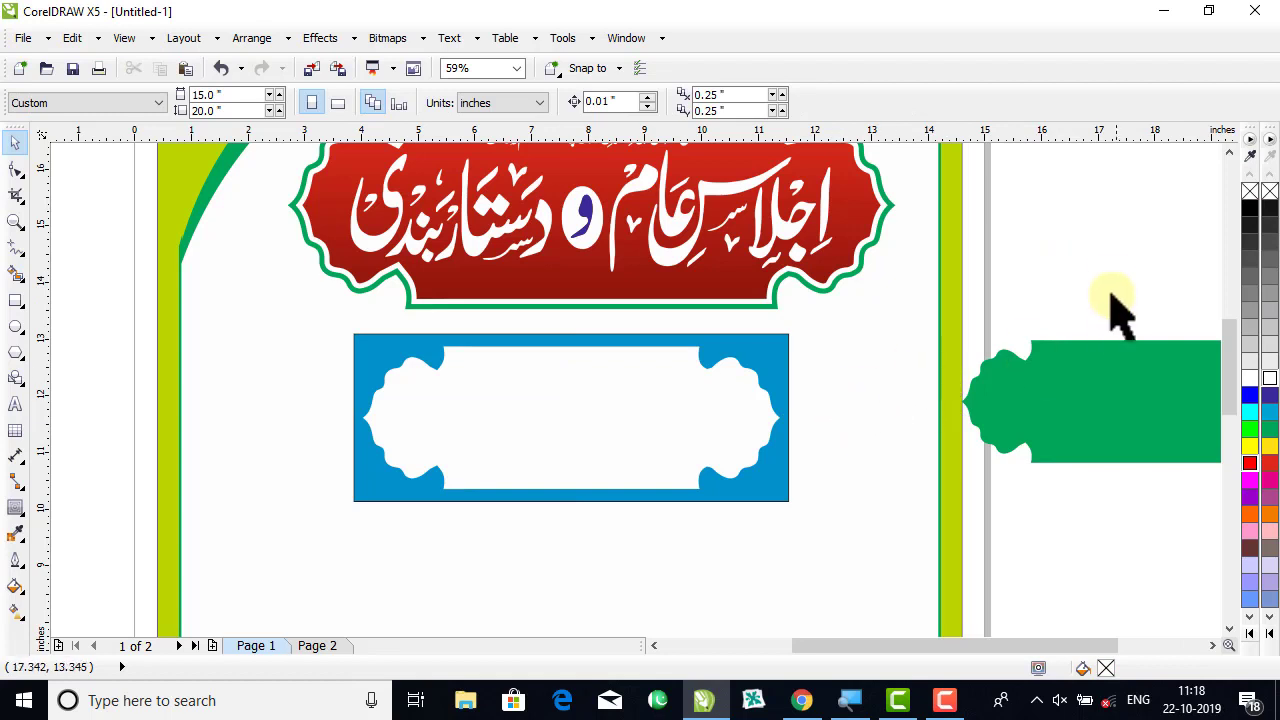
Remove the outline from the blue rectangle and white shape, and group the two objects.
drag(1103, 271, 251, 582)
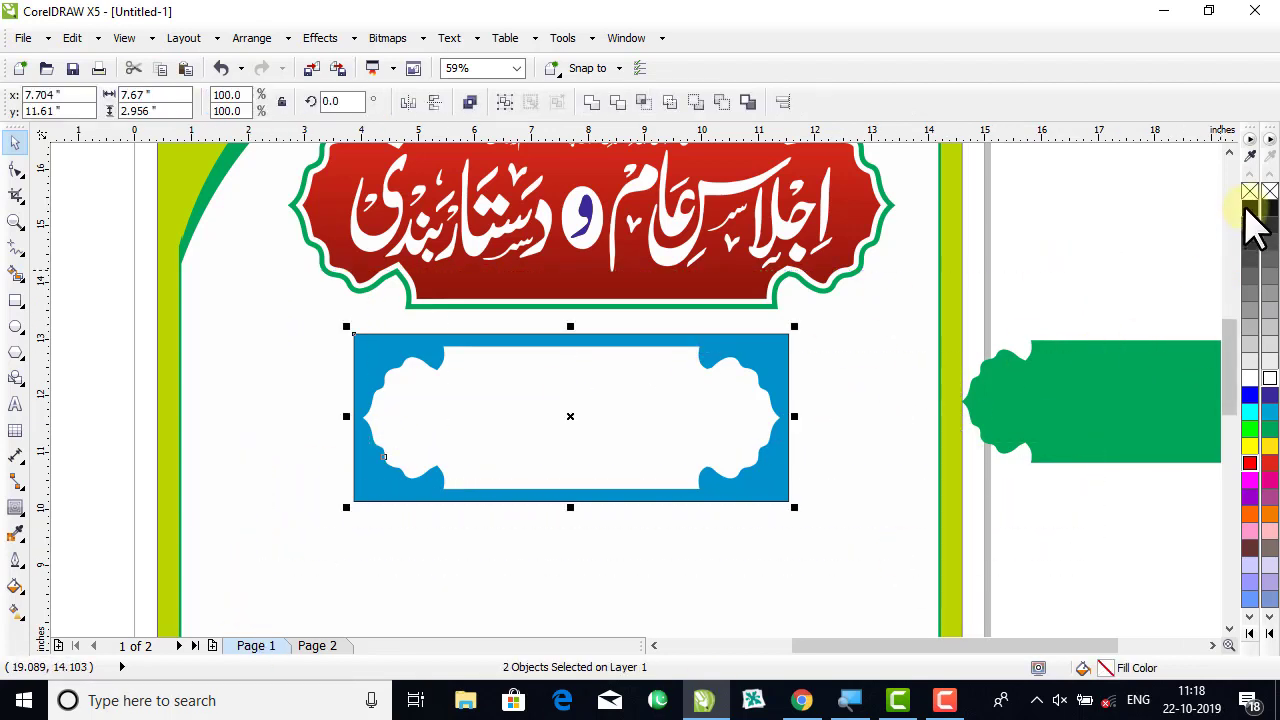
click(1060, 240)
drag(975, 255, 280, 570)
key(ctrl+g)
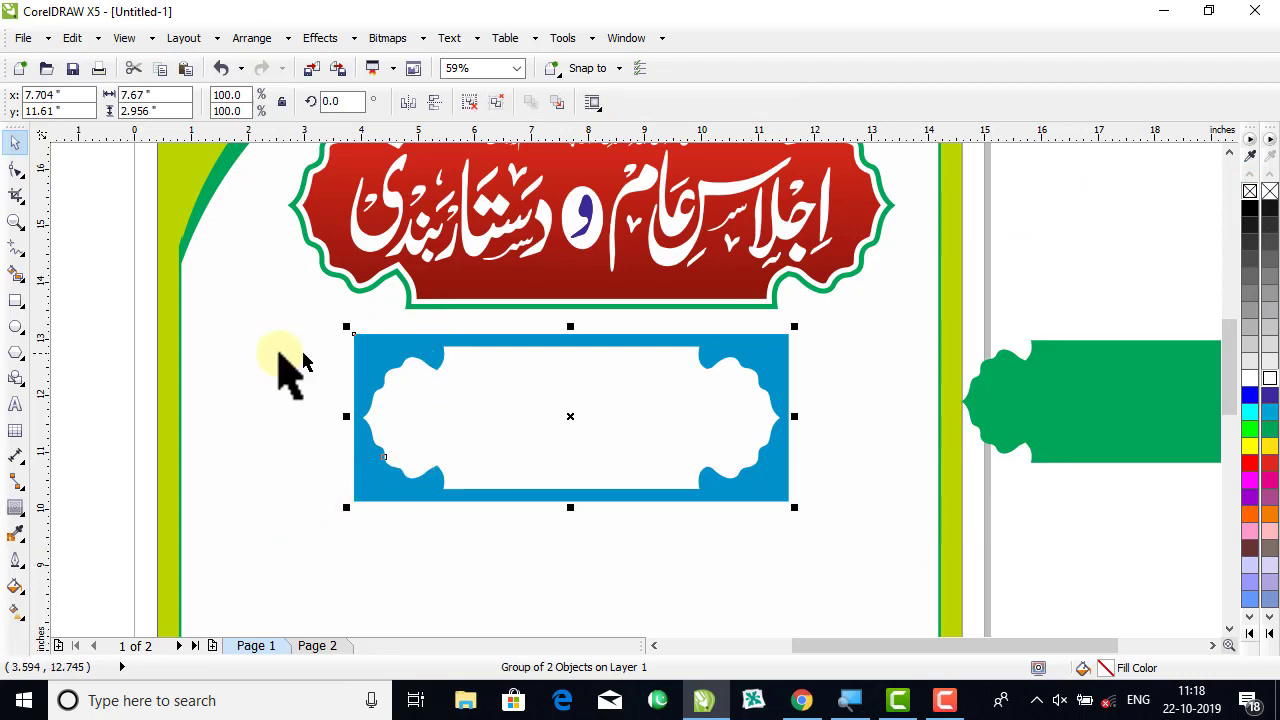
Center the blue and white group horizontally on the poster's frame.
shift+click(250, 395)
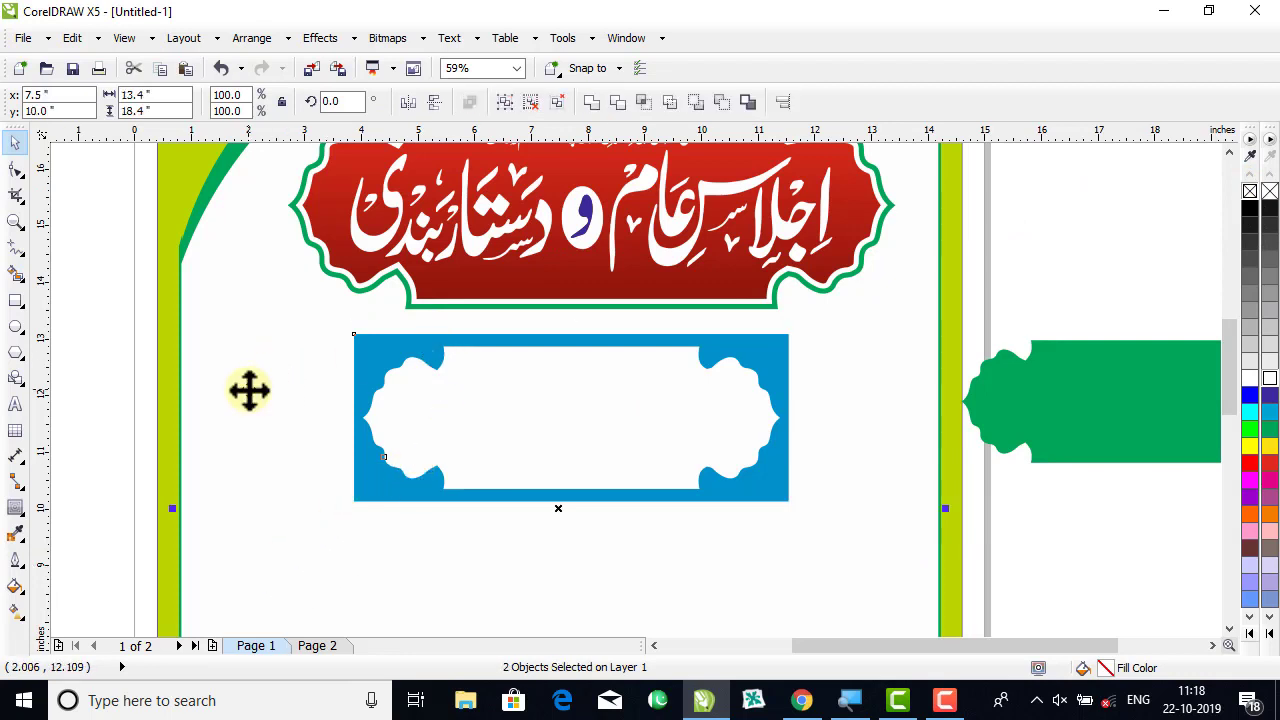
key(c)
click(1080, 524)
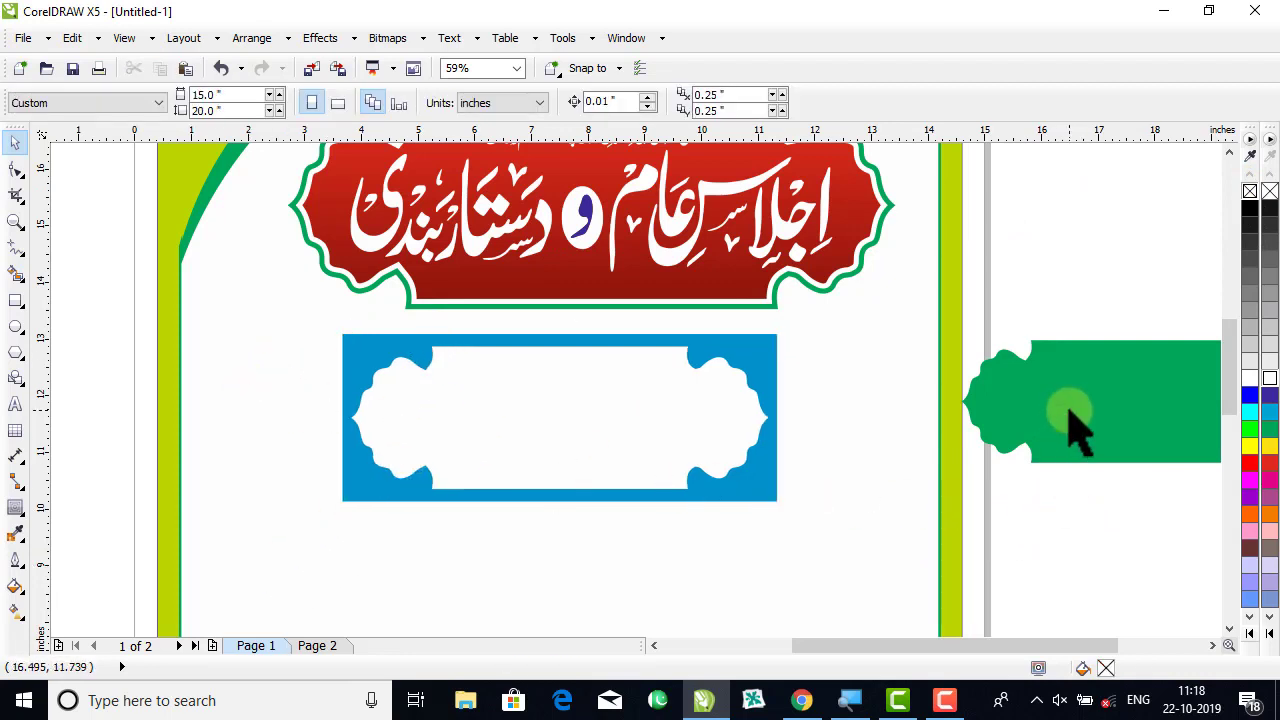
Move the green ornamental shape over the poster's right edge and rotate it 90 degrees.
drag(1073, 425, 975, 488)
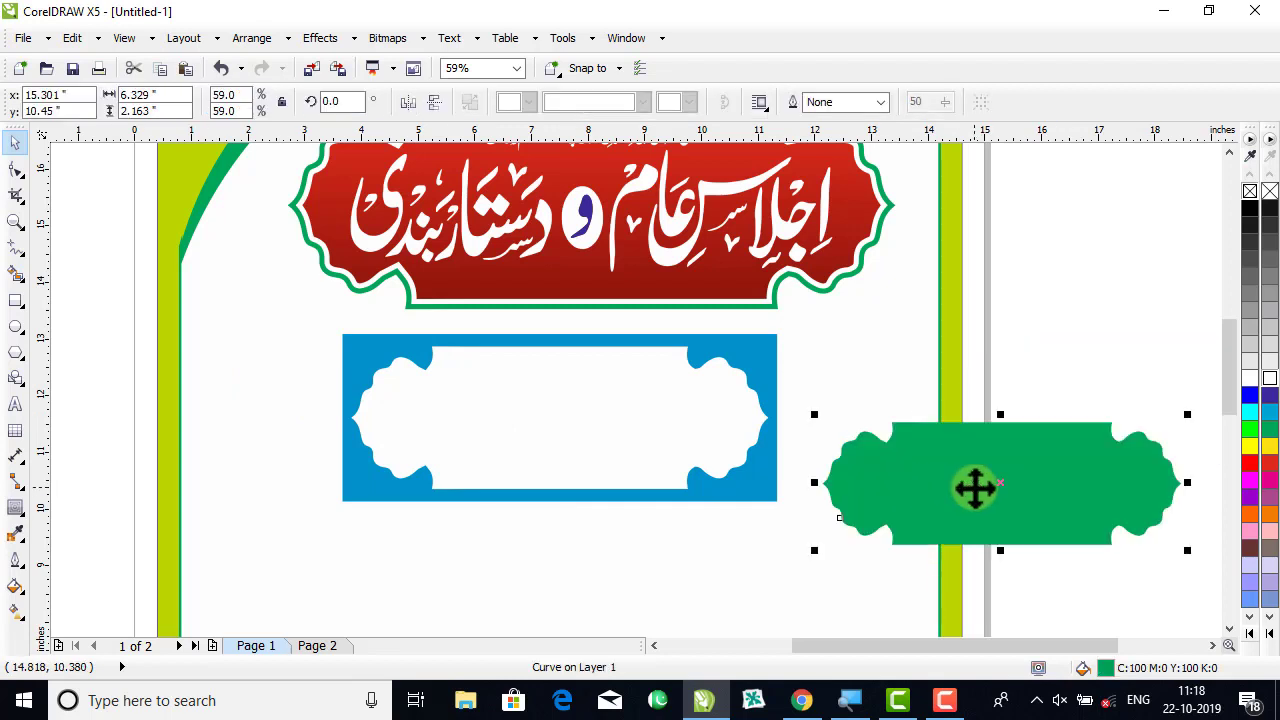
drag(998, 496, 968, 494)
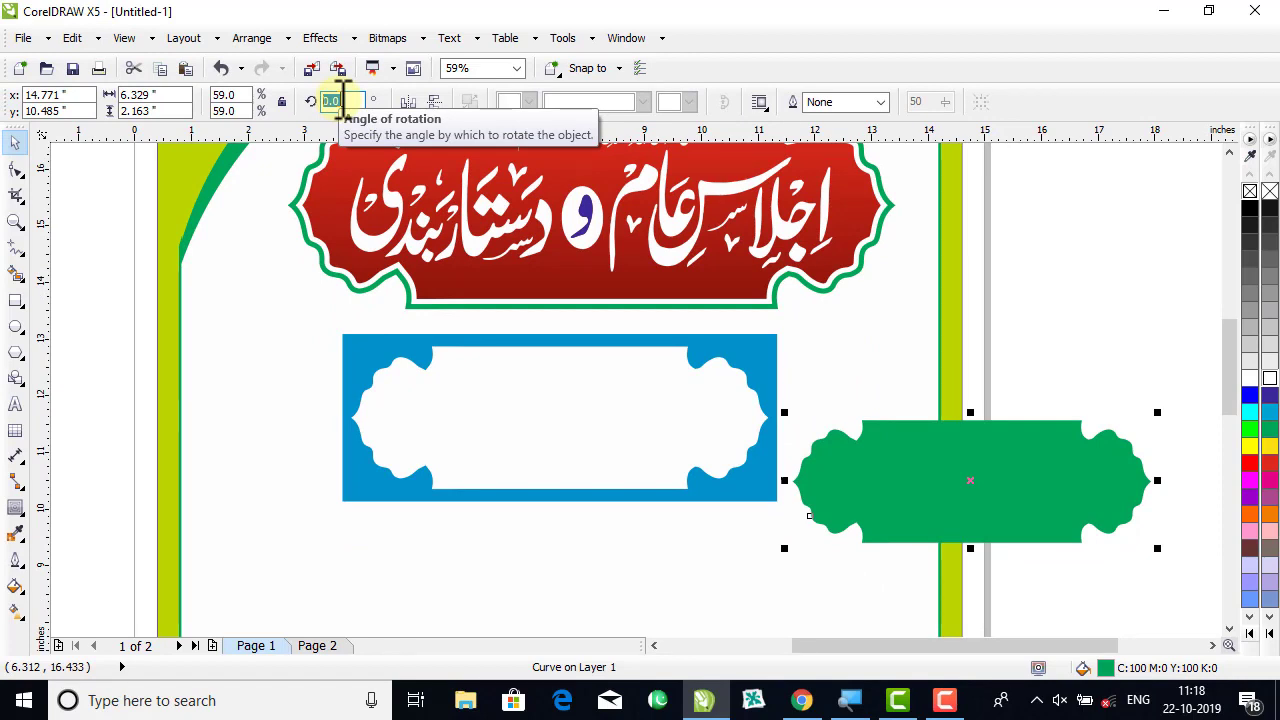
key(Return)
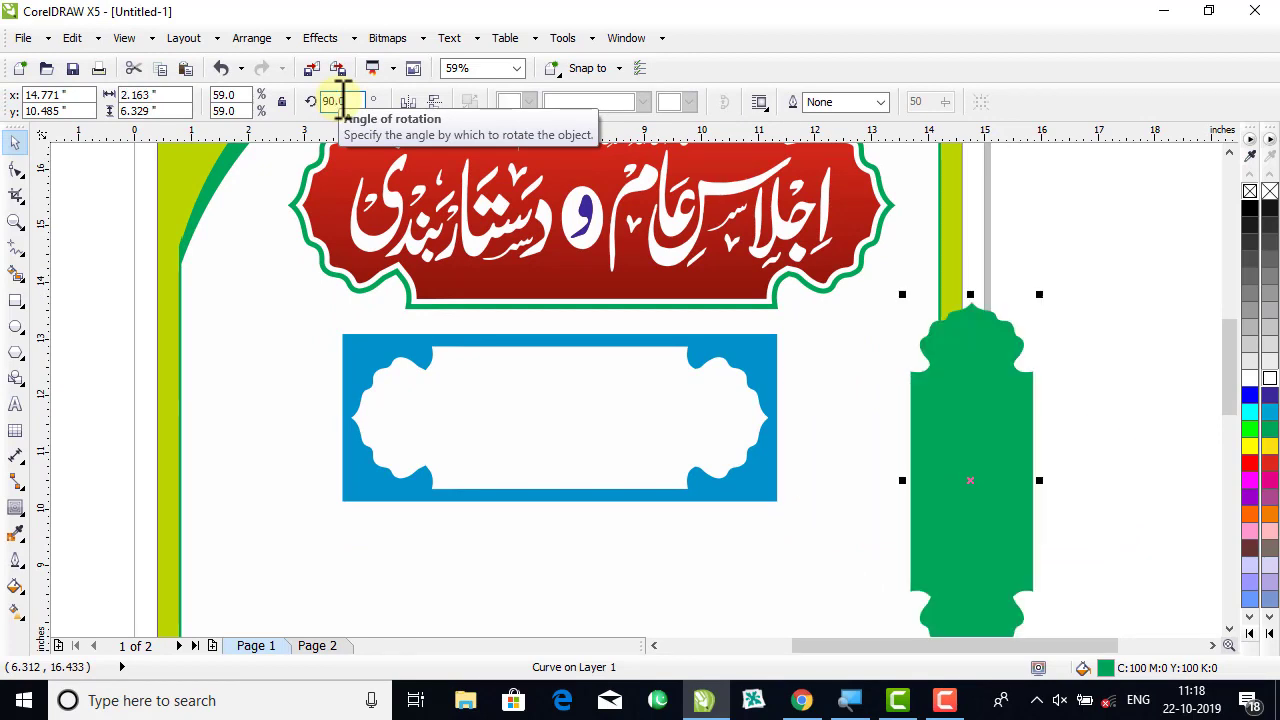
click(1026, 380)
click(1116, 404)
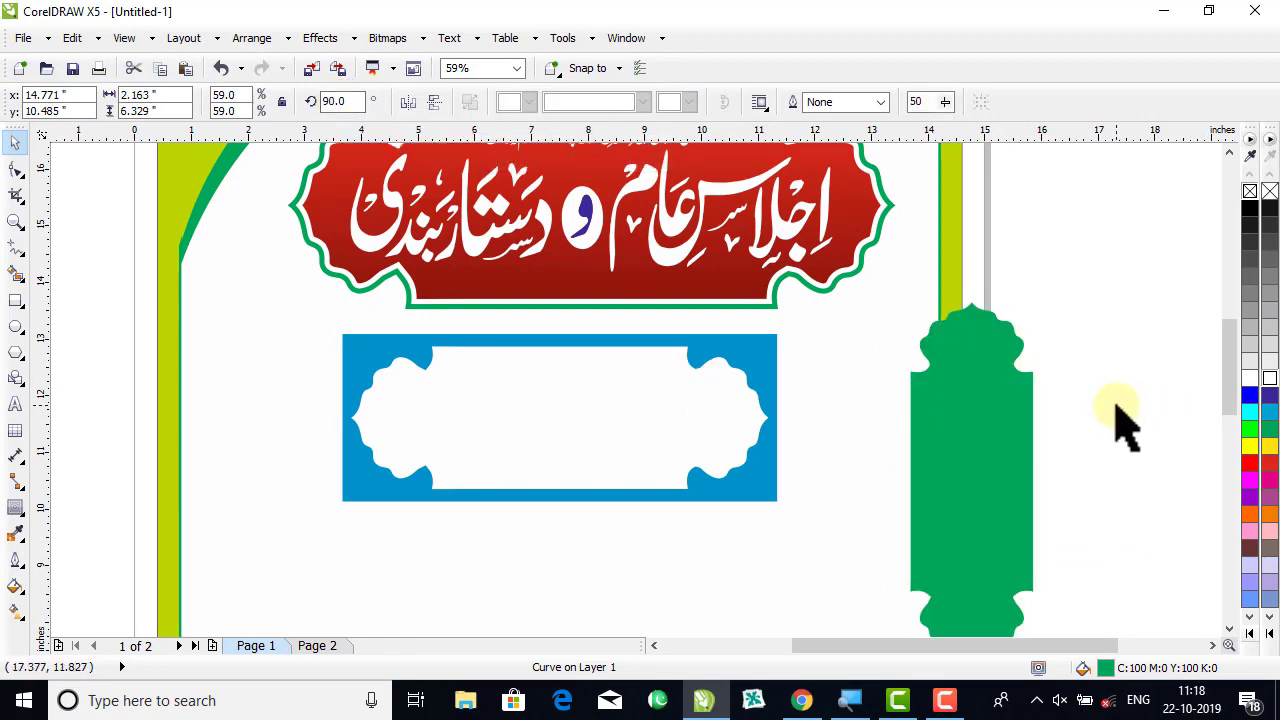
Place the upright green shape between the blue panel and the right frame border, and widen it to about 2.53 inches.
drag(953, 444, 846, 450)
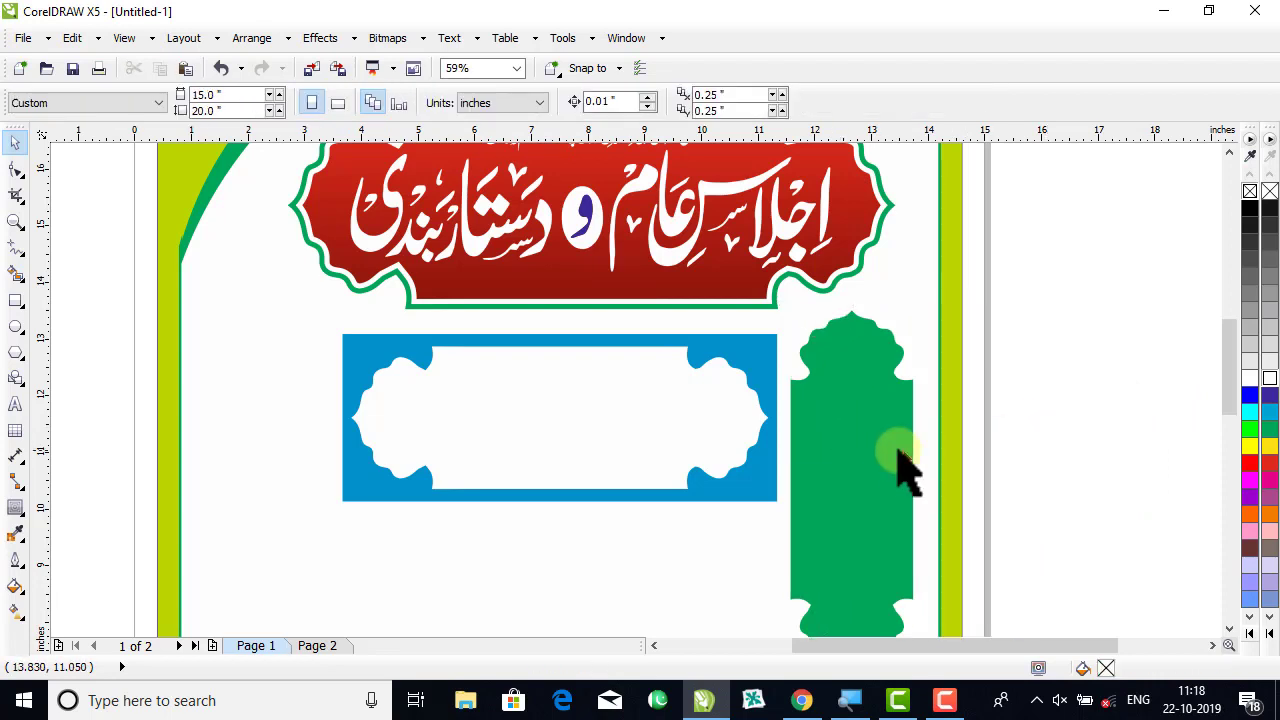
drag(920, 491, 897, 454)
click(1027, 433)
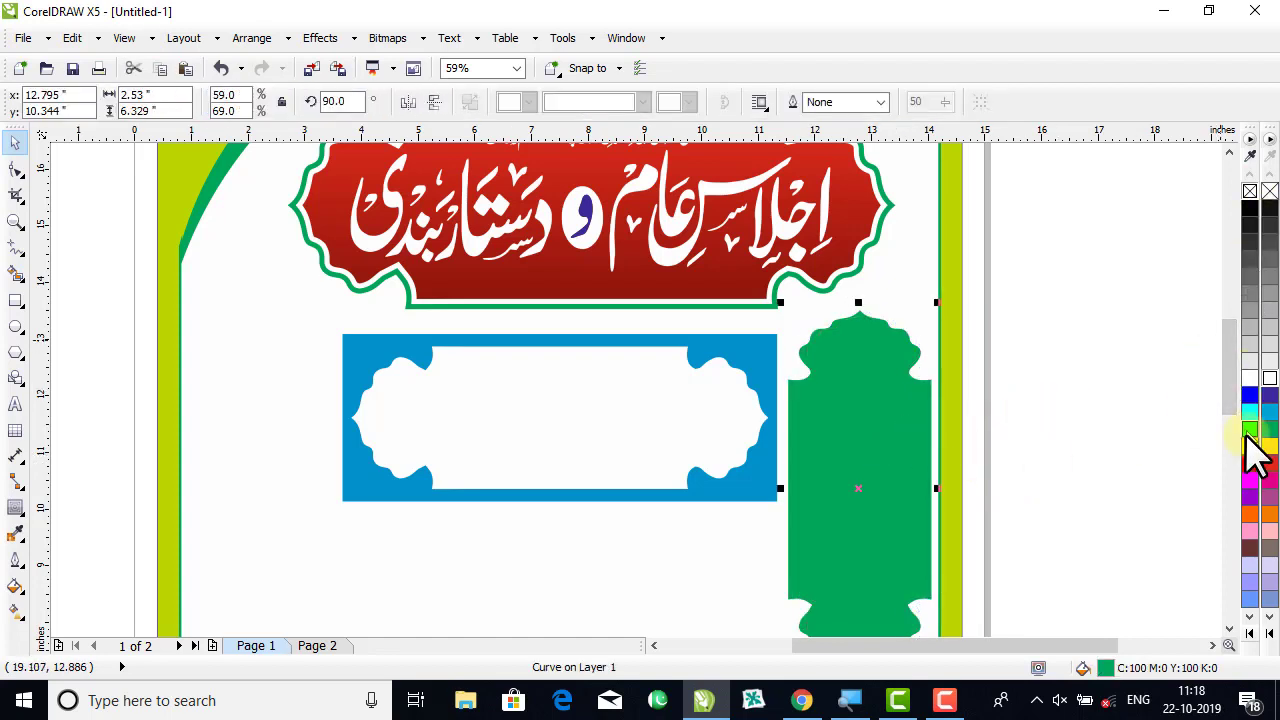
Give the green ornamental shape a red outline 3.0 pt thick.
right_click(1266, 464)
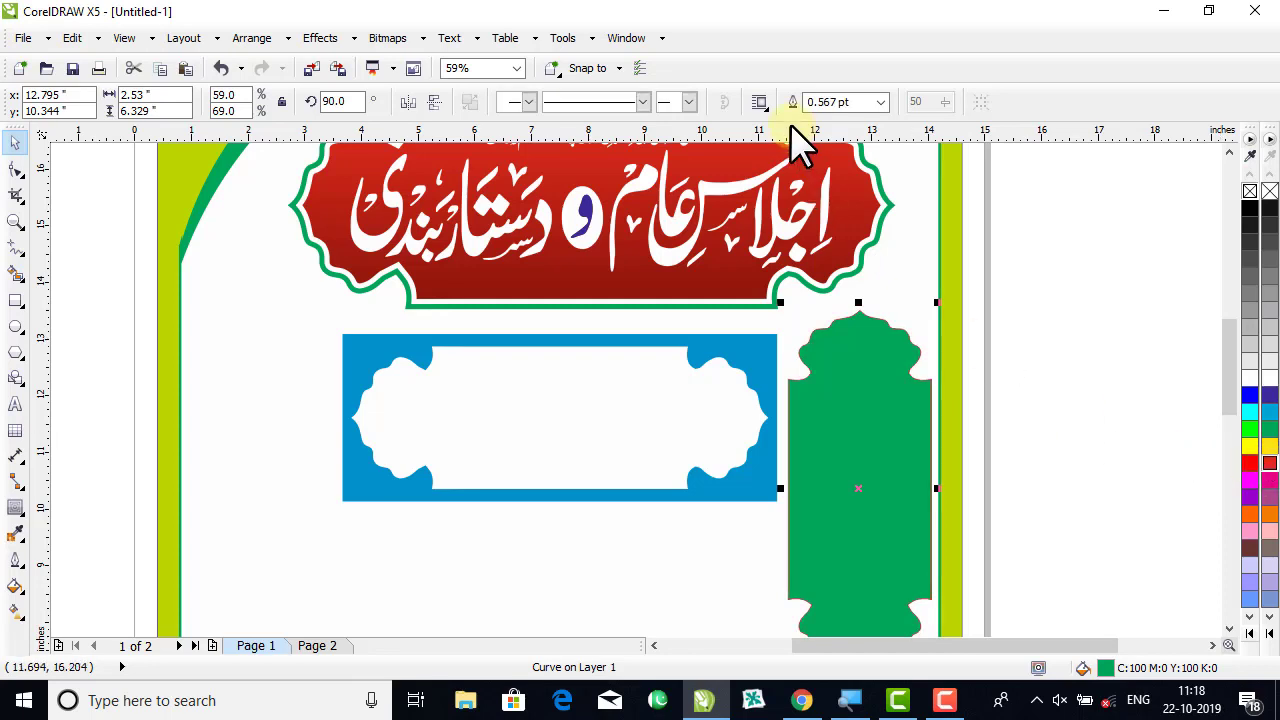
click(882, 103)
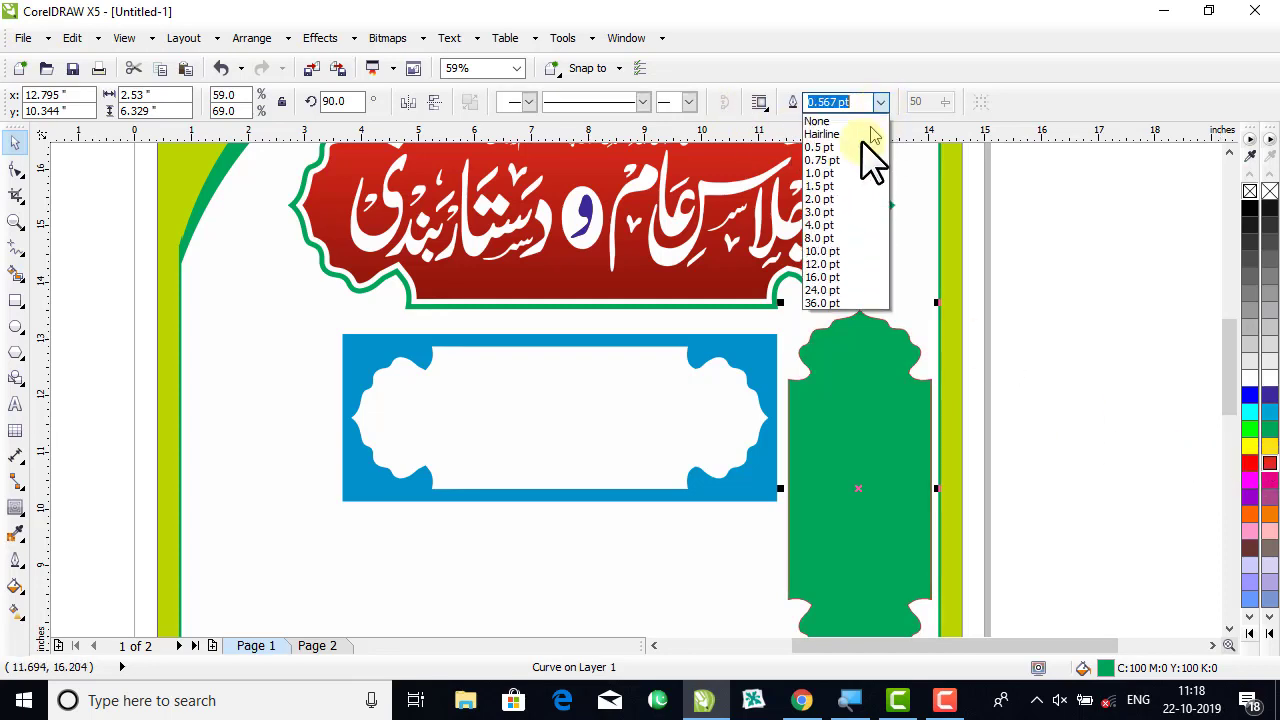
click(843, 212)
click(1020, 310)
click(920, 432)
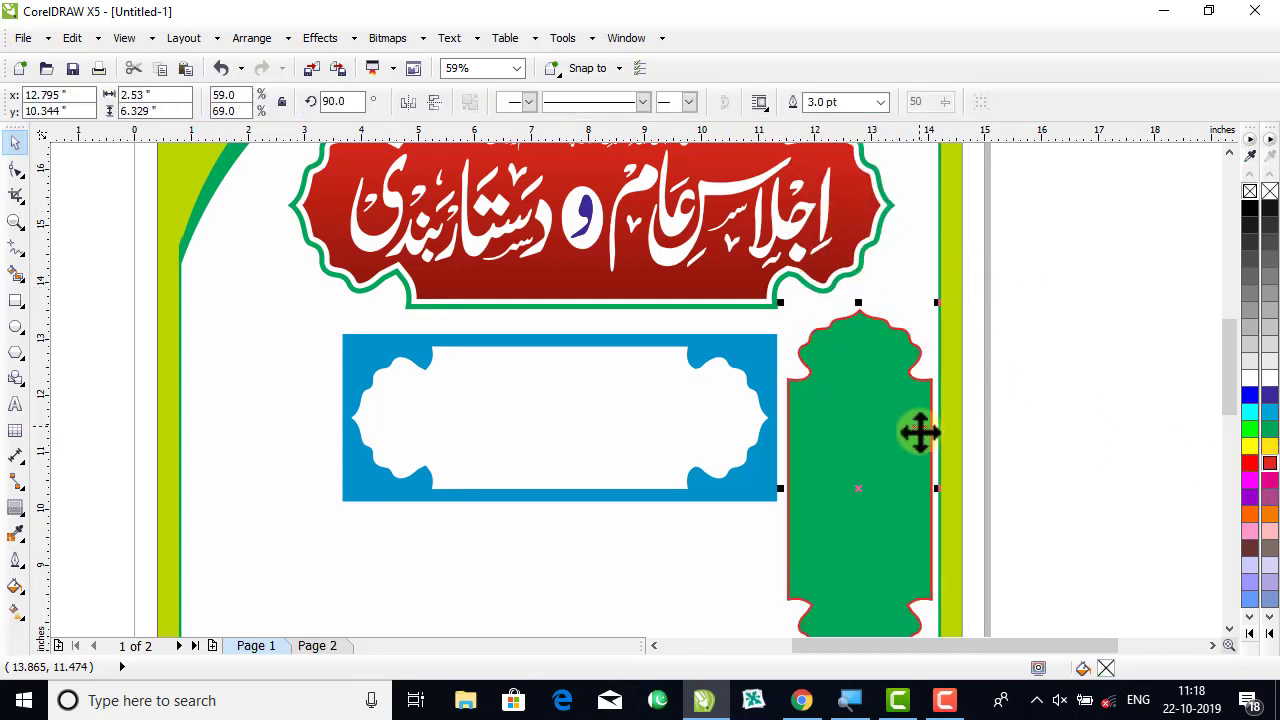
Fill the upright ornamental shape with pale cream (C:0 M:0 Y:20 K:0) and shift it slightly upward.
click(1267, 633)
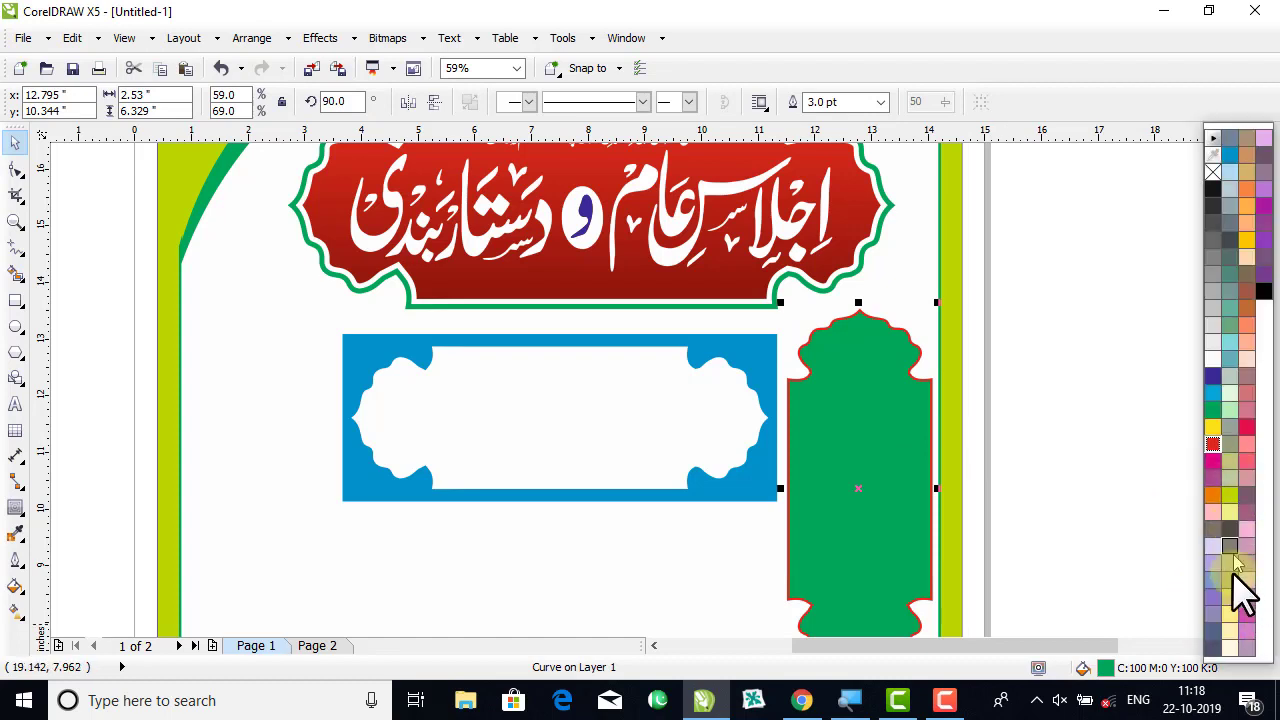
click(1230, 628)
click(1080, 382)
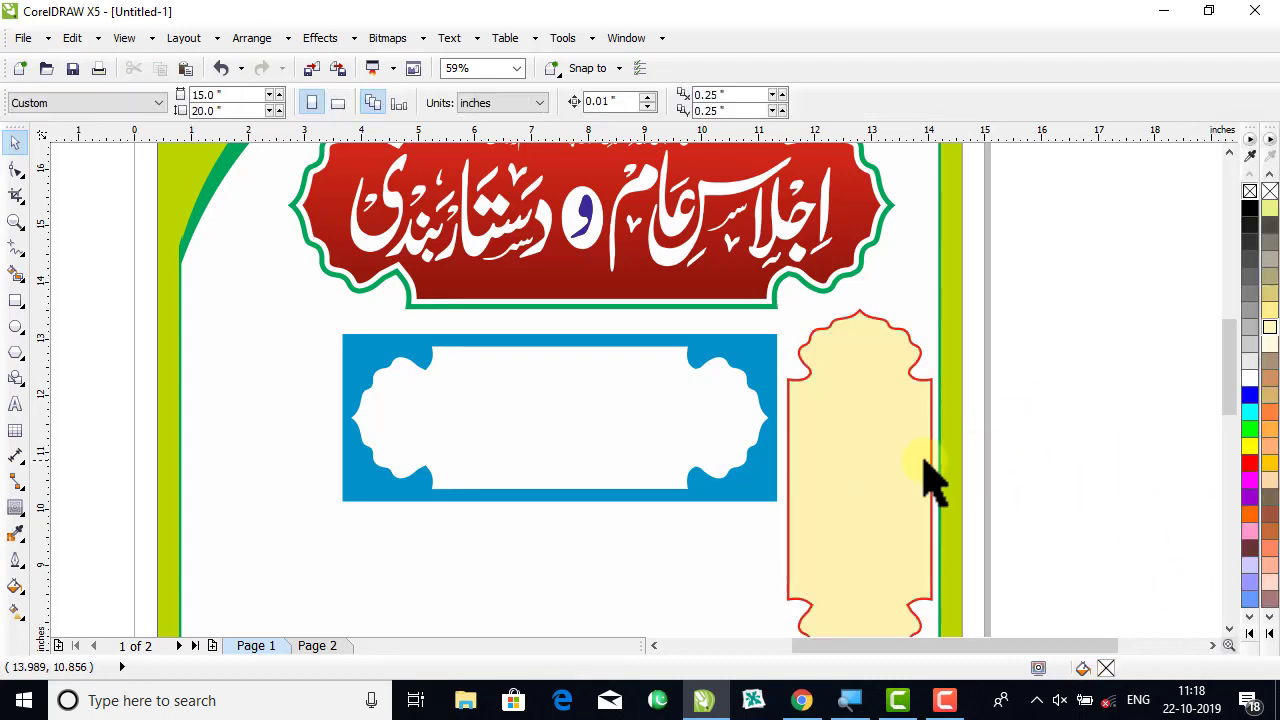
click(920, 460)
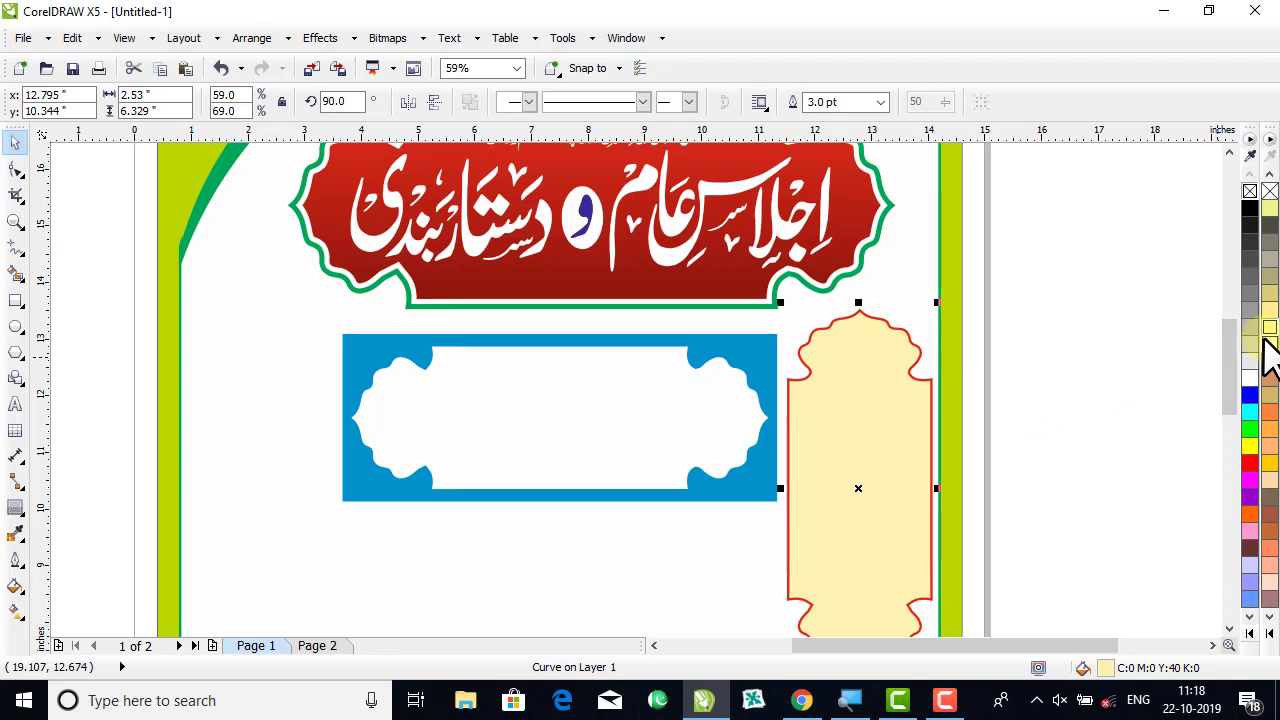
click(1266, 343)
click(1063, 357)
click(922, 460)
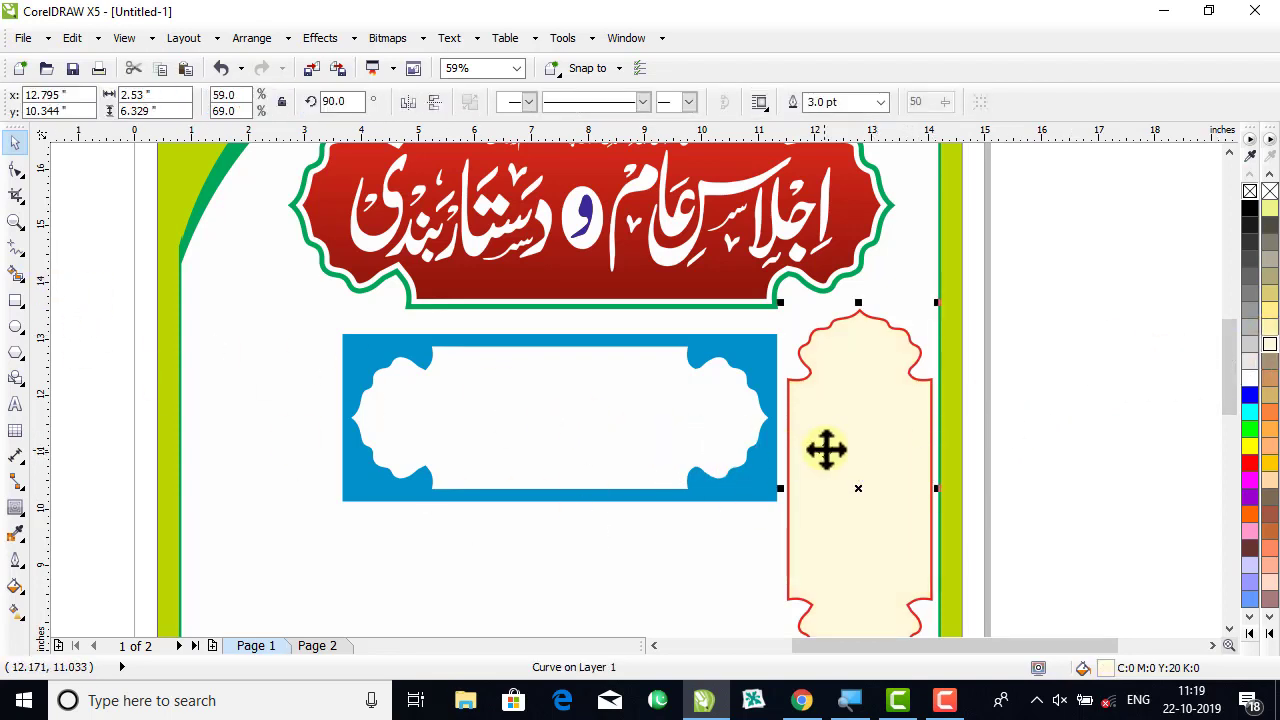
drag(851, 435, 840, 430)
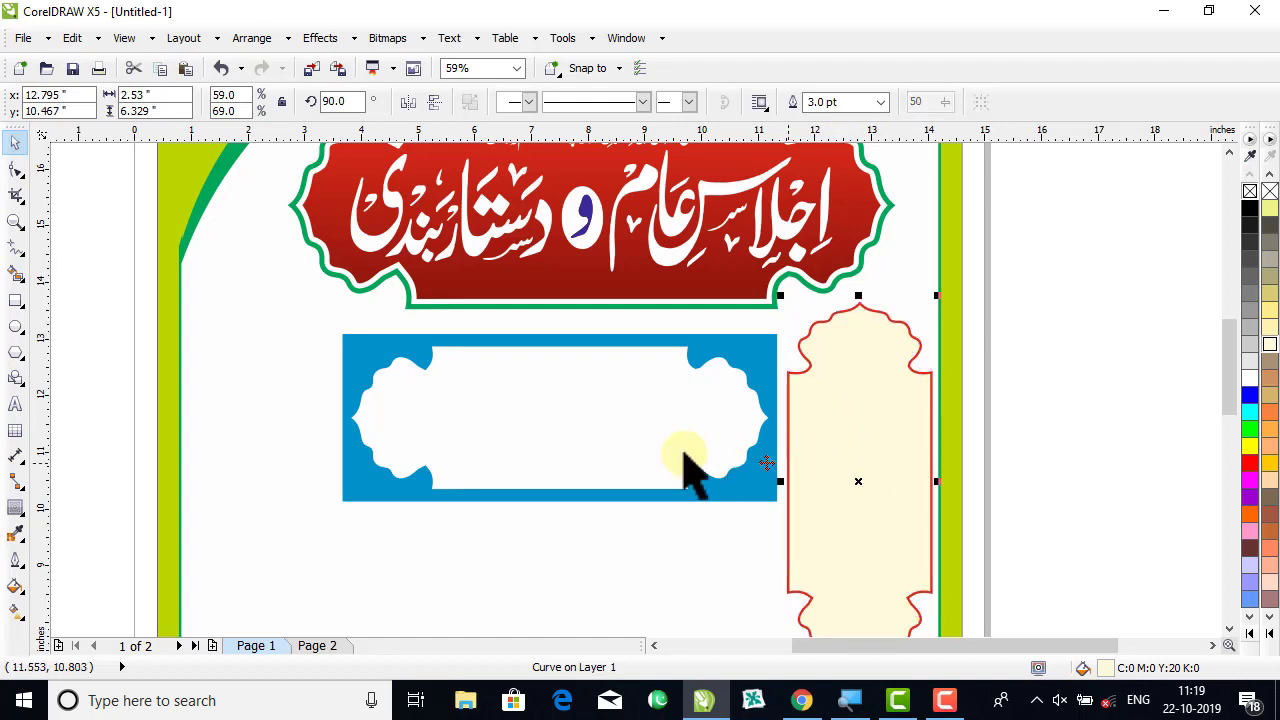
Draw a rectangle about 5.22 inches wide across the cream shape's lower end and reduce its height to about 2.33 inches.
click(16, 301)
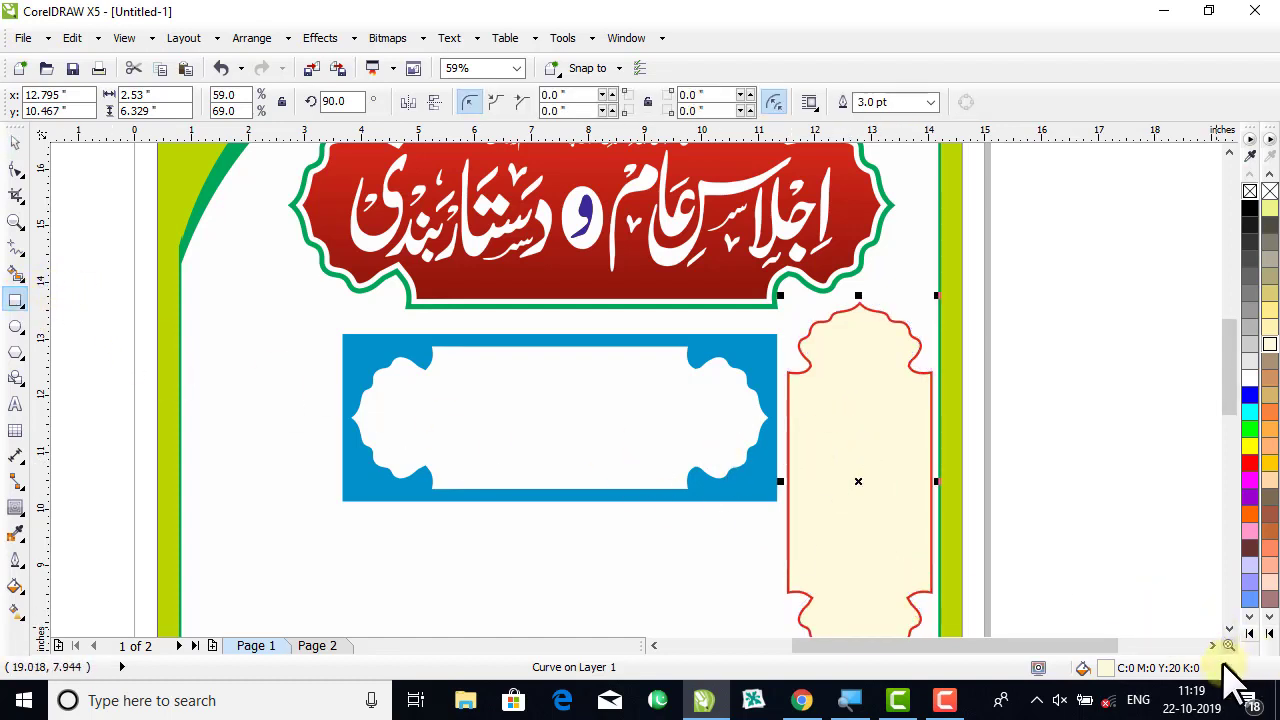
click(1229, 628)
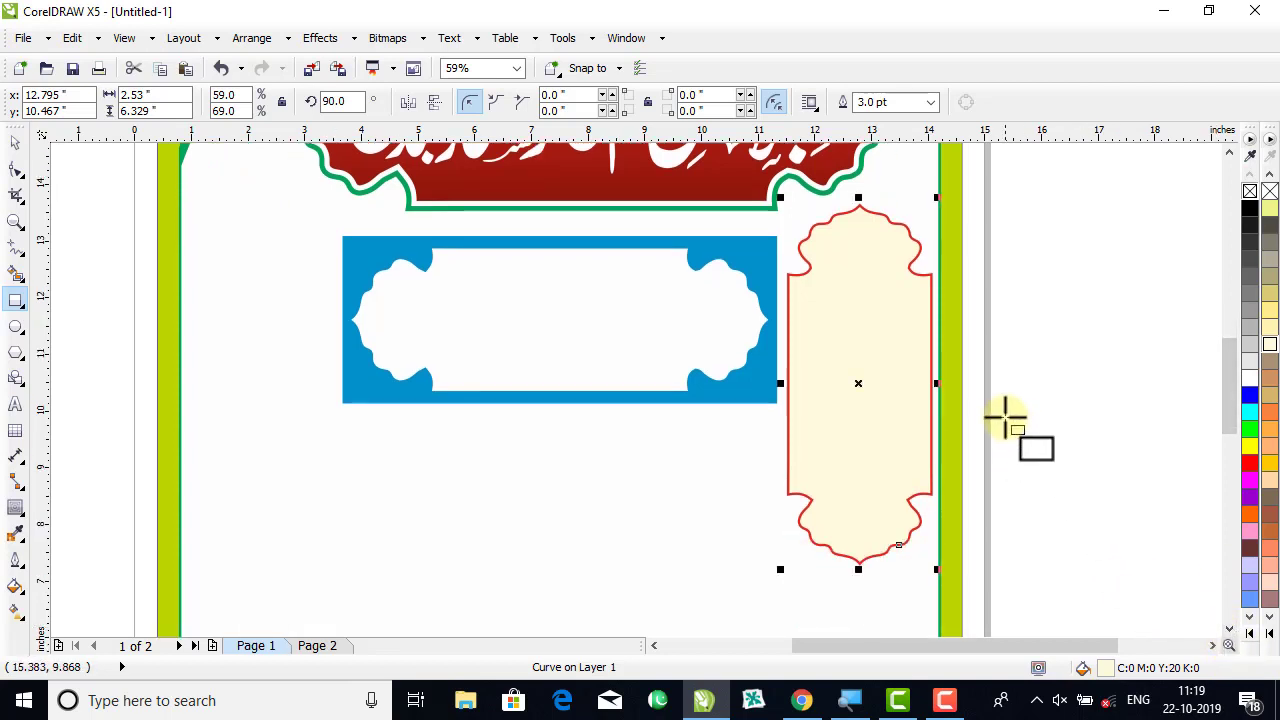
mouse_move(1006, 418)
mouse_down()
mouse_move(694, 551)
mouse_move(708, 588)
mouse_up()
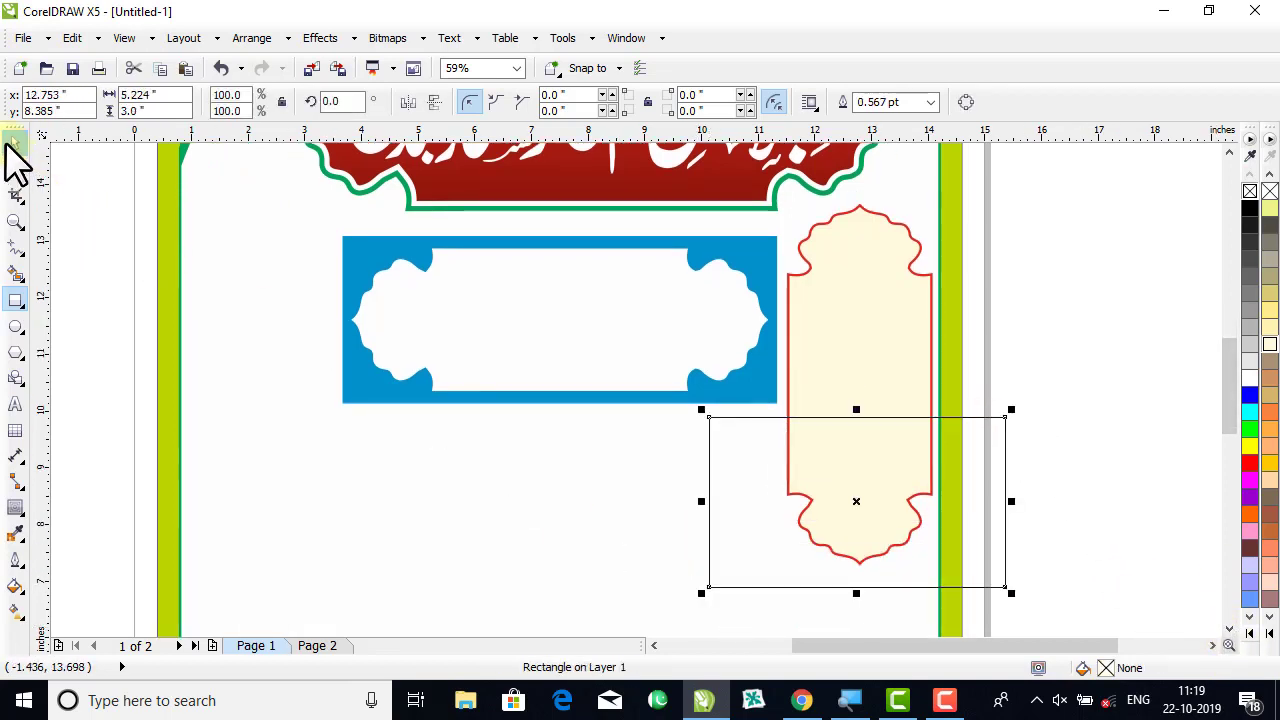
click(12, 145)
drag(854, 408, 857, 455)
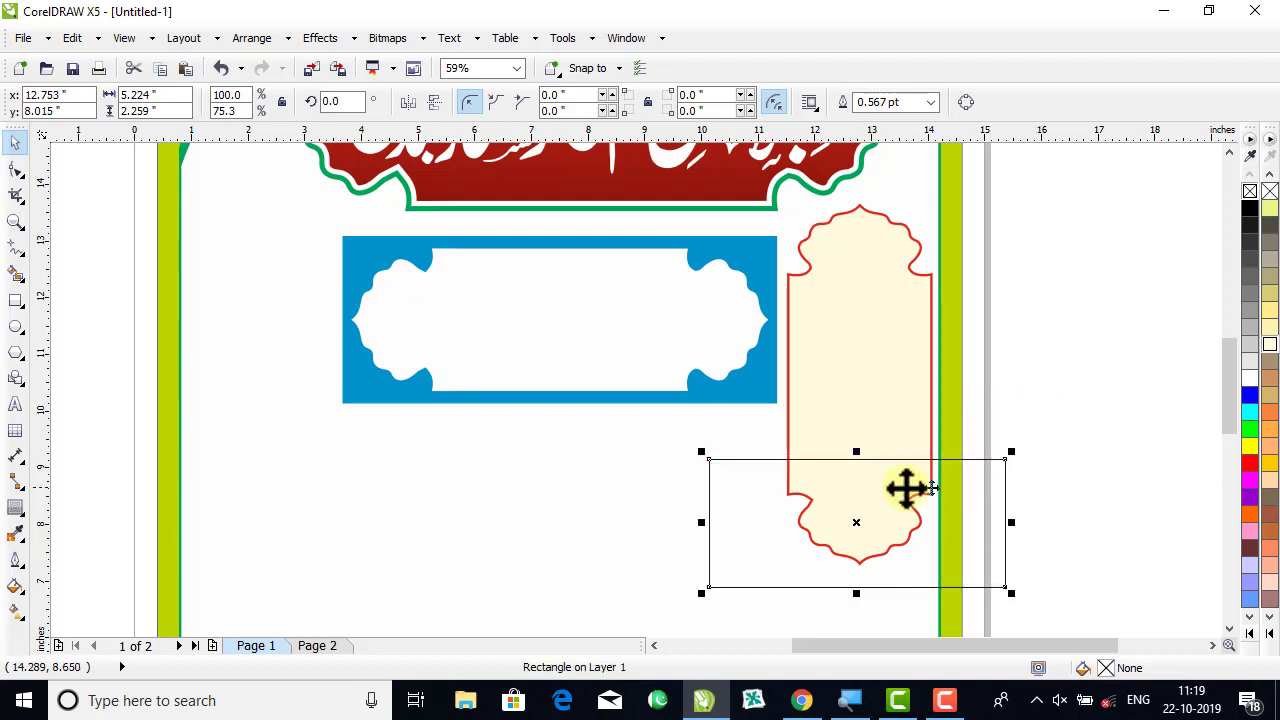
drag(860, 450, 860, 455)
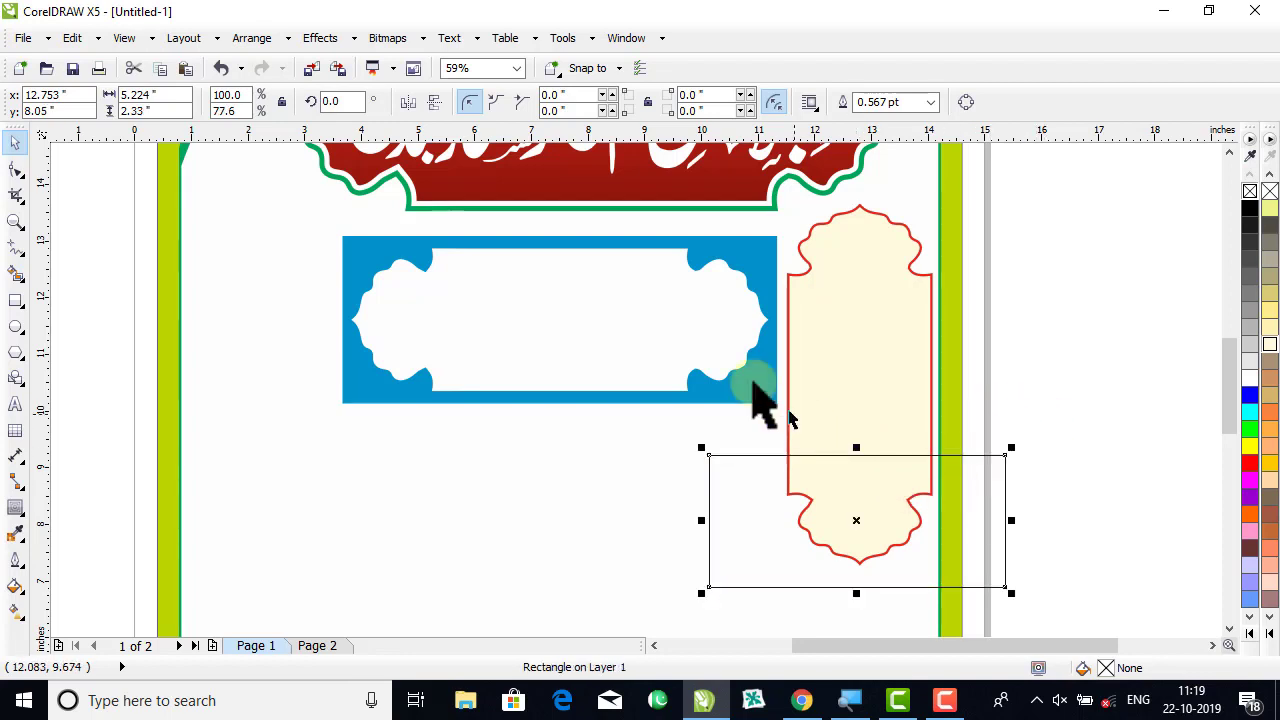
Move the blue and white panel group slightly up toward the red title banner.
click(695, 350)
drag(667, 348, 663, 343)
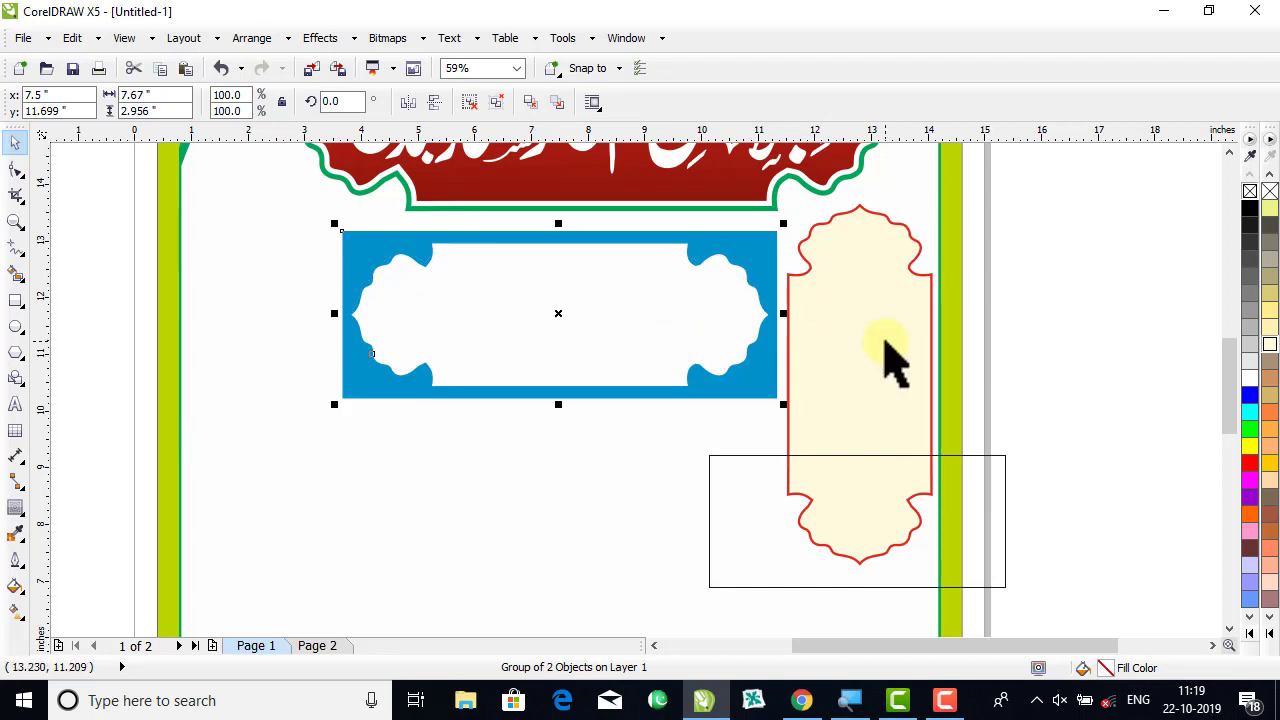
Trim the lower end off the cream shape with the slightly raised rectangle, and delete the rectangle.
click(882, 456)
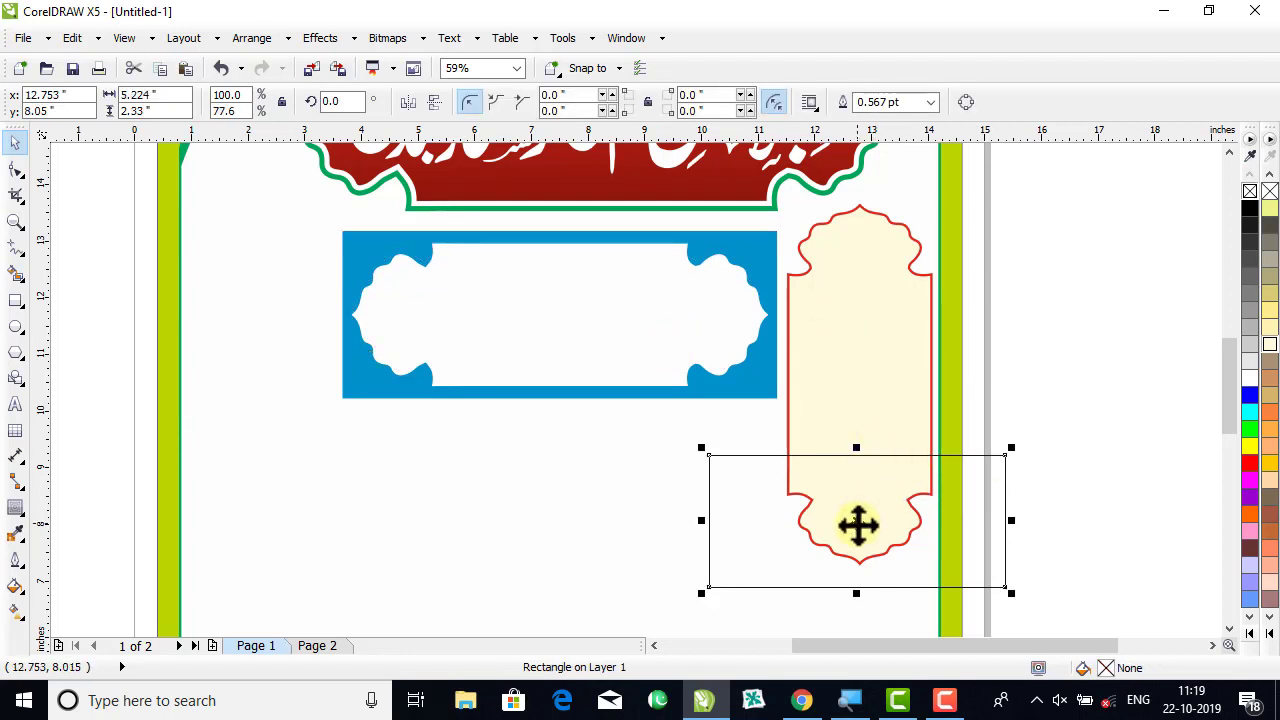
drag(858, 524, 851, 517)
shift+click(857, 429)
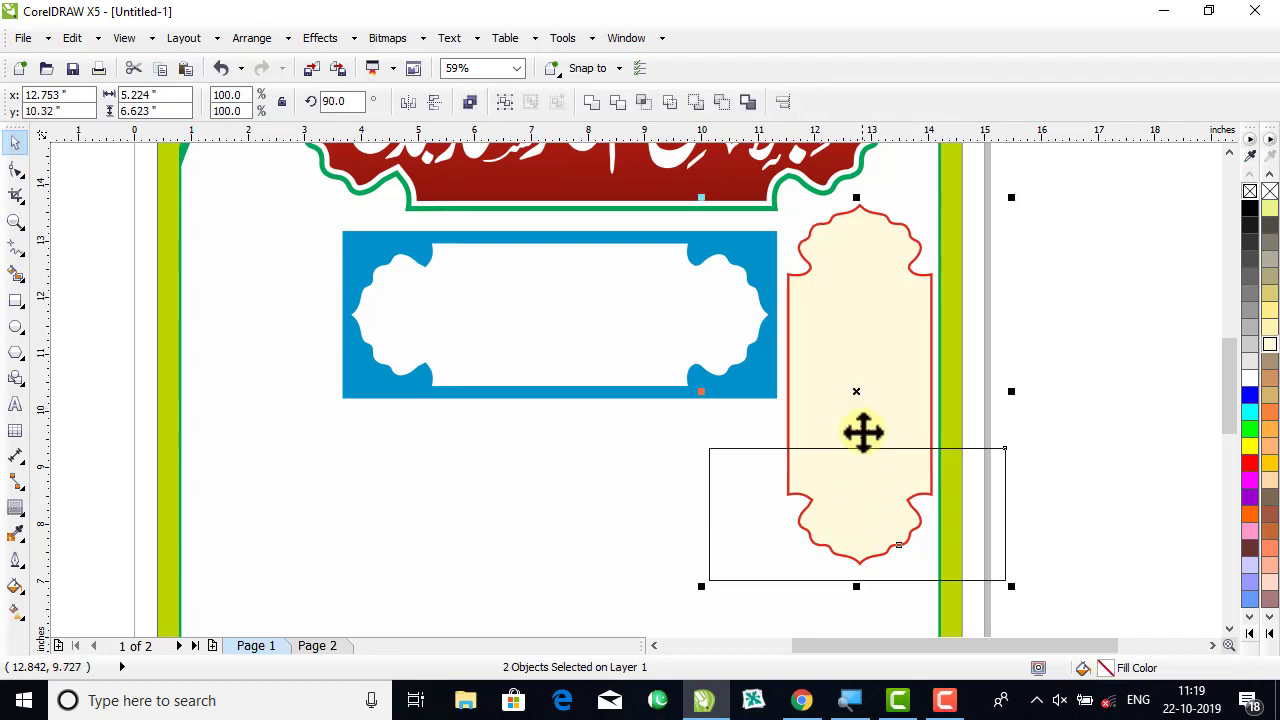
click(617, 101)
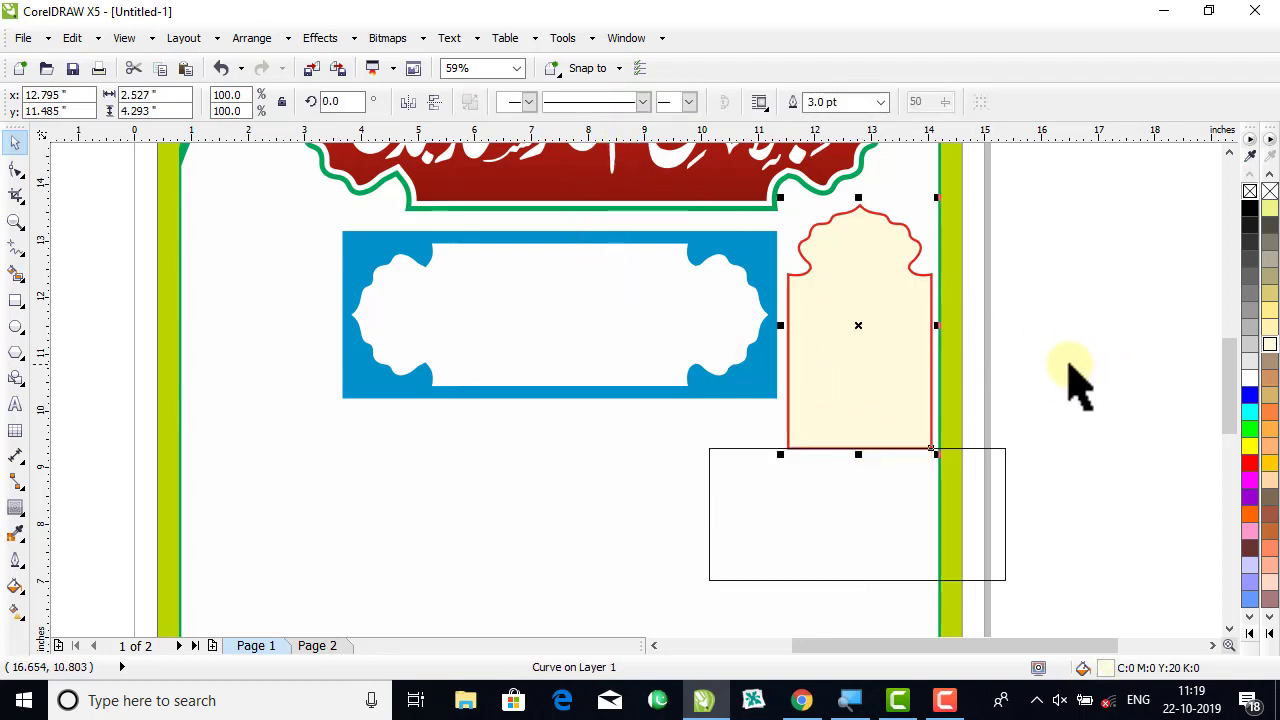
drag(985, 505, 1130, 543)
key(Delete)
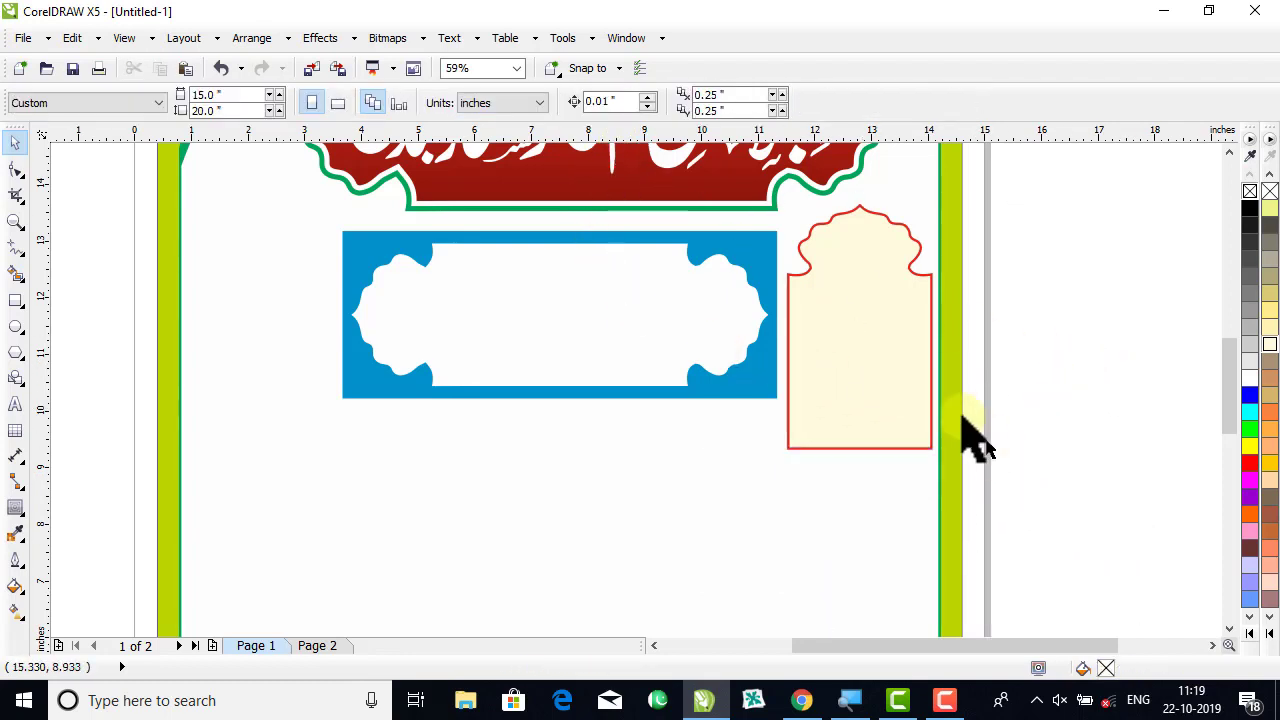
Copy the cream arch to the left side of the blue panel and group the two arches.
drag(851, 366, 256, 375)
shift+click(808, 370)
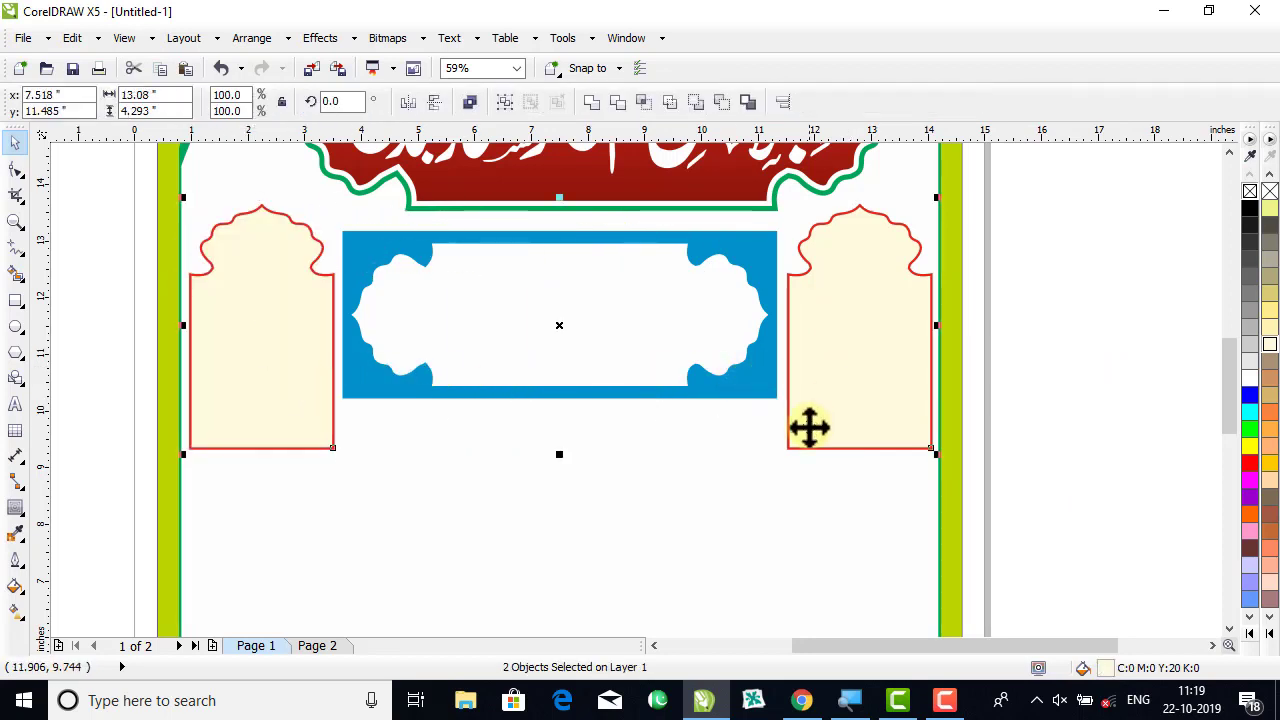
key(ctrl+g)
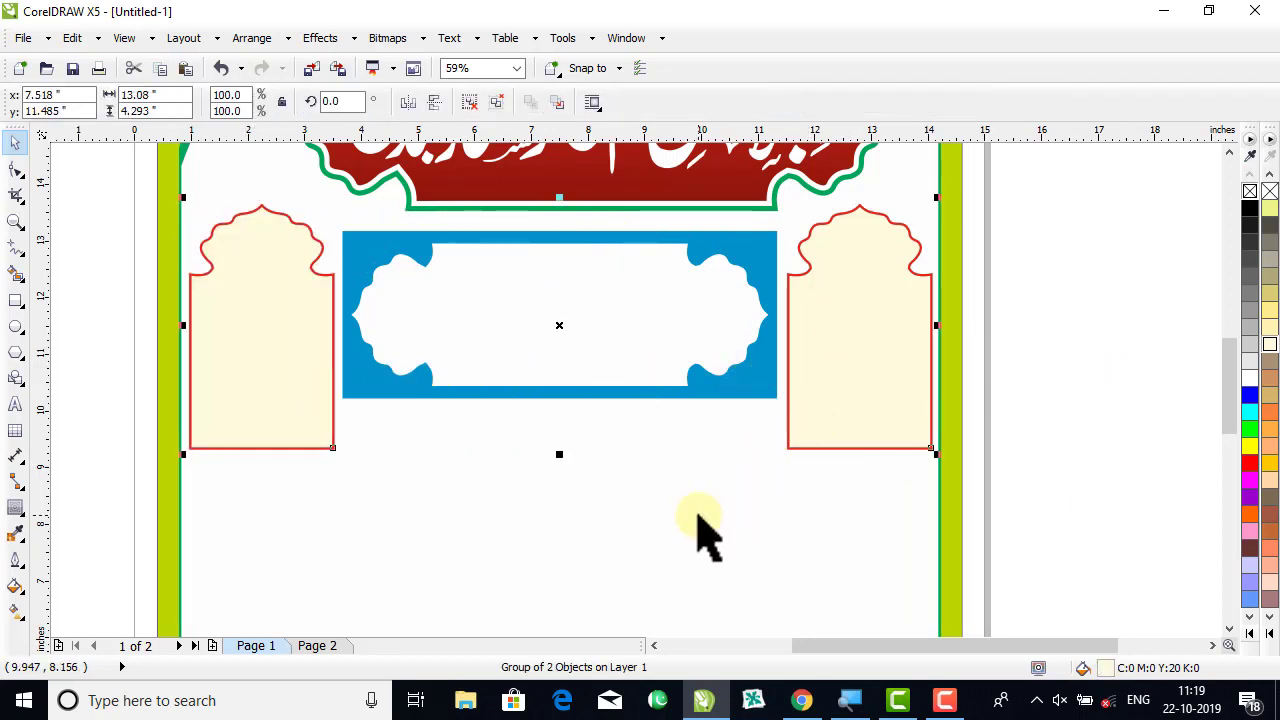
Center the group of two arches horizontally on the poster's frame.
key(ctrl+u)
key(c)
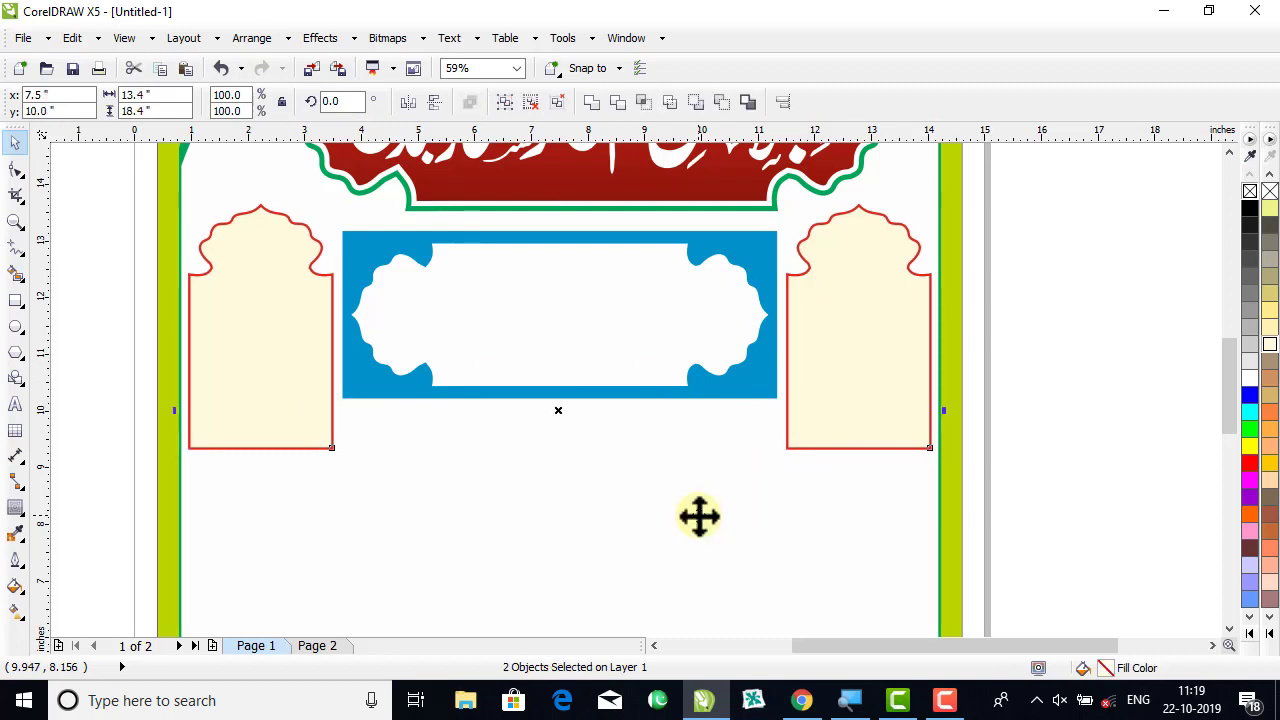
click(1077, 453)
click(838, 391)
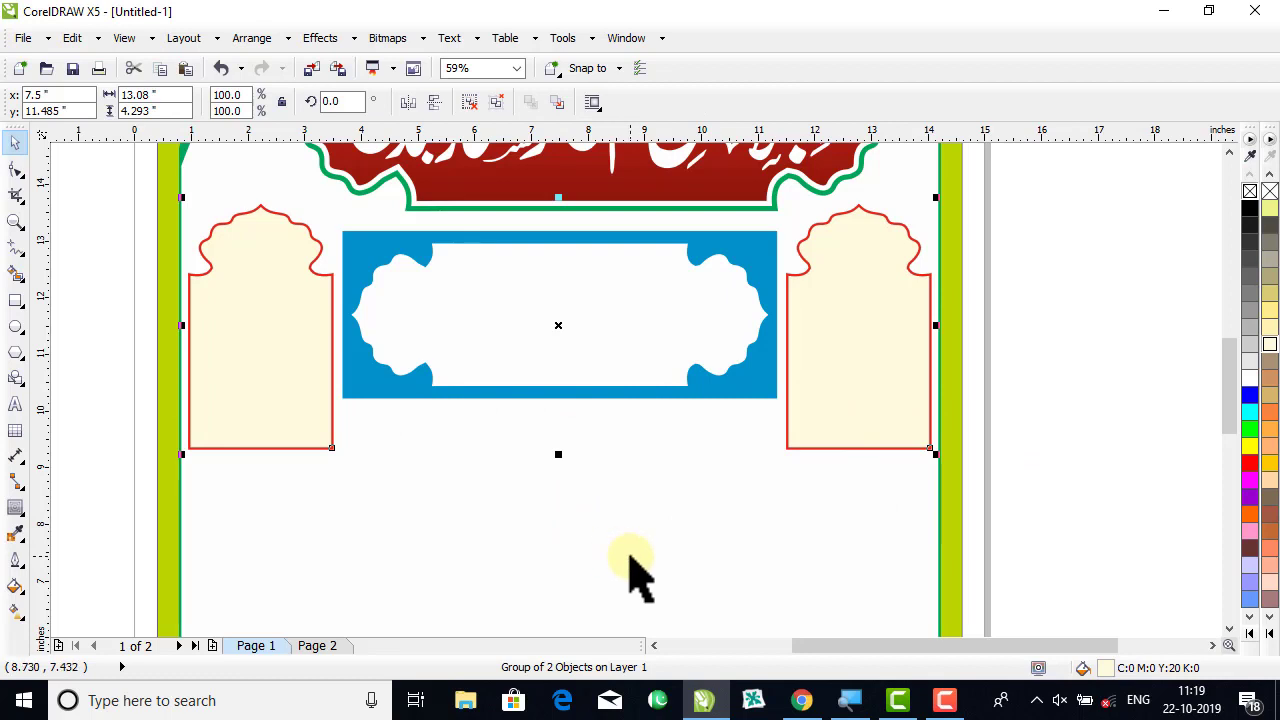
click(1090, 400)
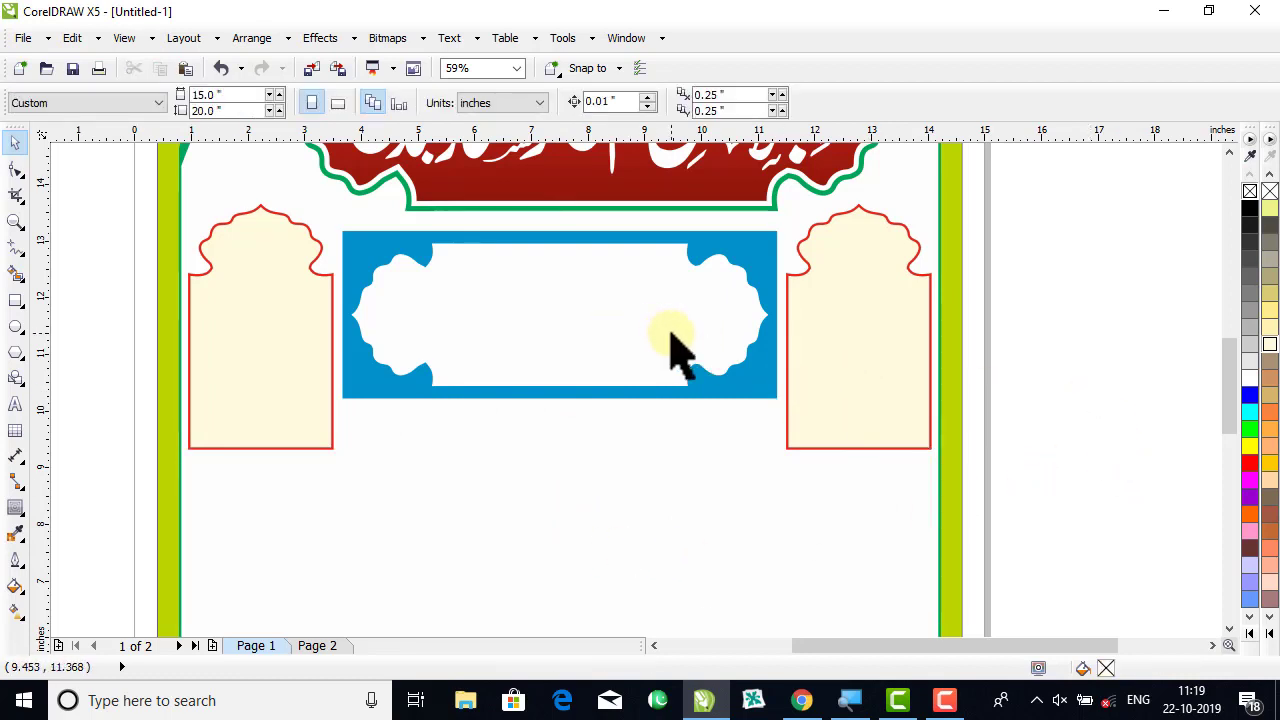
click(832, 337)
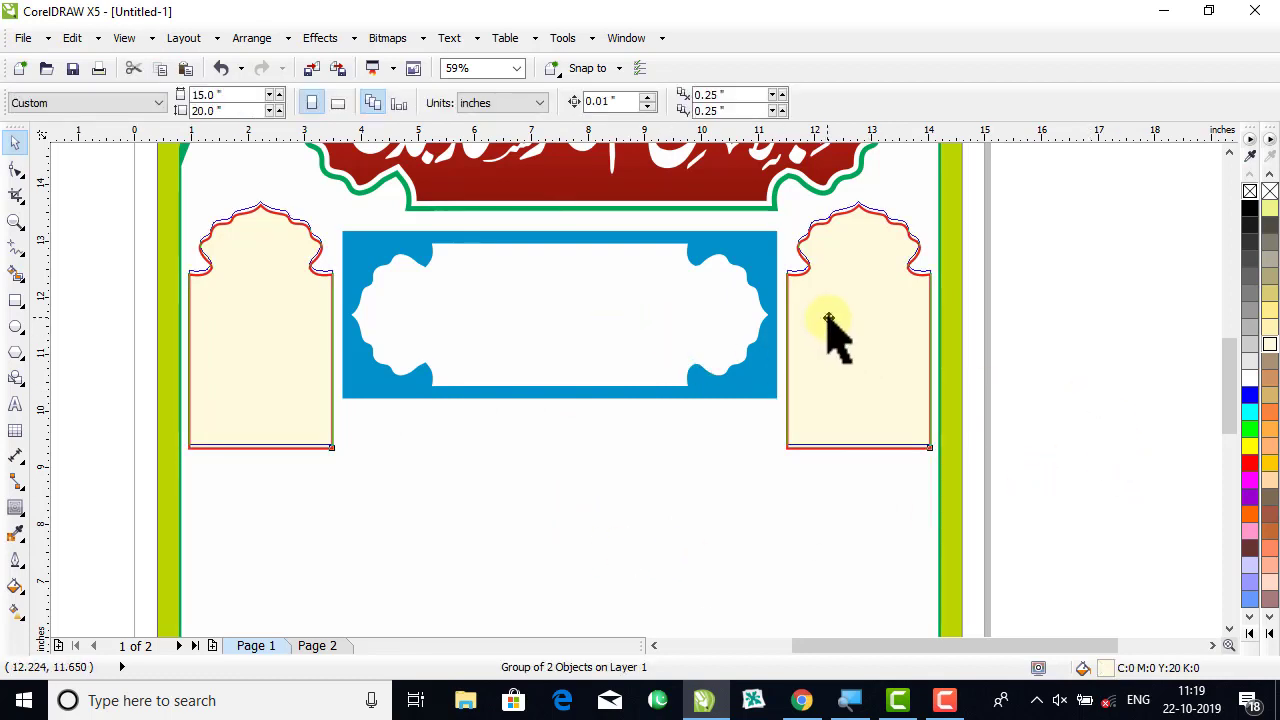
key(ctrl+z)
click(1051, 423)
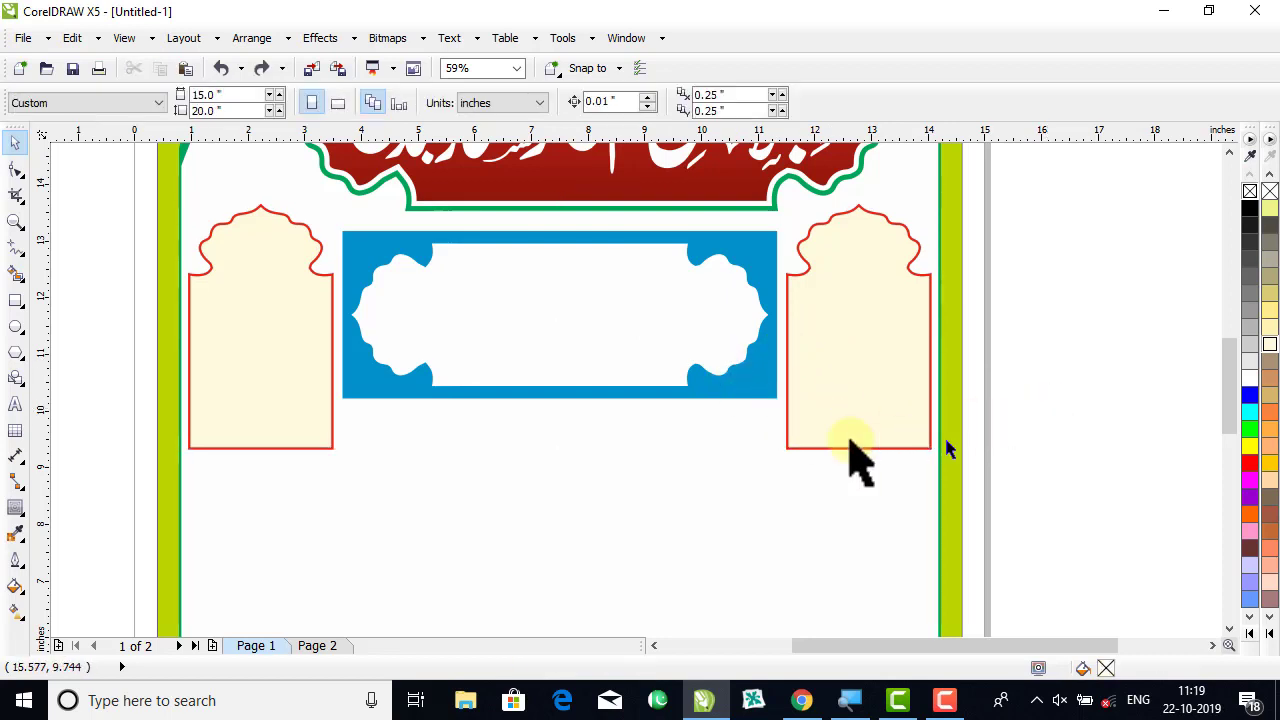
Ungroup the two cream arches on either side of the blue panel.
click(874, 374)
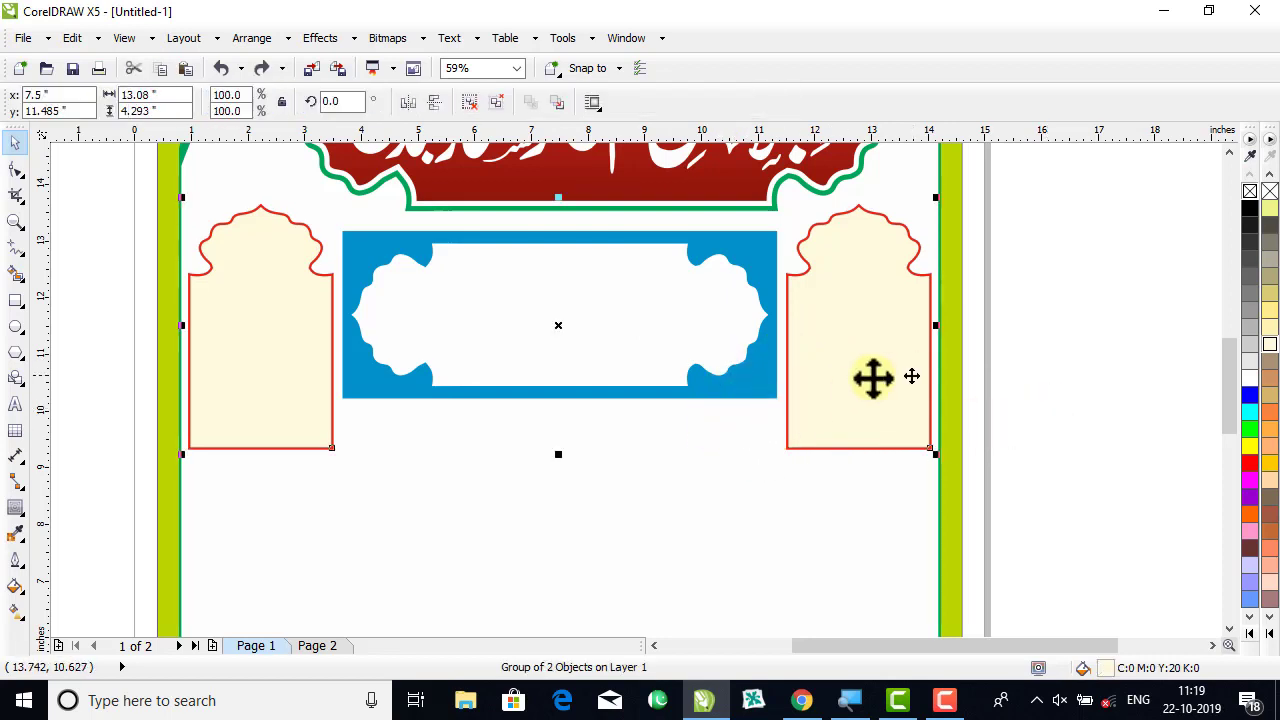
click(469, 101)
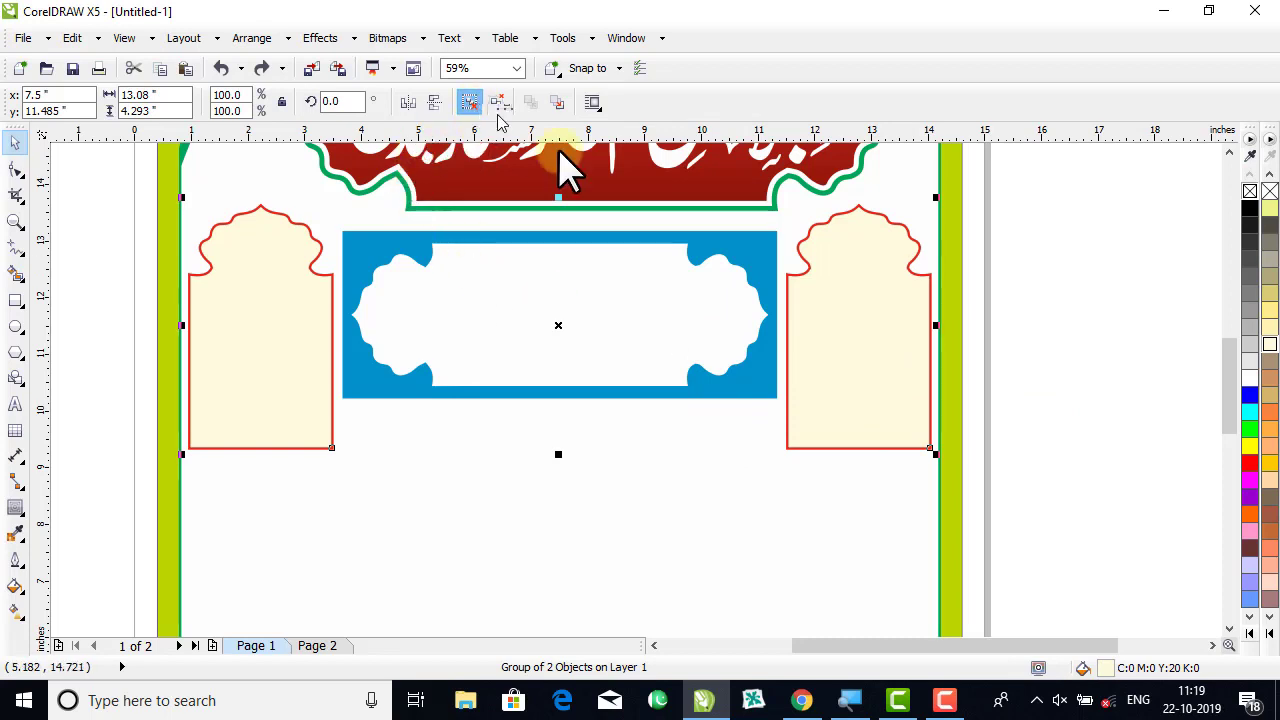
click(1020, 309)
Place a copy of the right arch under the blue panel's left end, rotated 90 degrees and scaled to about 33.4%.
drag(860, 343, 663, 517)
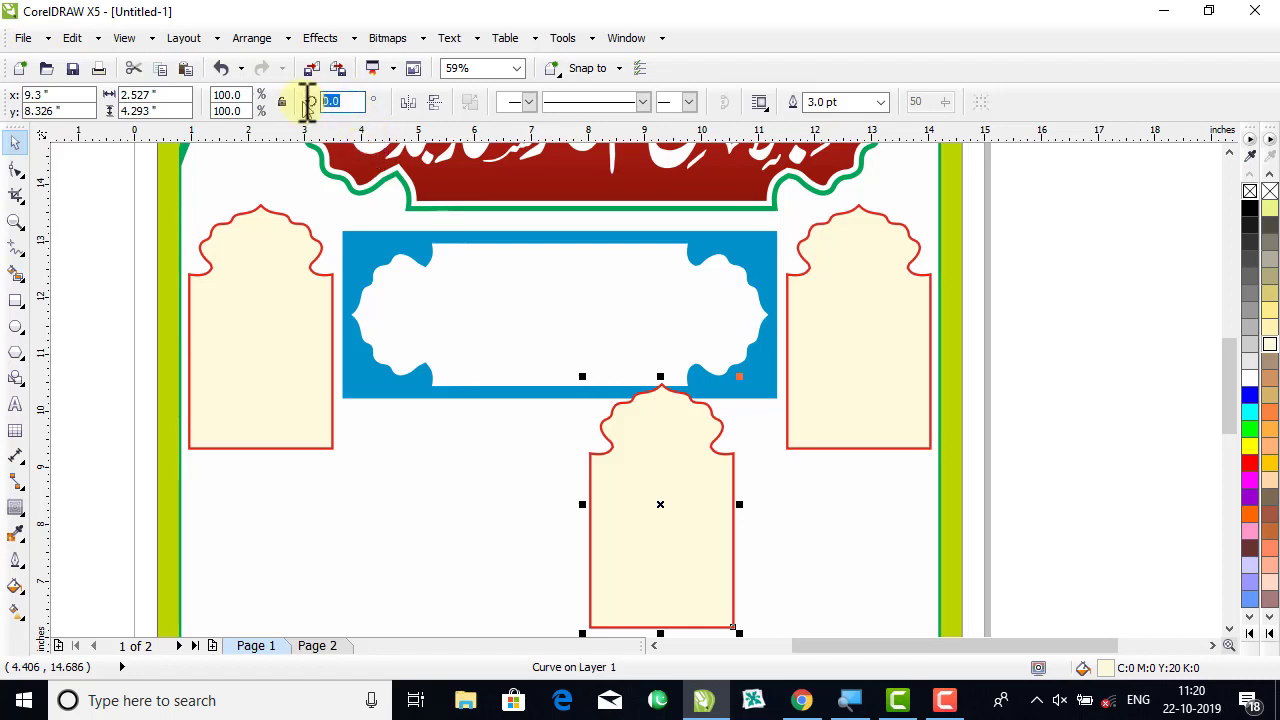
text(0)
key(Return)
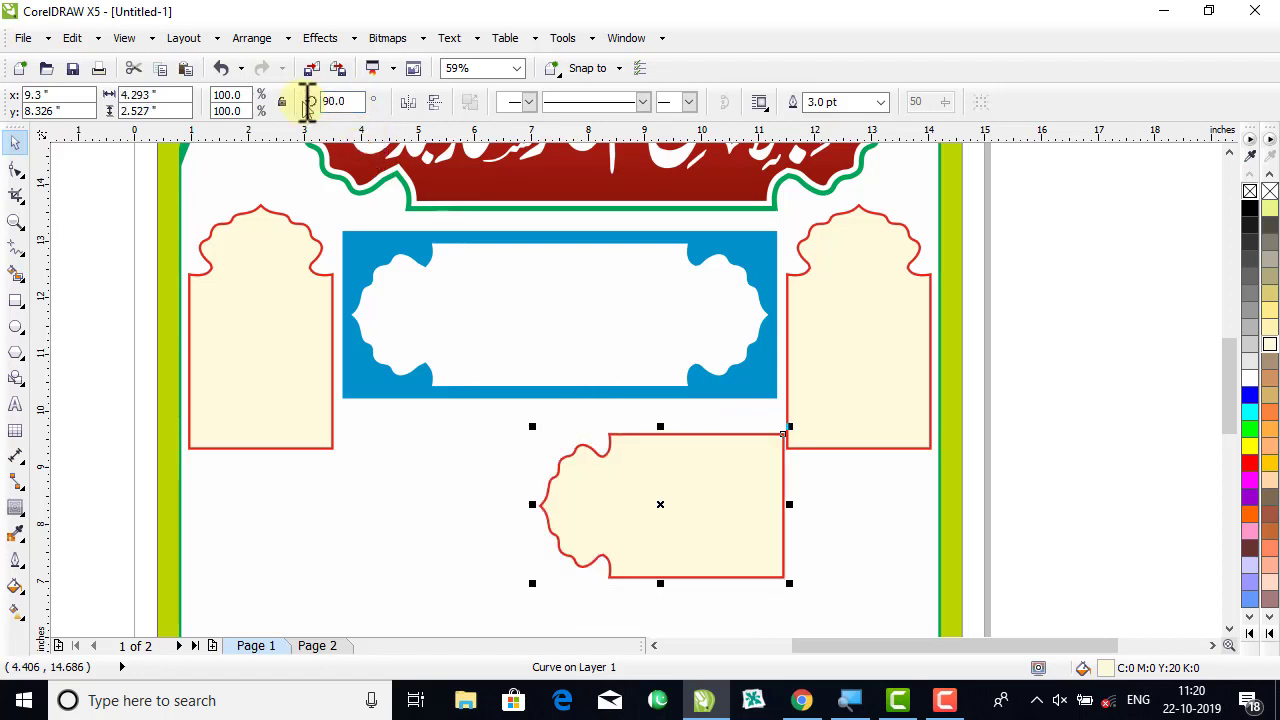
drag(779, 580, 414, 444)
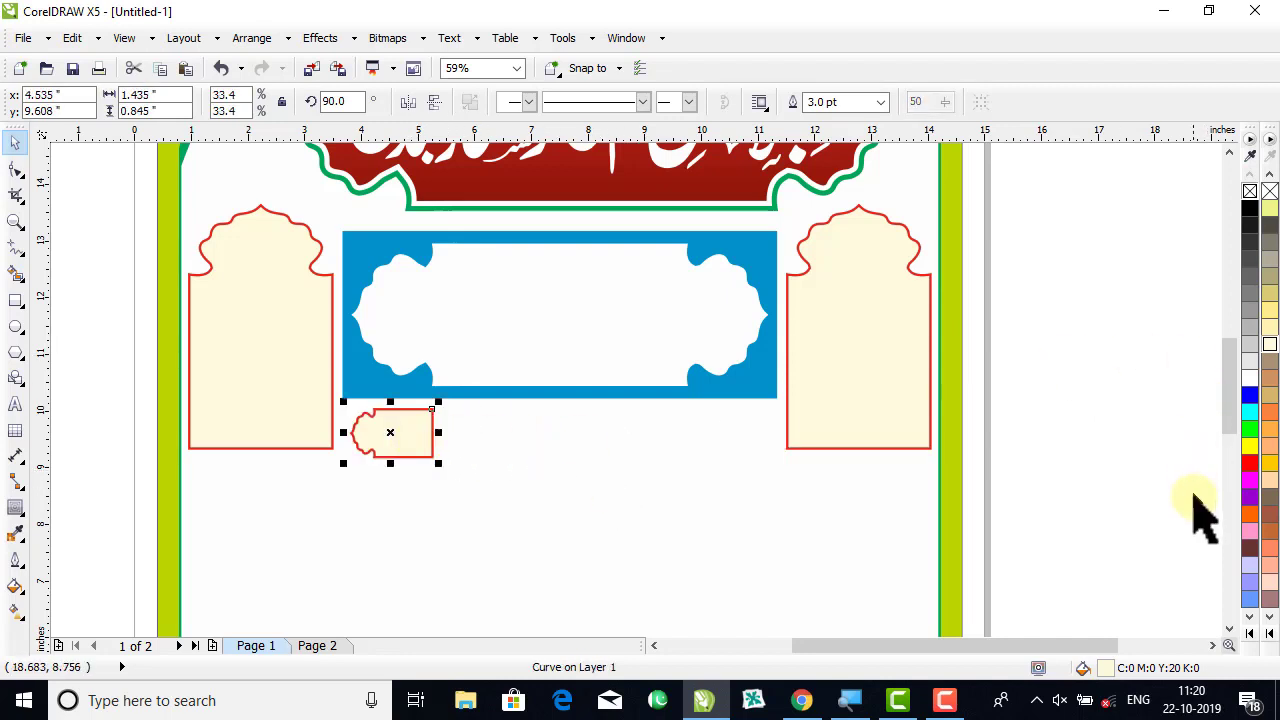
Fill the small rotated arch with red, without an outline, and nudge it closer to the blue panel's lower edge.
click(1249, 463)
right_click(1247, 190)
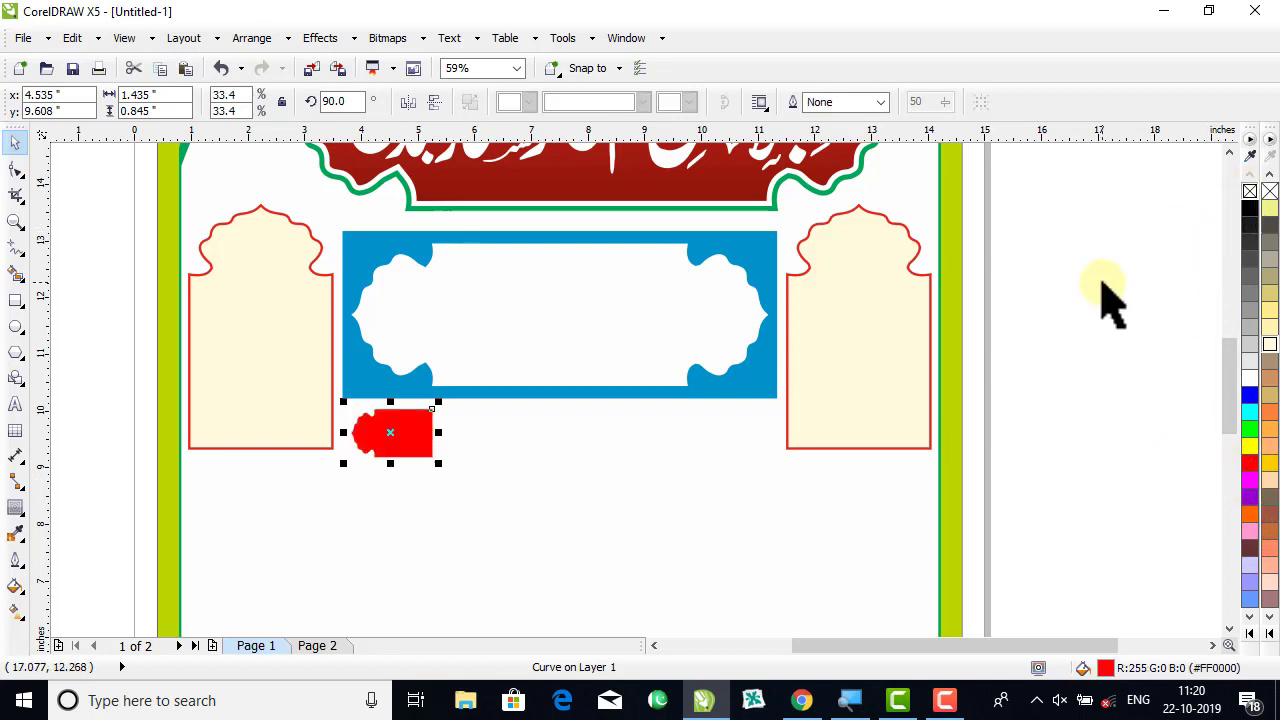
click(1076, 299)
click(402, 433)
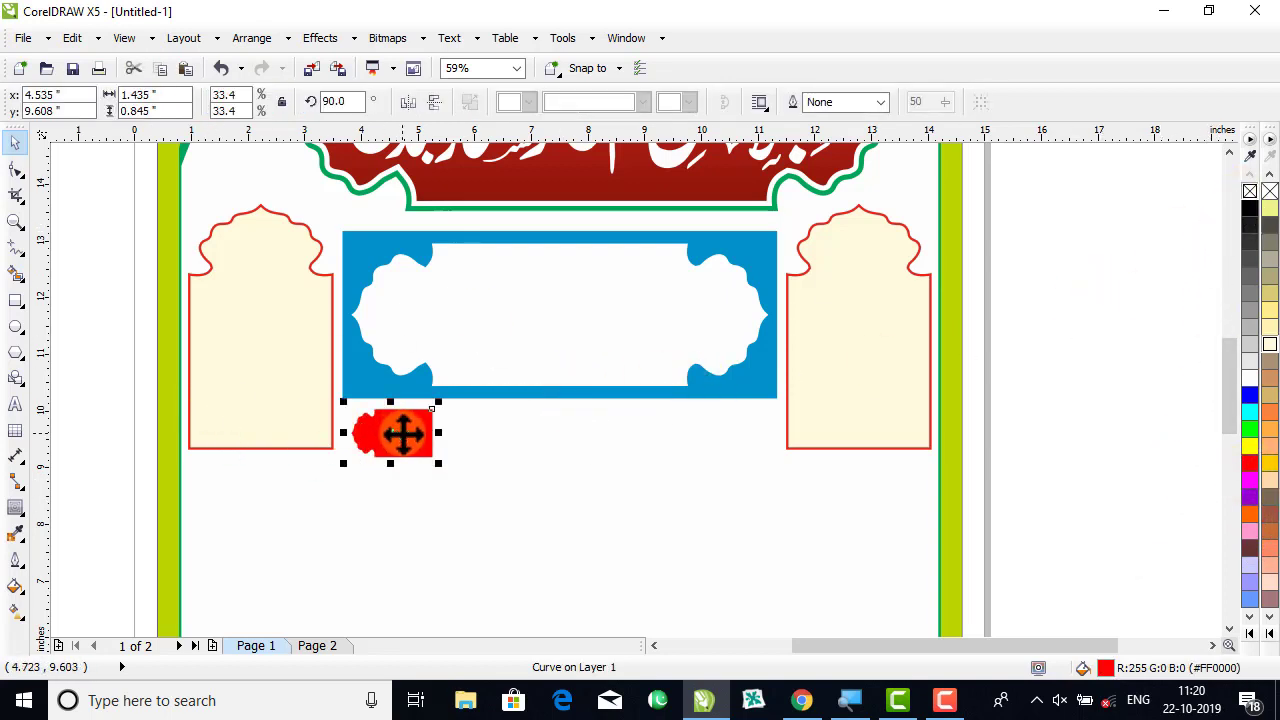
drag(404, 432, 392, 430)
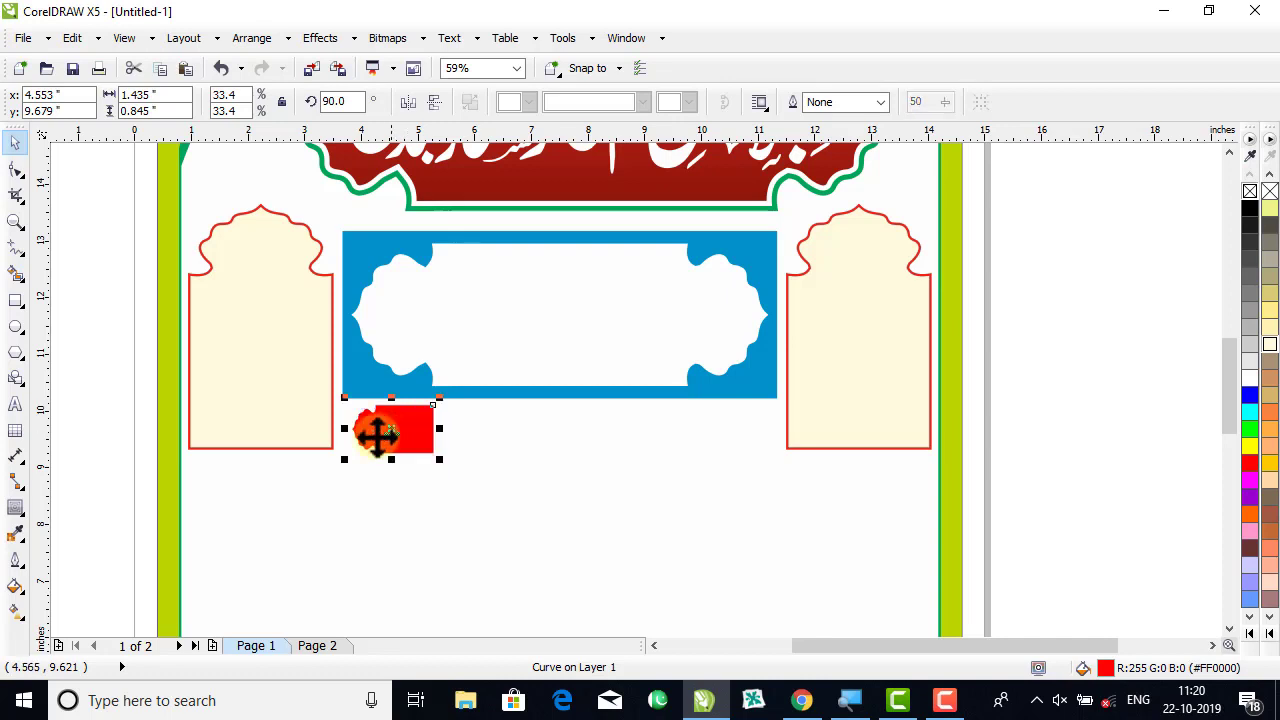
Bottom-align the small red shape with the left arch panel and nudge the blue frame slightly upward.
shift+click(313, 428)
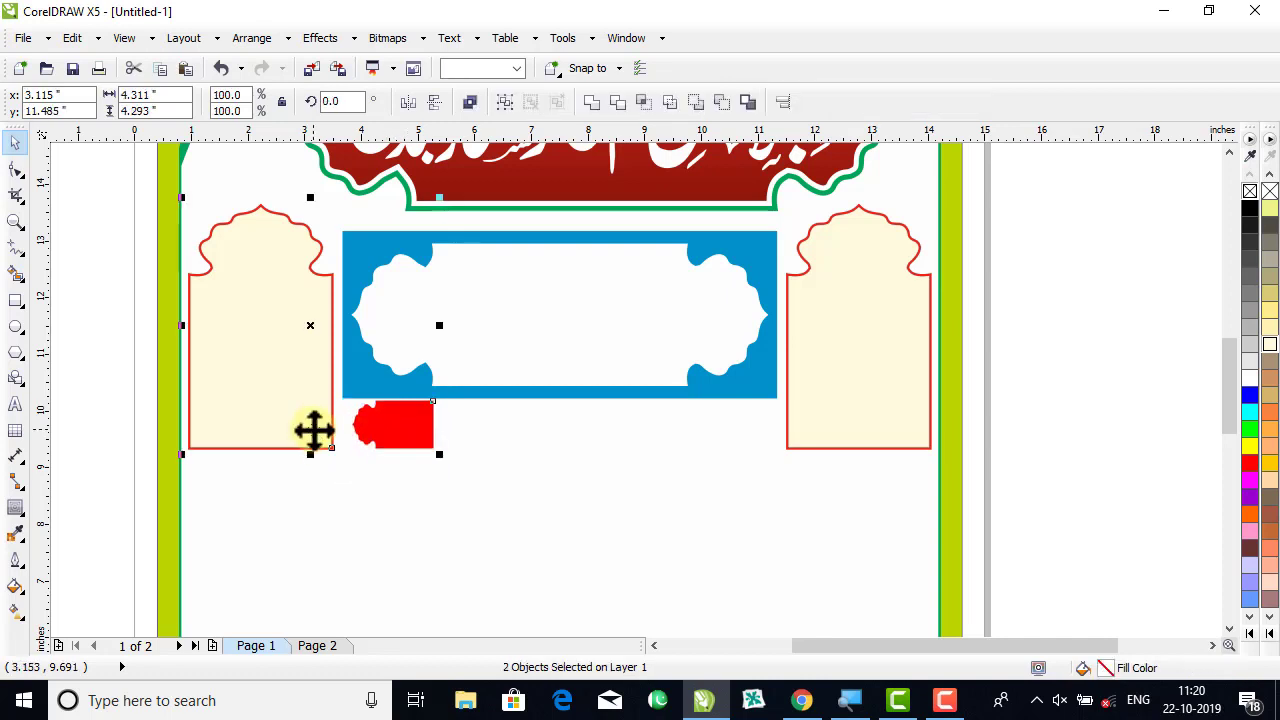
click(1085, 478)
click(733, 352)
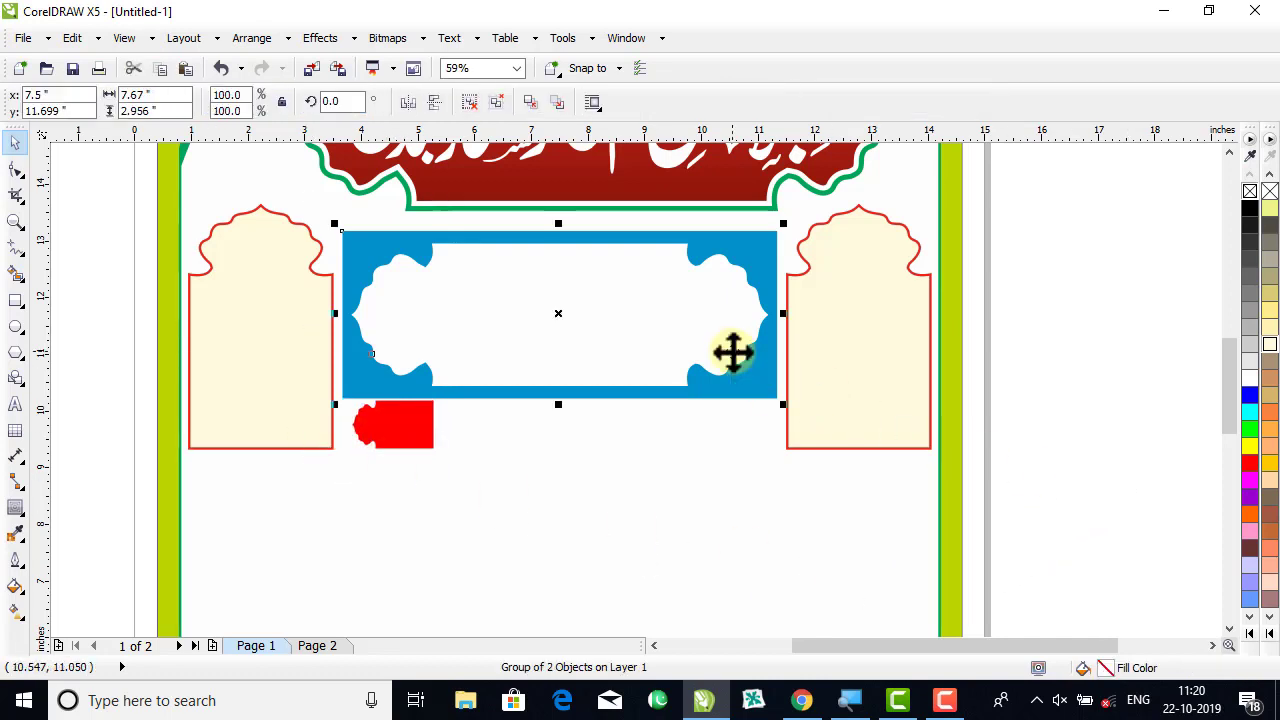
key(Up)
key(Up)
key(Up)
key(Up)
key(Up)
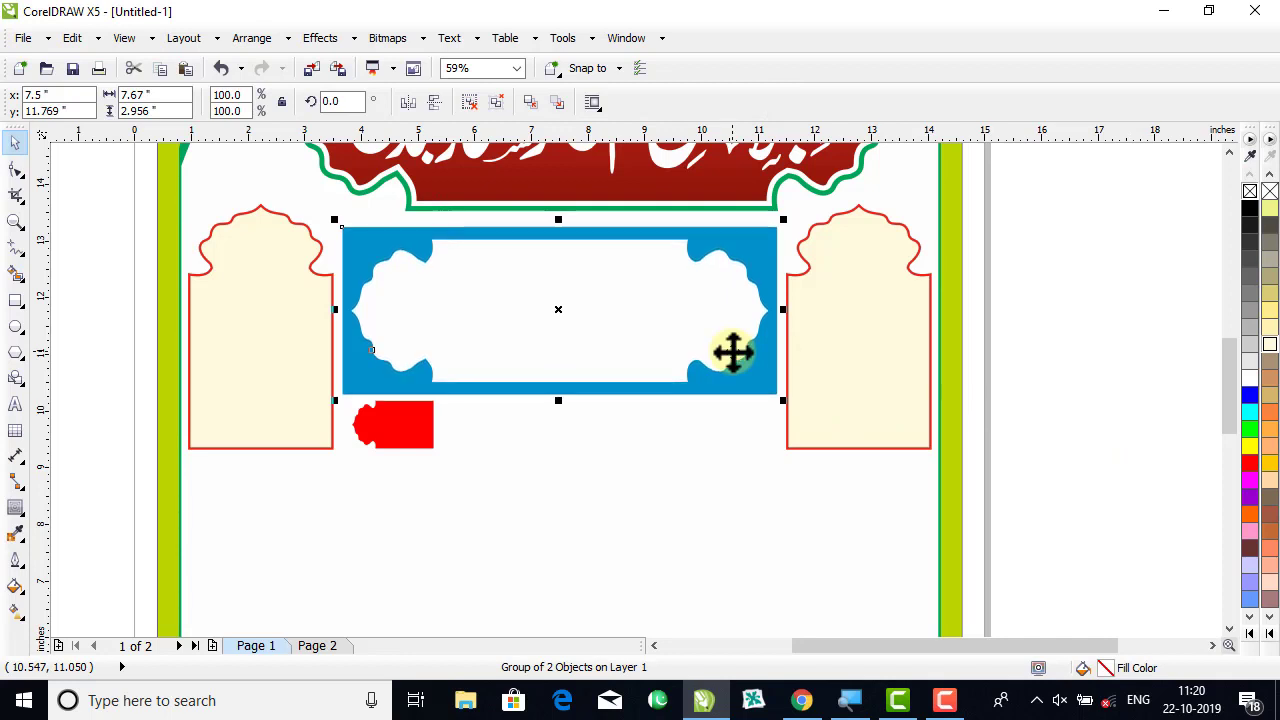
key(Up)
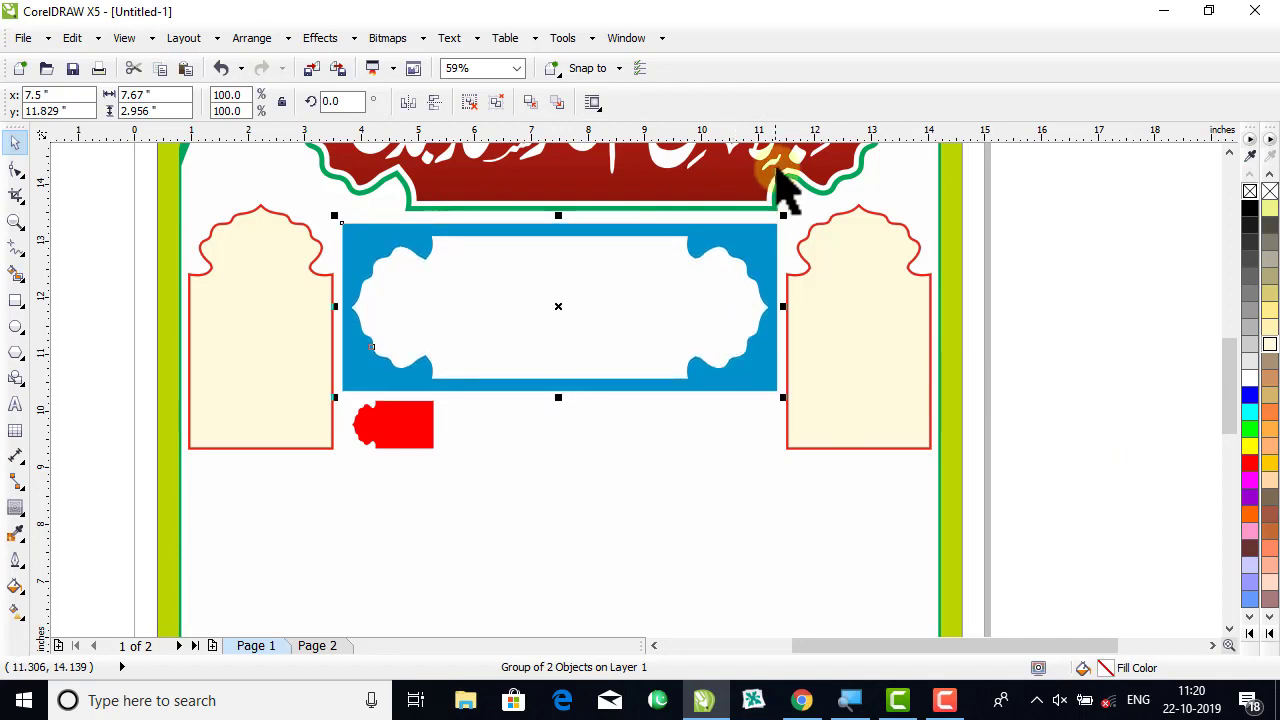
Enlarge the small red shape proportionally to about 1.53 by 0.9 inches, keeping its lower-left corner in place.
click(385, 430)
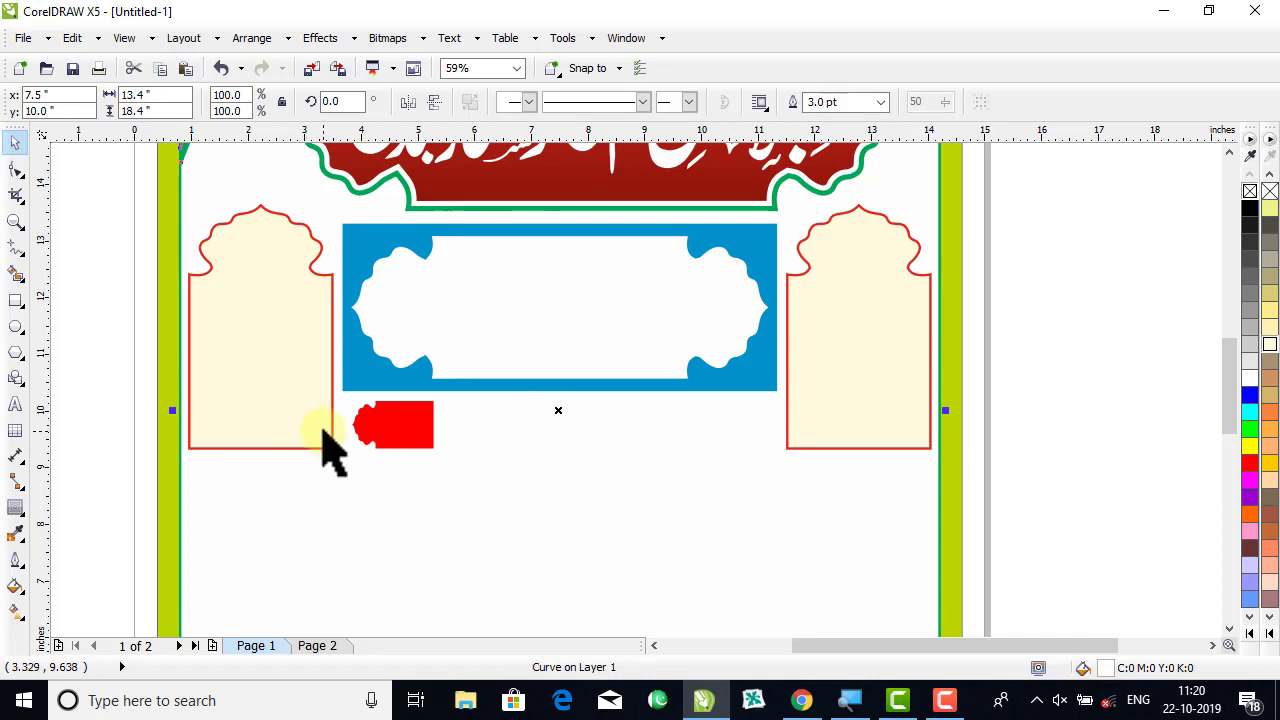
click(1030, 455)
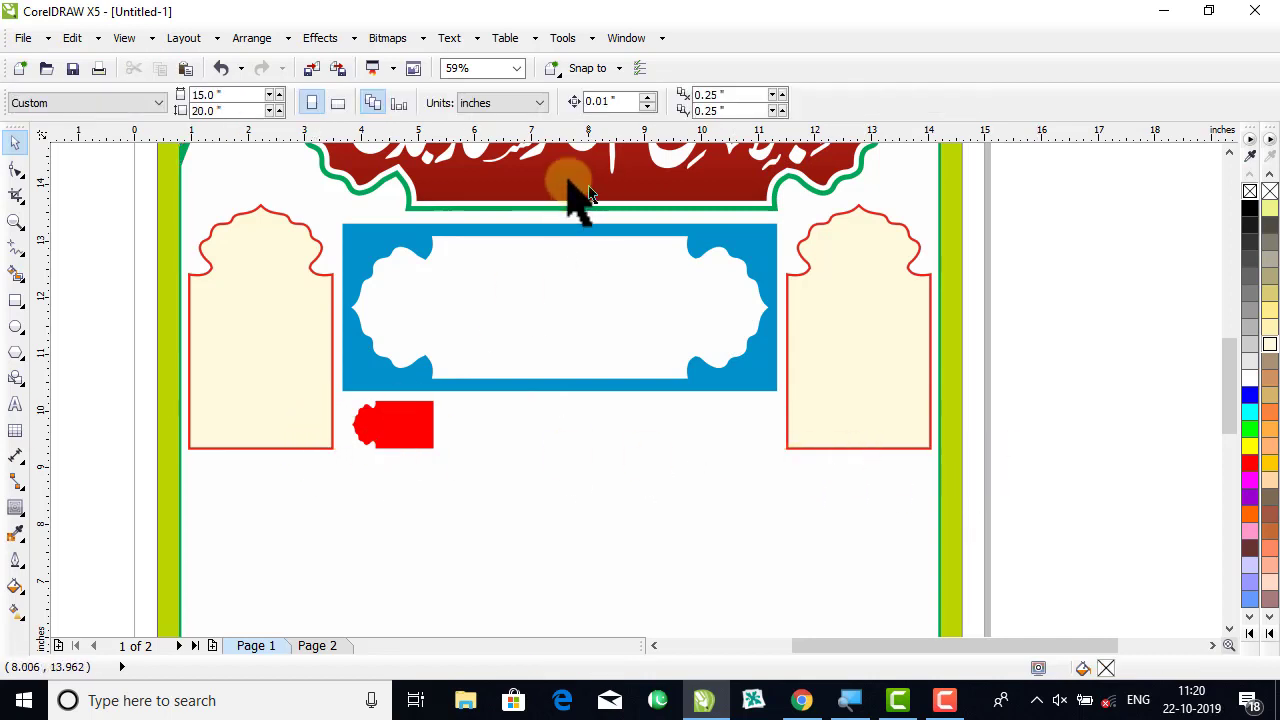
click(385, 430)
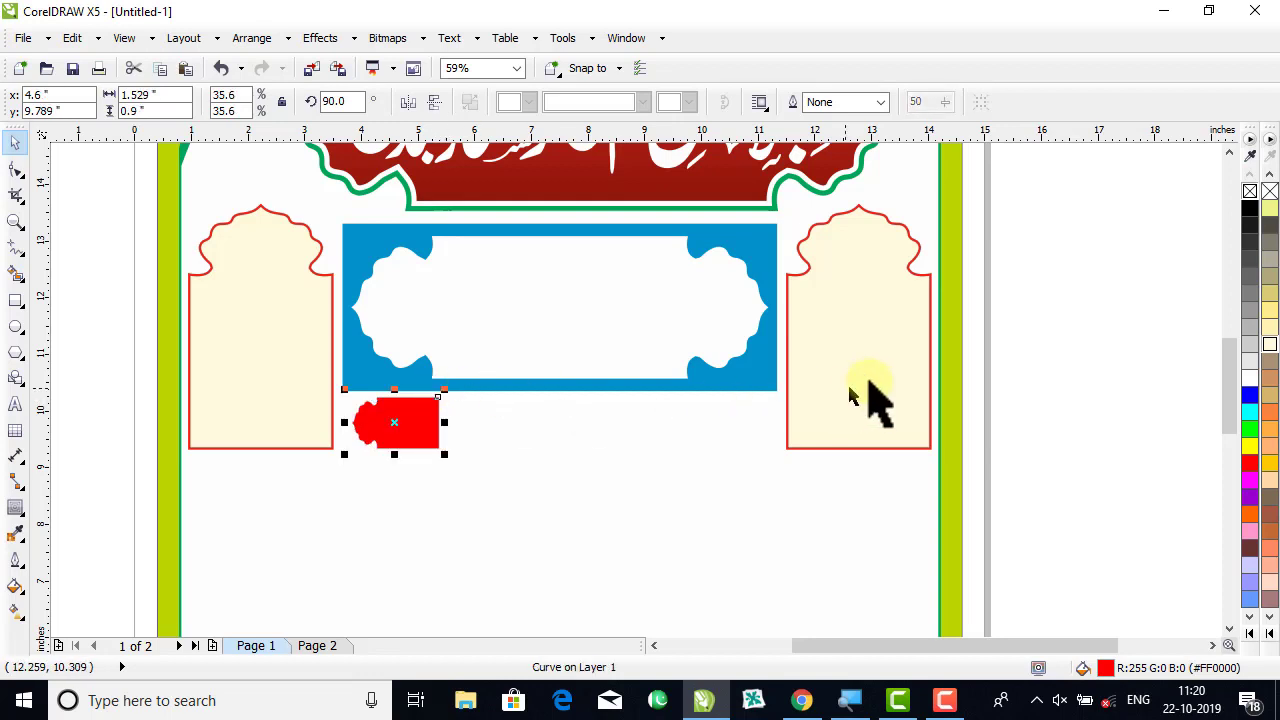
click(1034, 371)
click(418, 440)
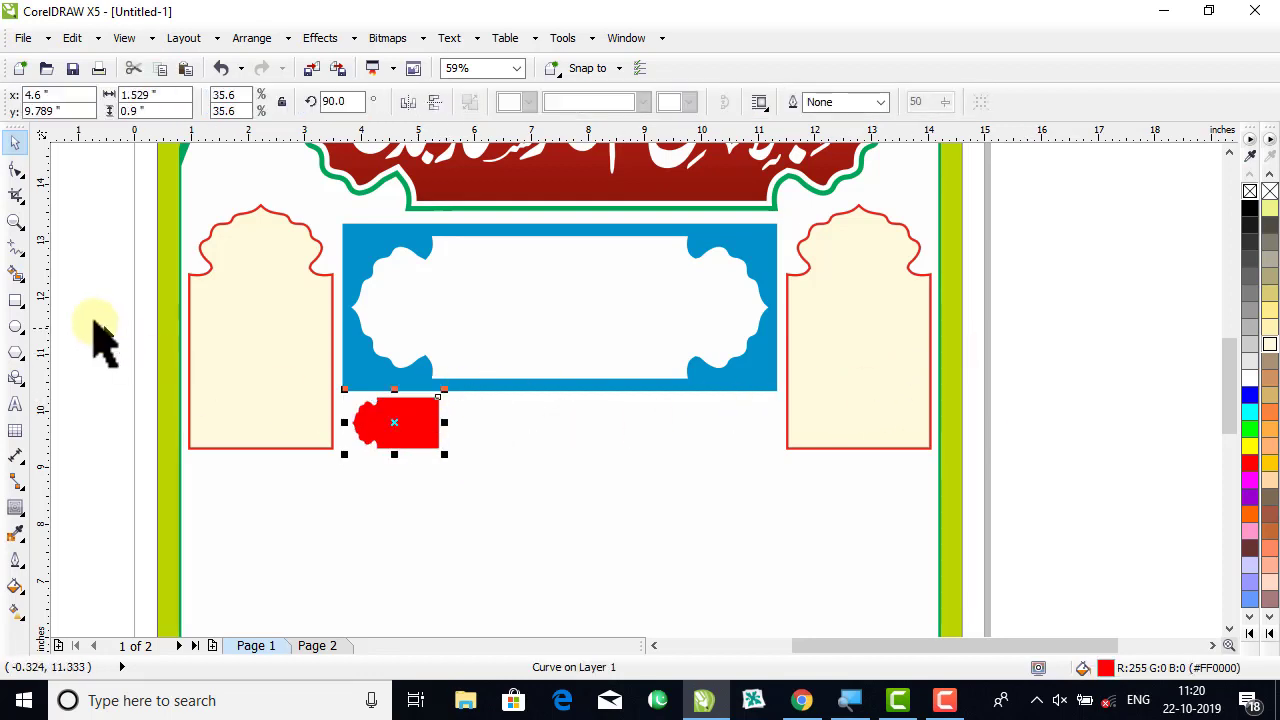
Draw a rectangle about 1.2 by 1.3 inches overlapping the red shape's right end and intersect the two.
click(15, 299)
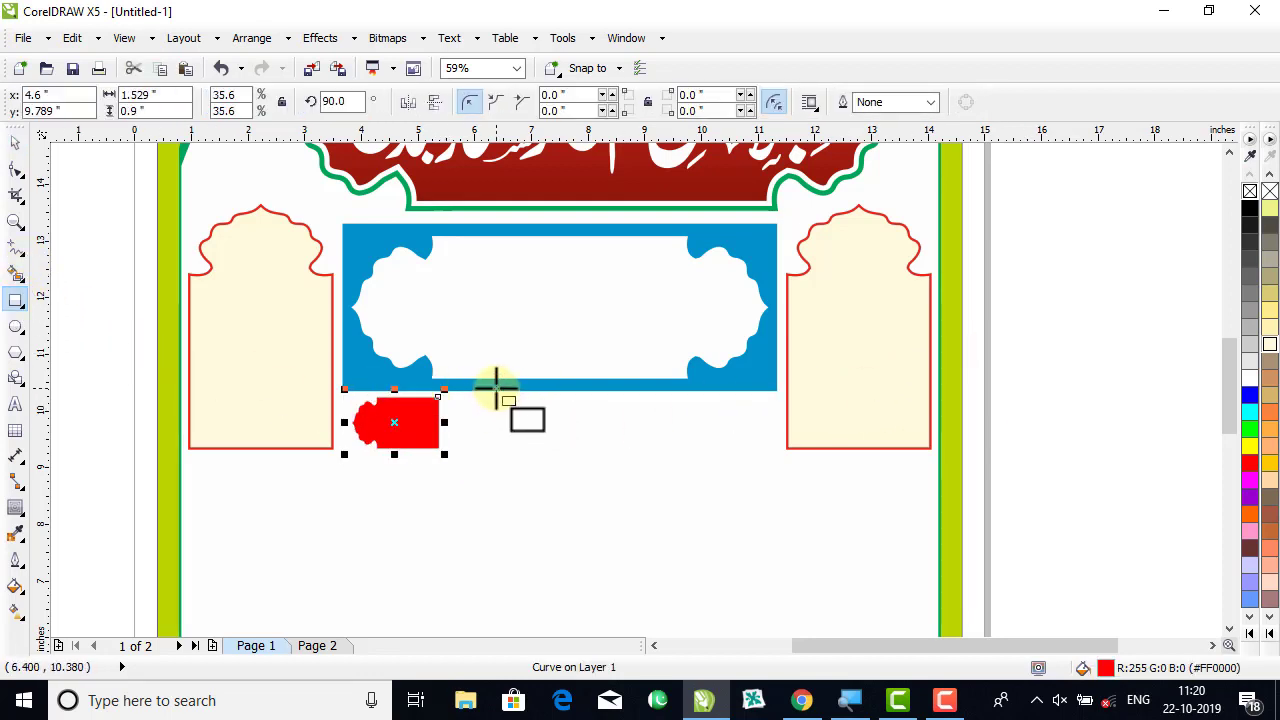
drag(500, 381, 403, 490)
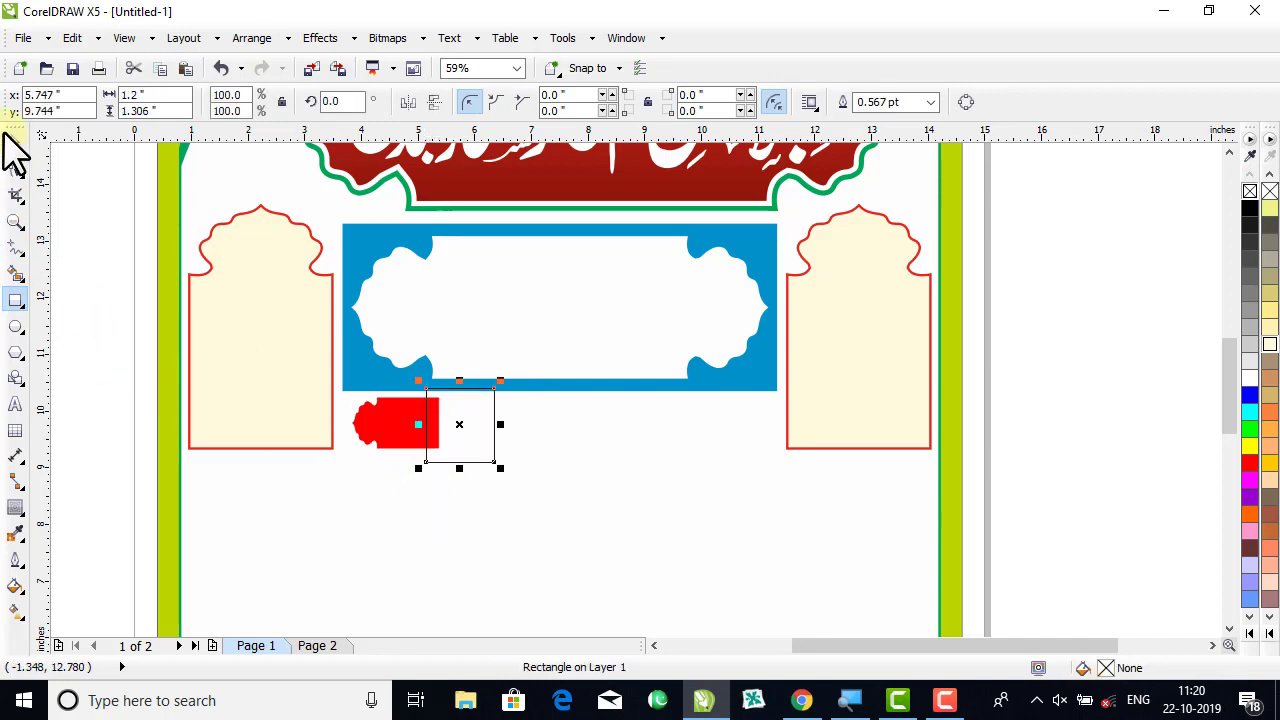
click(12, 141)
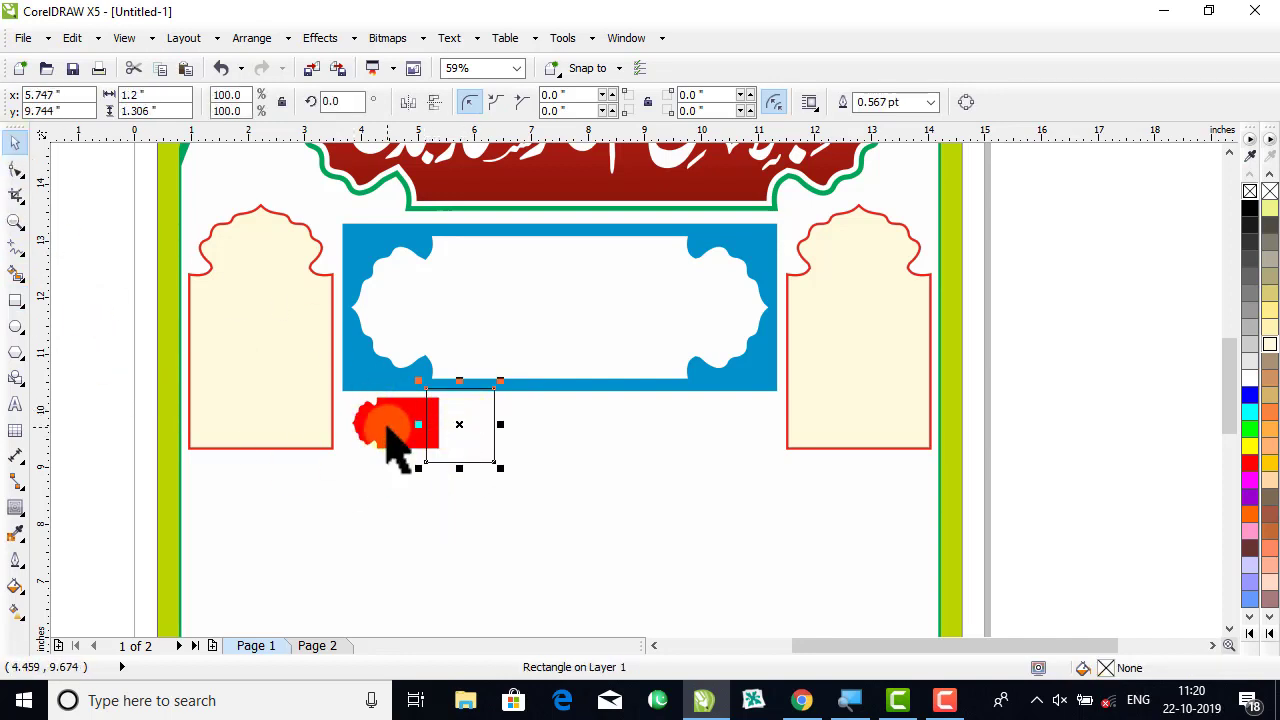
shift+click(390, 428)
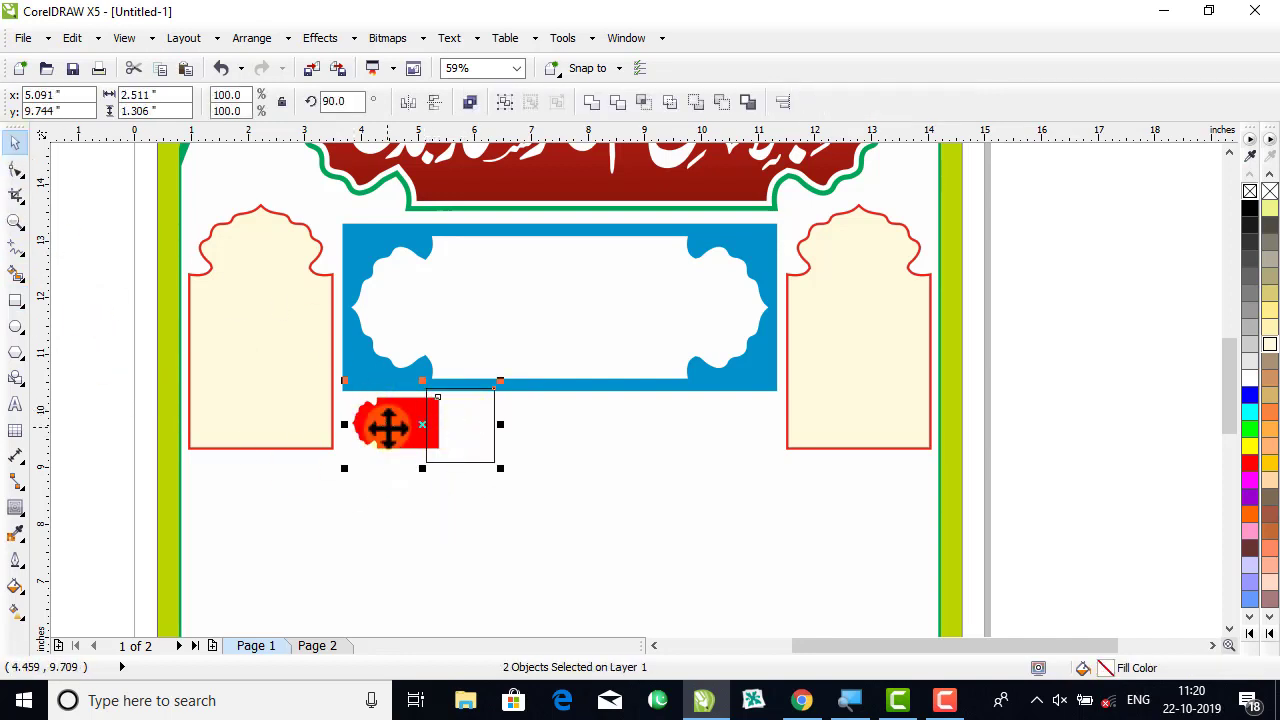
click(648, 108)
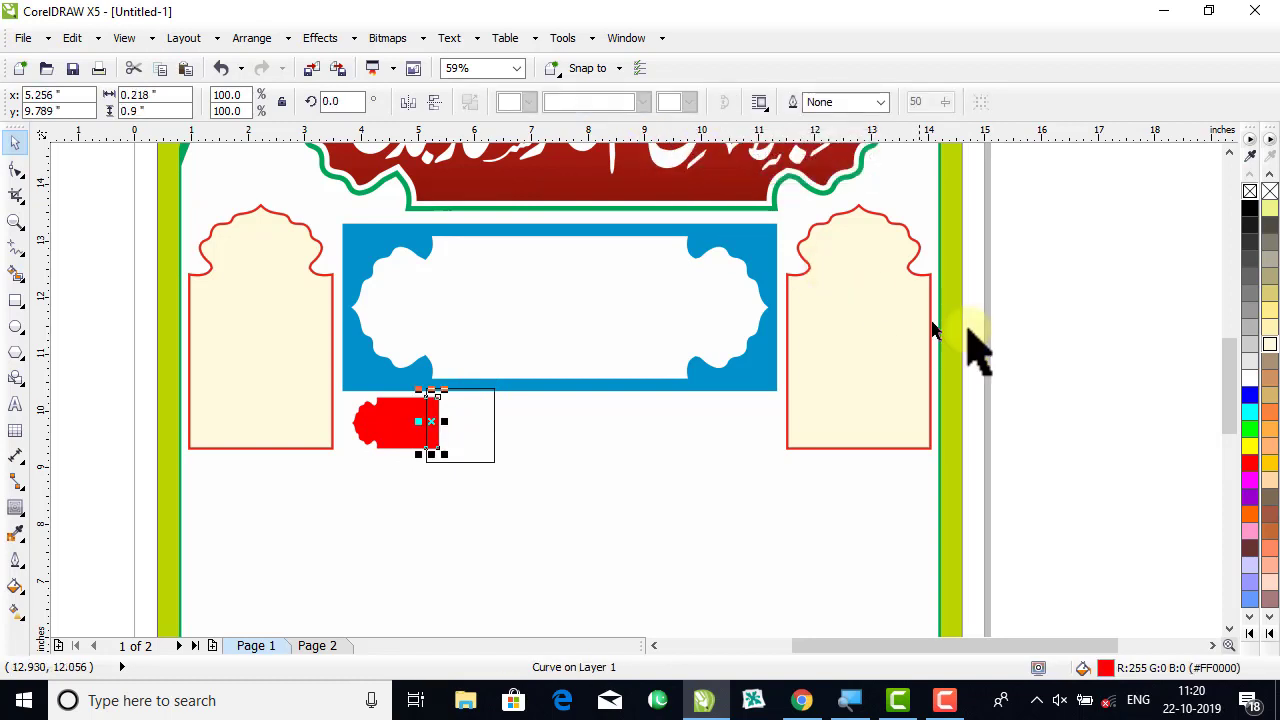
Delete the helper rectangle and stretch the red intersection strip rightward to about 4.89 inches wide.
click(614, 440)
click(449, 425)
key(Delete)
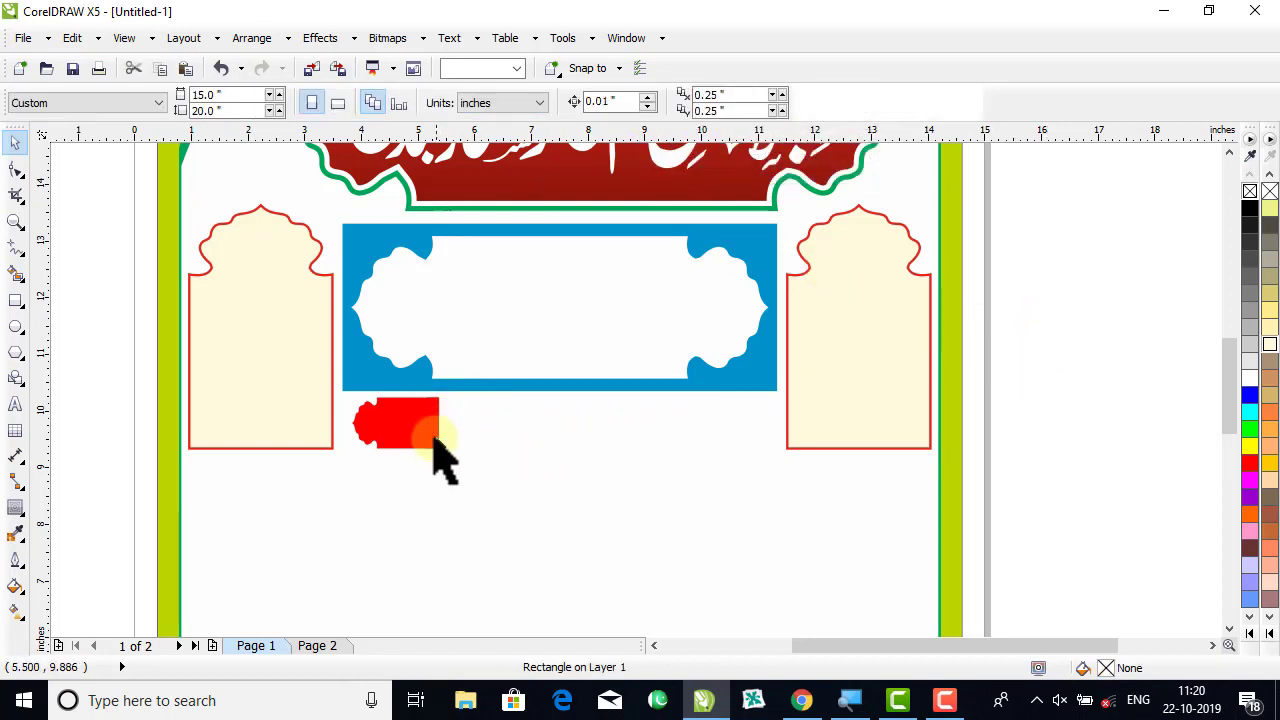
click(450, 432)
drag(444, 425, 708, 446)
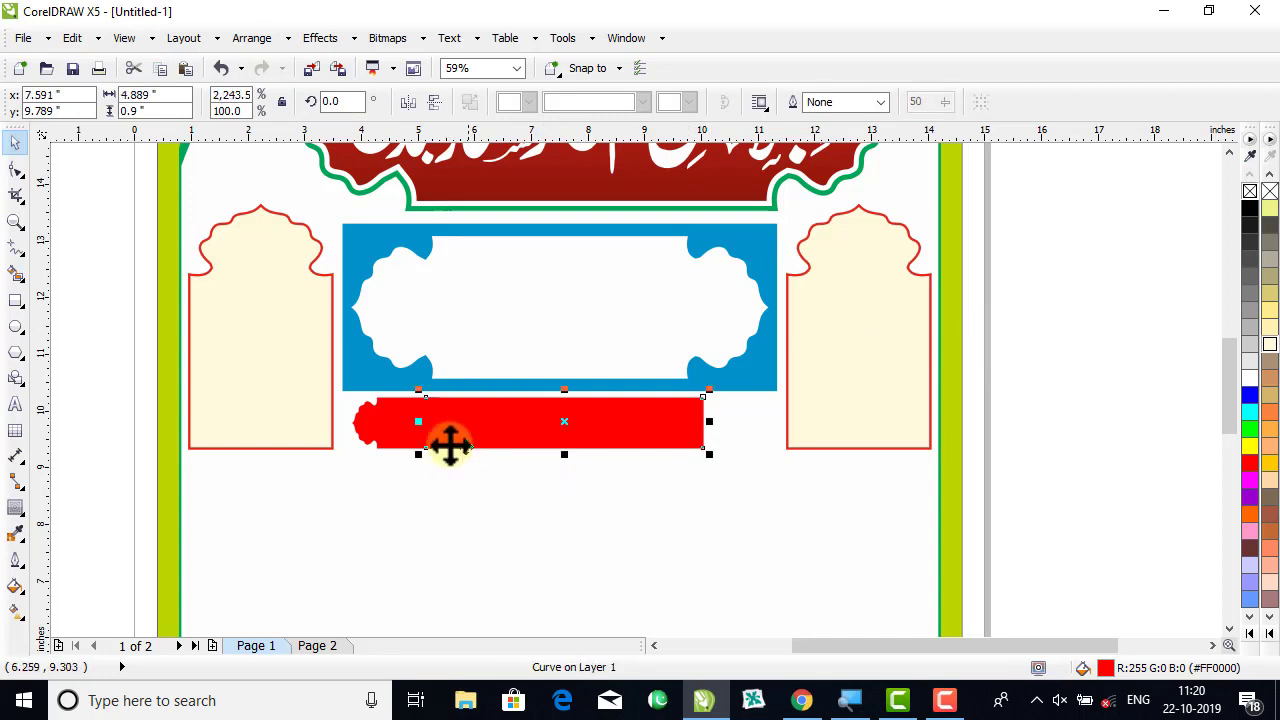
Mirror a copy of the scalloped red end shape horizontally onto the right end of the red strip.
double_click(376, 430)
drag(345, 425, 704, 431)
right_click(443, 434)
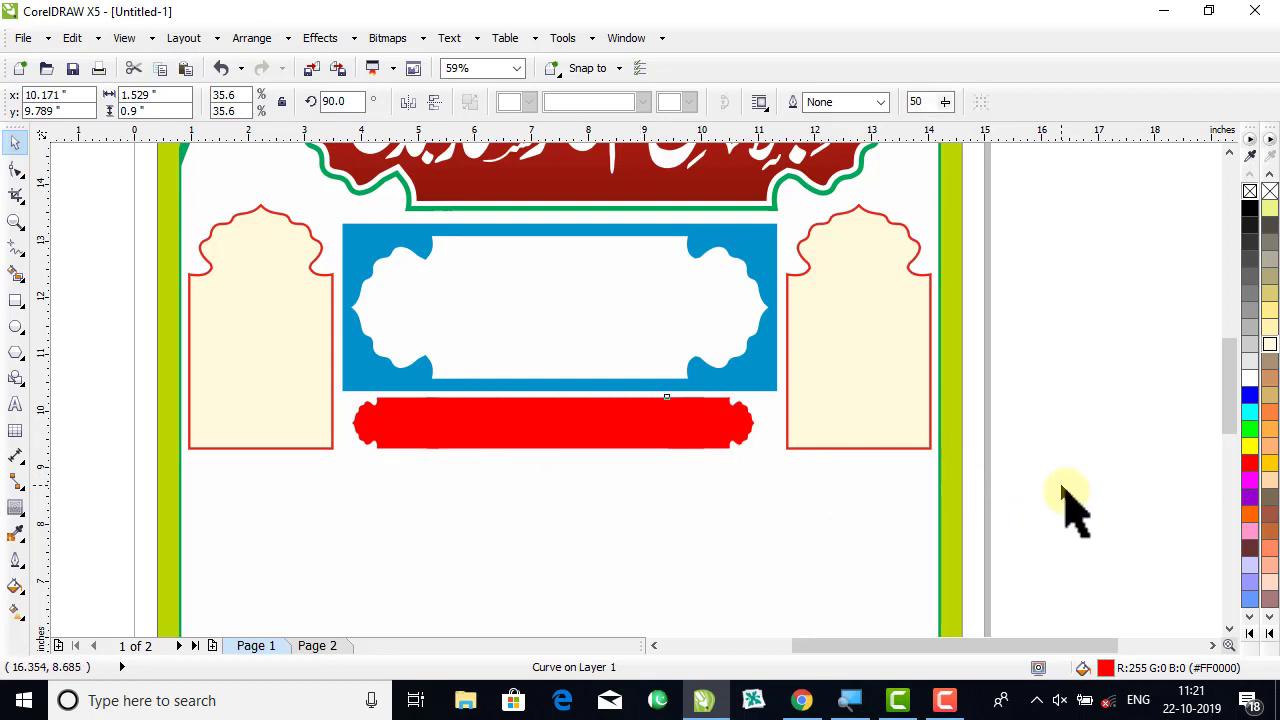
Weld the three red pieces into one banner and centre it horizontally on the poster's inner border.
drag(1121, 514, 345, 392)
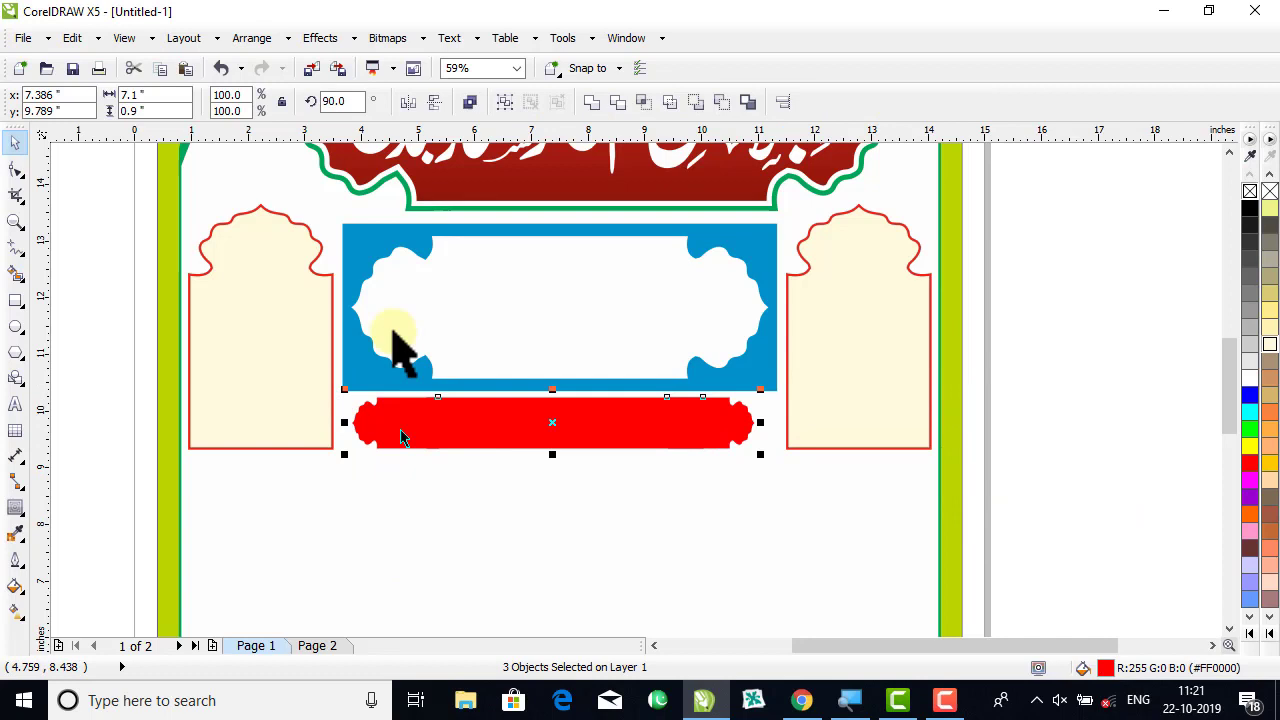
click(593, 102)
shift+click(601, 520)
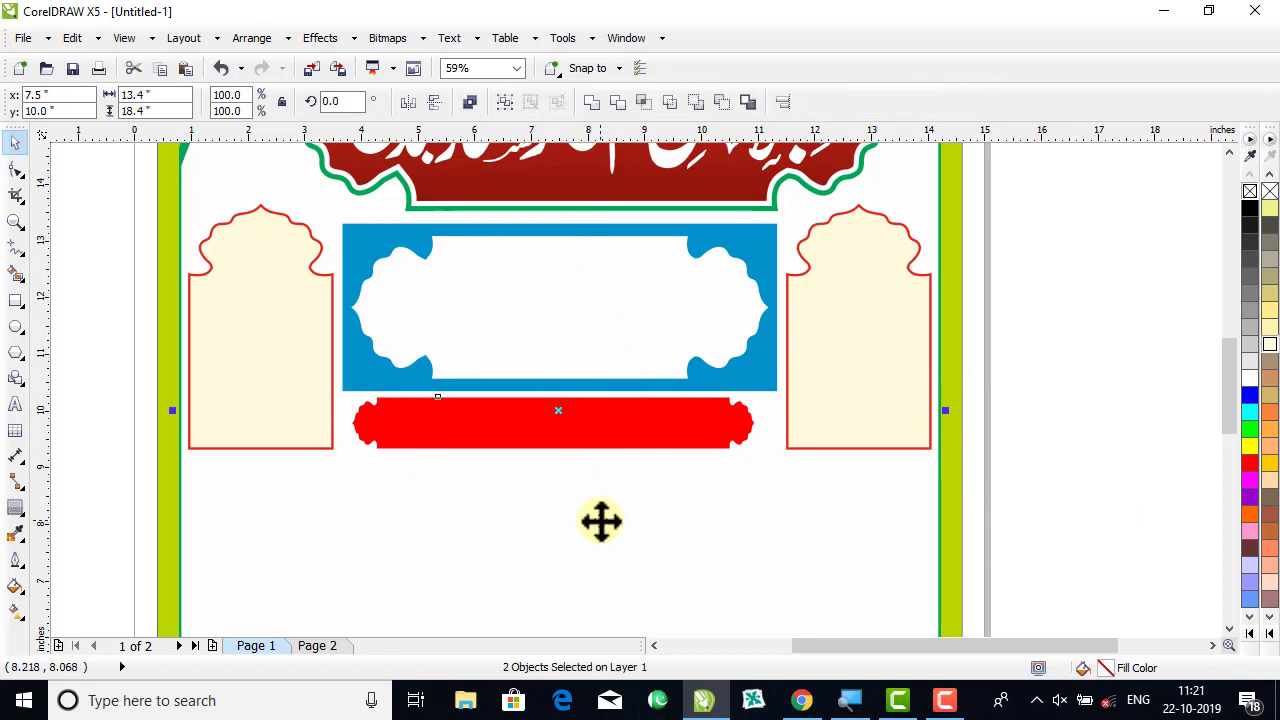
click(1034, 384)
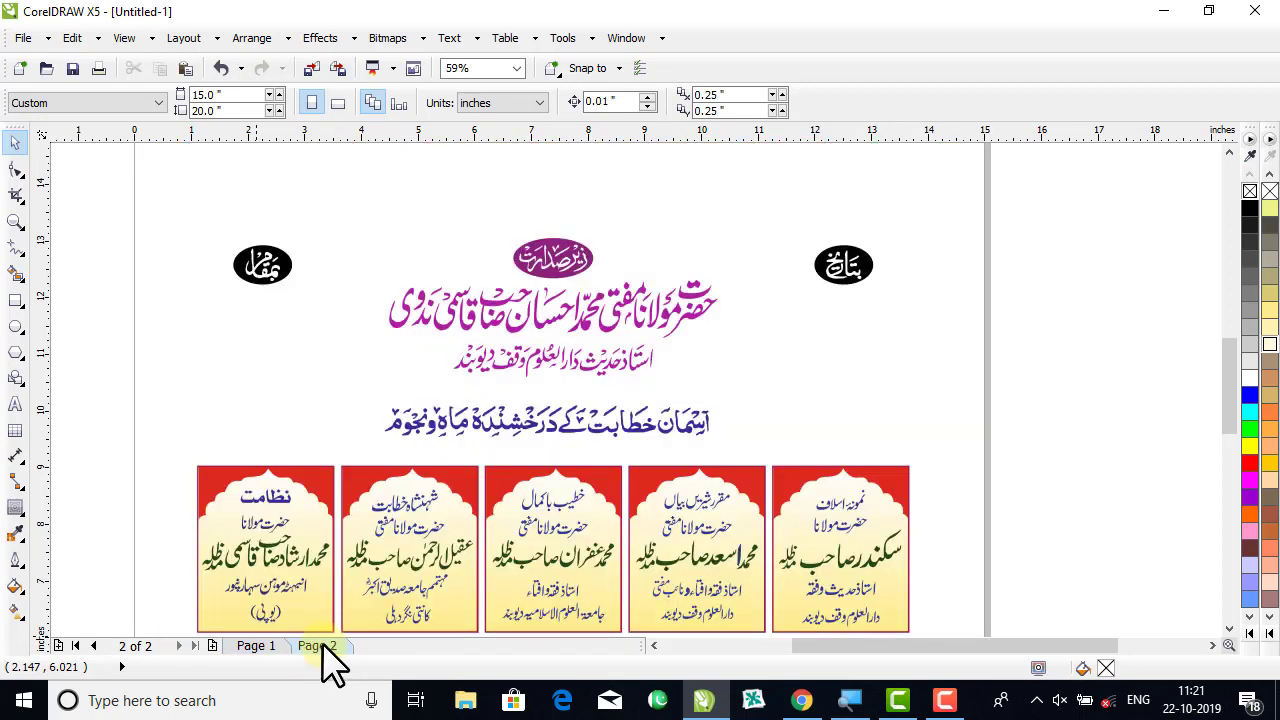
Move the date and venue labels, presiding speaker text and blue tagline from page 2 to the area left of the page, and return to page 1.
scroll(765, 400, down, 2)
drag(957, 230, 416, 401)
drag(637, 335, 212, 376)
click(255, 646)
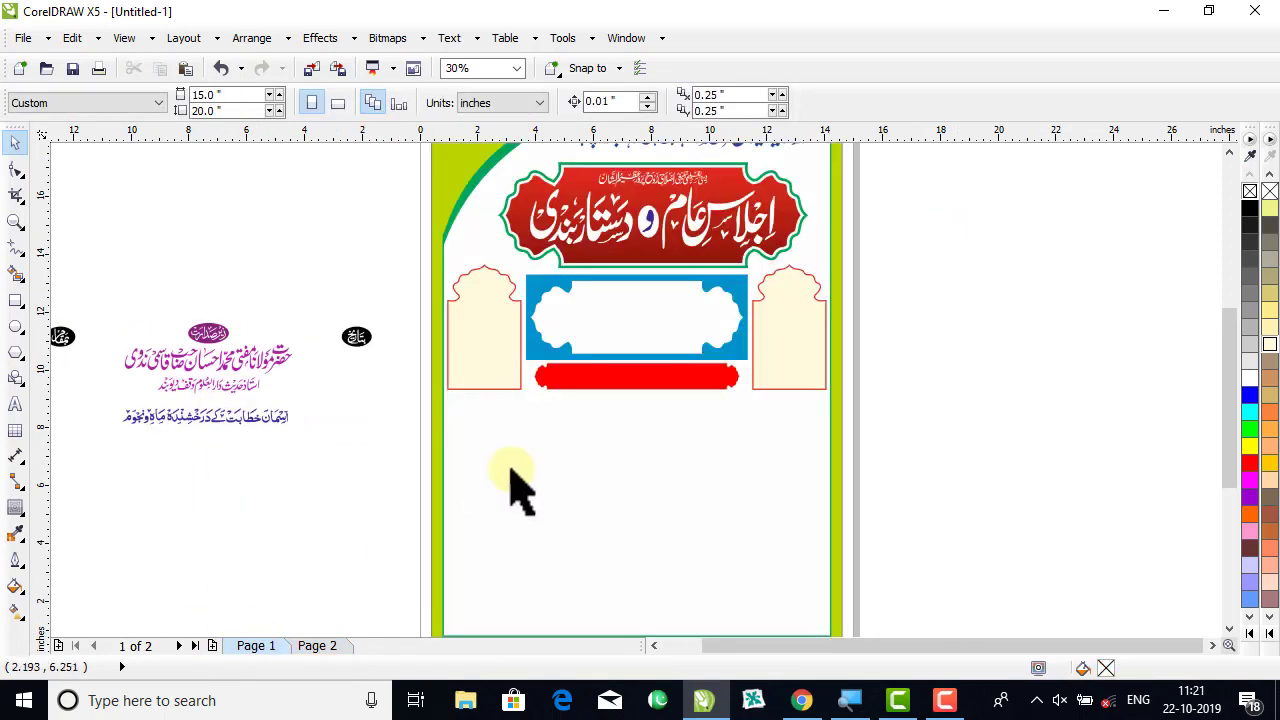
Place the black oval date label in the top of the right arch panel and centre it horizontally there.
click(357, 340)
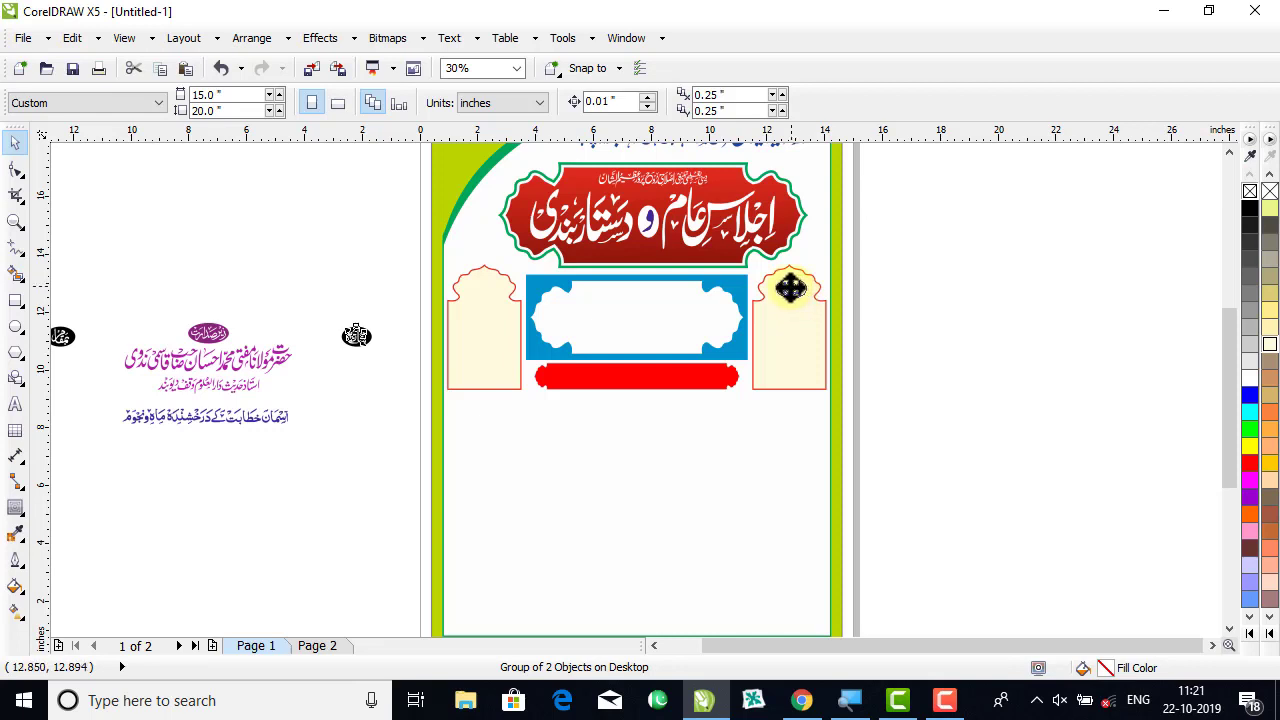
drag(790, 288, 790, 288)
shift+click(803, 343)
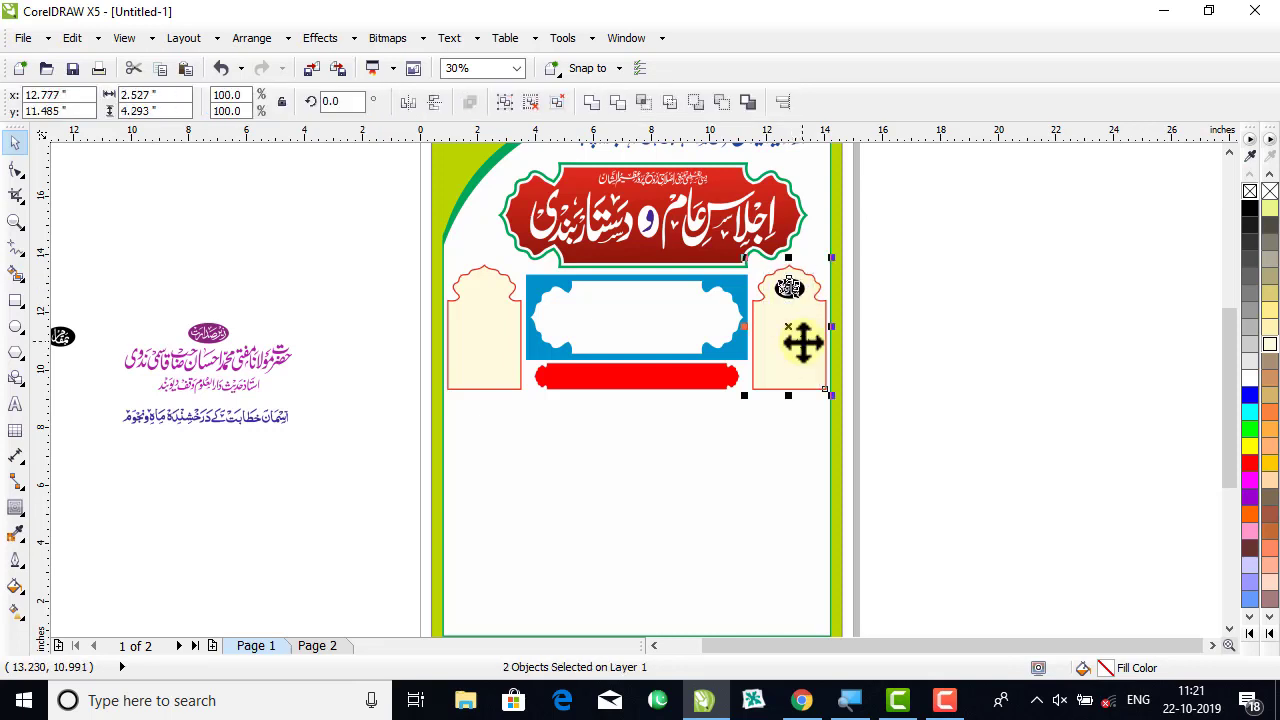
click(943, 343)
Place the black oval venue label in the top of the left arch panel and centre it horizontally there.
drag(70, 337, 489, 289)
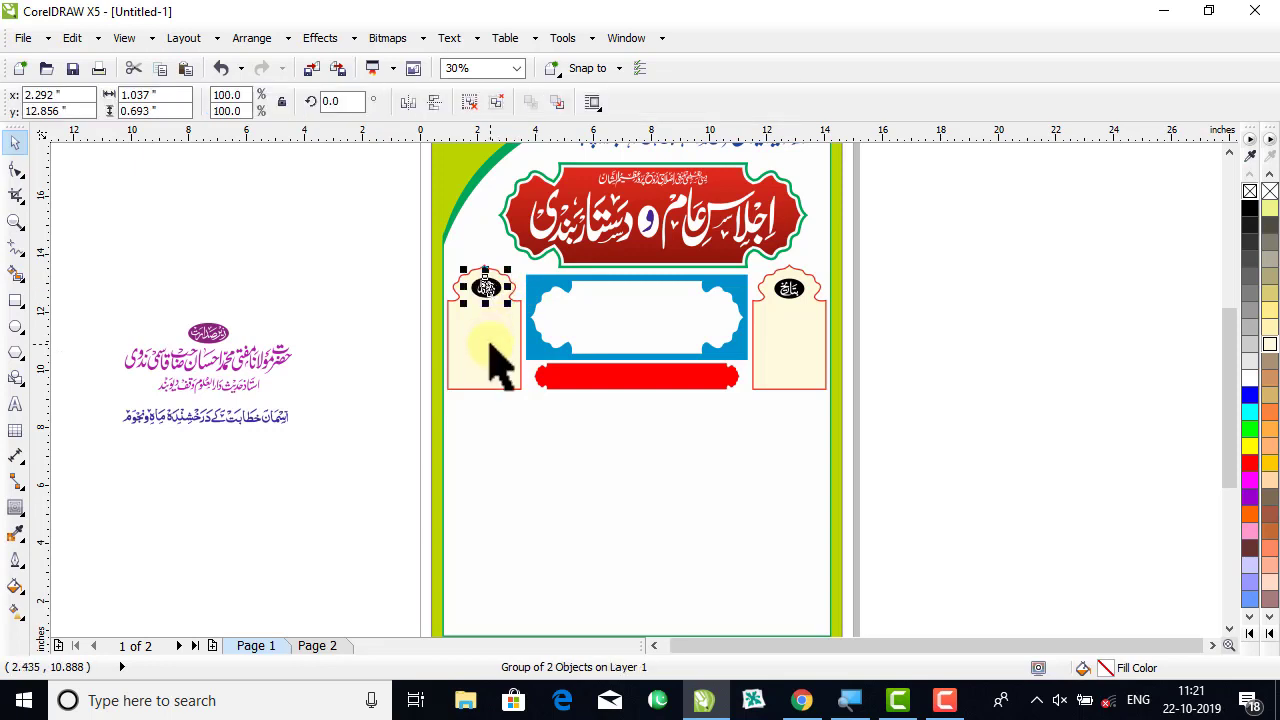
shift+click(491, 345)
click(275, 235)
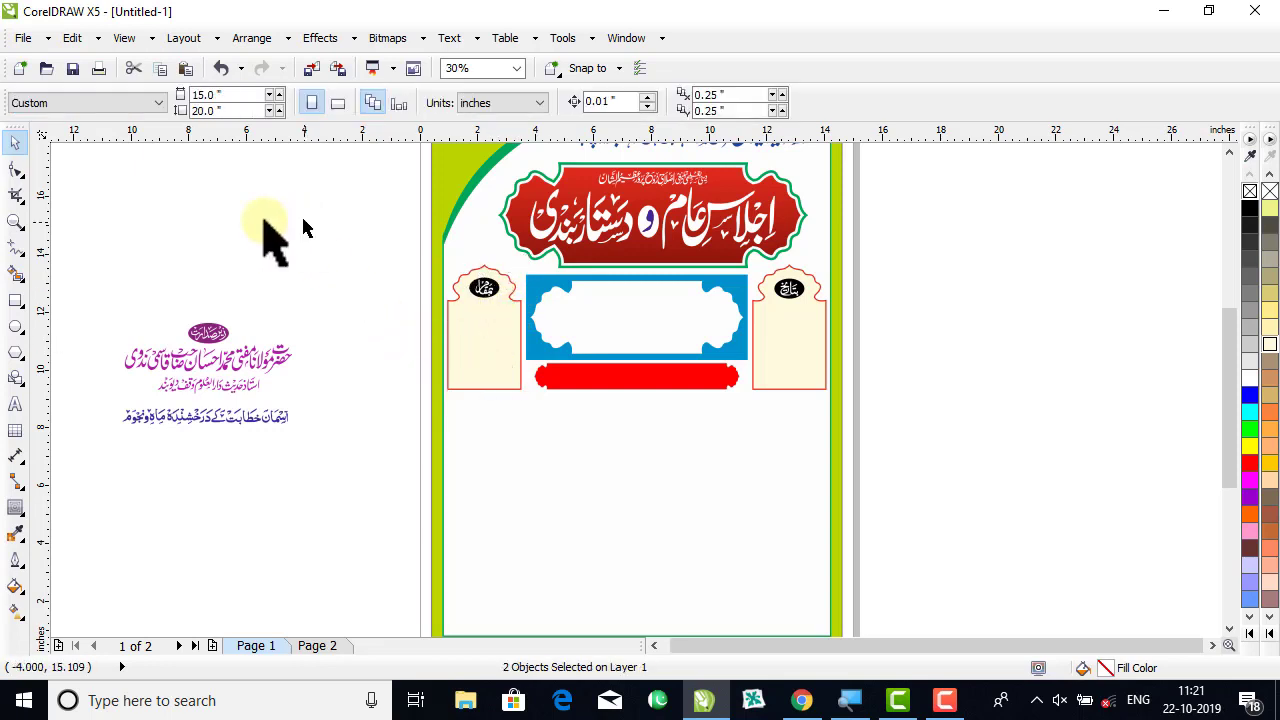
Try to centre the ungrouped presiding speaker text in the blue frame.
drag(123, 289, 300, 428)
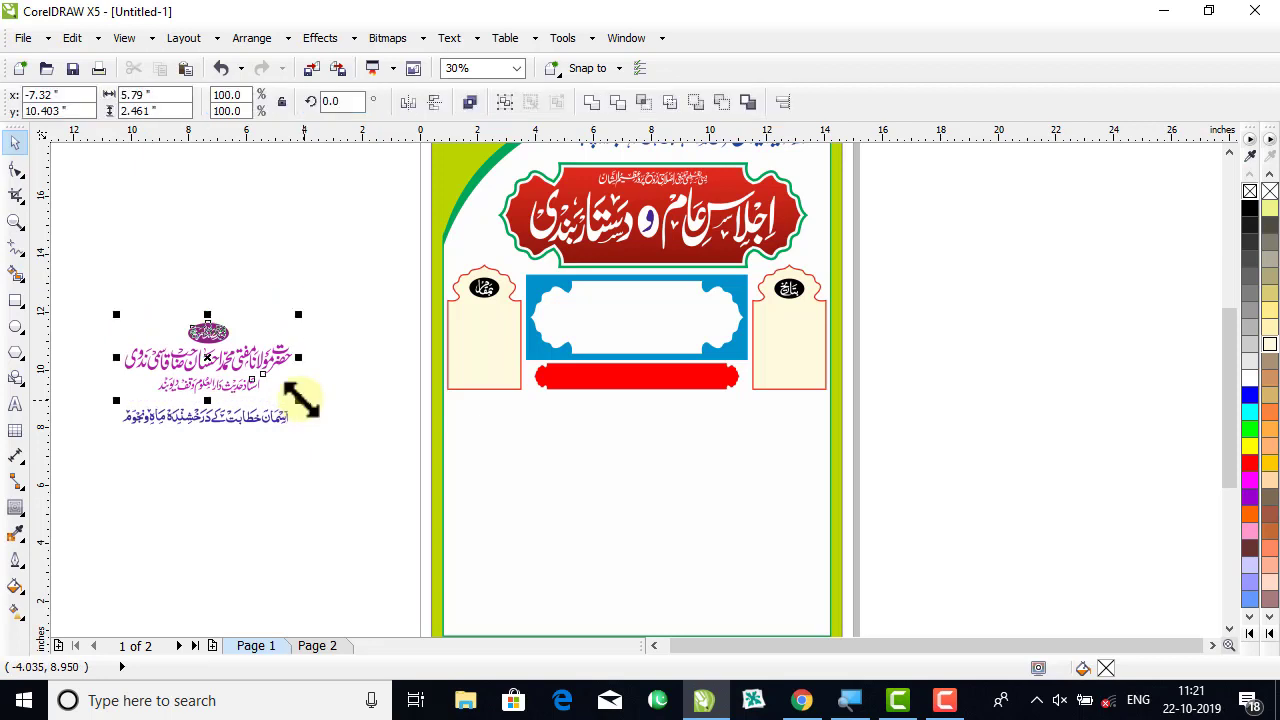
shift+click(629, 321)
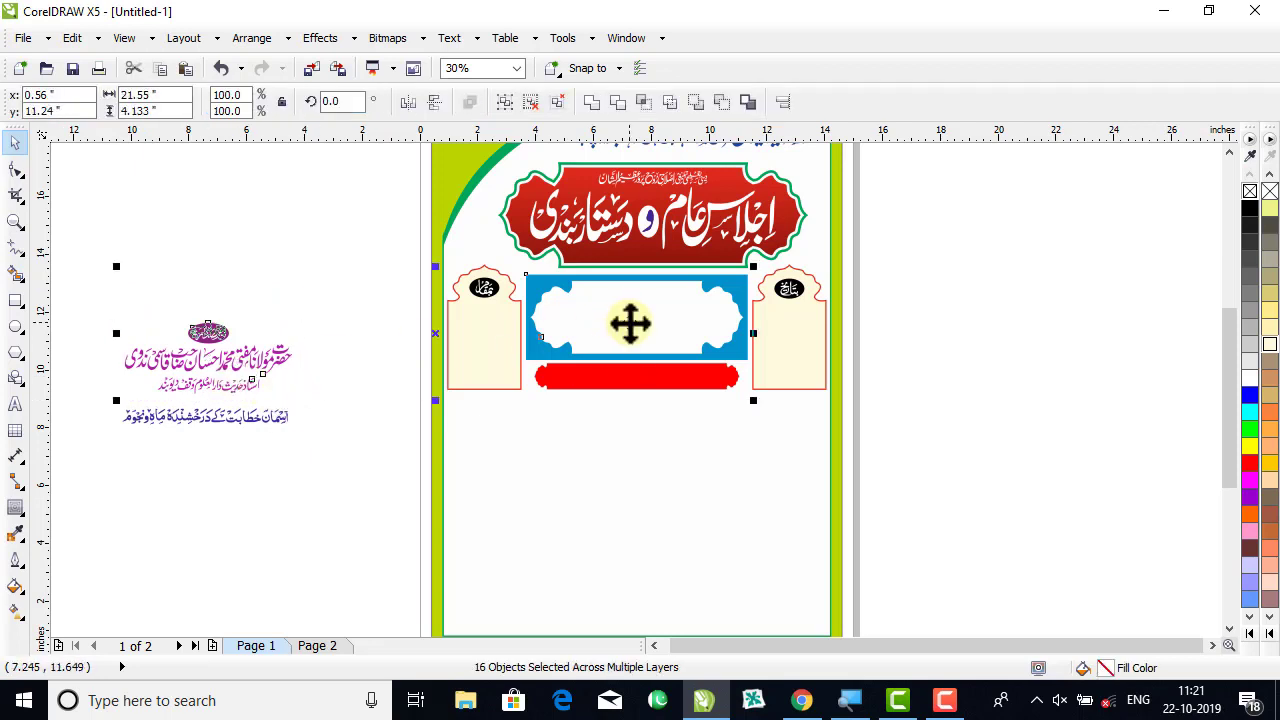
key(c)
key(e)
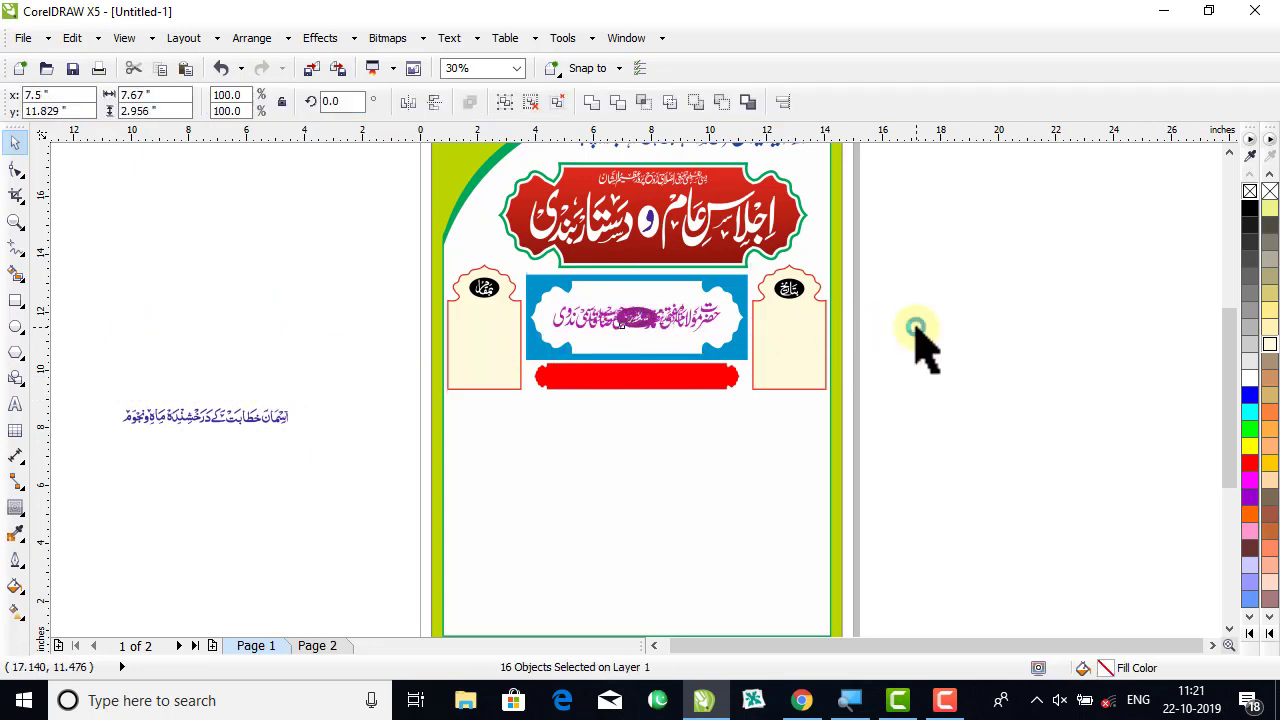
key(ctrl+z)
Group the presiding speaker text with its oval heading and centre the group both ways in the blue frame.
drag(379, 226, 88, 412)
key(ctrl+g)
shift+click(597, 320)
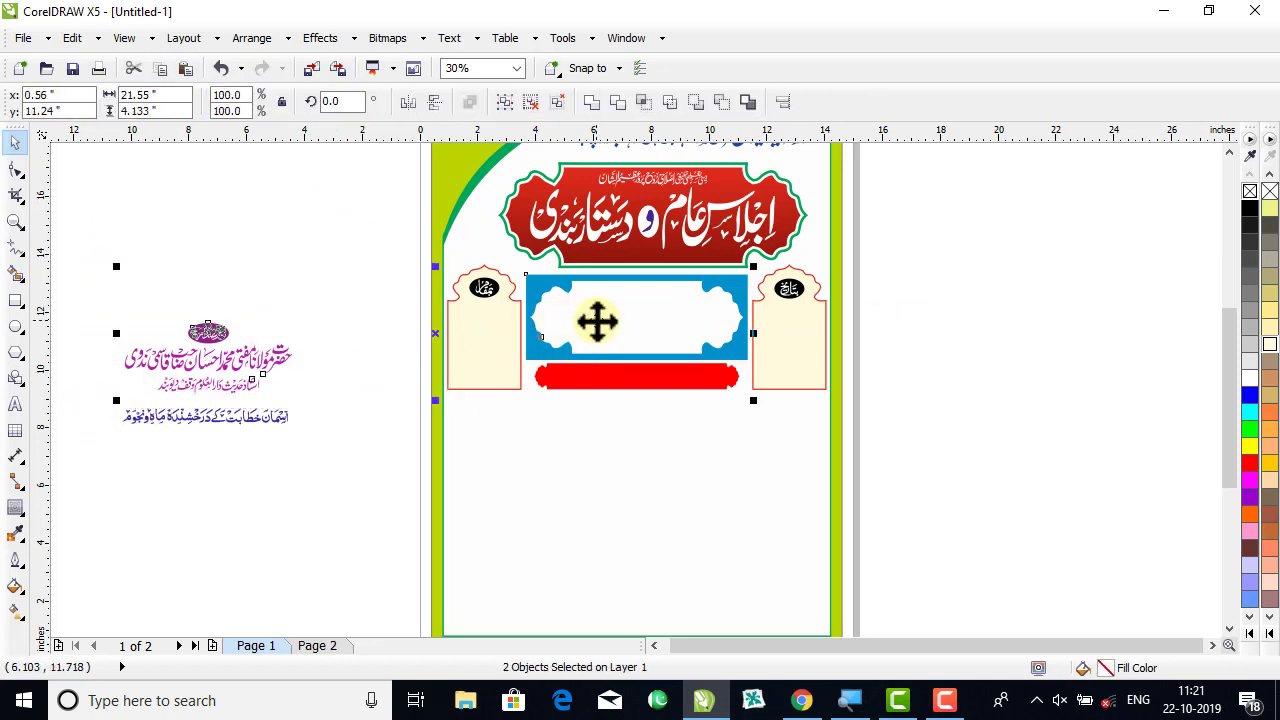
key(e)
key(c)
click(998, 323)
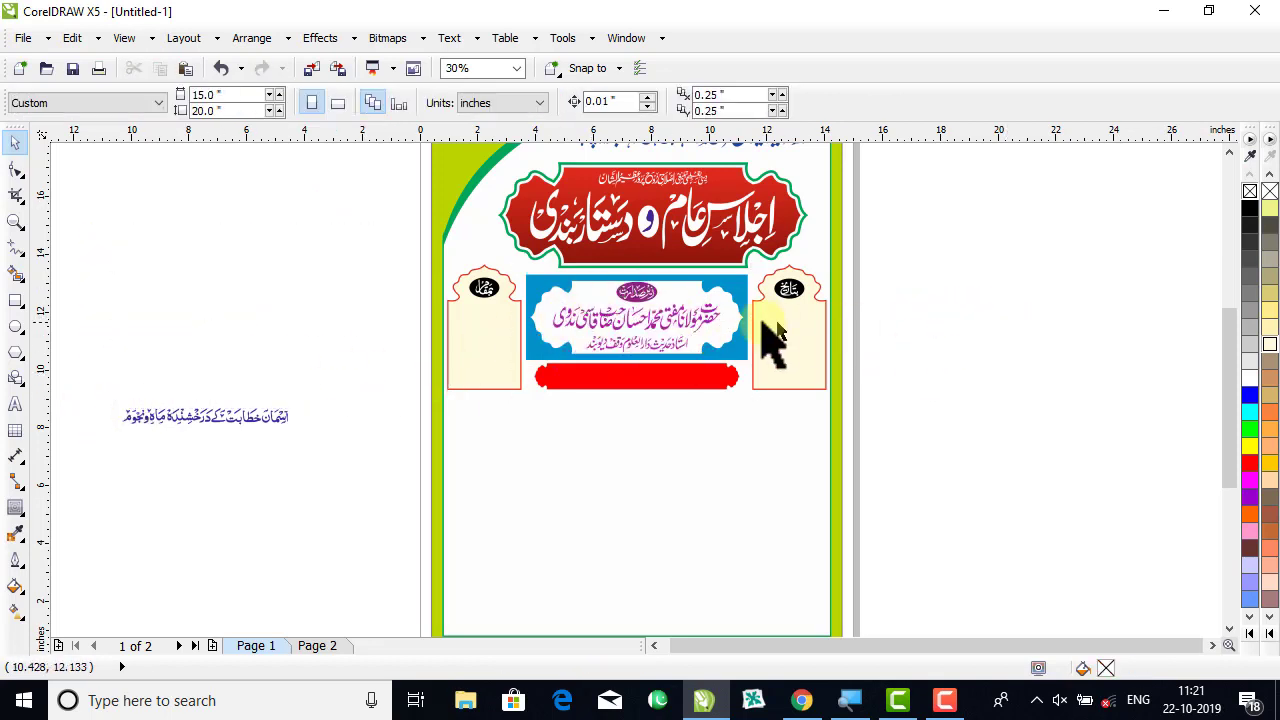
Move the blue tagline onto the page and centre it horizontally and vertically on the red banner.
drag(195, 425, 626, 436)
shift+click(613, 383)
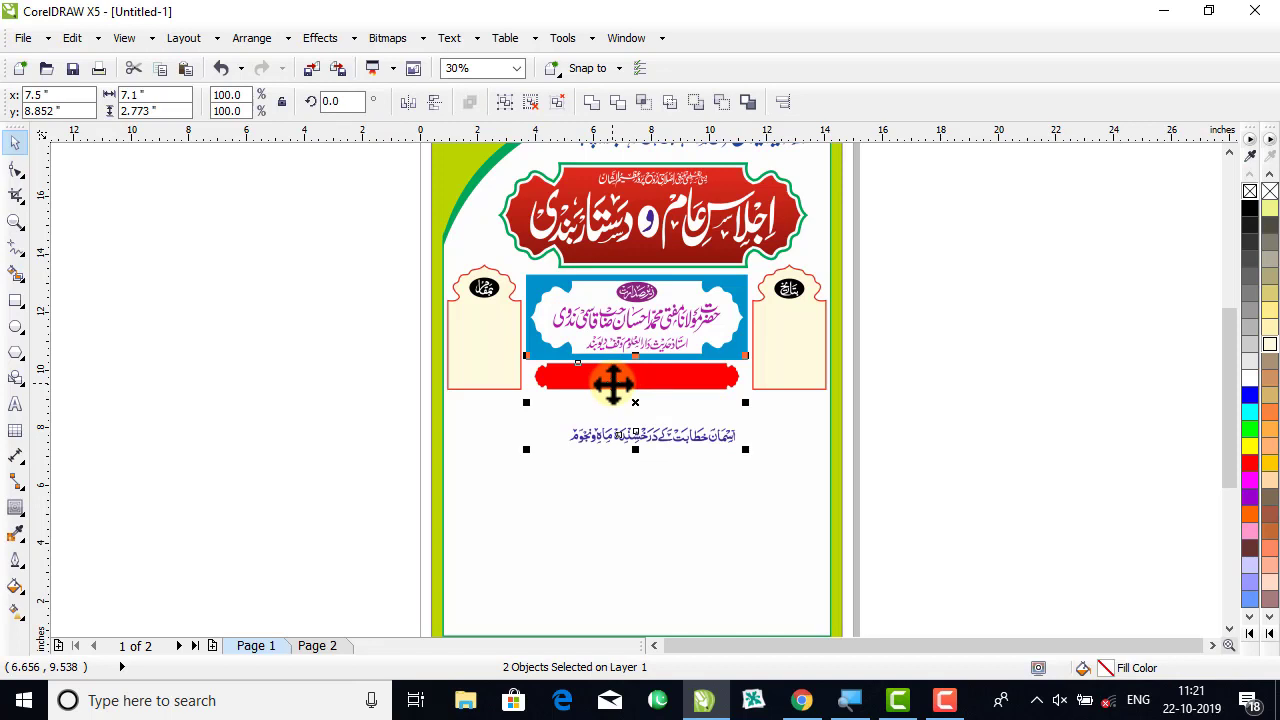
key(c)
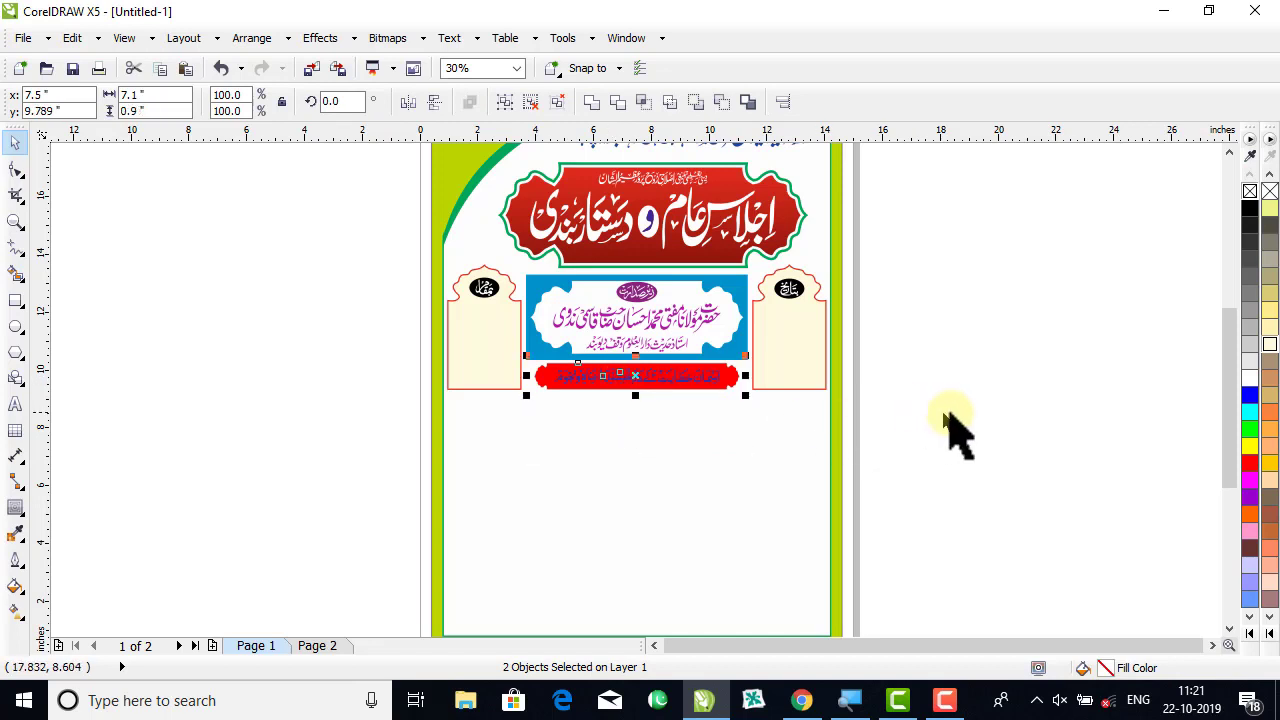
click(1145, 395)
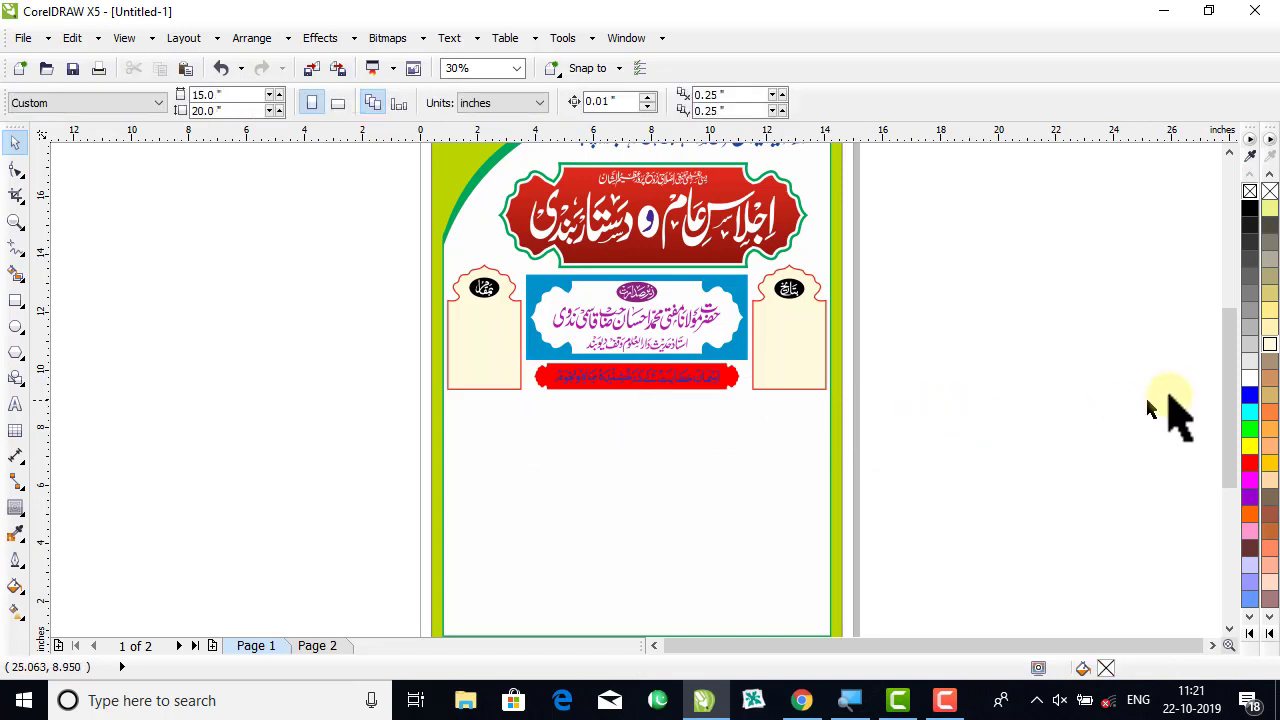
Fill the tagline on the red banner with white.
click(699, 384)
click(1249, 378)
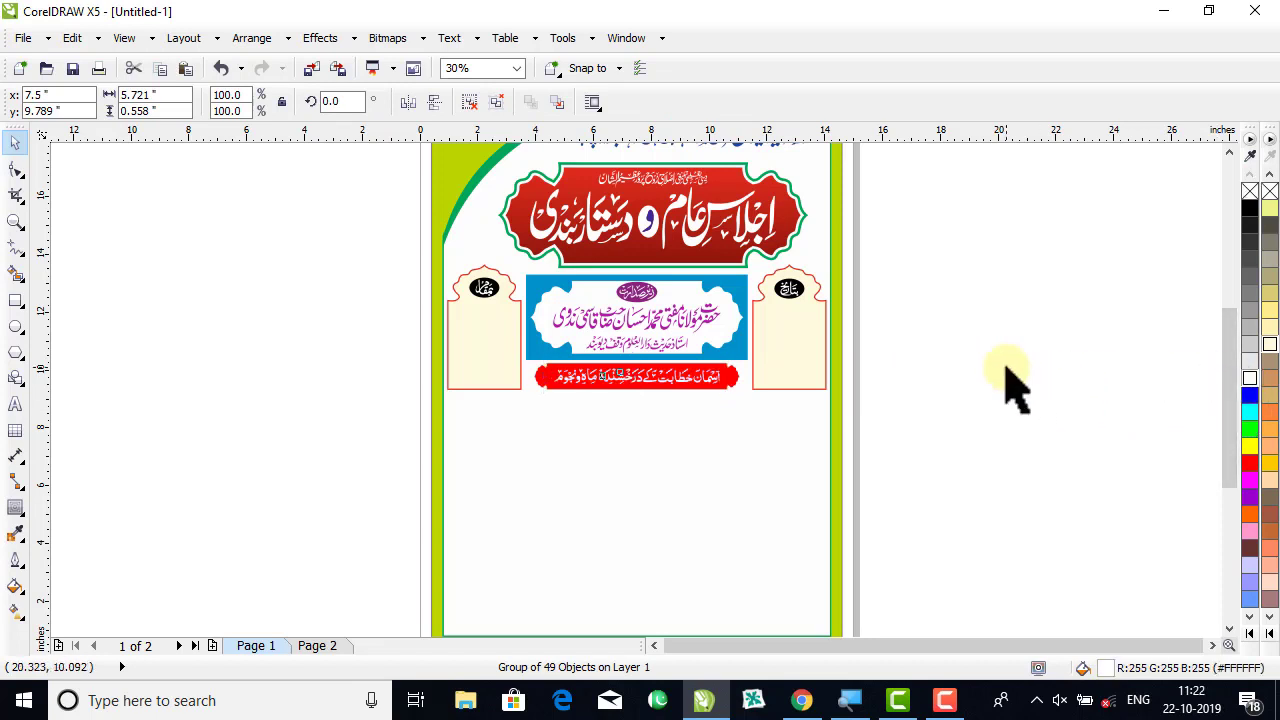
click(1010, 385)
click(15, 222)
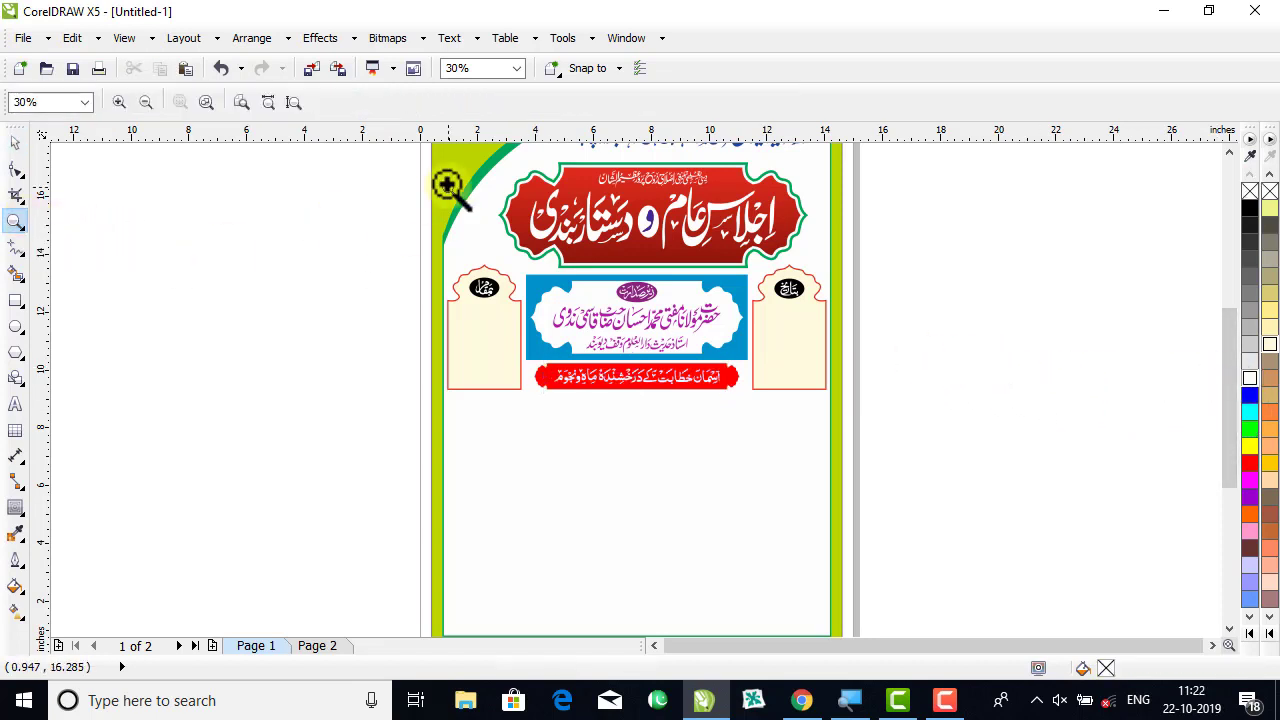
right_click(478, 226)
drag(486, 220, 760, 403)
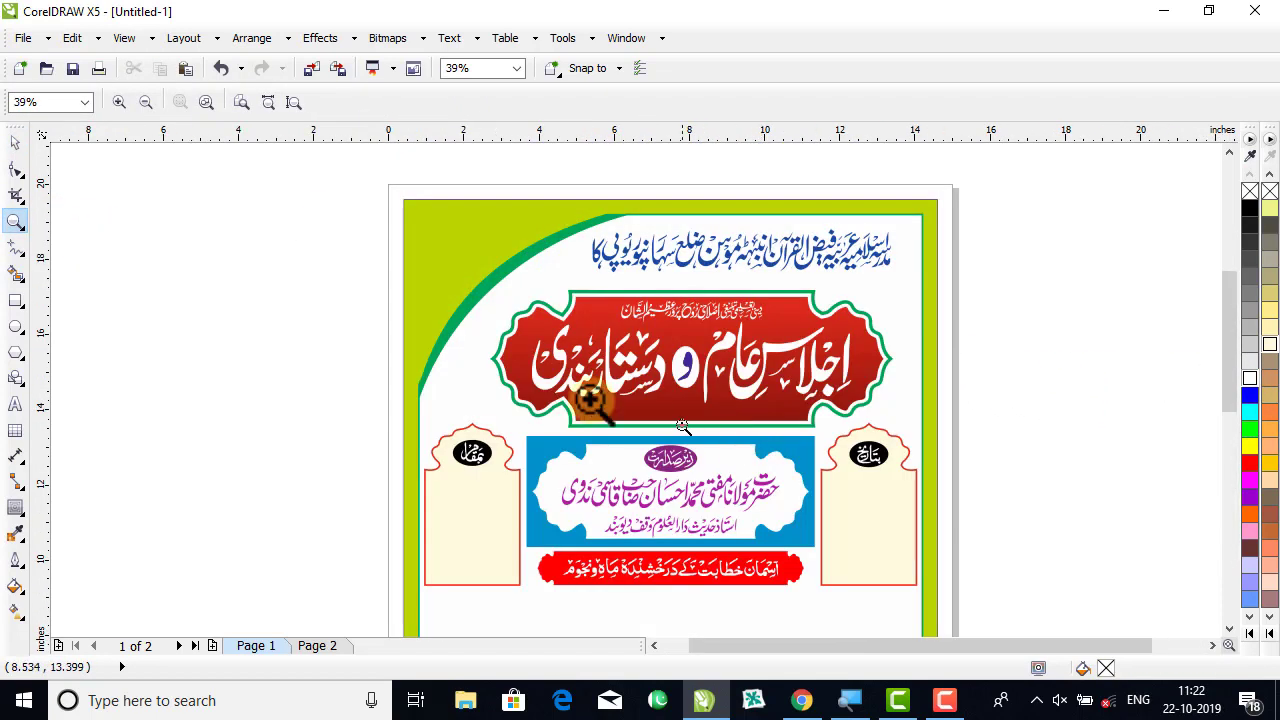
Preview the upper part of the poster to check the layout of the banners and frames.
drag(383, 200, 946, 594)
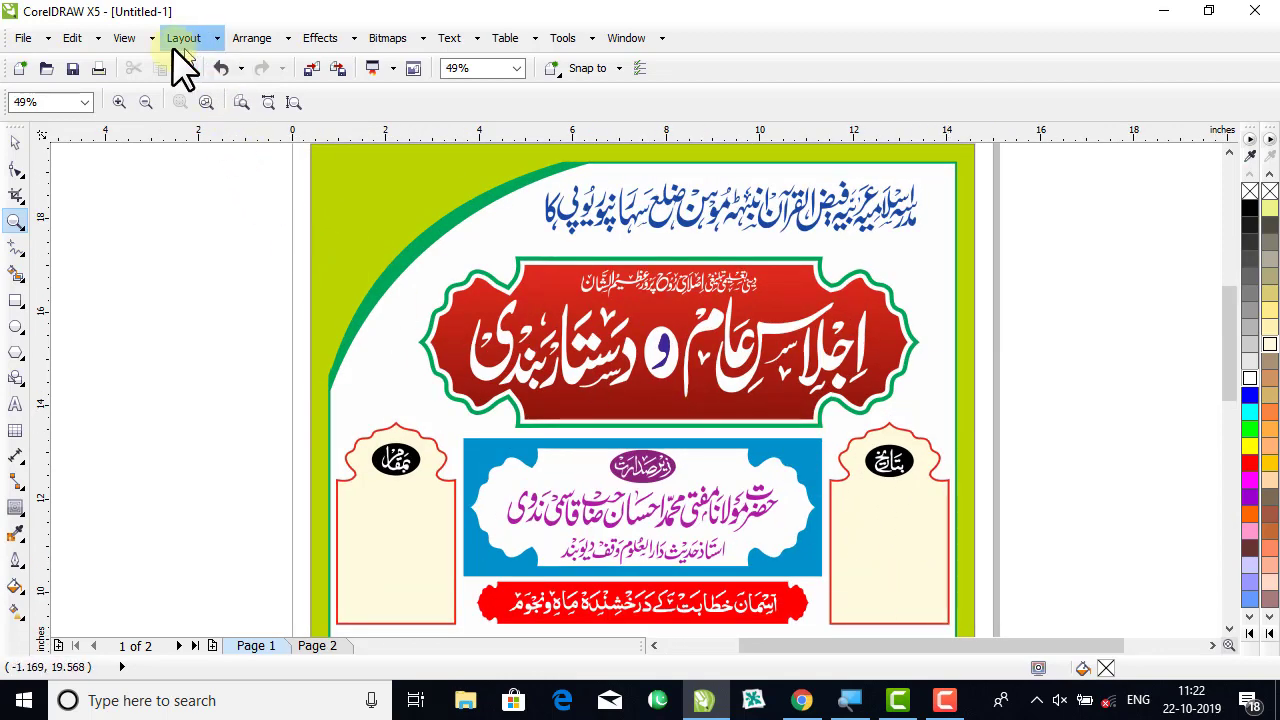
click(124, 38)
click(258, 282)
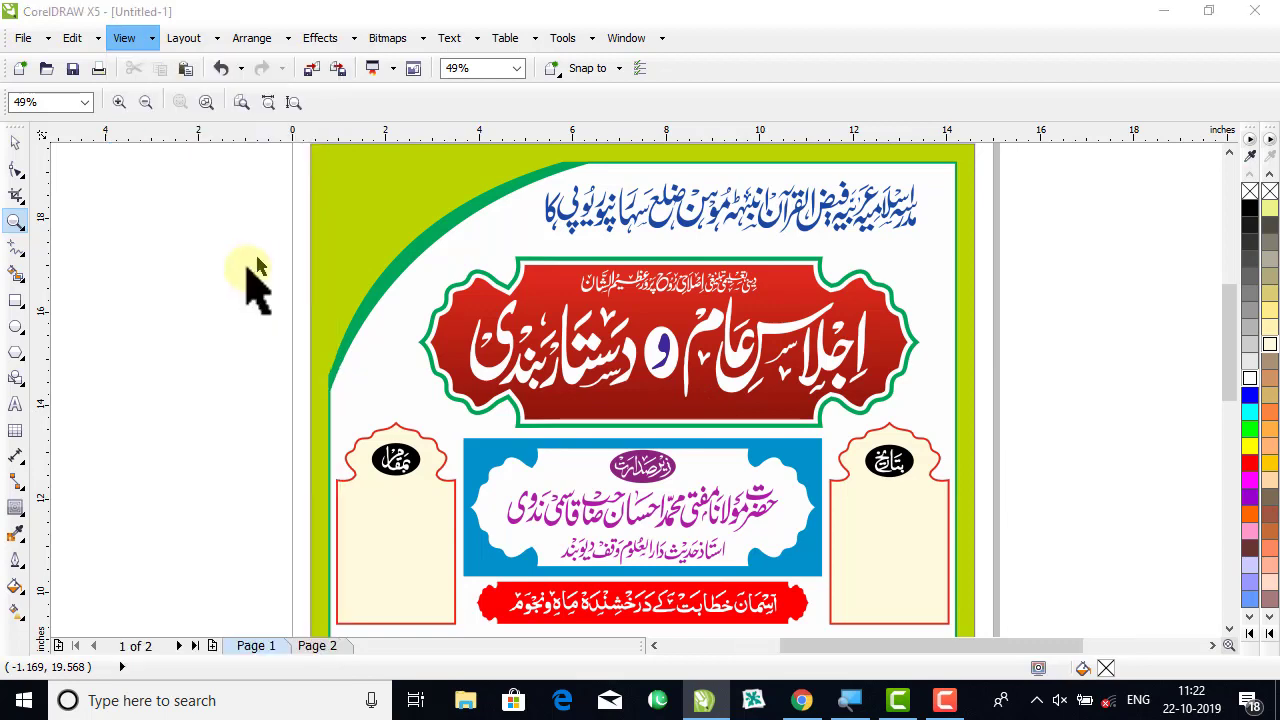
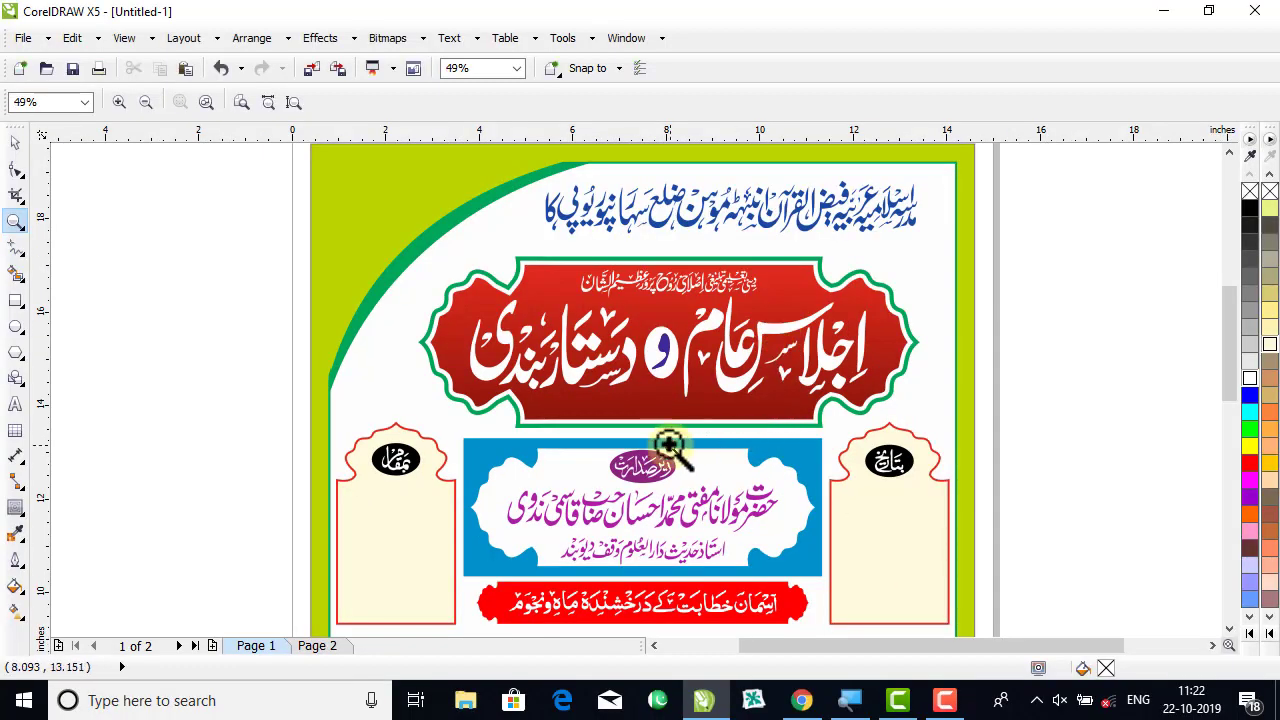
Turn on snapping to objects and draw a rectangle about 13.4 by 3.2 inches between the green borders, below the red tagline banner.
right_click(686, 409)
drag(377, 374, 922, 608)
click(16, 142)
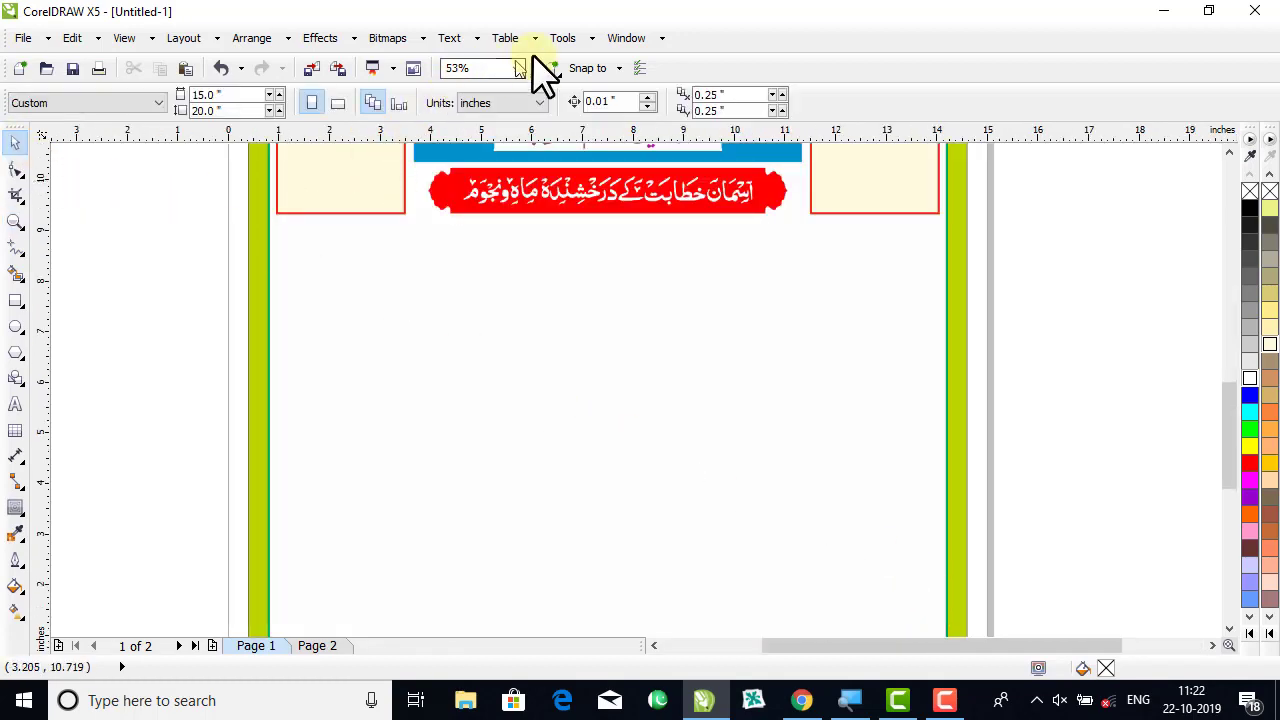
click(596, 67)
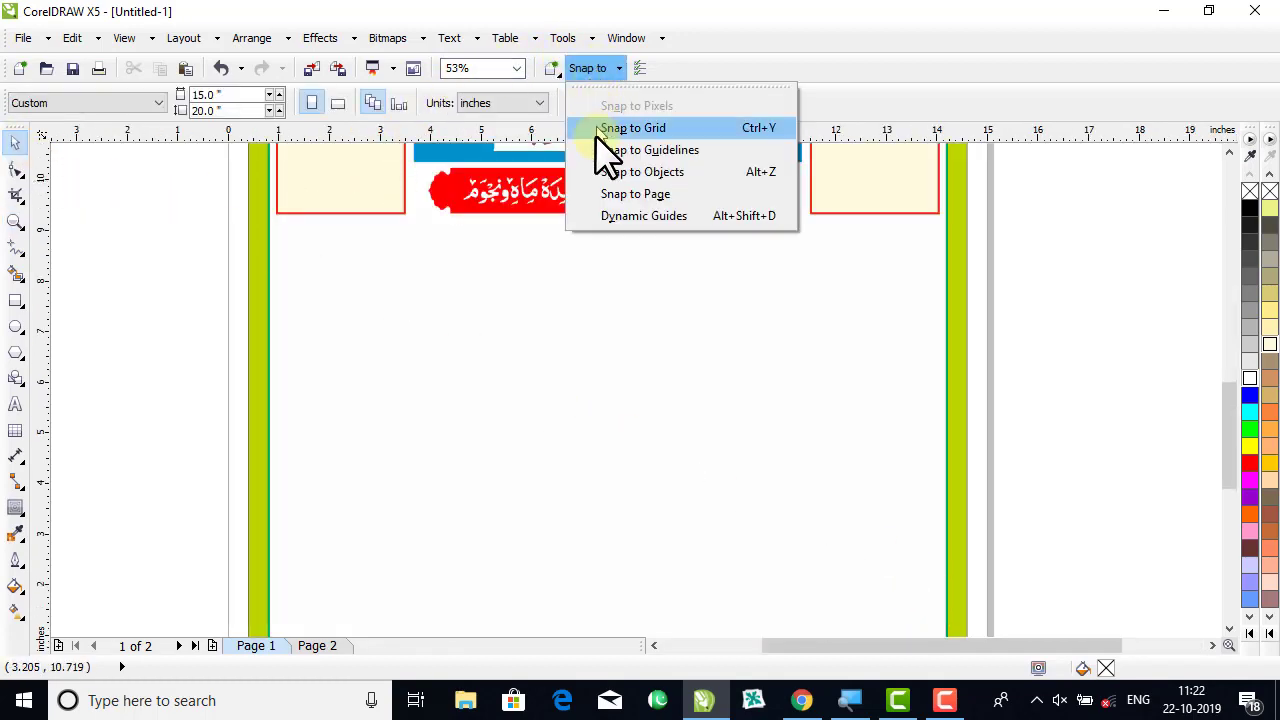
click(668, 174)
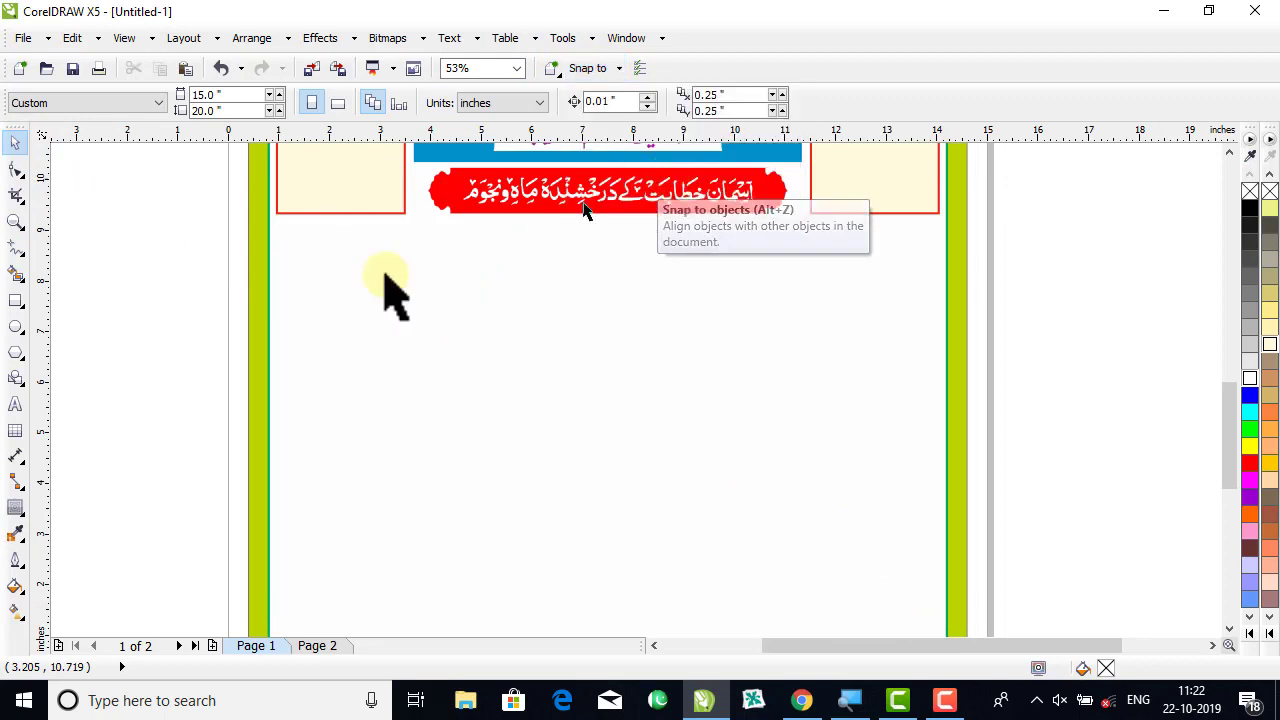
click(15, 300)
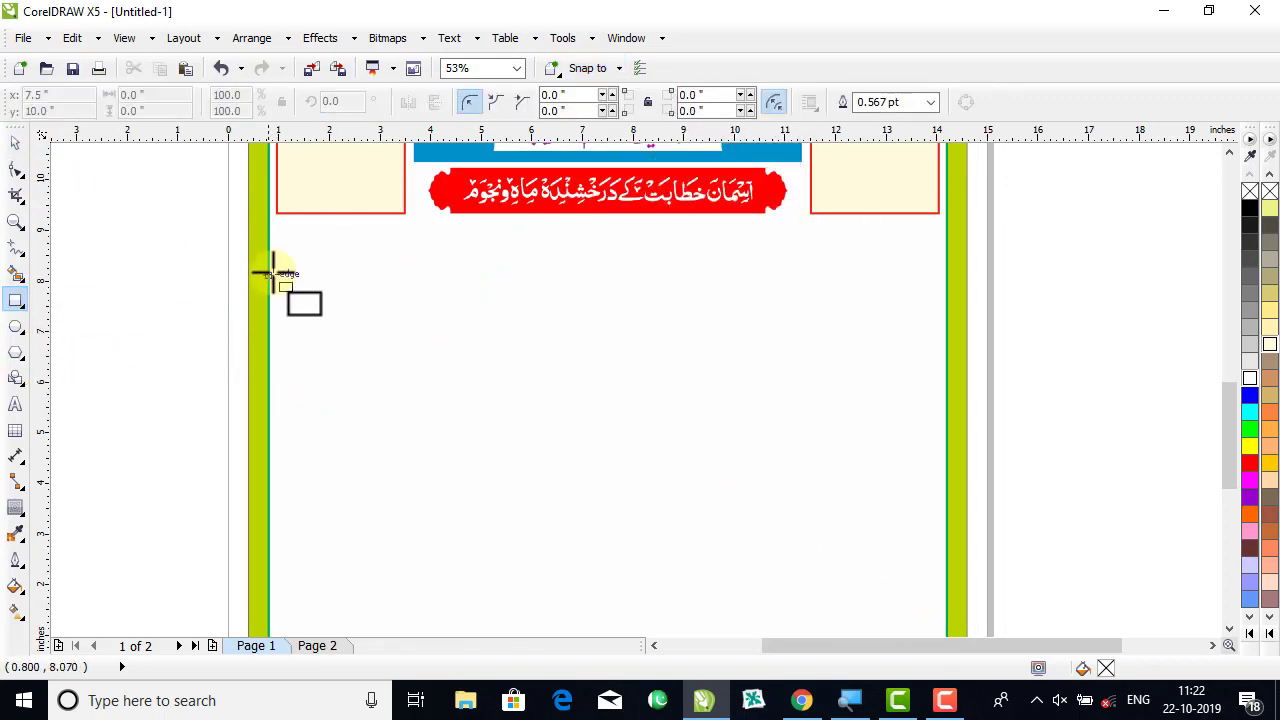
drag(270, 256, 945, 417)
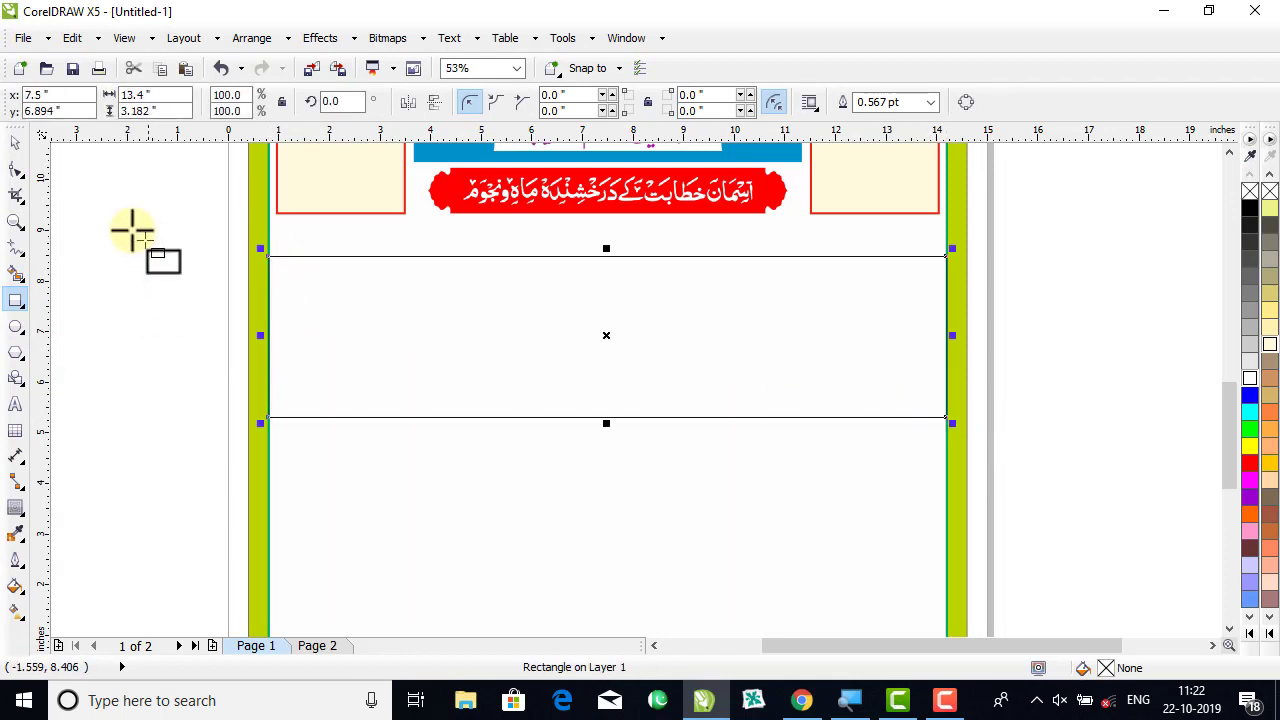
click(15, 145)
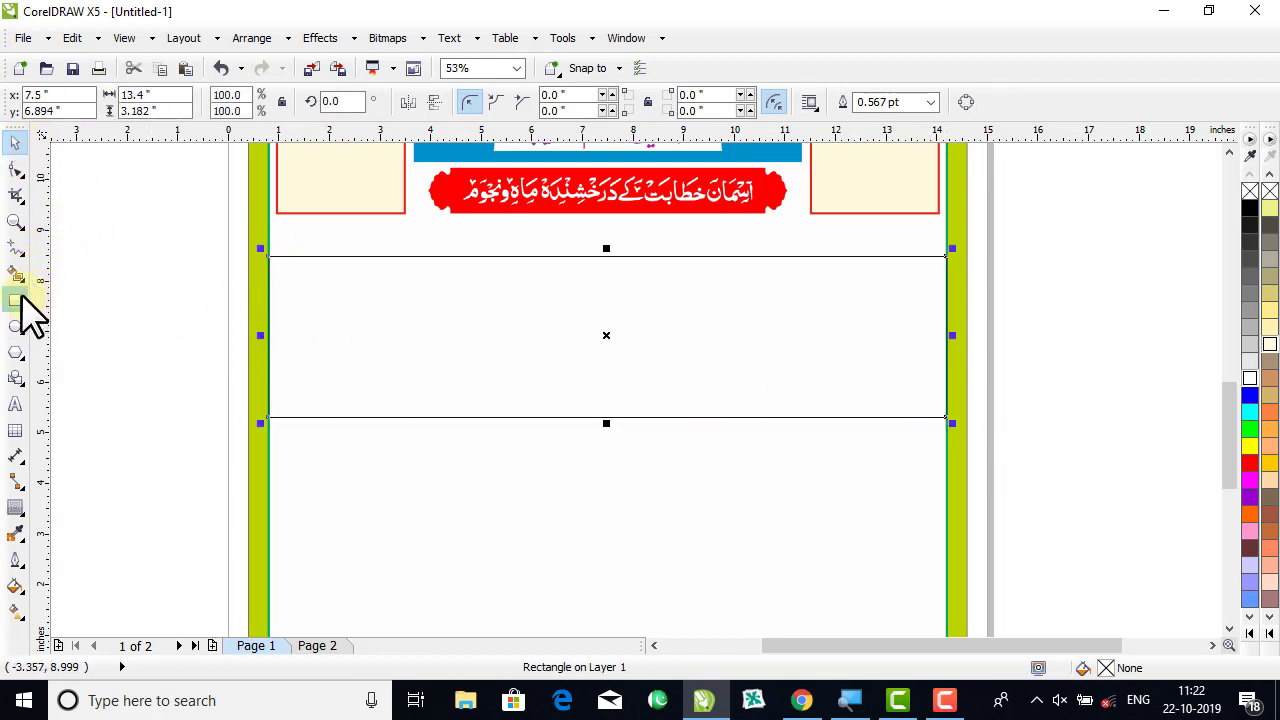
click(160, 285)
click(403, 346)
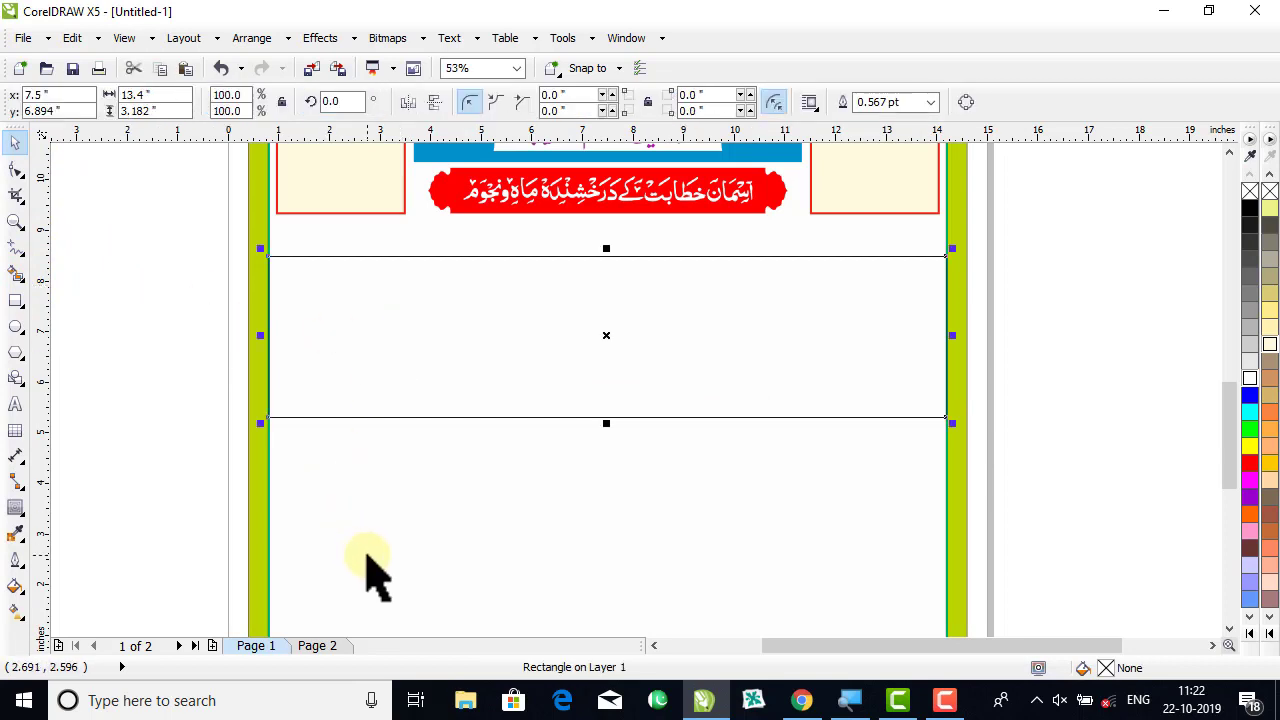
Bring the group of five speaker cards from page 2 onto page 1 and centre it both ways in the new rectangle.
click(318, 645)
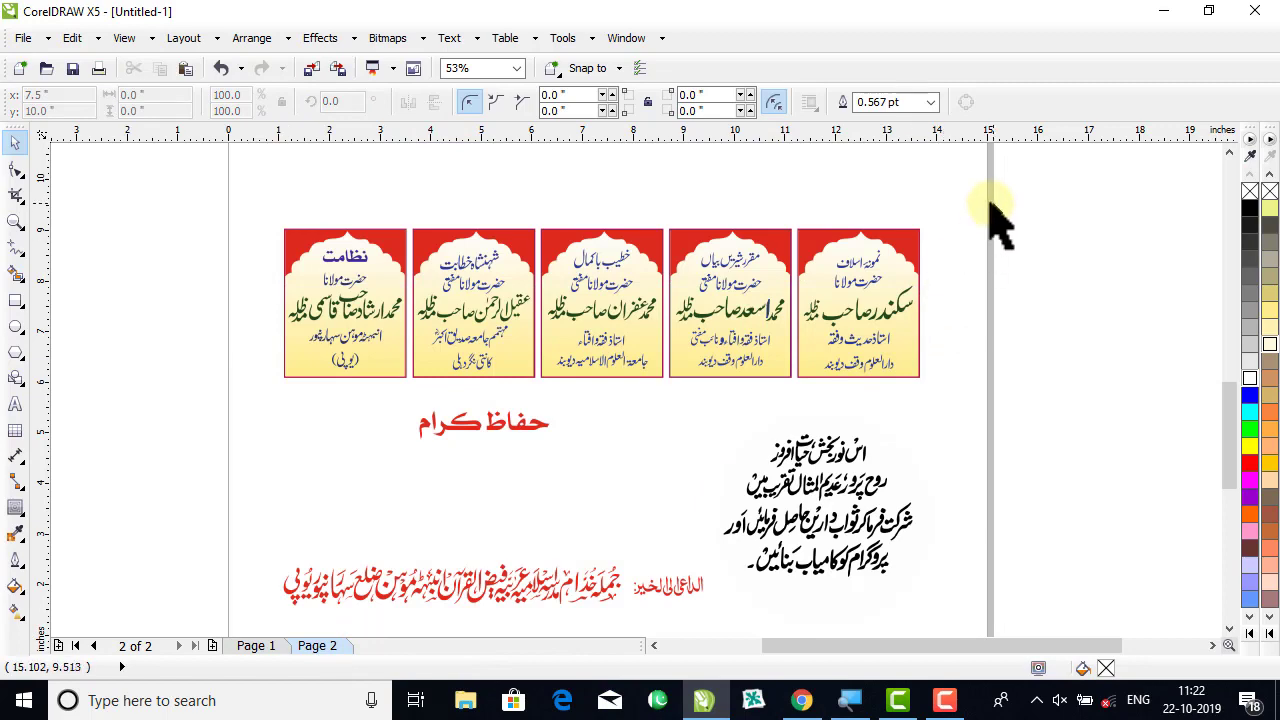
drag(991, 206, 206, 414)
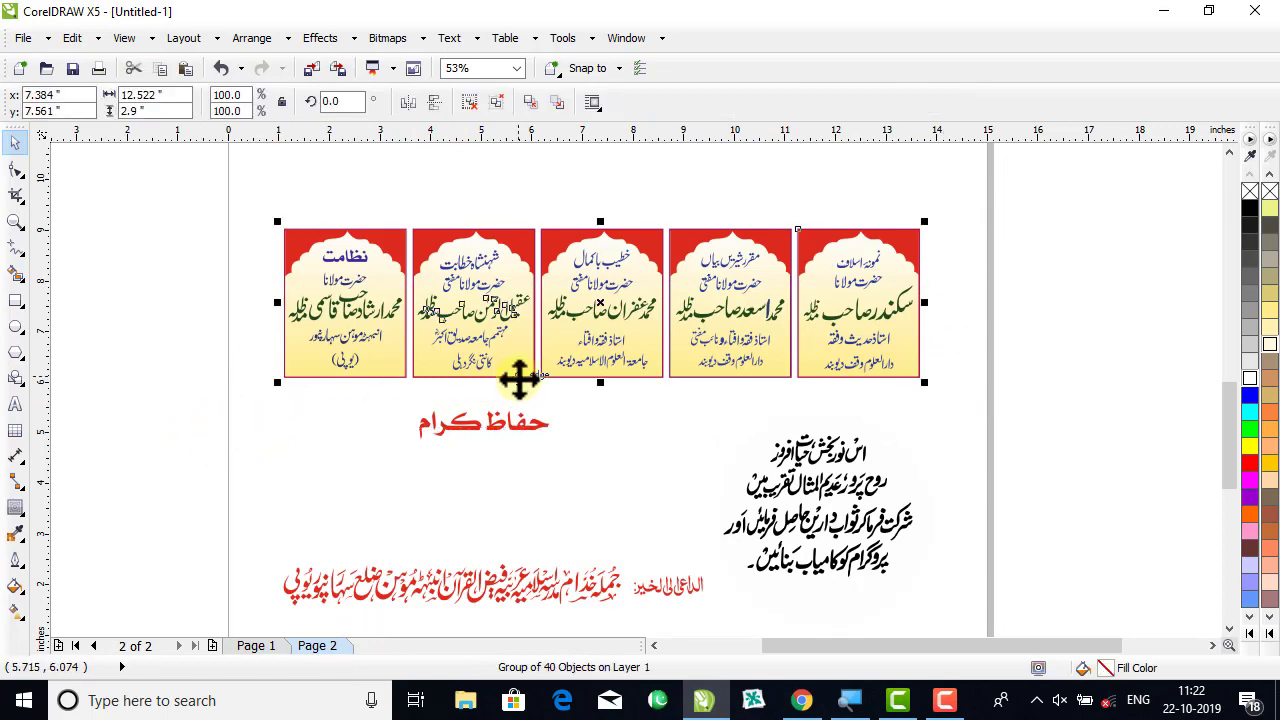
scroll(519, 378, down, 3)
drag(669, 423, 245, 365)
click(256, 645)
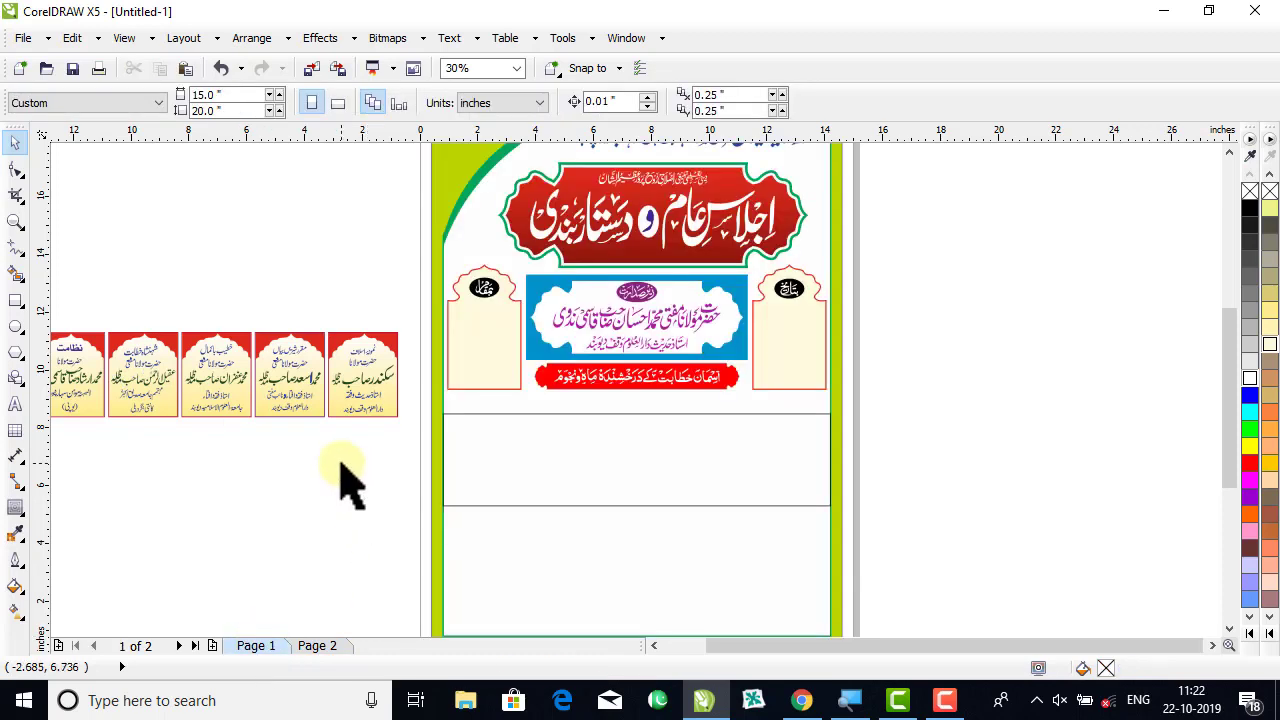
drag(305, 418, 466, 536)
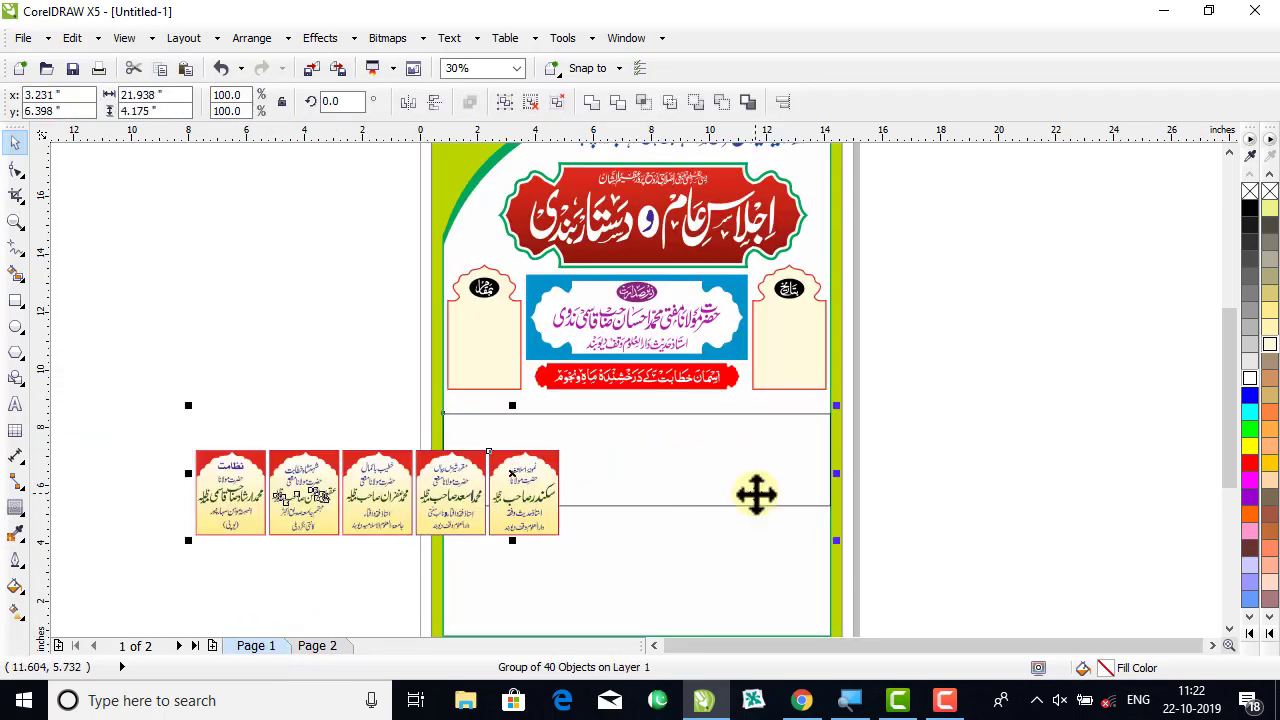
drag(756, 494, 751, 491)
click(940, 490)
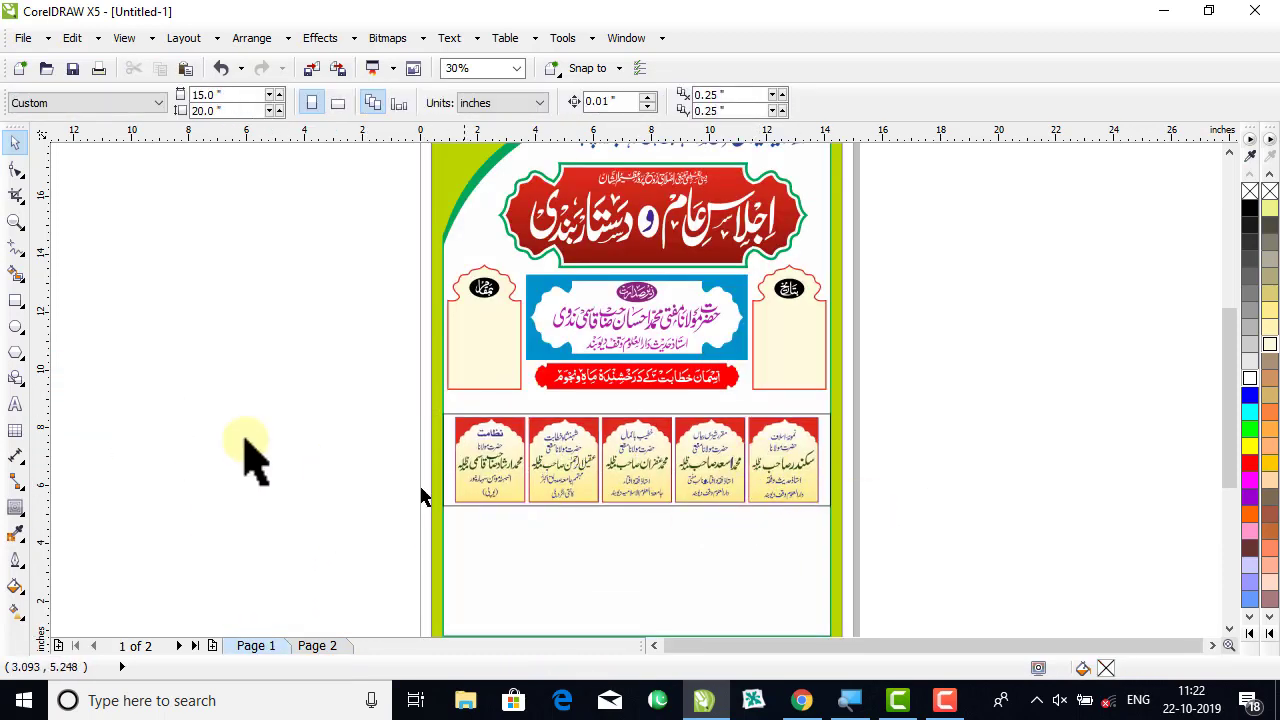
Stretch the rectangle around the speaker cards symmetrically to a height of about 3.55 inches.
click(15, 221)
drag(366, 366, 945, 582)
click(15, 145)
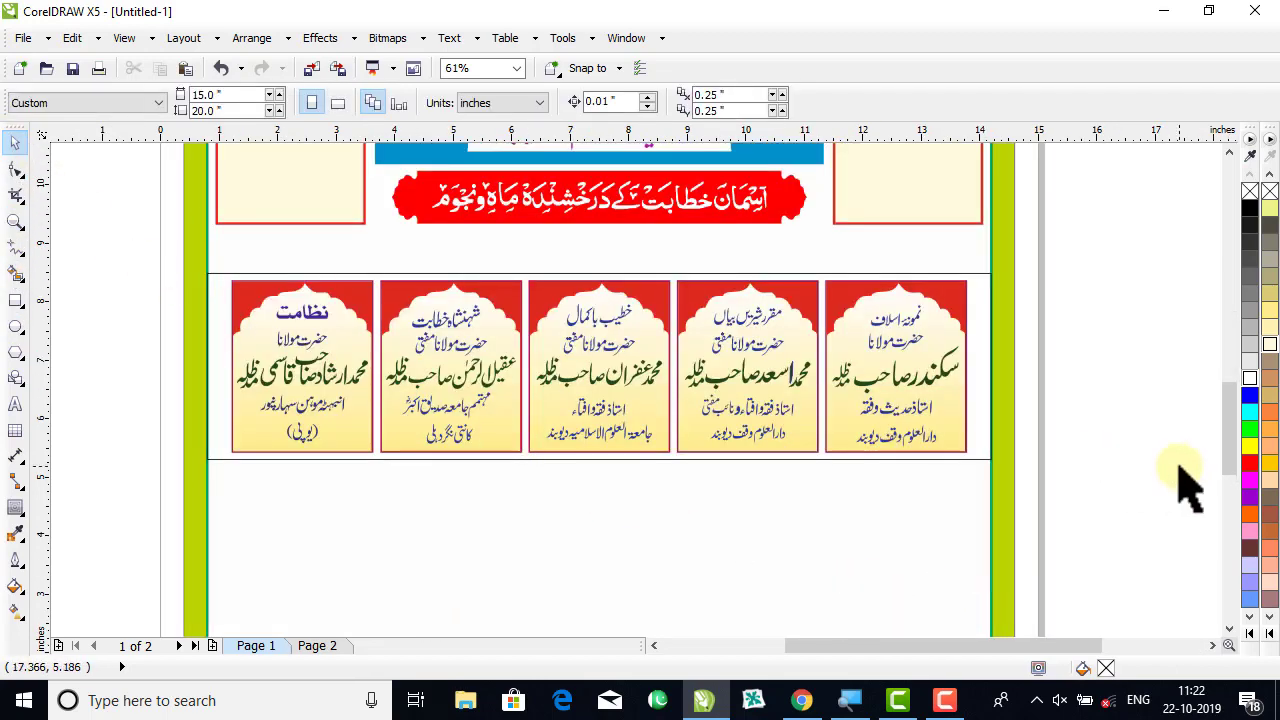
click(985, 432)
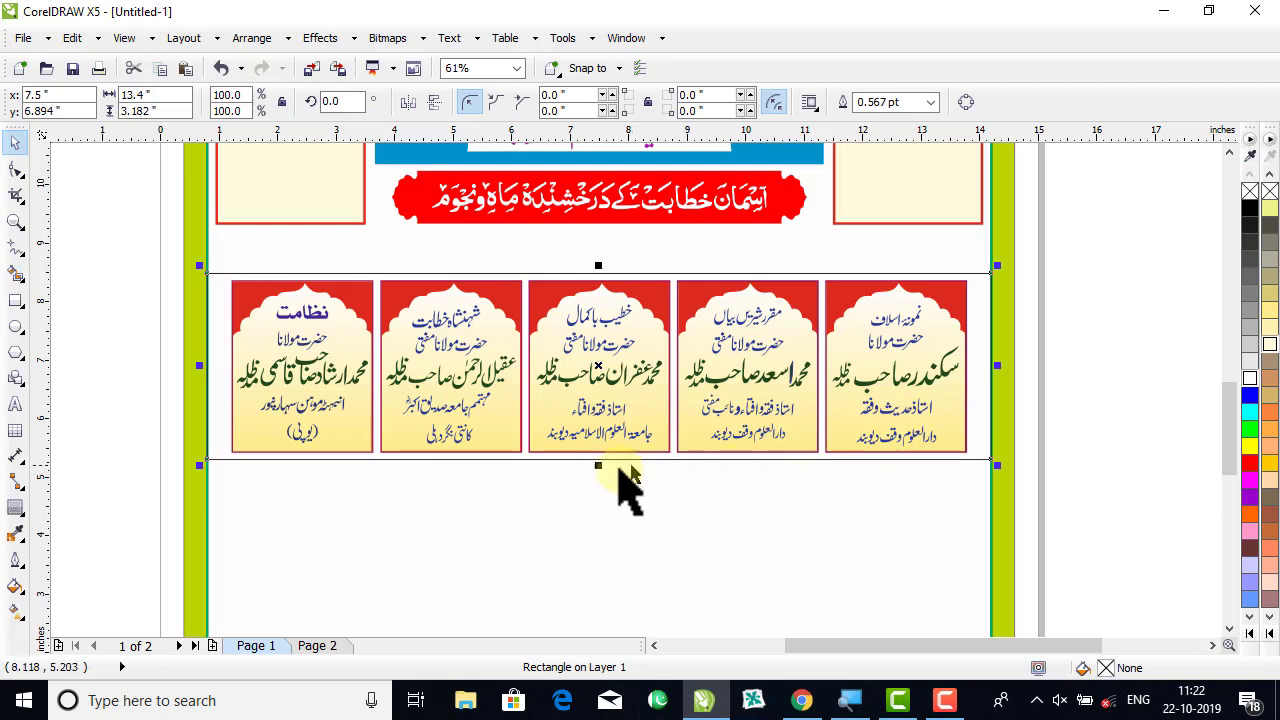
drag(600, 466, 600, 483)
click(1100, 378)
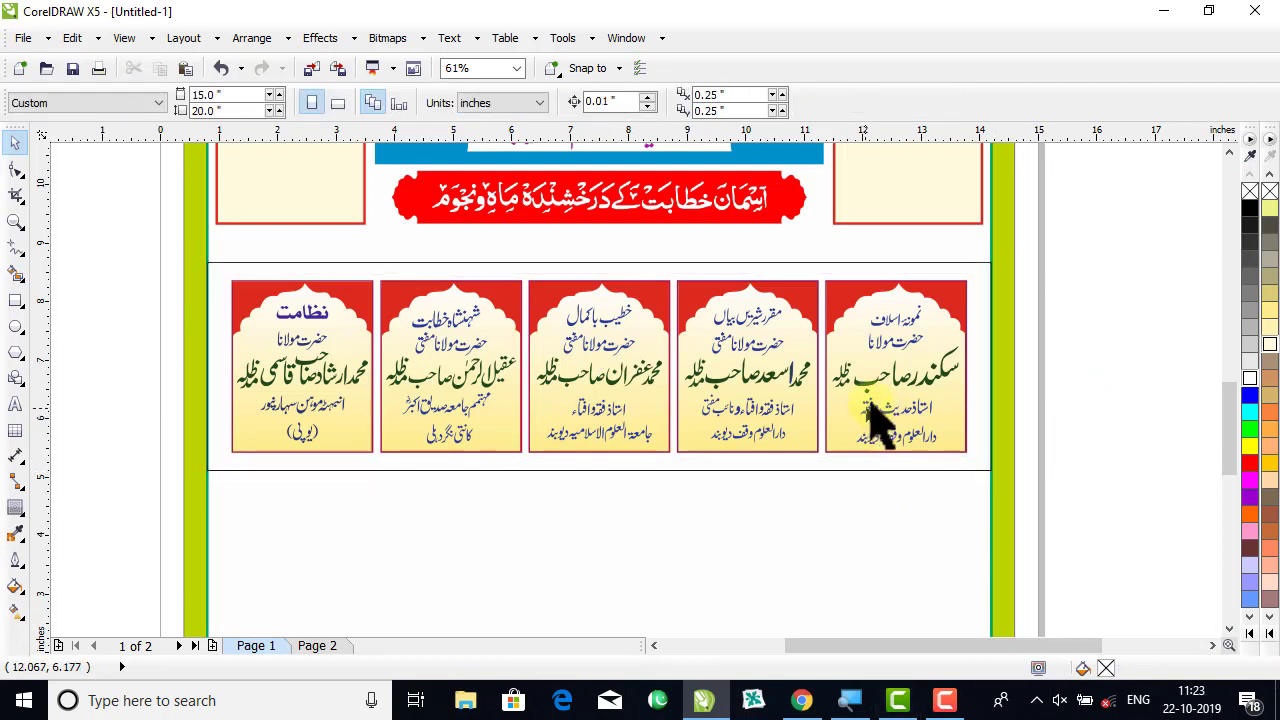
Adjust the snapping options and enlarge the speaker cards' rectangle symmetrically to about 3.62 inches high.
click(586, 68)
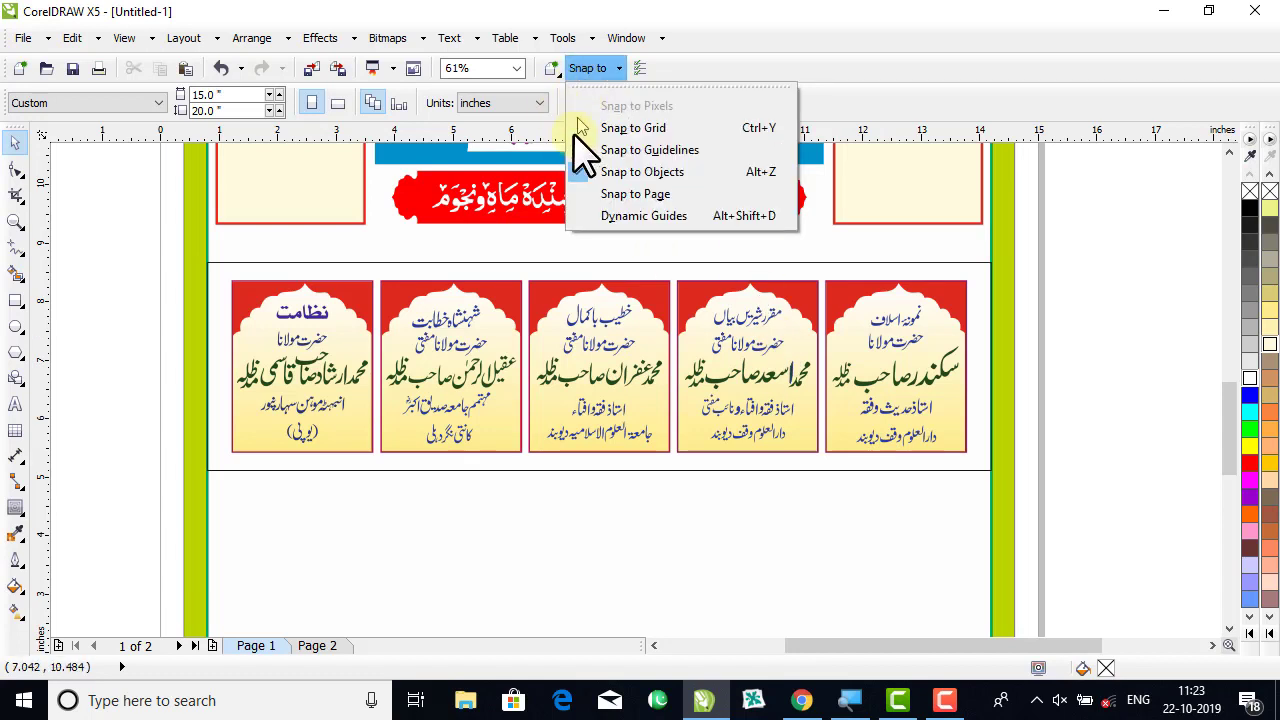
click(605, 152)
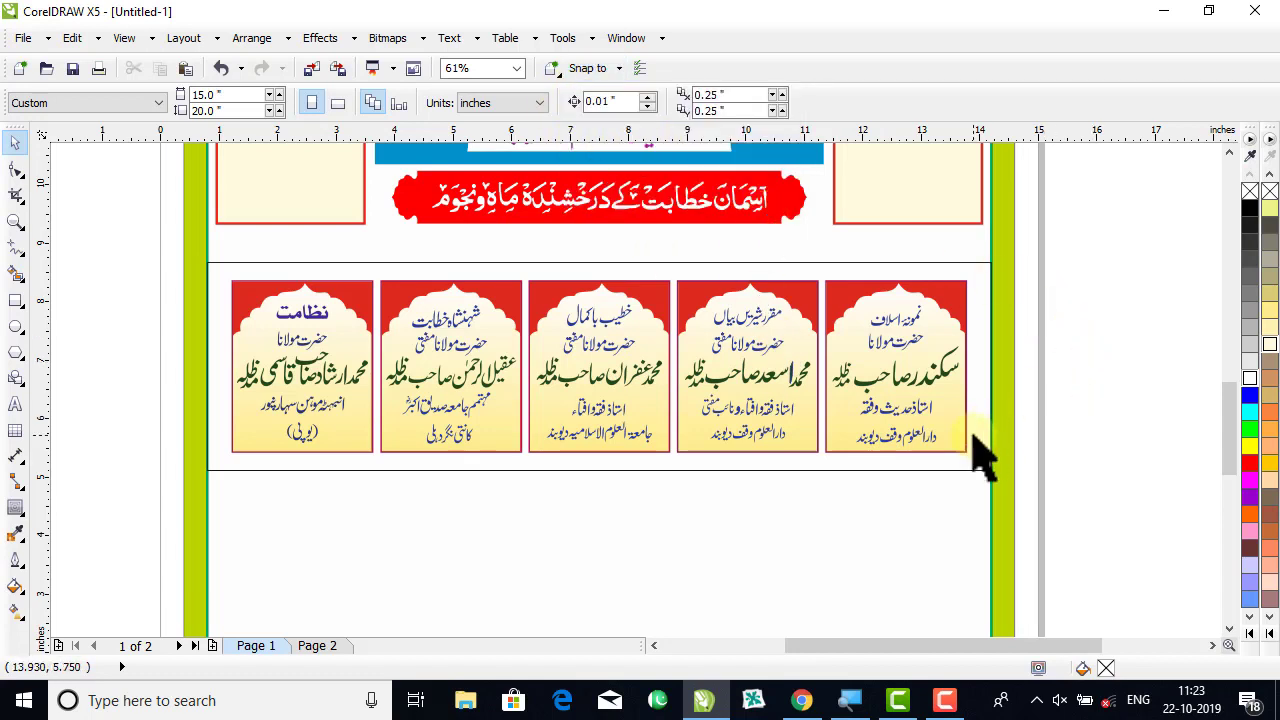
click(952, 470)
click(1088, 428)
click(948, 470)
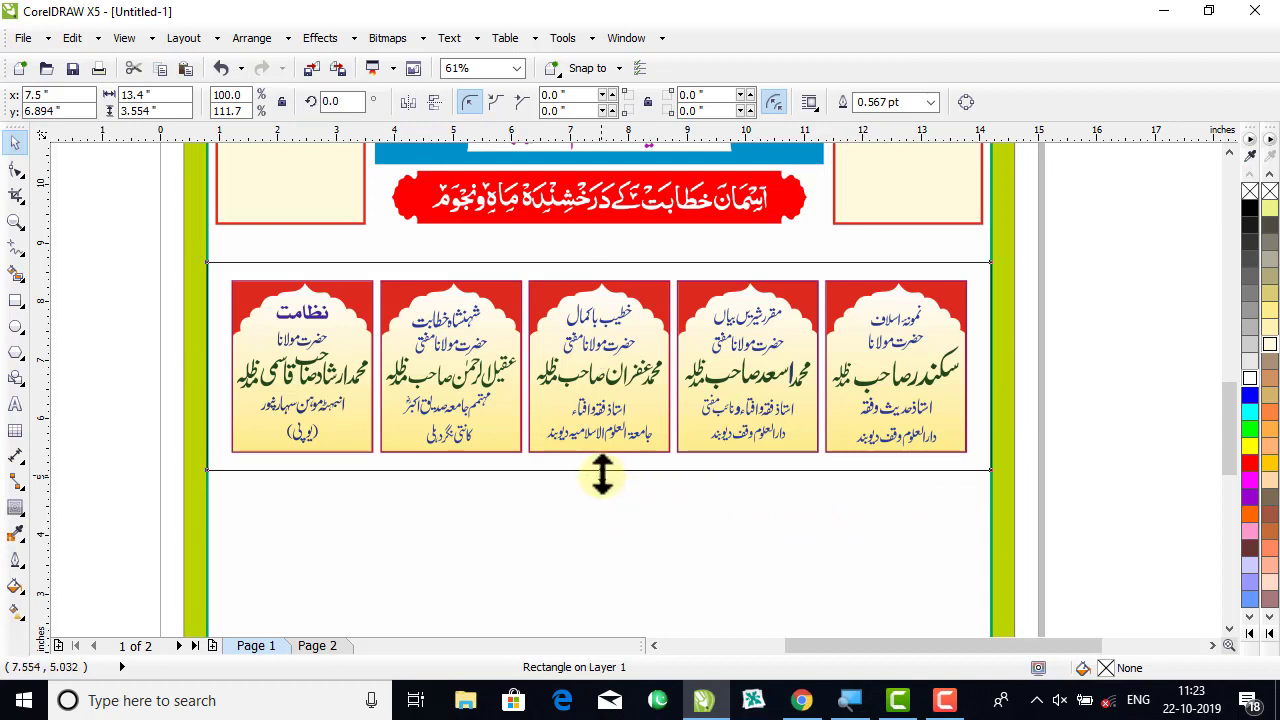
drag(601, 474, 601, 479)
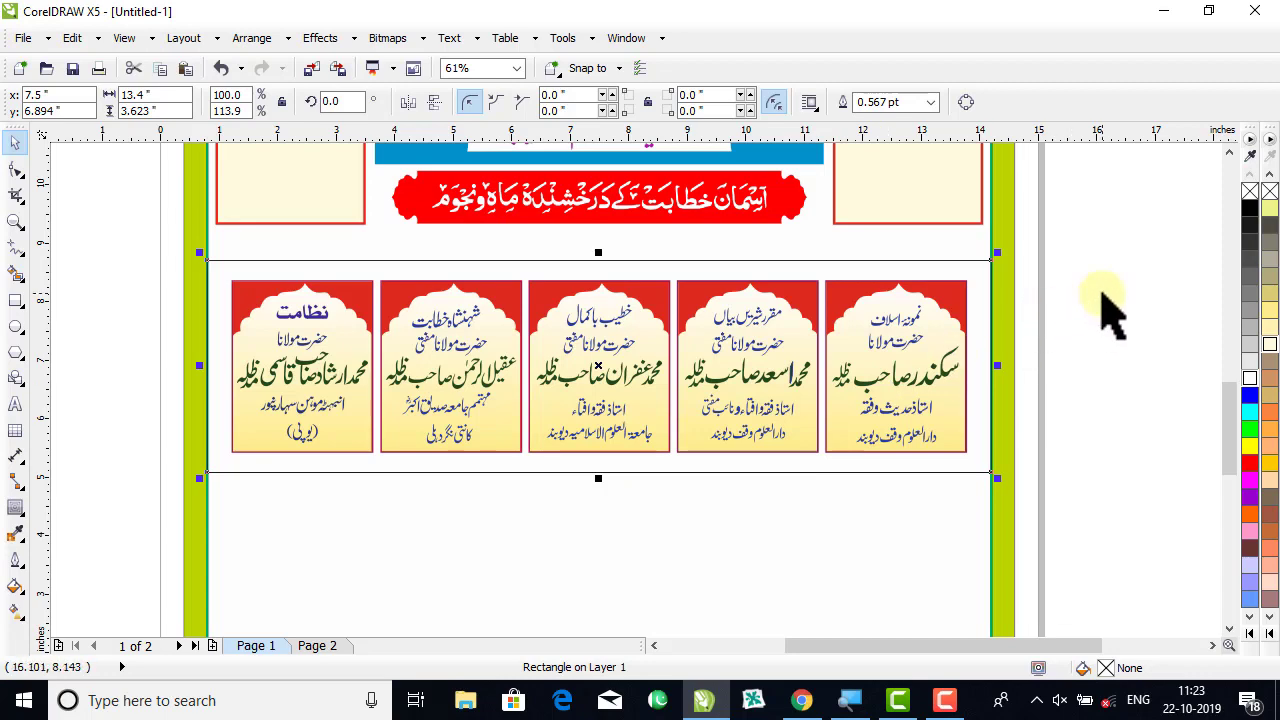
Move the speaker cards and their rectangle together straight up by about 0.26 inch, closer to the red tagline banner.
mouse_move(1098, 235)
mouse_down()
mouse_move(337, 423)
mouse_move(168, 512)
mouse_up()
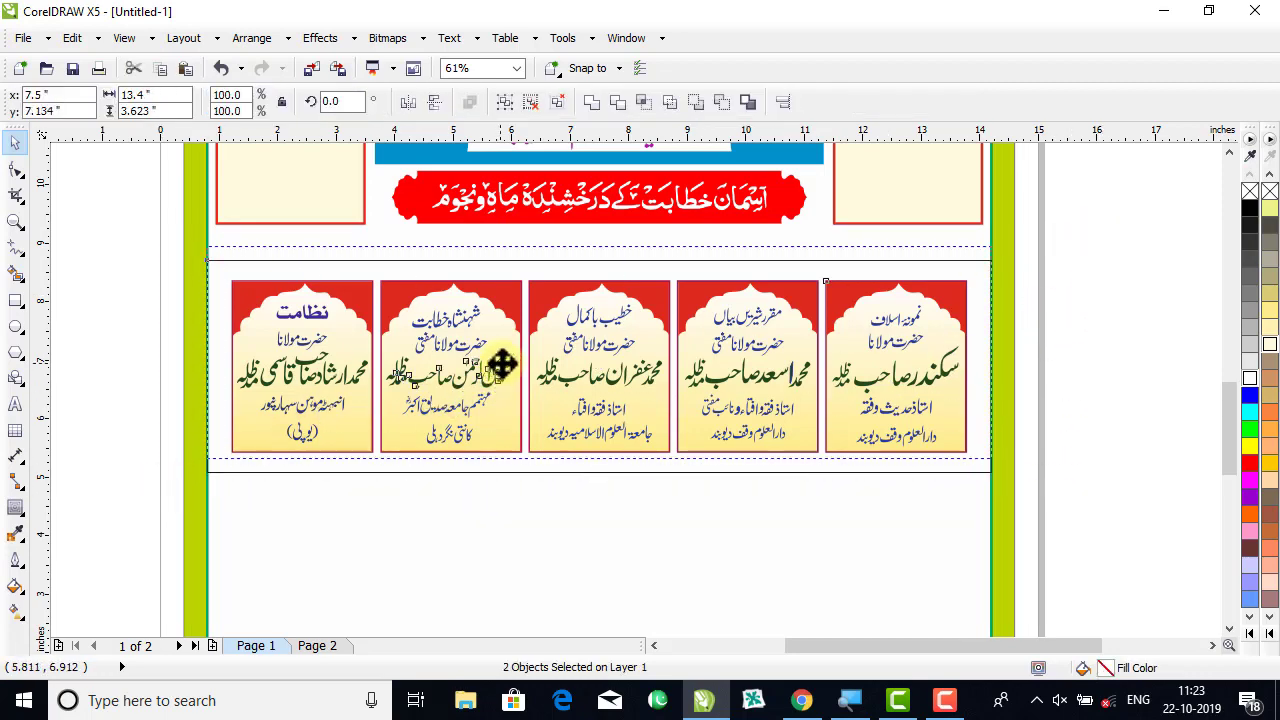
drag(503, 367, 503, 352)
click(1121, 318)
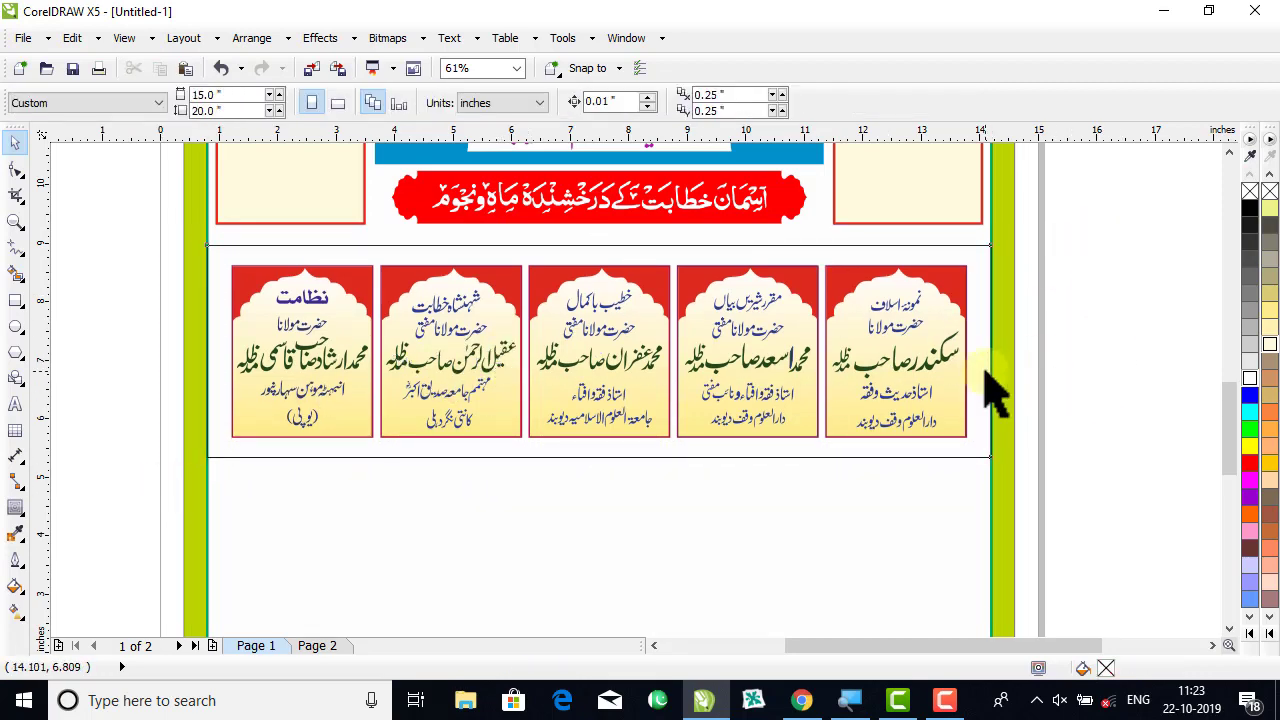
Fill the rectangle behind the speaker cards with Moon Green (C20 M0 Y60 K0).
click(987, 368)
click(1268, 632)
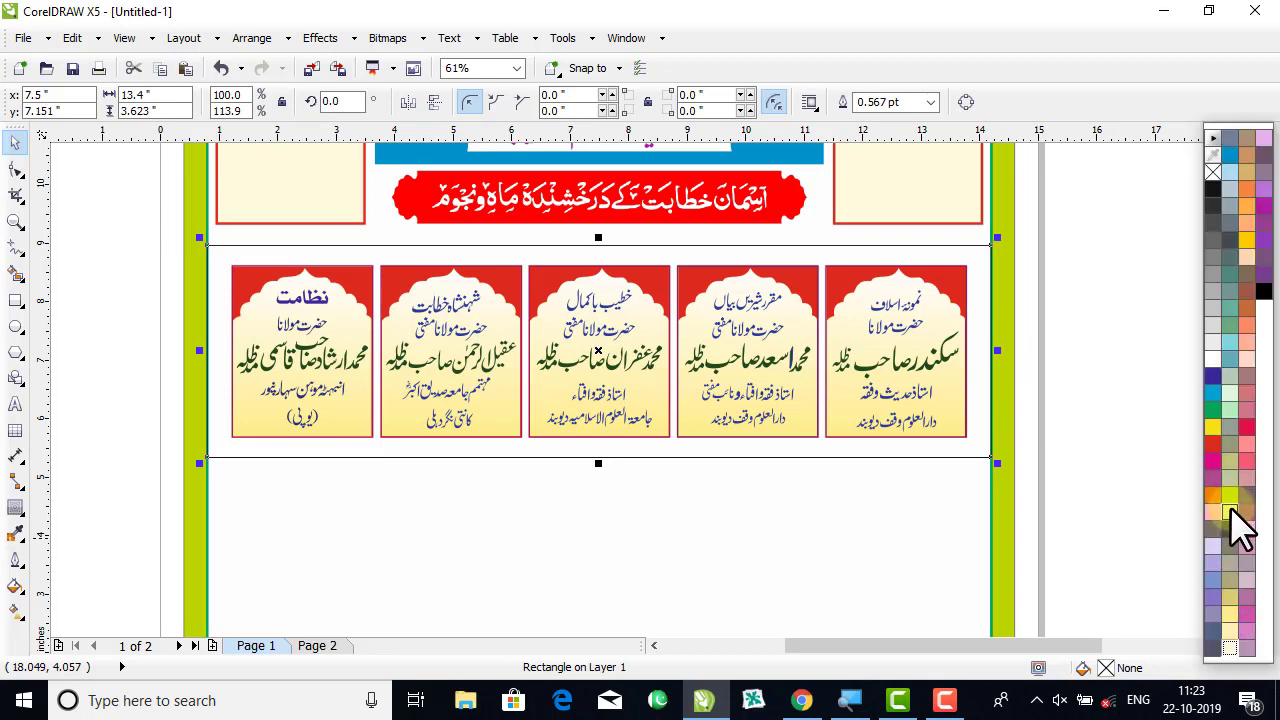
click(1237, 525)
click(1120, 443)
click(993, 422)
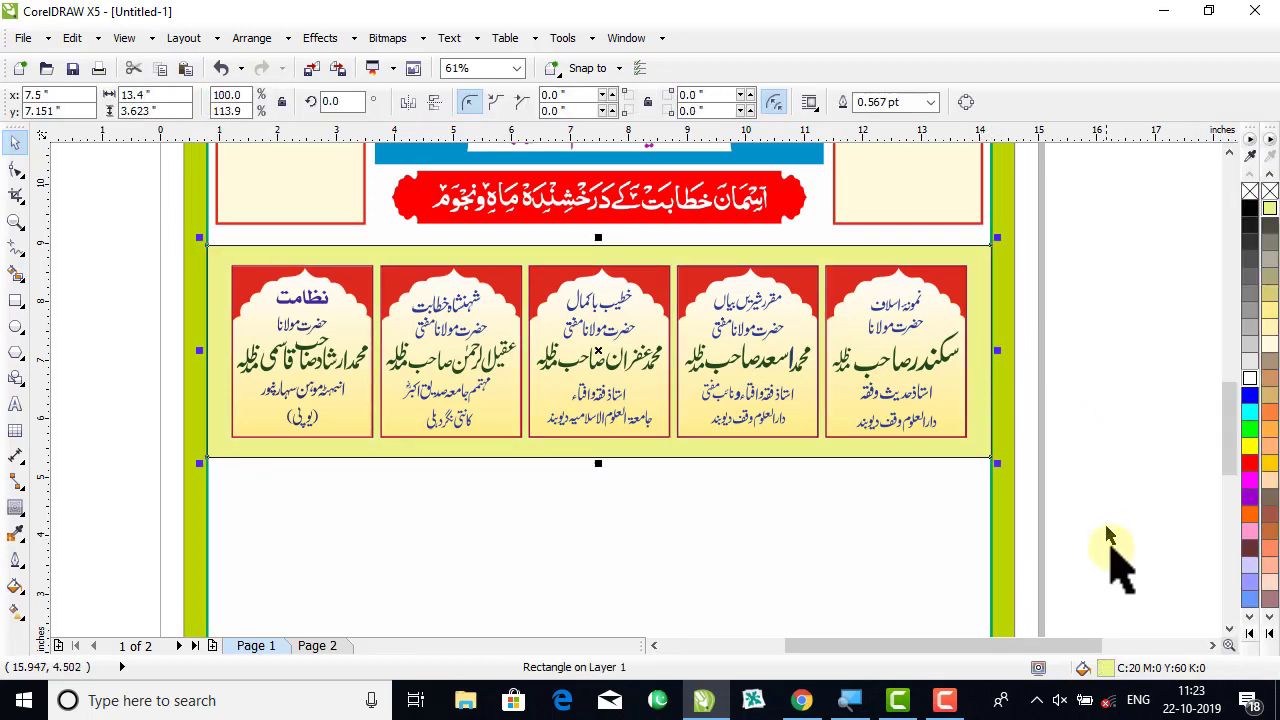
Set the fill of the rectangle behind the speaker cards to a pale cream uniform colour, C4 M0 Y27 K0.
double_click(1080, 665)
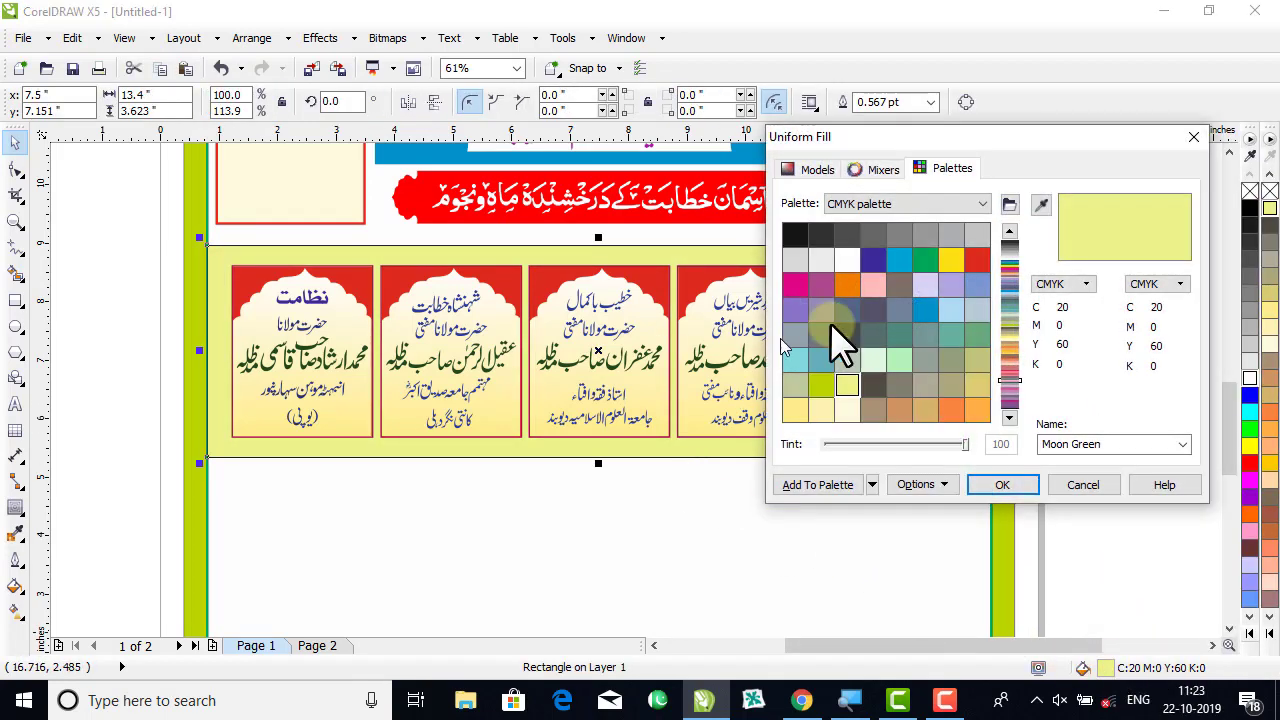
click(810, 170)
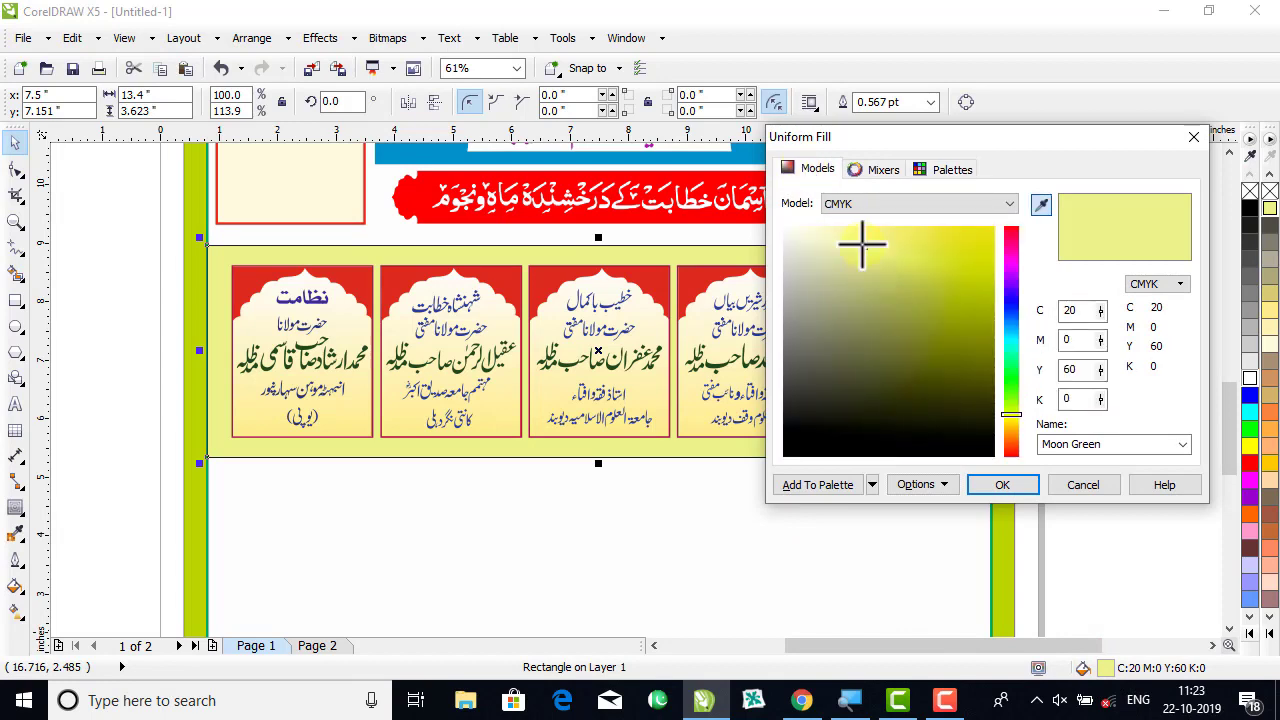
click(828, 228)
click(1005, 485)
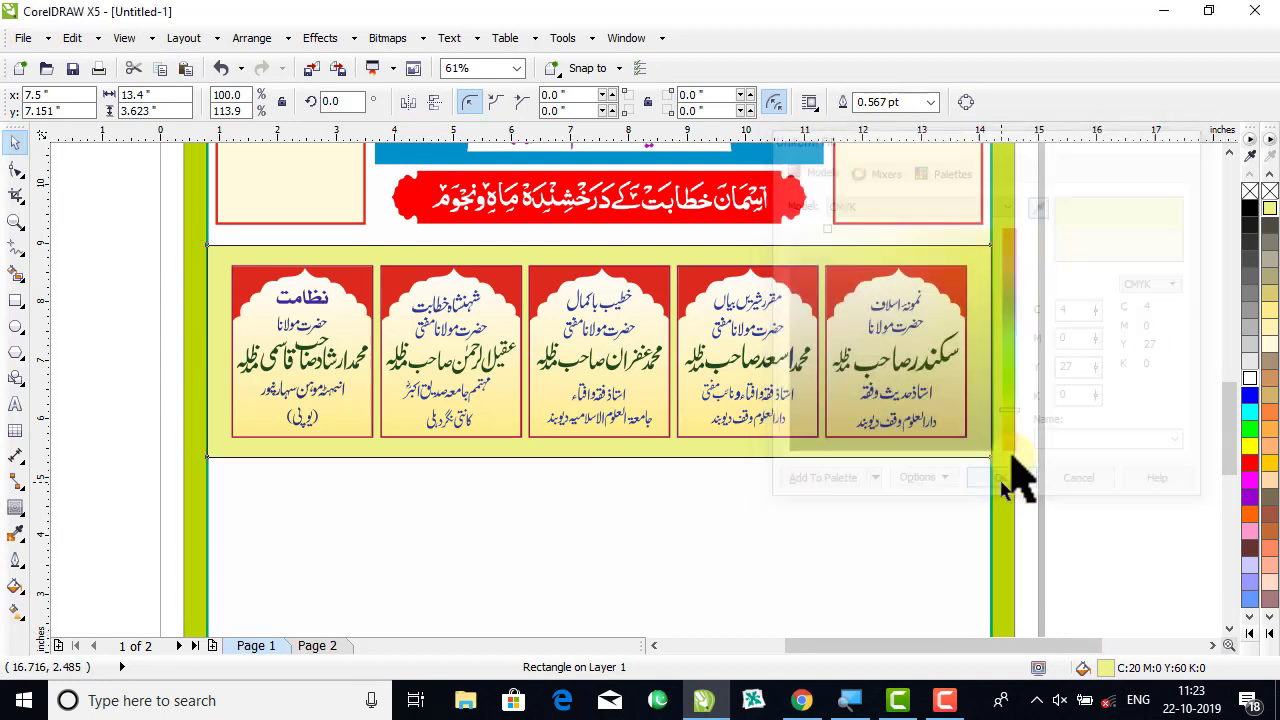
click(1100, 400)
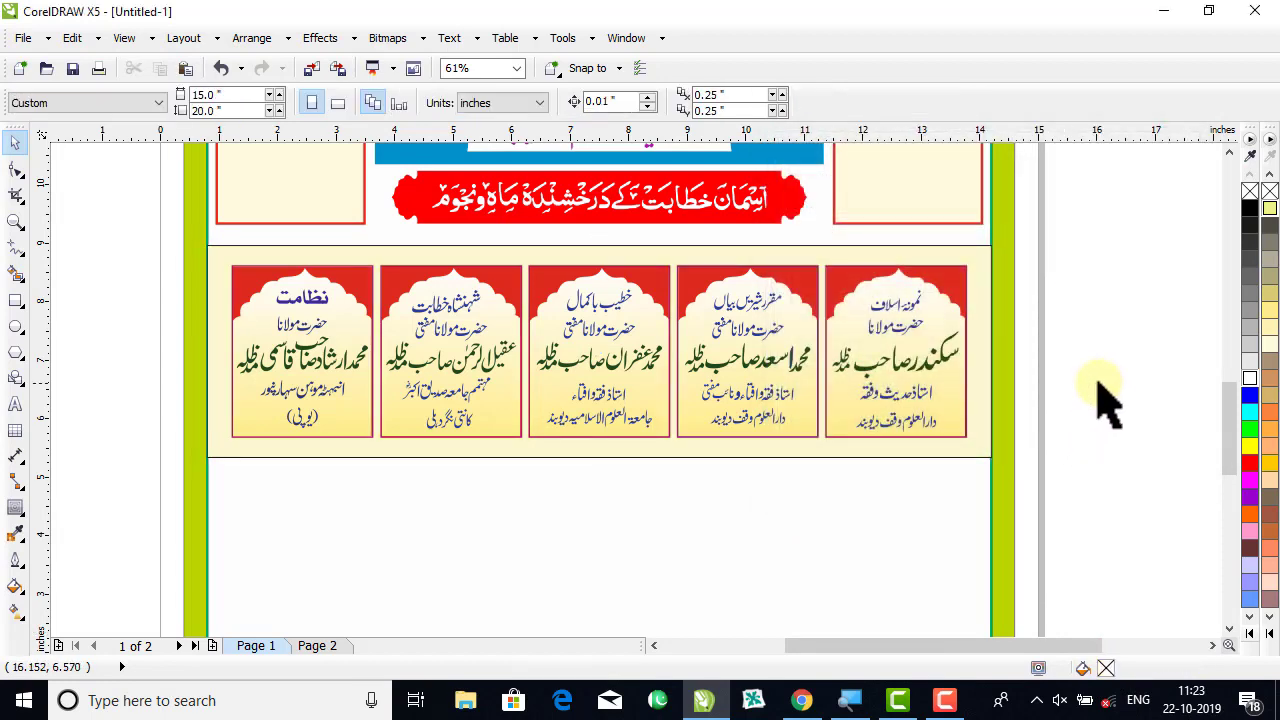
Place the cream rectangle inside the poster's white green-bordered panel as a PowerClip.
click(985, 415)
click(330, 38)
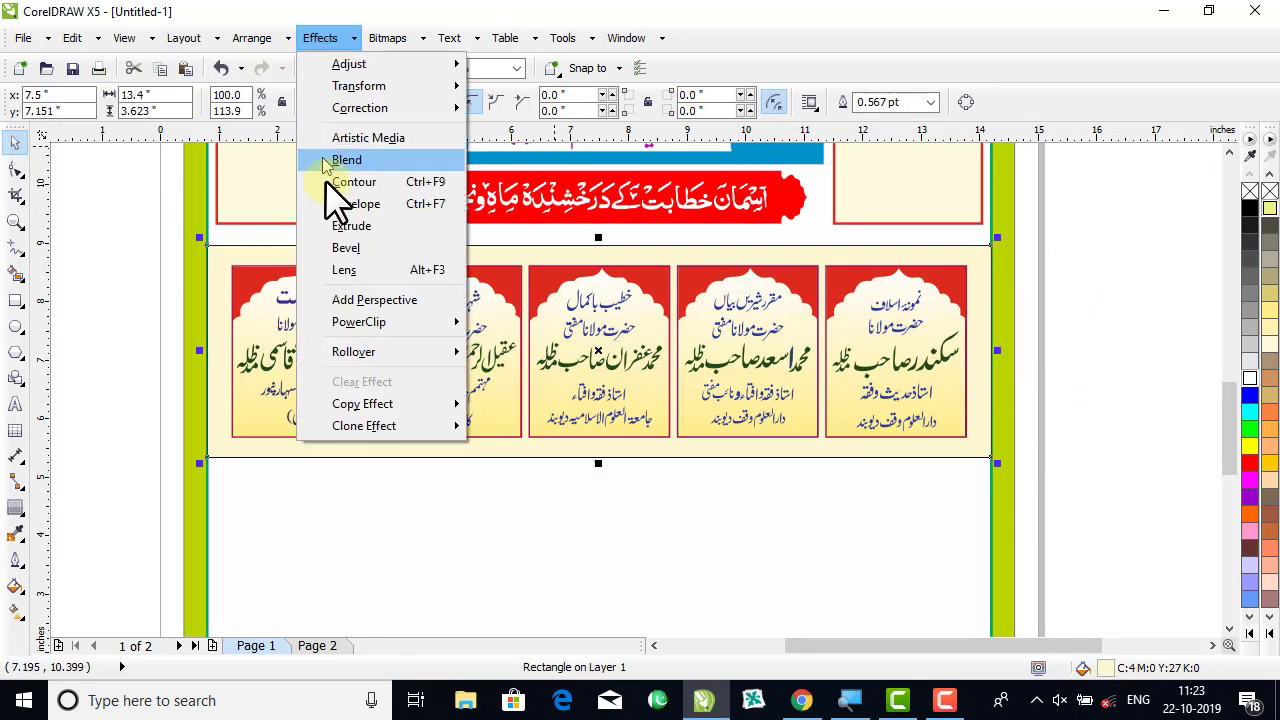
mouse_move(395, 322)
click(495, 325)
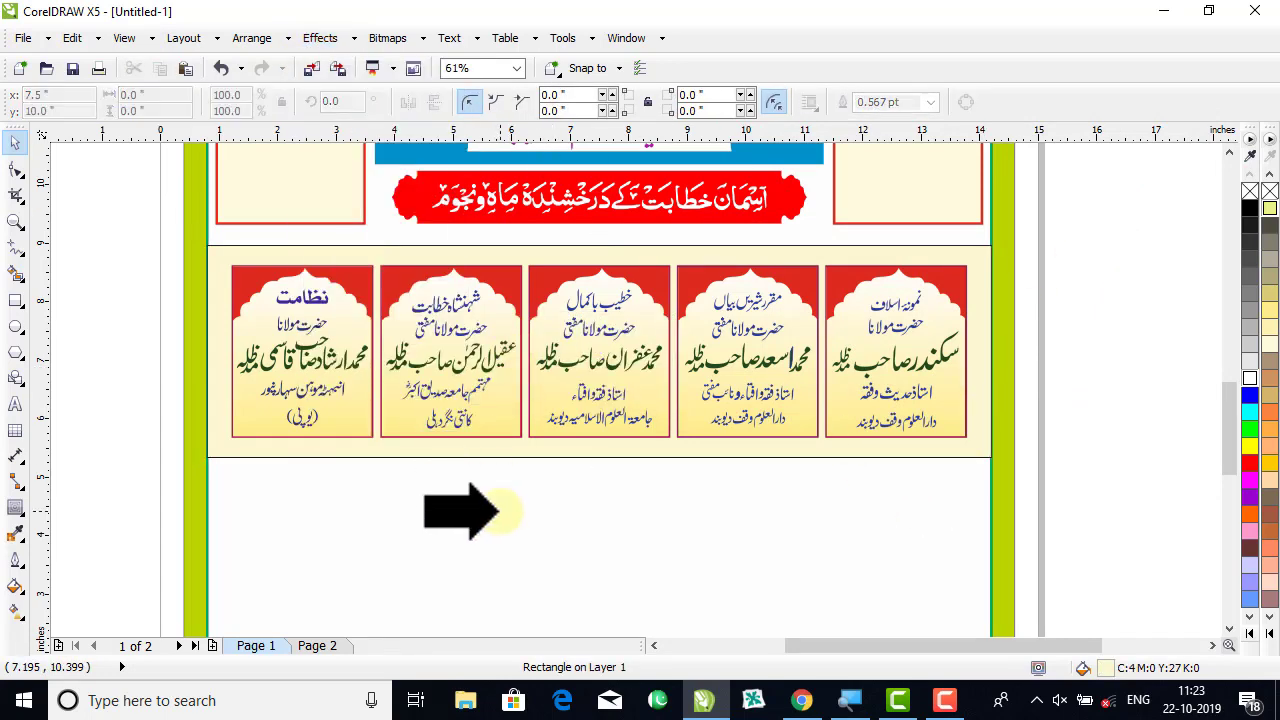
click(149, 294)
Try enlarging the group of five speaker cards from its centre inside the cream band, and undo the enlargement.
click(307, 383)
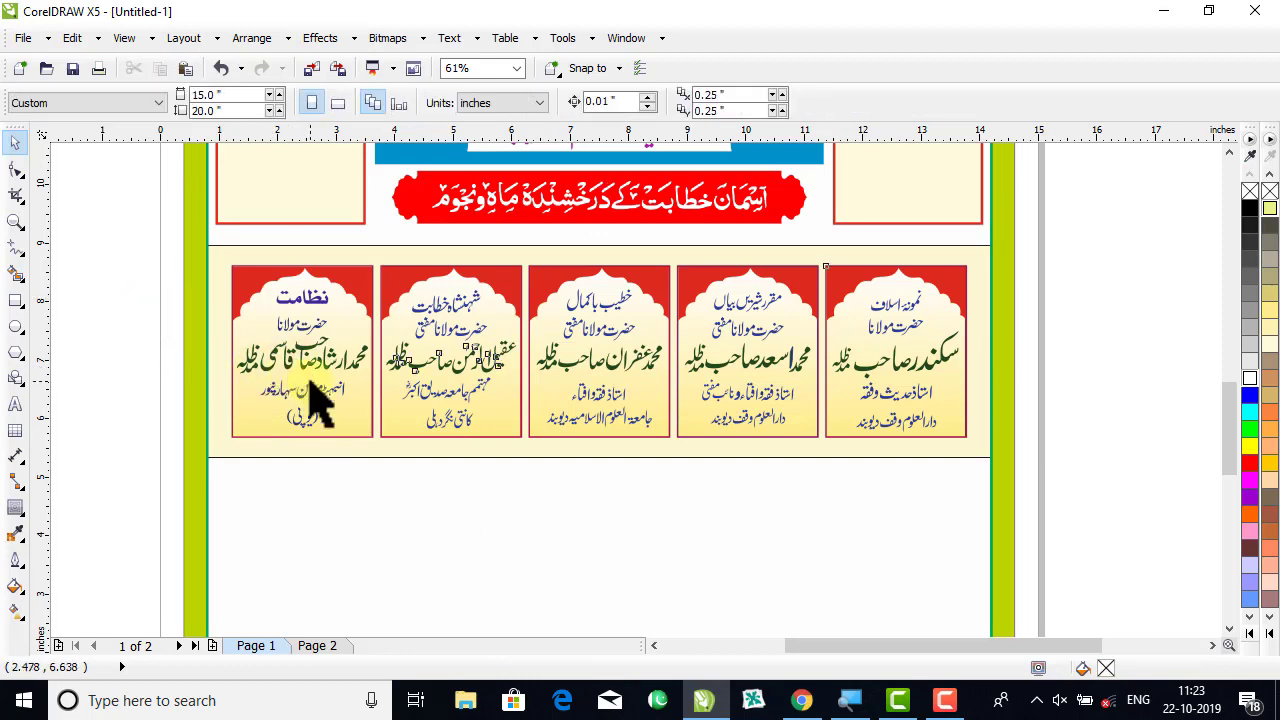
drag(972, 442, 990, 457)
click(1121, 372)
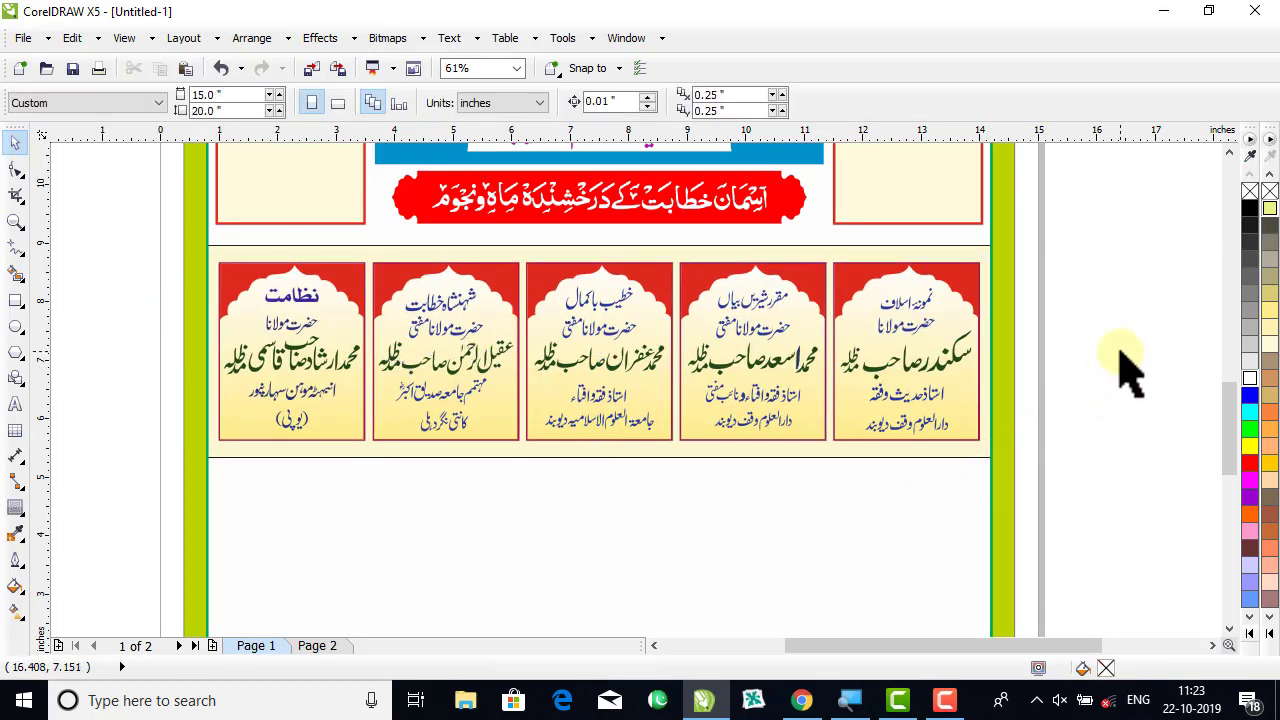
key(ctrl+z)
click(1117, 360)
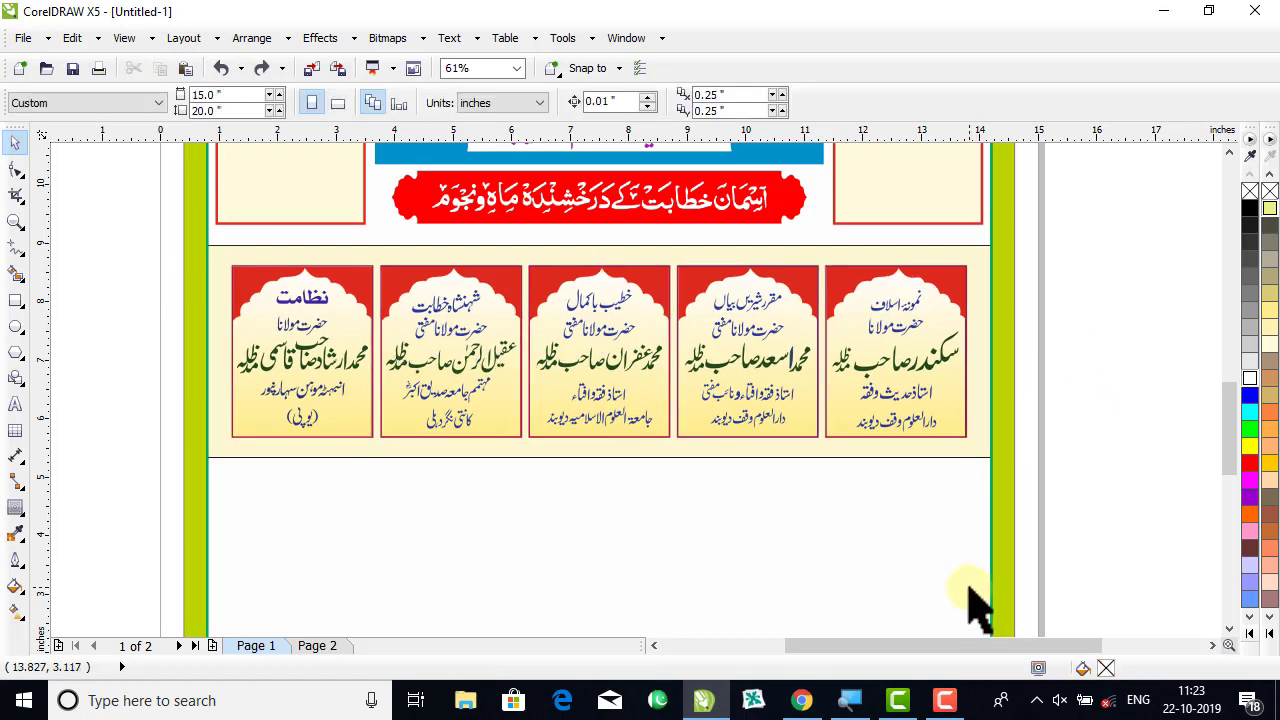
Move the four-line black invitation text from page 2 onto page 1, over the left edge of the empty lower panel.
key(shift+F4)
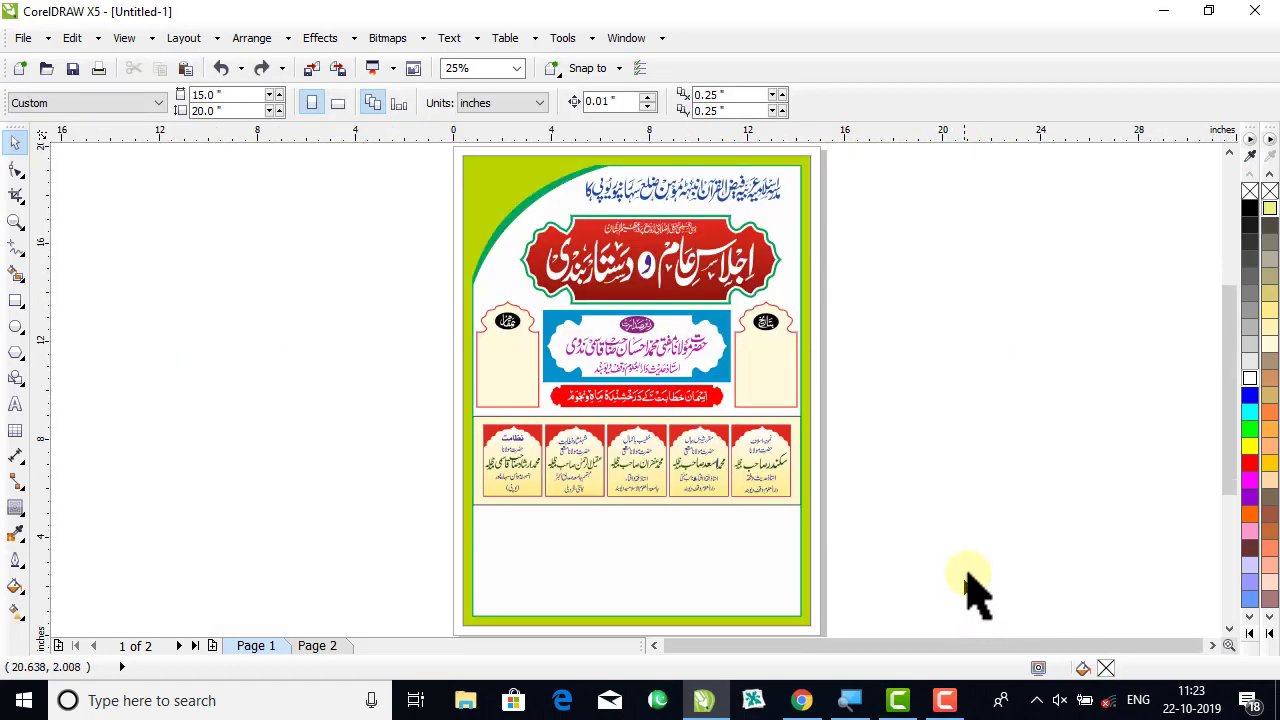
click(12, 219)
drag(380, 429, 700, 630)
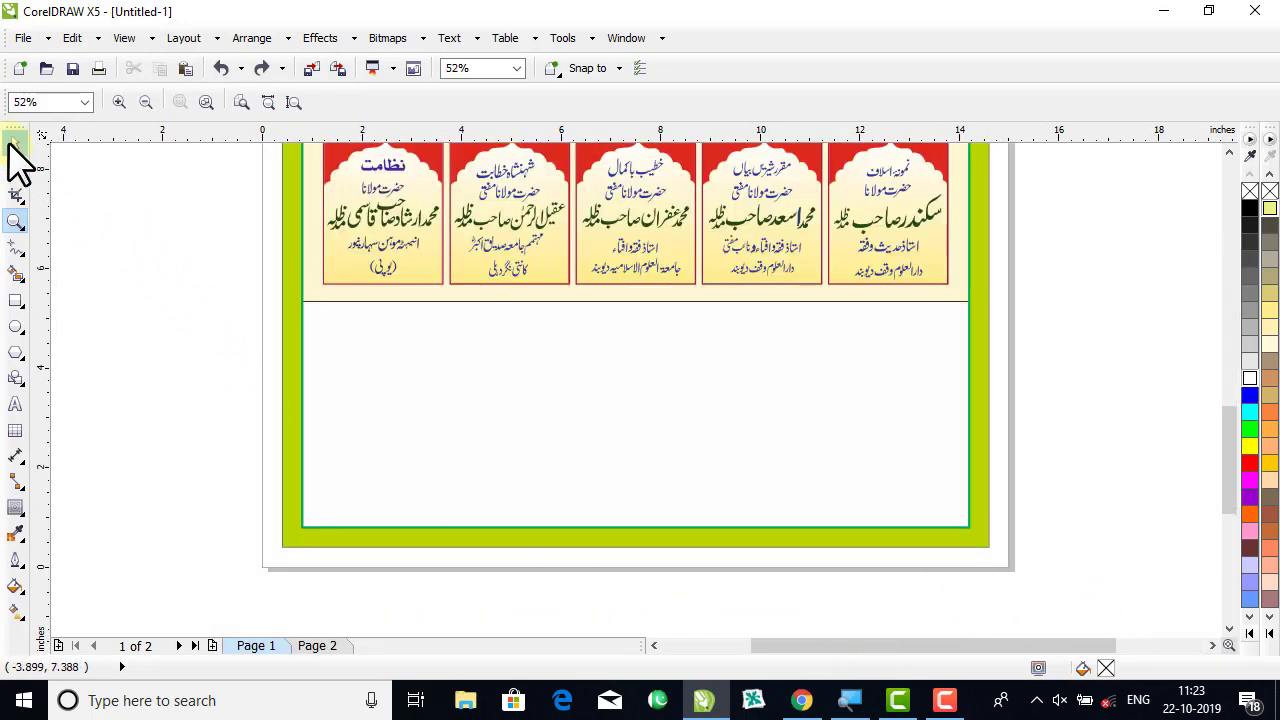
click(15, 142)
click(330, 645)
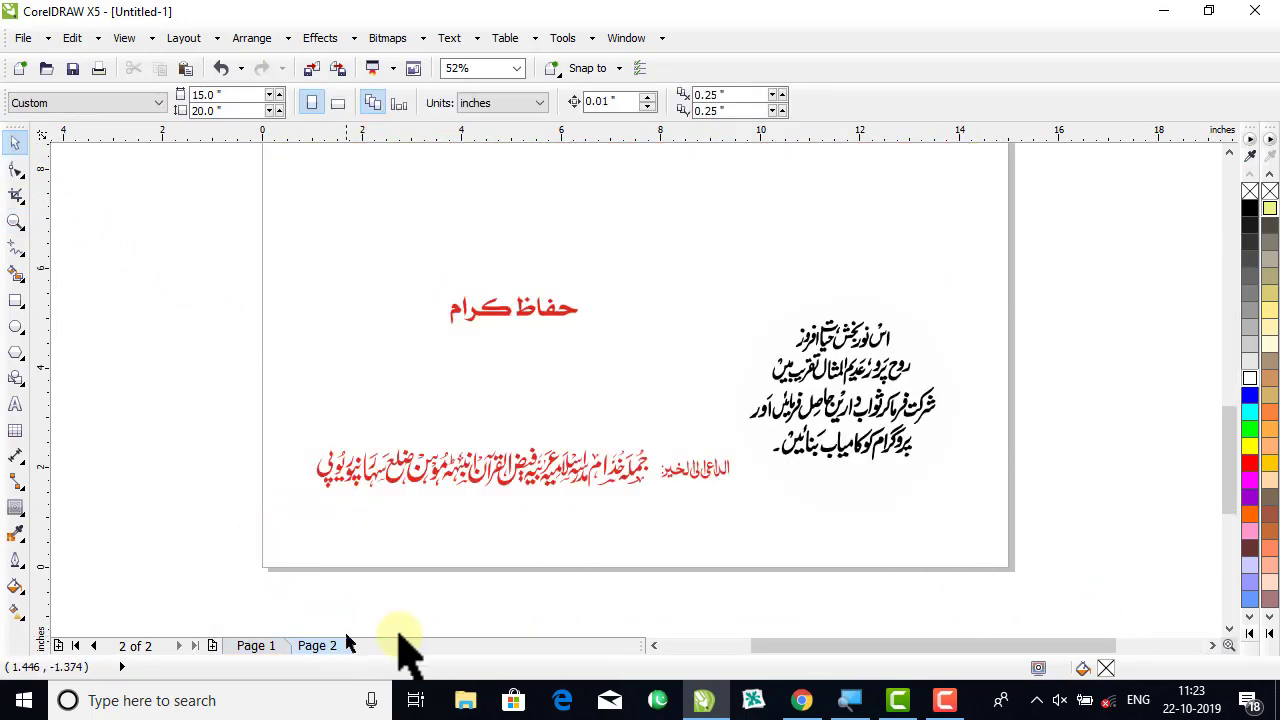
click(877, 400)
drag(877, 400, 157, 358)
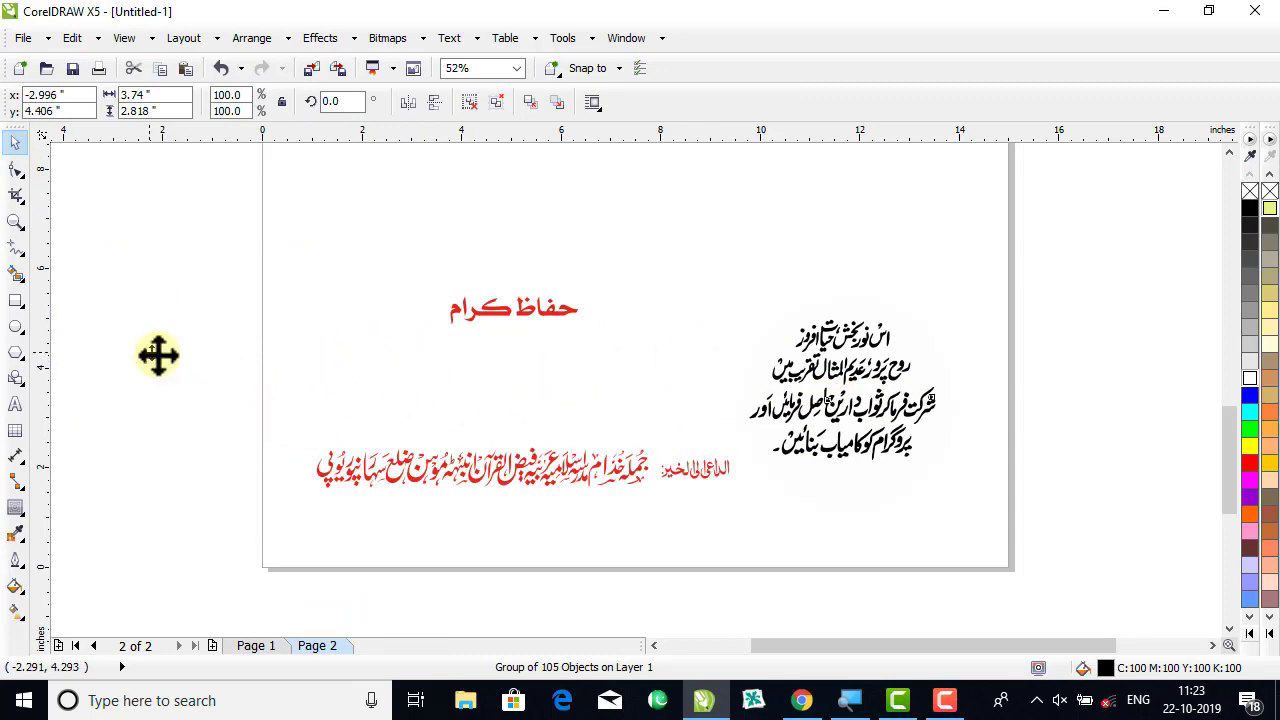
click(256, 645)
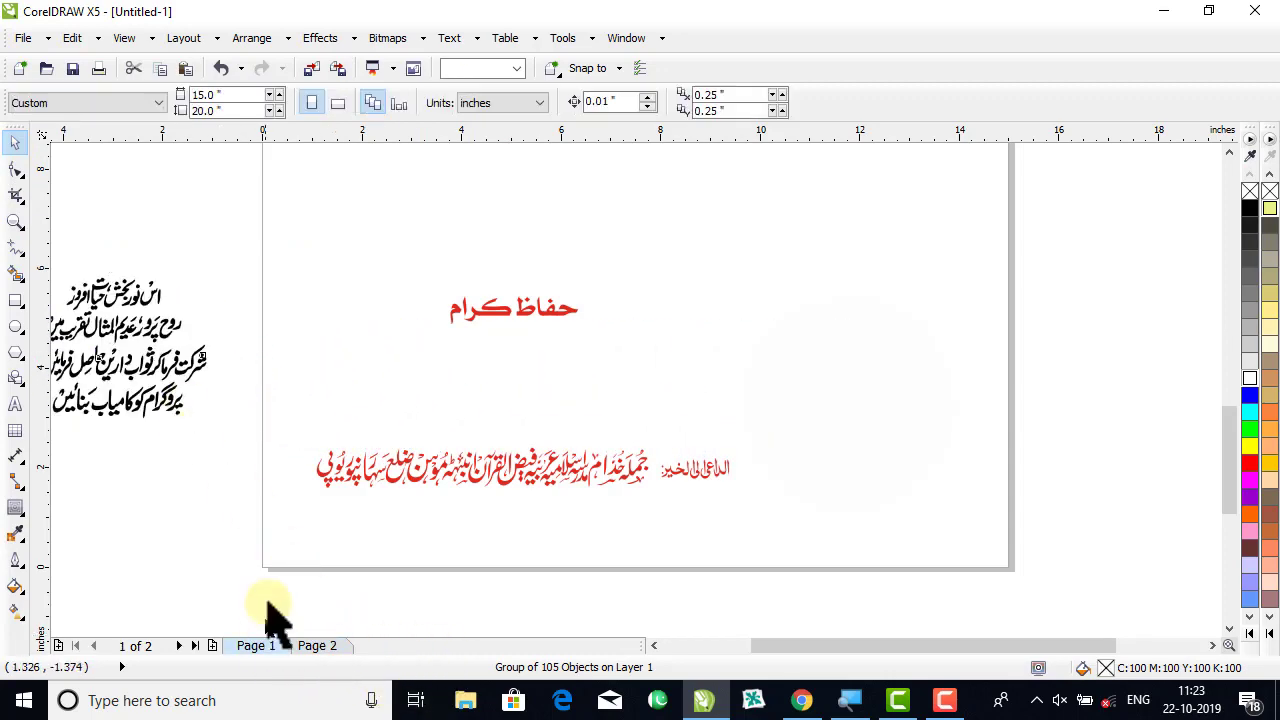
drag(170, 380, 366, 420)
click(905, 432)
click(1072, 437)
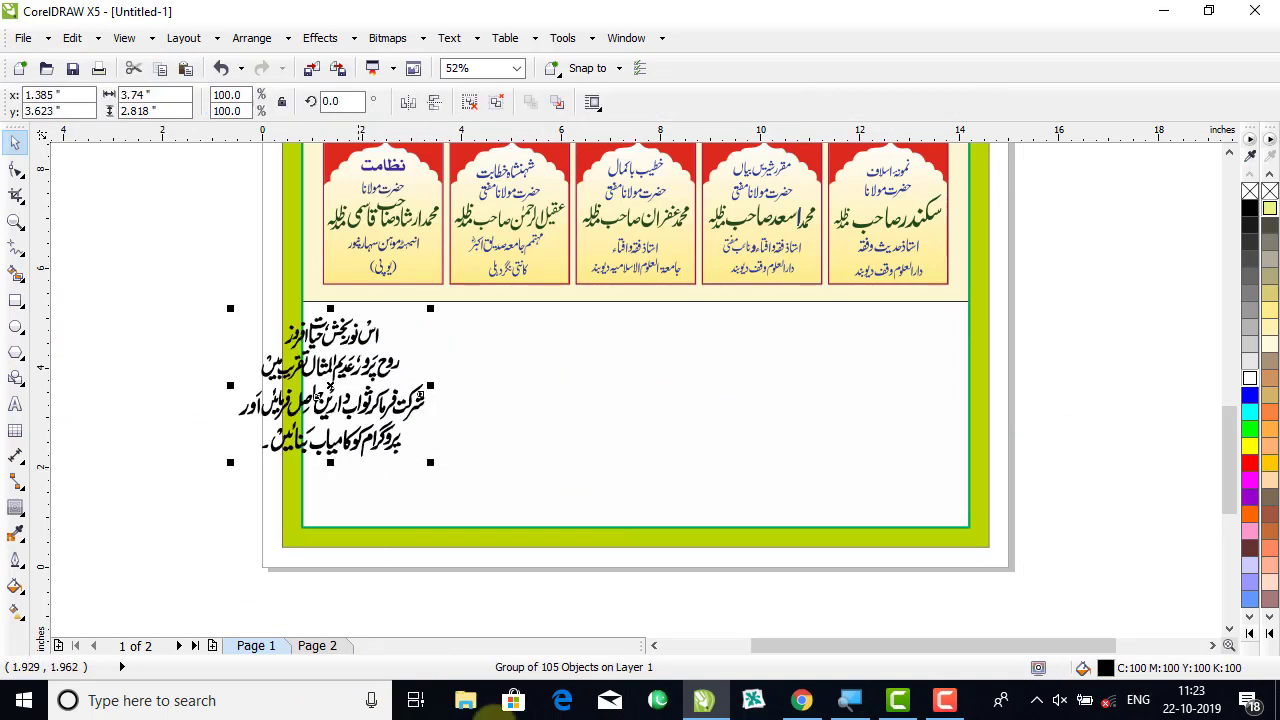
Draw a rectangle about 4.05 by 4.24 in, aligned to the white panel's bottom-right corner below the speaker cards.
click(15, 300)
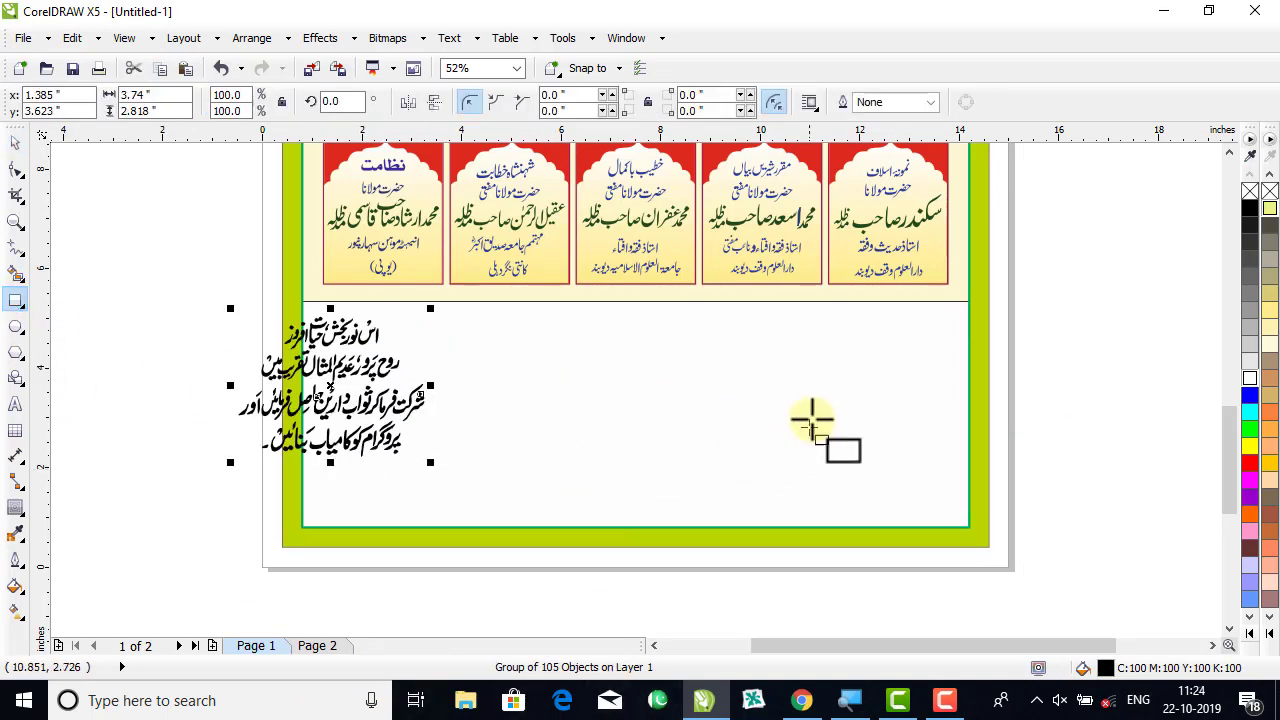
click(590, 68)
click(617, 172)
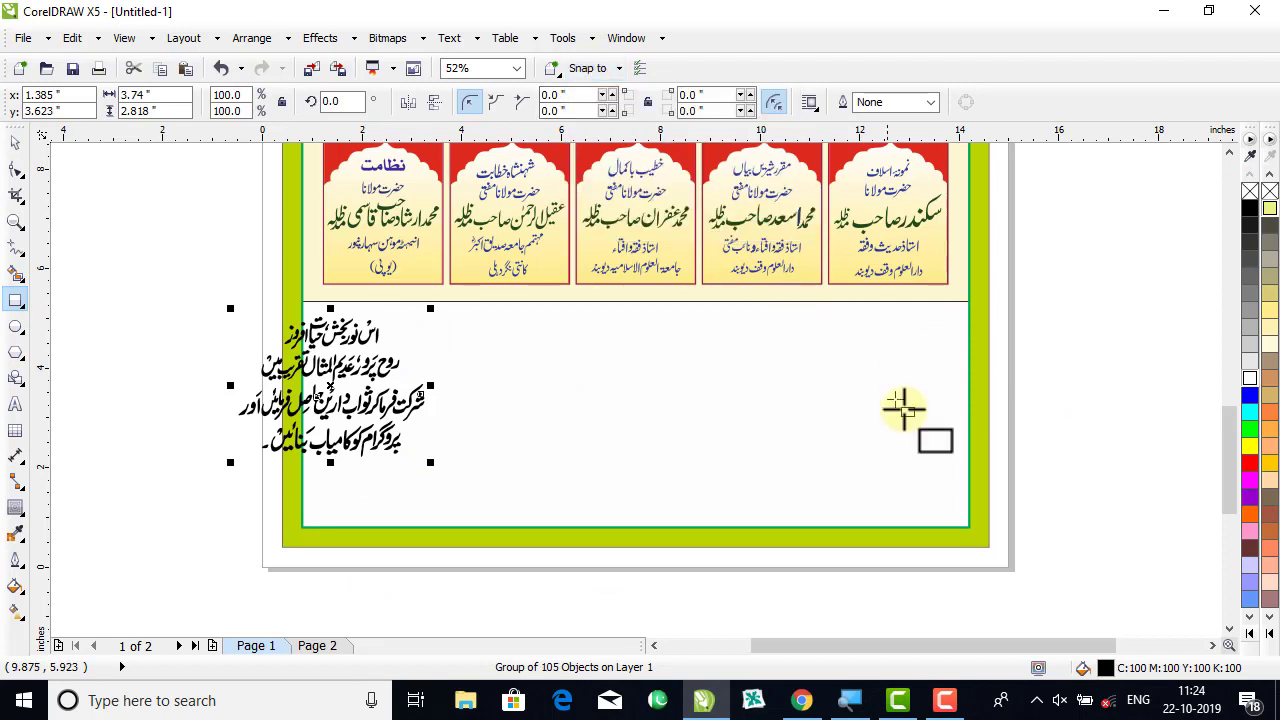
click(974, 385)
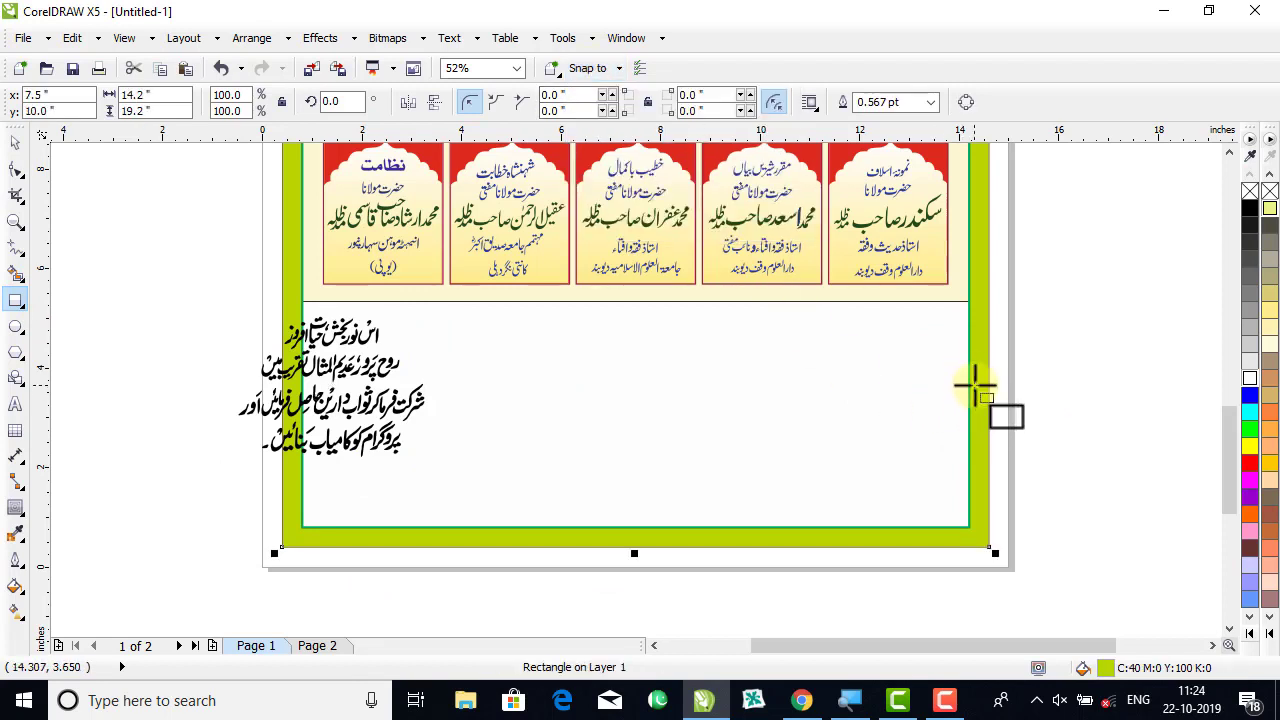
drag(966, 383, 777, 525)
click(15, 142)
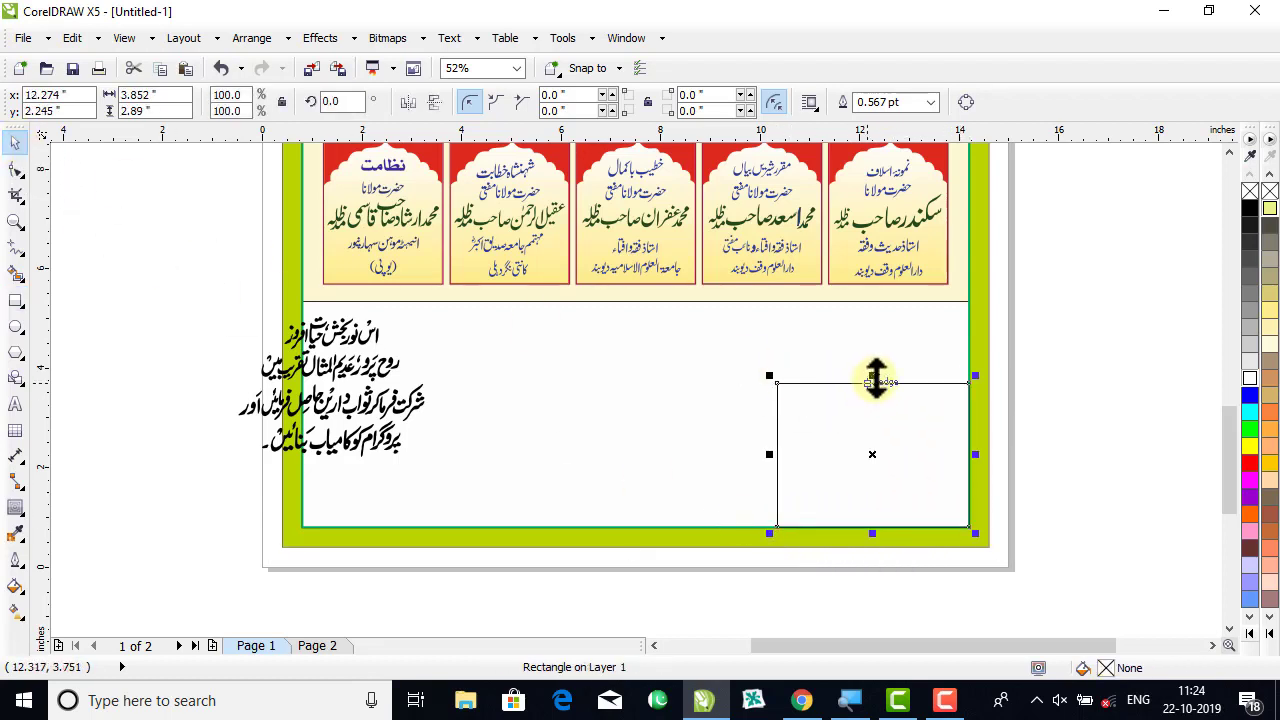
drag(872, 376, 880, 309)
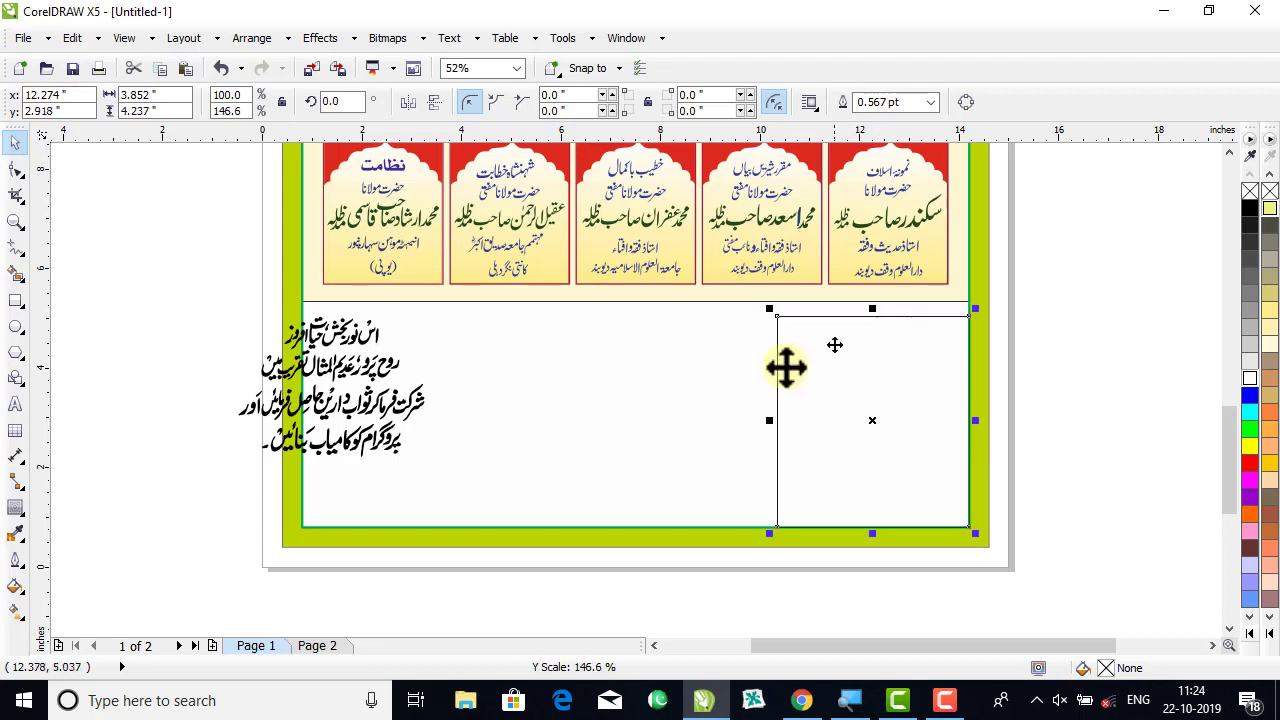
drag(770, 420, 766, 421)
Convert the corner rectangle to curves, remove its top-left node, and bend the resulting diagonal inward into an arc.
click(16, 170)
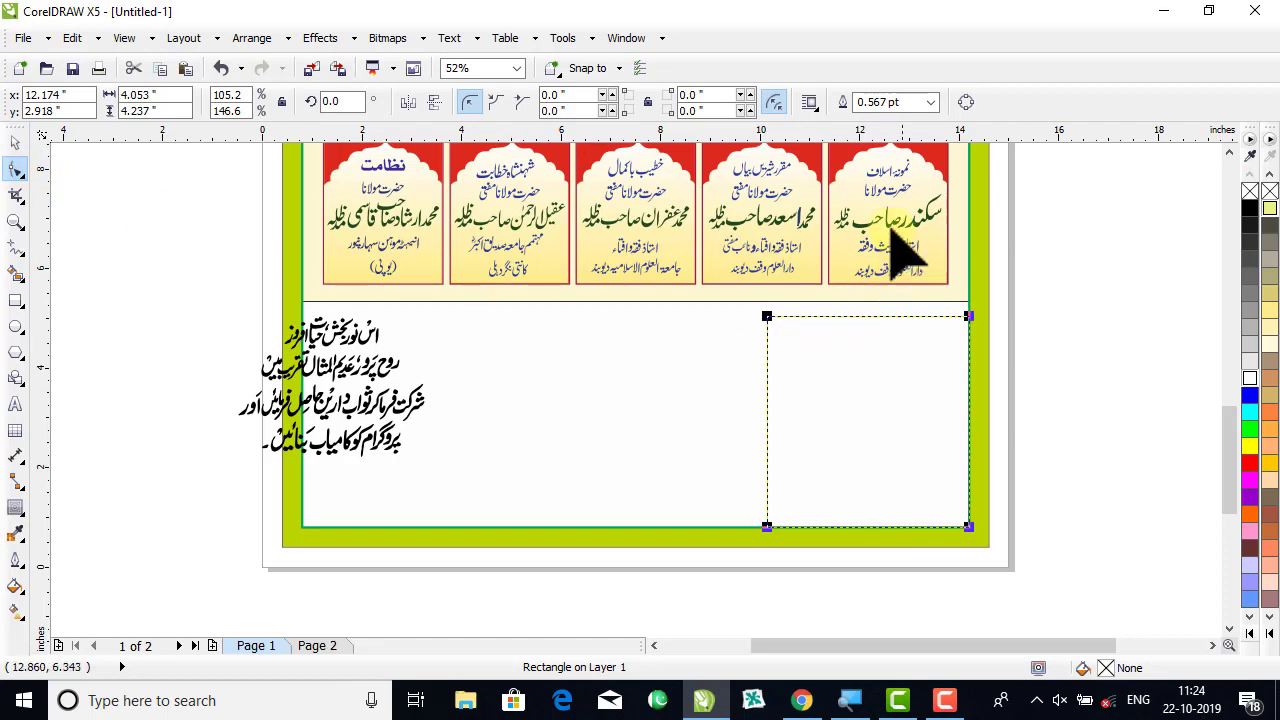
click(258, 38)
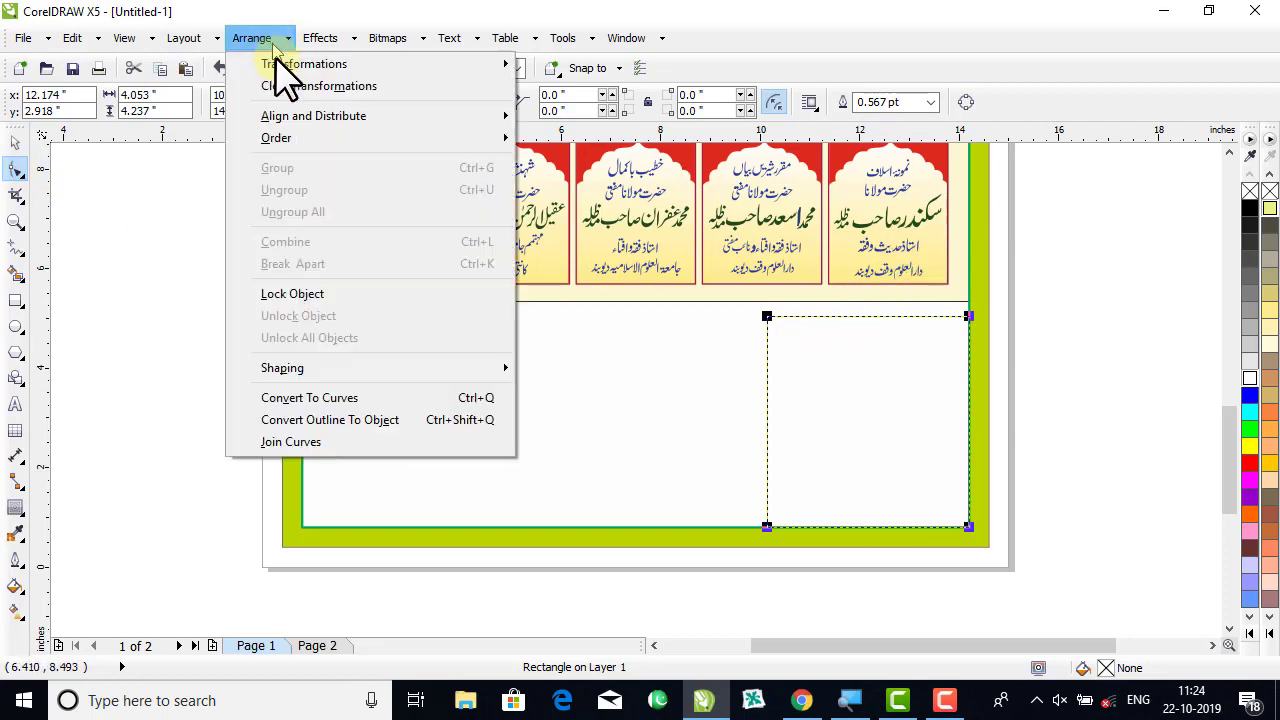
click(331, 396)
click(766, 320)
key(Delete)
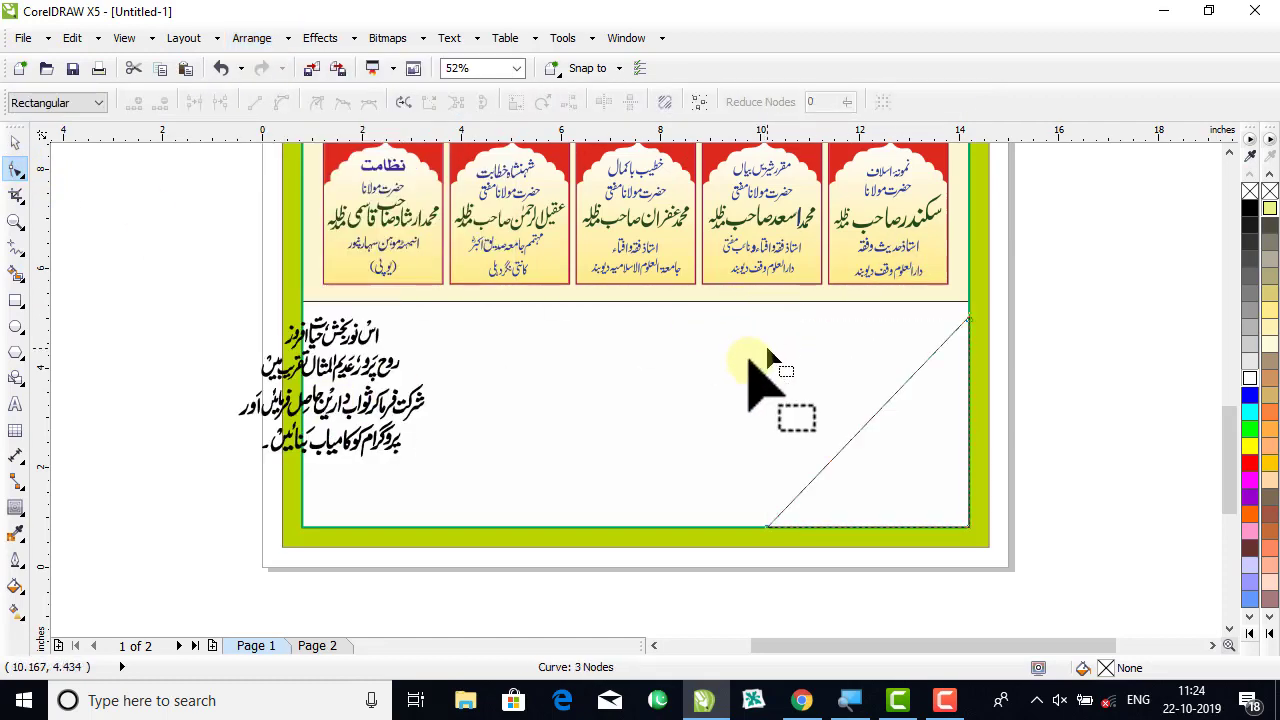
right_click(874, 414)
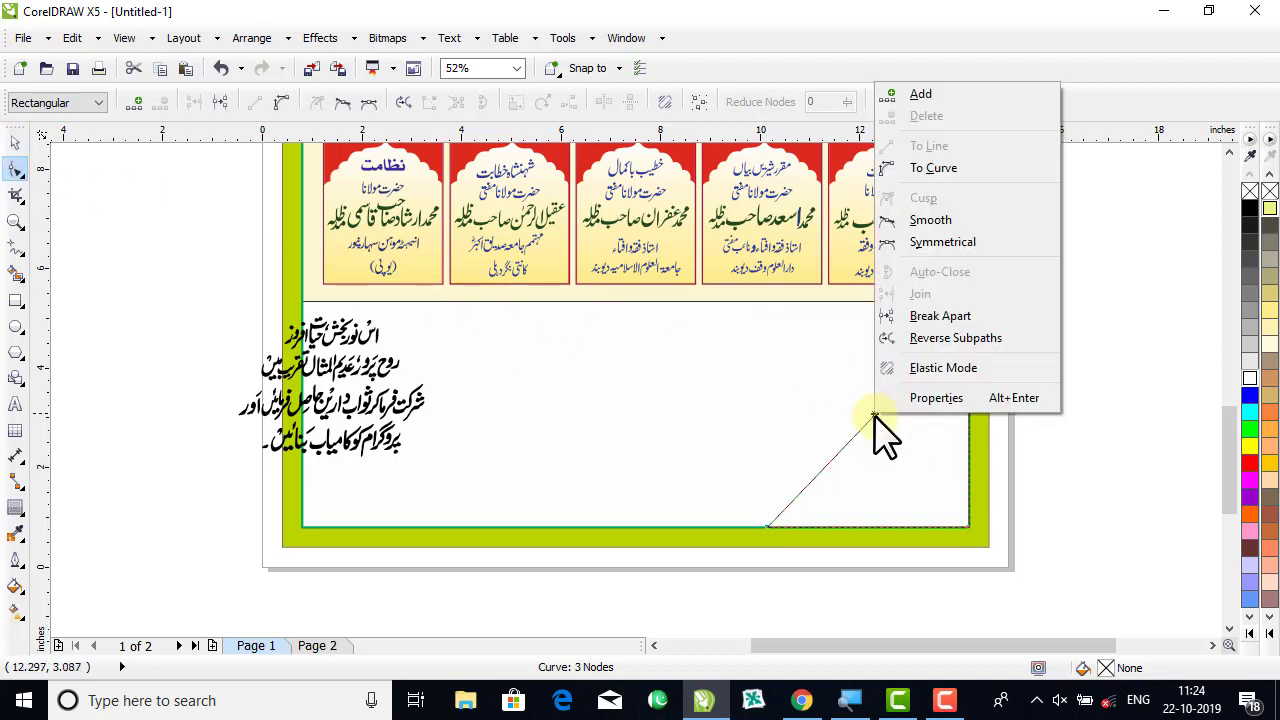
click(921, 168)
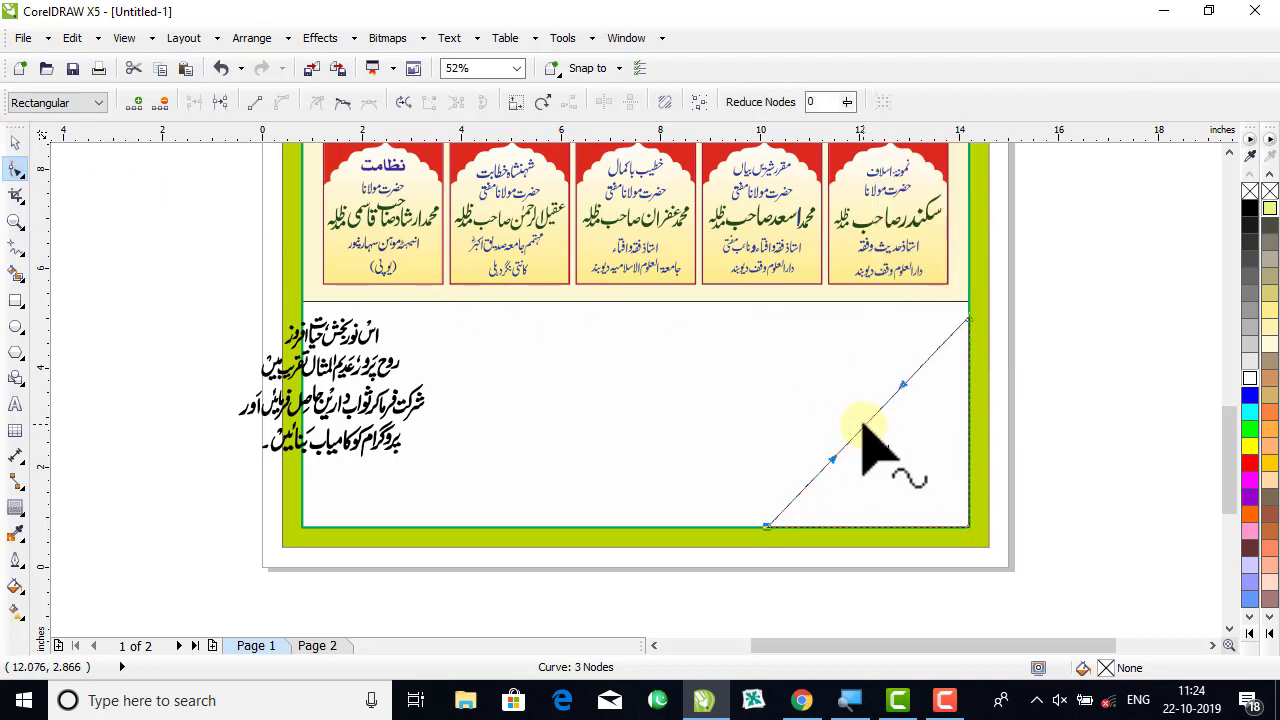
drag(866, 429, 900, 471)
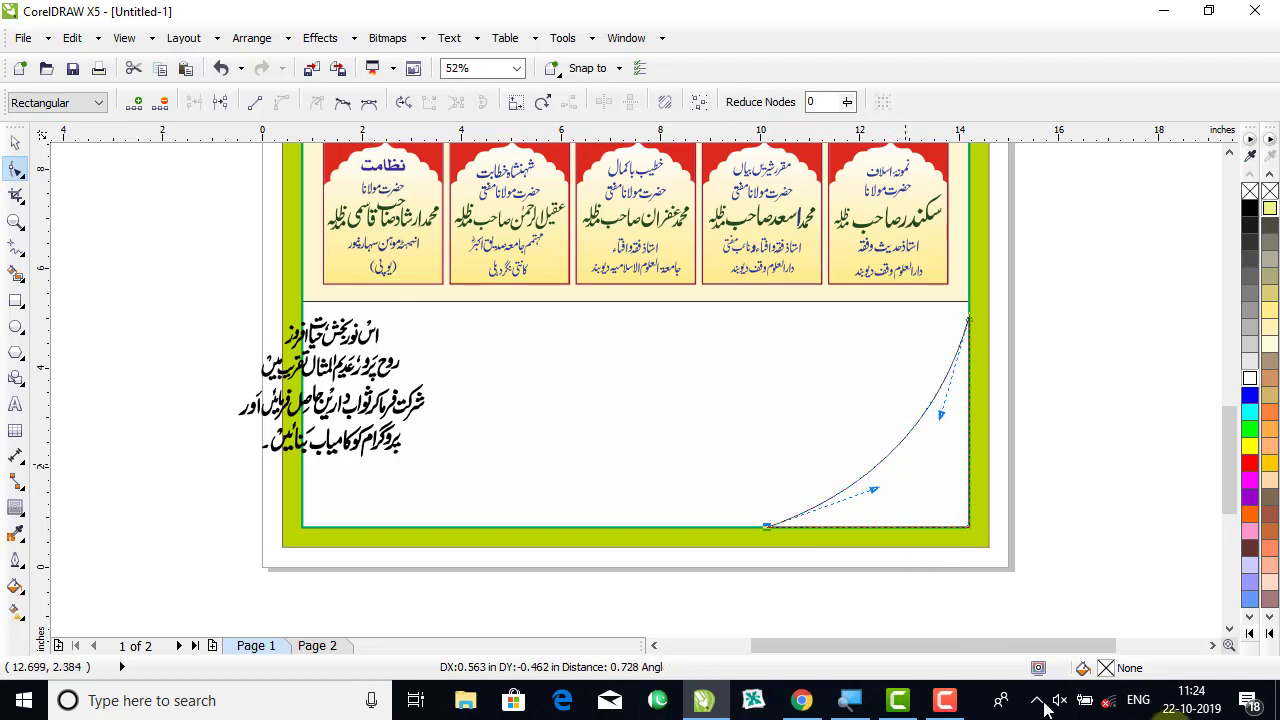
Fill the curved corner shape with the lime green sampled from the poster border, C40 M0 Y100 K0.
click(15, 145)
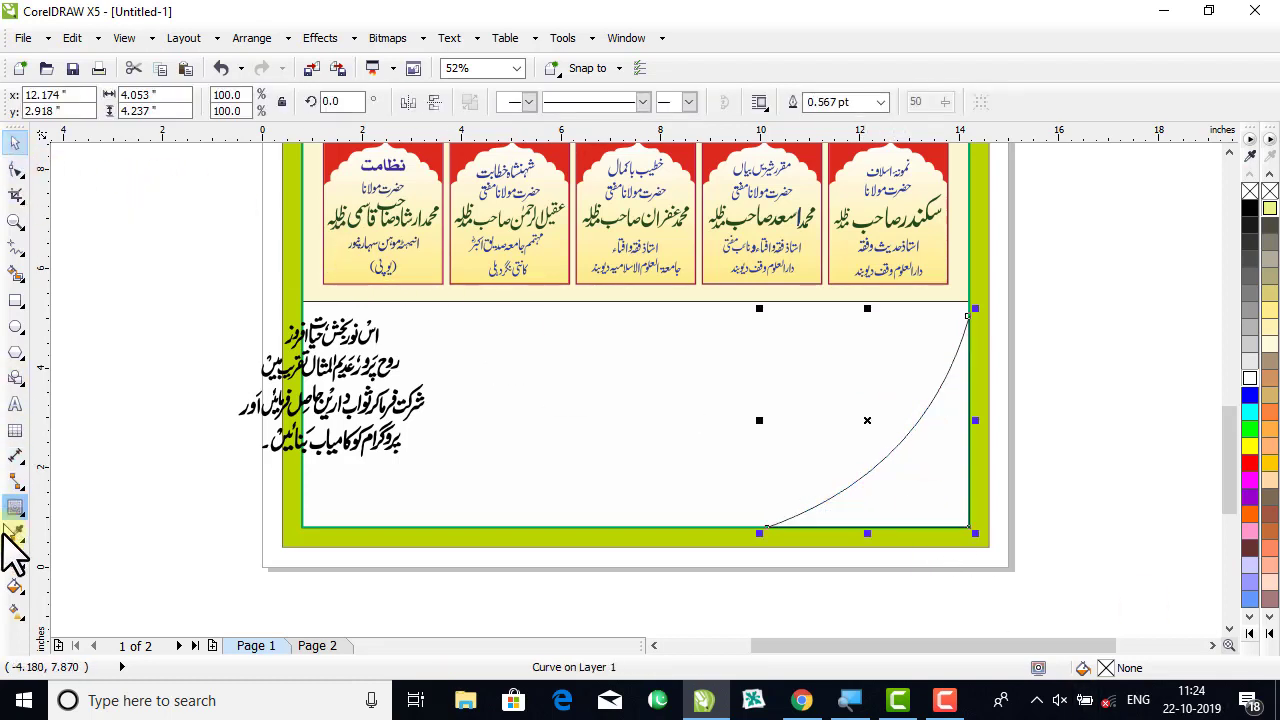
click(16, 537)
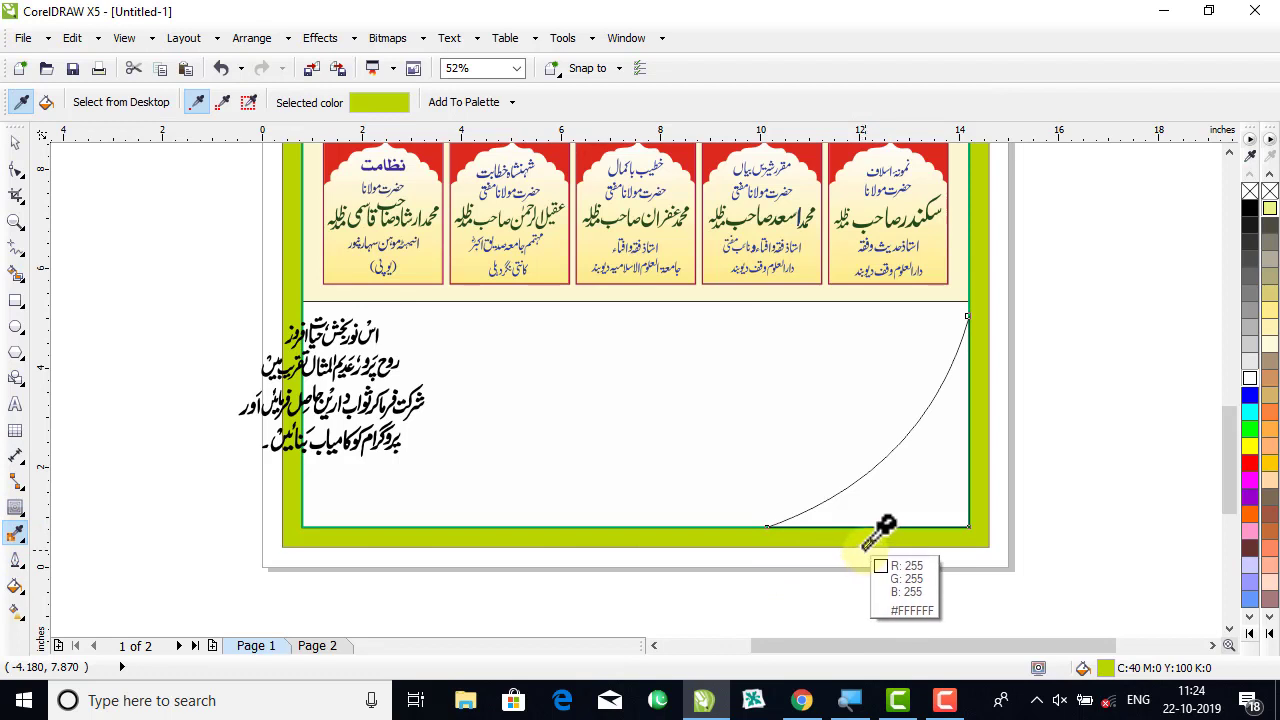
click(868, 488)
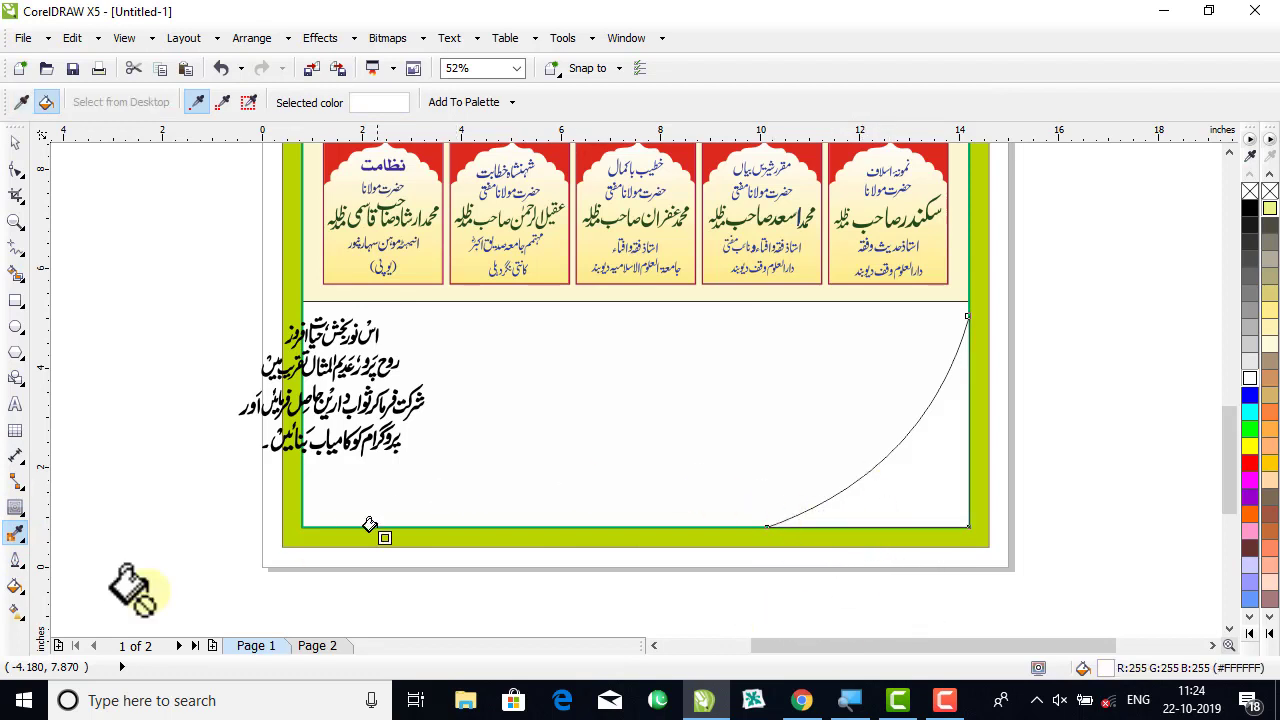
click(16, 535)
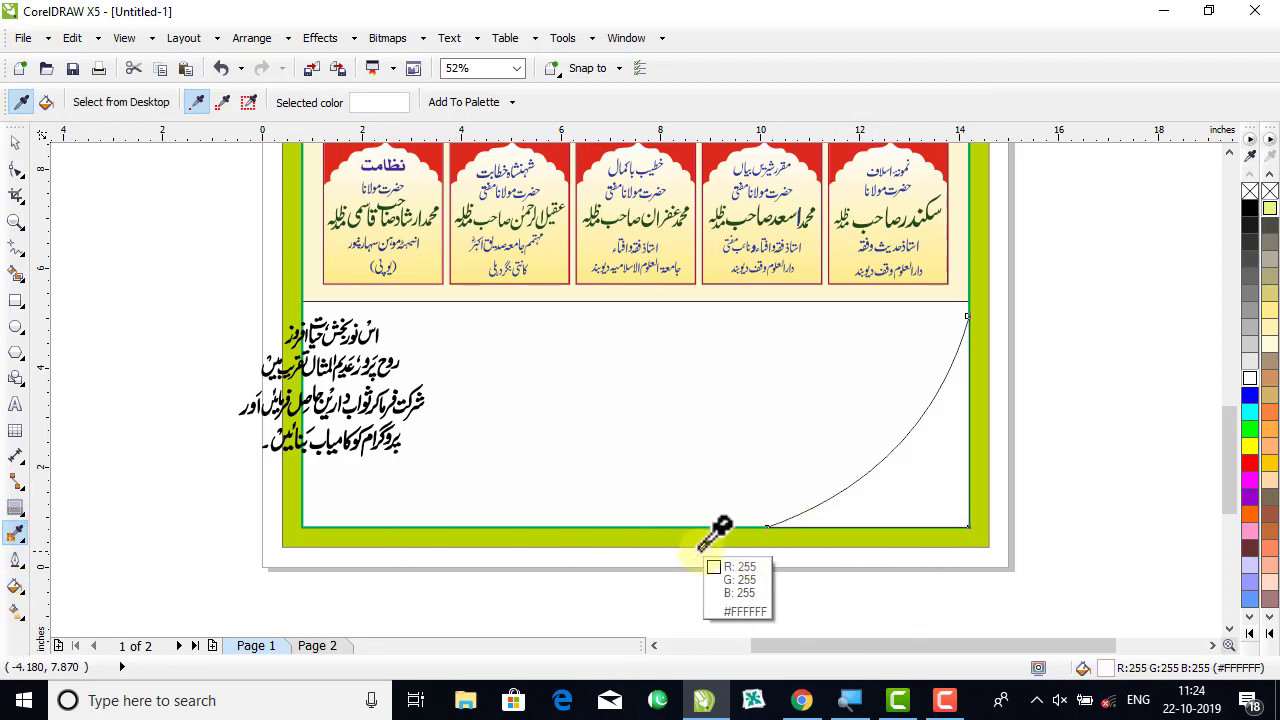
click(781, 536)
click(812, 518)
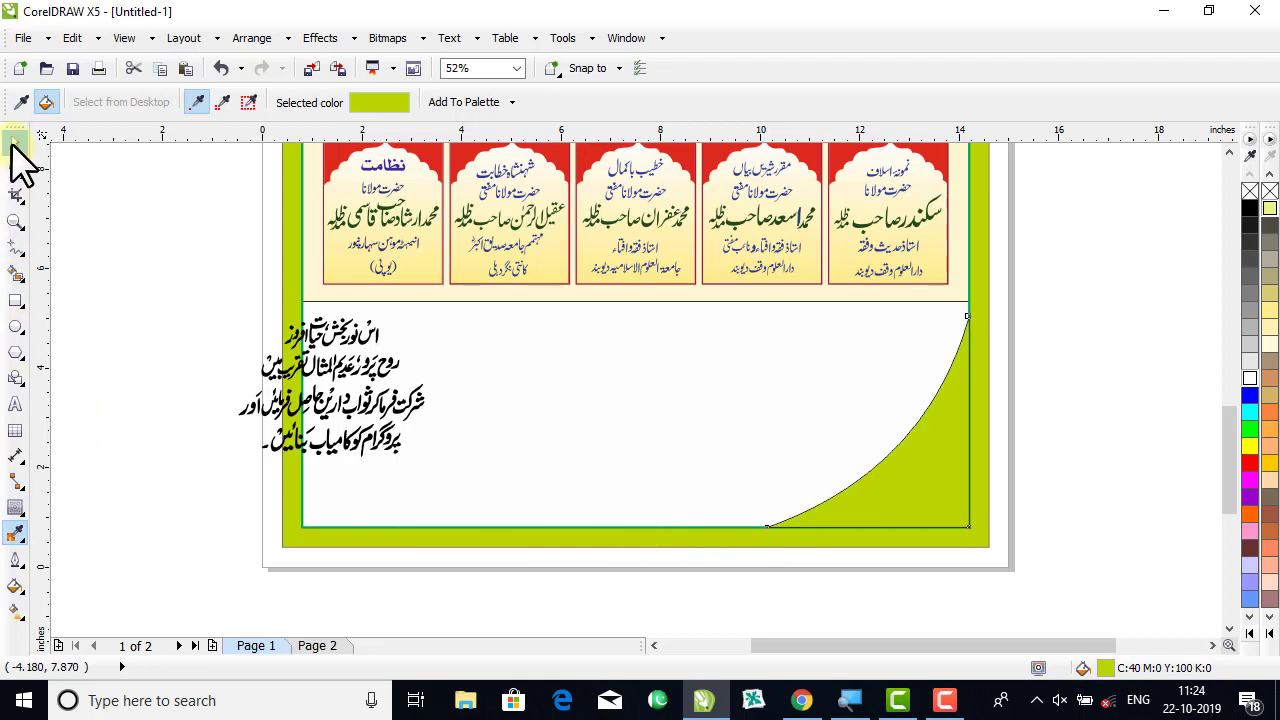
Remove the outline from the lime green corner shape.
click(14, 145)
click(1086, 398)
click(906, 421)
click(956, 441)
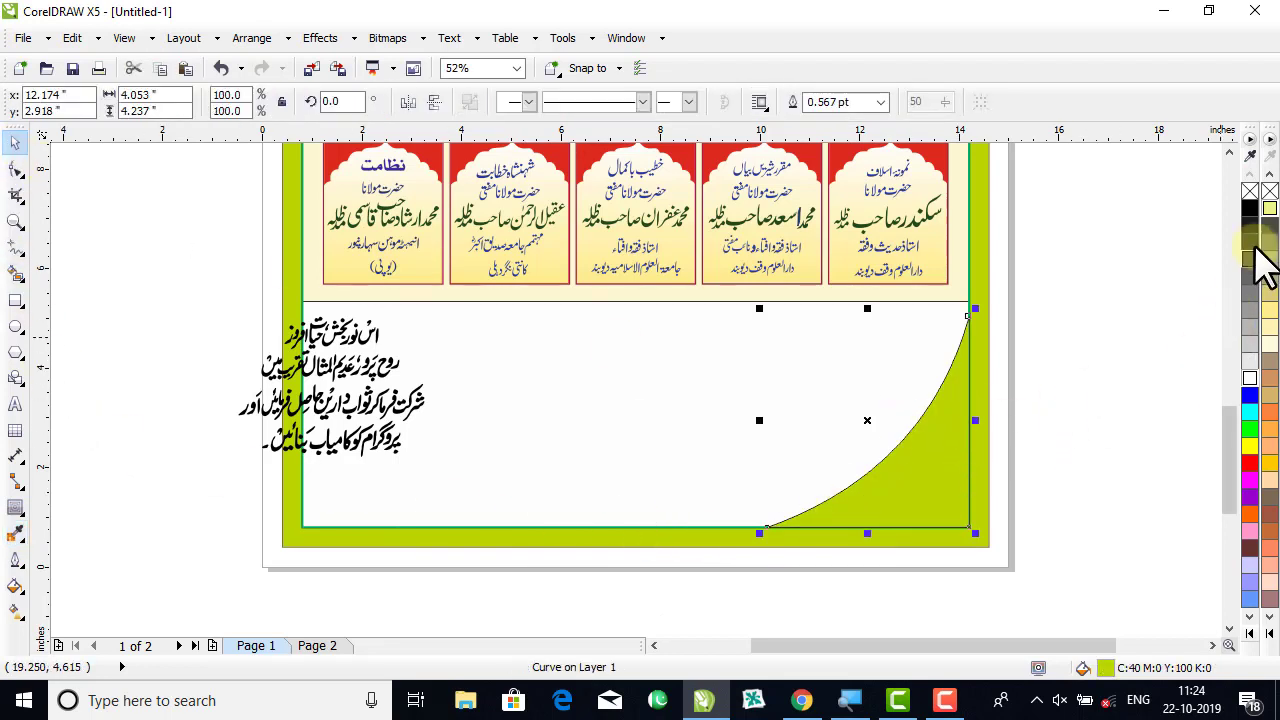
right_click(1268, 191)
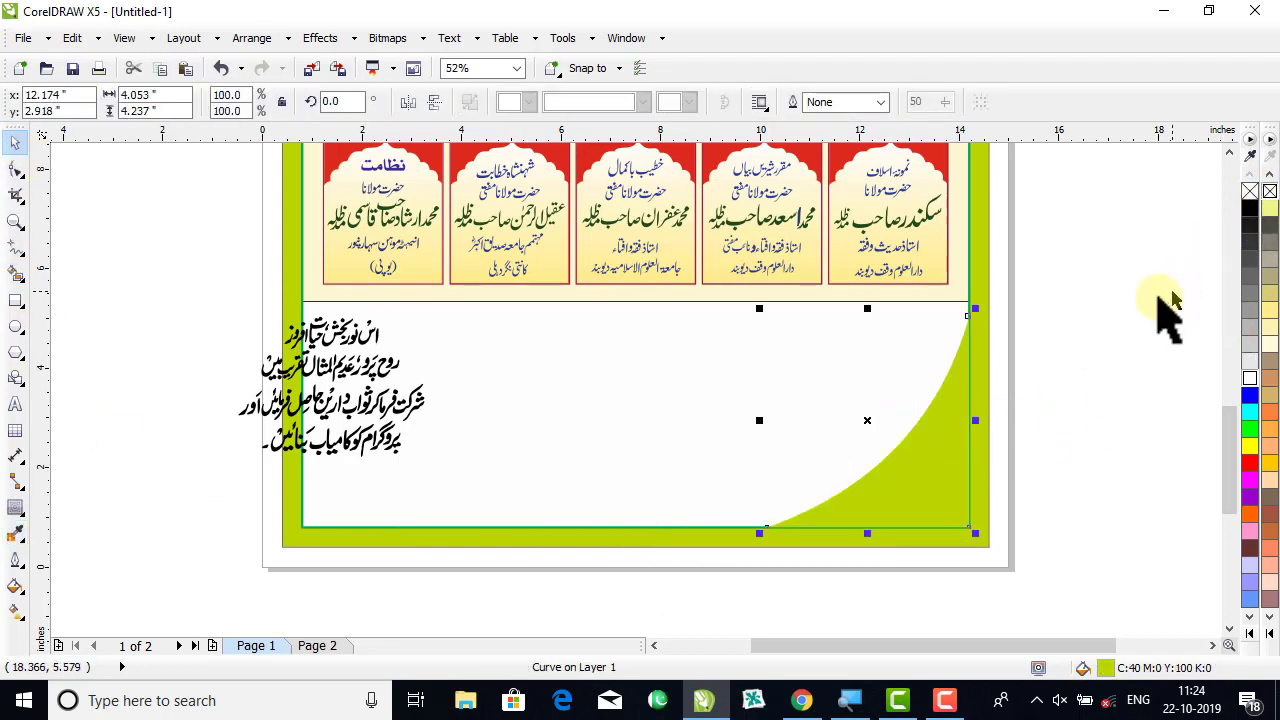
click(1110, 330)
click(957, 452)
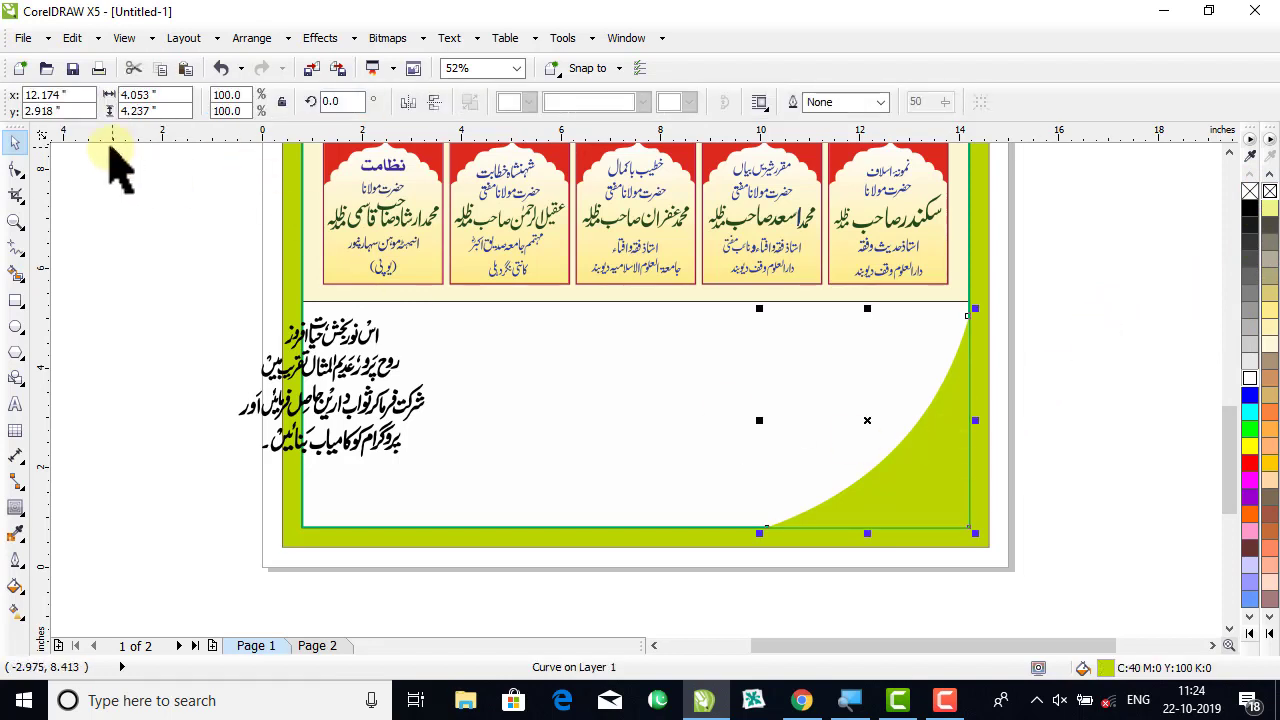
Duplicate the lime corner shape in place and widen the copy to about 4.28 in by moving its bottom-left node outward.
click(16, 171)
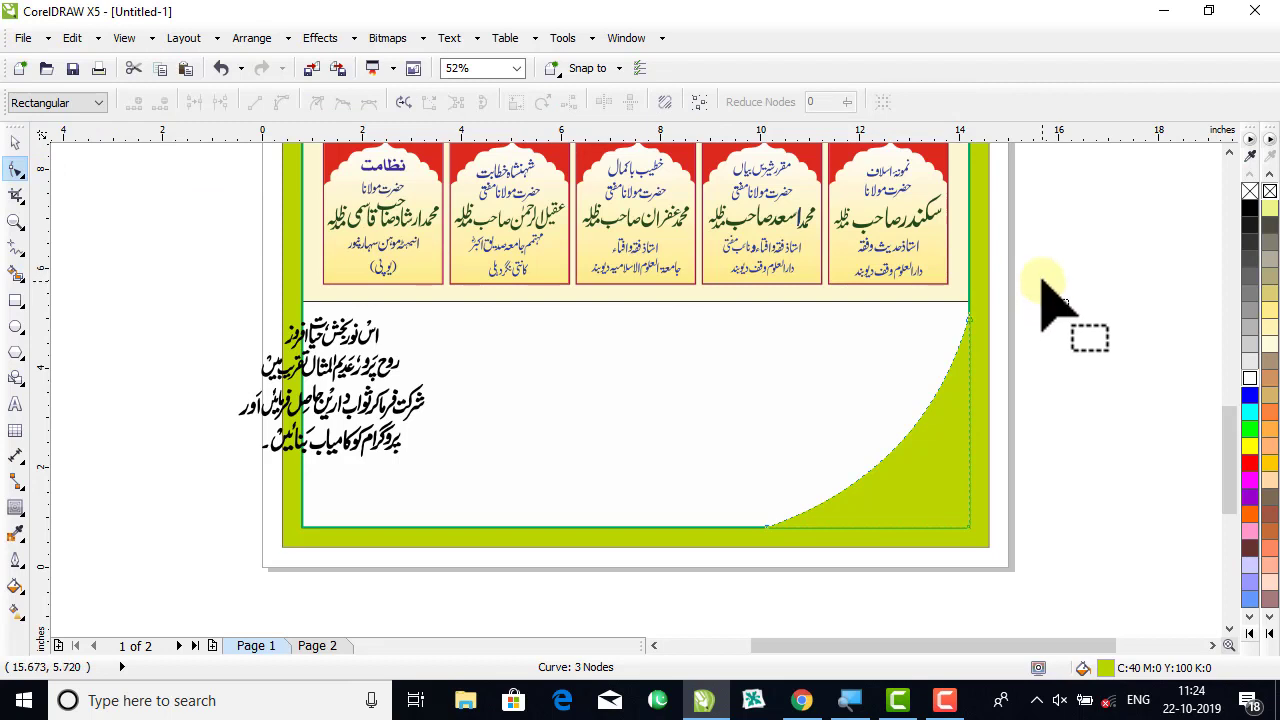
click(897, 372)
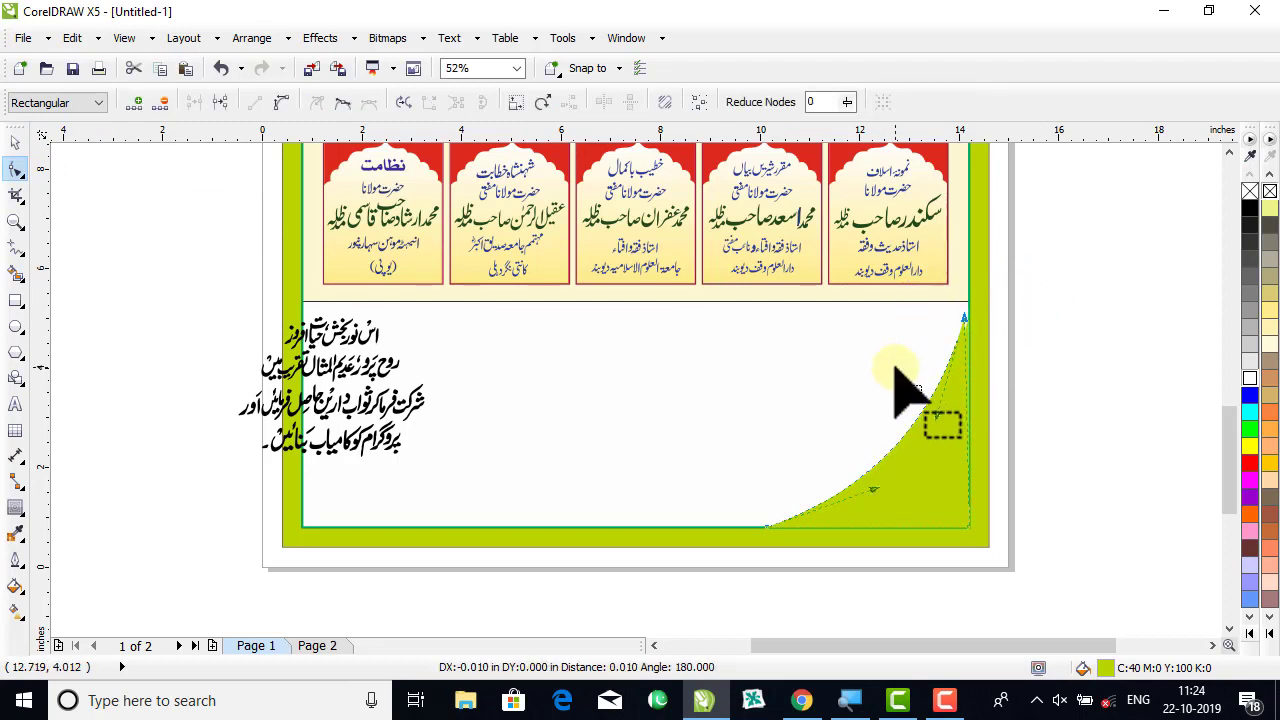
key(Left)
drag(840, 538, 700, 482)
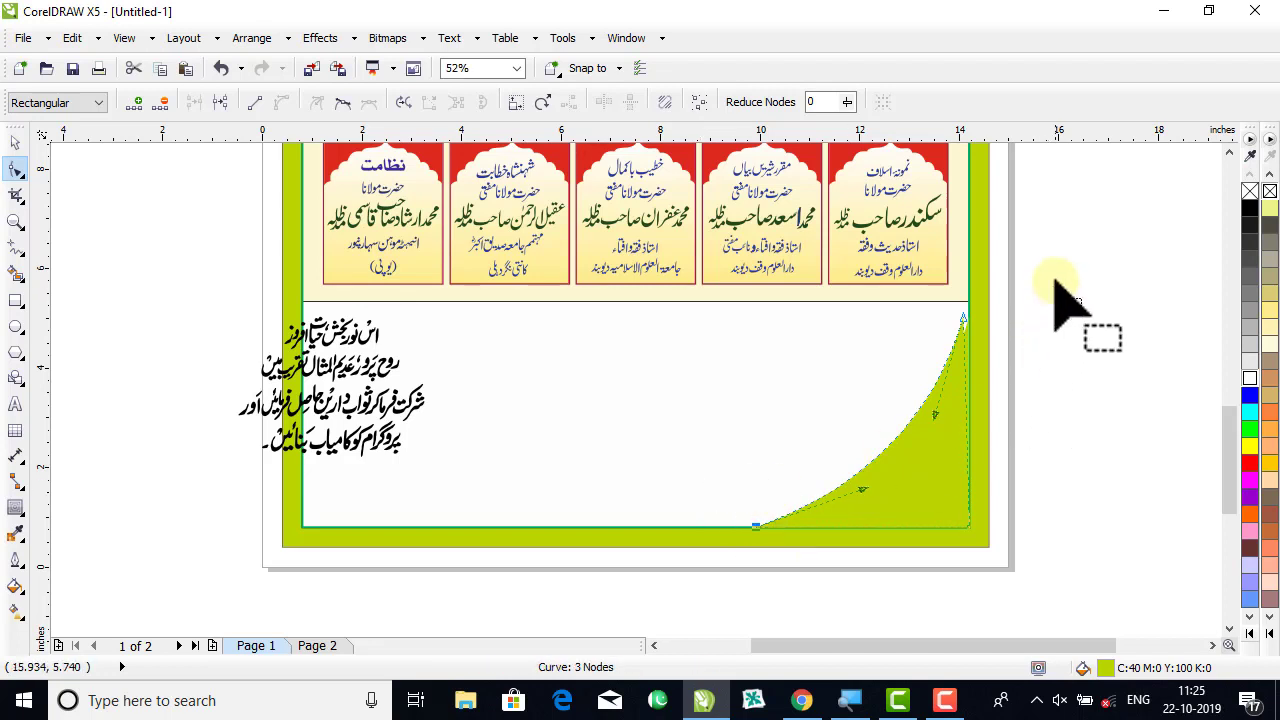
drag(1063, 288, 940, 343)
key(Right)
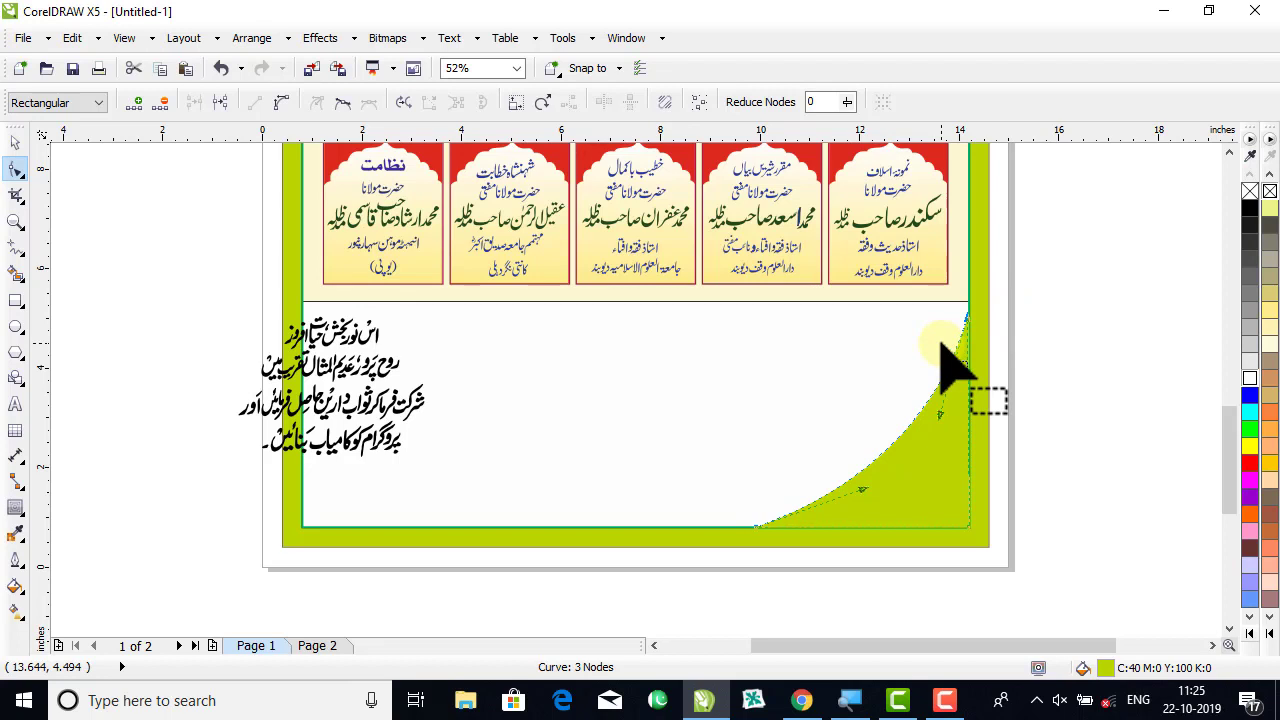
Fill the widened corner copy with green C100 M0 Y100 K0 and place it behind the lime corner shape.
click(14, 148)
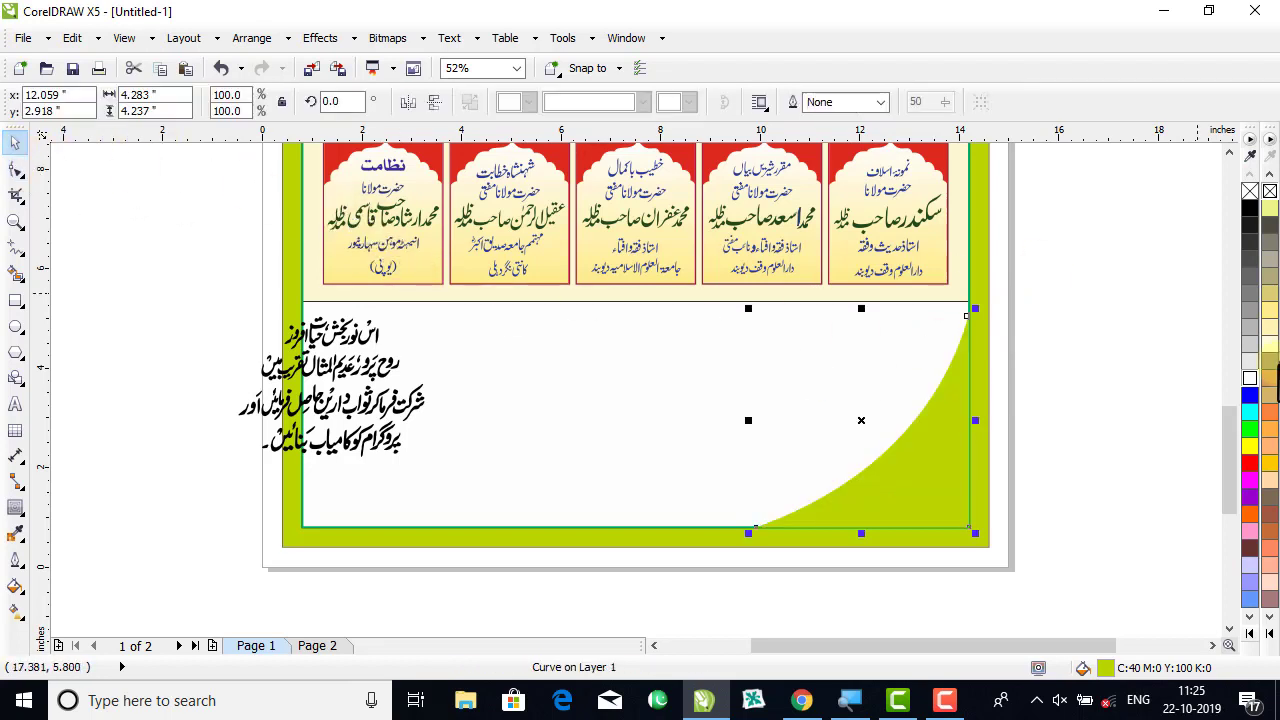
click(1270, 632)
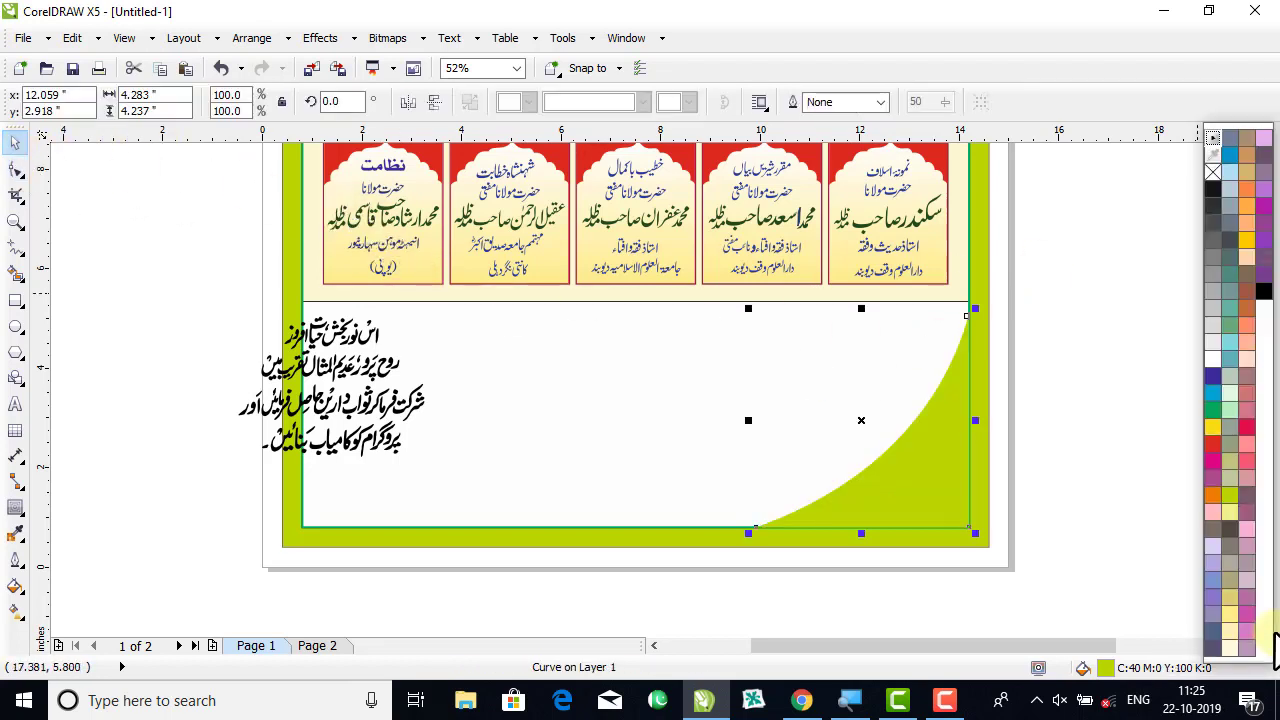
click(1213, 410)
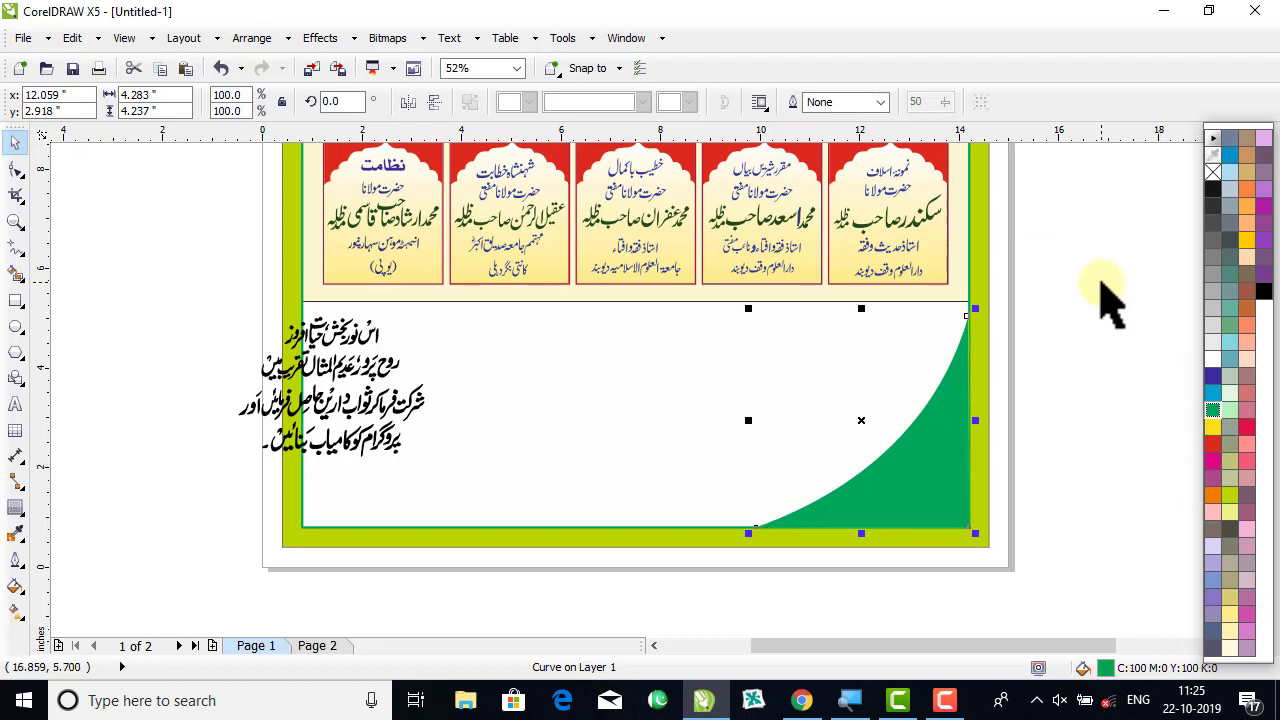
key(ctrl+Page_Down)
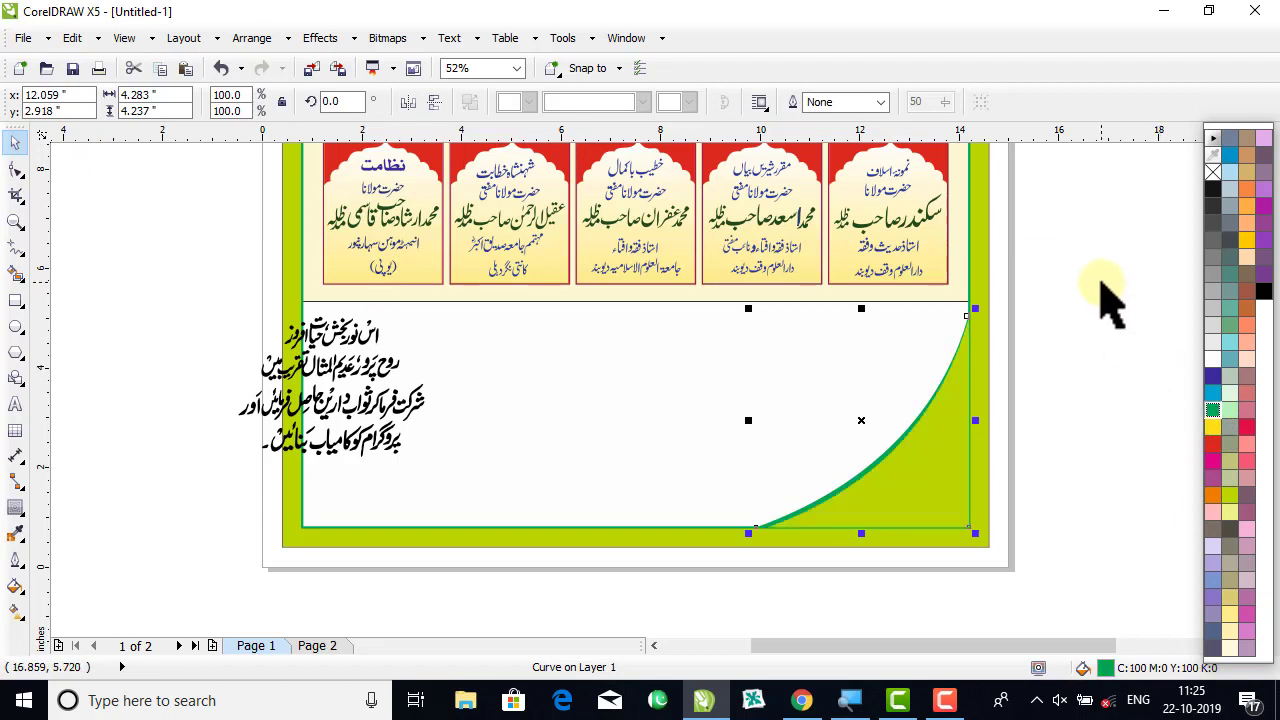
Reshape the green copy's arc with its curve handle so the green band beside the lime corner becomes thicker.
click(14, 172)
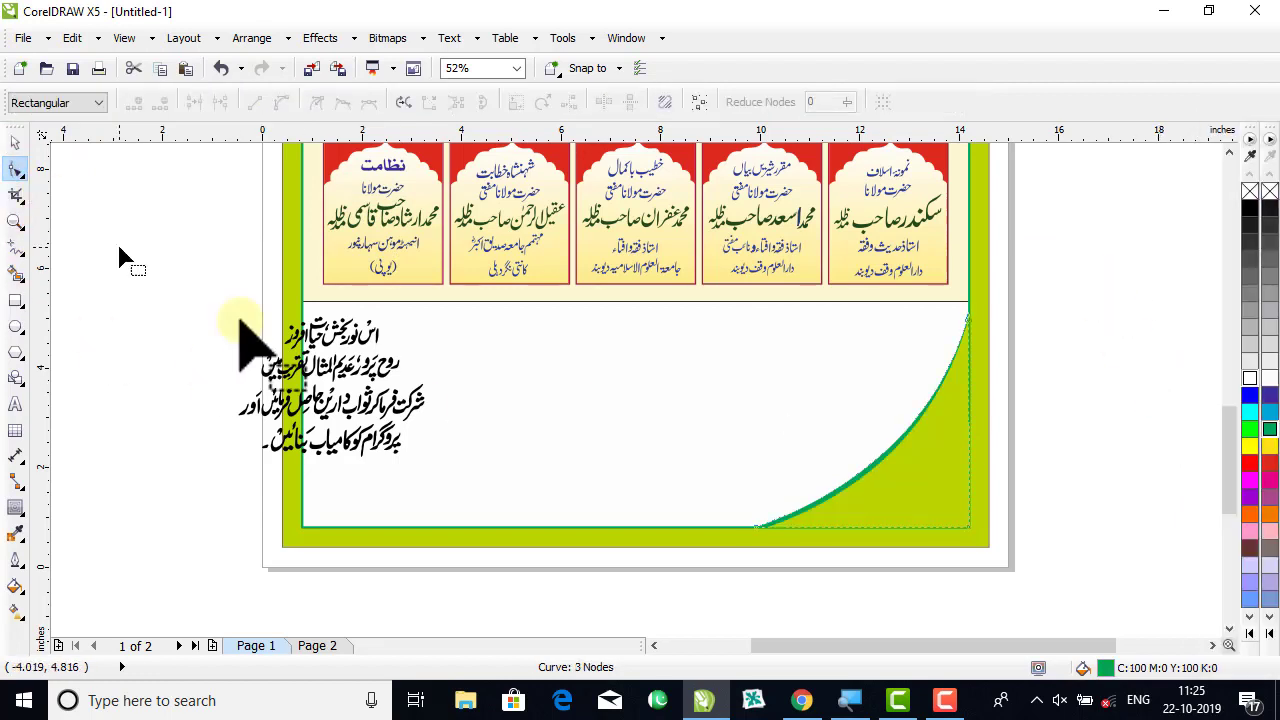
click(757, 527)
drag(940, 413, 858, 479)
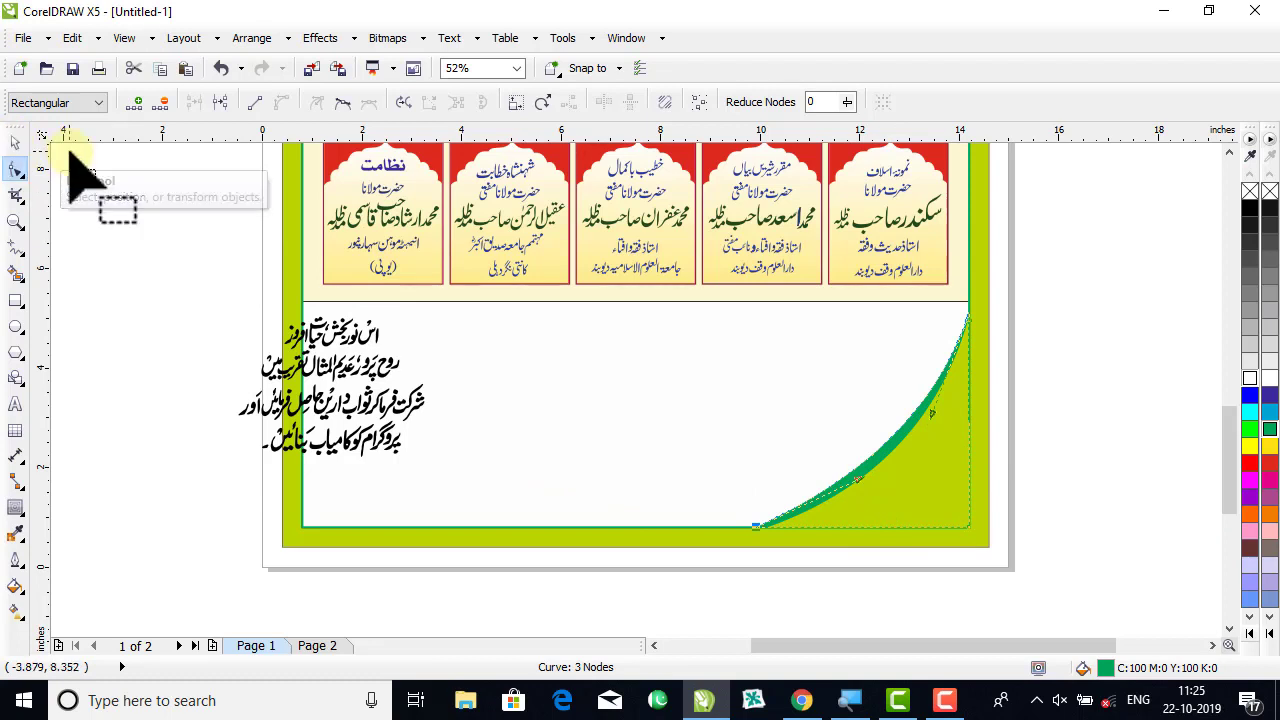
Try to extend the green copy's bottom nodes past the inner frame line, and undo the change.
click(15, 143)
click(1085, 420)
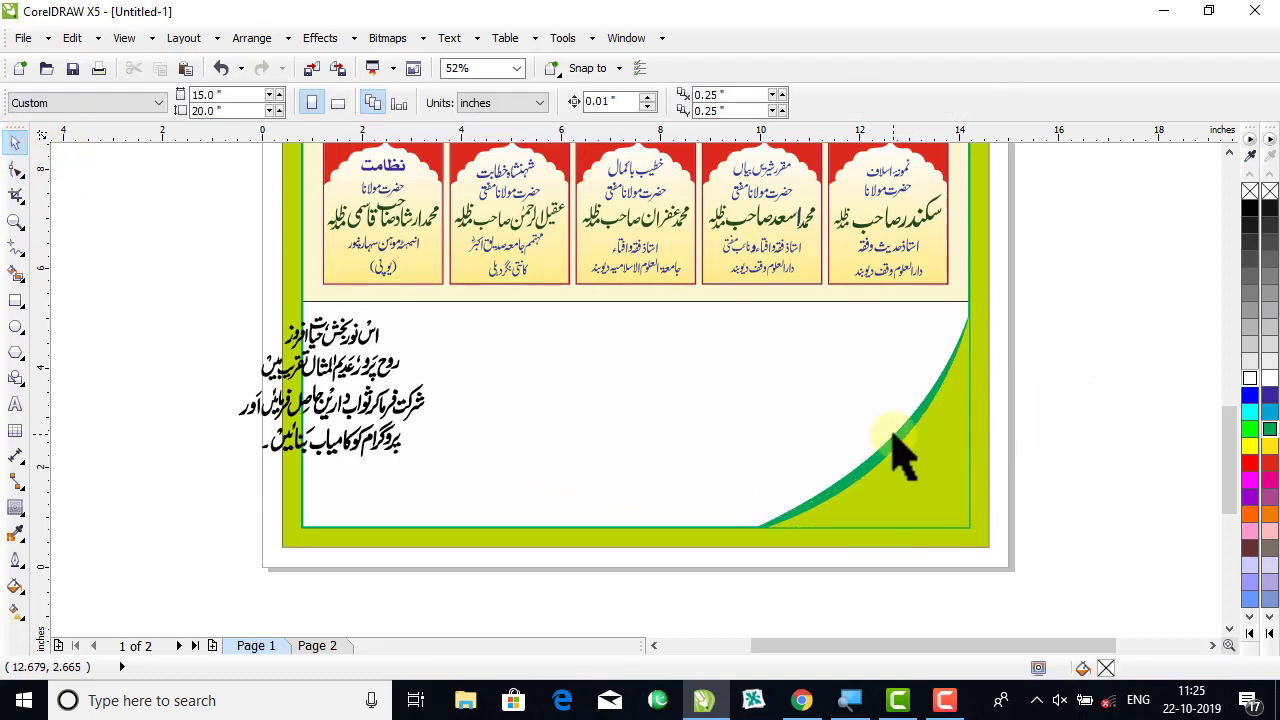
click(975, 410)
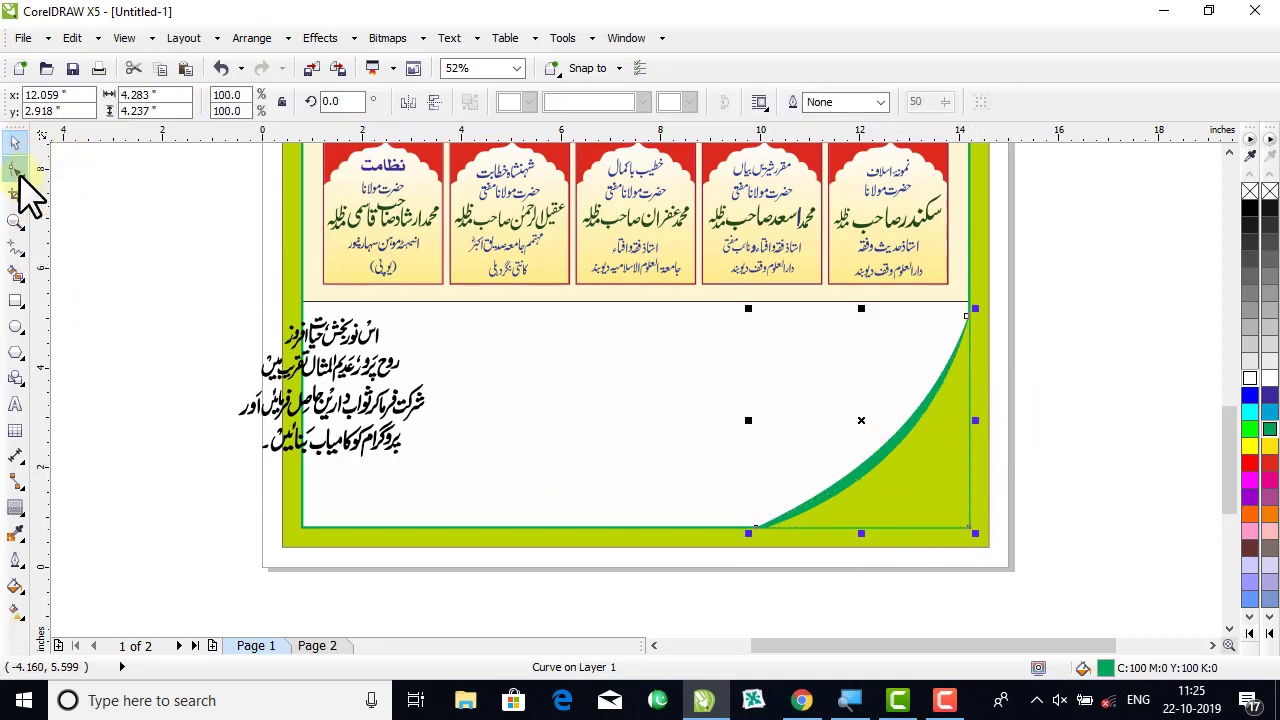
click(16, 170)
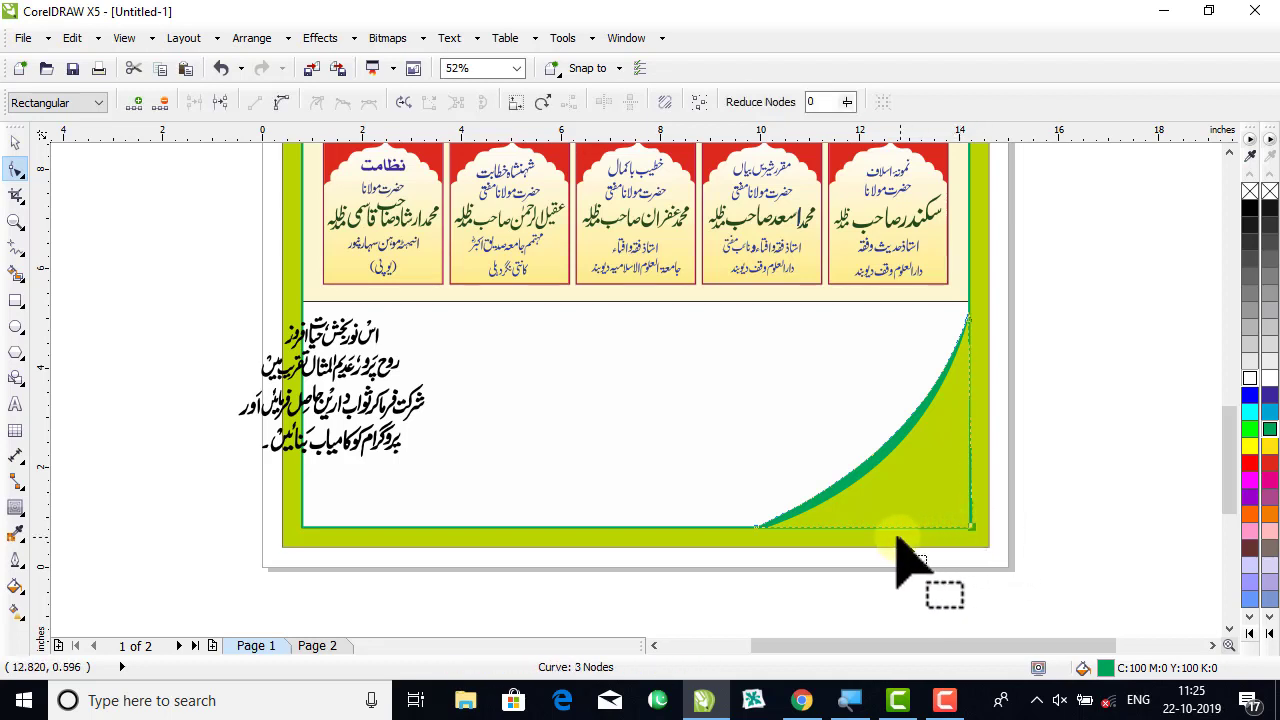
drag(870, 518, 727, 553)
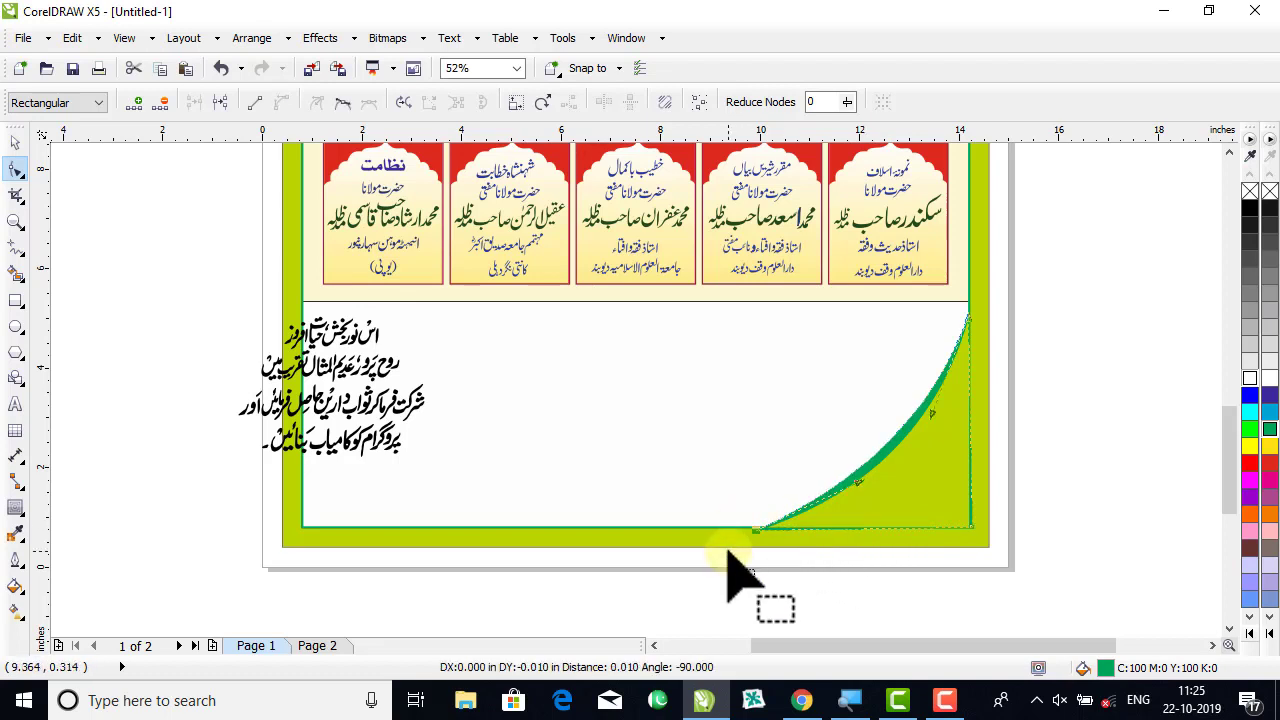
click(16, 220)
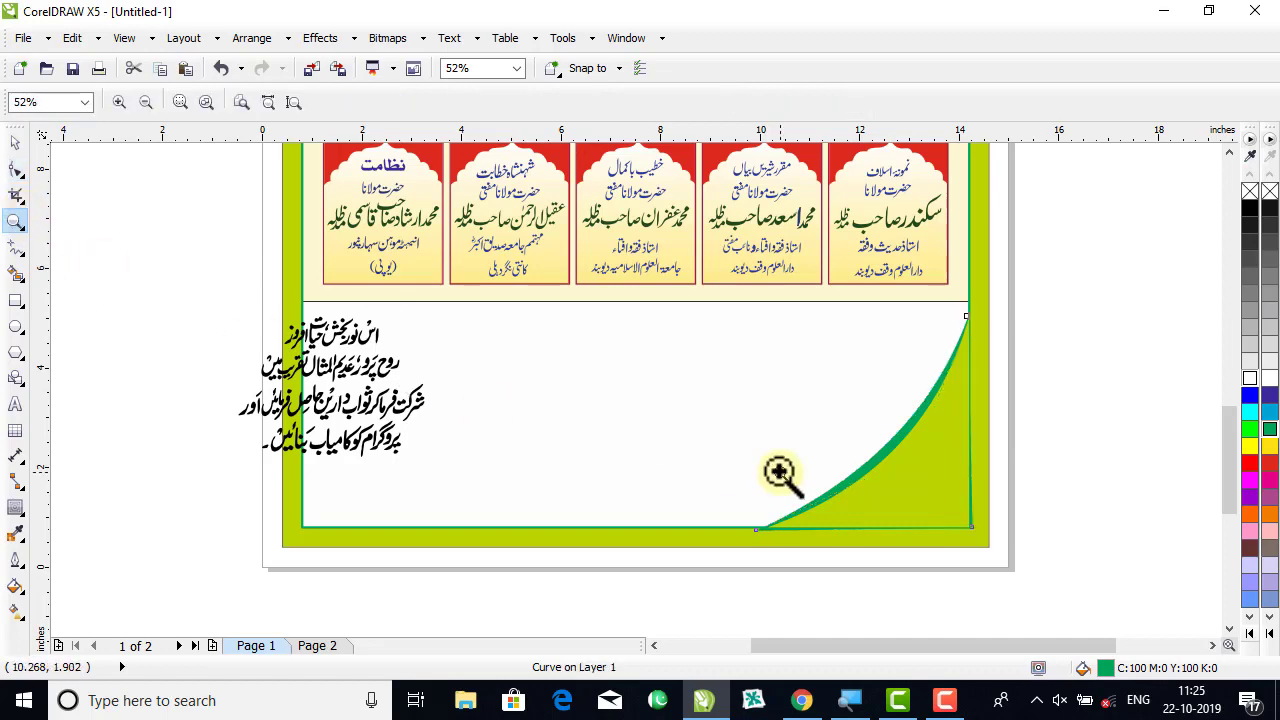
right_click(777, 471)
drag(663, 400, 857, 605)
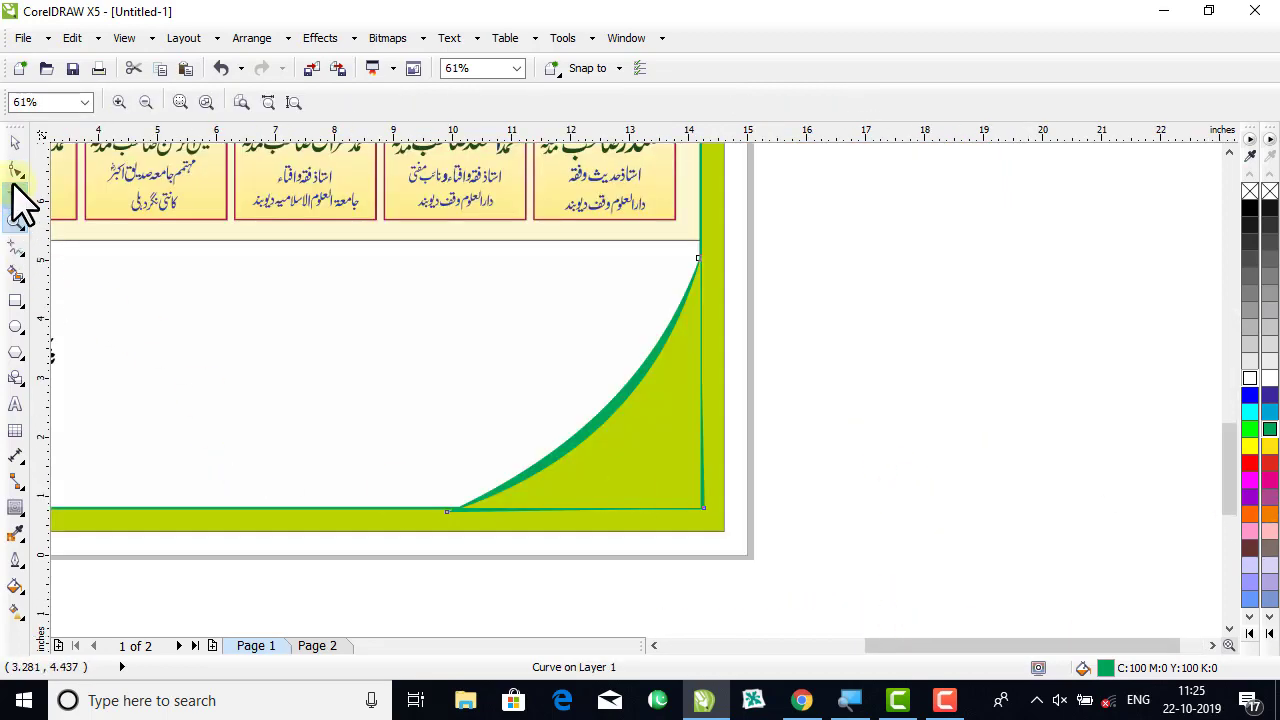
click(14, 143)
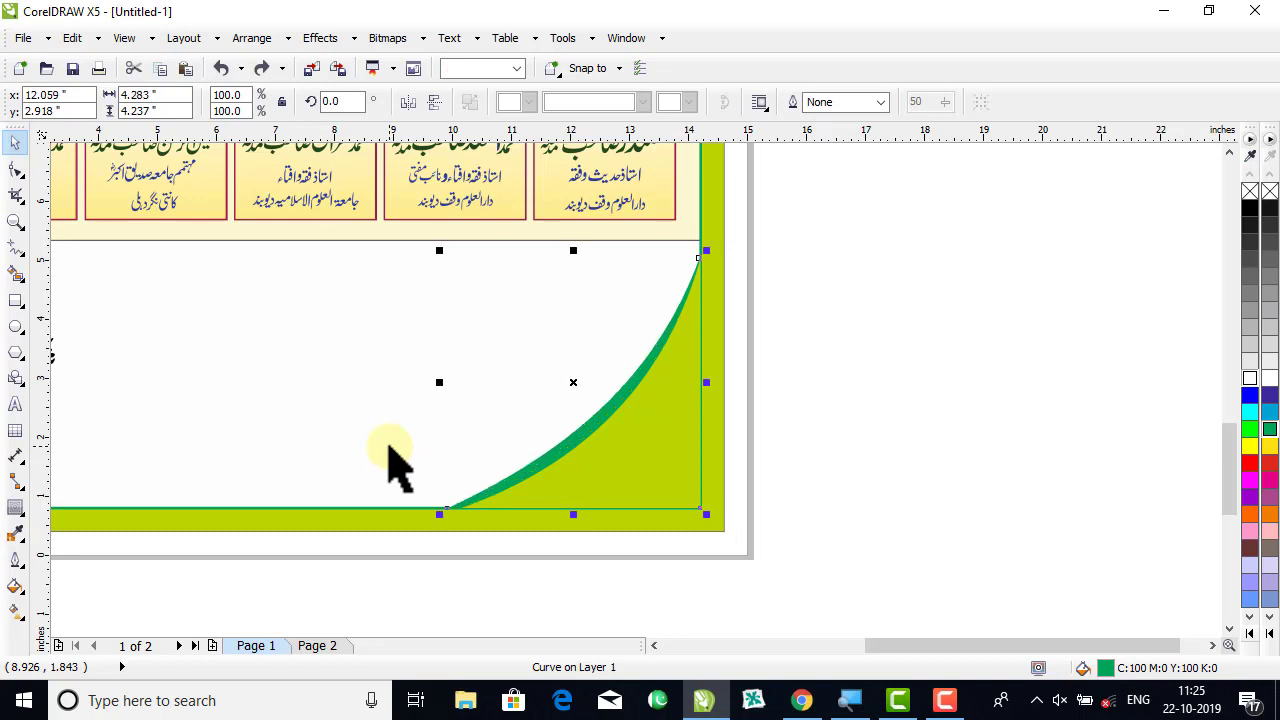
click(760, 429)
drag(669, 457, 731, 500)
key(ctrl+z)
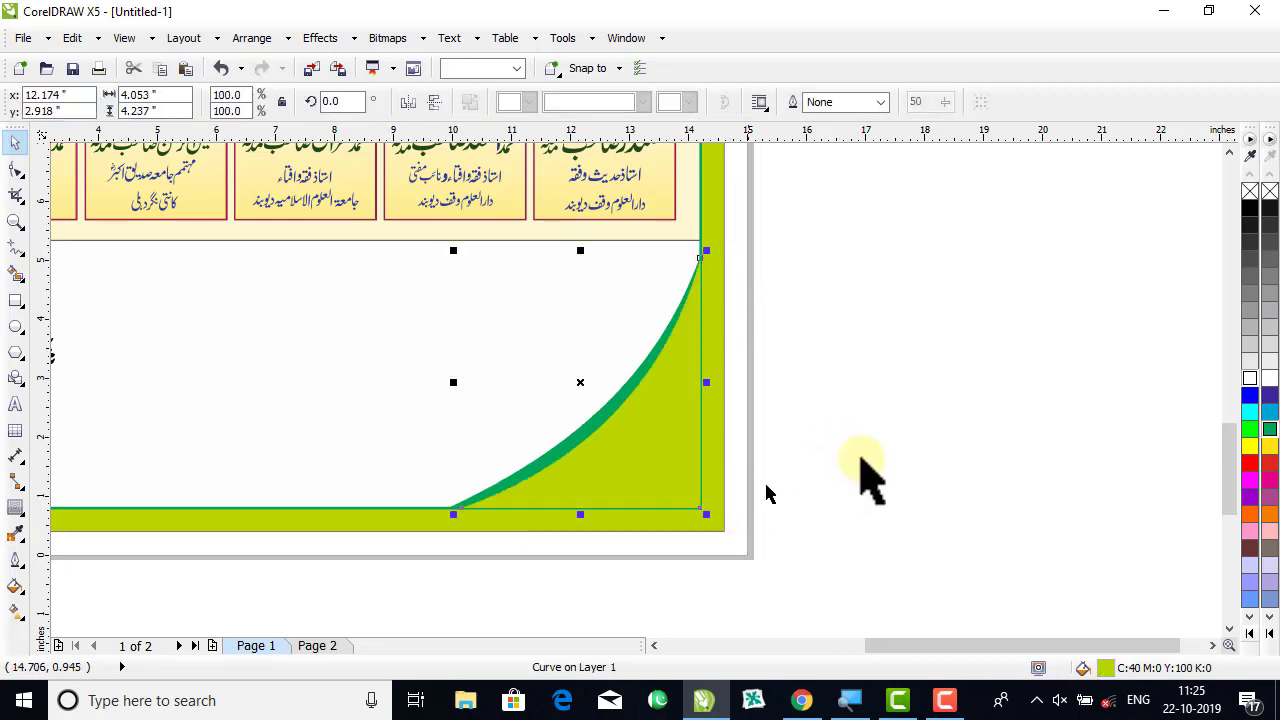
Move the lime corner shape's square corner node outward over the border and turn off snapping to objects.
click(14, 169)
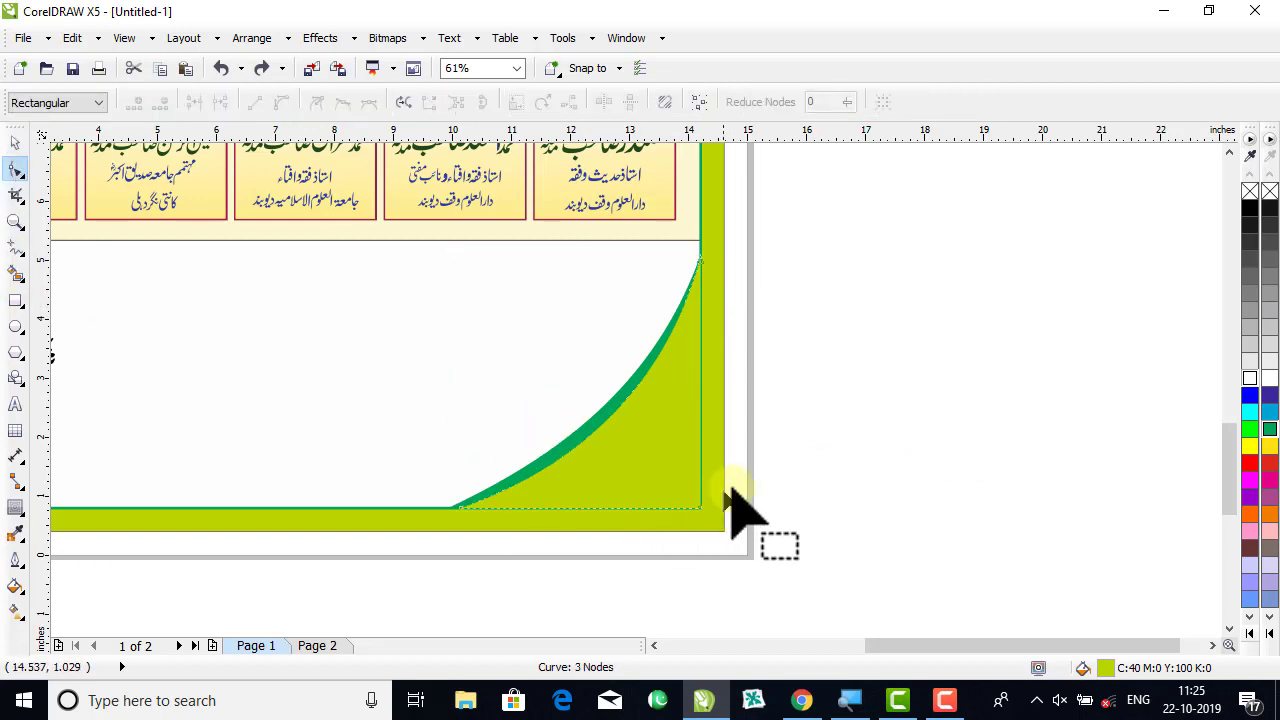
drag(731, 486, 708, 514)
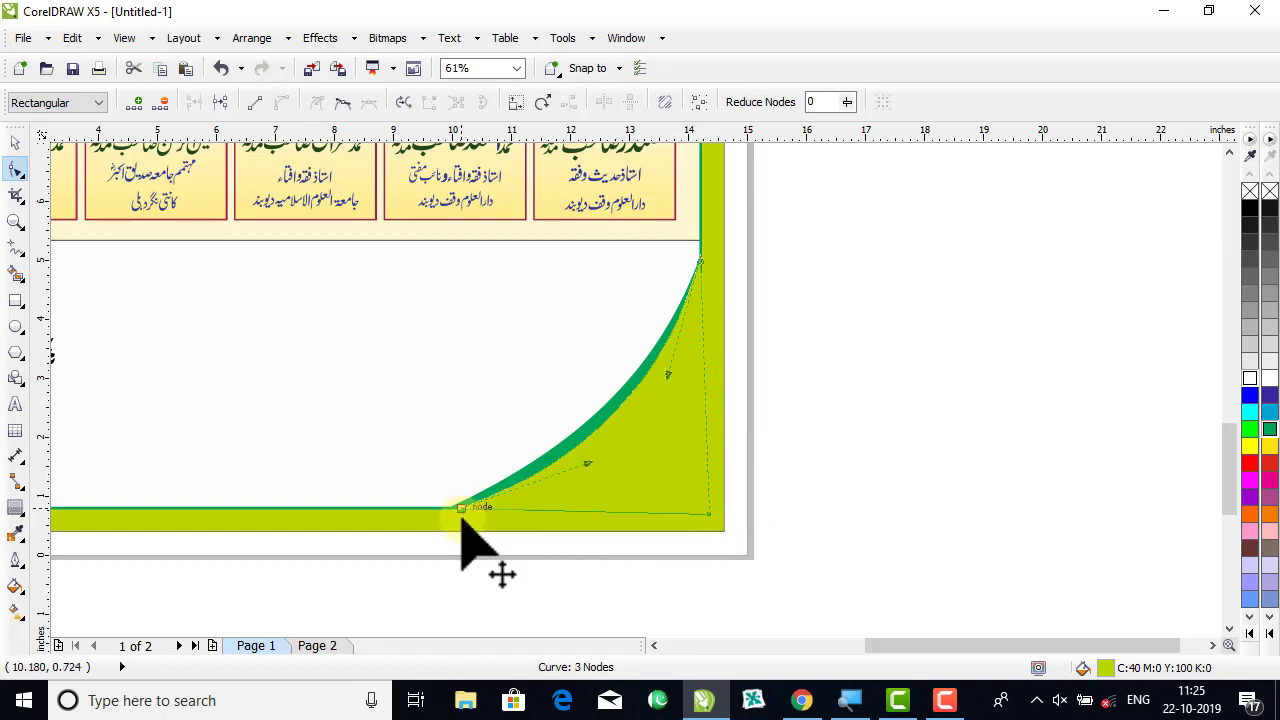
click(584, 70)
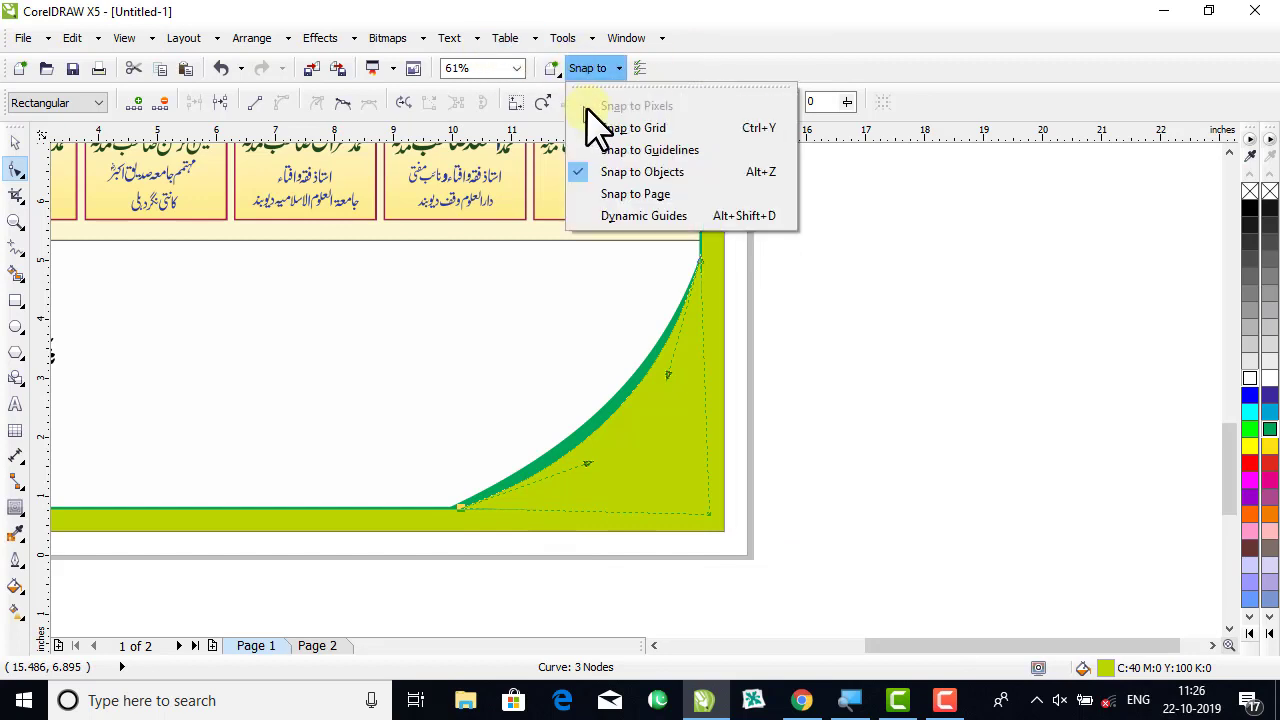
click(615, 172)
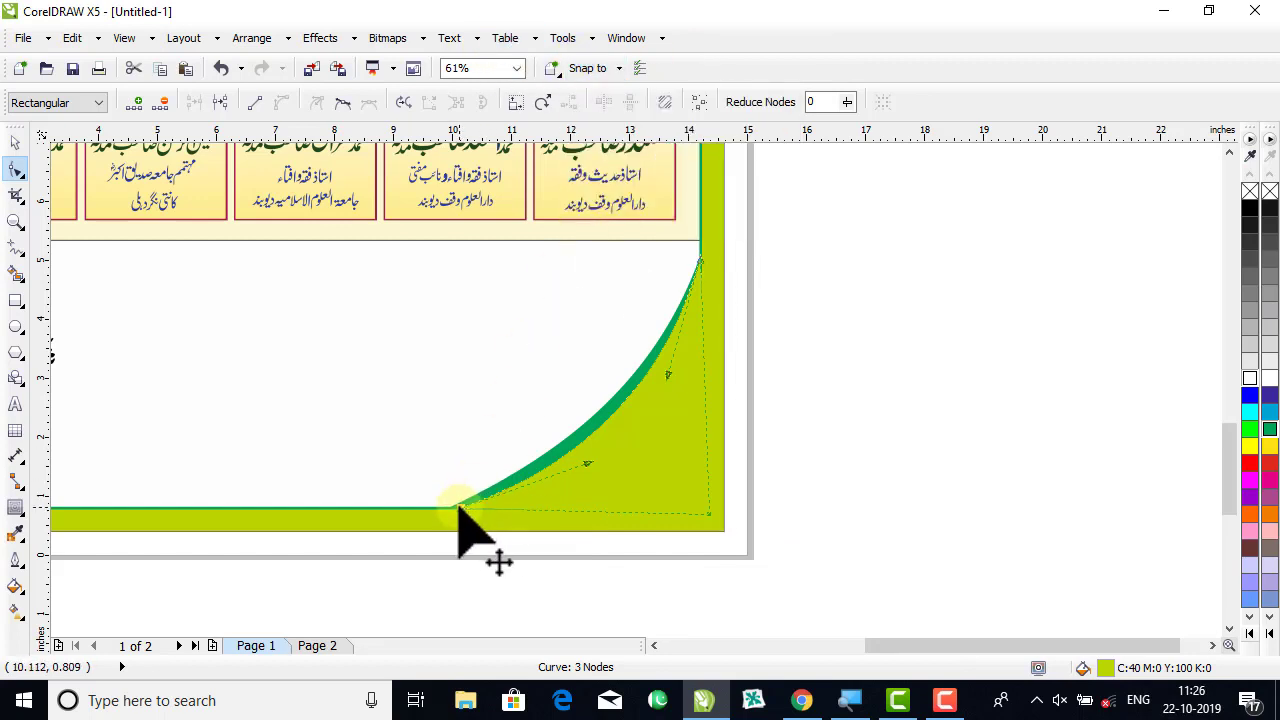
Adjust the lime corner shape's two arc end nodes slightly outward so the shape covers the thin green frame lines.
drag(459, 508, 457, 511)
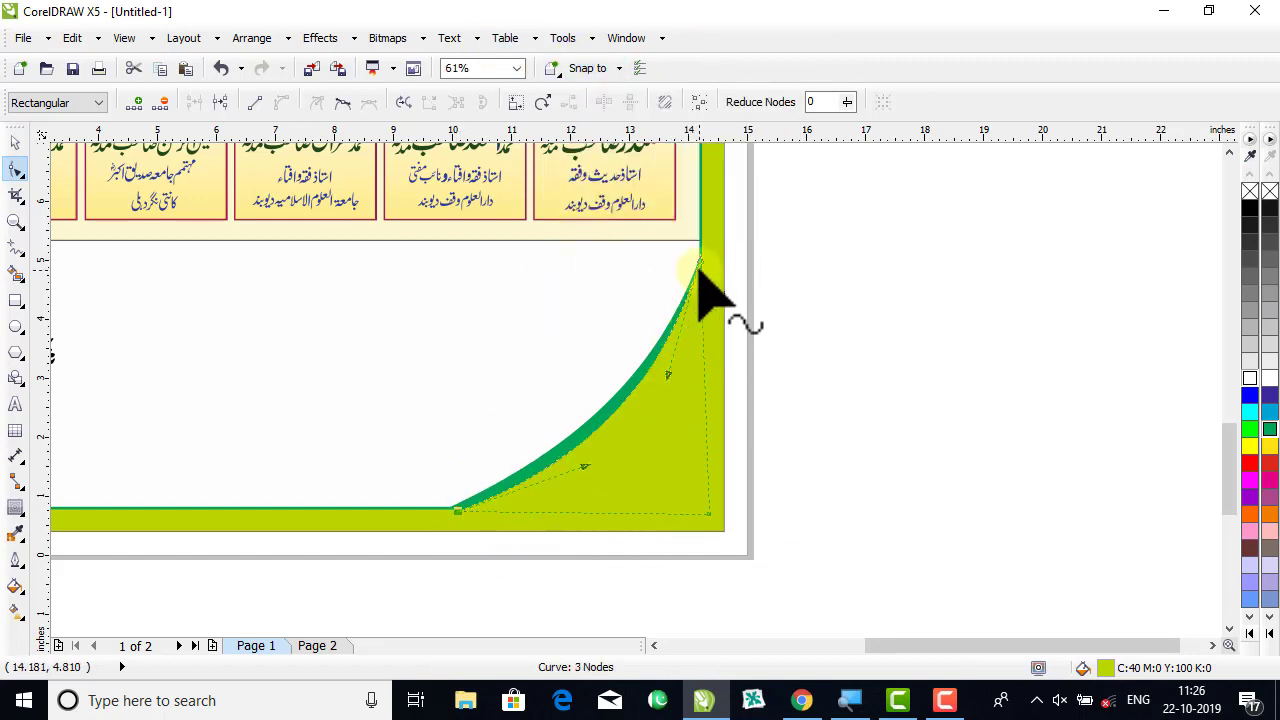
drag(699, 265, 703, 258)
key(ctrl+z)
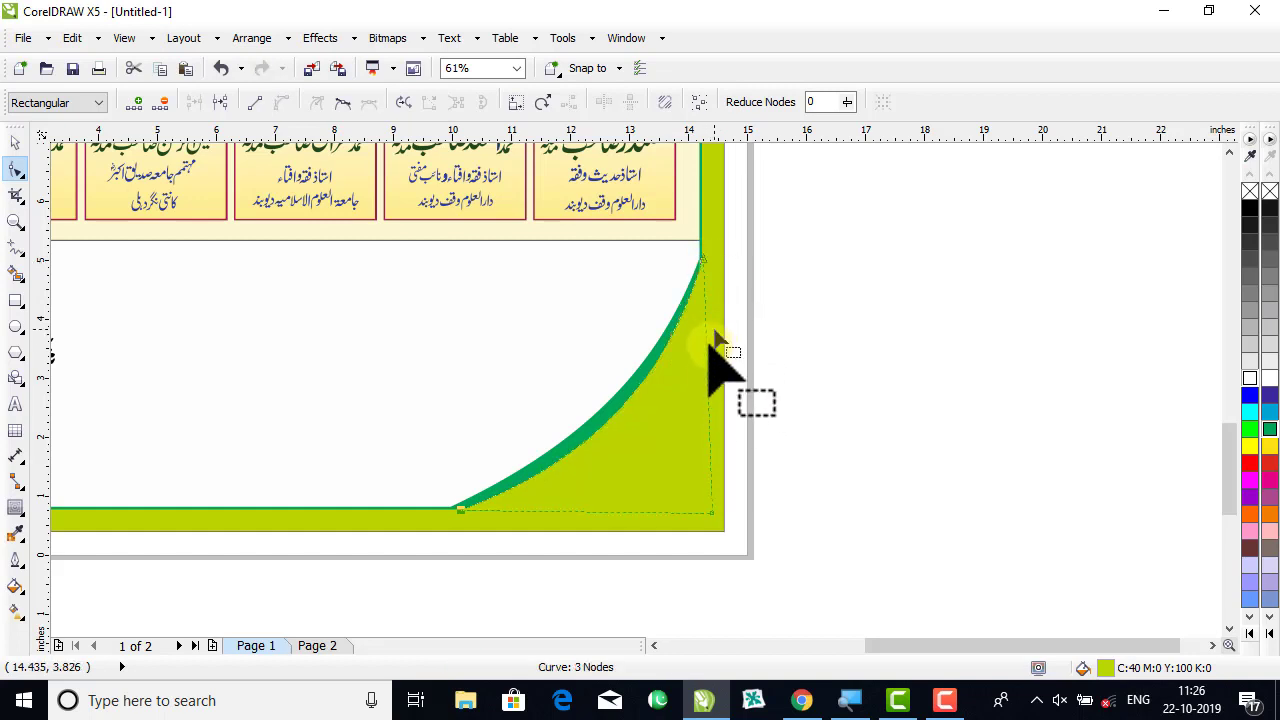
click(18, 145)
click(852, 414)
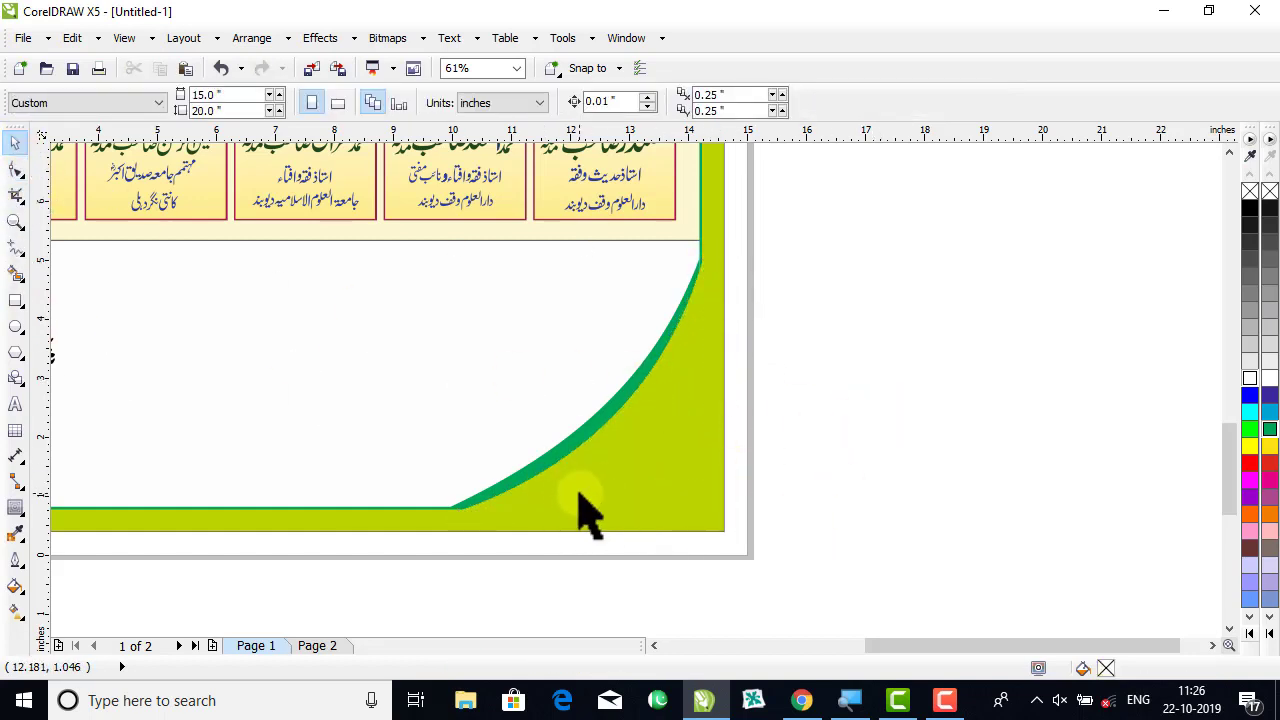
Move the invitation text group off the page, to the left of the bottom panel.
key(F4)
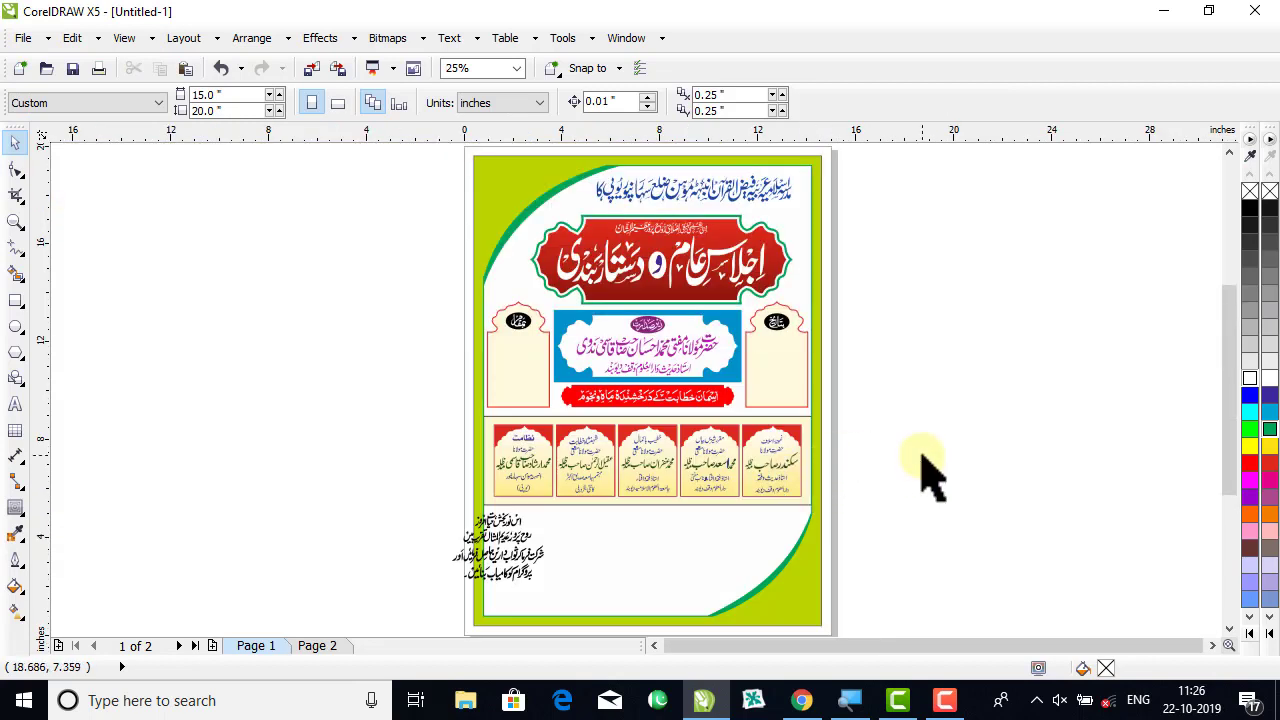
drag(497, 570, 390, 518)
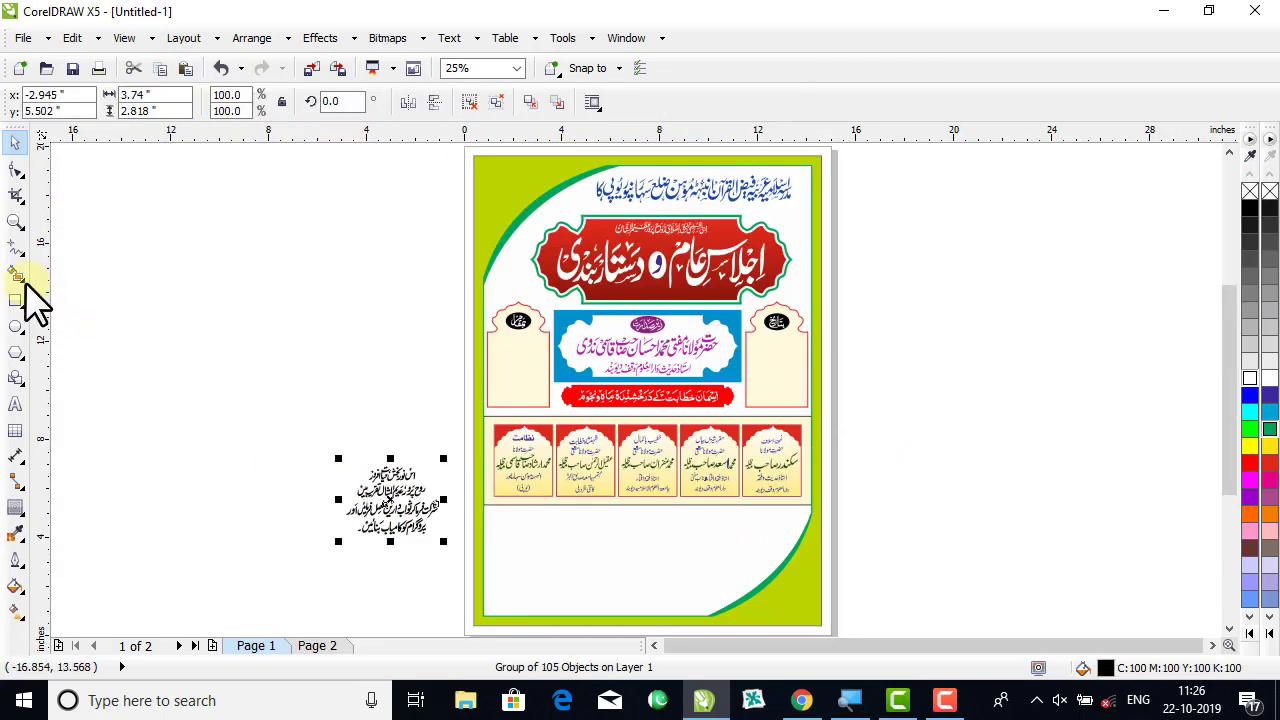
click(15, 352)
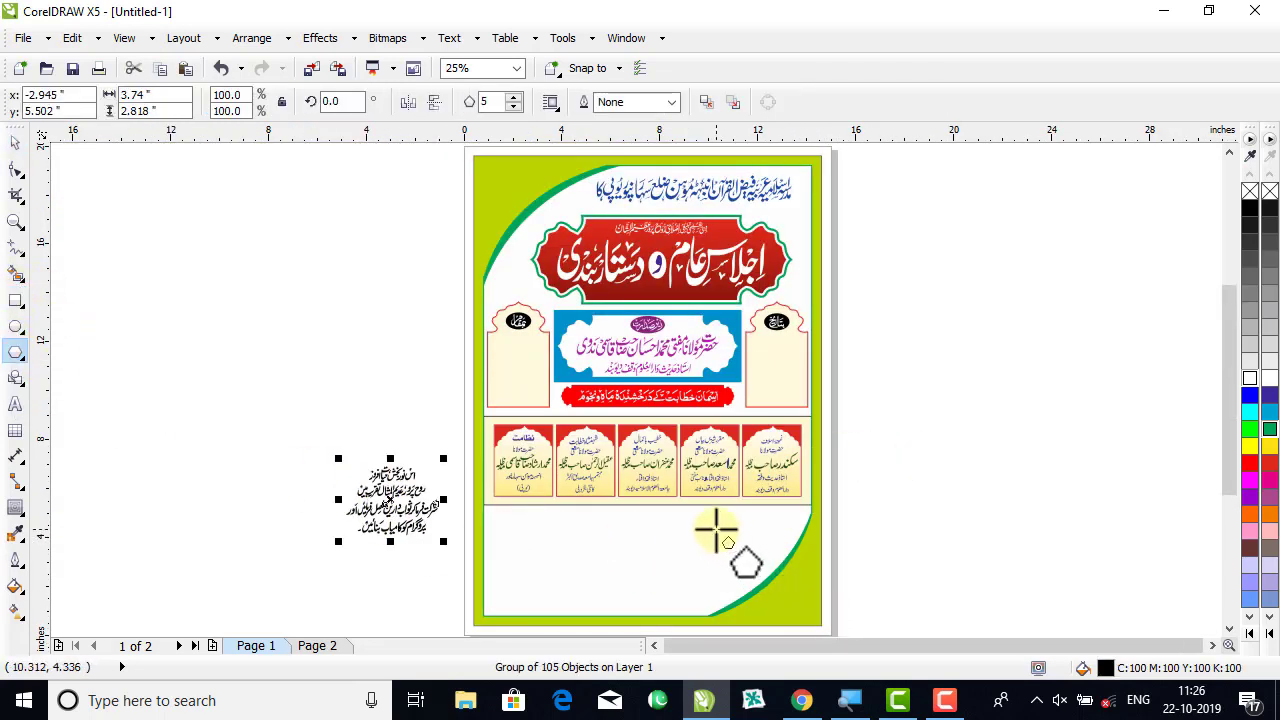
drag(716, 520, 803, 611)
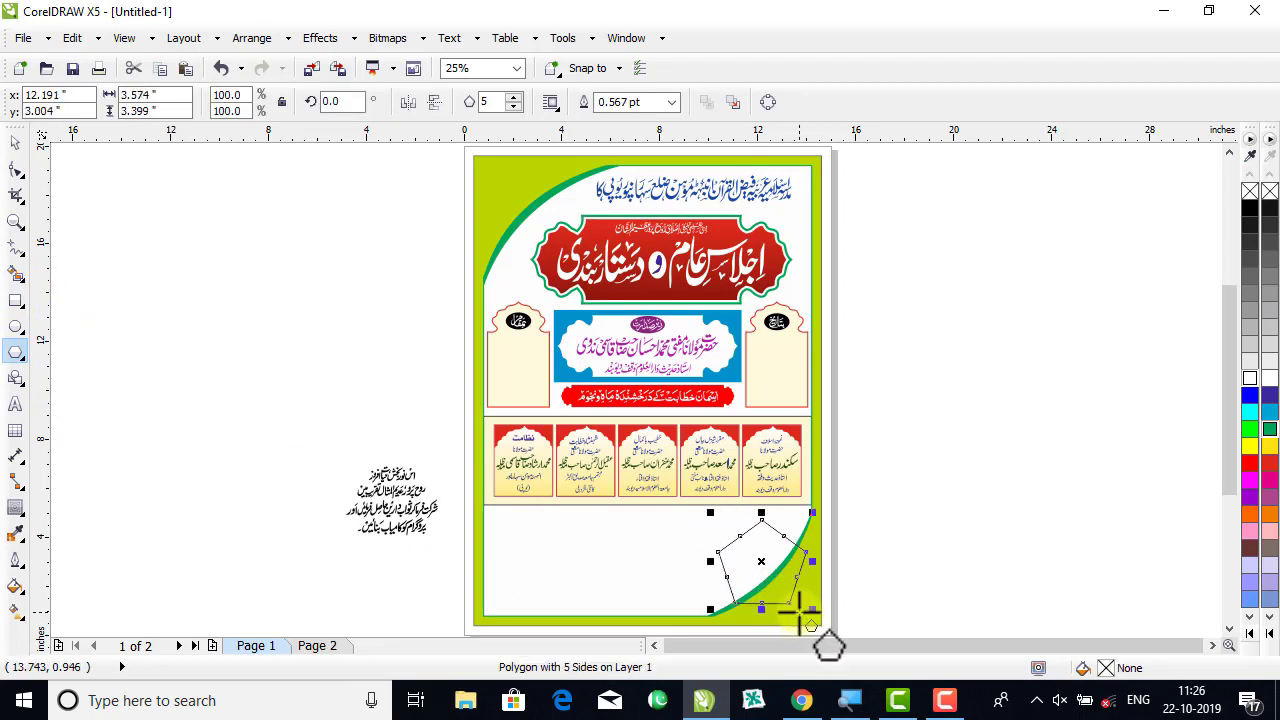
key(Delete)
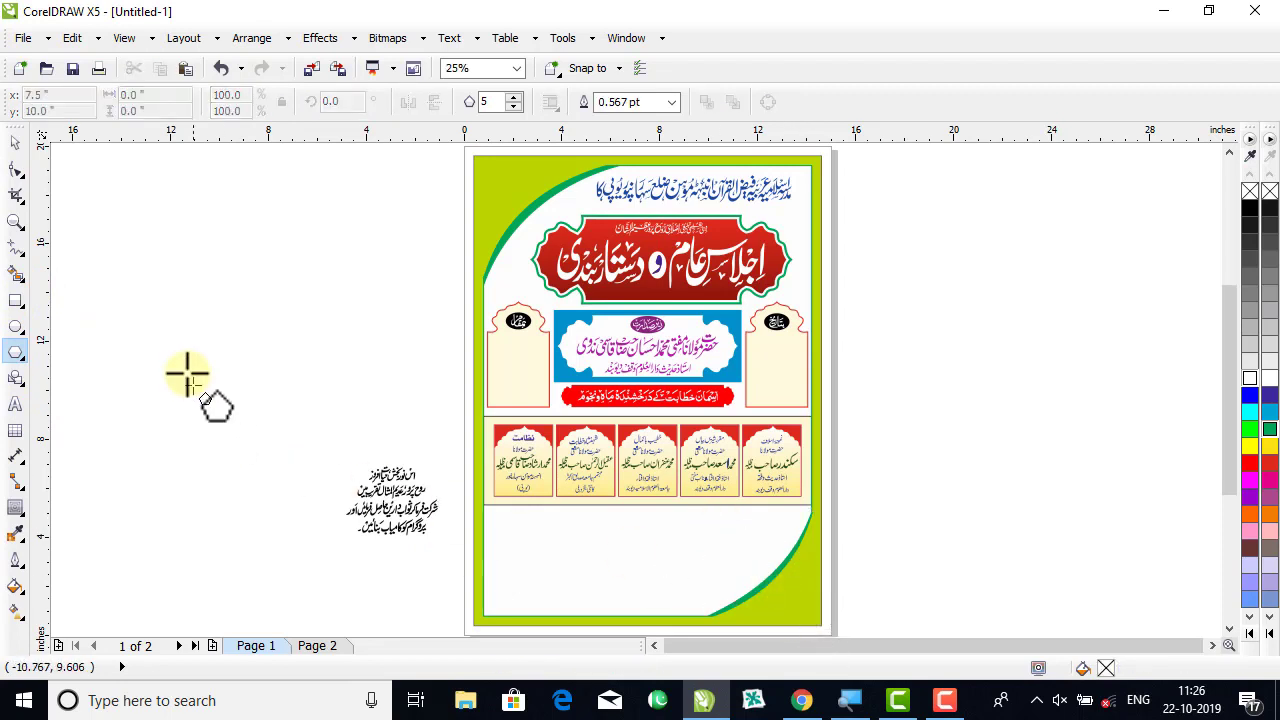
Draw a circle about 3.6 in across over the lower green arc, fill it white and remove its outline.
click(14, 326)
drag(708, 531, 800, 619)
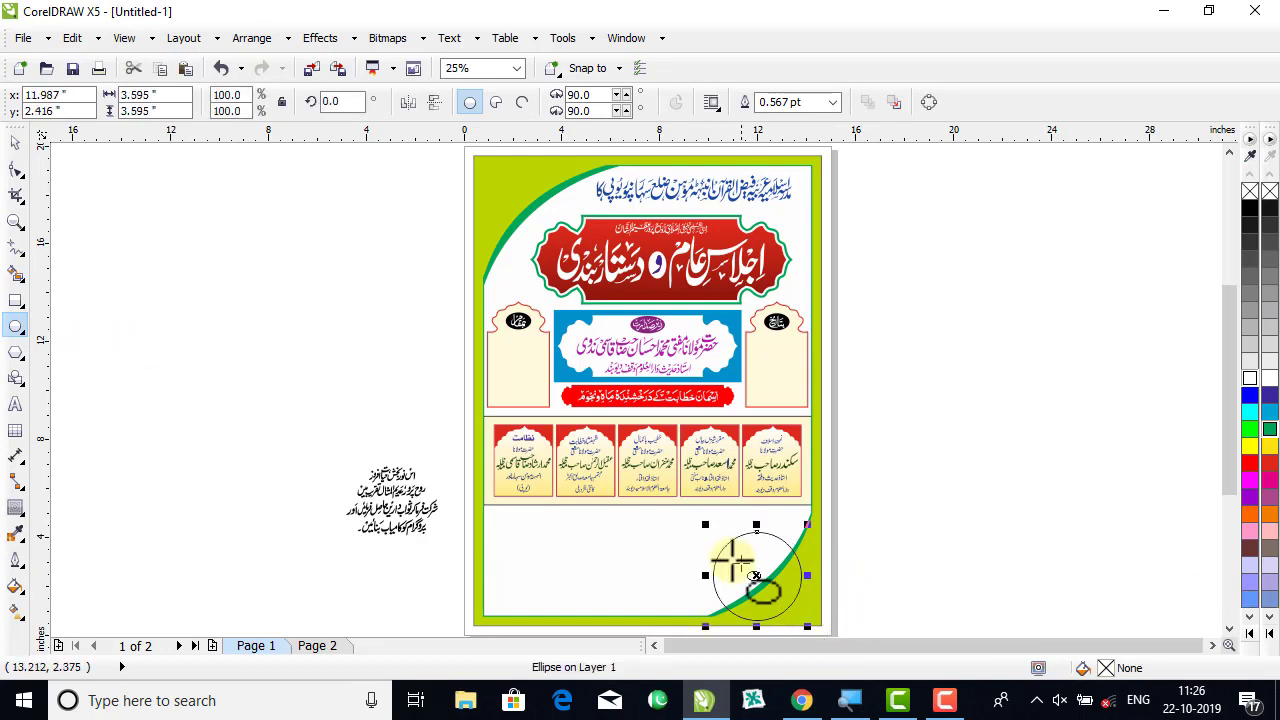
click(15, 145)
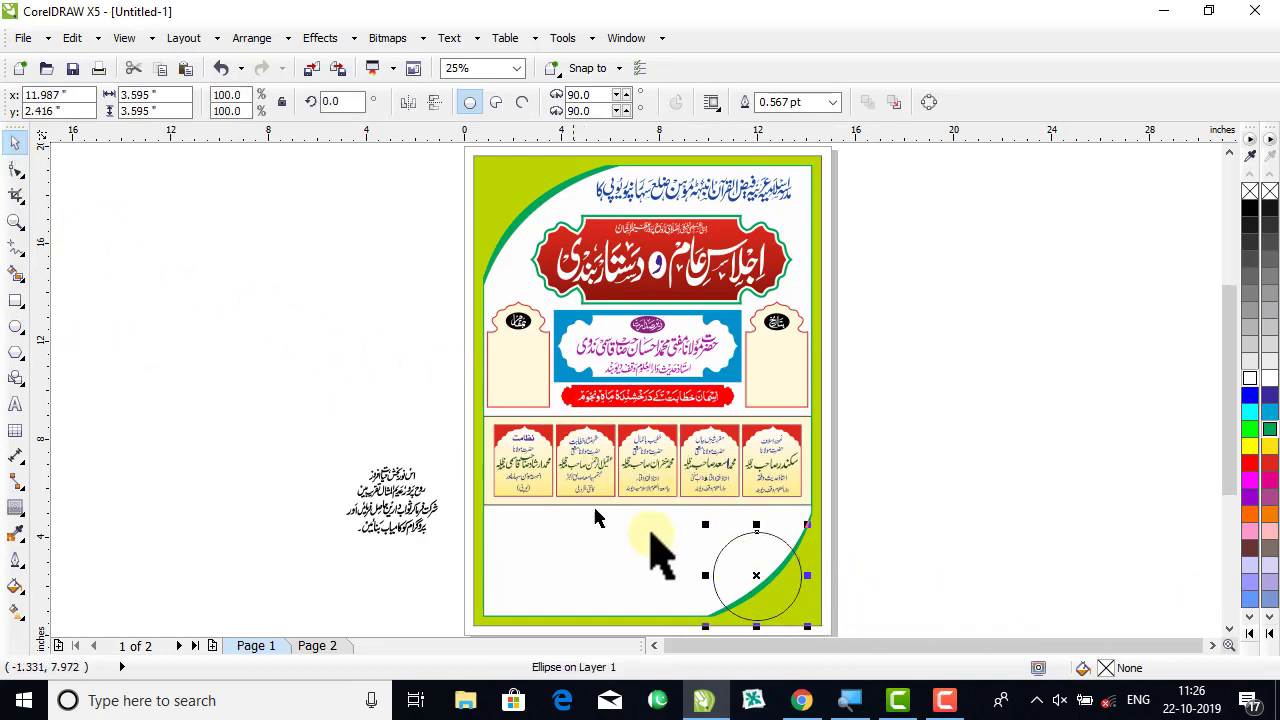
drag(760, 567, 760, 567)
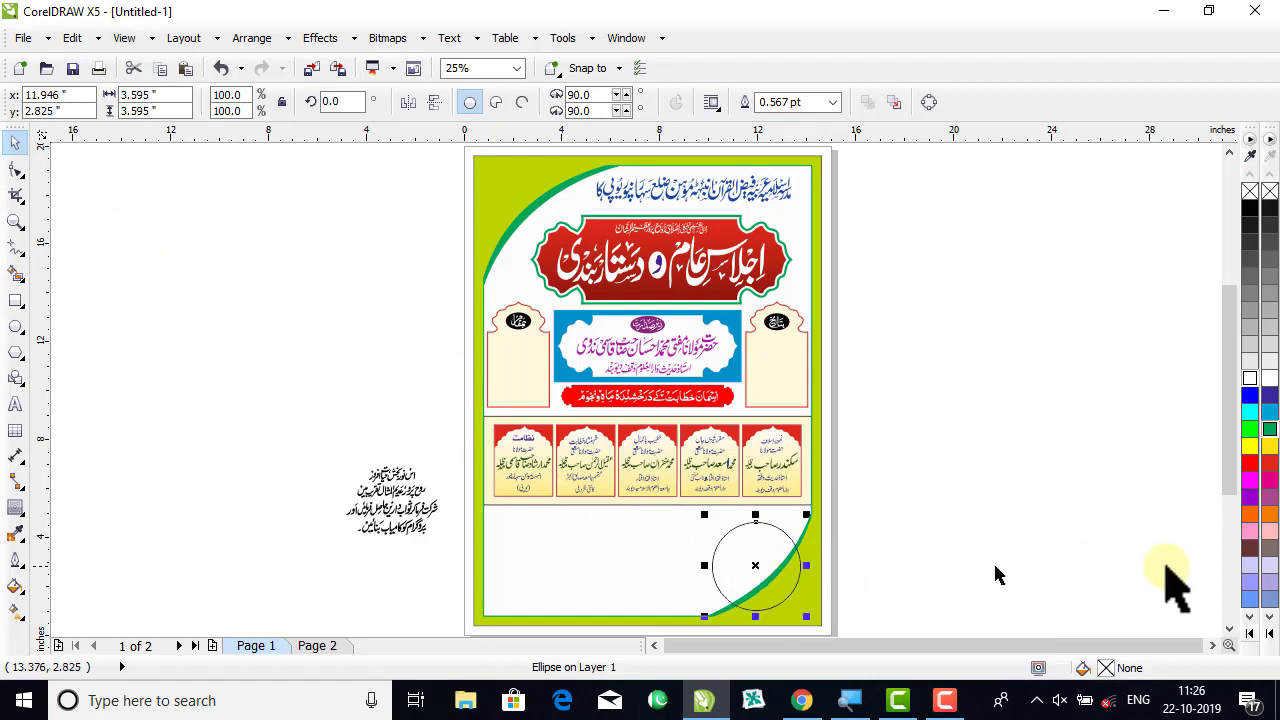
click(1269, 380)
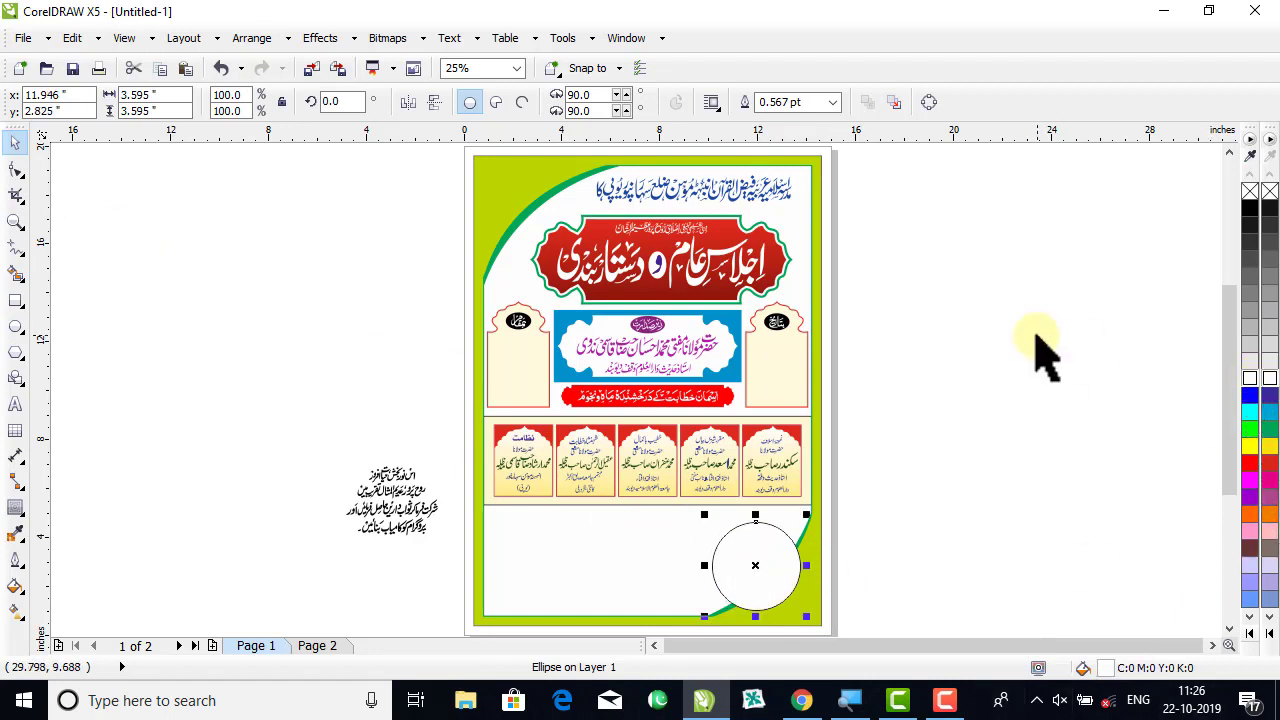
right_click(1269, 191)
Move the invitation text group to the empty area outside the page's right edge, beside the white circle.
drag(357, 509, 930, 550)
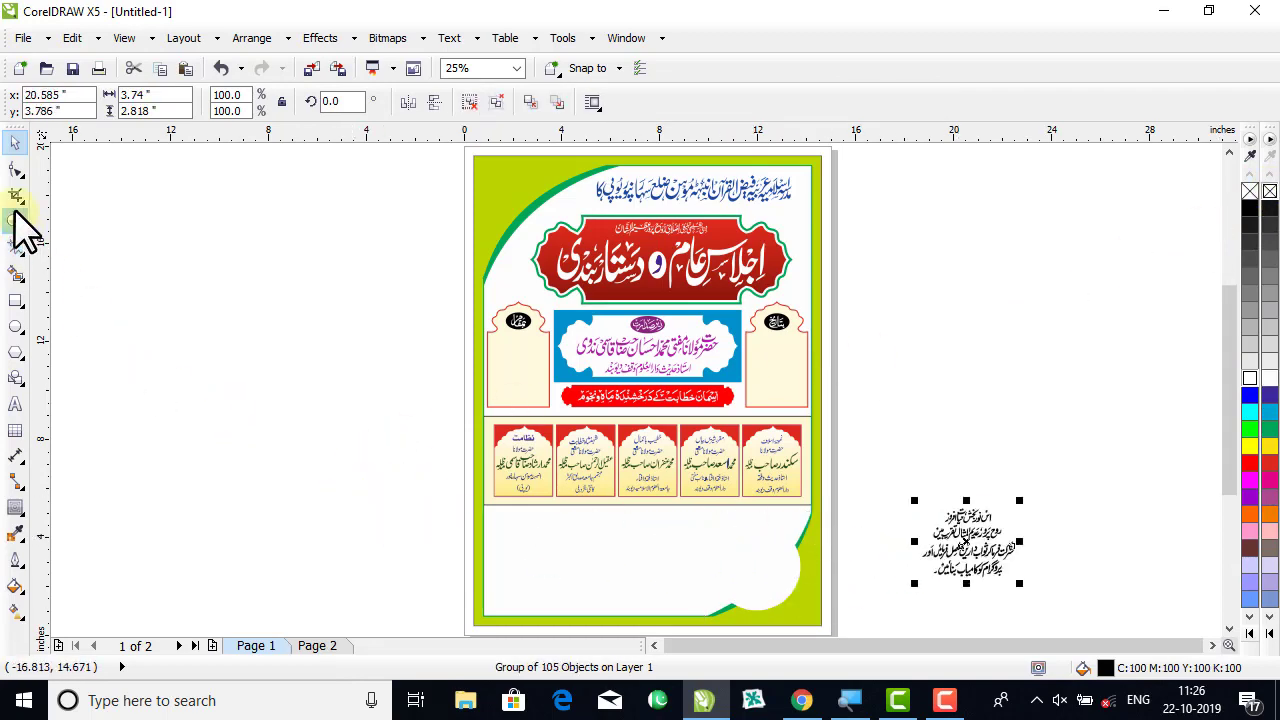
click(16, 221)
drag(638, 450, 1040, 620)
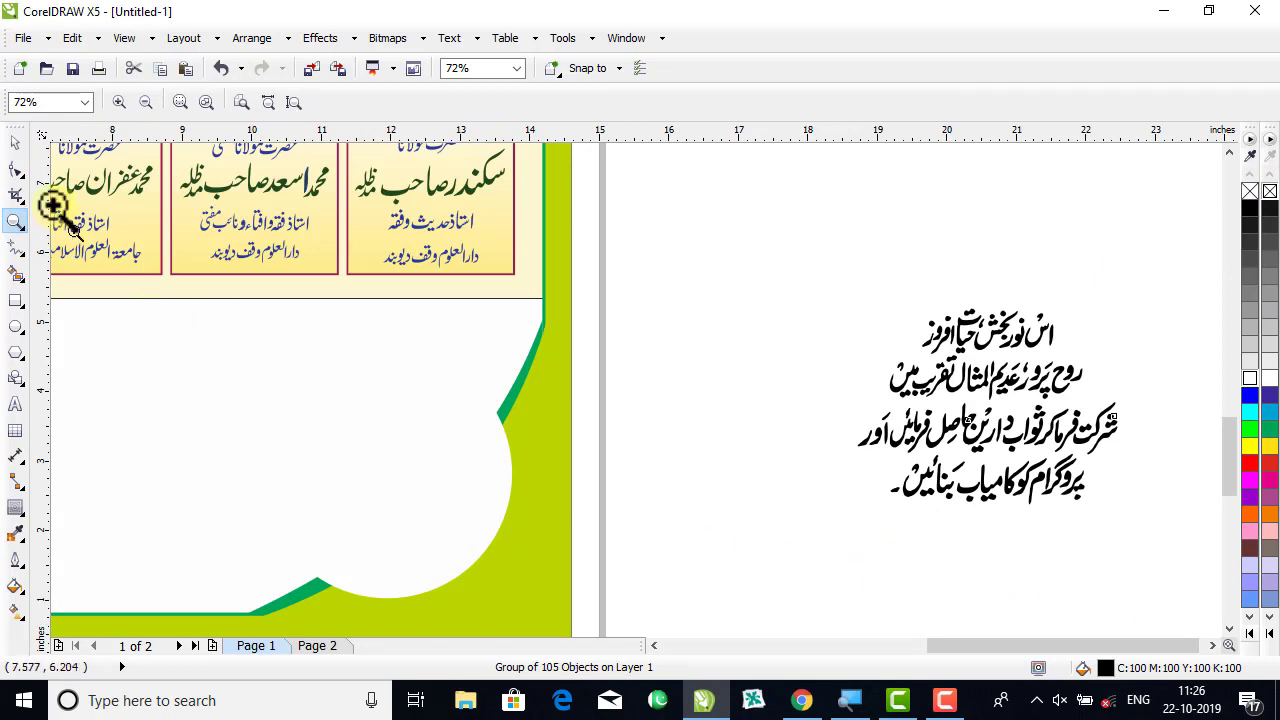
Enlarge the white circle slightly and shift it a little upward over the corner.
click(16, 143)
click(372, 468)
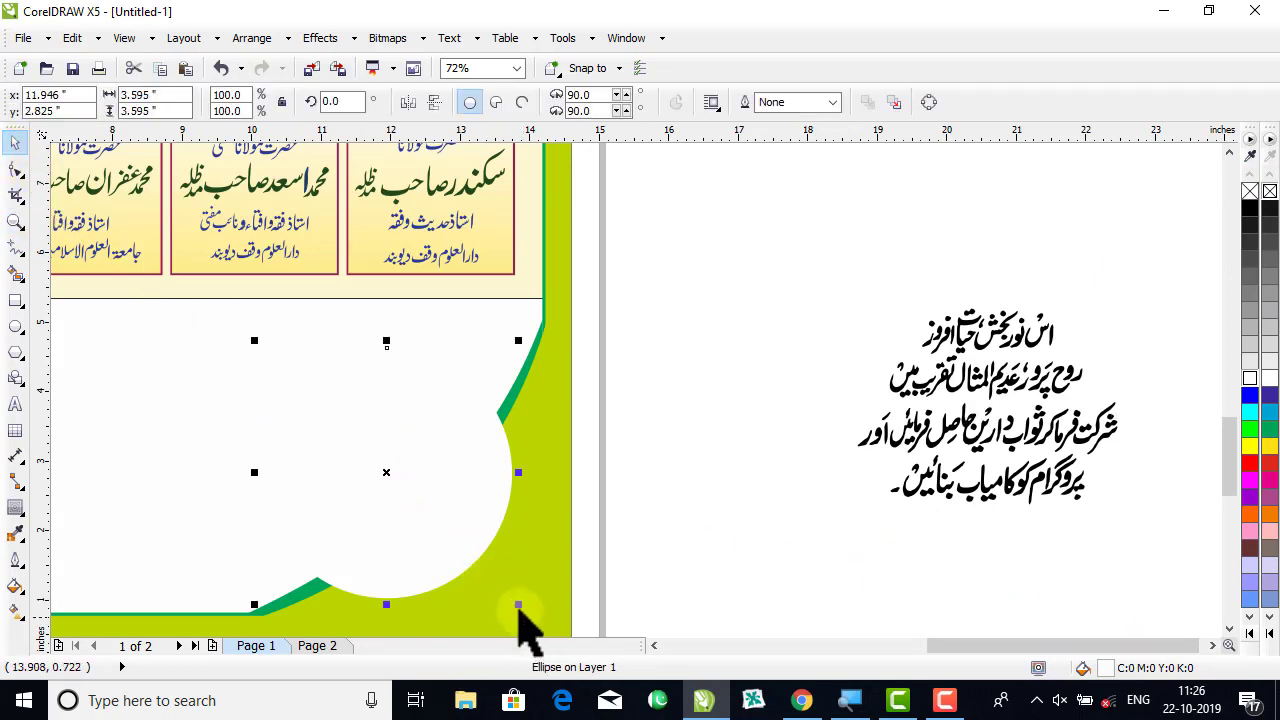
mouse_move(519, 607)
mouse_down()
mouse_move(526, 623)
mouse_move(529, 610)
mouse_up()
drag(460, 475, 460, 466)
click(684, 508)
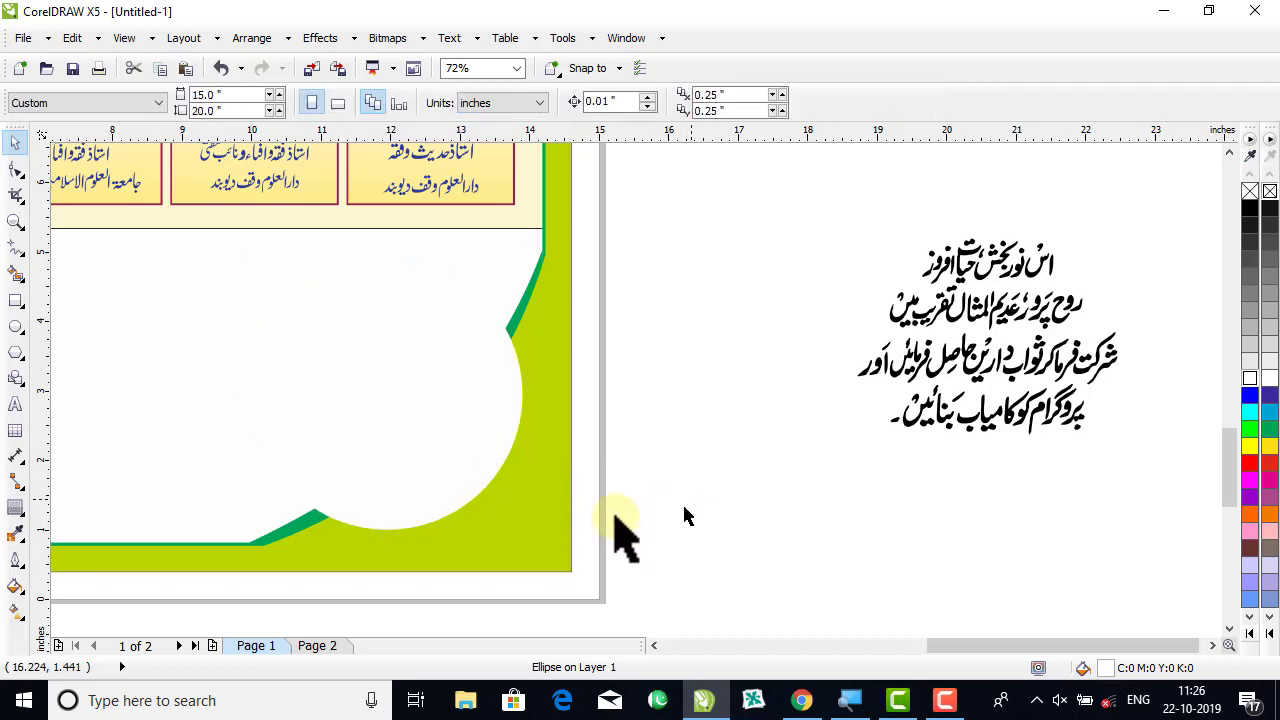
Make a smaller copy of the white circle, about 3.61 in across, and fill it light yellow C0 M0 Y60 K0.
click(478, 502)
drag(530, 537, 512, 533)
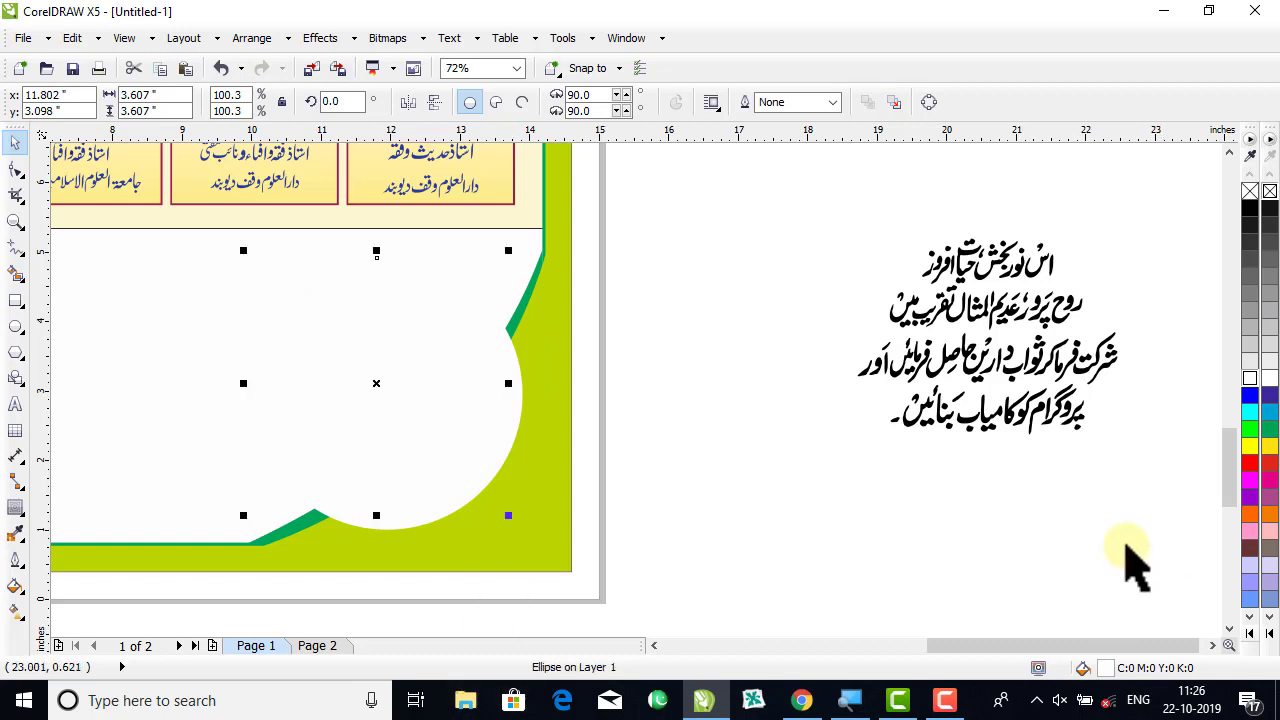
click(1268, 632)
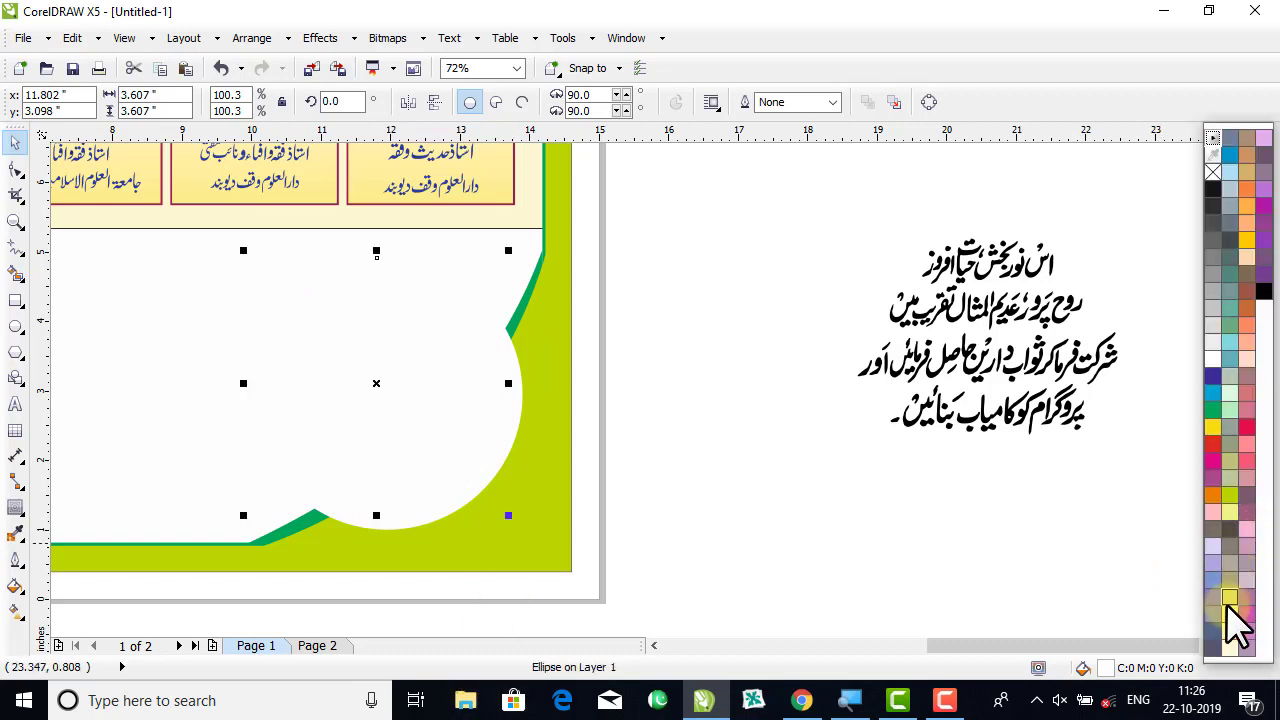
click(1229, 615)
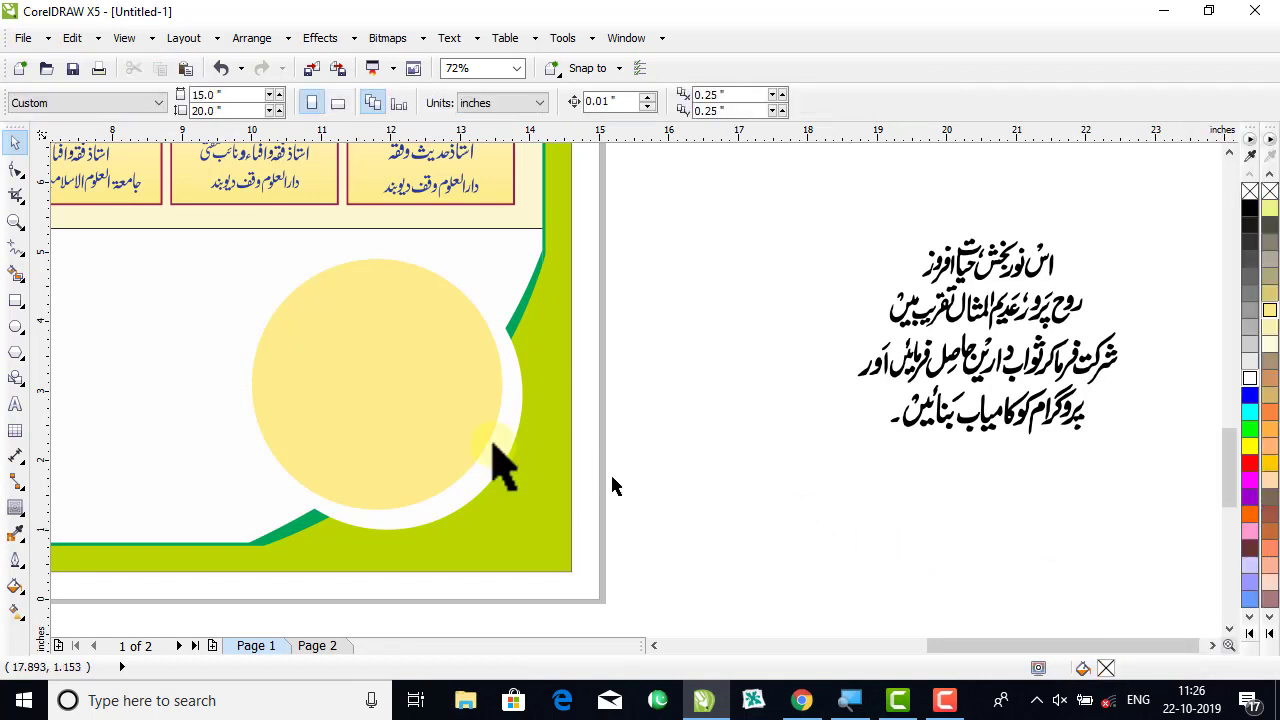
Give the yellow circle a black outline 3.0 pt wide.
right_click(1249, 209)
click(829, 101)
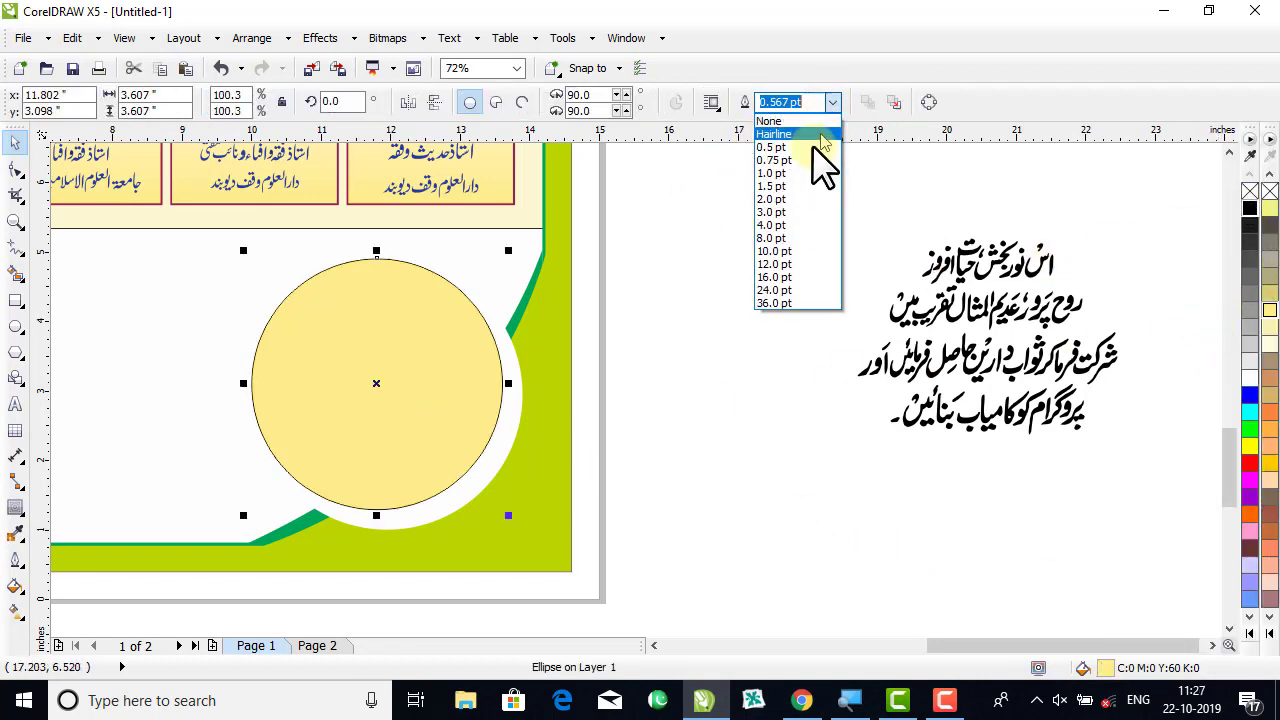
click(808, 212)
click(806, 286)
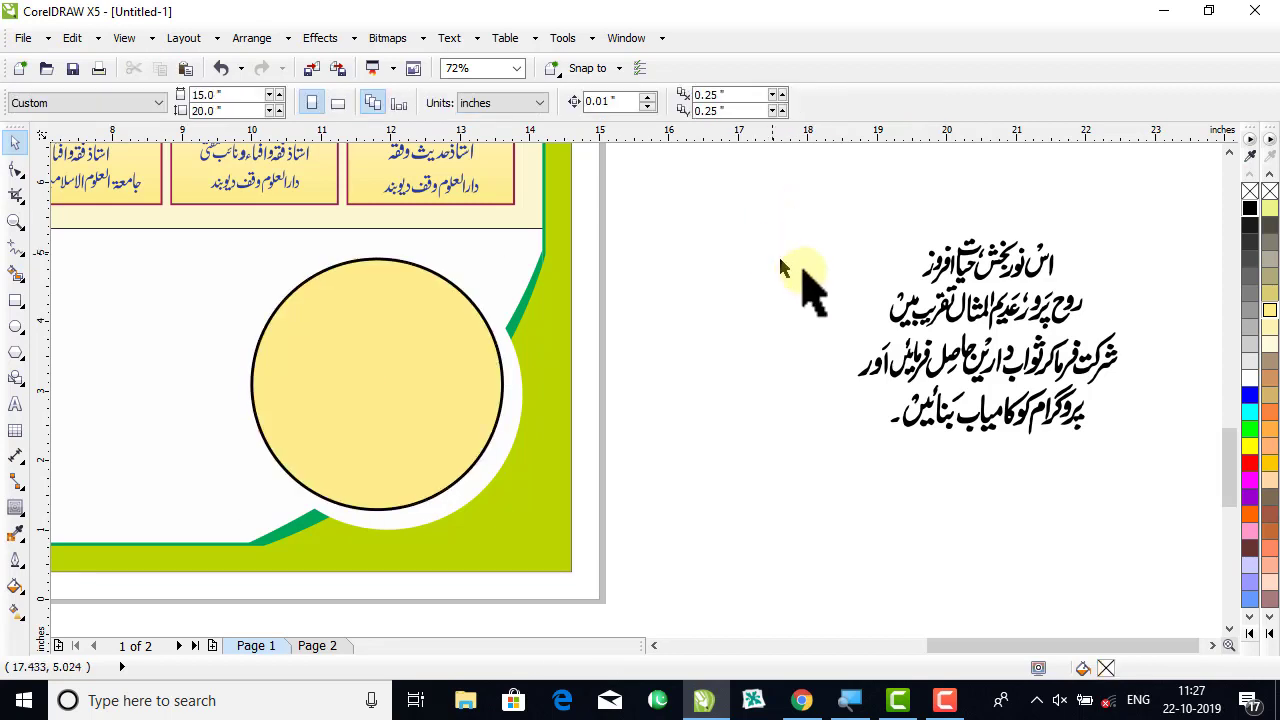
click(857, 323)
shift+click(336, 376)
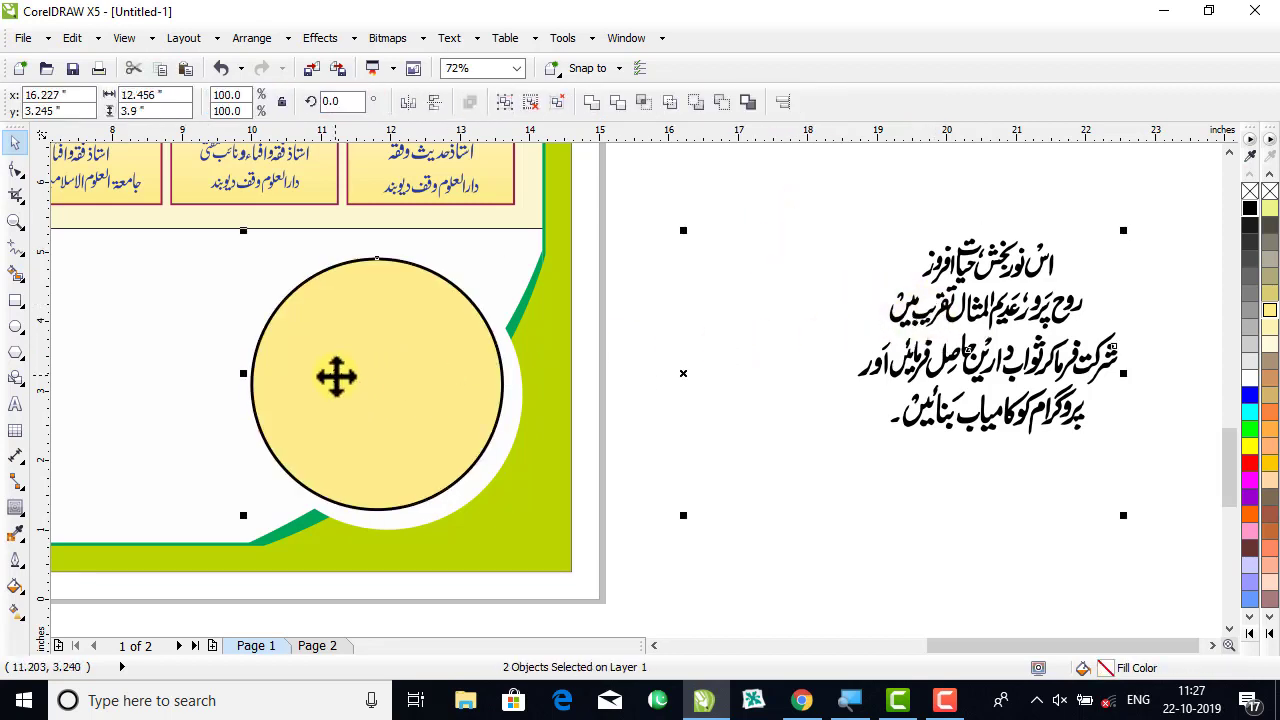
click(762, 457)
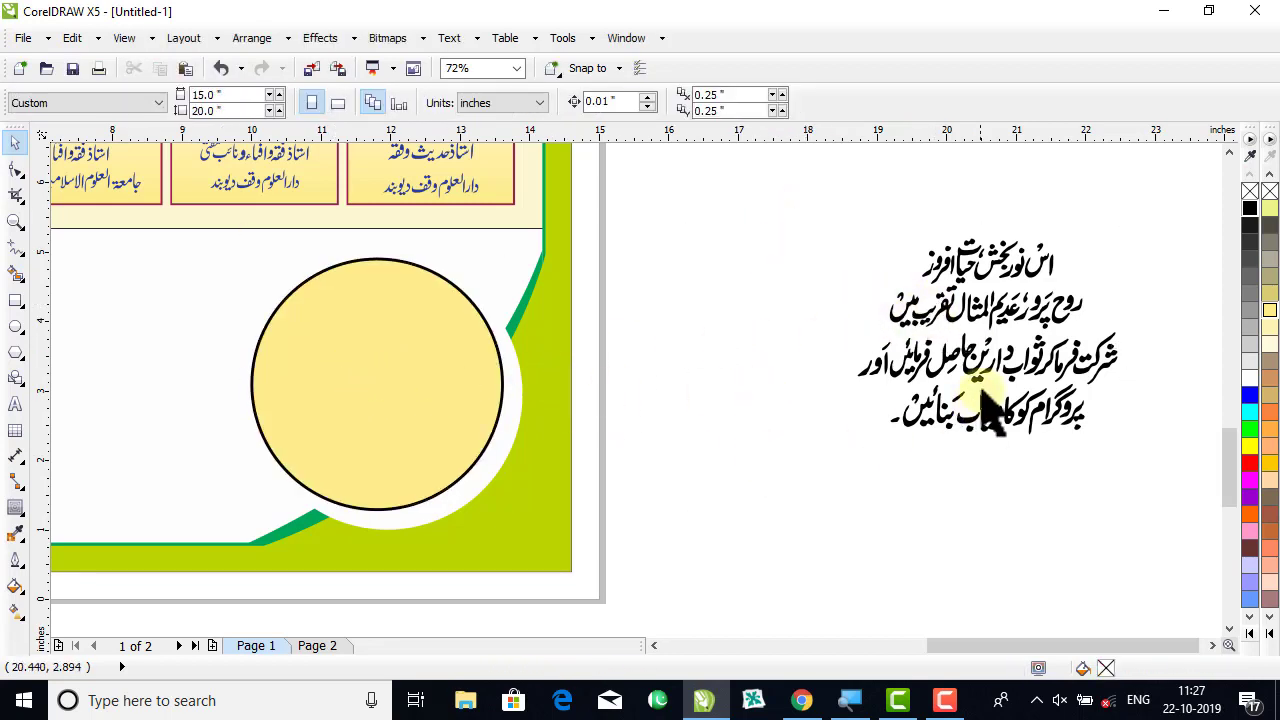
Centre the black invitation text group horizontally and vertically on the yellow circle.
click(960, 400)
shift+click(420, 415)
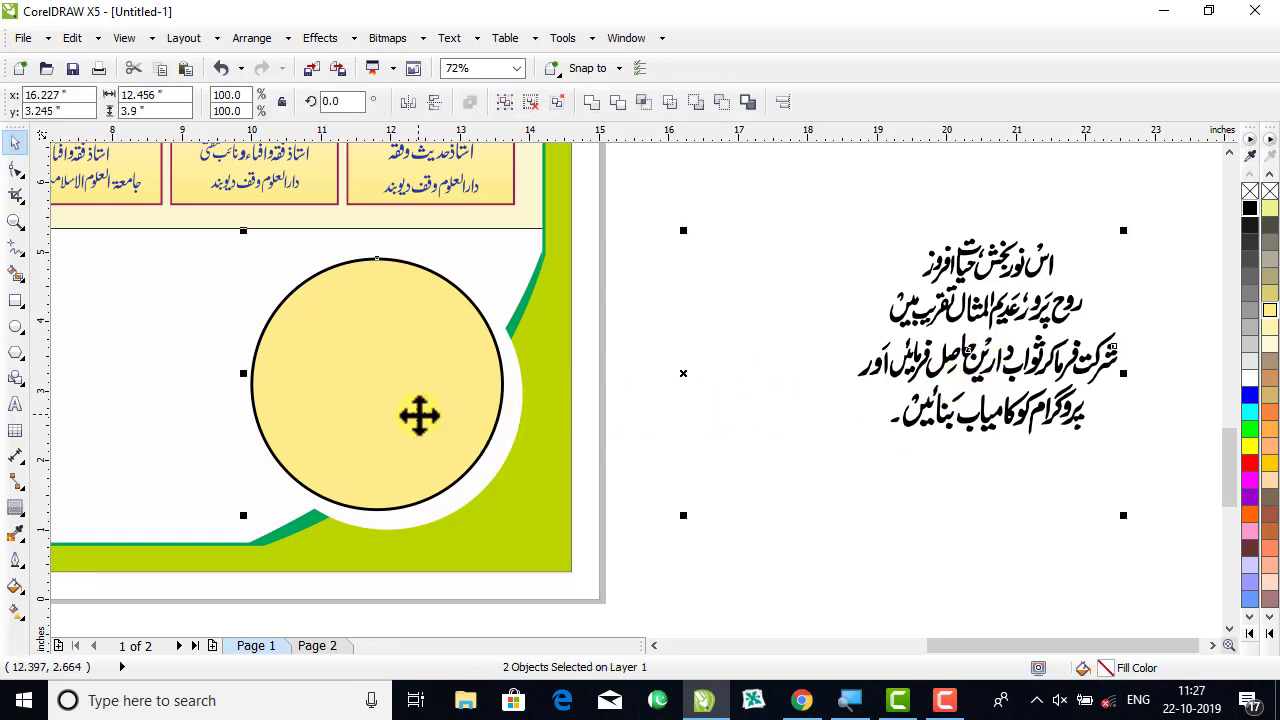
key(c)
key(e)
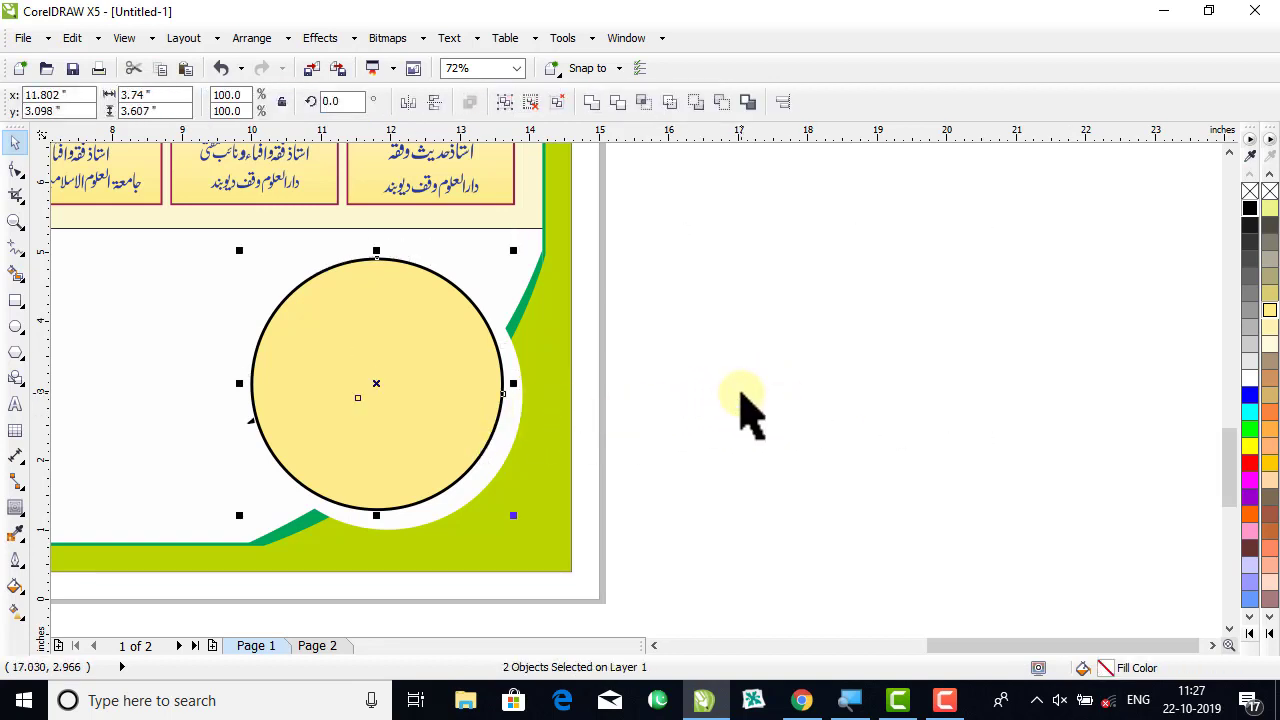
Change the stacking order so the invitation text lies directly in front of the yellow circle.
click(740, 405)
click(470, 385)
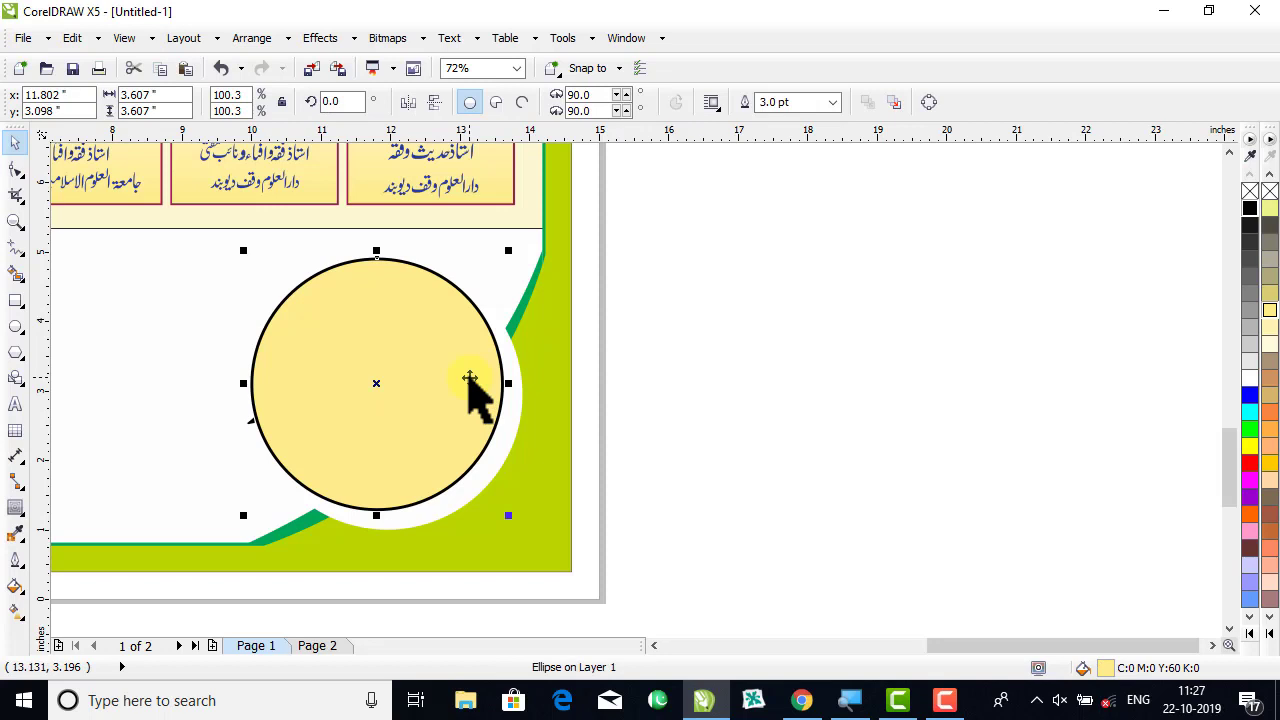
key(ctrl+Page_Down)
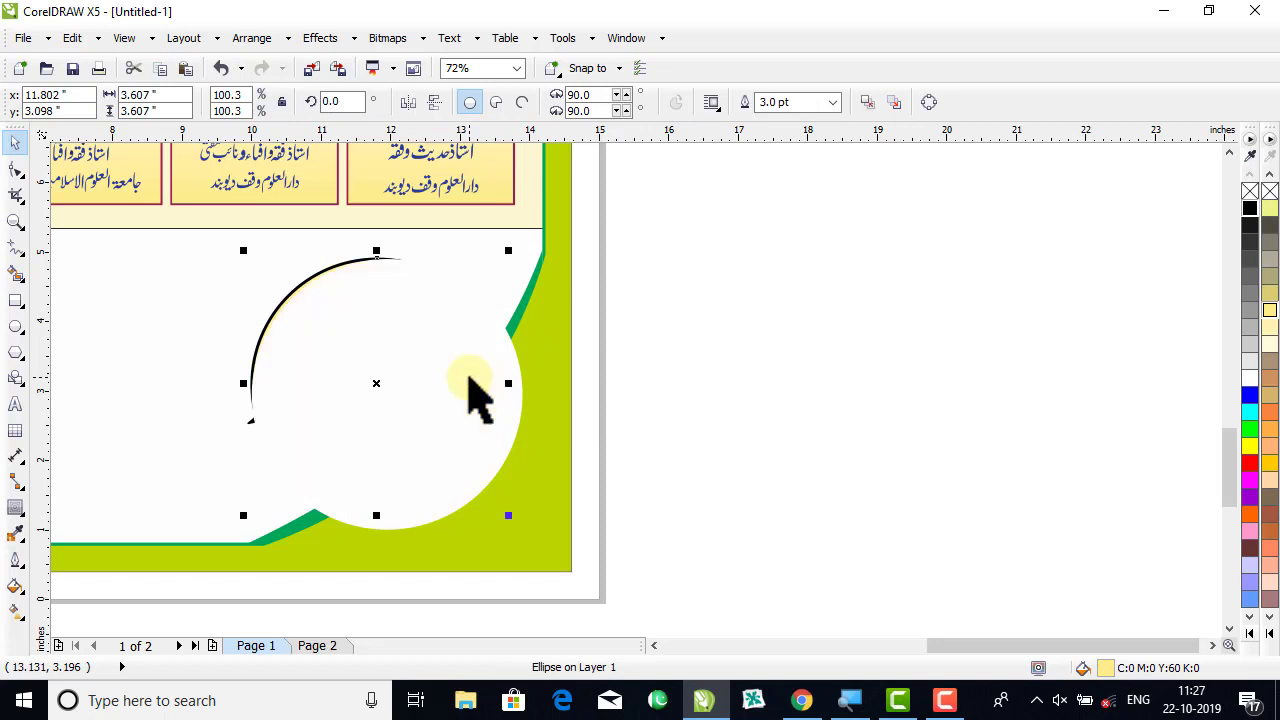
key(ctrl+Page_Up)
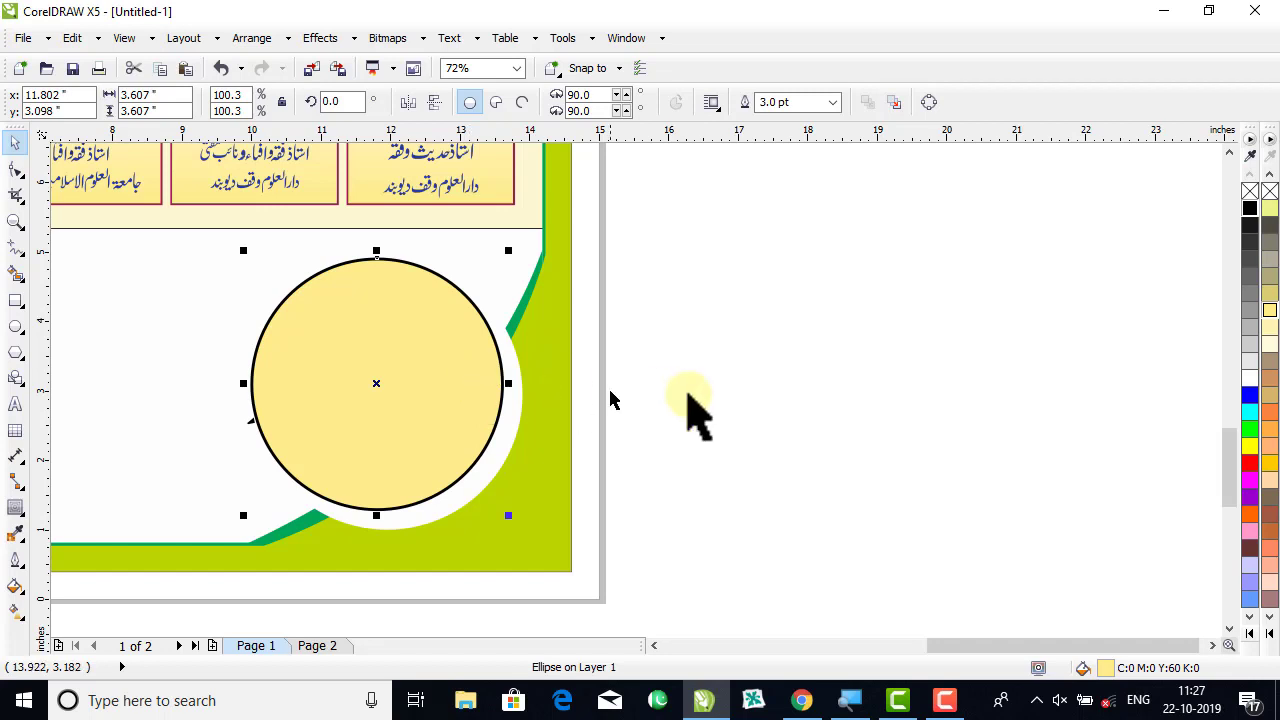
drag(810, 220, 163, 503)
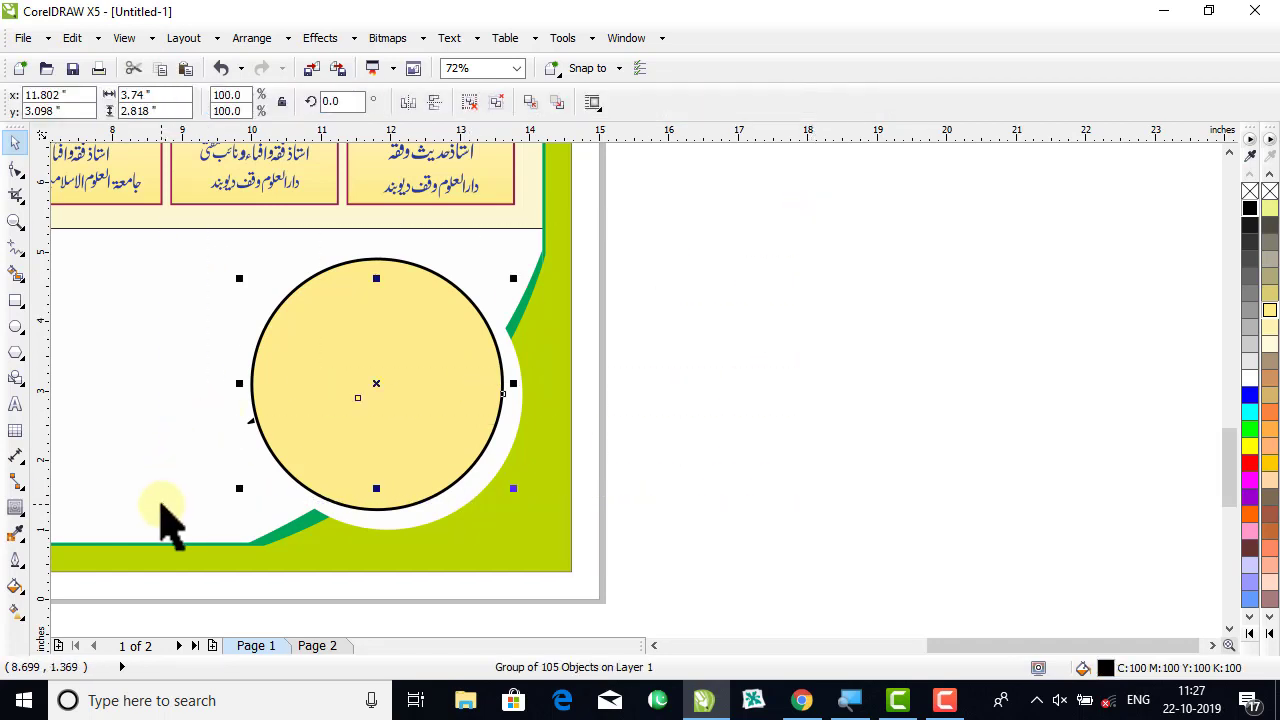
click(914, 457)
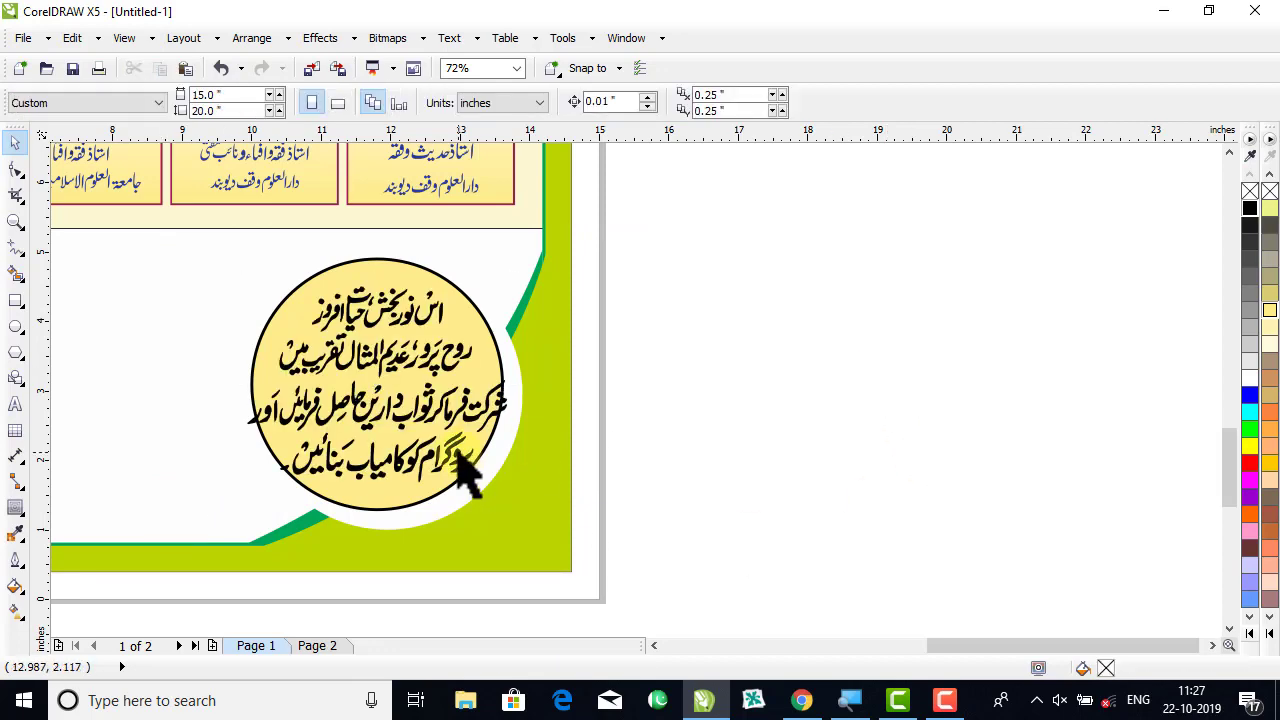
Shrink the invitation text to slightly under 3.3 in wide and nudge it upward so it fits inside the yellow circle.
click(470, 420)
drag(514, 491, 497, 494)
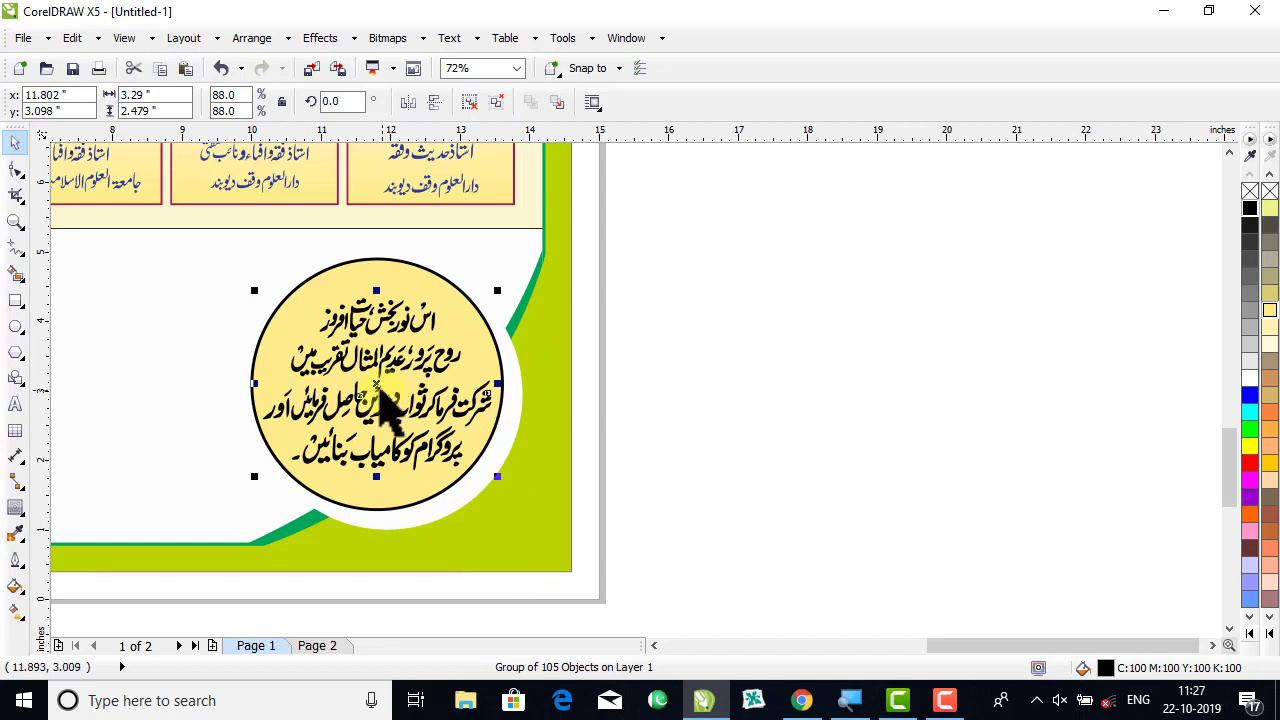
drag(380, 390, 381, 394)
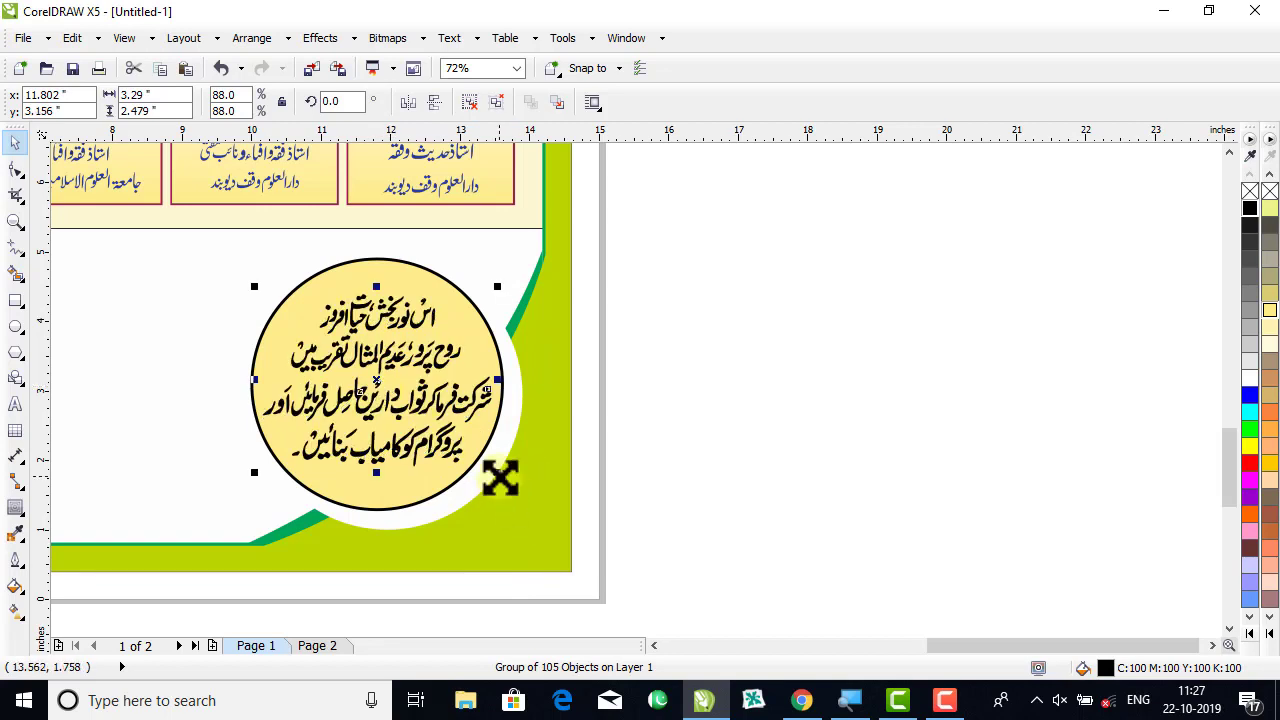
drag(500, 478, 494, 476)
click(850, 445)
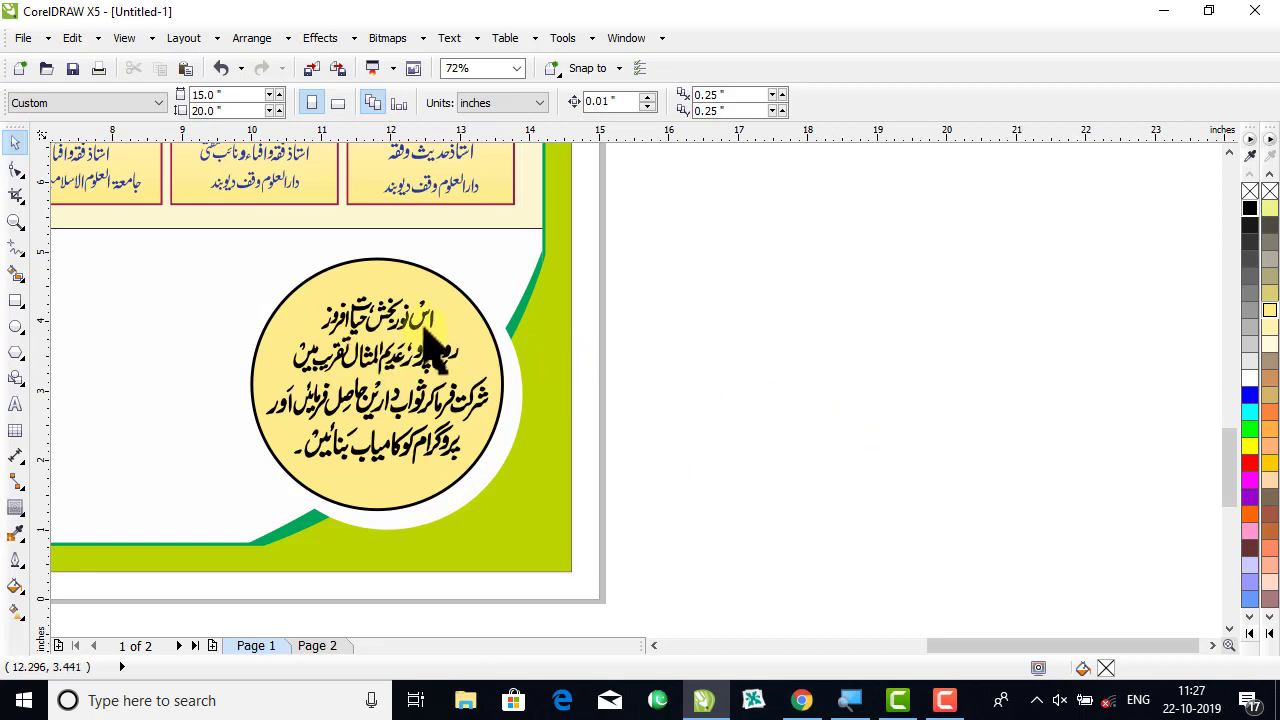
Delete the white curve lying around the red organisers' text on Page 2.
key(shift+F4)
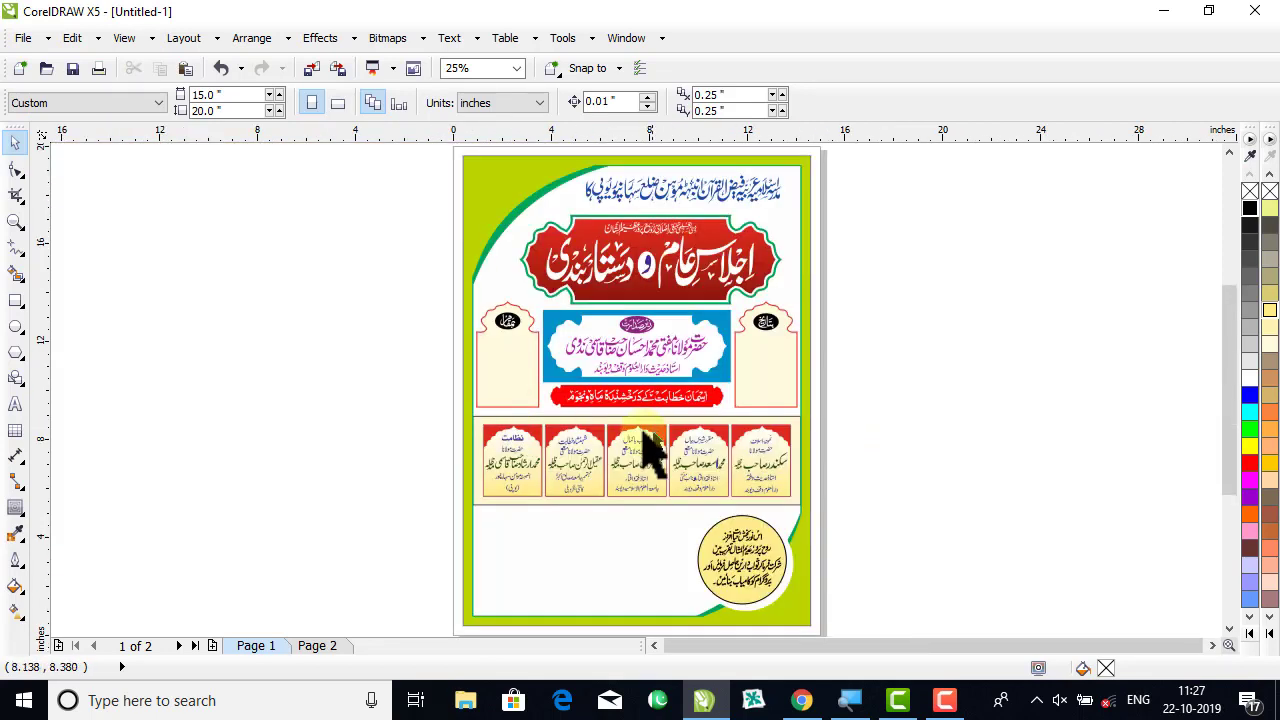
click(15, 221)
drag(391, 477, 853, 619)
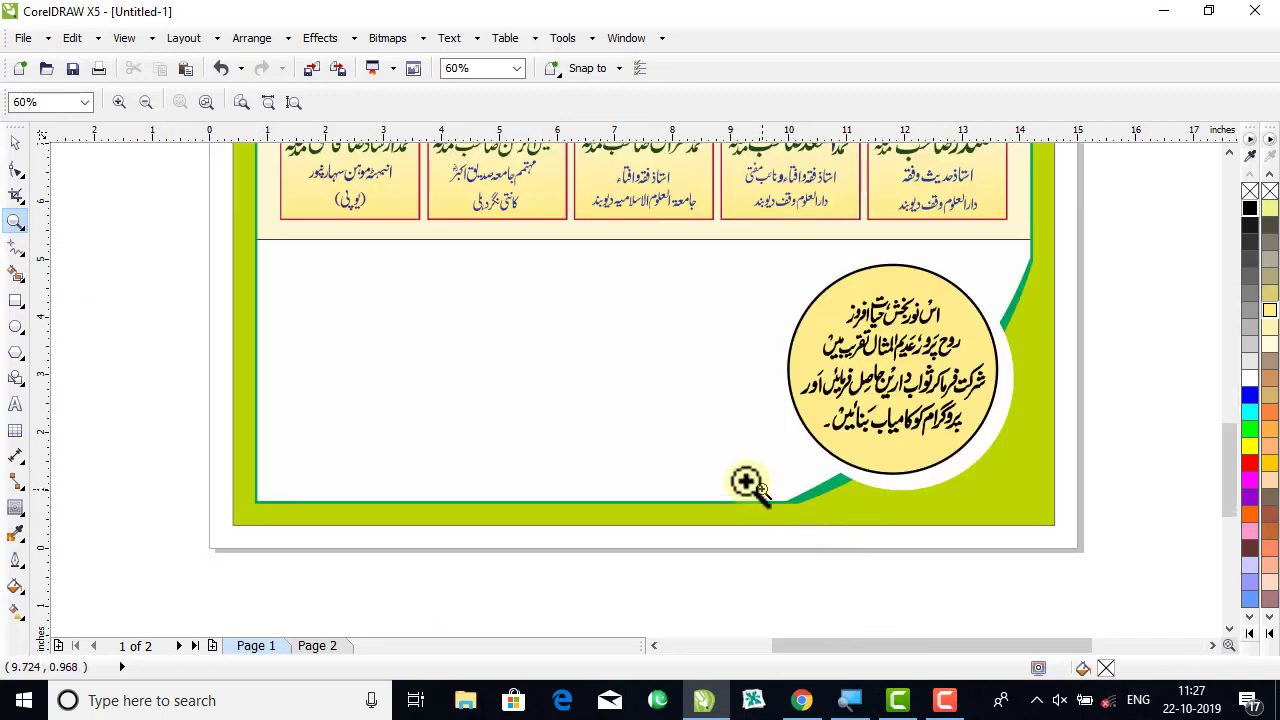
click(15, 142)
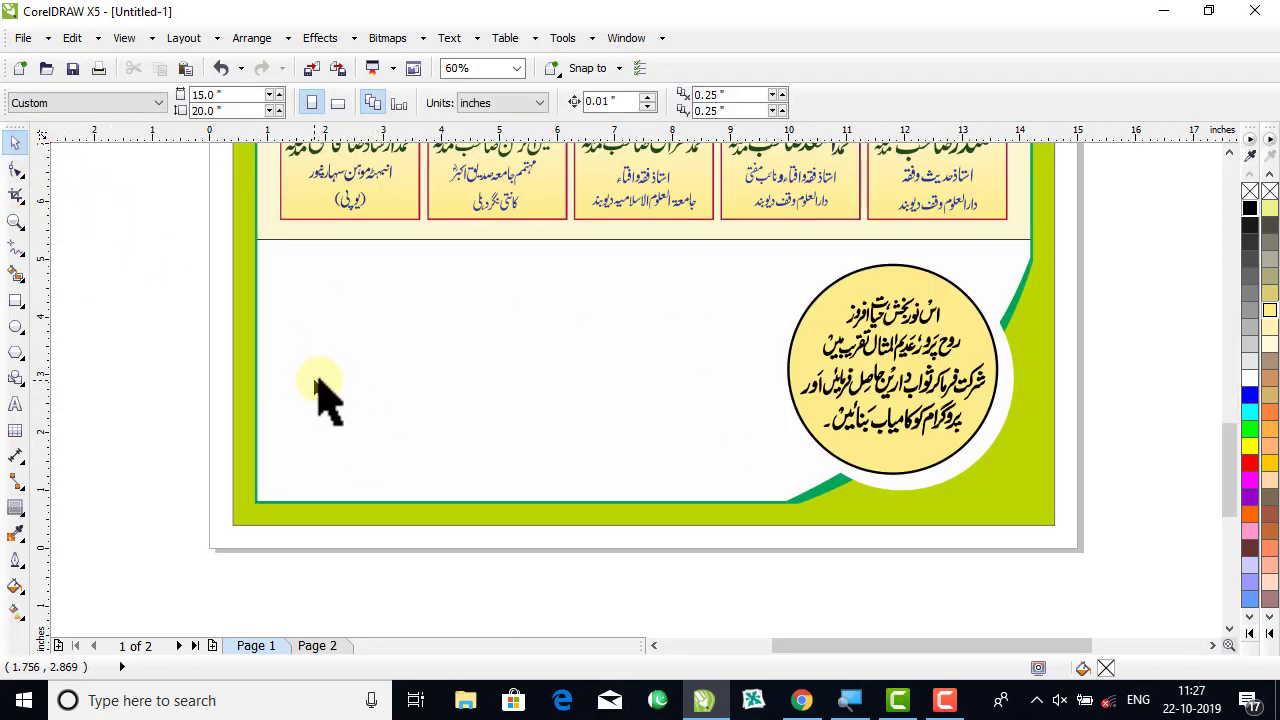
click(316, 645)
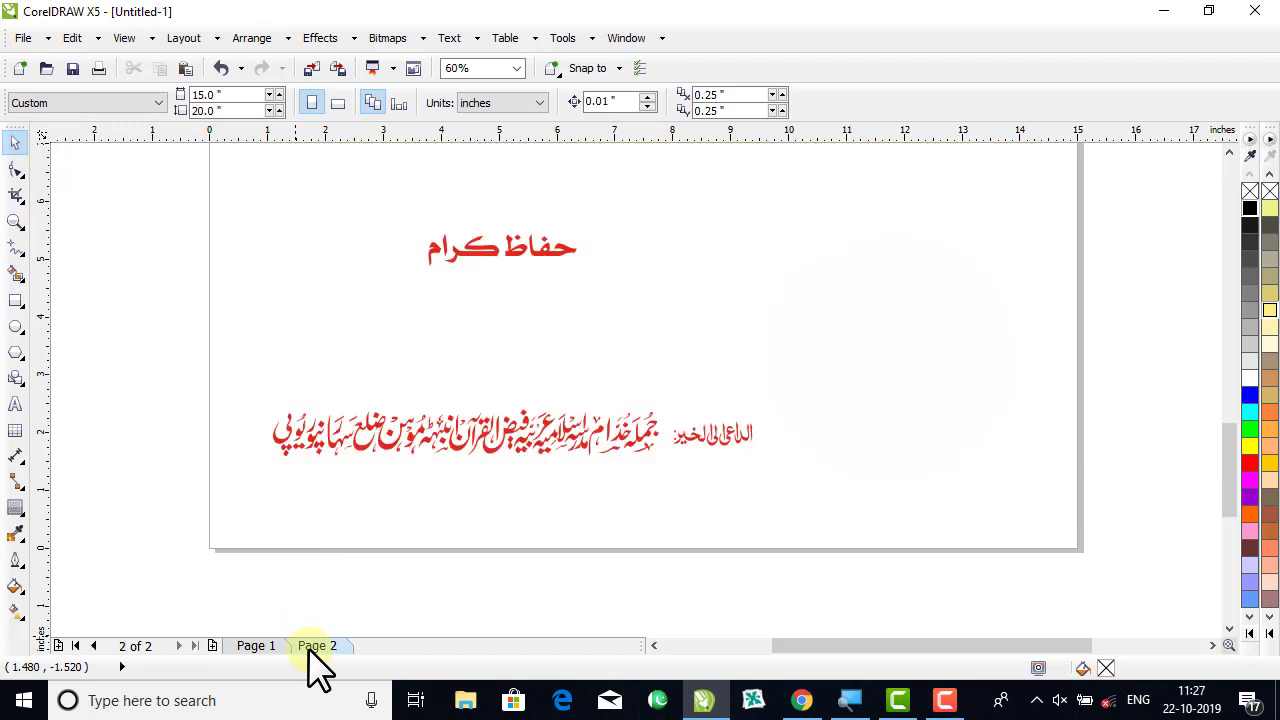
click(590, 440)
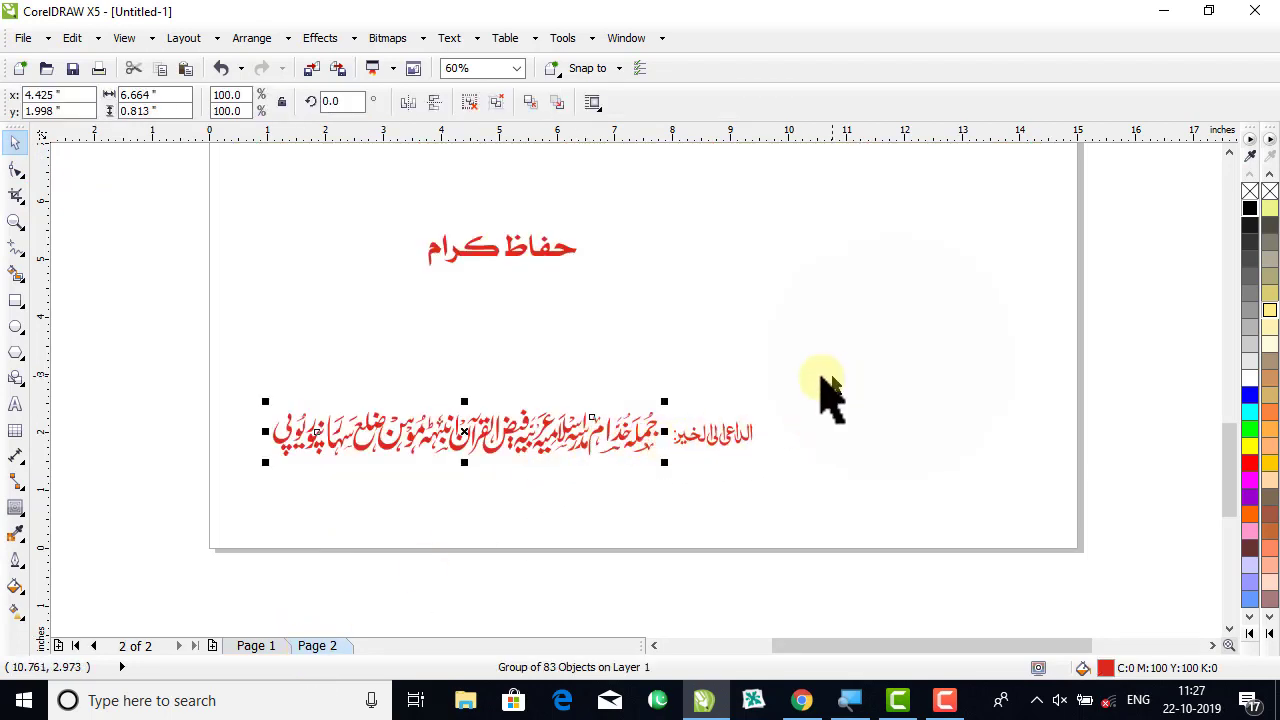
drag(823, 386, 512, 517)
key(Delete)
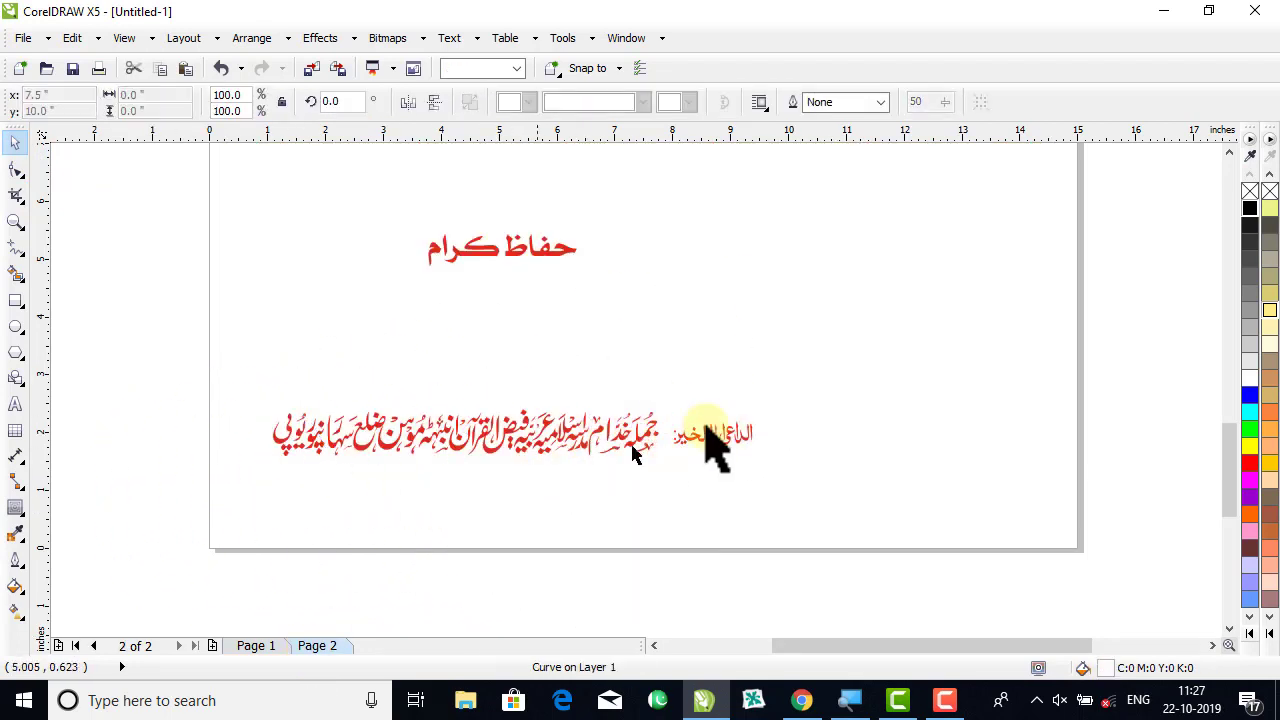
Transfer both parts of the red organisers' text from Page 2 to the lower area of the poster on Page 1.
drag(854, 346, 178, 506)
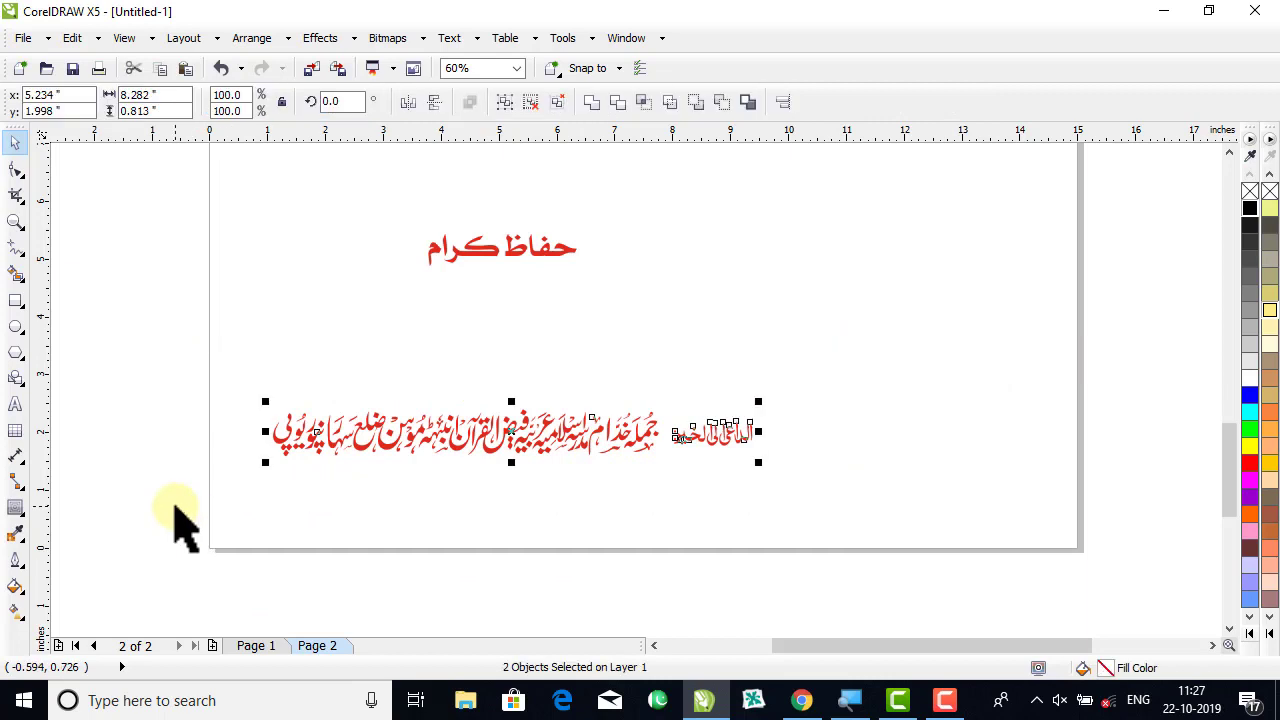
scroll(283, 512, down, 2)
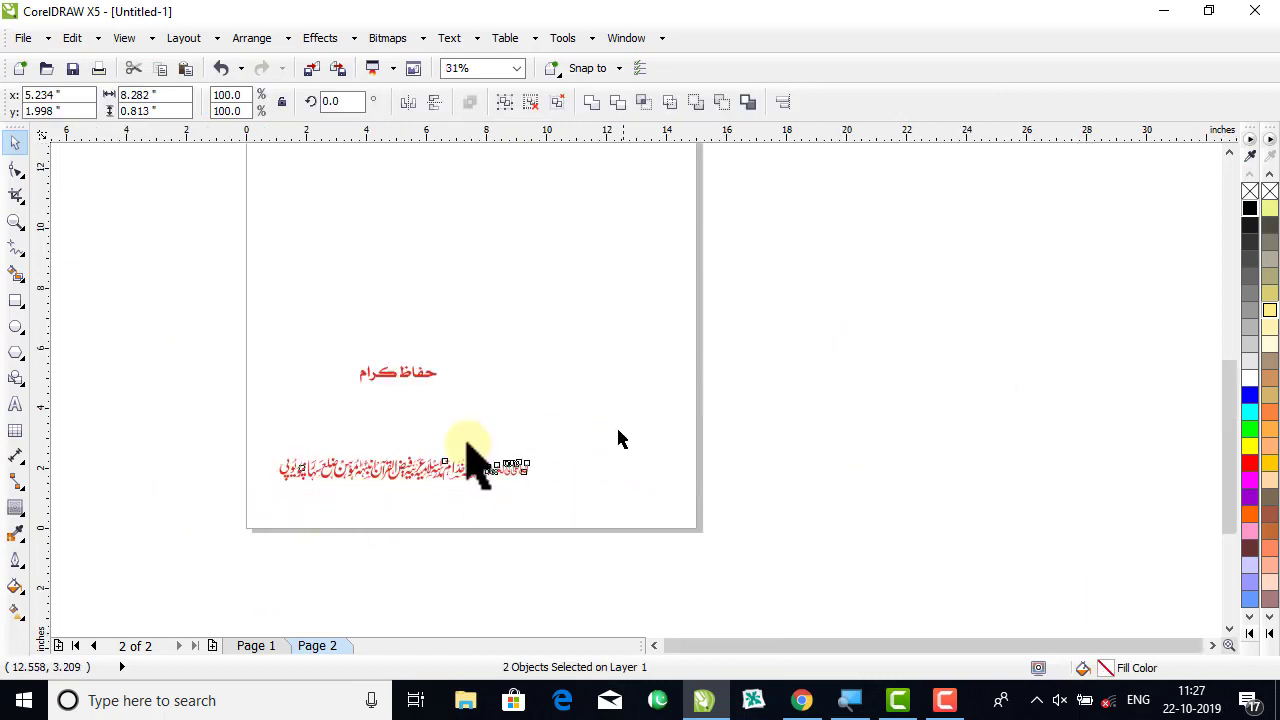
drag(349, 471, 106, 380)
click(256, 645)
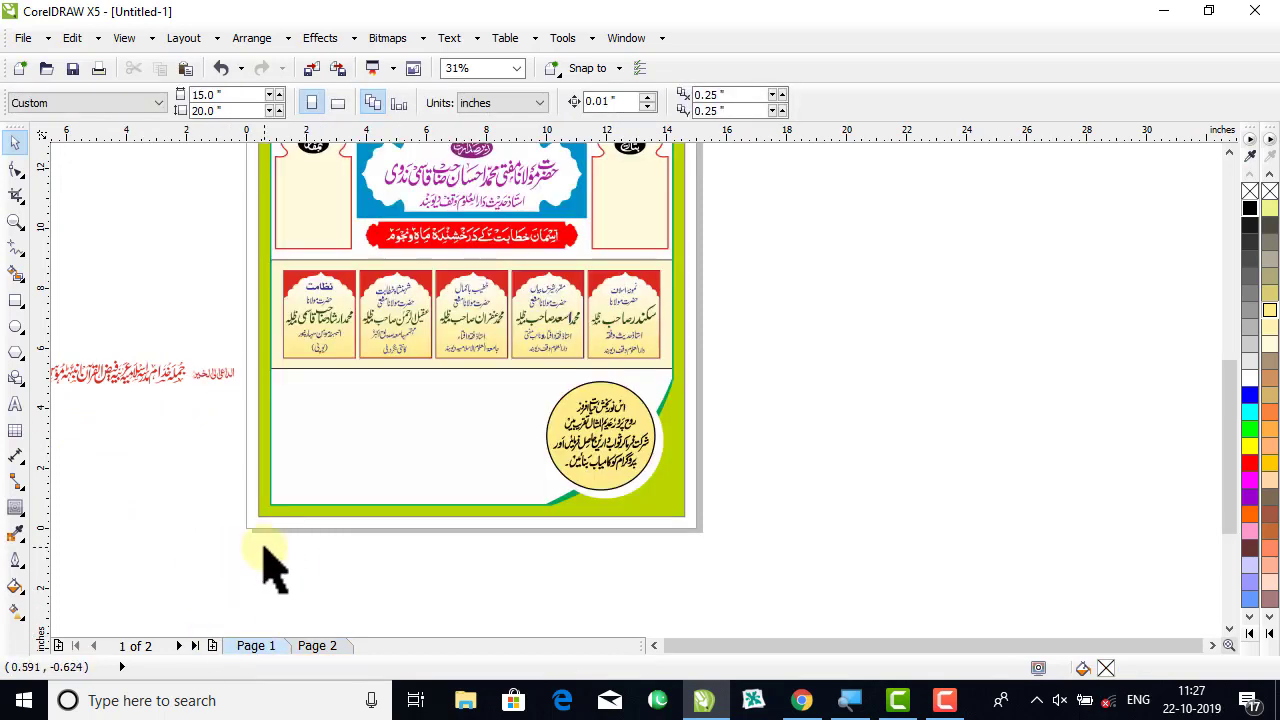
scroll(270, 560, down, 1)
drag(283, 453, 557, 549)
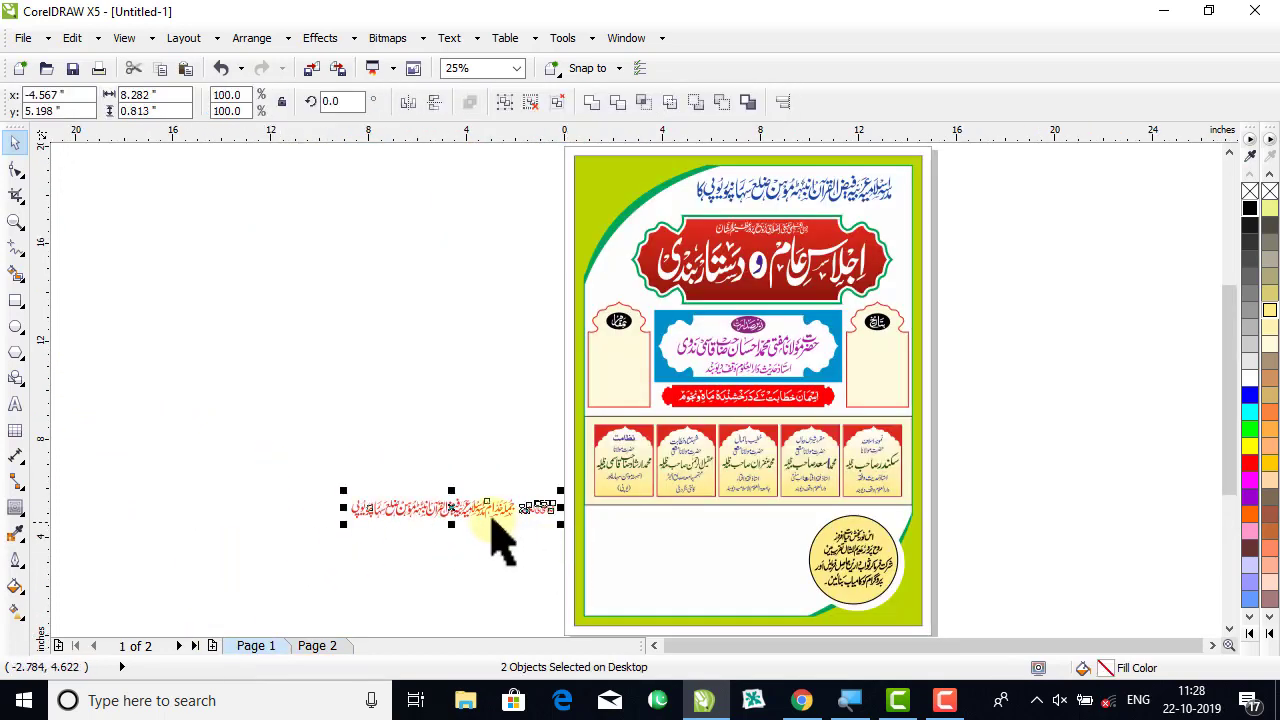
drag(458, 509, 666, 589)
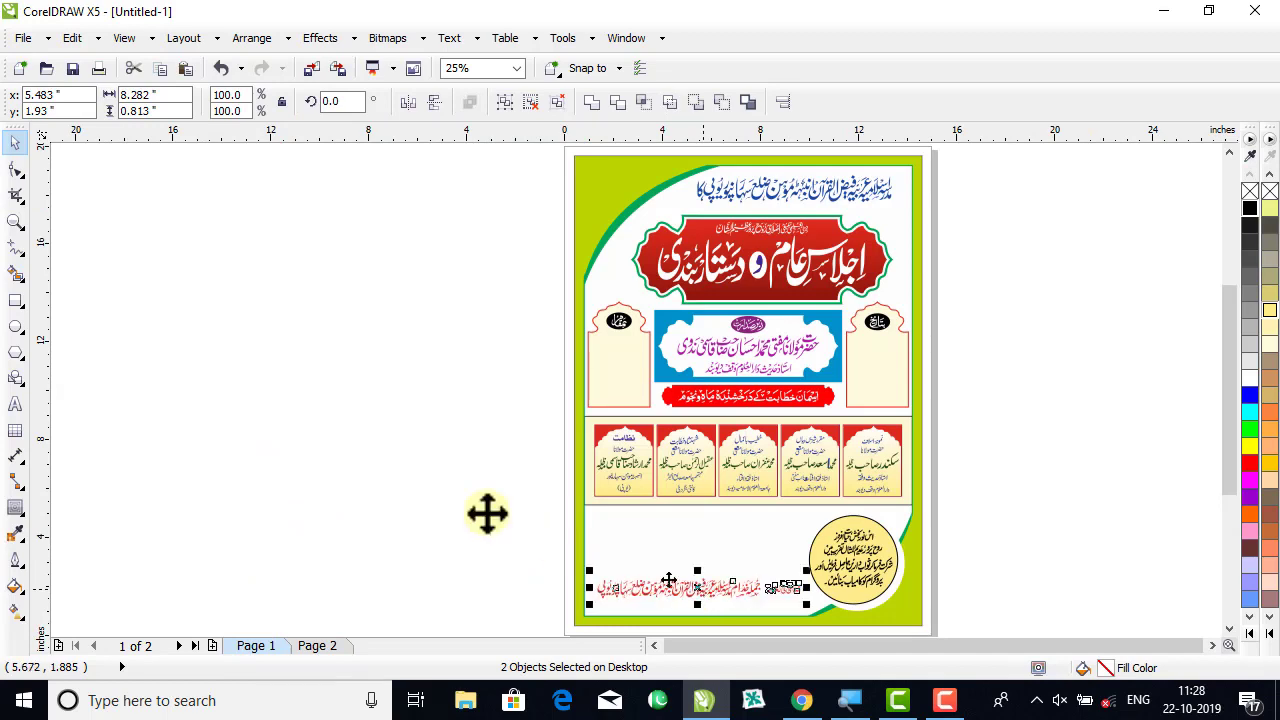
Move both parts of the red organisers' text to the empty area just below the poster page.
click(15, 221)
drag(434, 399, 931, 620)
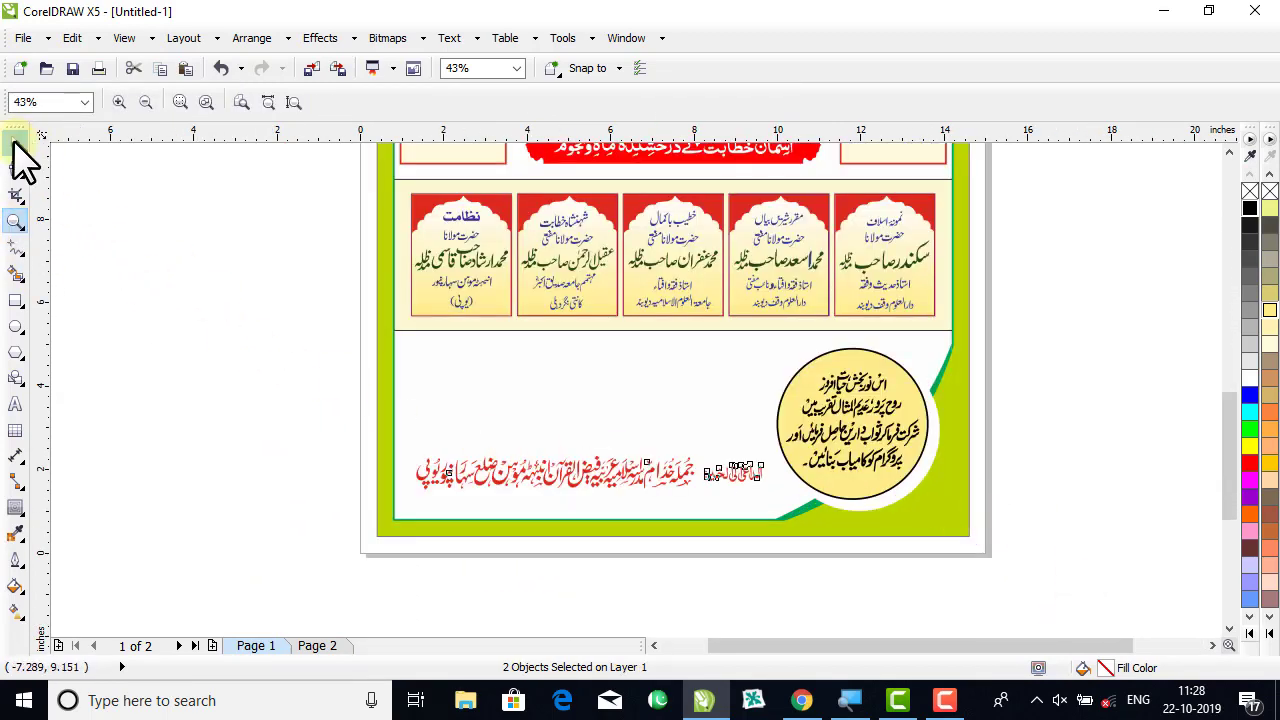
click(15, 143)
click(163, 312)
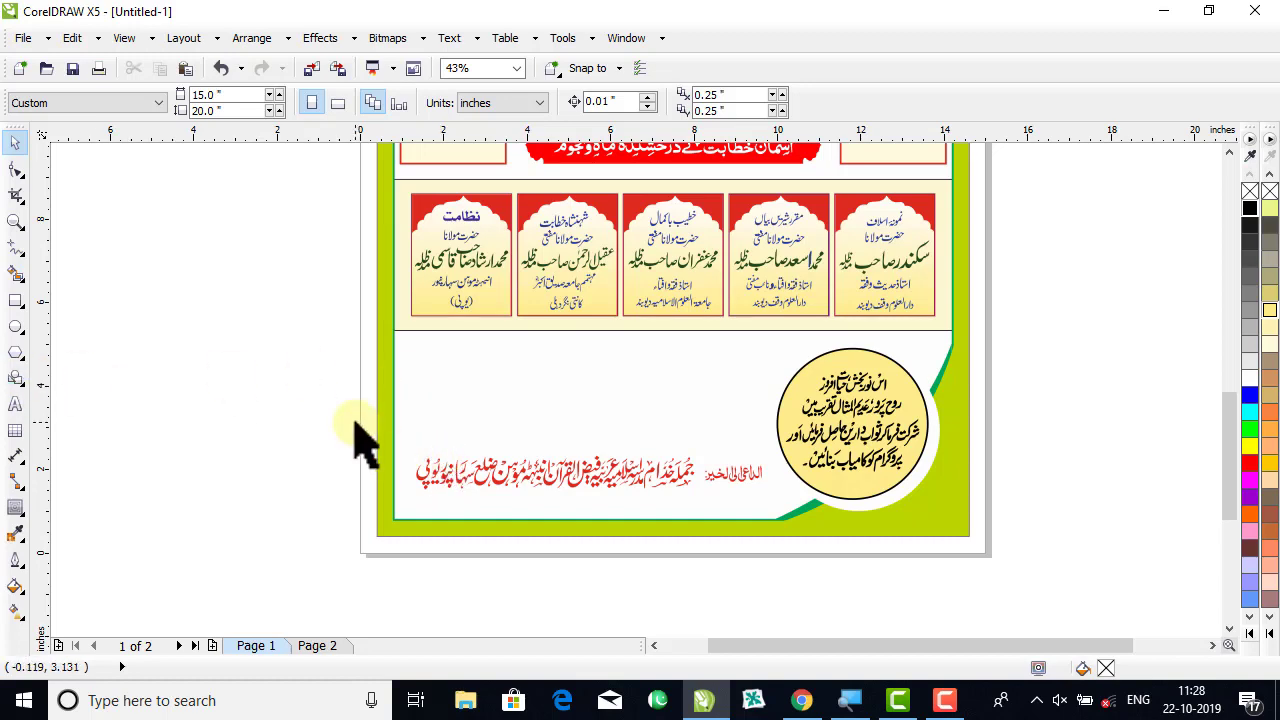
drag(360, 440, 800, 543)
drag(651, 472, 662, 592)
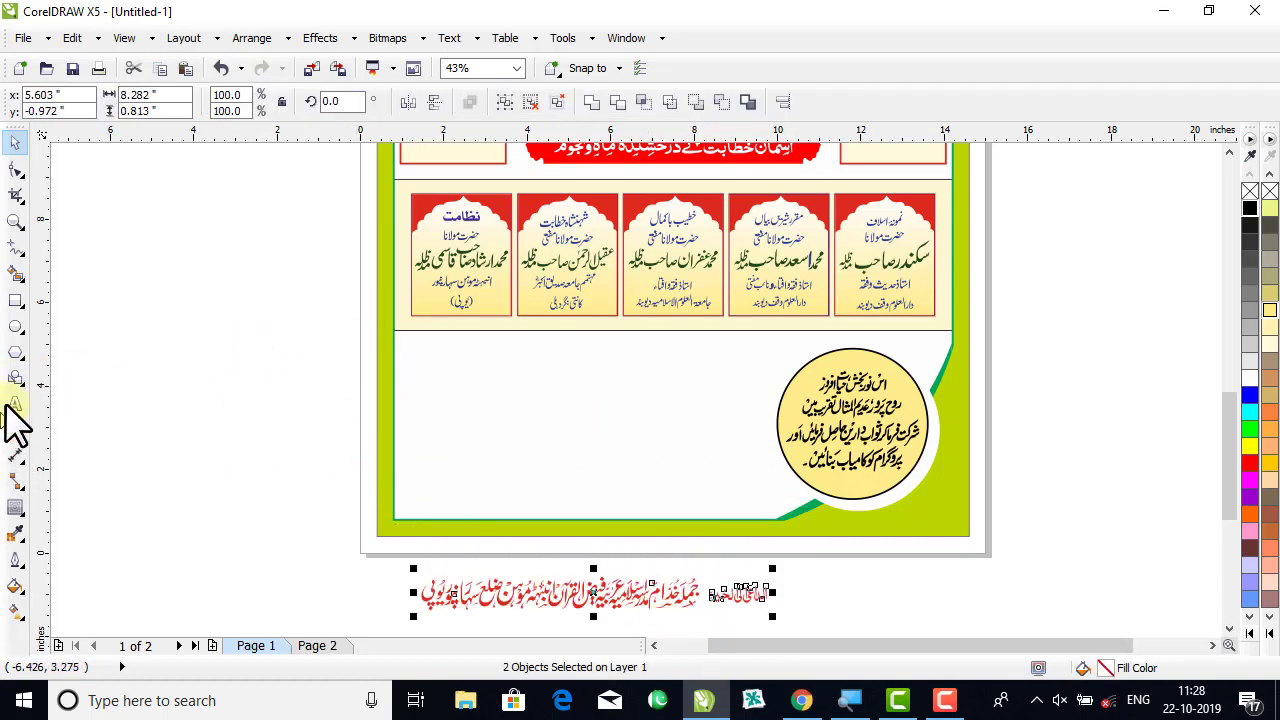
Turn on snapping to objects and draw a rectangle about 7.62 by 1.08 in from the inner frame's left edge, below the speaker cards.
click(588, 68)
click(606, 174)
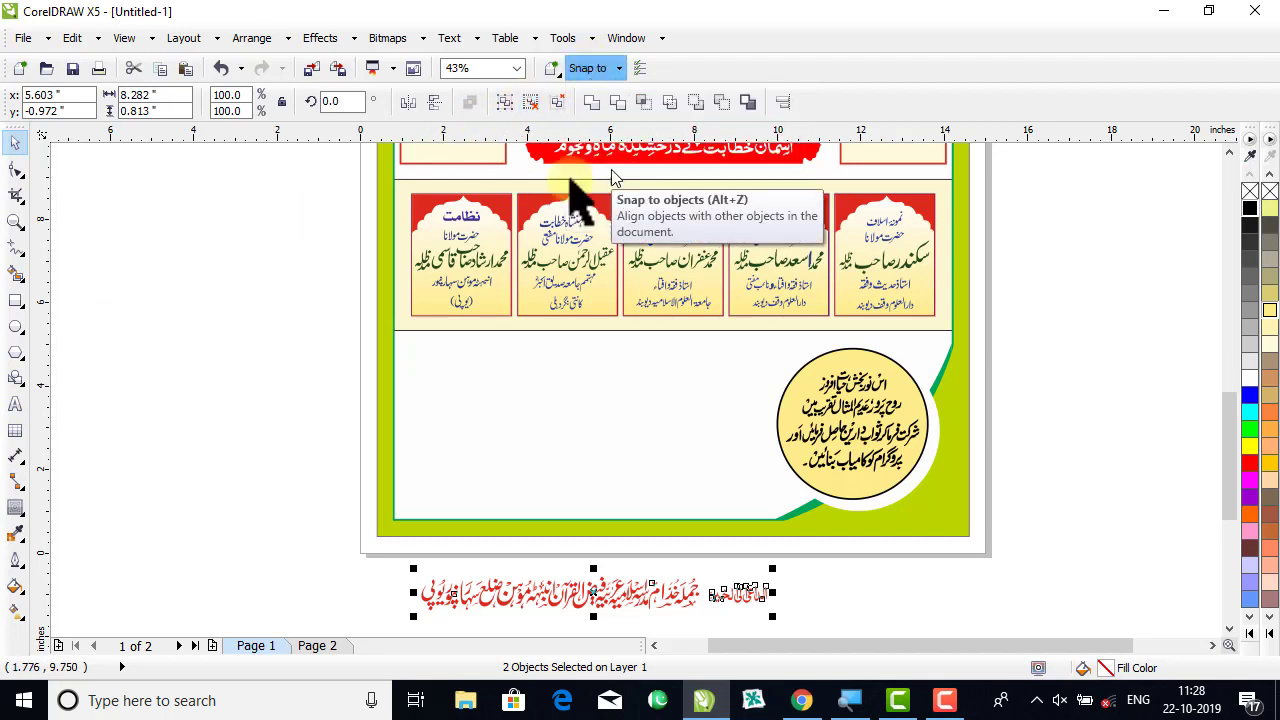
click(15, 302)
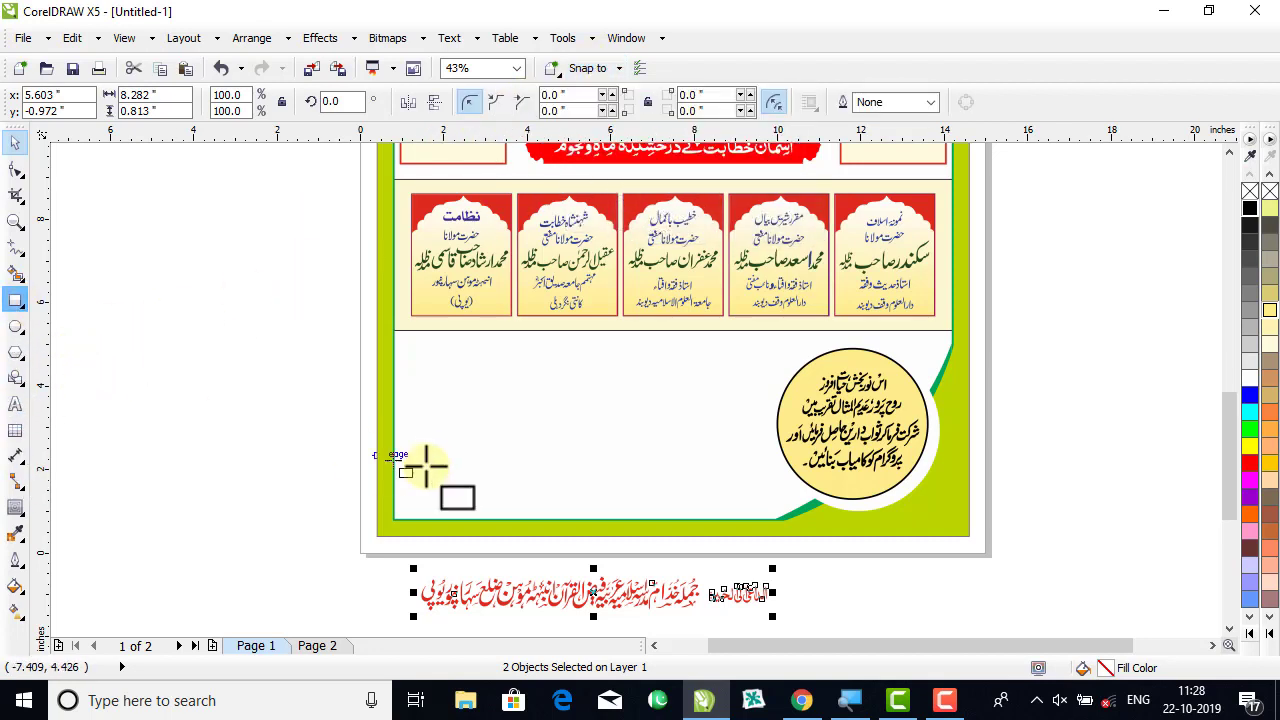
drag(394, 443, 711, 500)
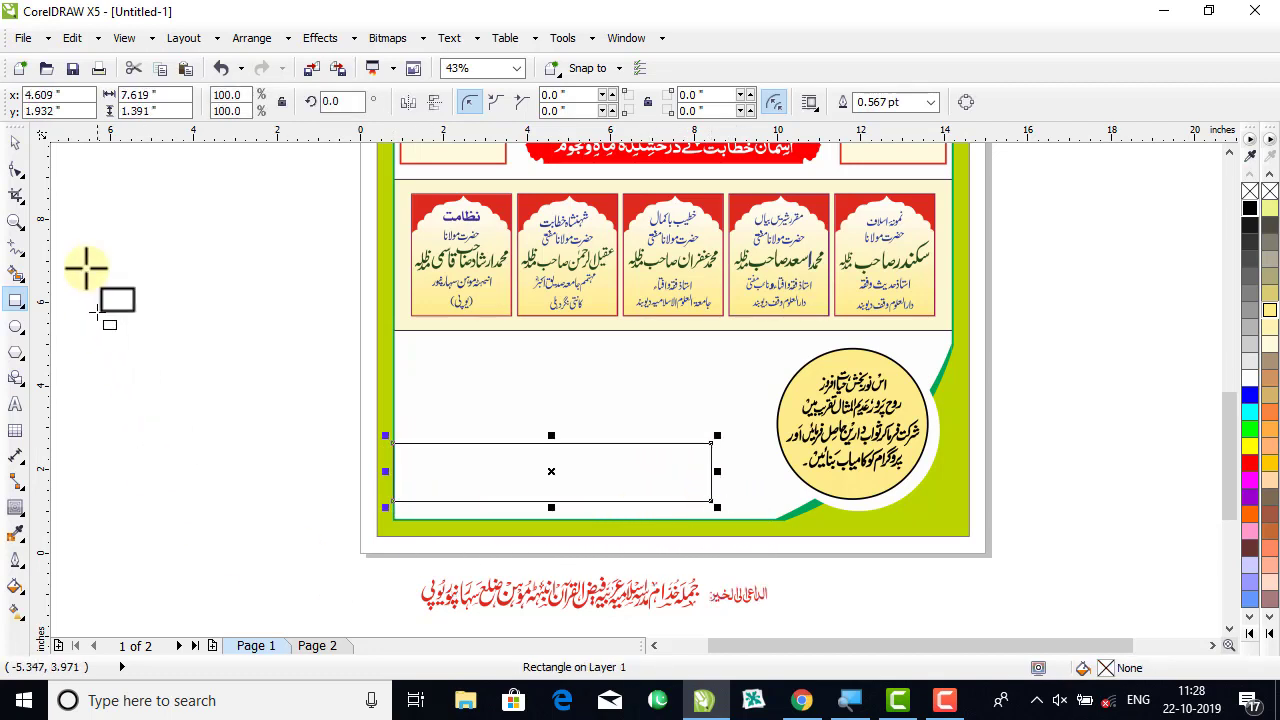
click(17, 142)
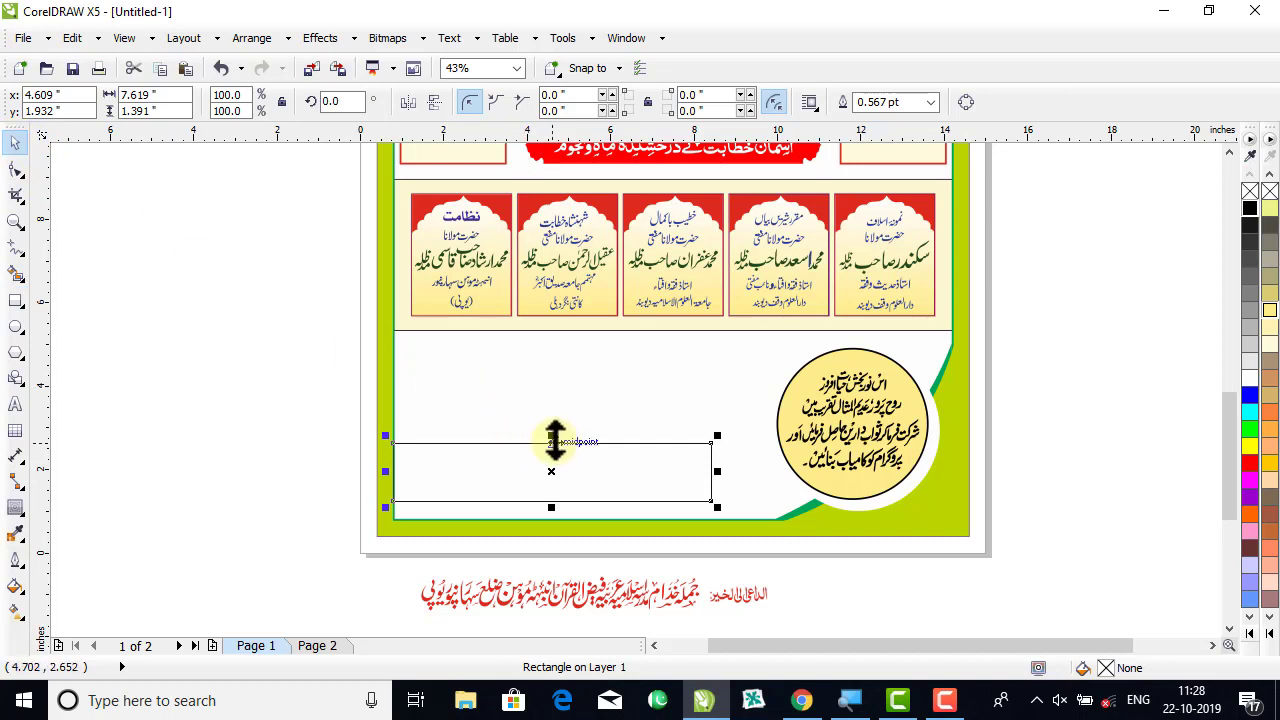
drag(554, 440, 551, 457)
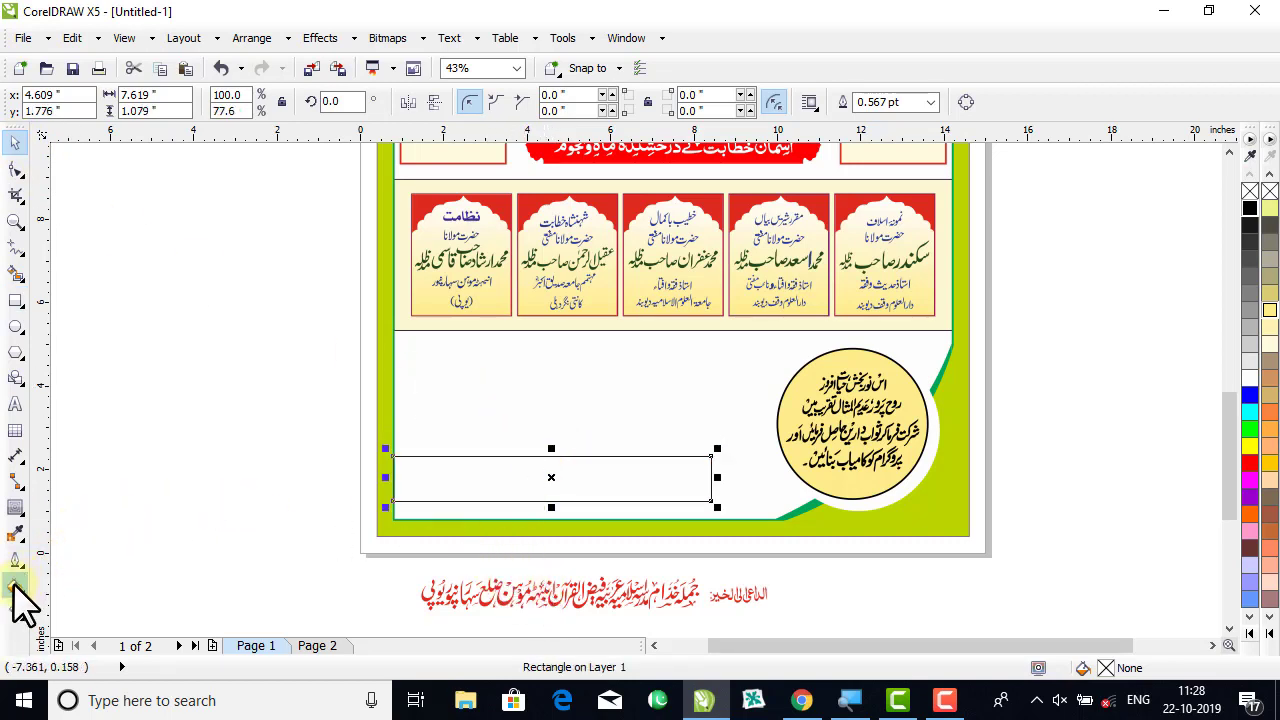
Fill the new rectangle with blue C95 M72 Y0 K0 and remove its outline.
click(1271, 632)
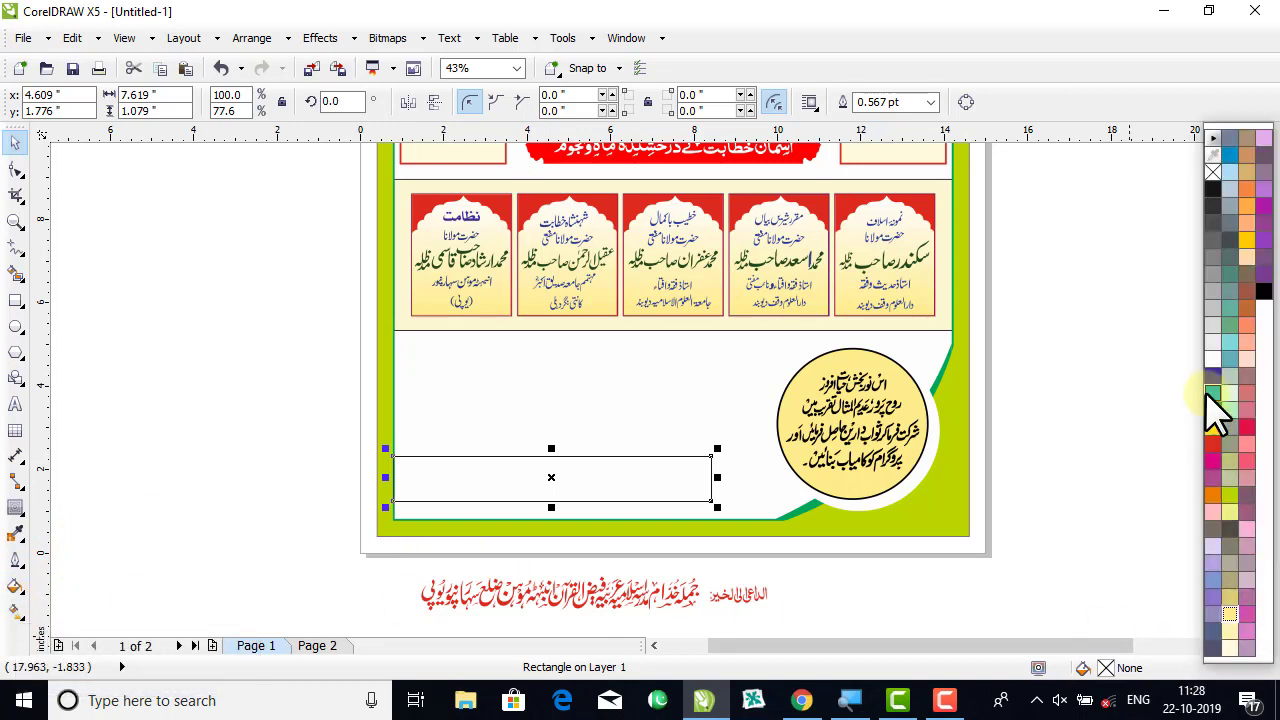
click(1210, 390)
click(1210, 390)
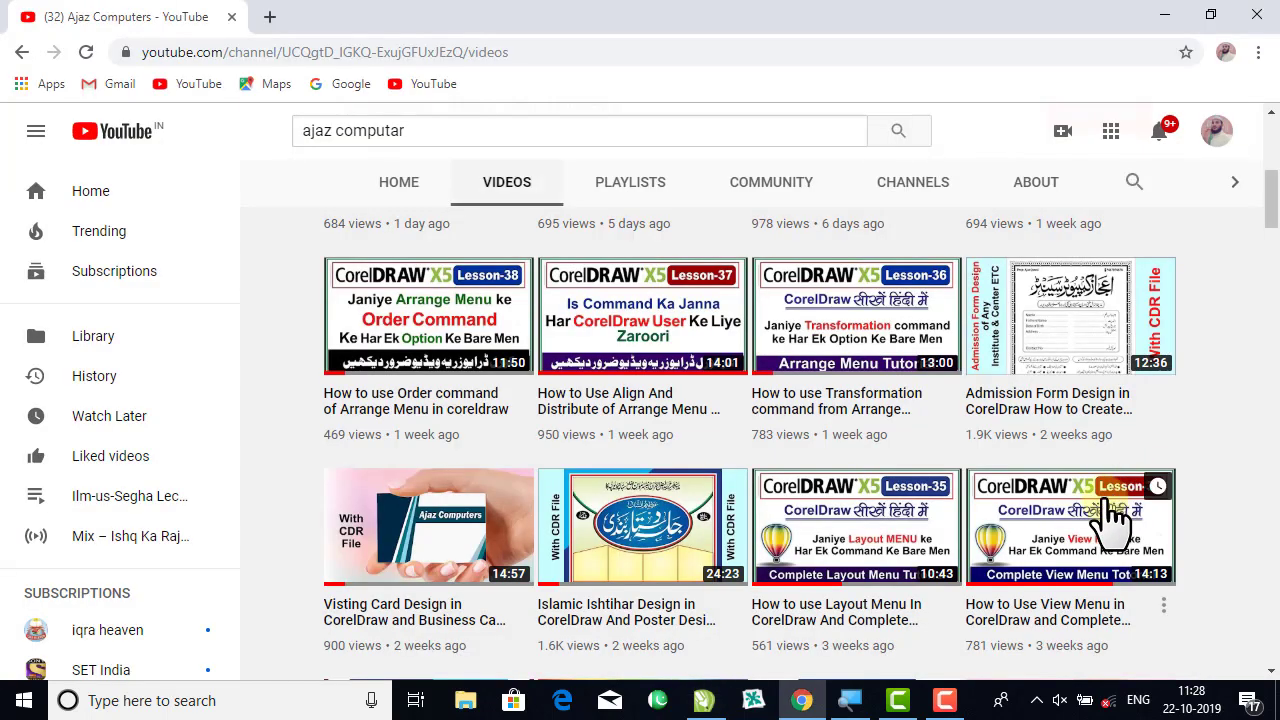
click(704, 700)
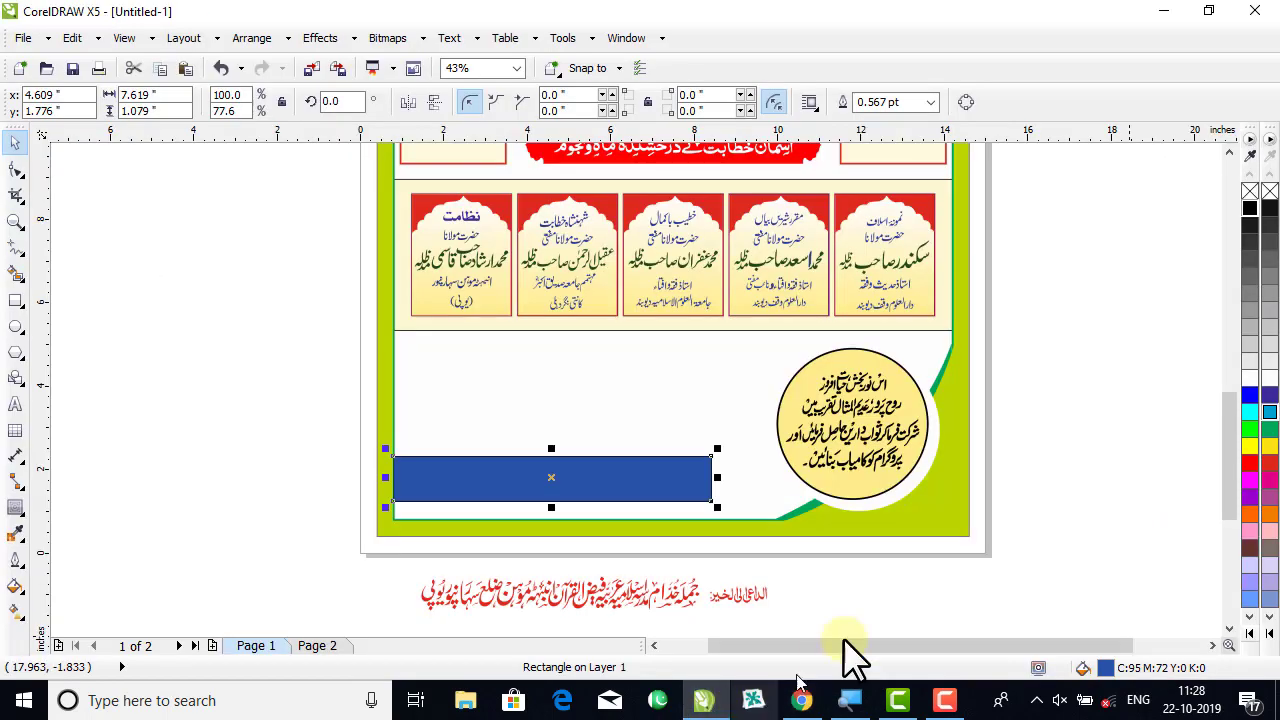
click(1265, 410)
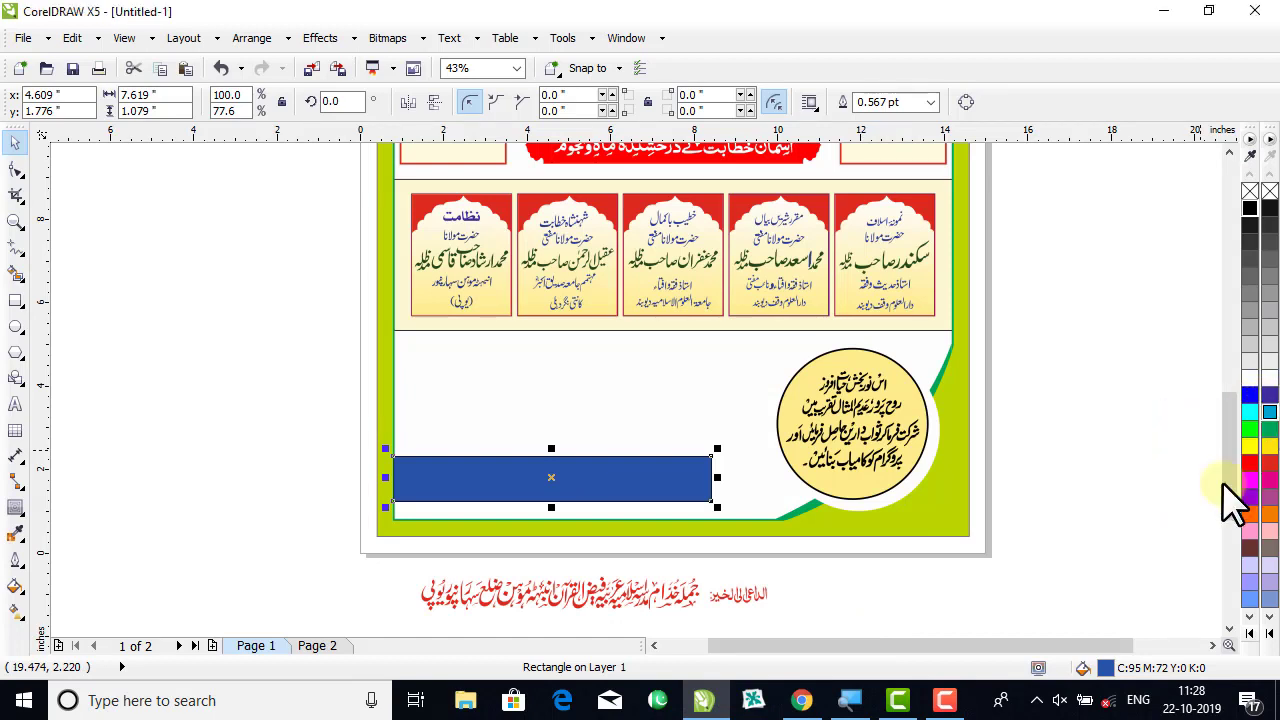
click(1090, 460)
click(645, 495)
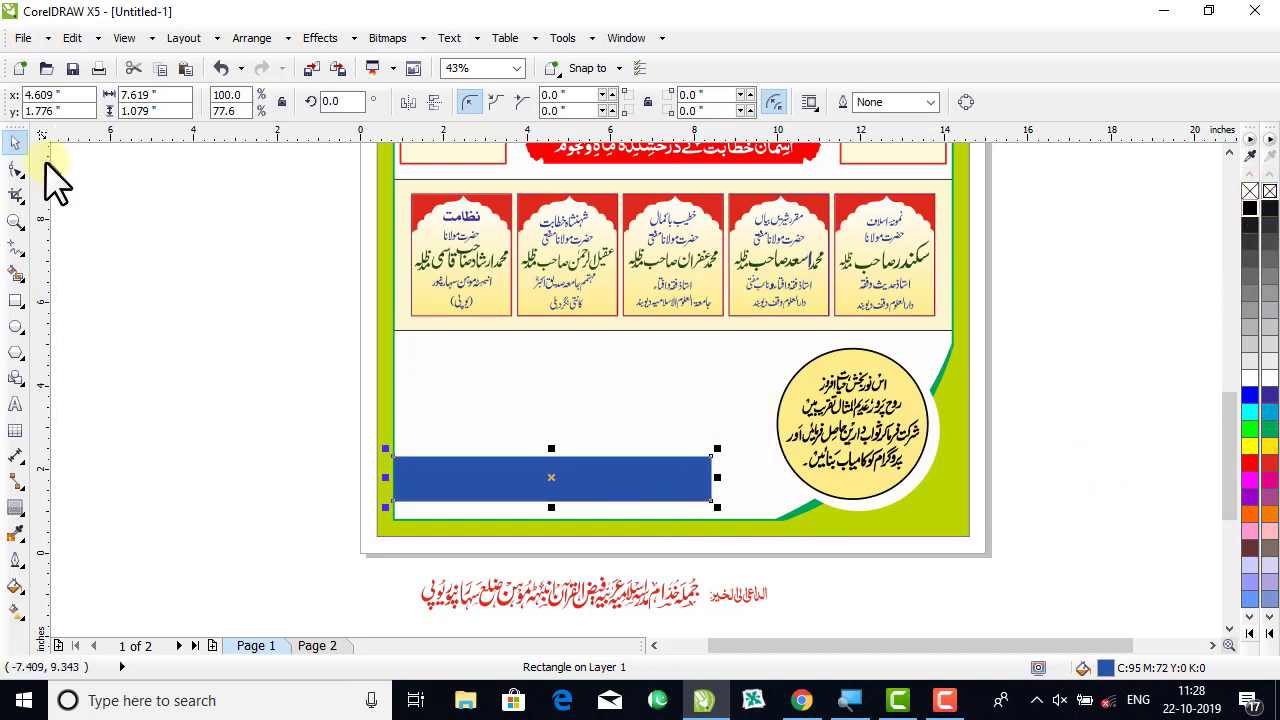
Round both corners at the right end of the blue bar to a full 0.54 in radius.
click(15, 168)
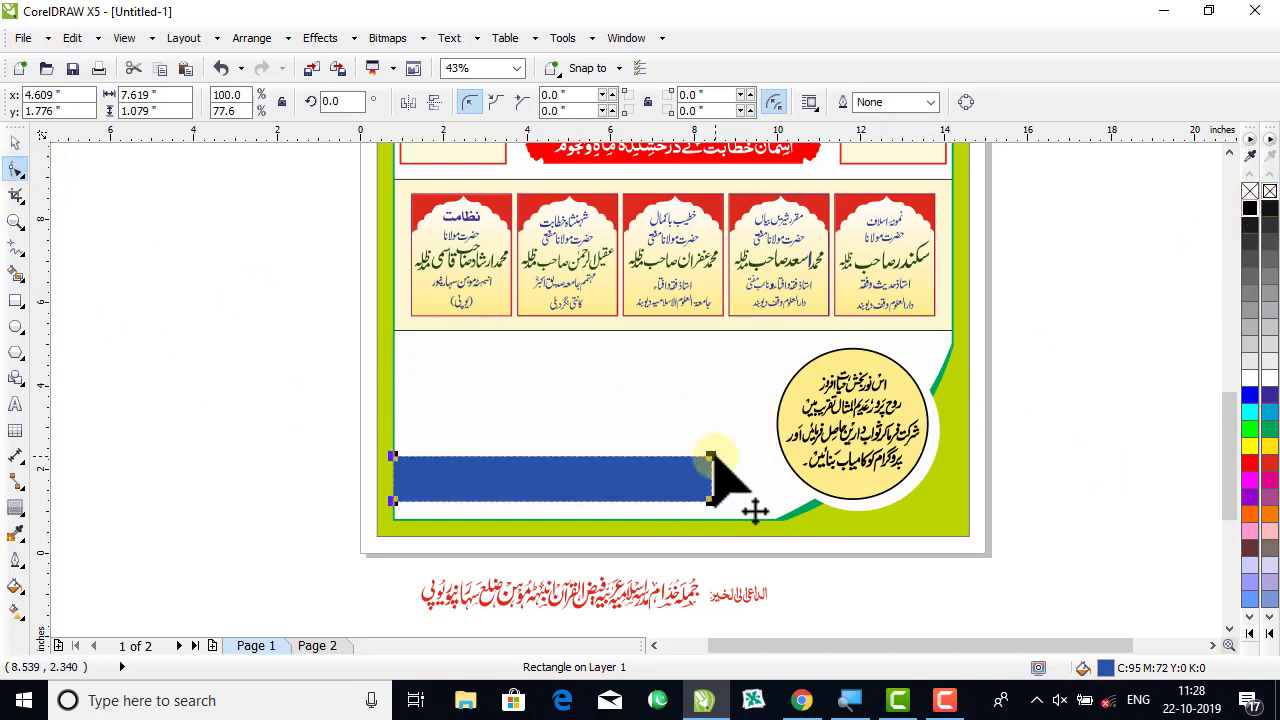
drag(710, 458, 640, 495)
click(15, 142)
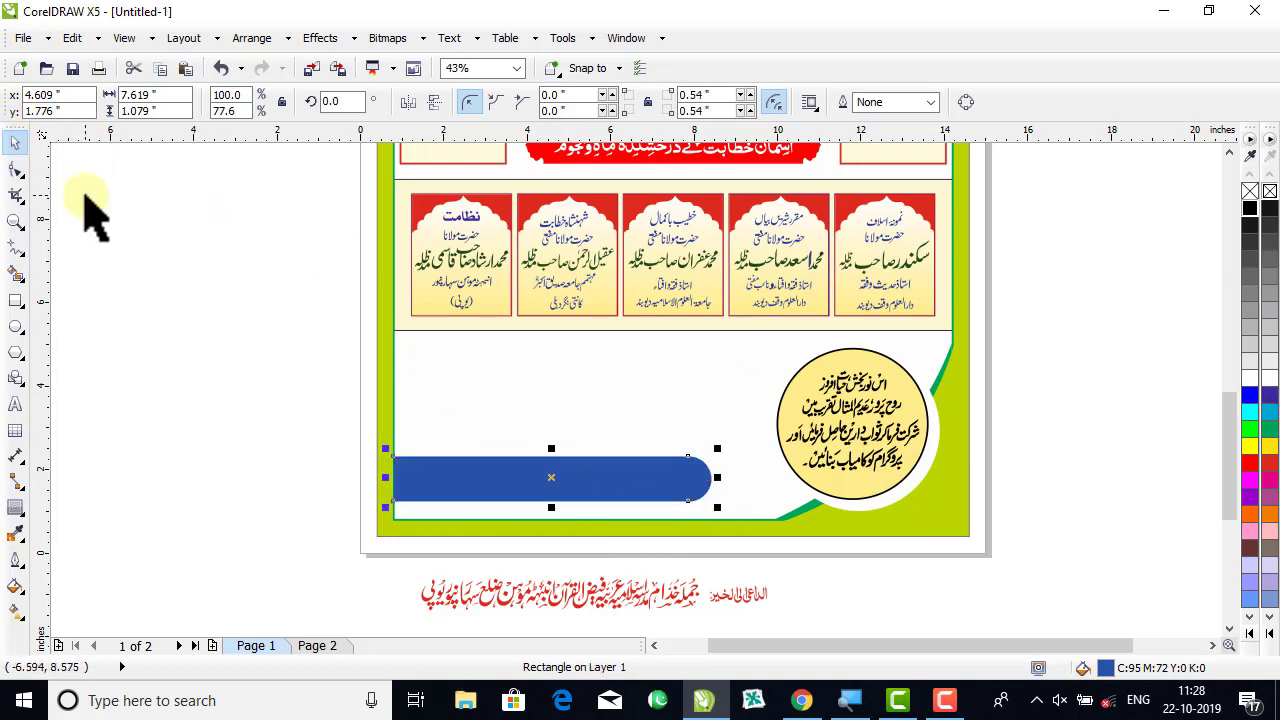
click(86, 214)
Centre the longer organisers' text on the blue bar and fill it white.
click(586, 605)
shift+click(566, 480)
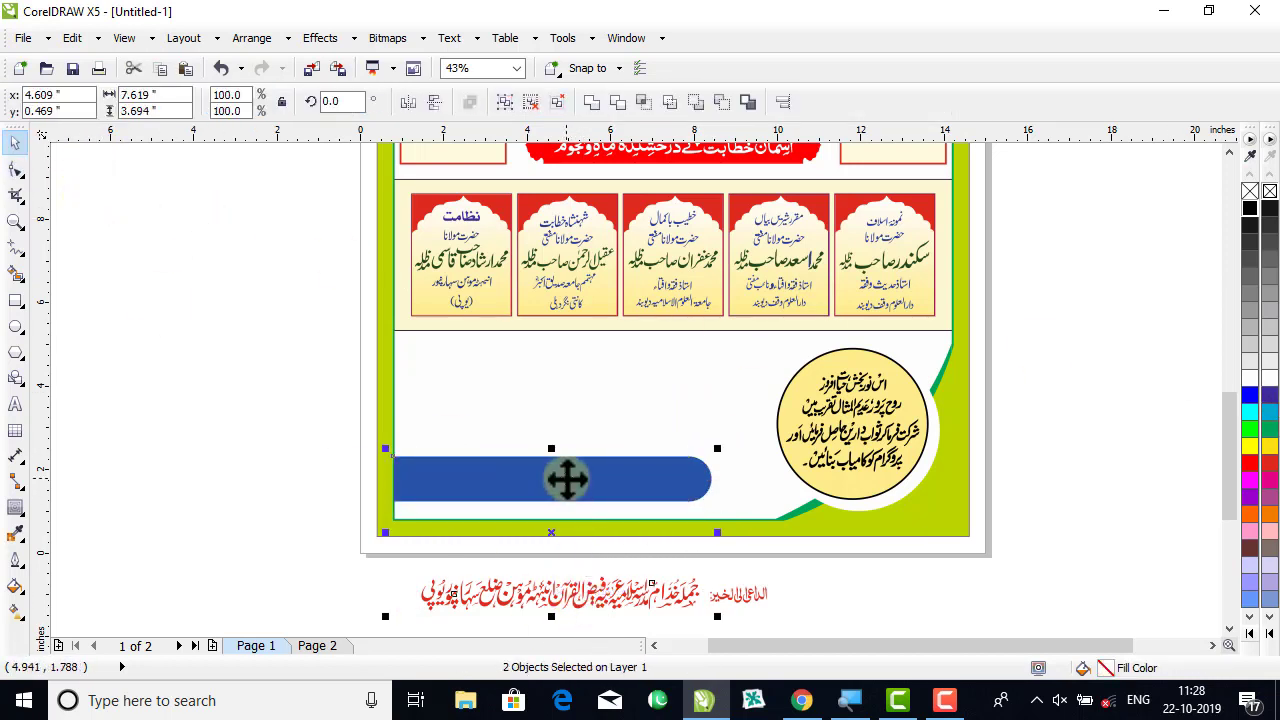
key(c)
key(e)
drag(237, 425, 700, 516)
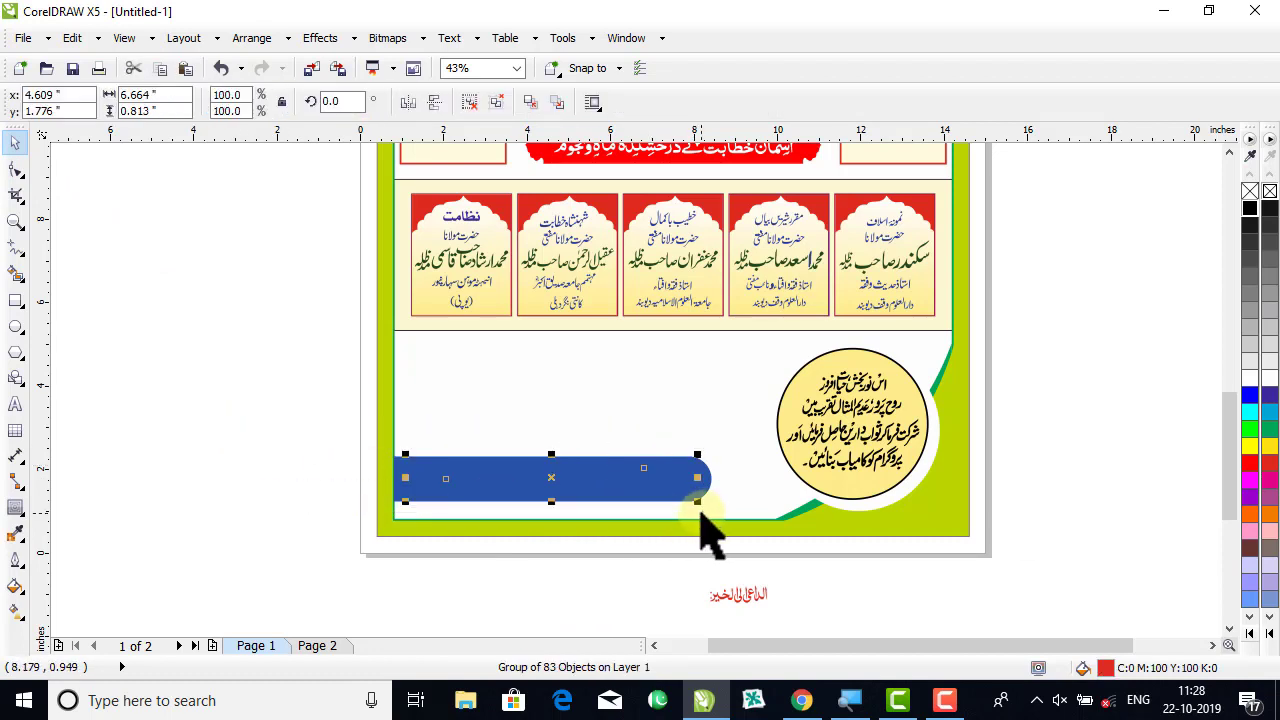
click(1269, 379)
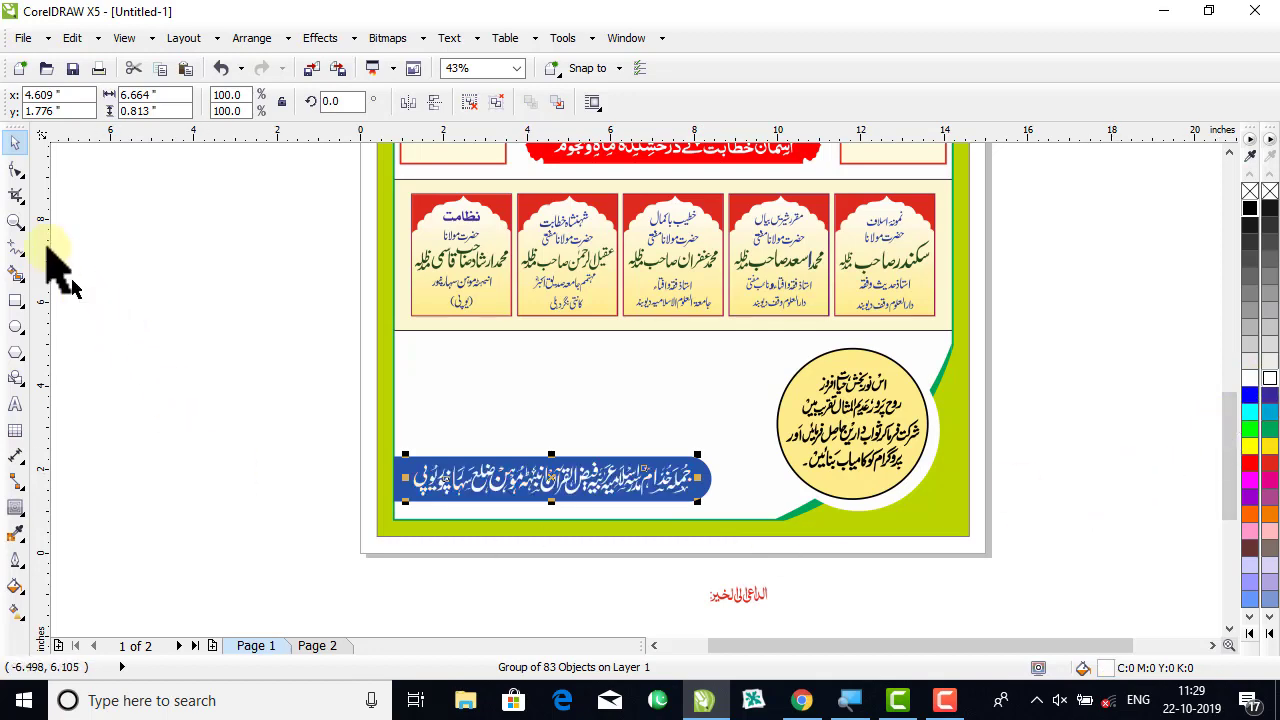
Shift the white organisers' text slightly left on the blue bar, to about x 4.49 in.
click(15, 220)
drag(305, 389, 1017, 664)
drag(150, 240, 1155, 622)
click(14, 146)
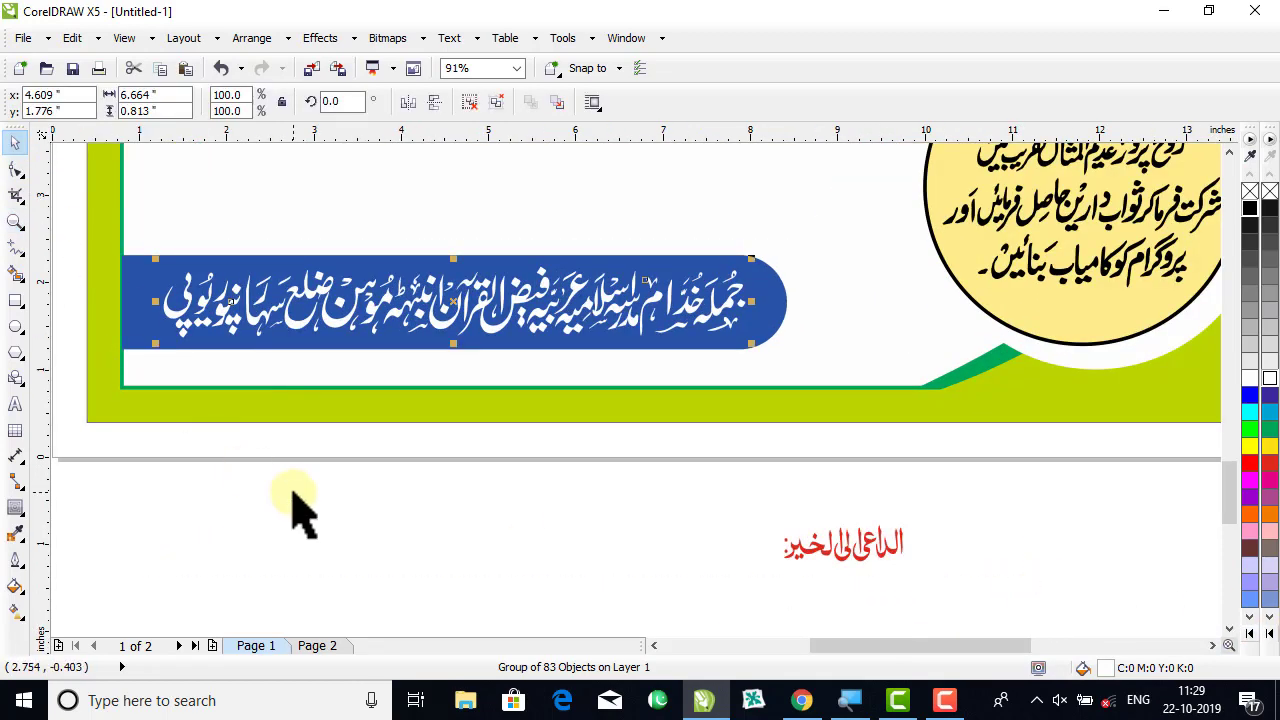
click(291, 489)
drag(489, 322, 478, 324)
Draw an ellipse about 1.43 by 0.80 in, vertically centred on the blue bar and overlapping its rounded end.
click(16, 326)
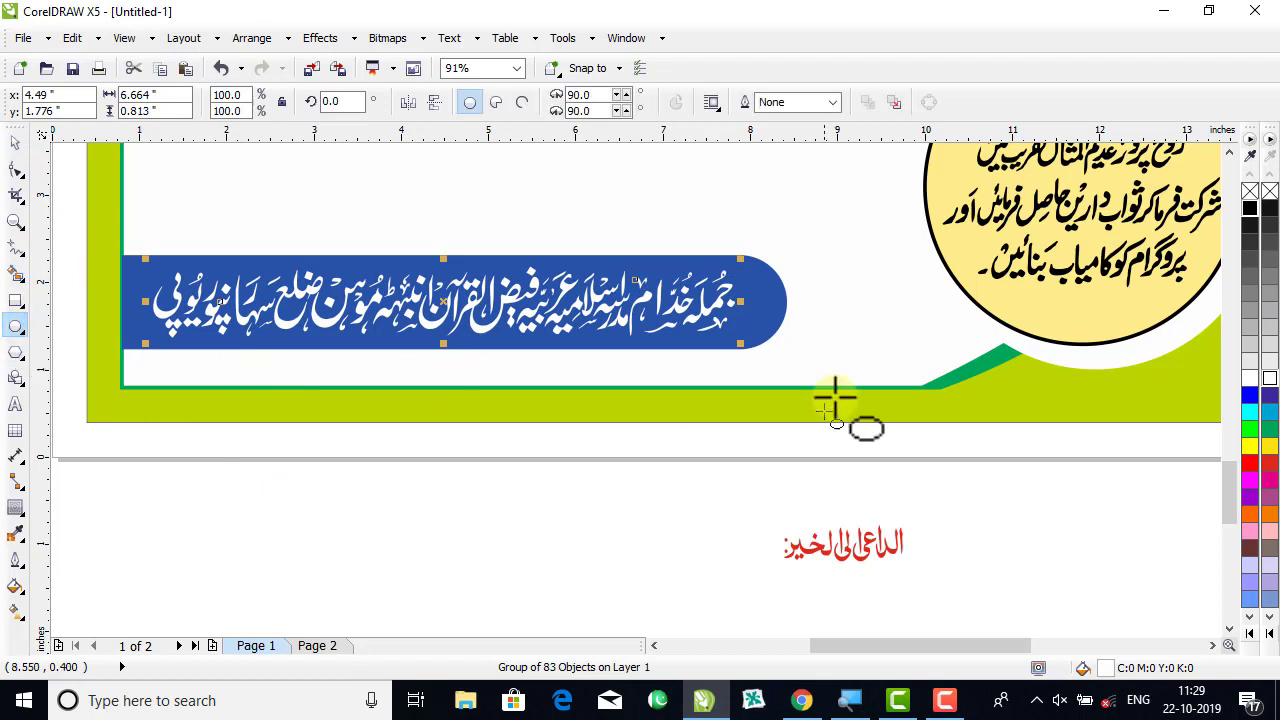
drag(772, 275, 897, 346)
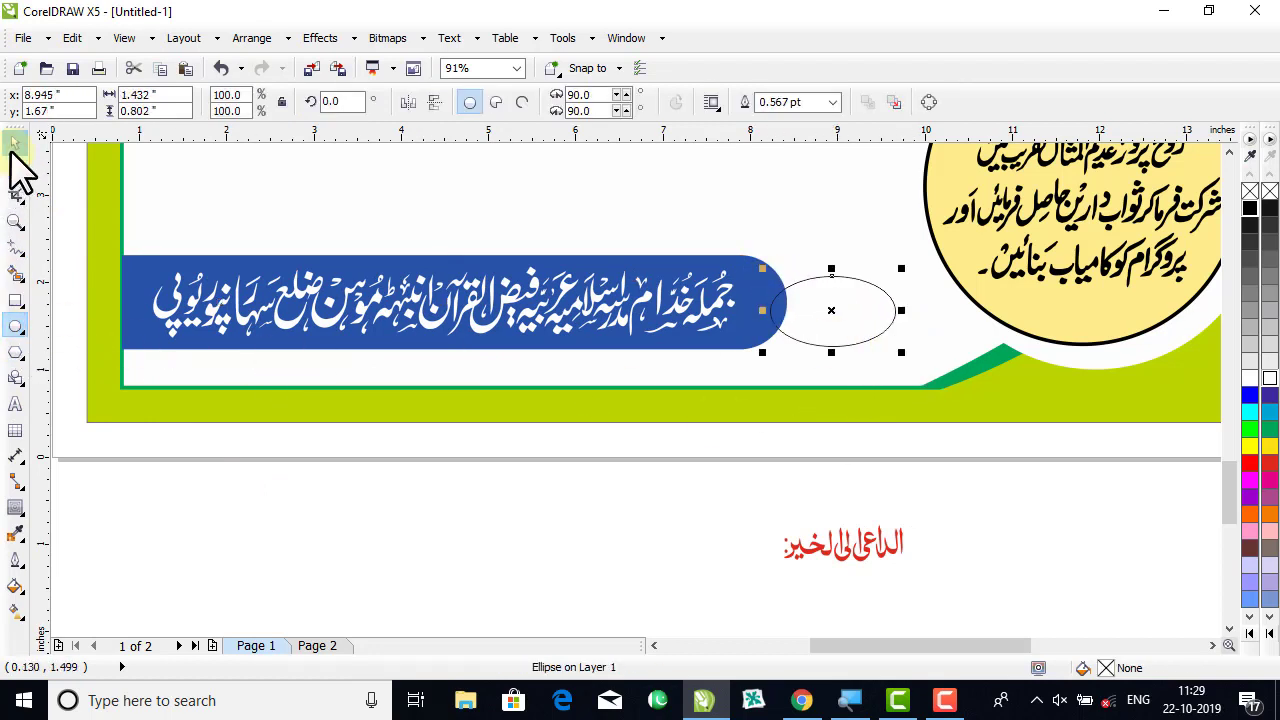
click(15, 145)
shift+click(150, 292)
key(e)
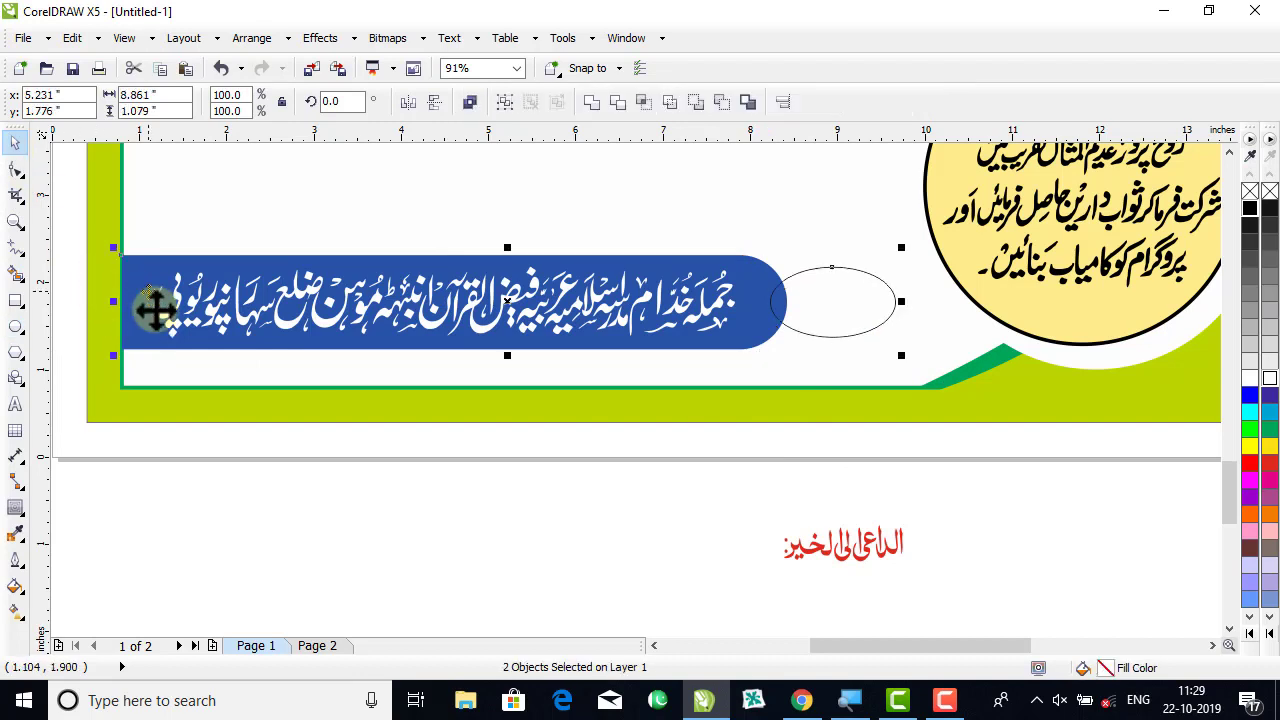
click(430, 565)
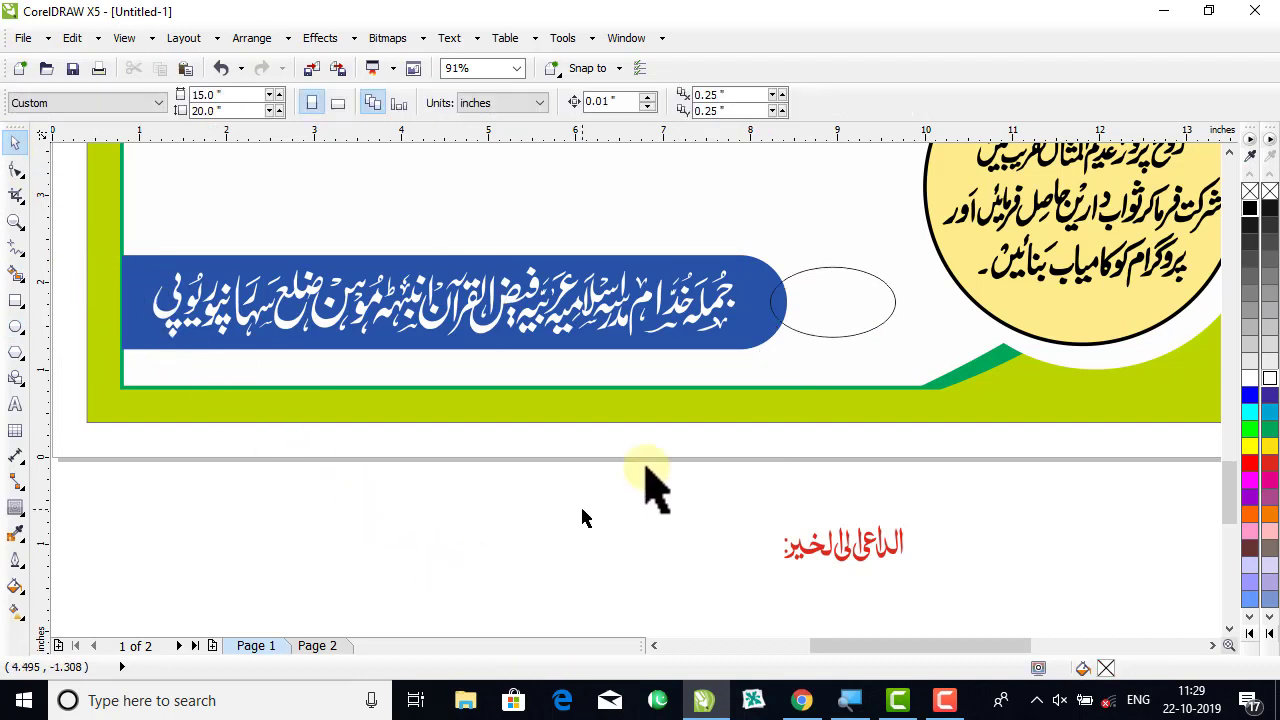
drag(836, 335, 821, 337)
Give the ellipse a white 2.0 pt outline and a red C0 M100 Y100 K0 fill.
click(815, 340)
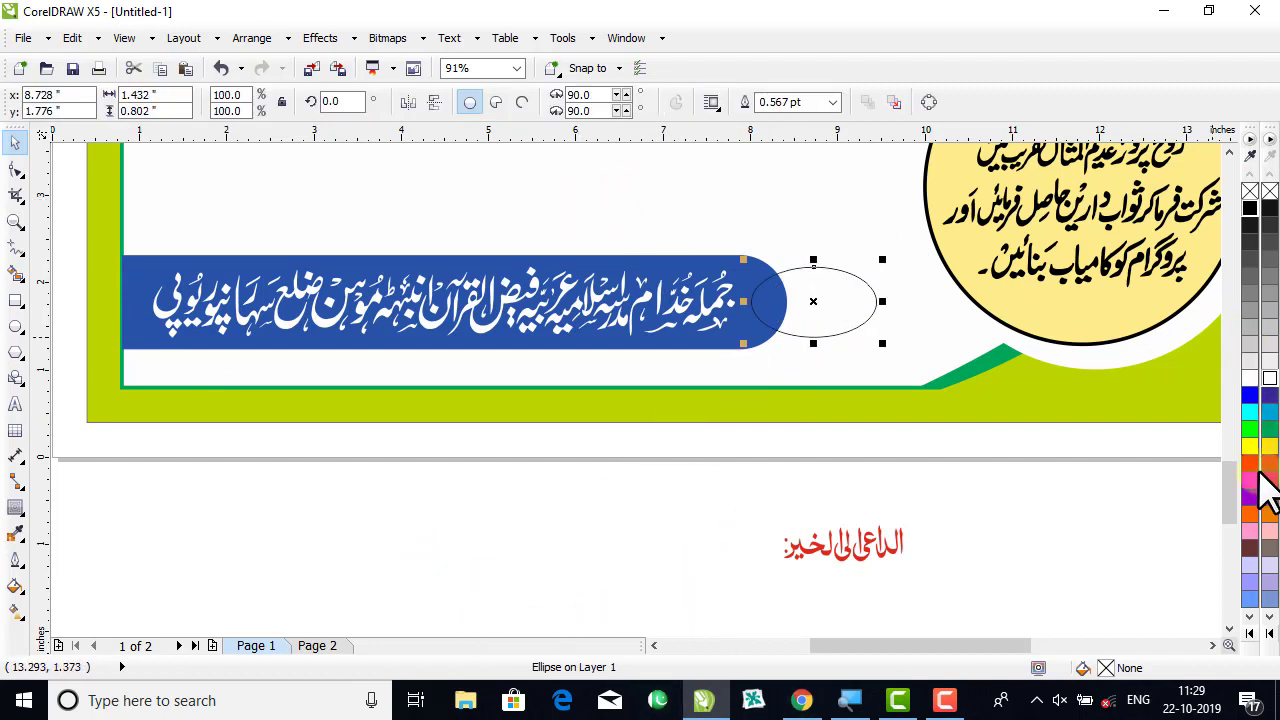
right_click(1250, 369)
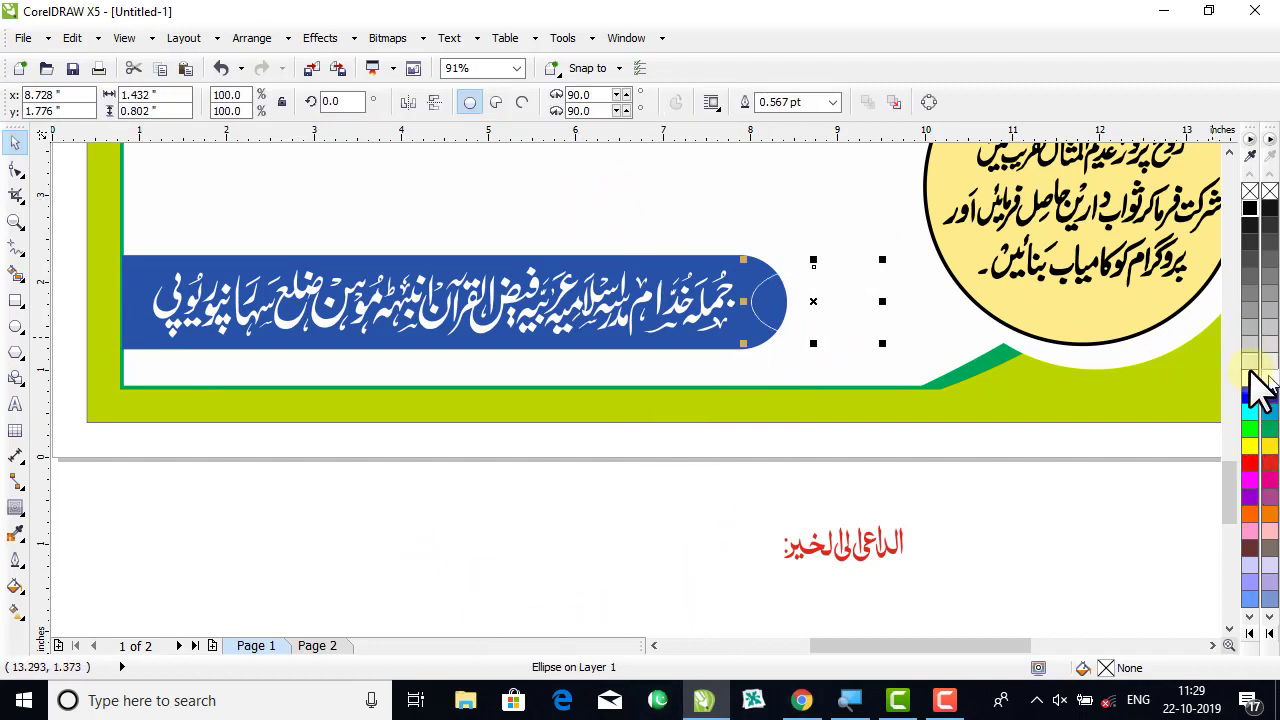
click(832, 102)
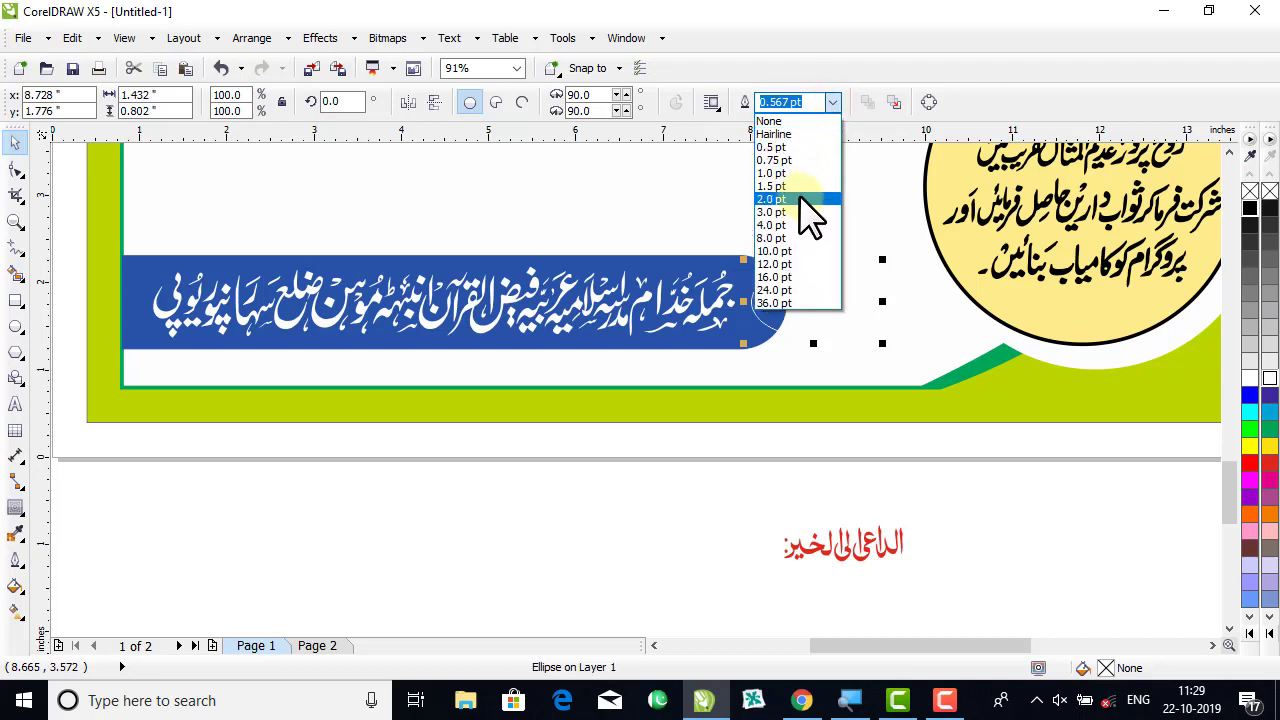
click(810, 200)
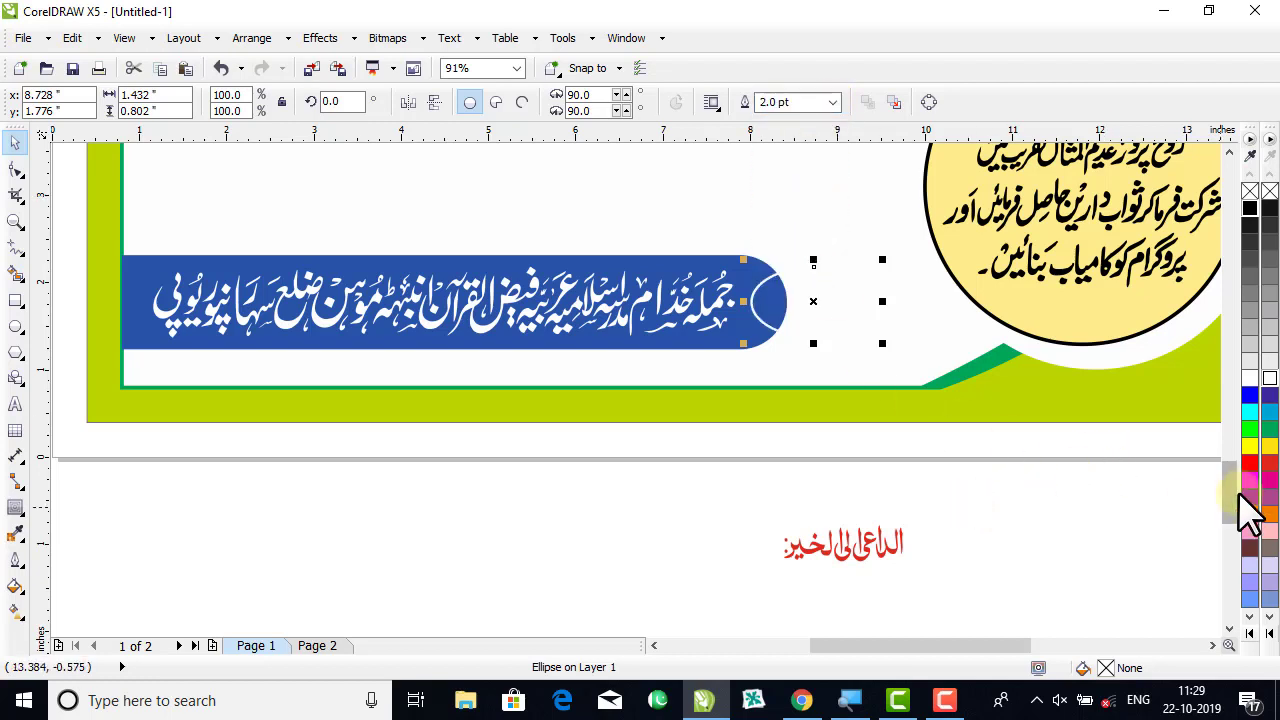
click(1271, 463)
click(1029, 529)
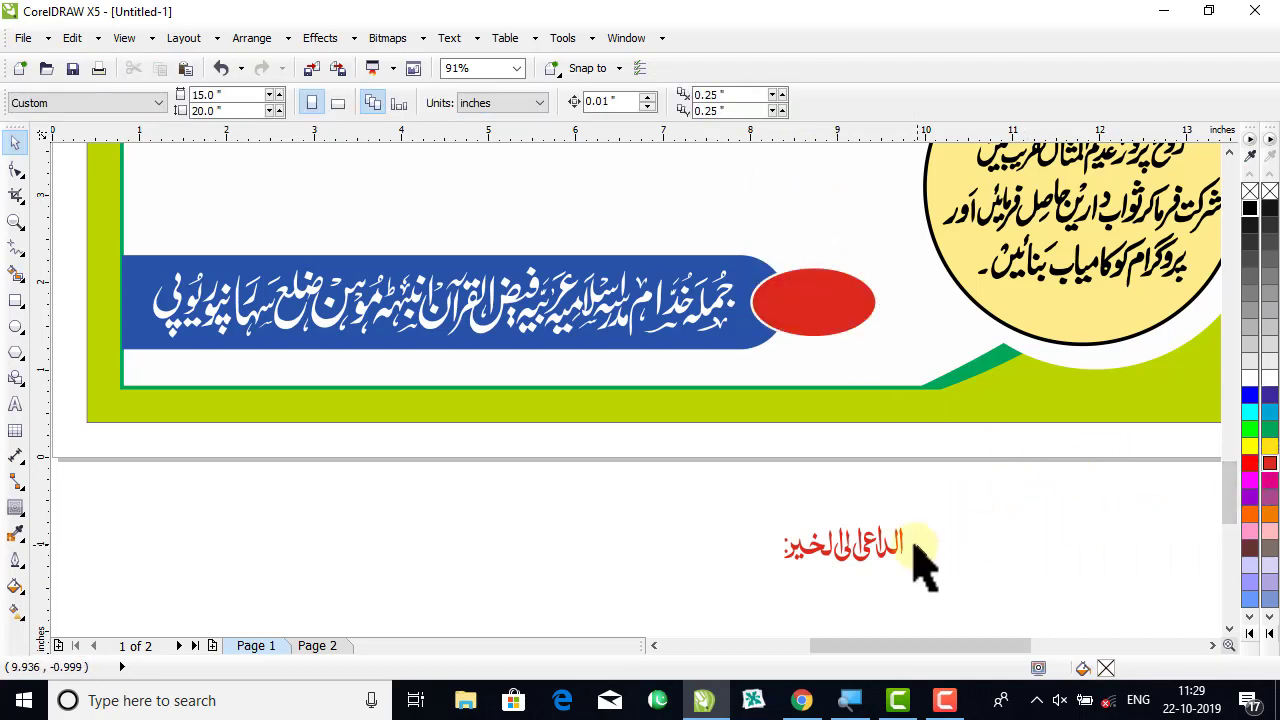
Fill the short organisers' heading white and centre it on the red ellipse.
click(896, 556)
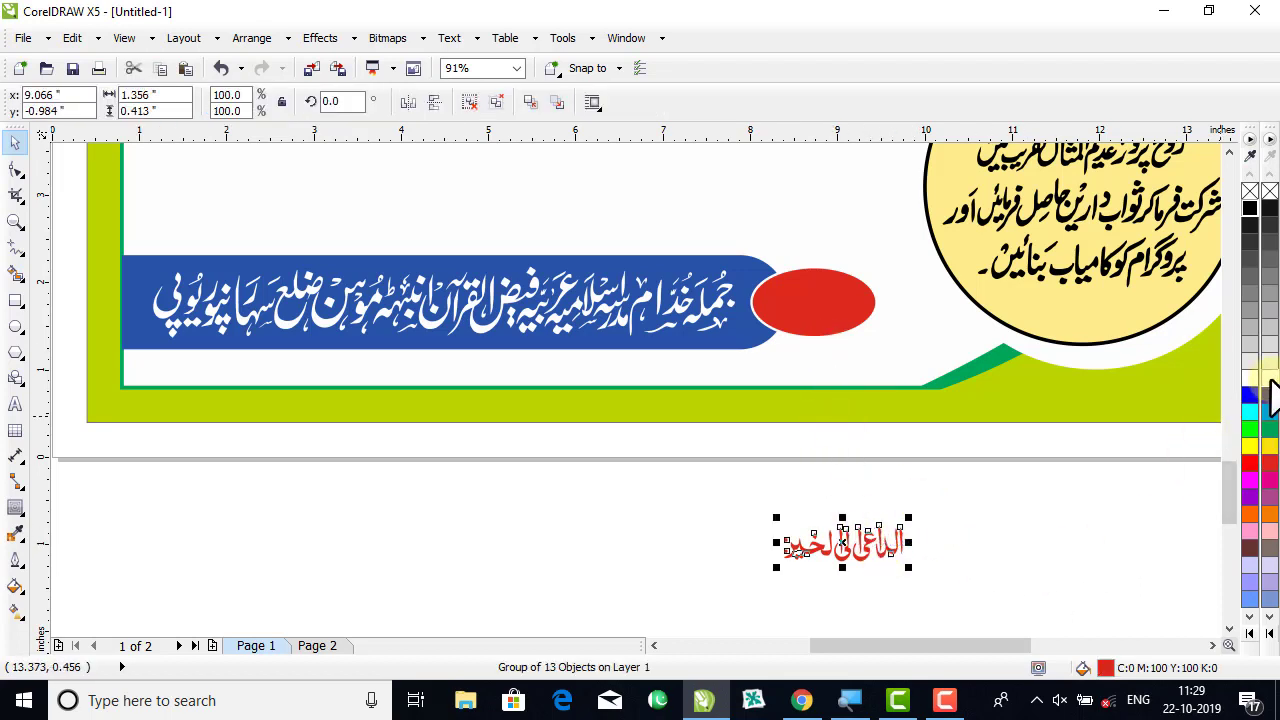
click(1269, 381)
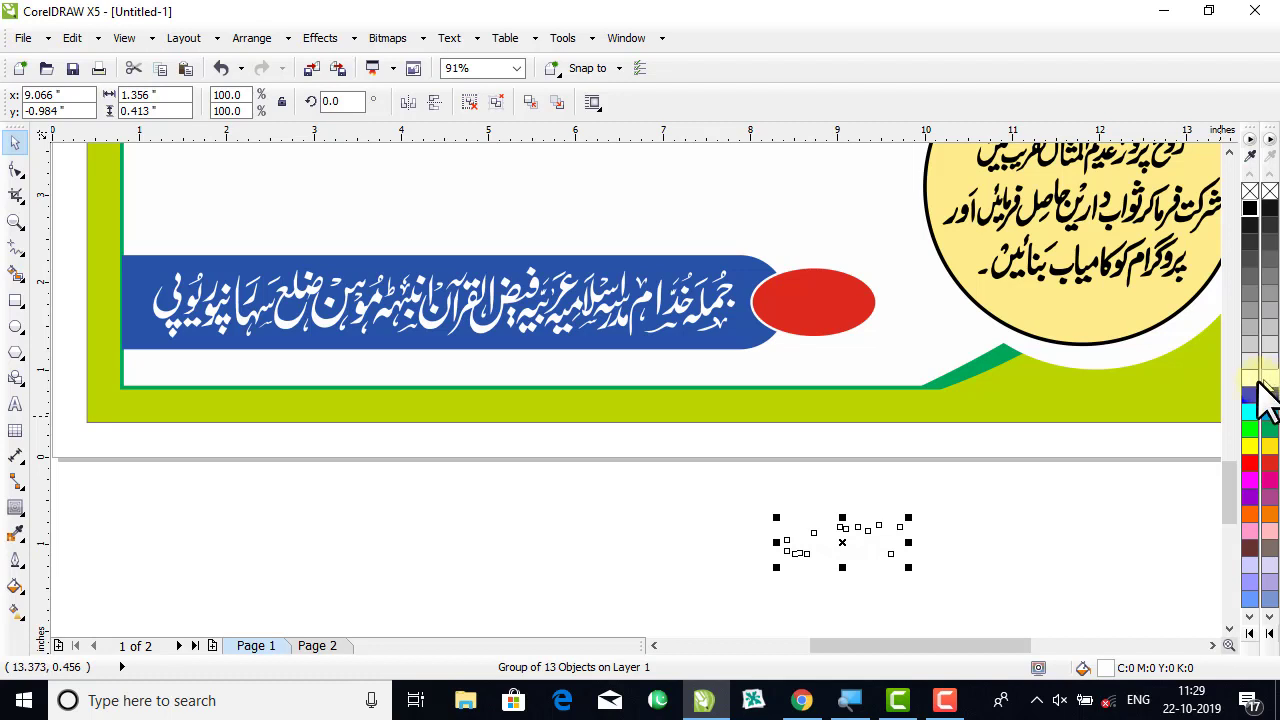
shift+click(834, 313)
key(e)
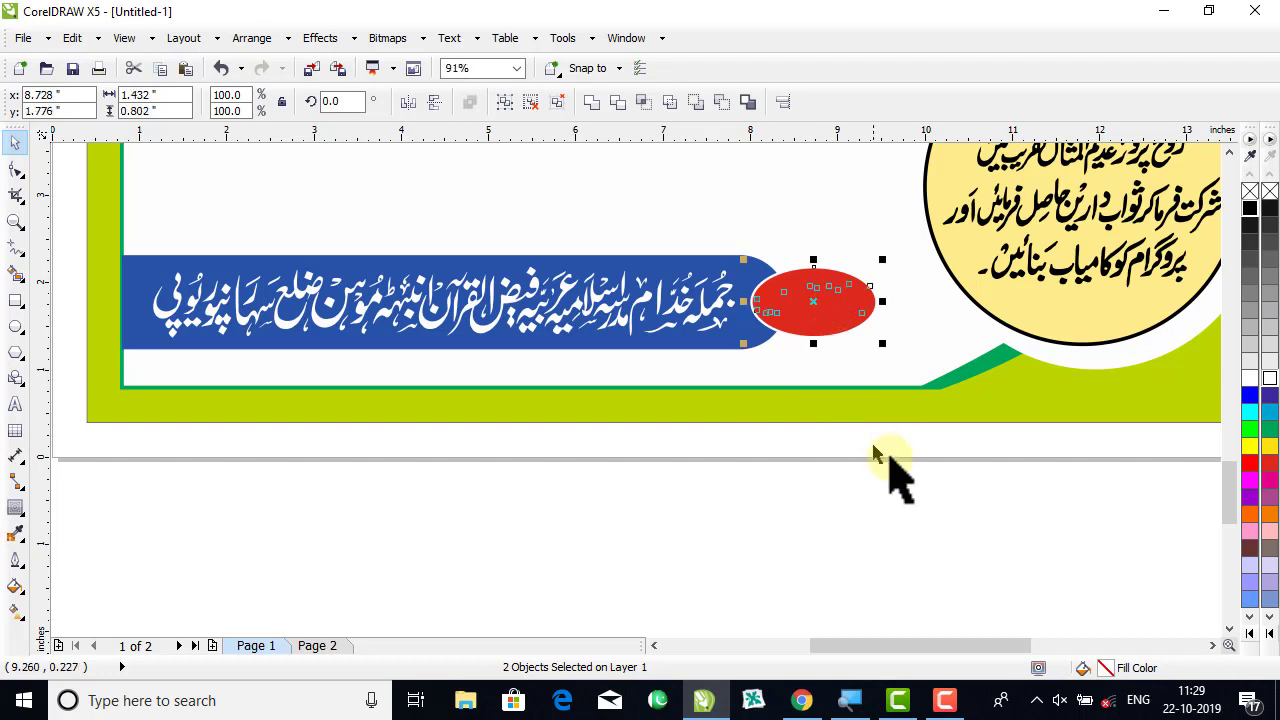
key(ctrl+z)
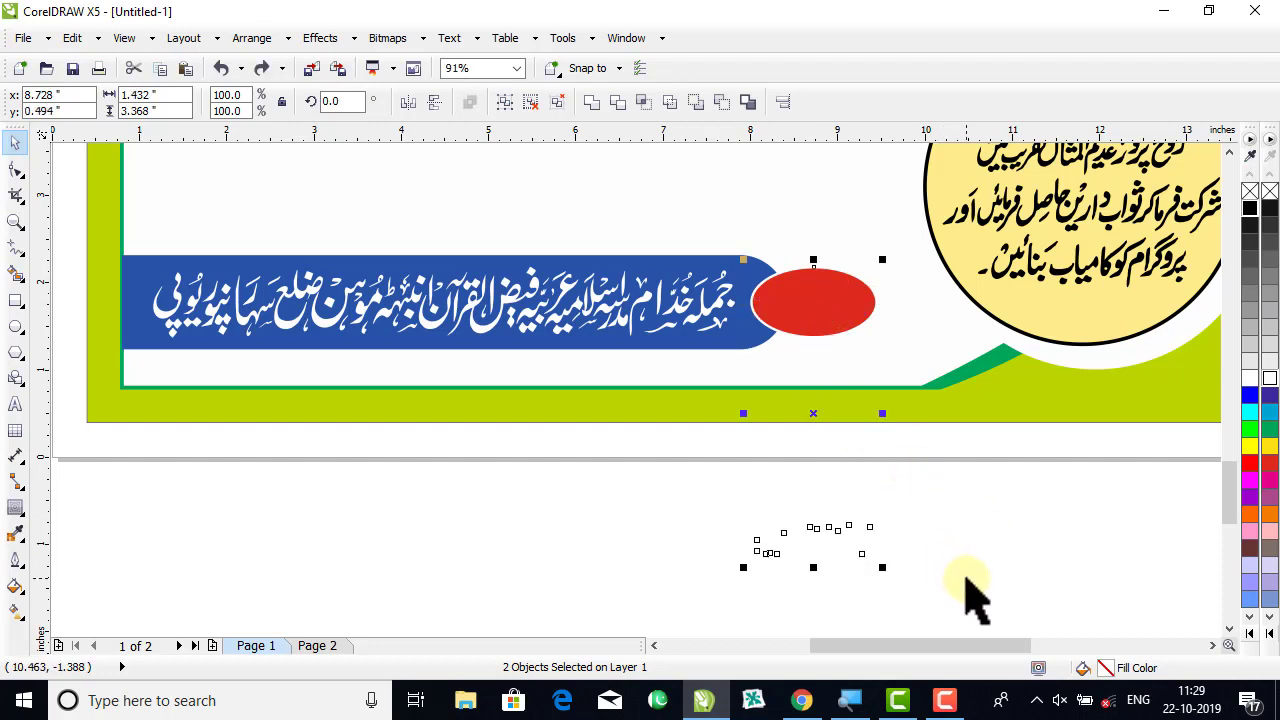
click(857, 571)
click(851, 543)
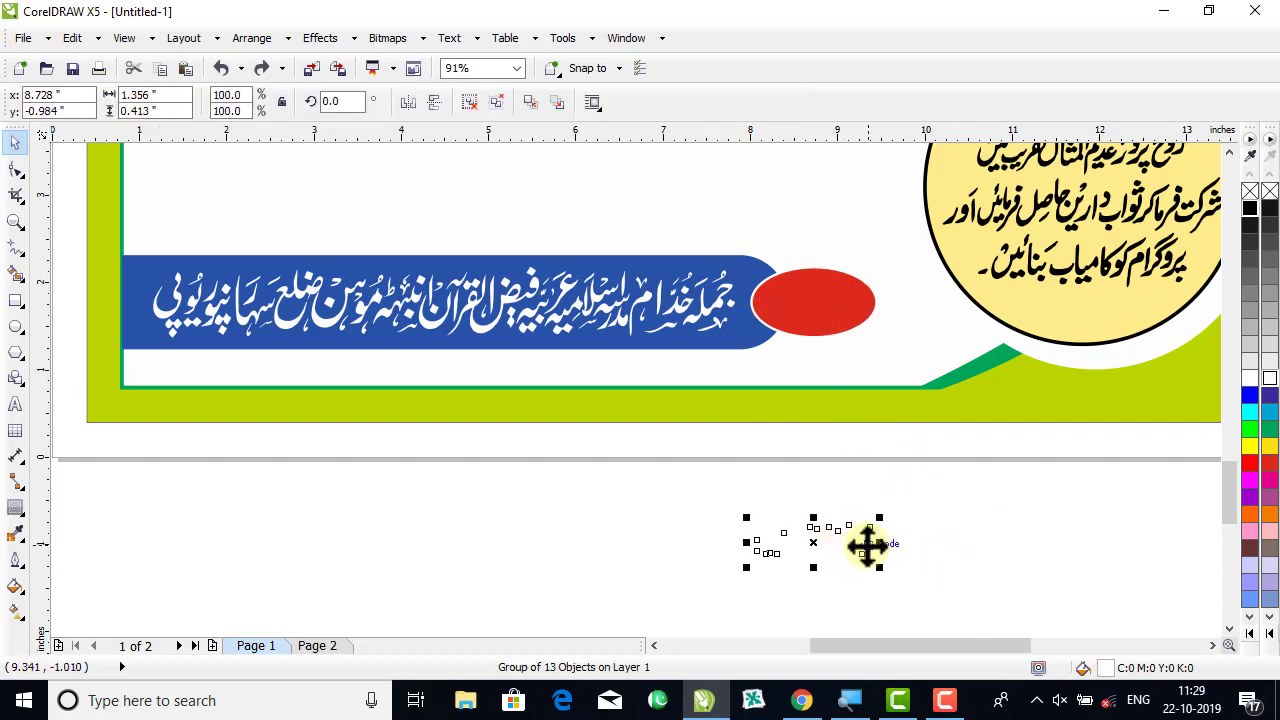
shift+click(829, 297)
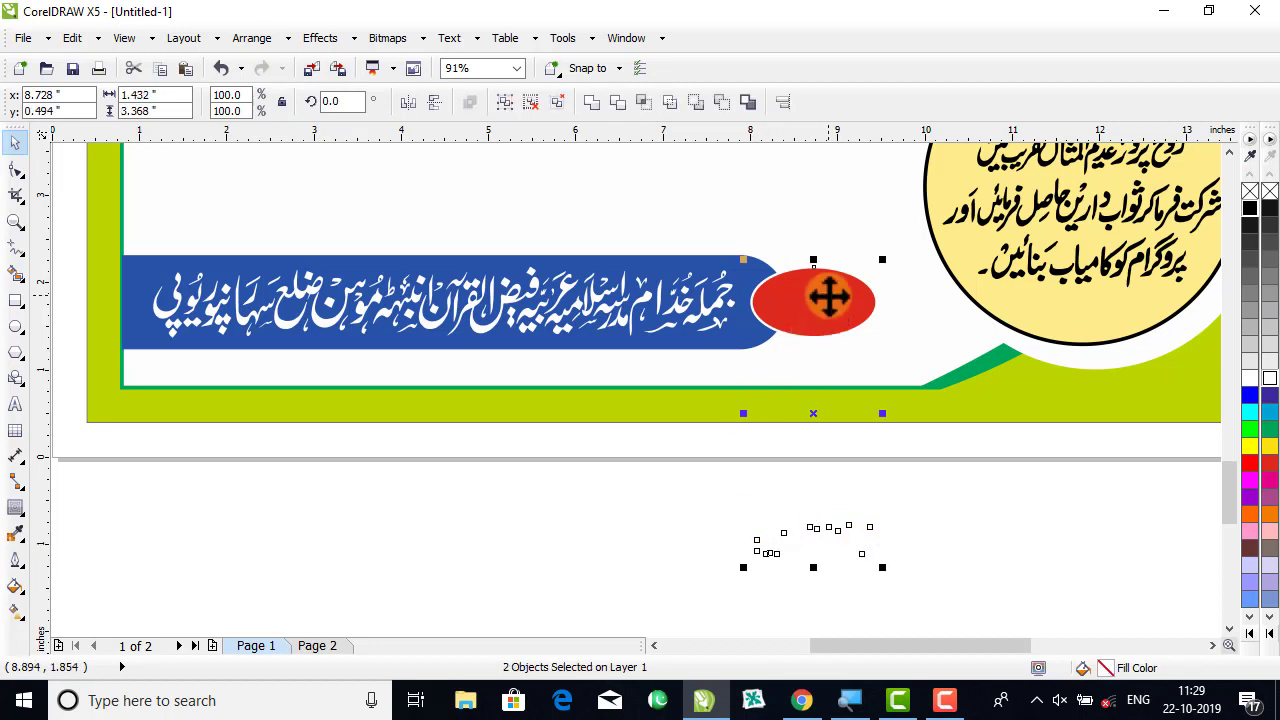
key(e)
click(606, 491)
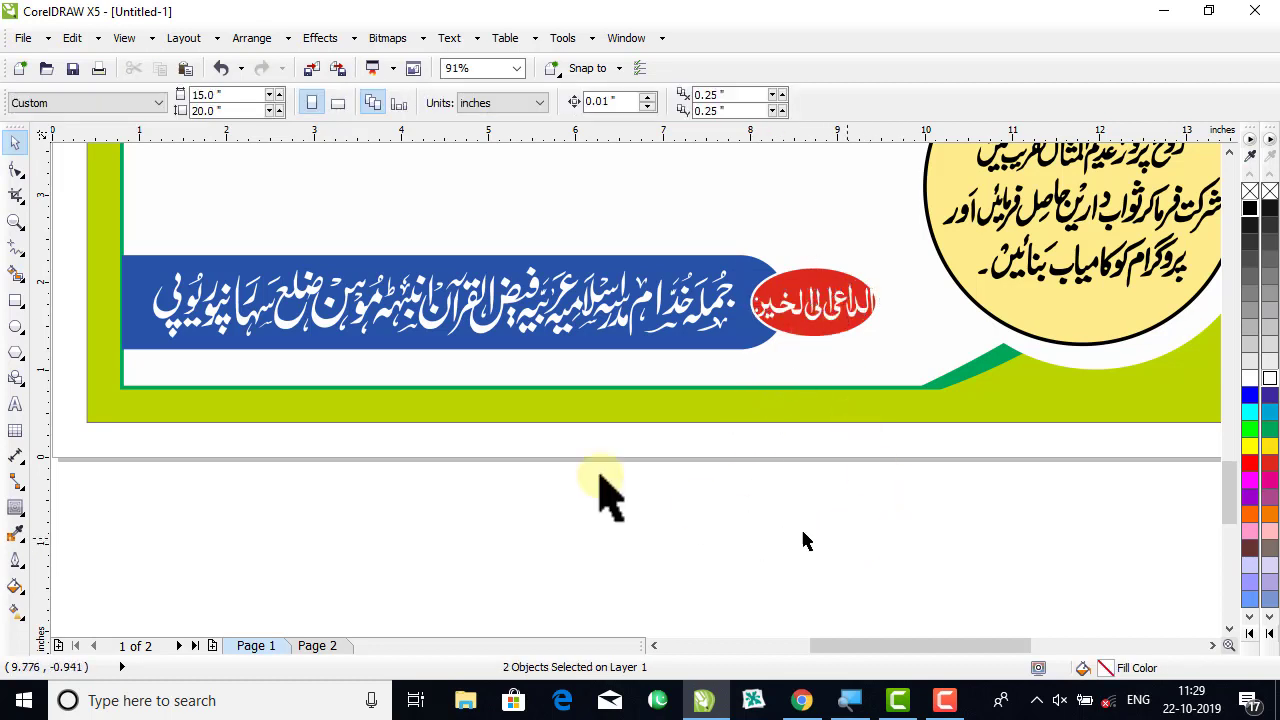
Enlarge the red ellipse around its centre to about 1.67 by 0.94 in so it surrounds the white heading.
click(15, 220)
drag(604, 236, 955, 383)
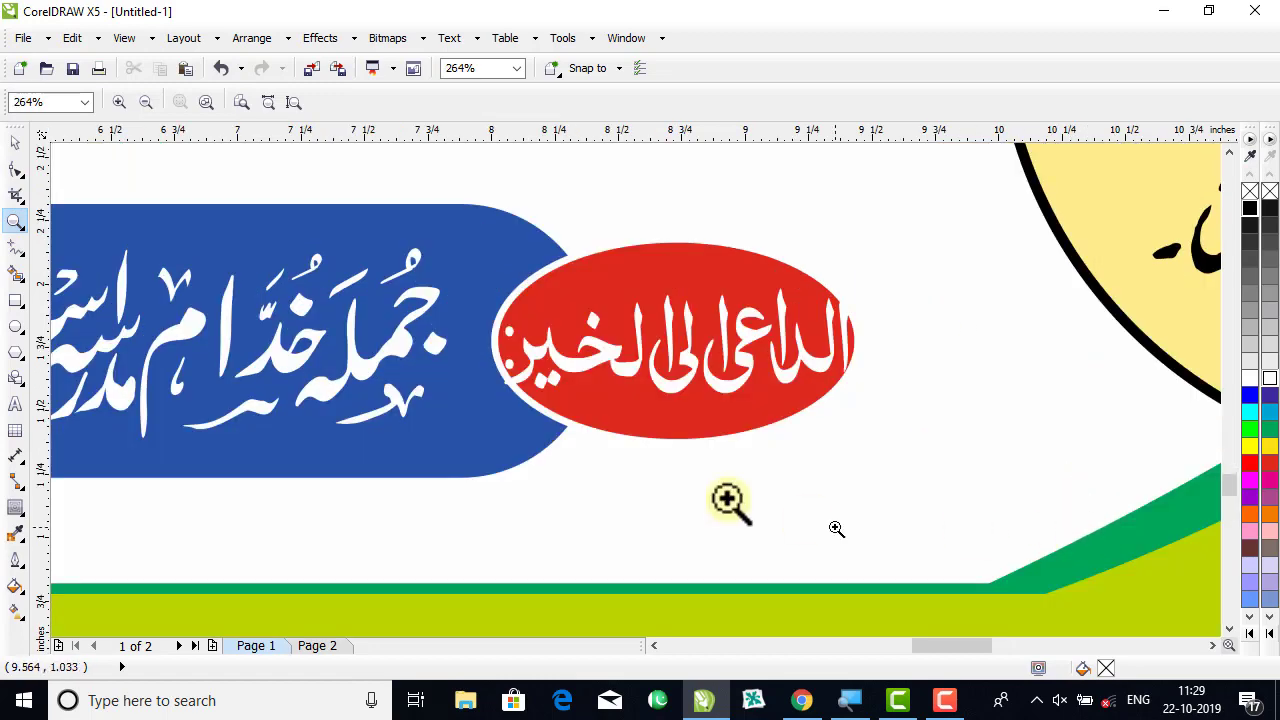
click(14, 144)
click(670, 432)
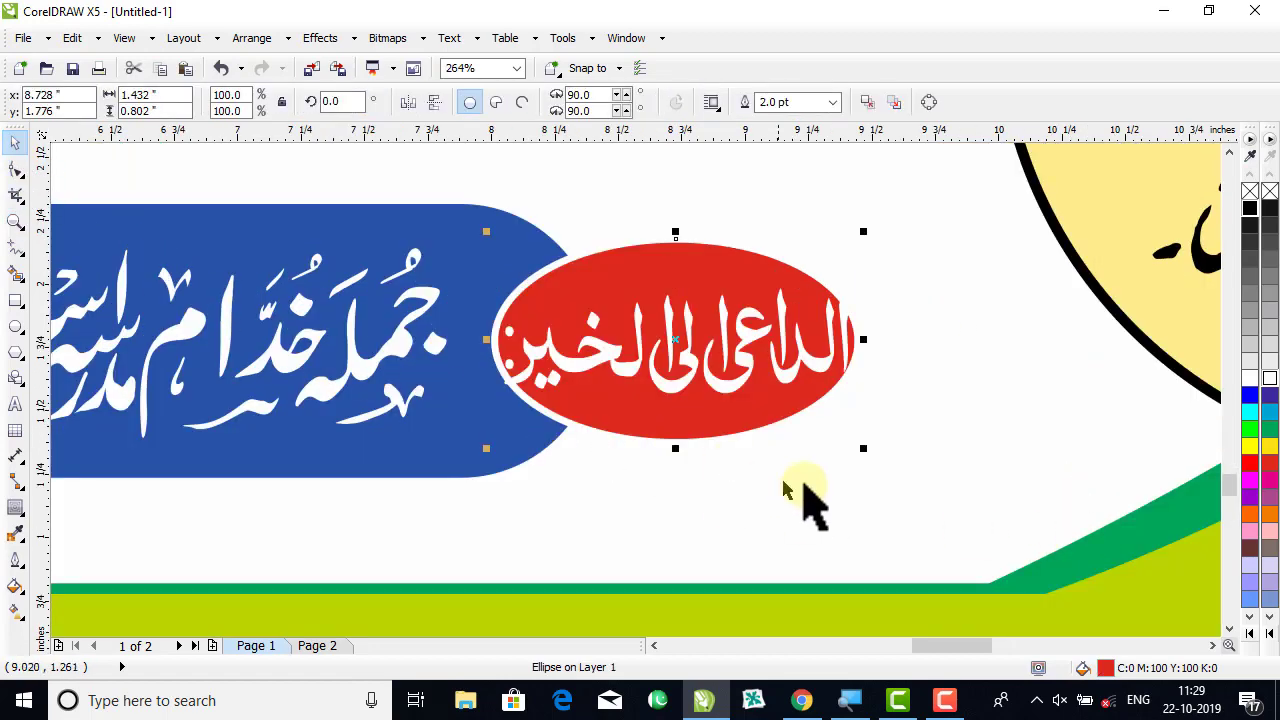
drag(865, 453, 894, 474)
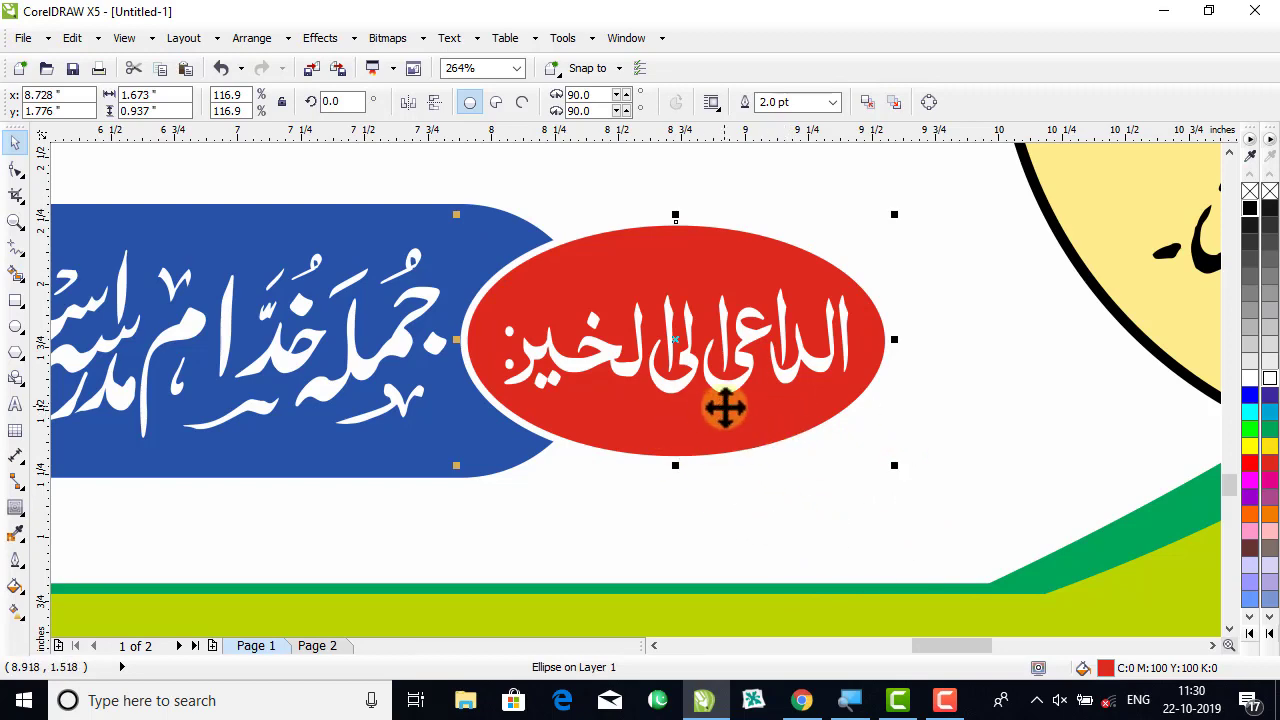
Move the blue bar, the red ellipse and their texts together slightly down towards the inner frame's lower edge.
key(shift+F4)
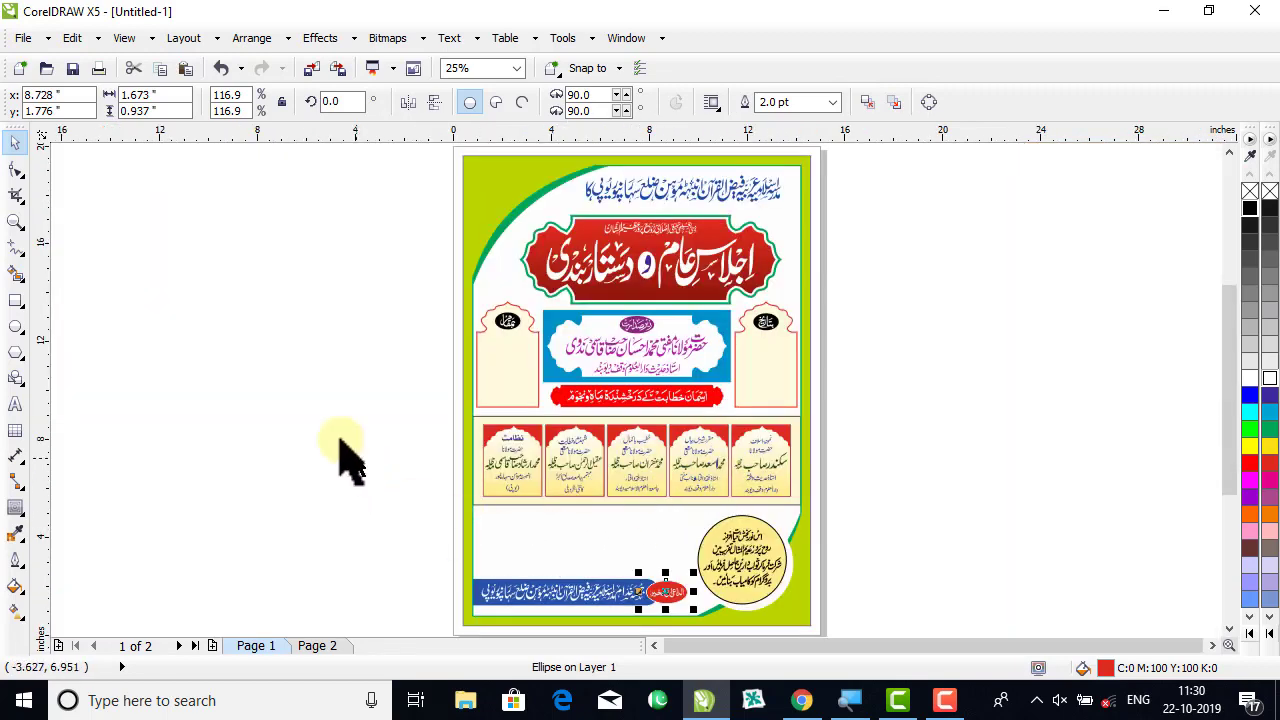
click(14, 222)
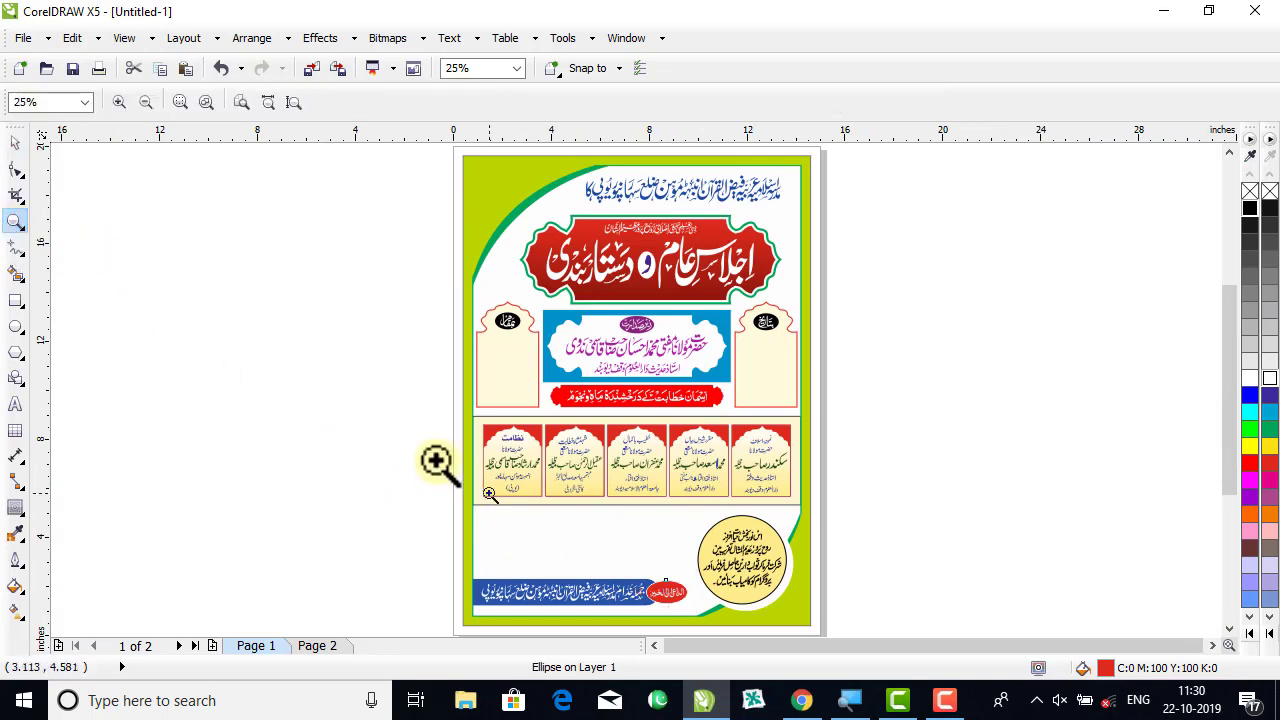
drag(437, 463, 915, 580)
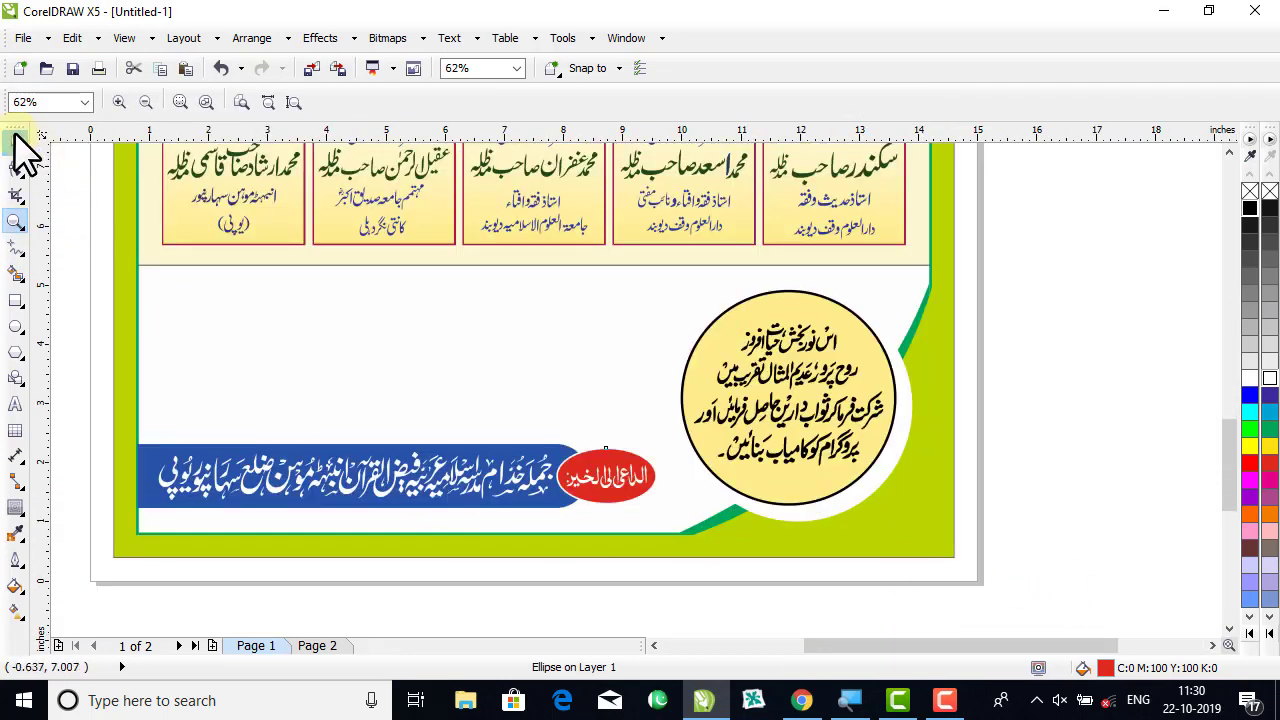
click(15, 143)
drag(778, 612, 100, 402)
drag(443, 480, 446, 498)
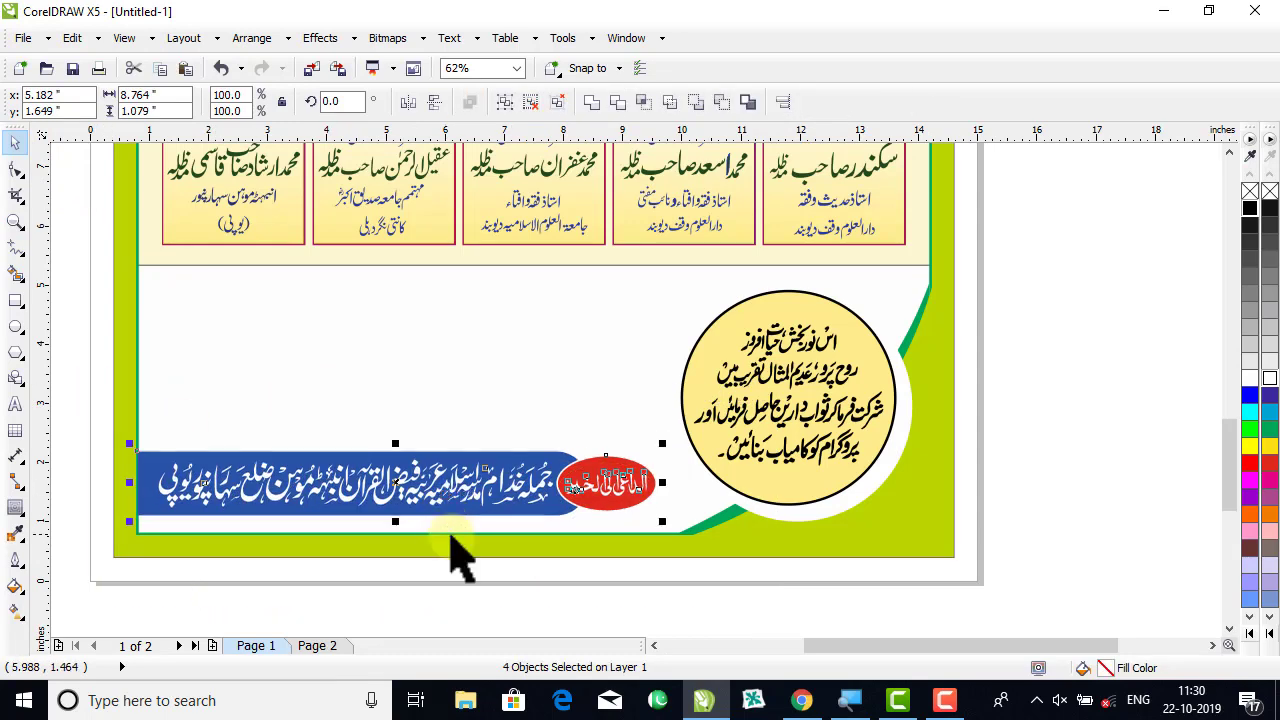
Draw a rectangle about 8.72 by 2.67 in above the blue bar, starting at the inner frame's left edge.
click(15, 300)
drag(138, 285, 231, 361)
drag(315, 390, 654, 441)
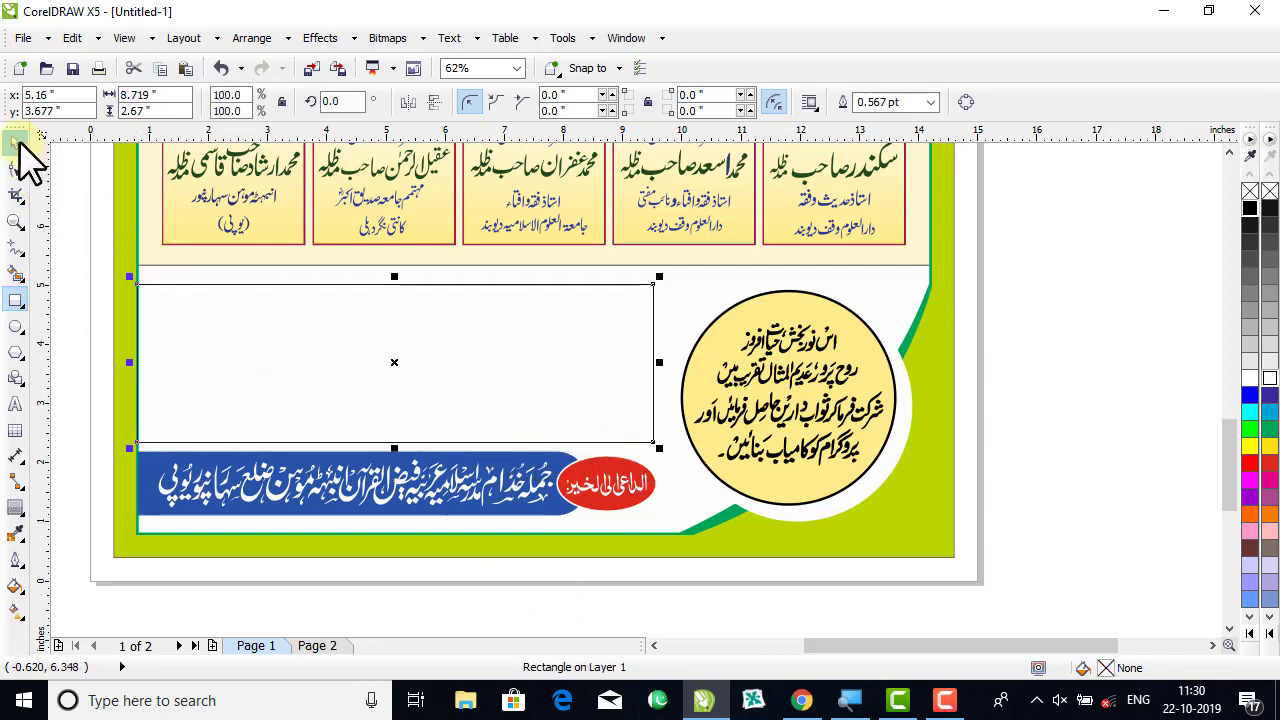
Turn off snapping to objects and stretch the new rectangle upward to a height of about 2.74 in.
click(15, 142)
drag(394, 275, 398, 266)
click(588, 67)
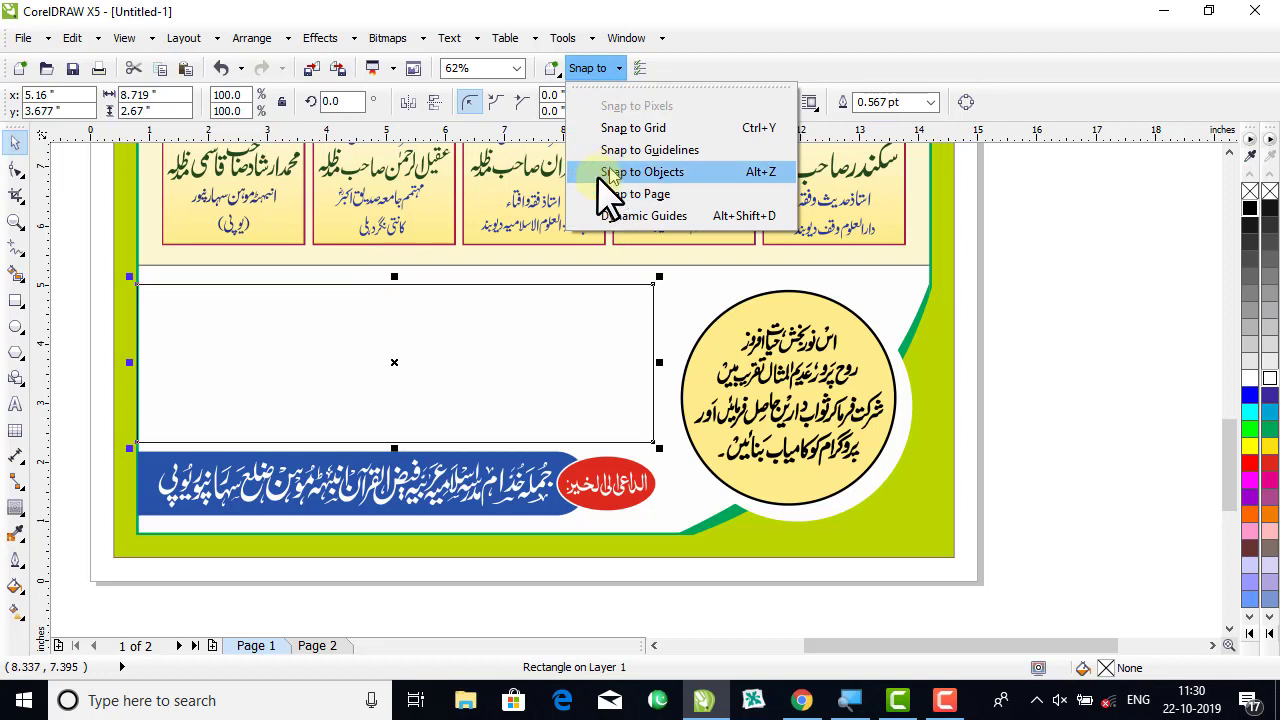
click(600, 172)
drag(391, 275, 394, 272)
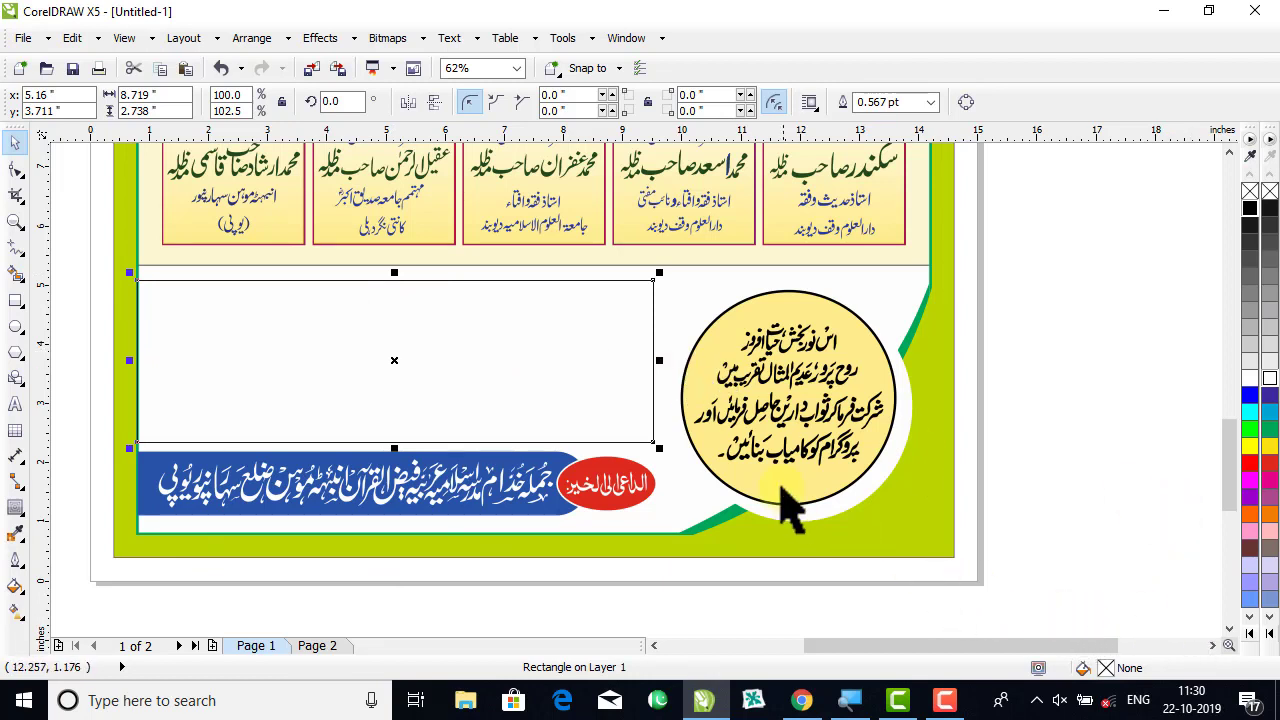
Fill the new rectangle with the cream C4 M0 Y27 K0 sampled from the band behind the speaker cards.
click(15, 533)
click(372, 232)
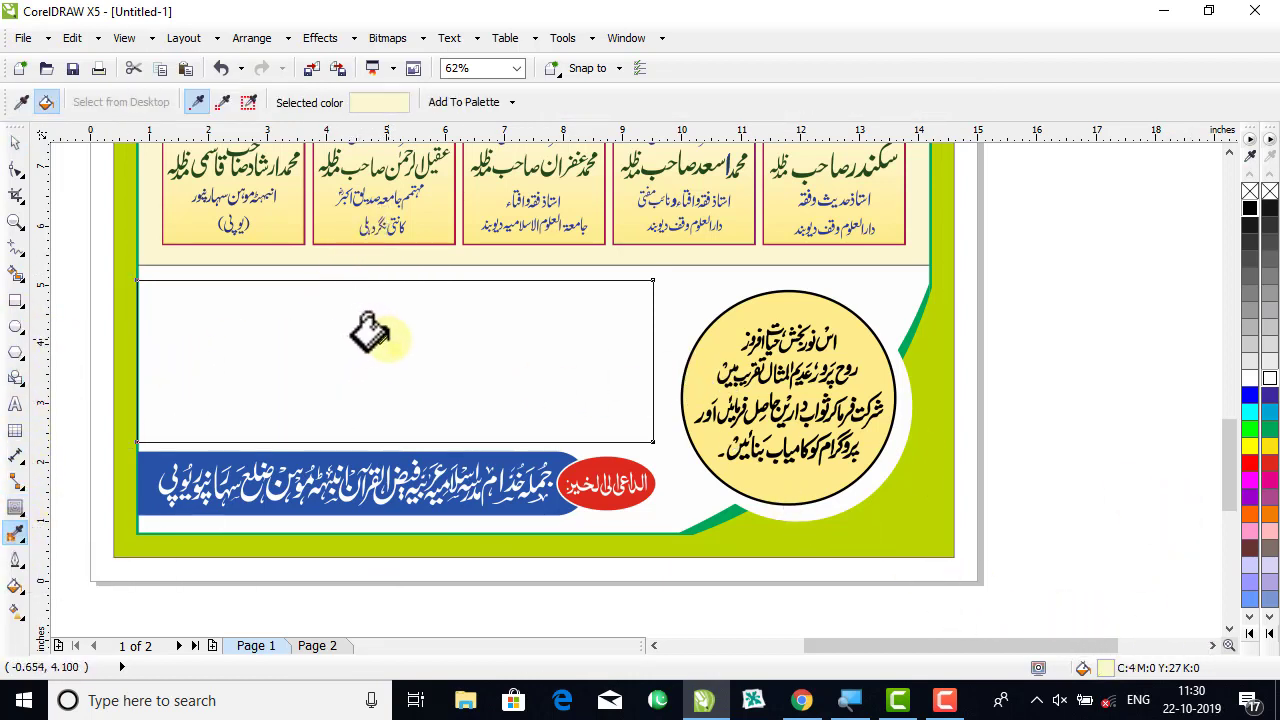
click(368, 334)
click(15, 145)
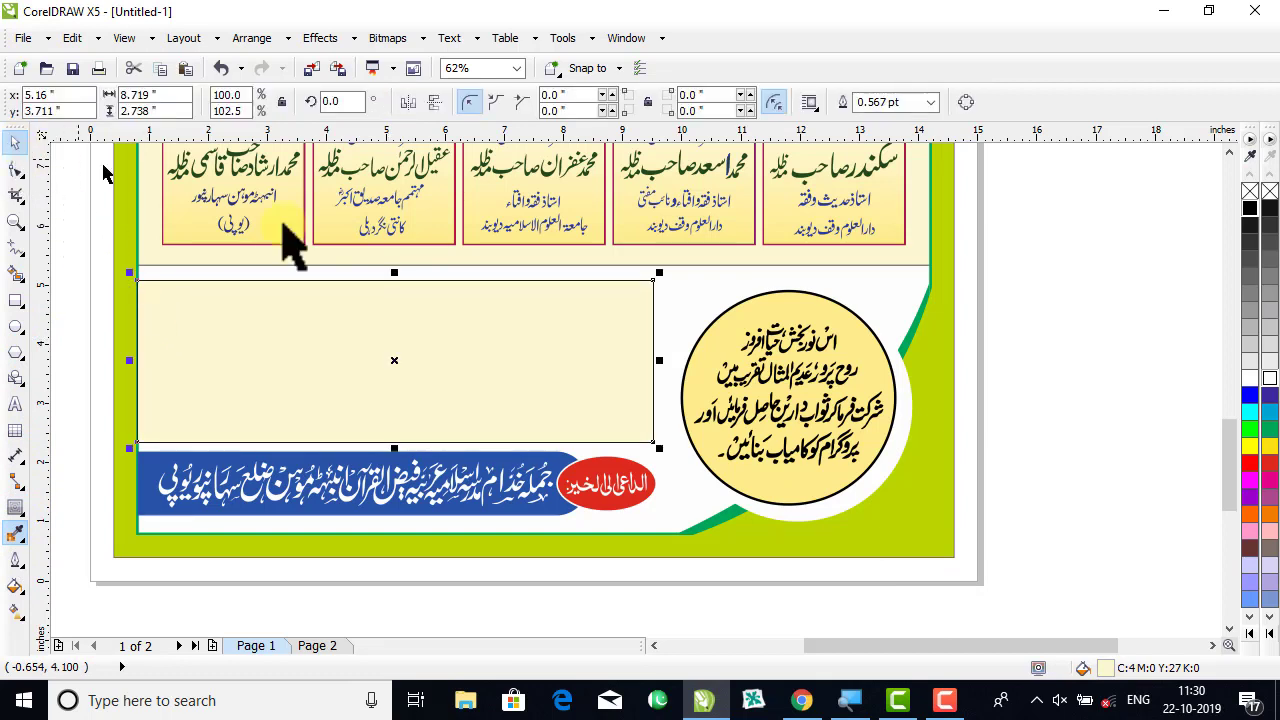
click(1086, 343)
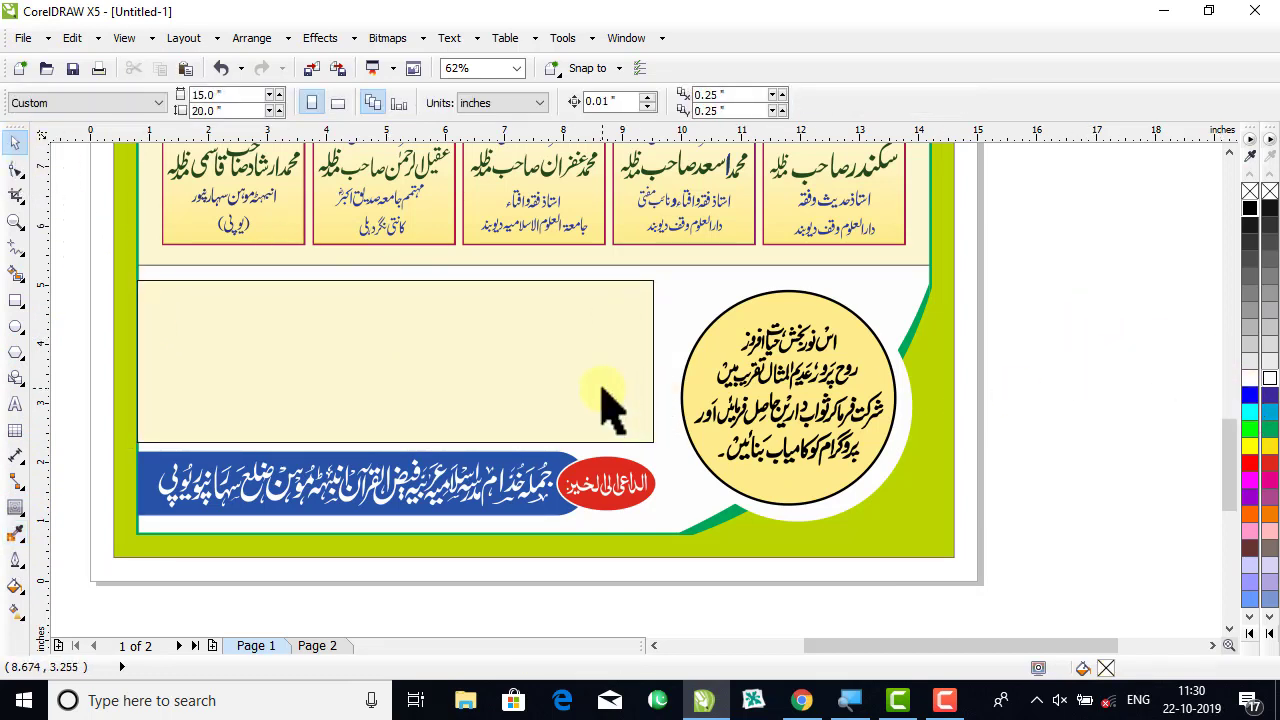
Transfer the red heading "حفاظ کرام" from Page 2 to Page 1 and centre it horizontally in the cream rectangle's upper part.
click(316, 646)
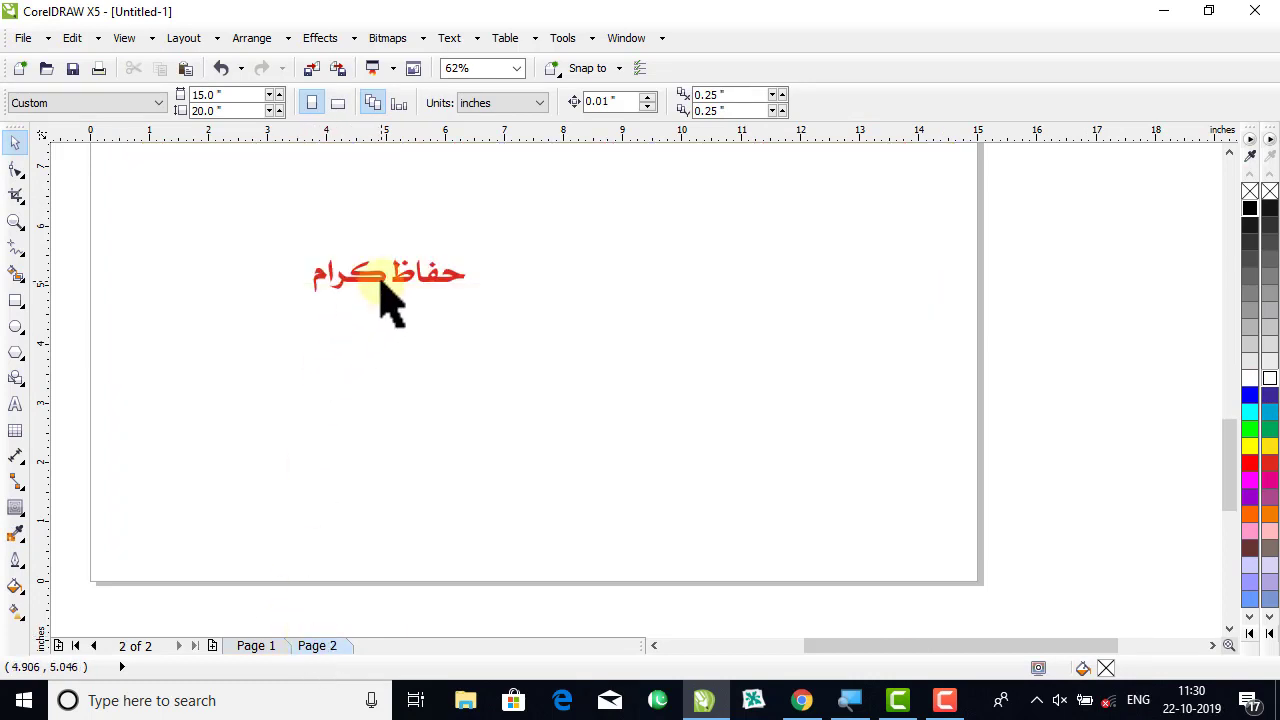
scroll(388, 295, down, 1)
mouse_move(402, 284)
mouse_down()
mouse_move(162, 538)
mouse_move(381, 328)
mouse_move(388, 295)
mouse_up()
click(252, 646)
shift+click(446, 316)
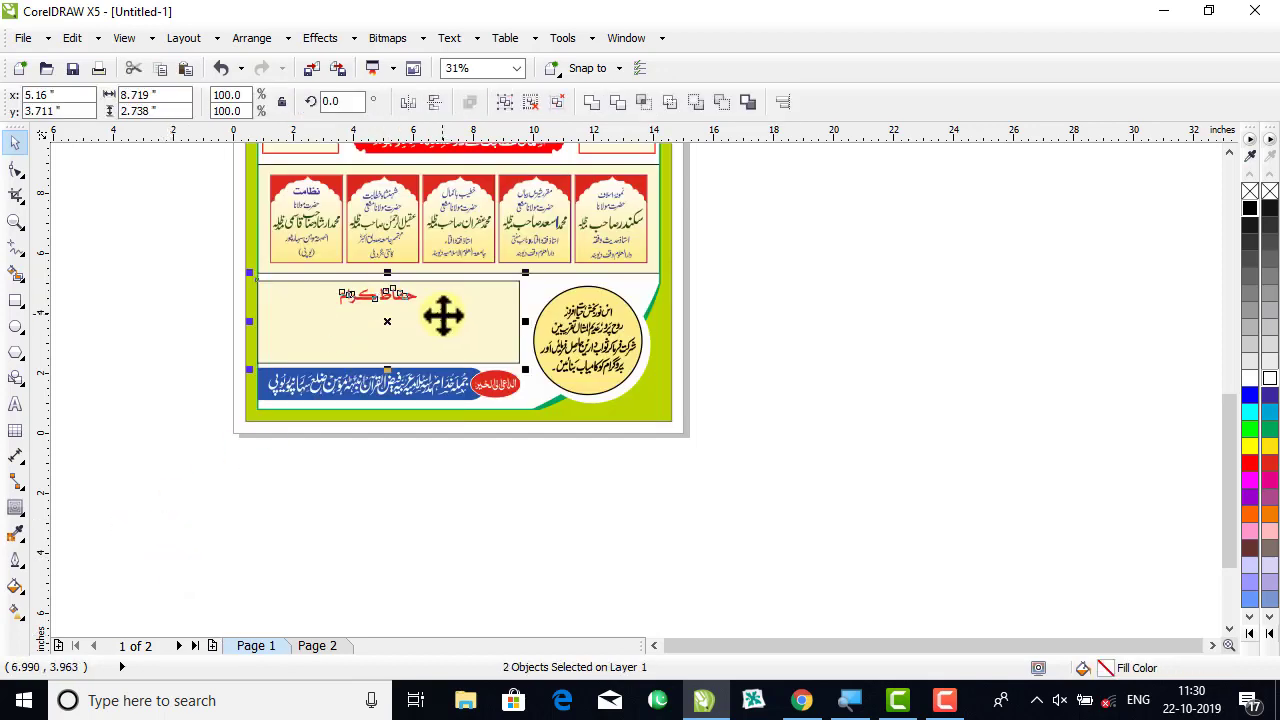
Preview the whole poster page in full screen.
scroll(441, 316, down, 1)
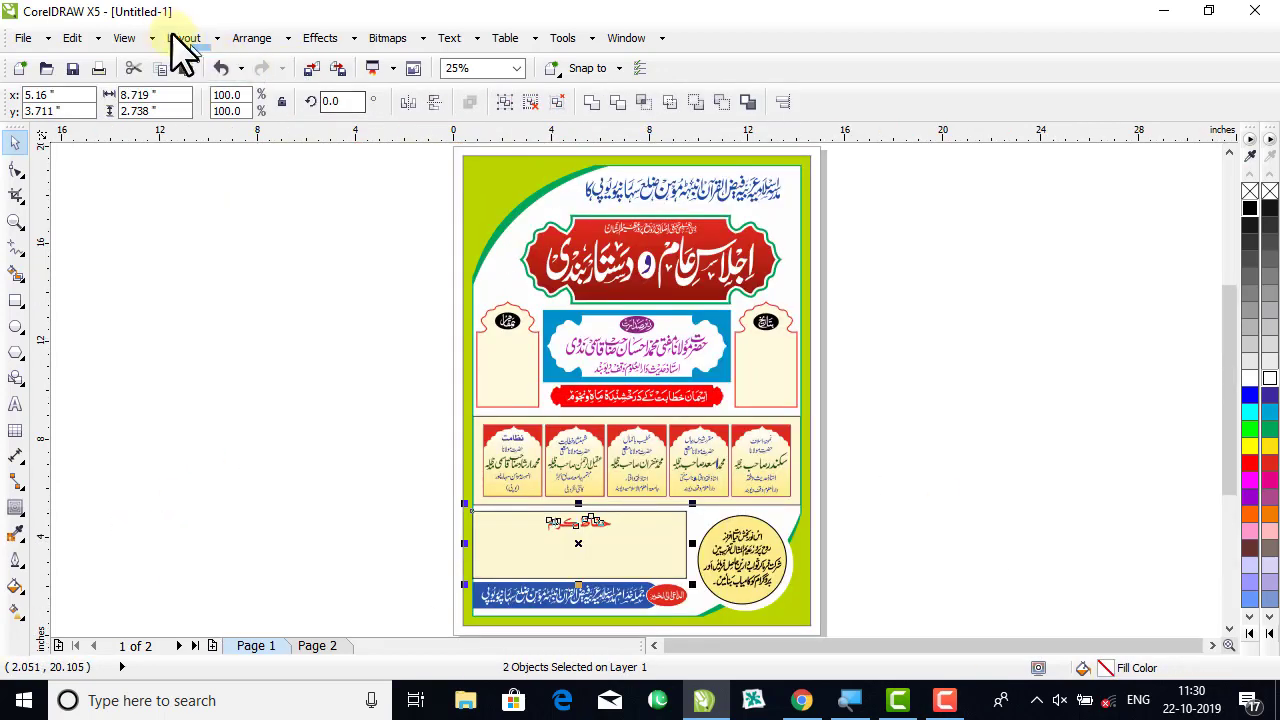
click(125, 39)
click(205, 256)
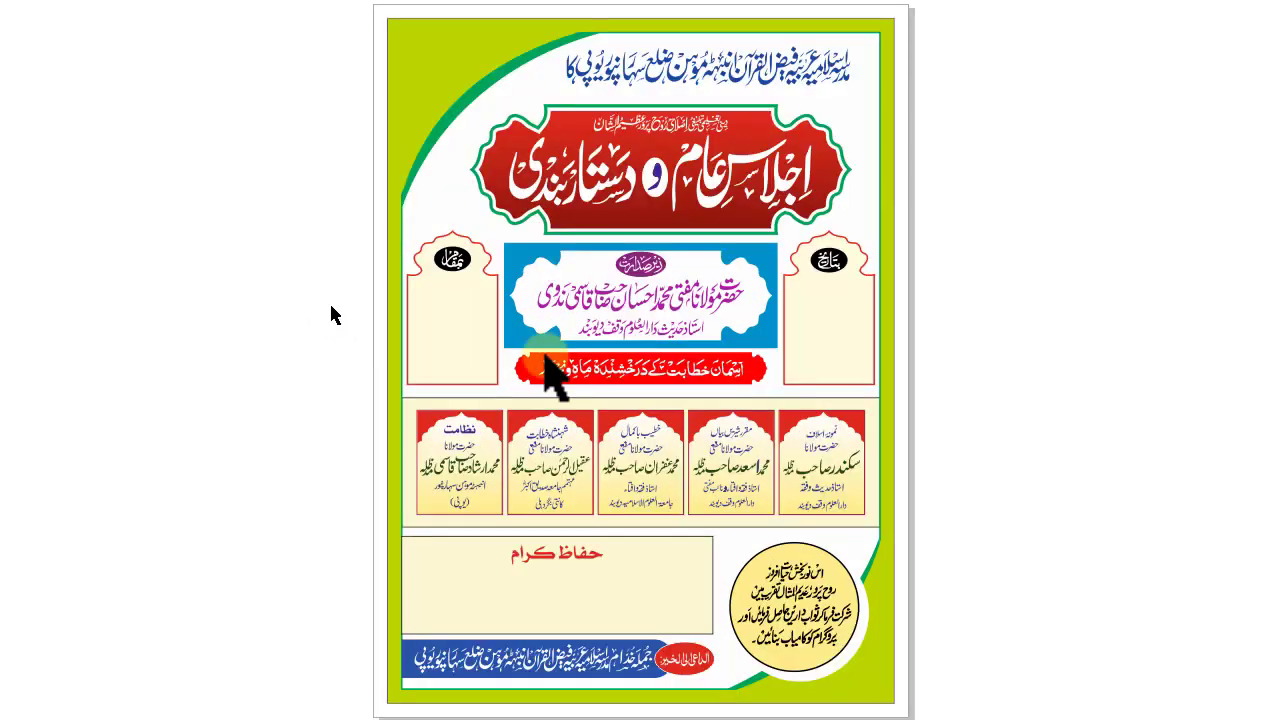